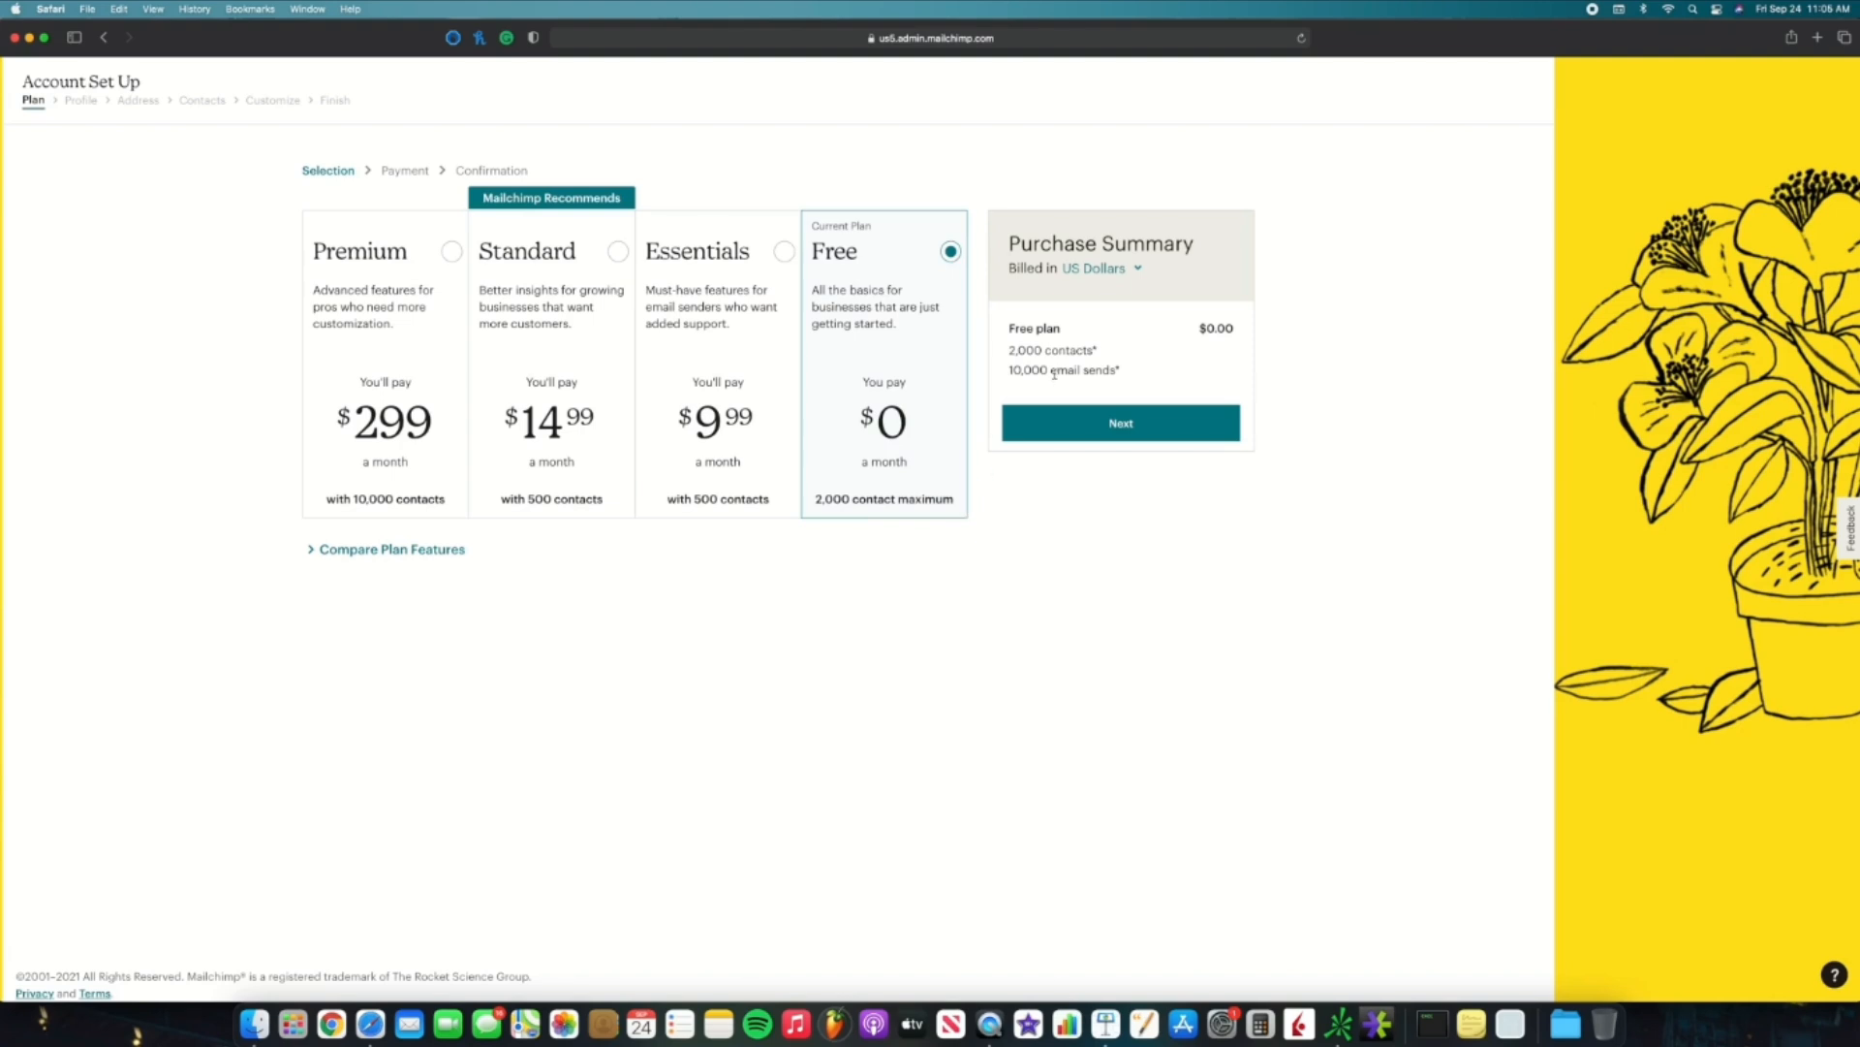
Step: Accept the Free plan with its 10,000 monthly email sends
drag(1124, 375, 1004, 370)
click(1151, 371)
click(1110, 423)
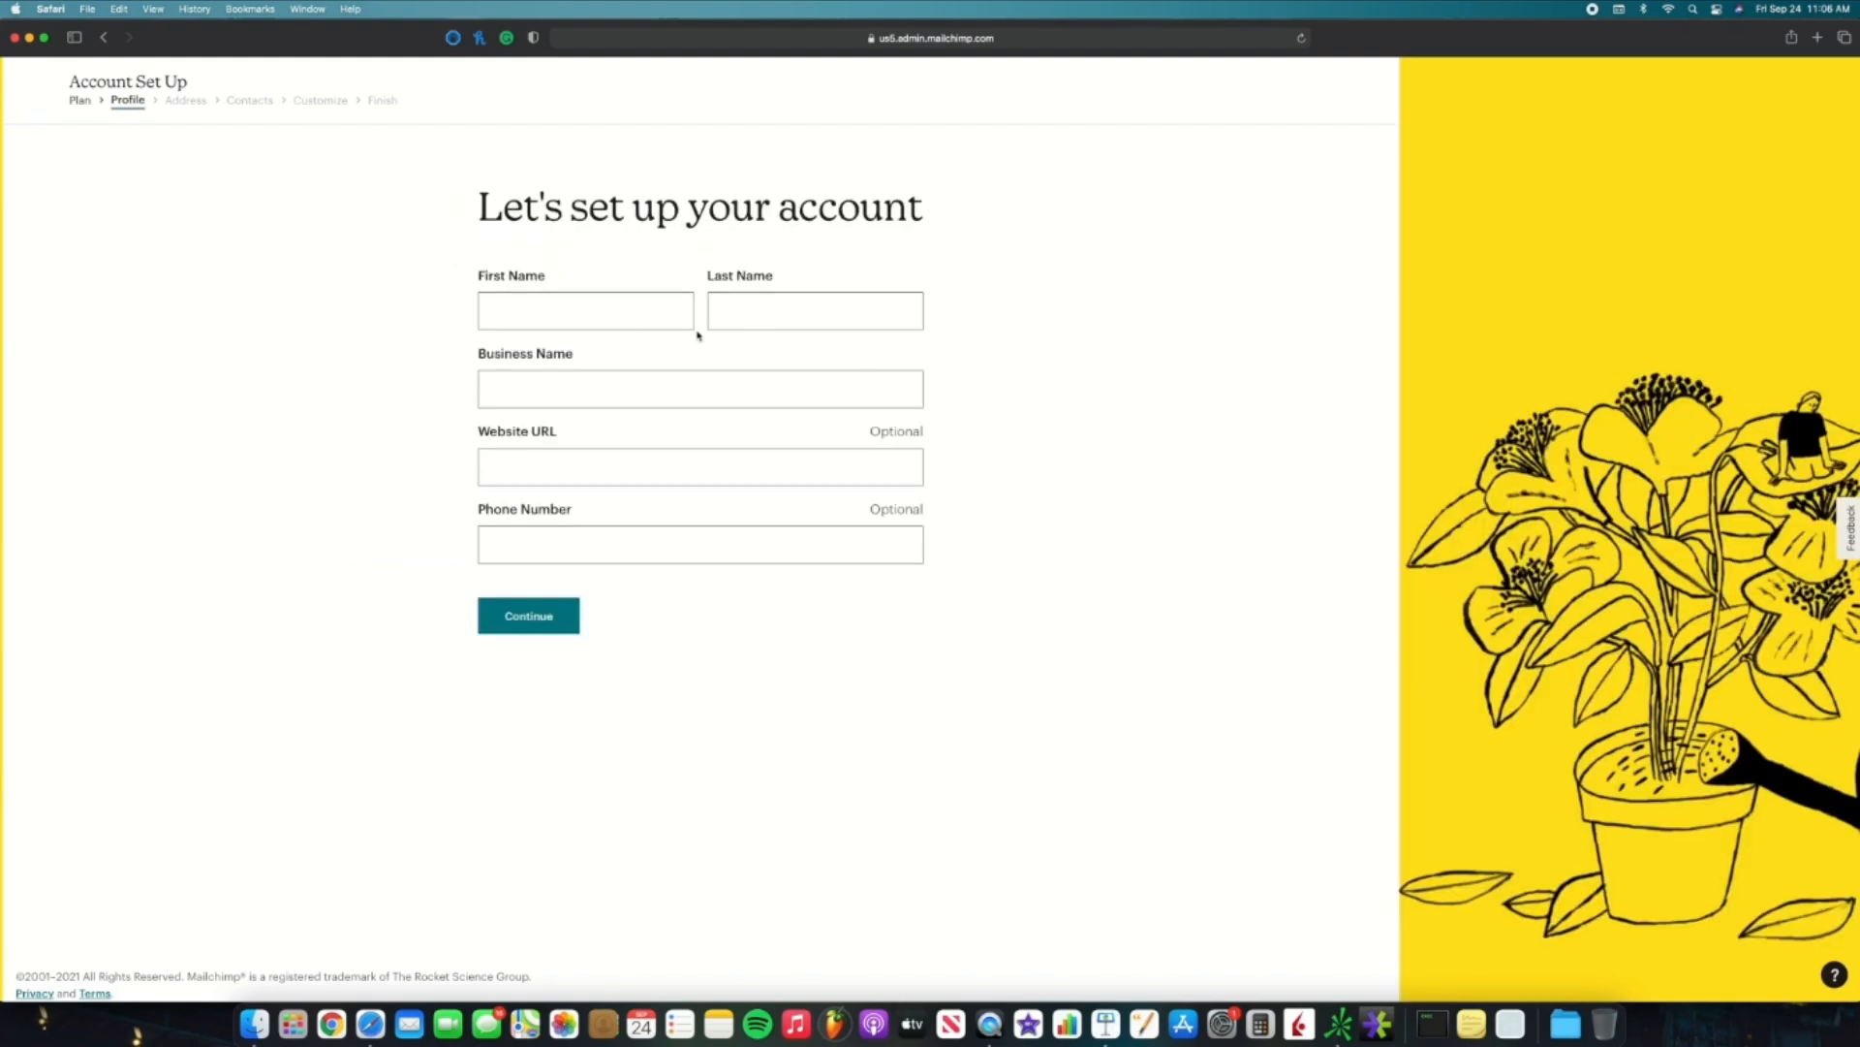
Step: Fill in the profile's first and last name and business name 'Employed By WiFi', then continue
click(600, 318)
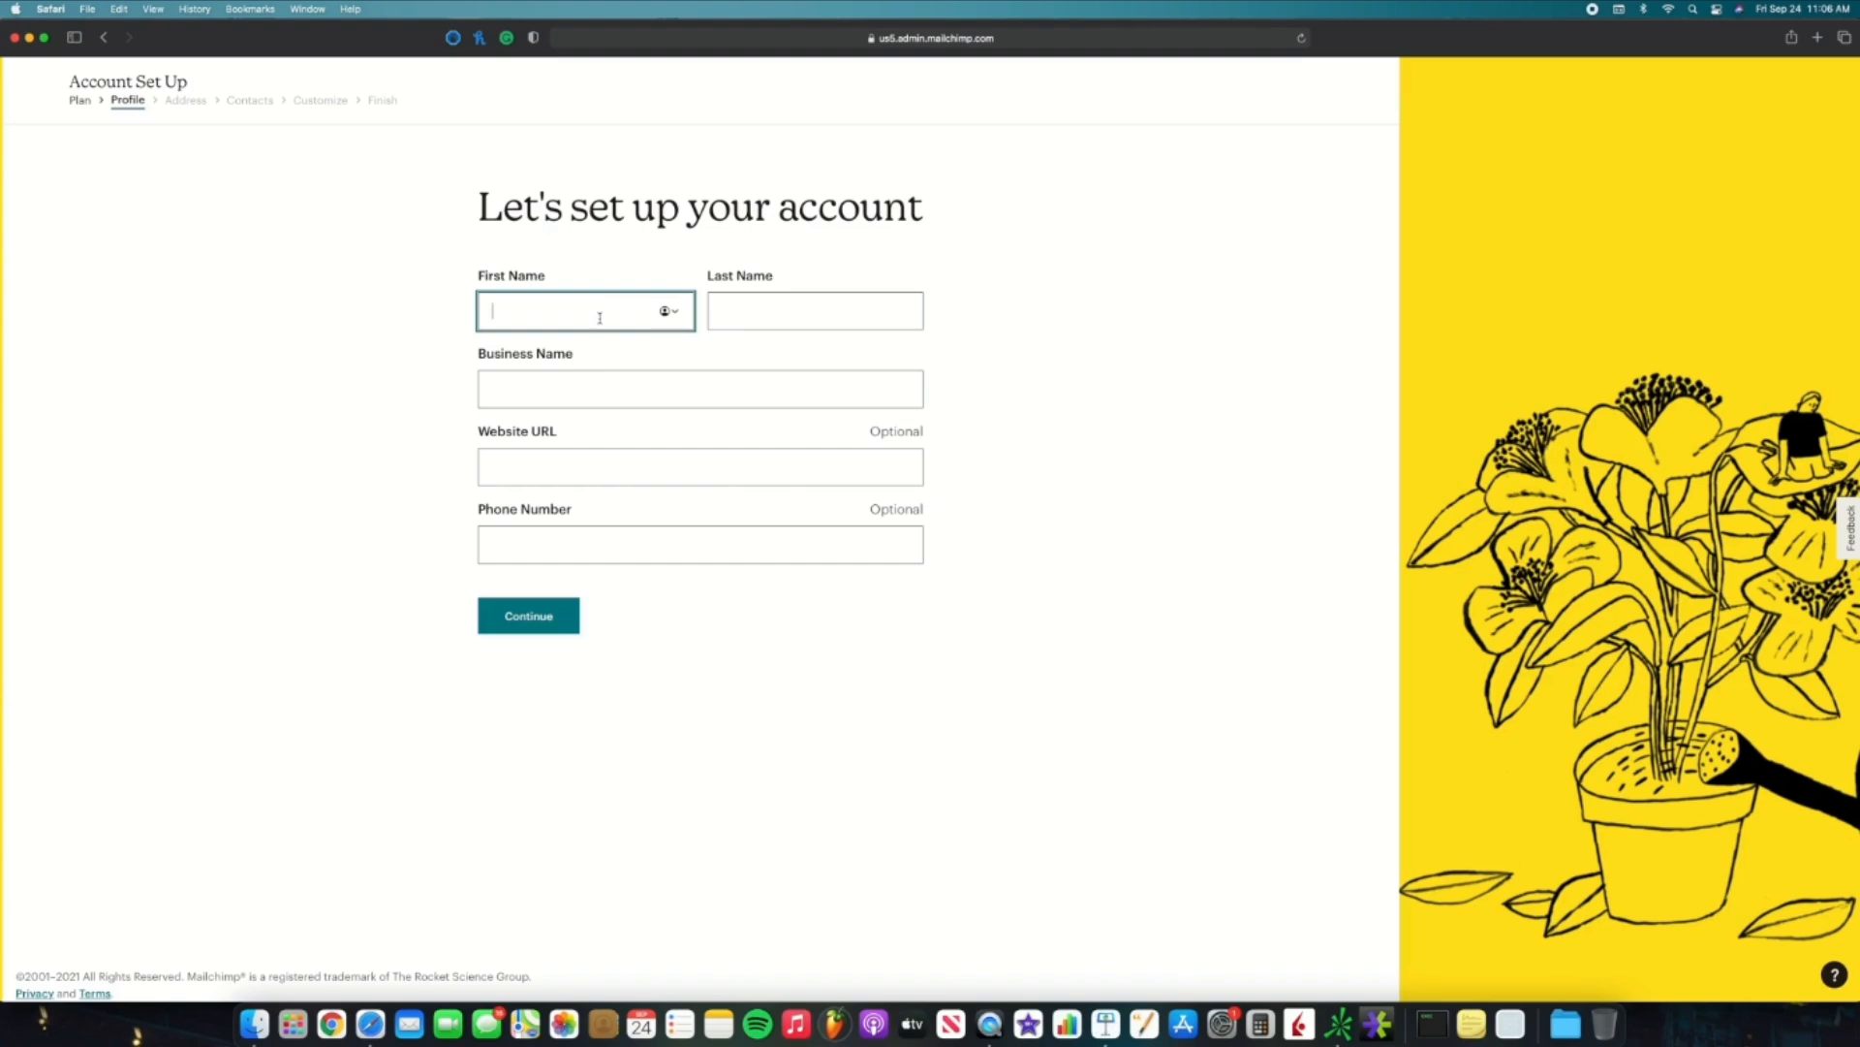
text(Emplyed By)
click(757, 315)
text(Wi)
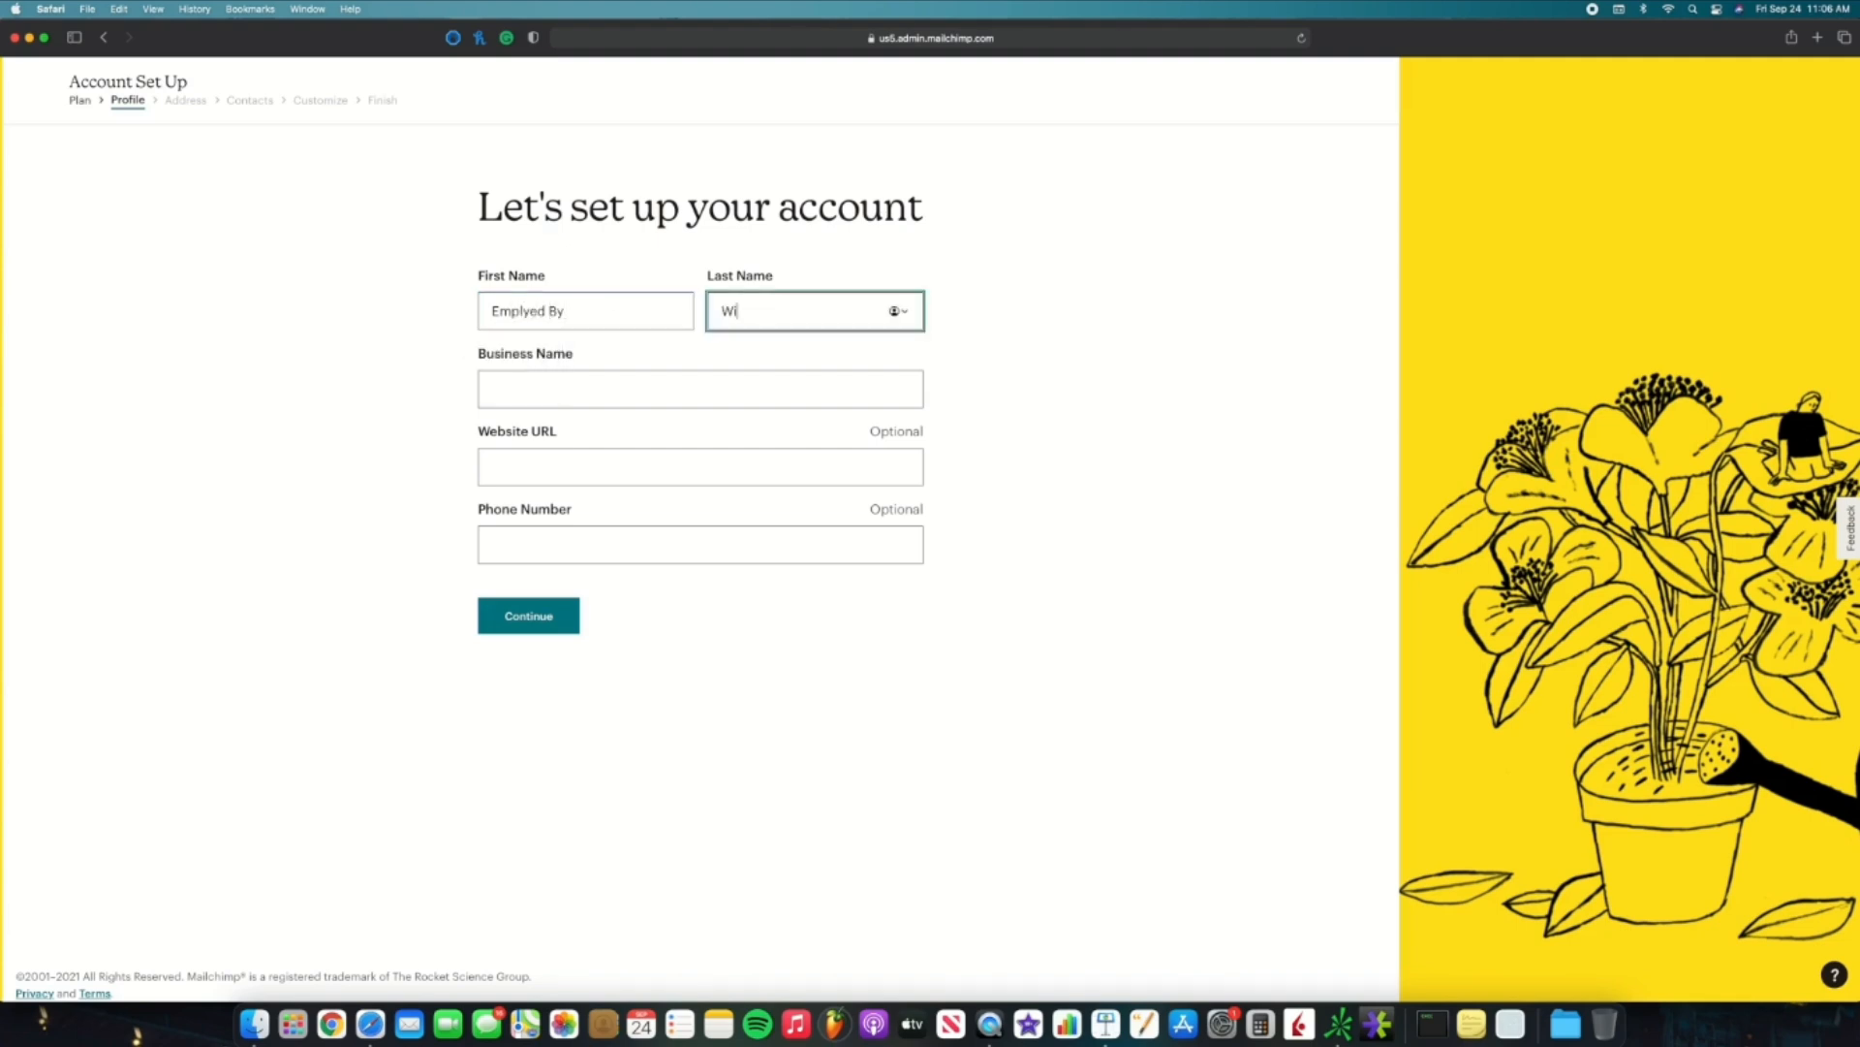
text(Fi)
click(694, 386)
text(Employed )
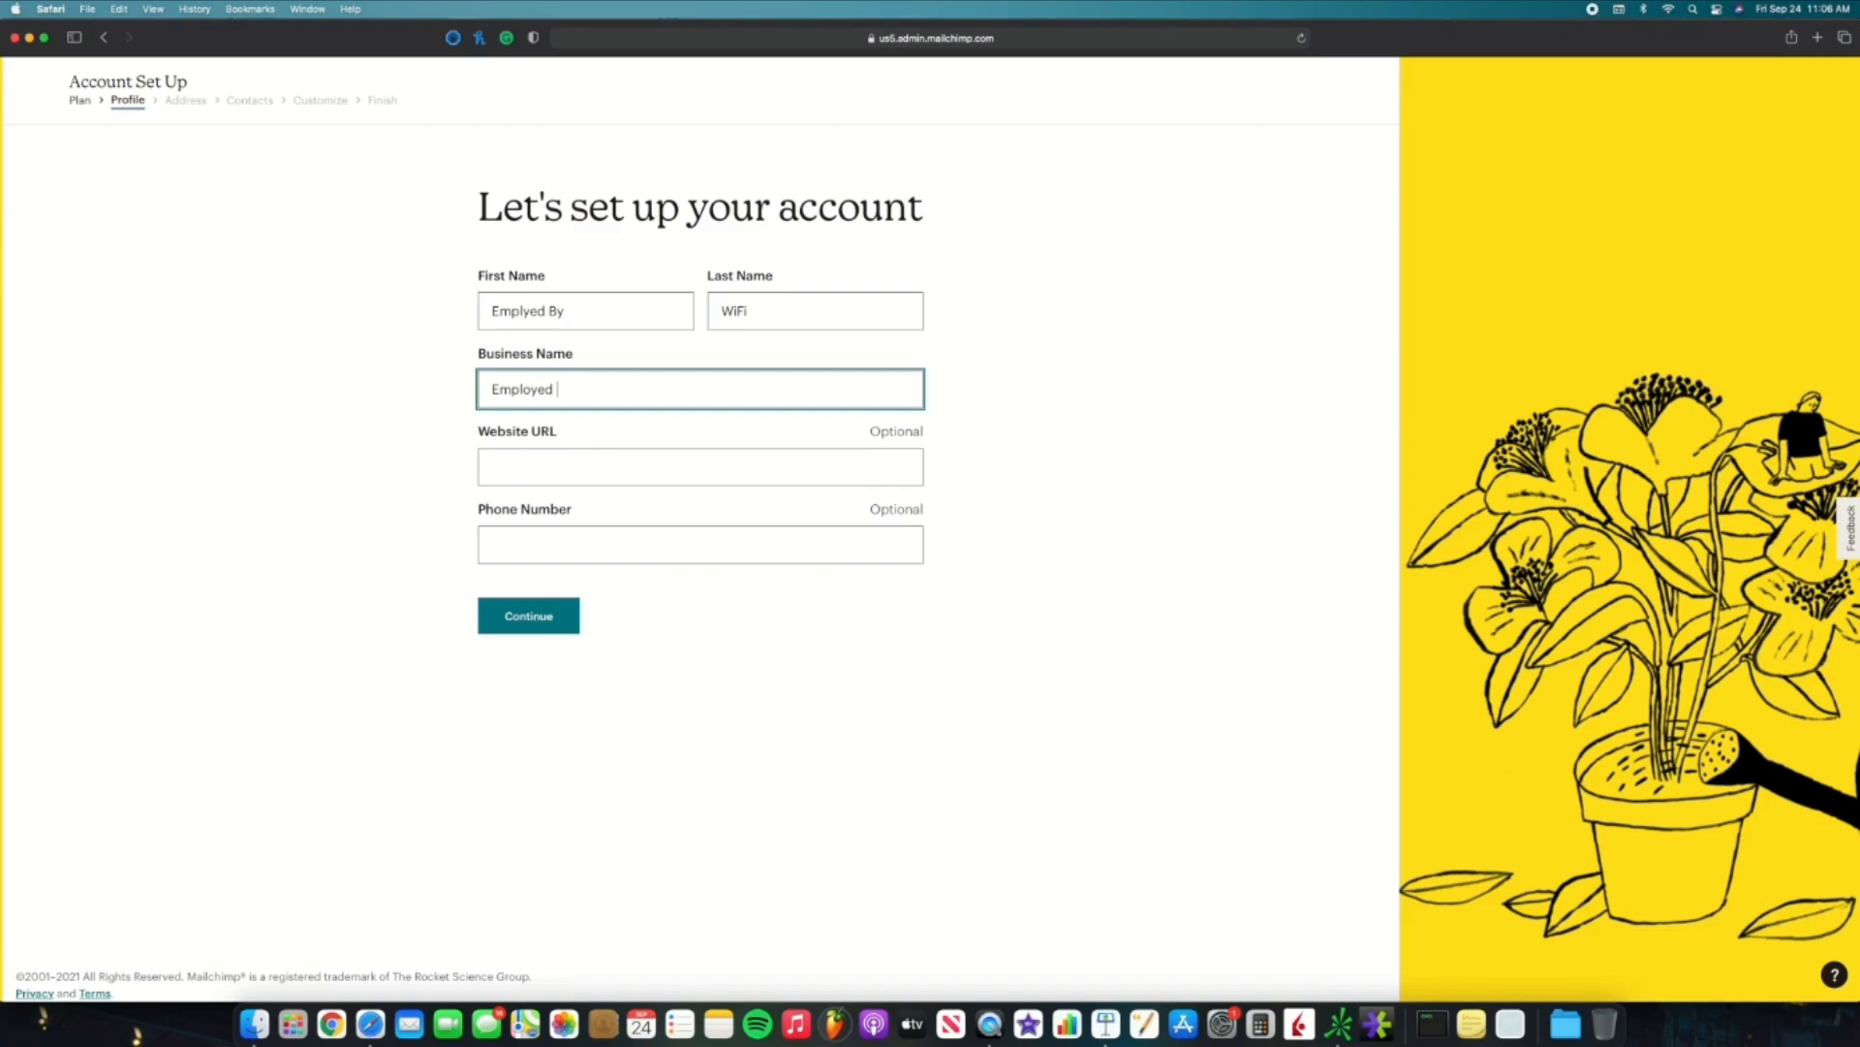
text(By WiFi)
click(531, 617)
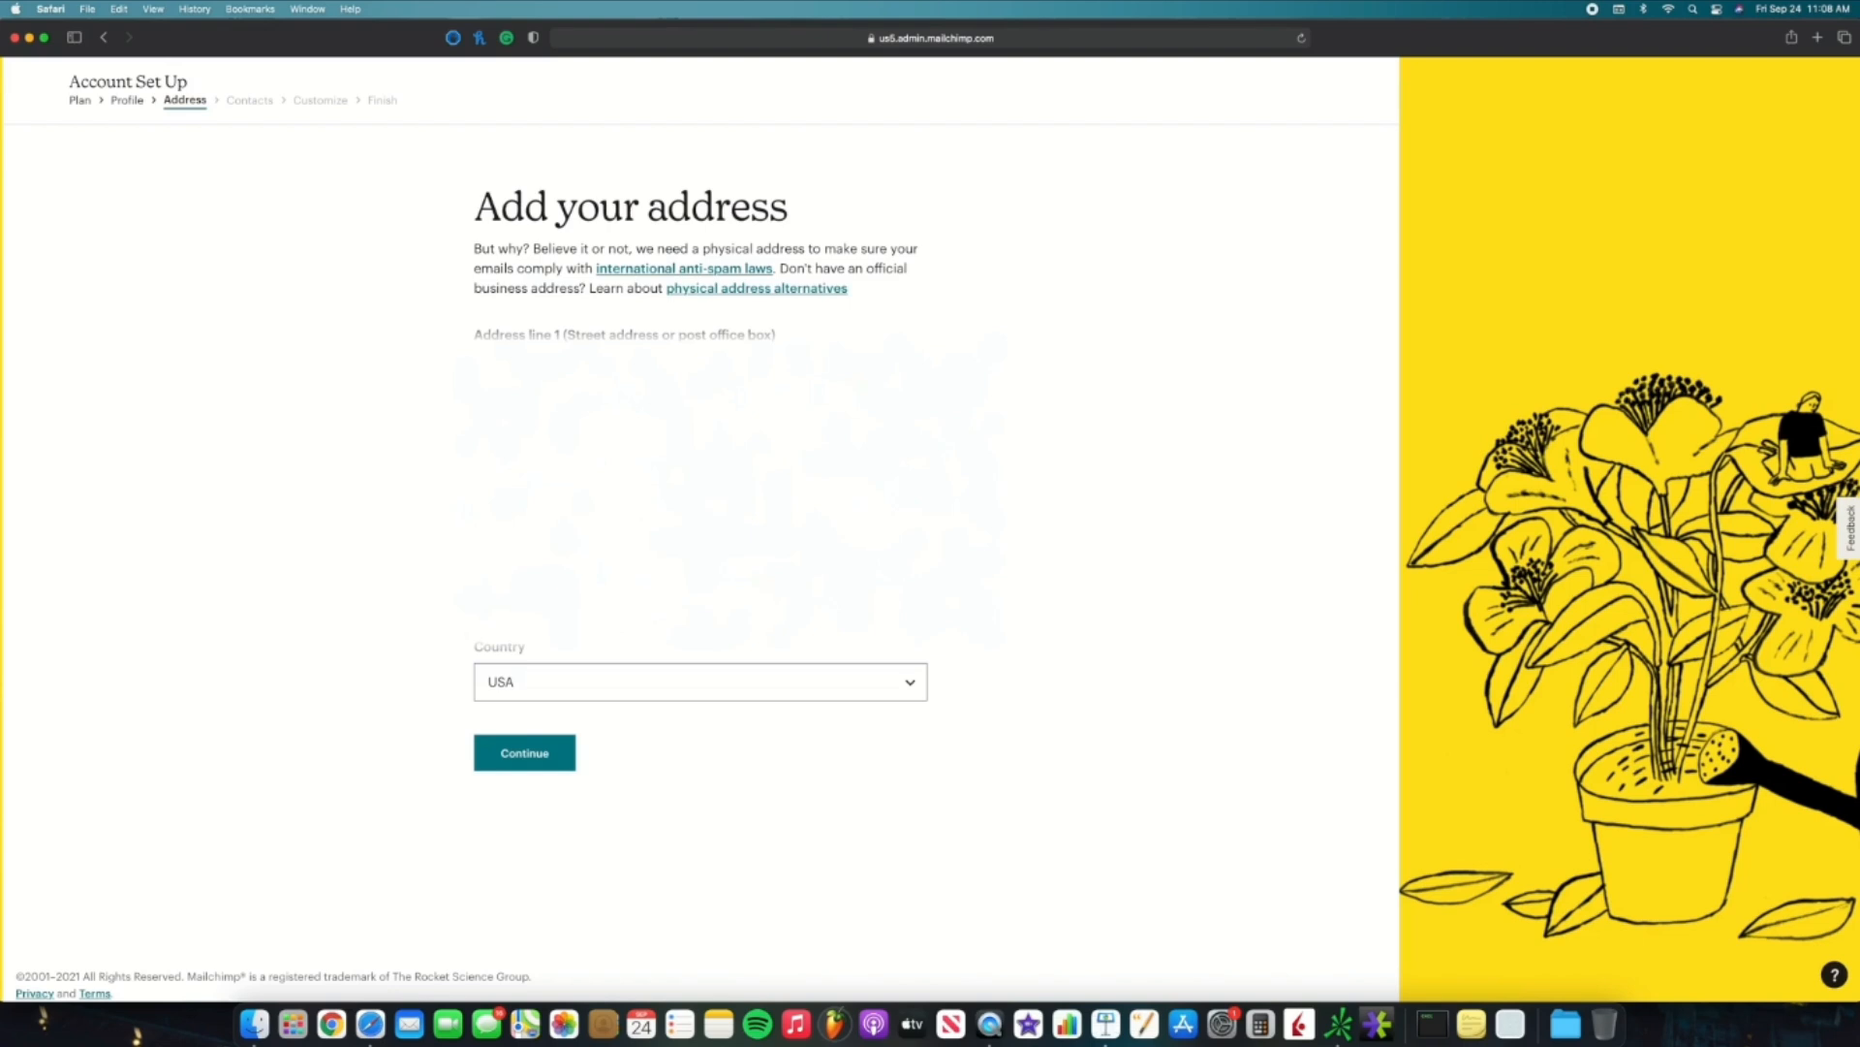
Step: Submit the business address and answer that there are no existing contacts
click(532, 749)
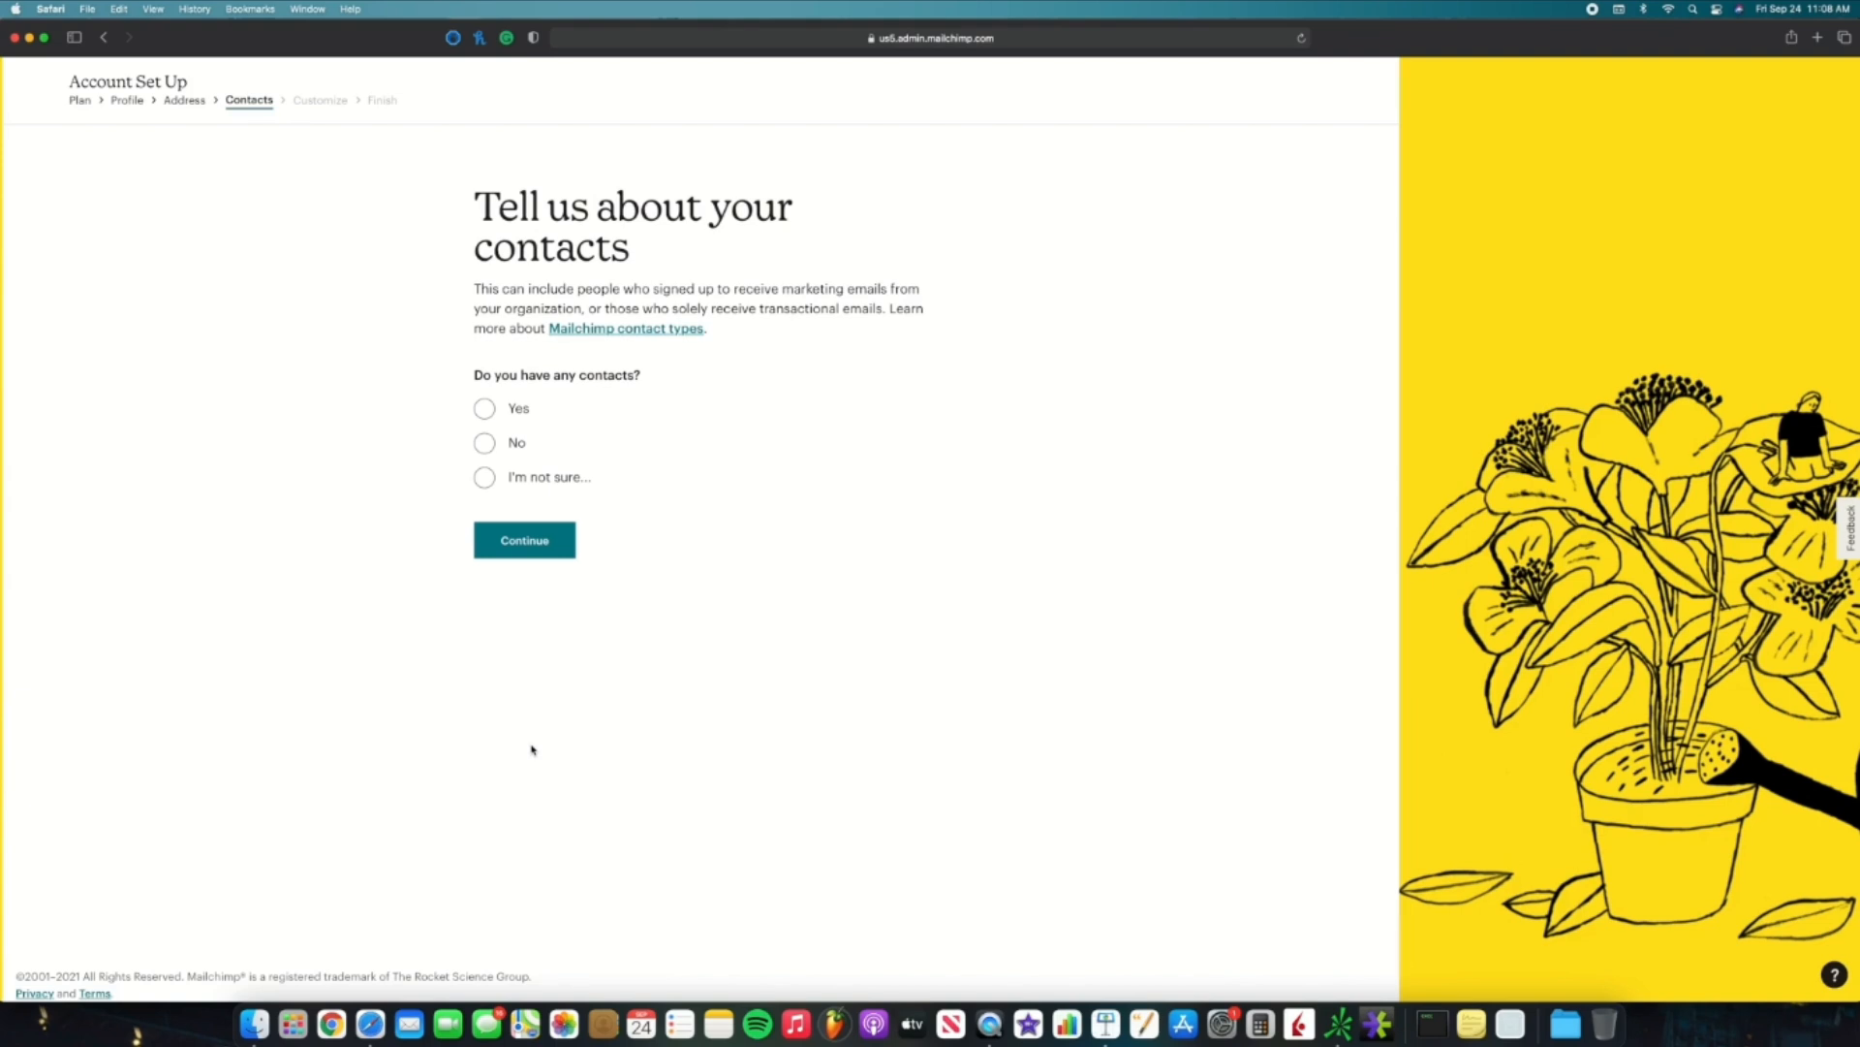
click(486, 449)
click(513, 585)
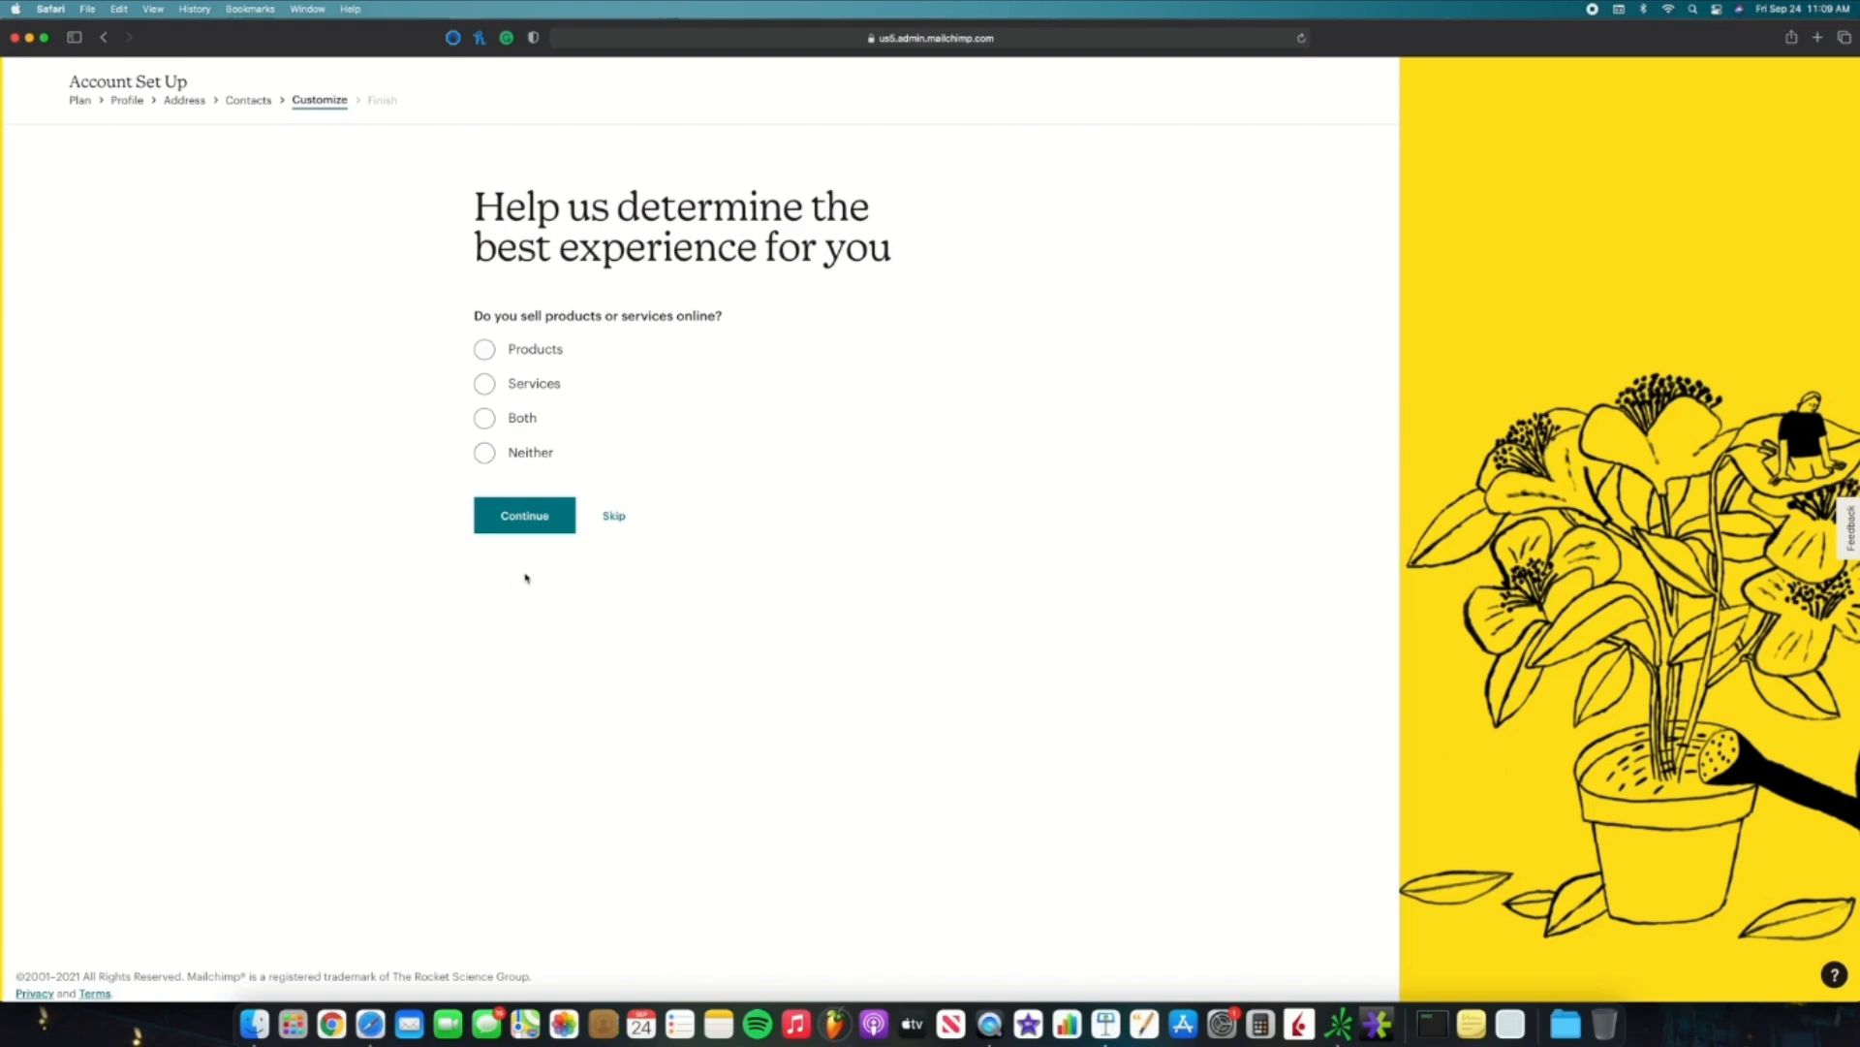
Step: Choose selling both products and services through 'Our own website' and finish setup
click(489, 419)
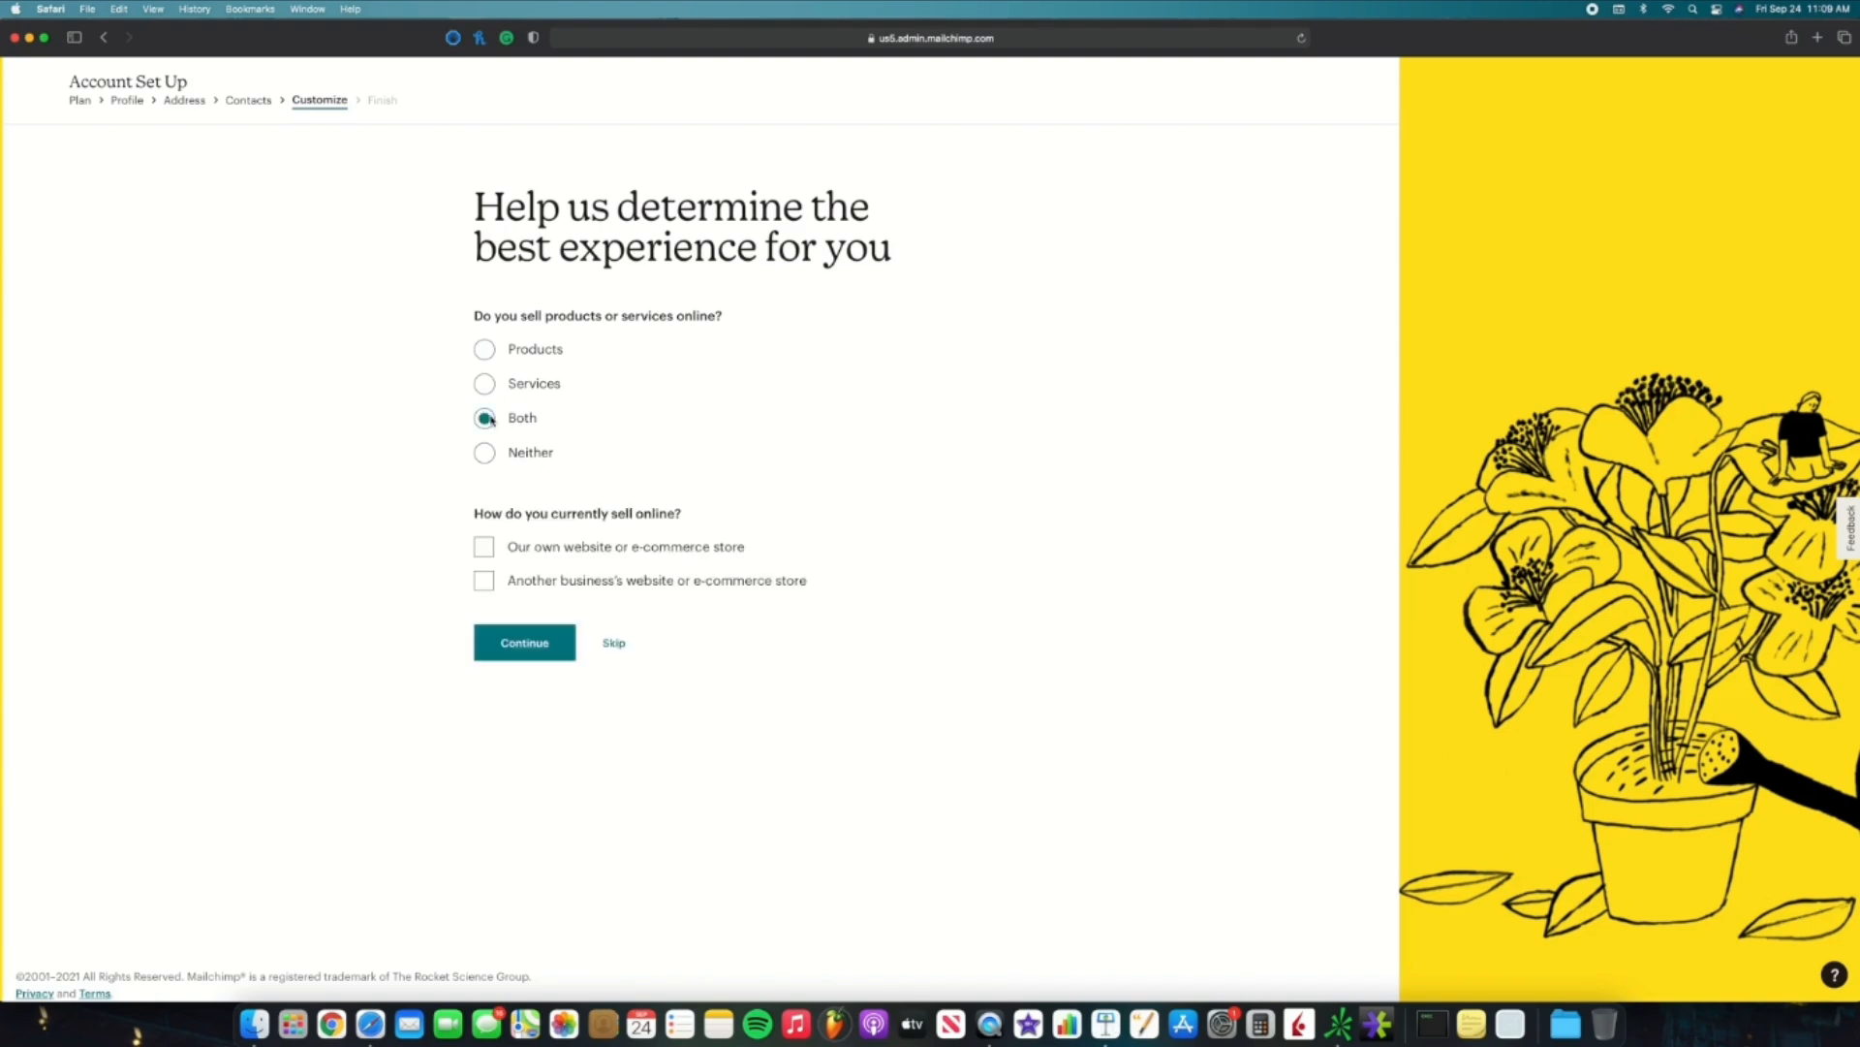
click(487, 548)
click(521, 645)
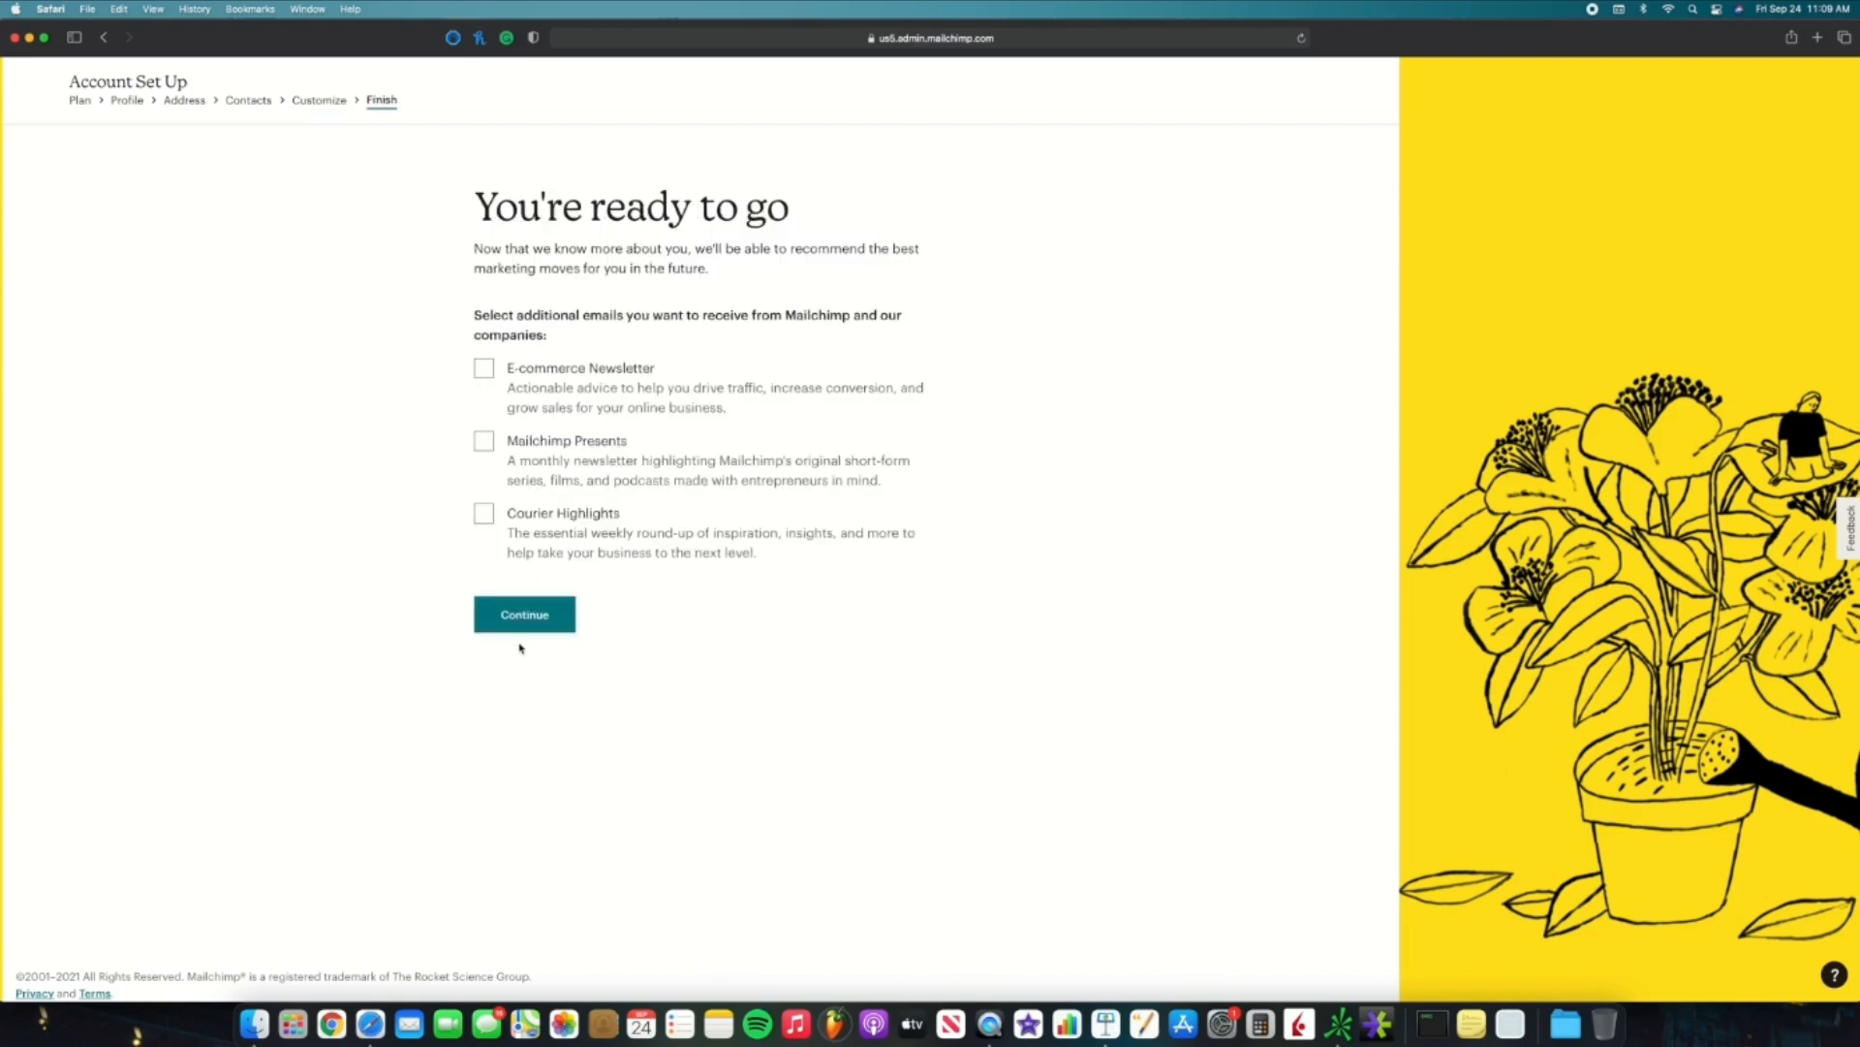
click(523, 630)
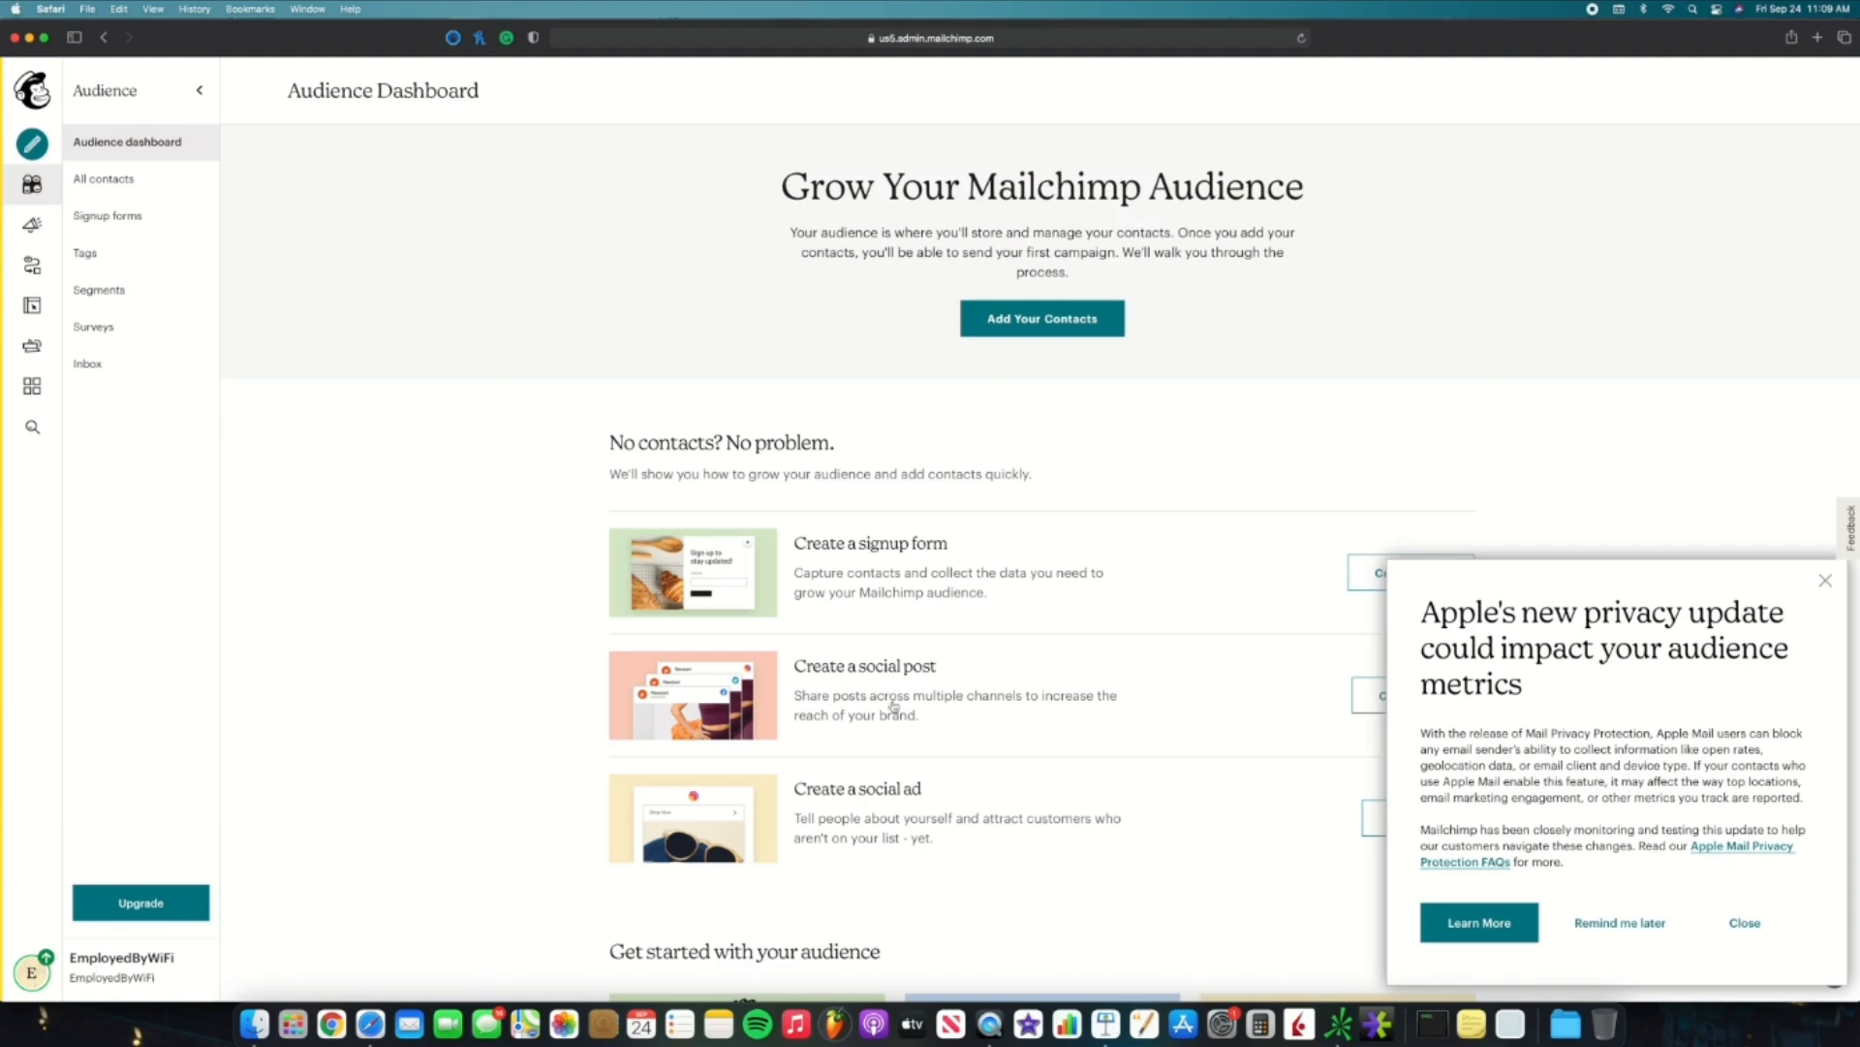
Step: Close the Apple privacy update notice on the Audience Dashboard
click(1826, 581)
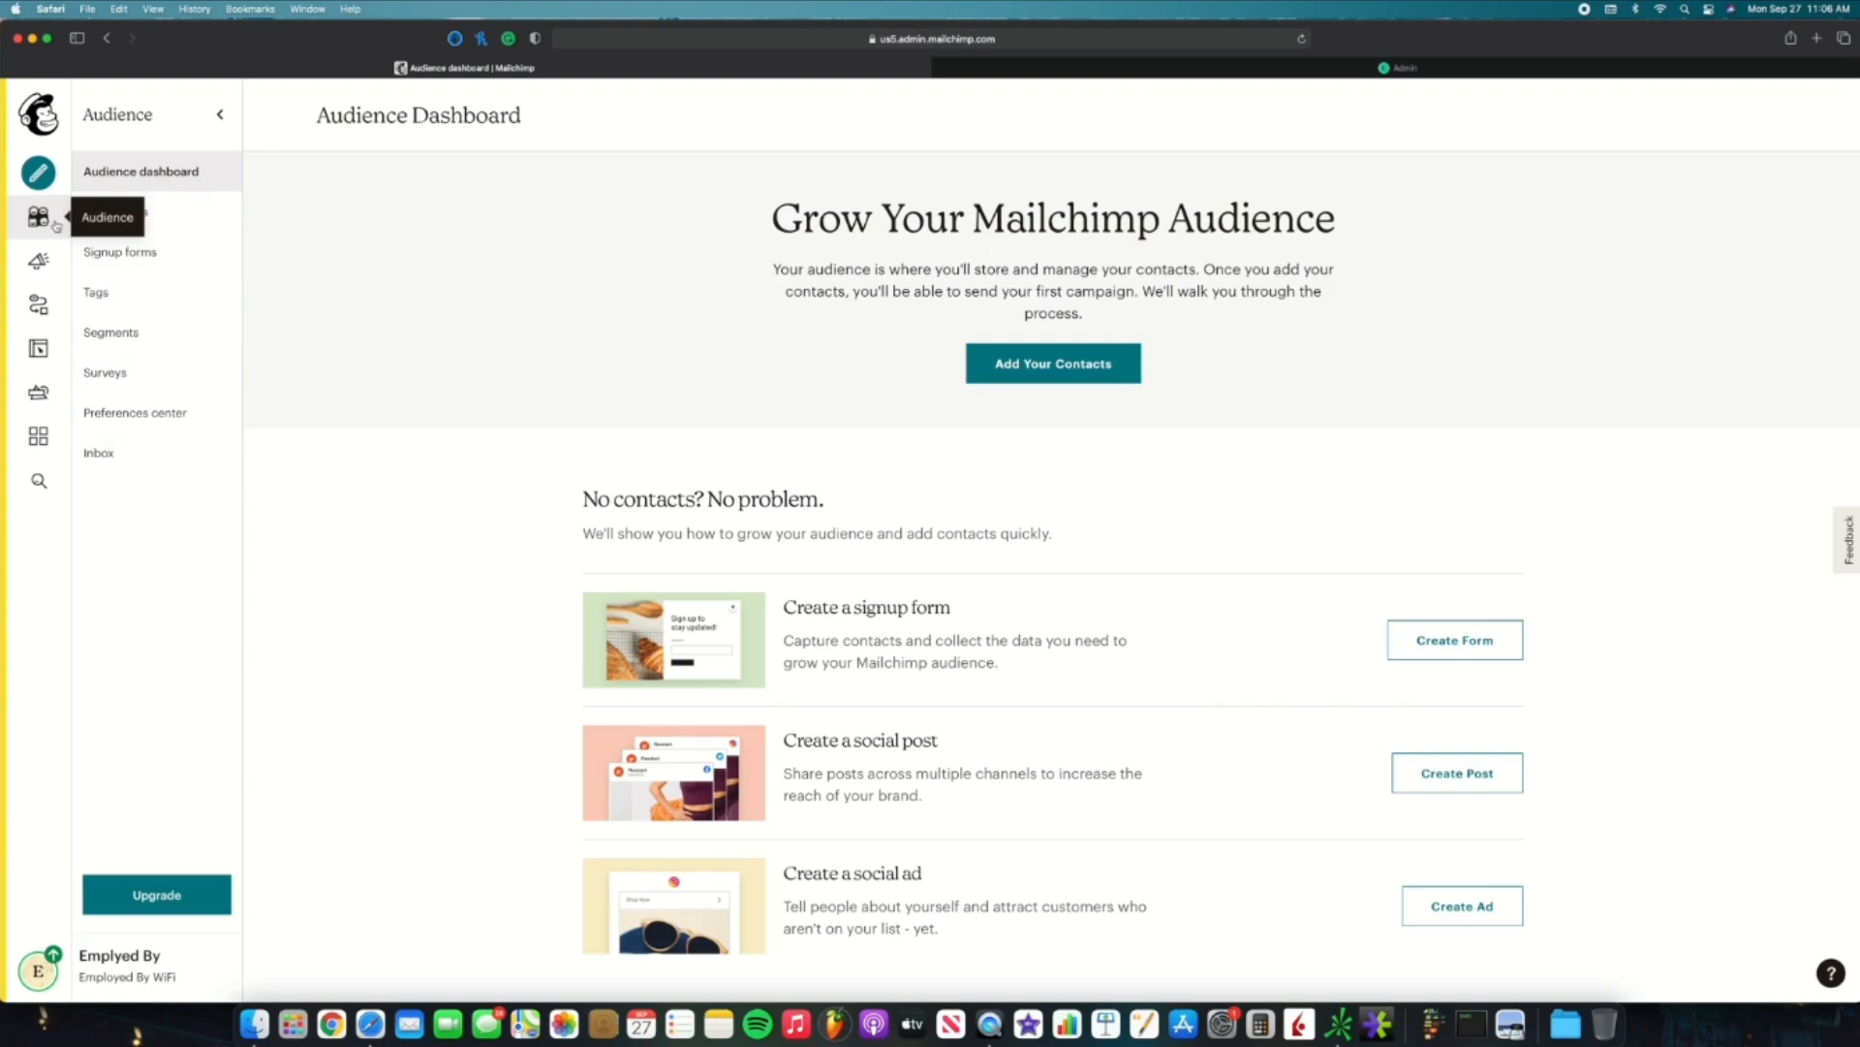
Step: Open the 'Employed By WiFi' signup form builder and select its required Email Address field
click(163, 253)
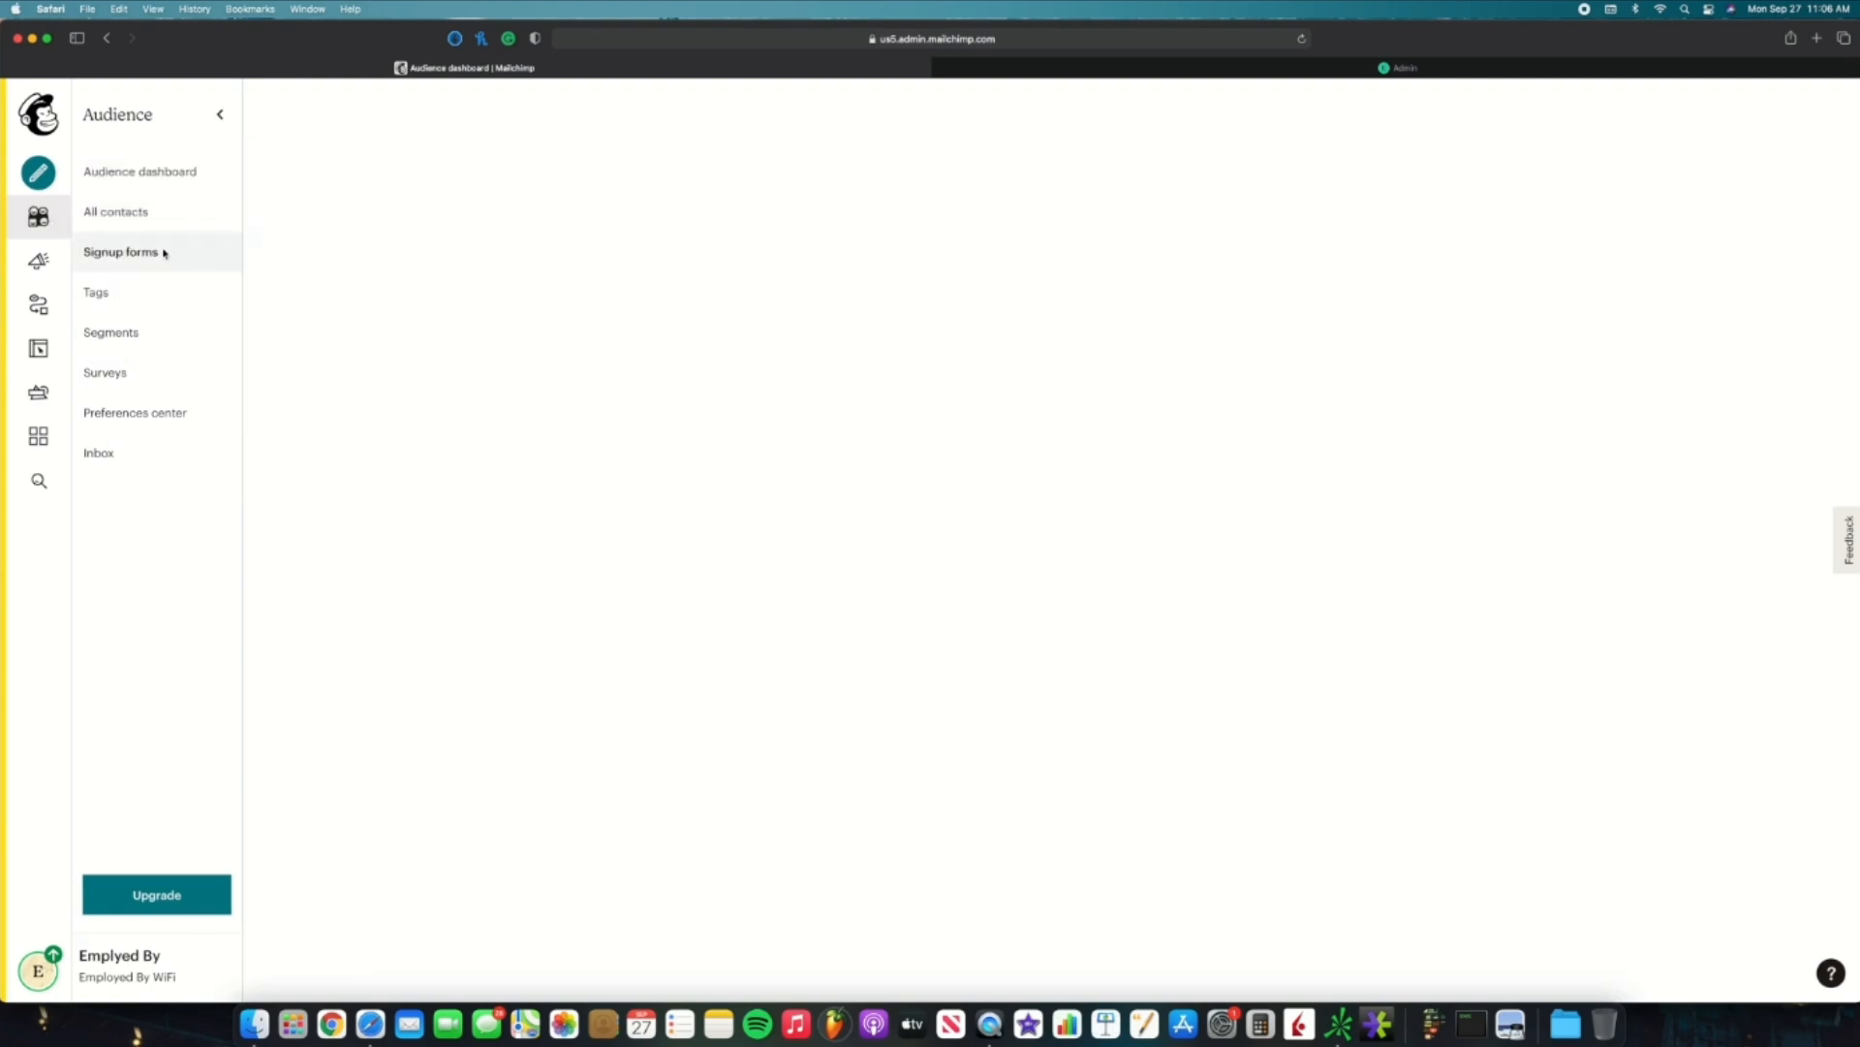
scroll(416, 357, down, 2)
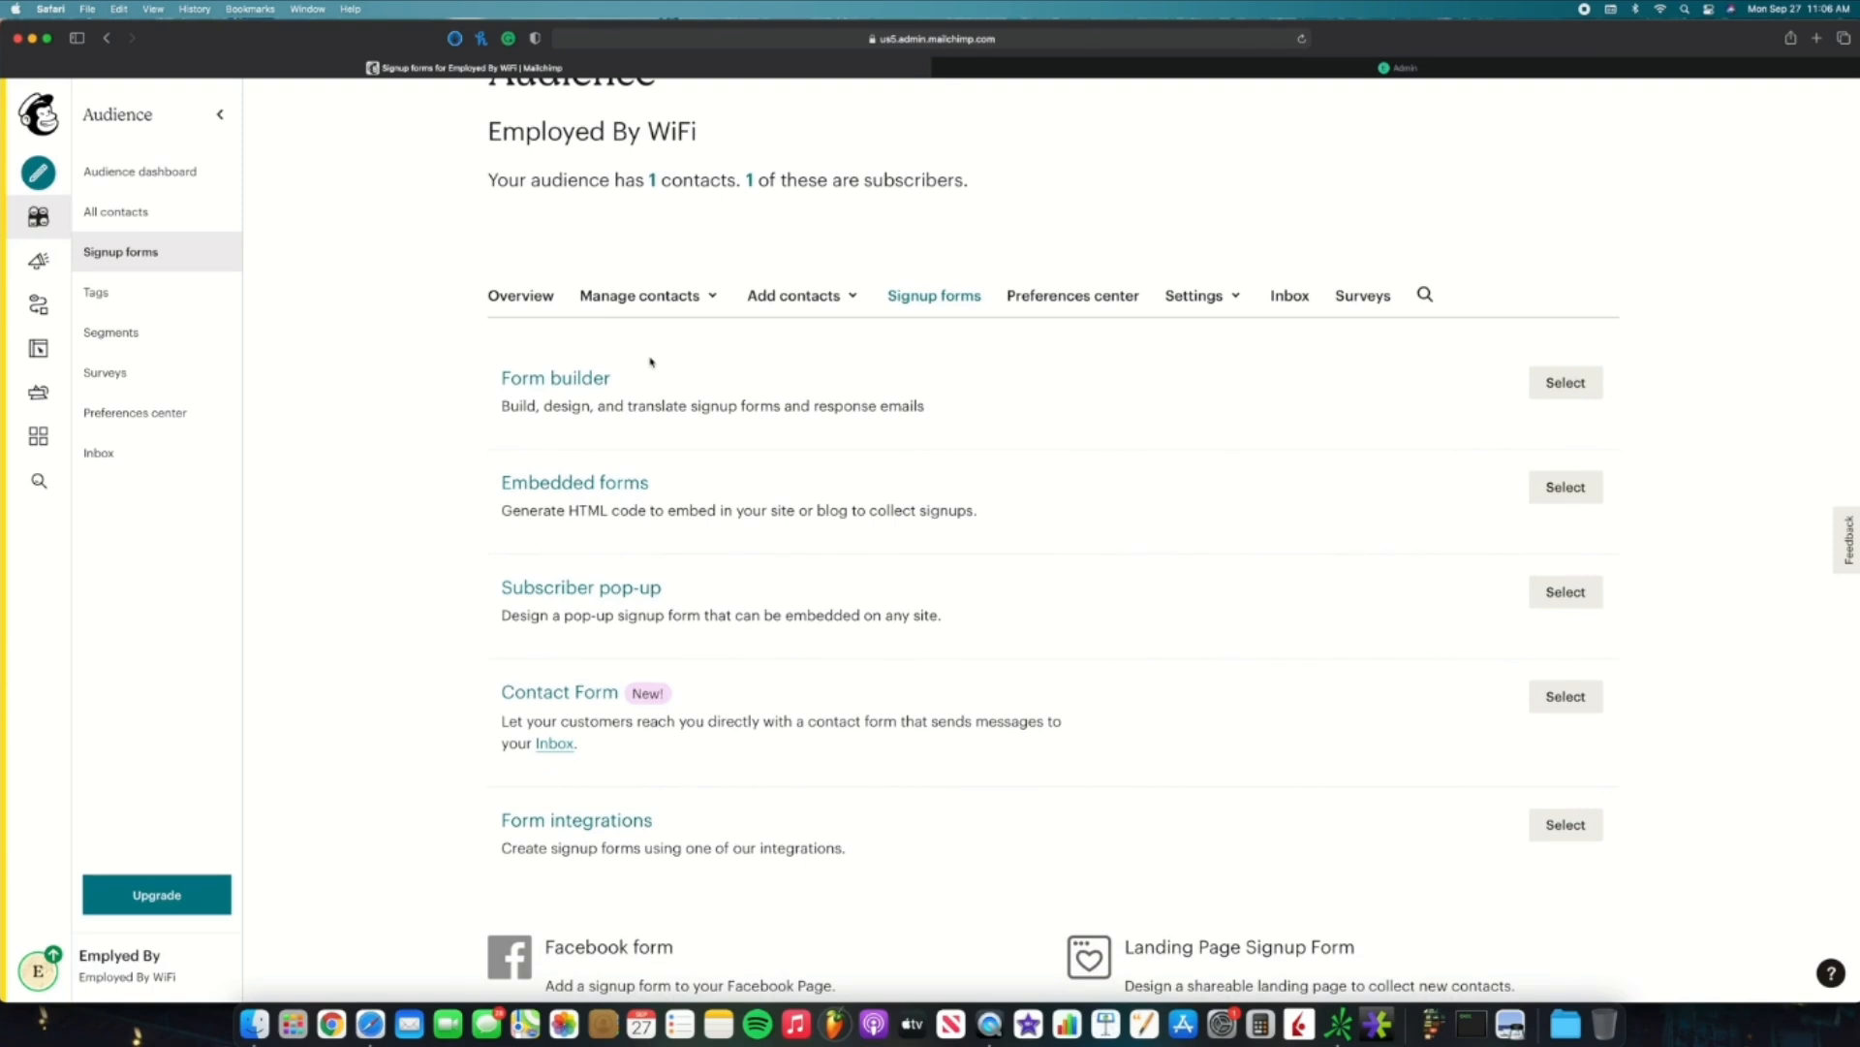
click(1560, 382)
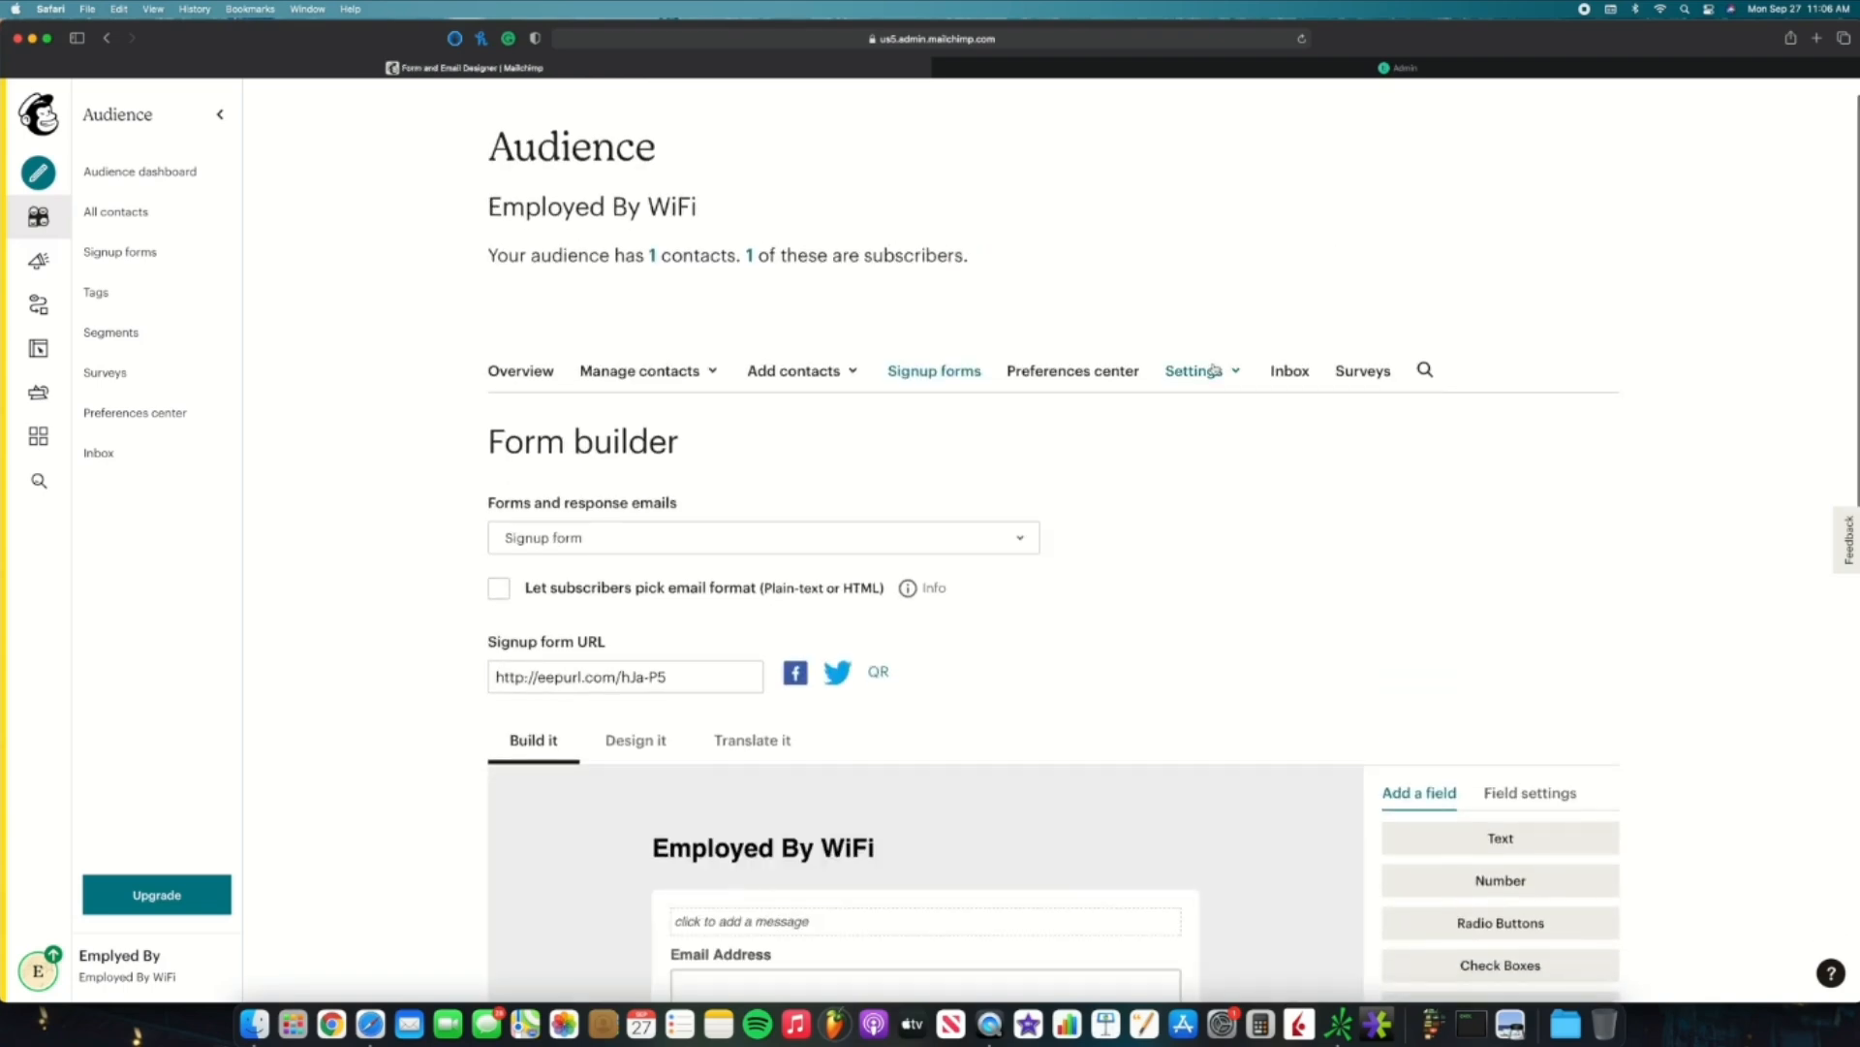
scroll(1213, 368, down, 1)
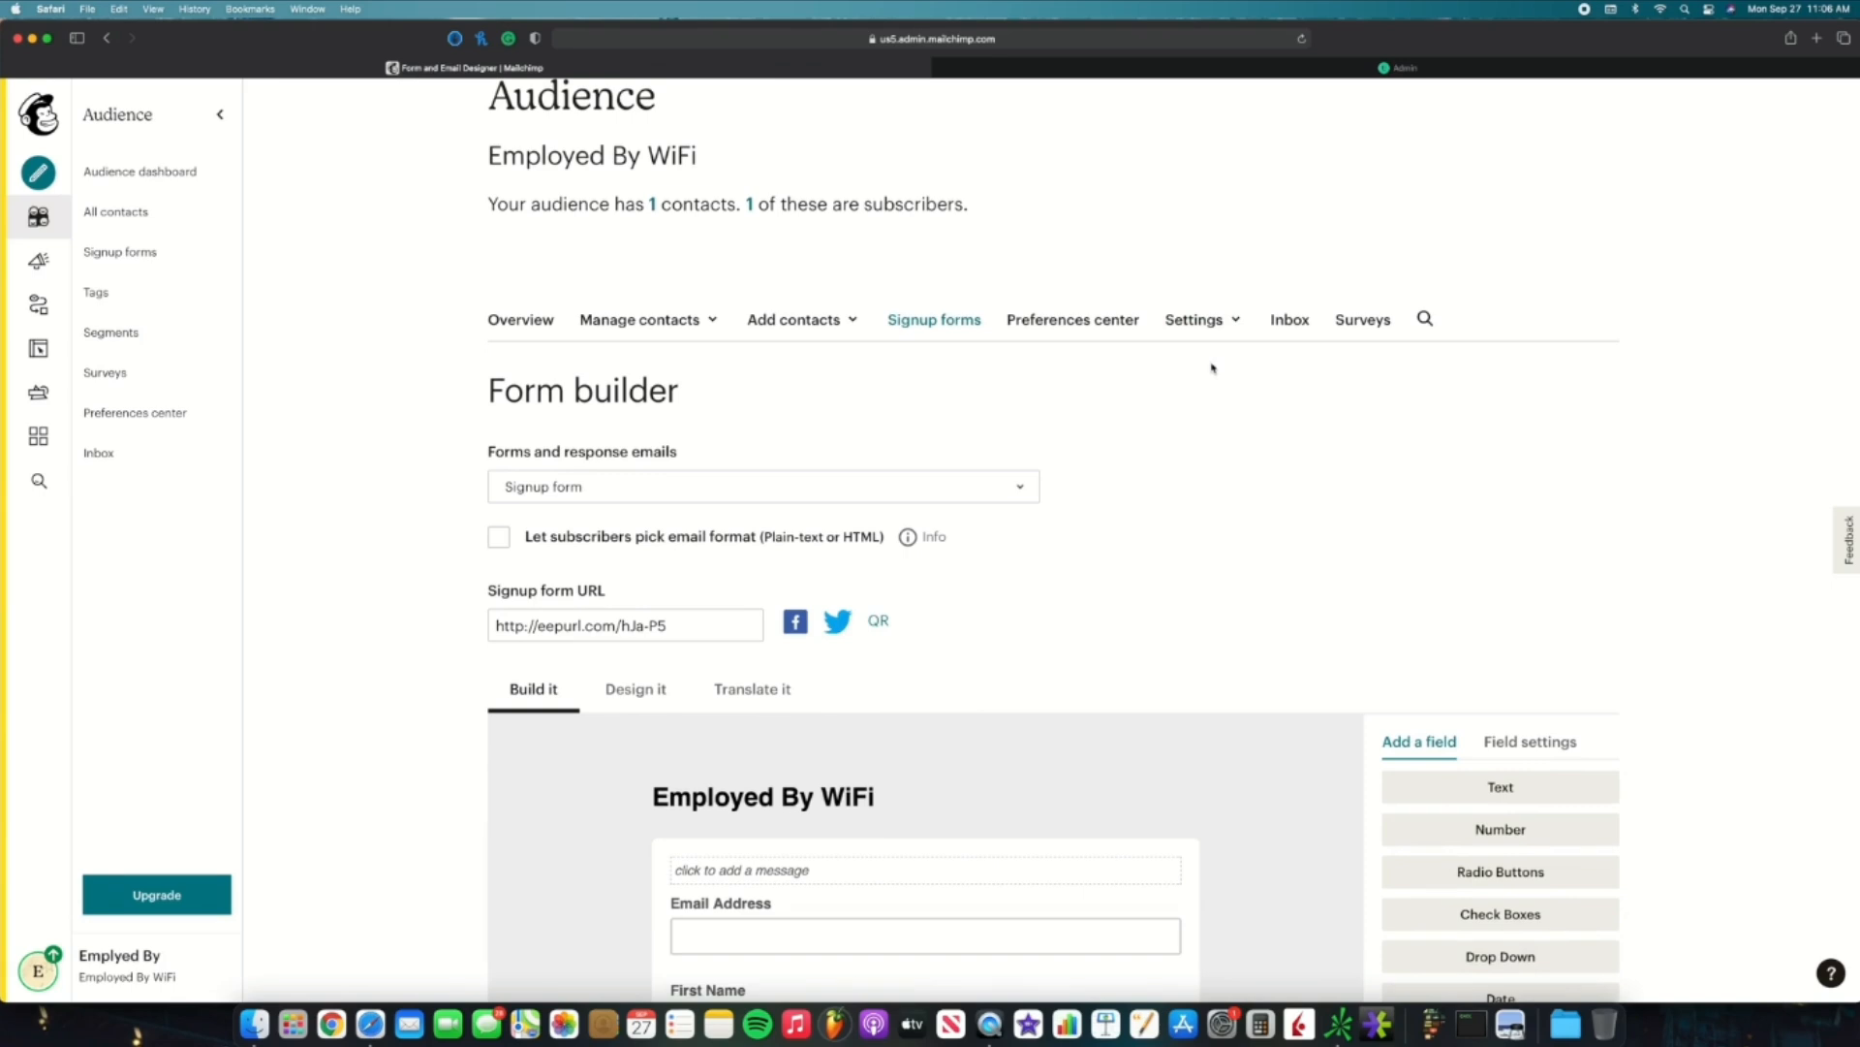
scroll(1211, 368, down, 5)
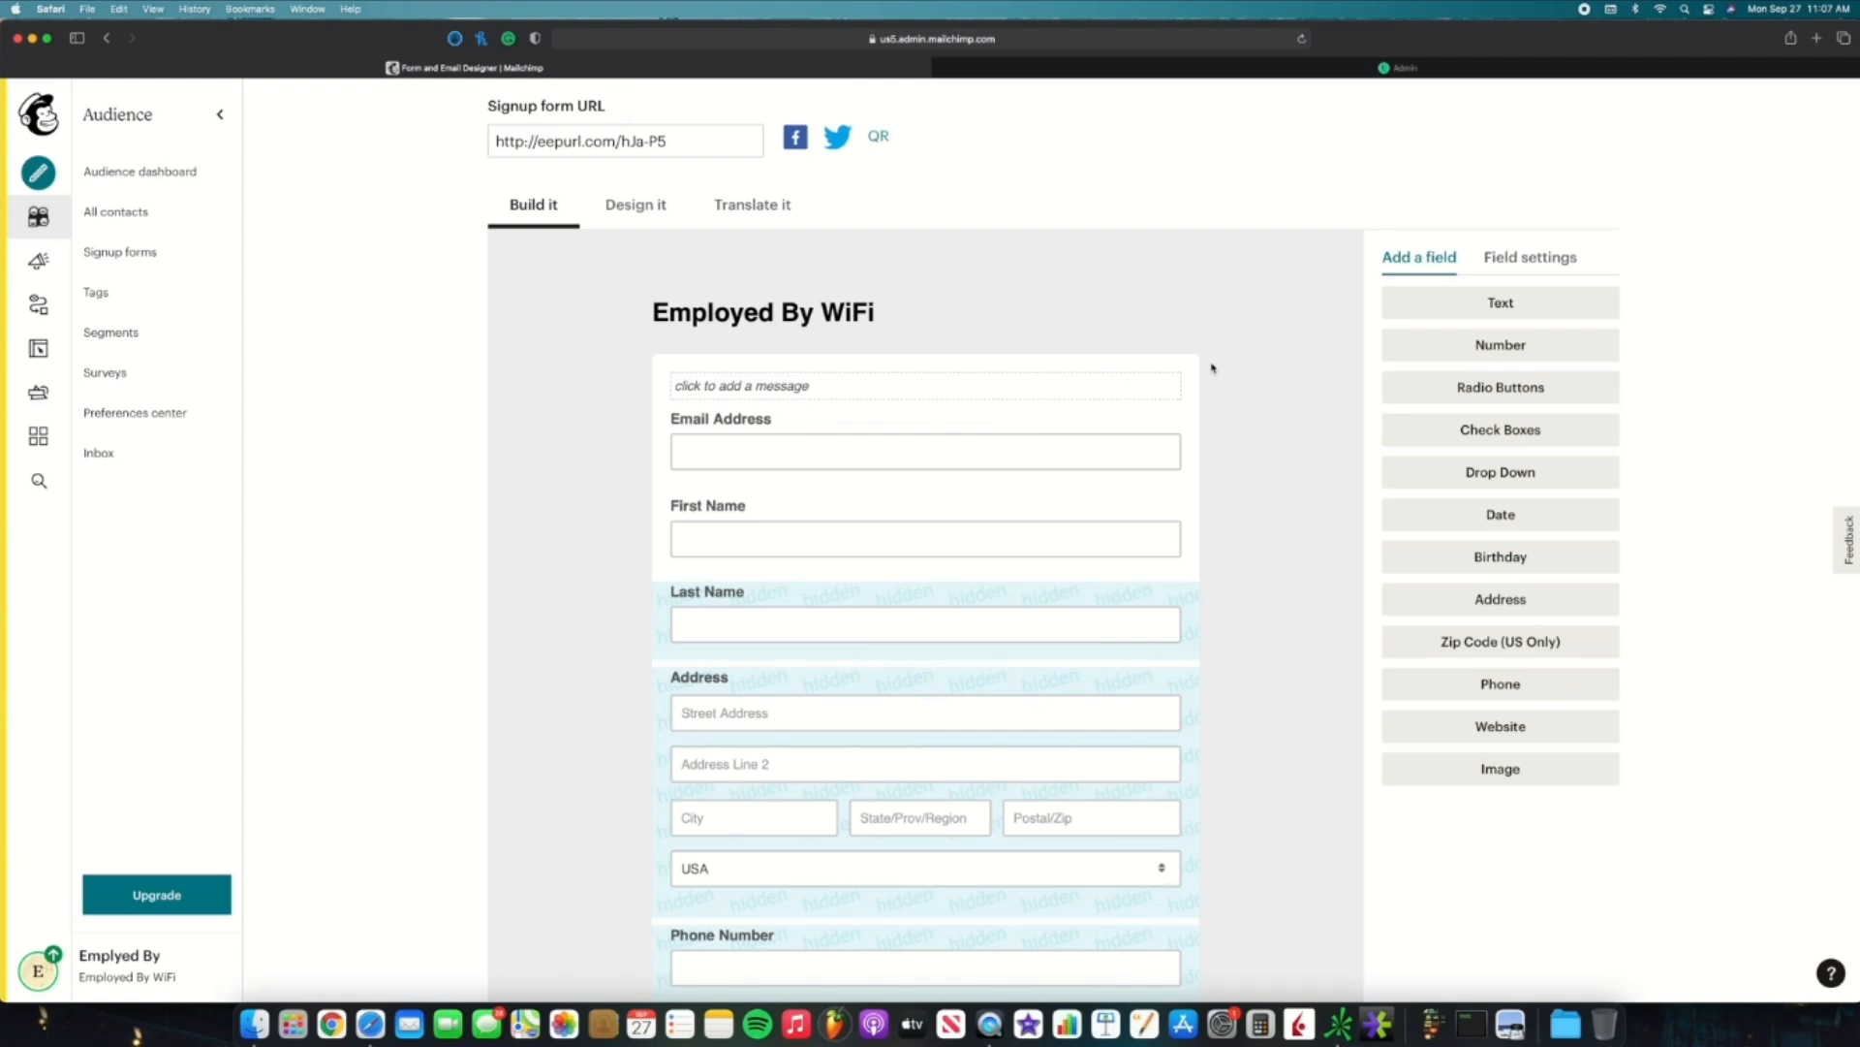
scroll(1211, 368, down, 2)
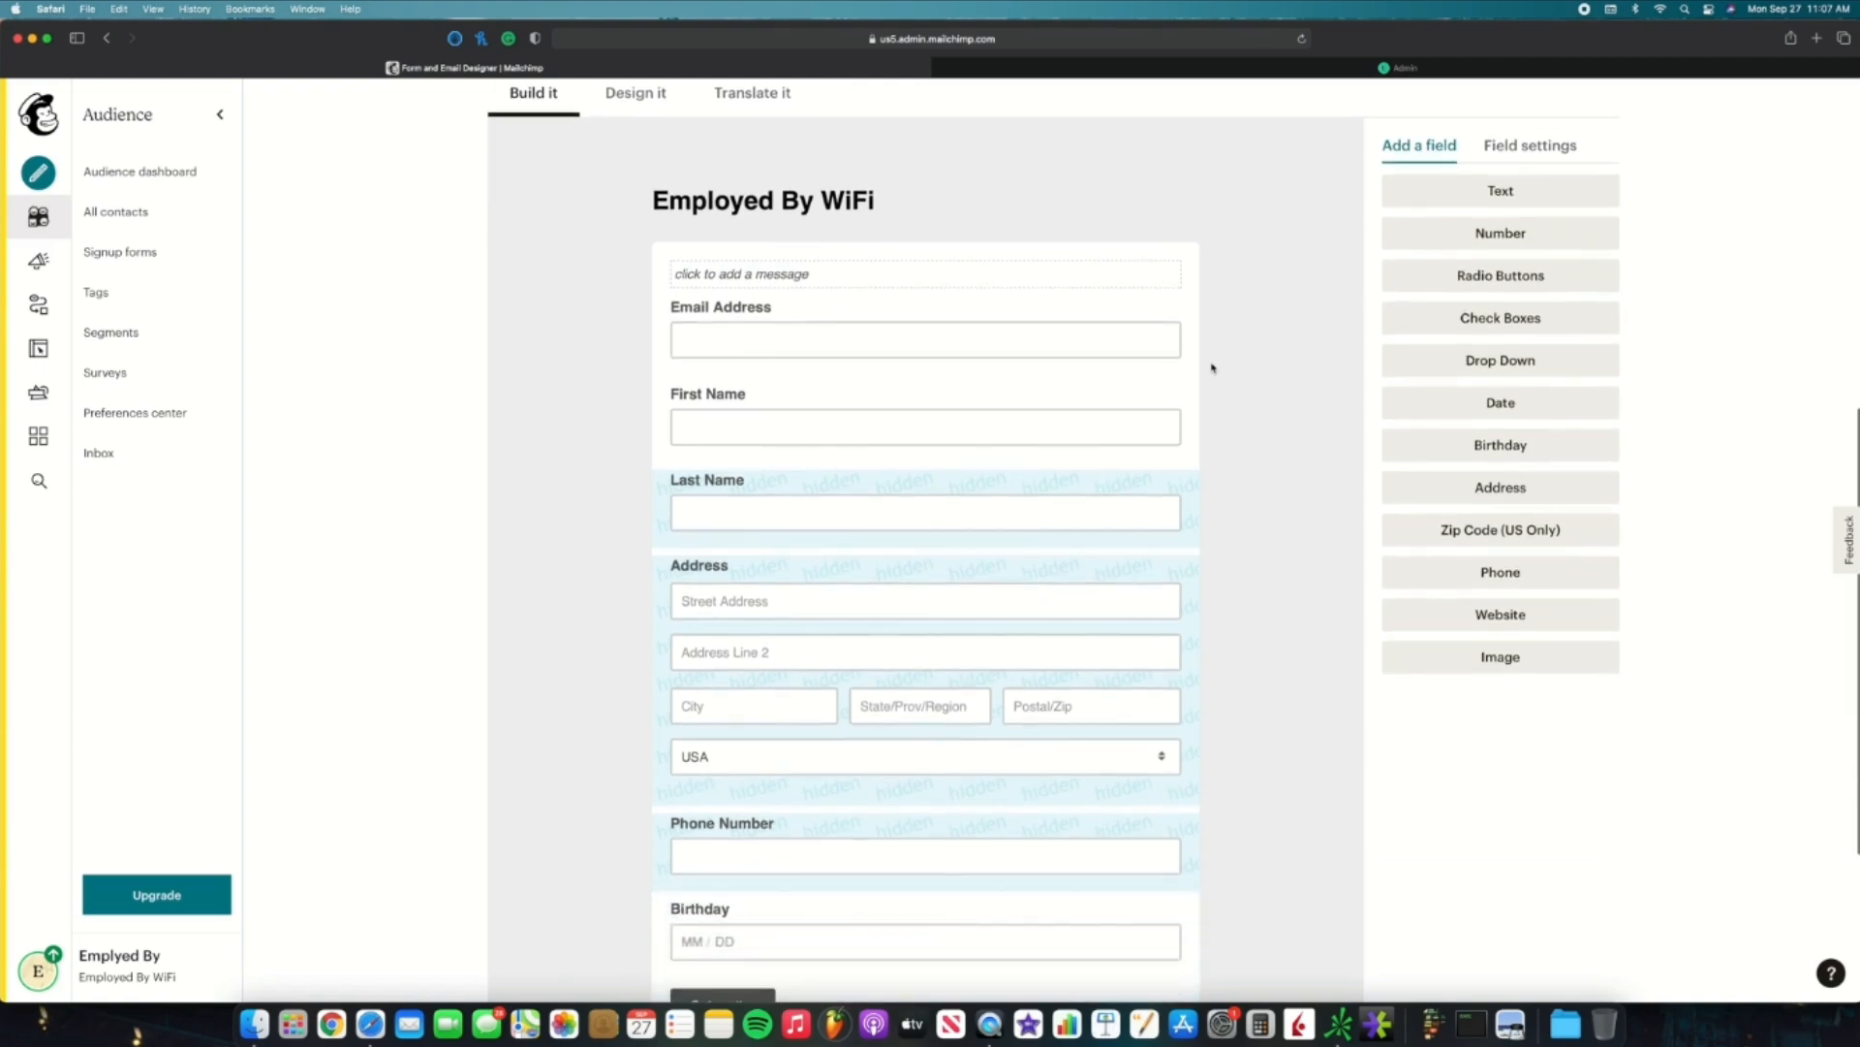
click(1113, 310)
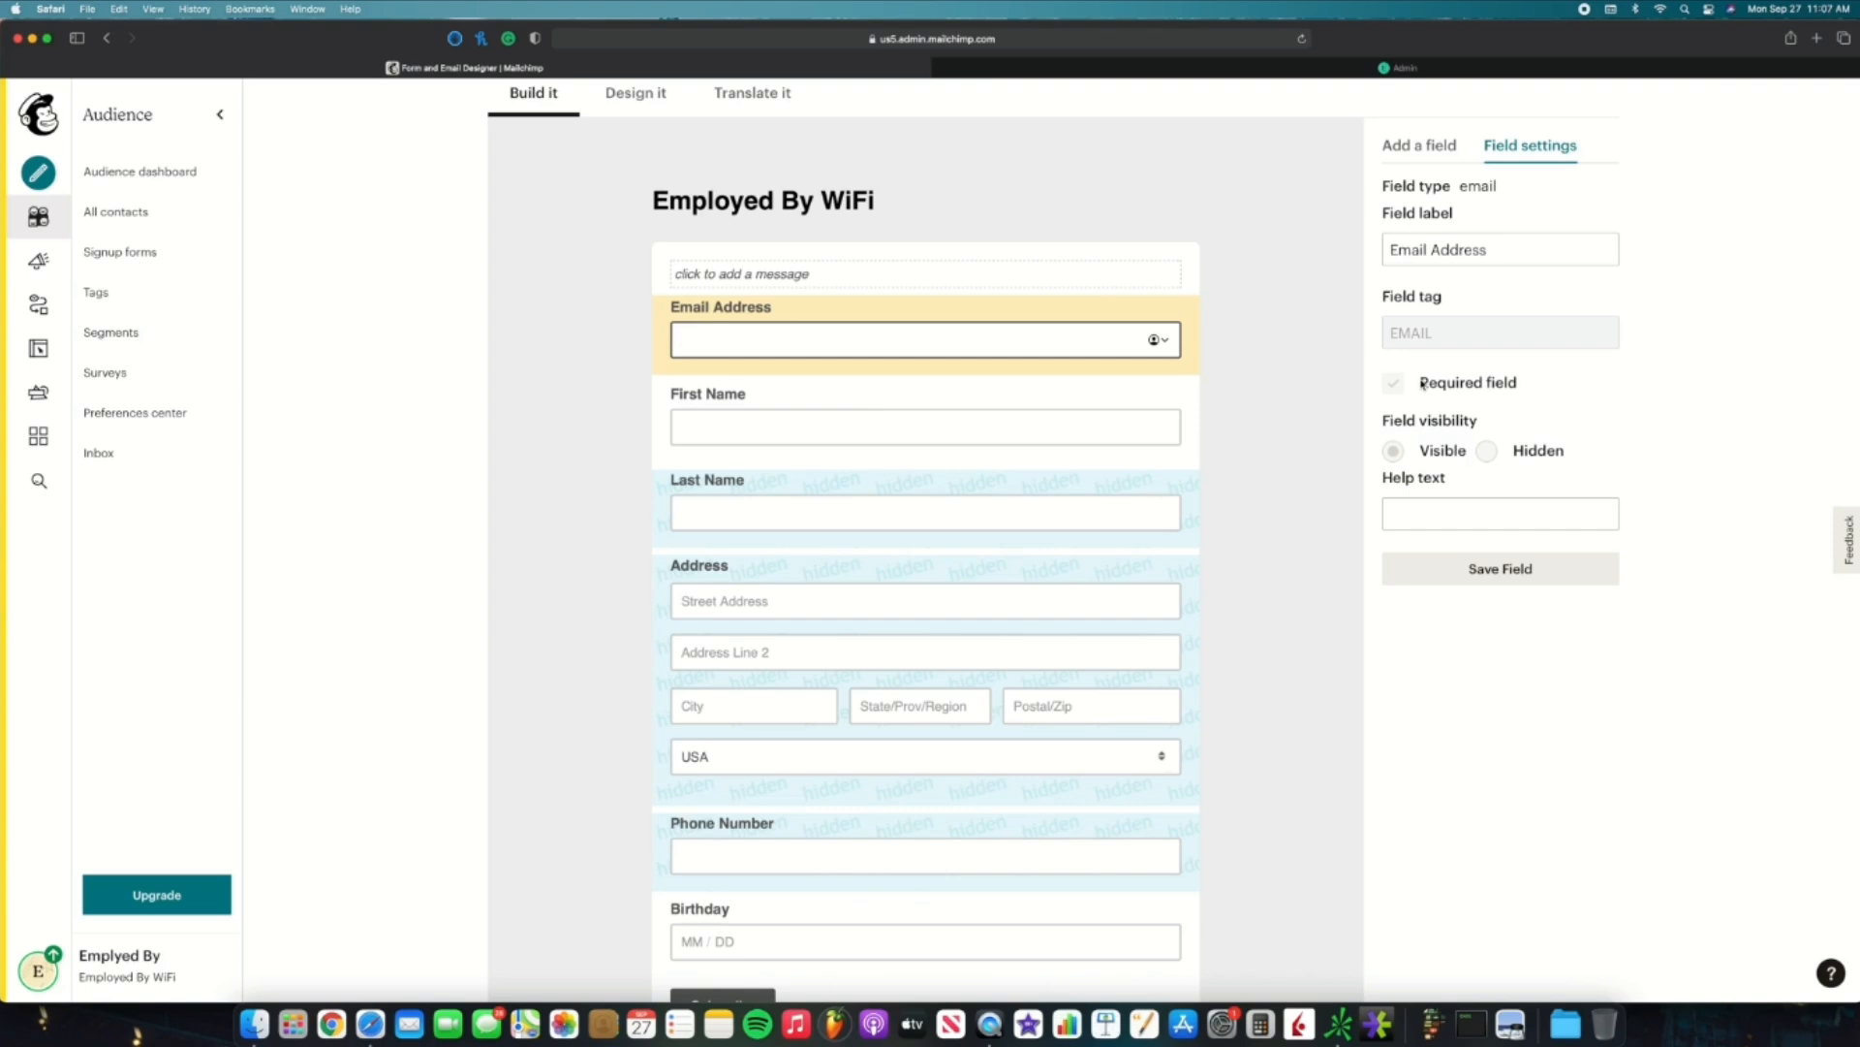
Step: Review the First Name and Last Name field settings on the signup form
click(1101, 397)
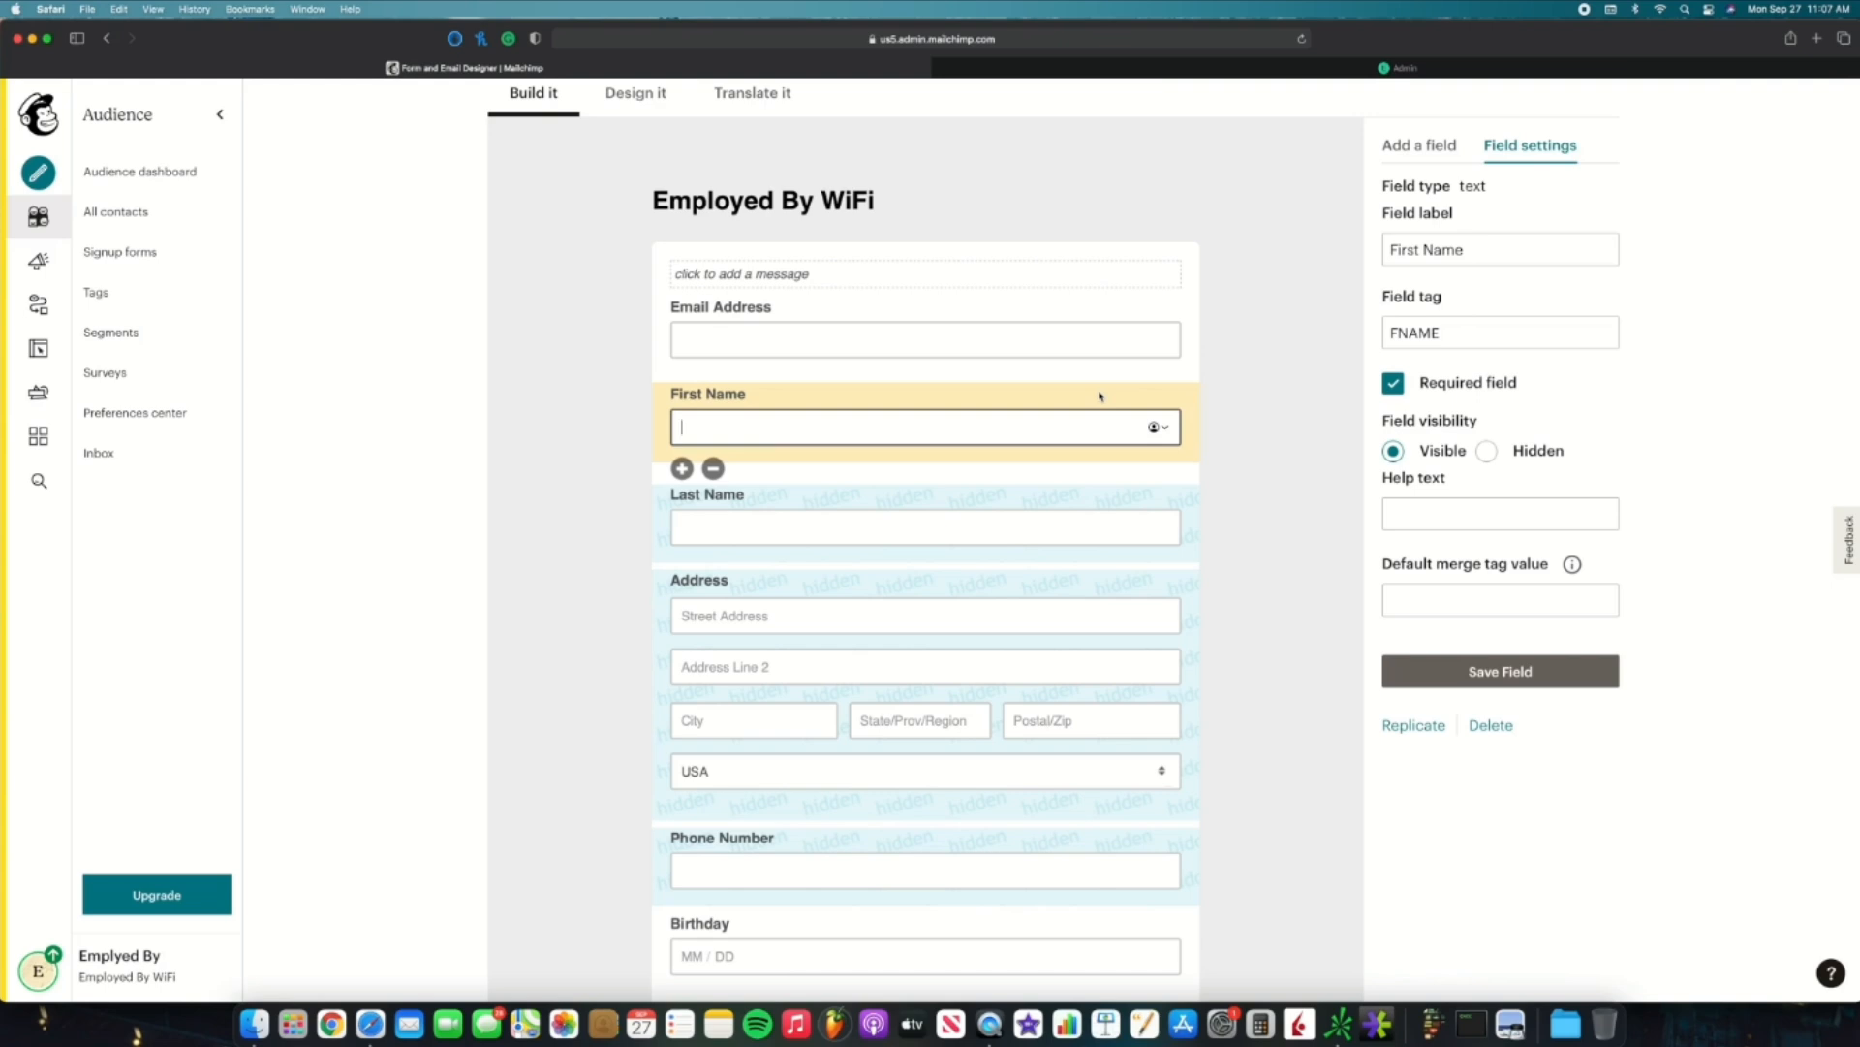
scroll(1101, 396, down, 1)
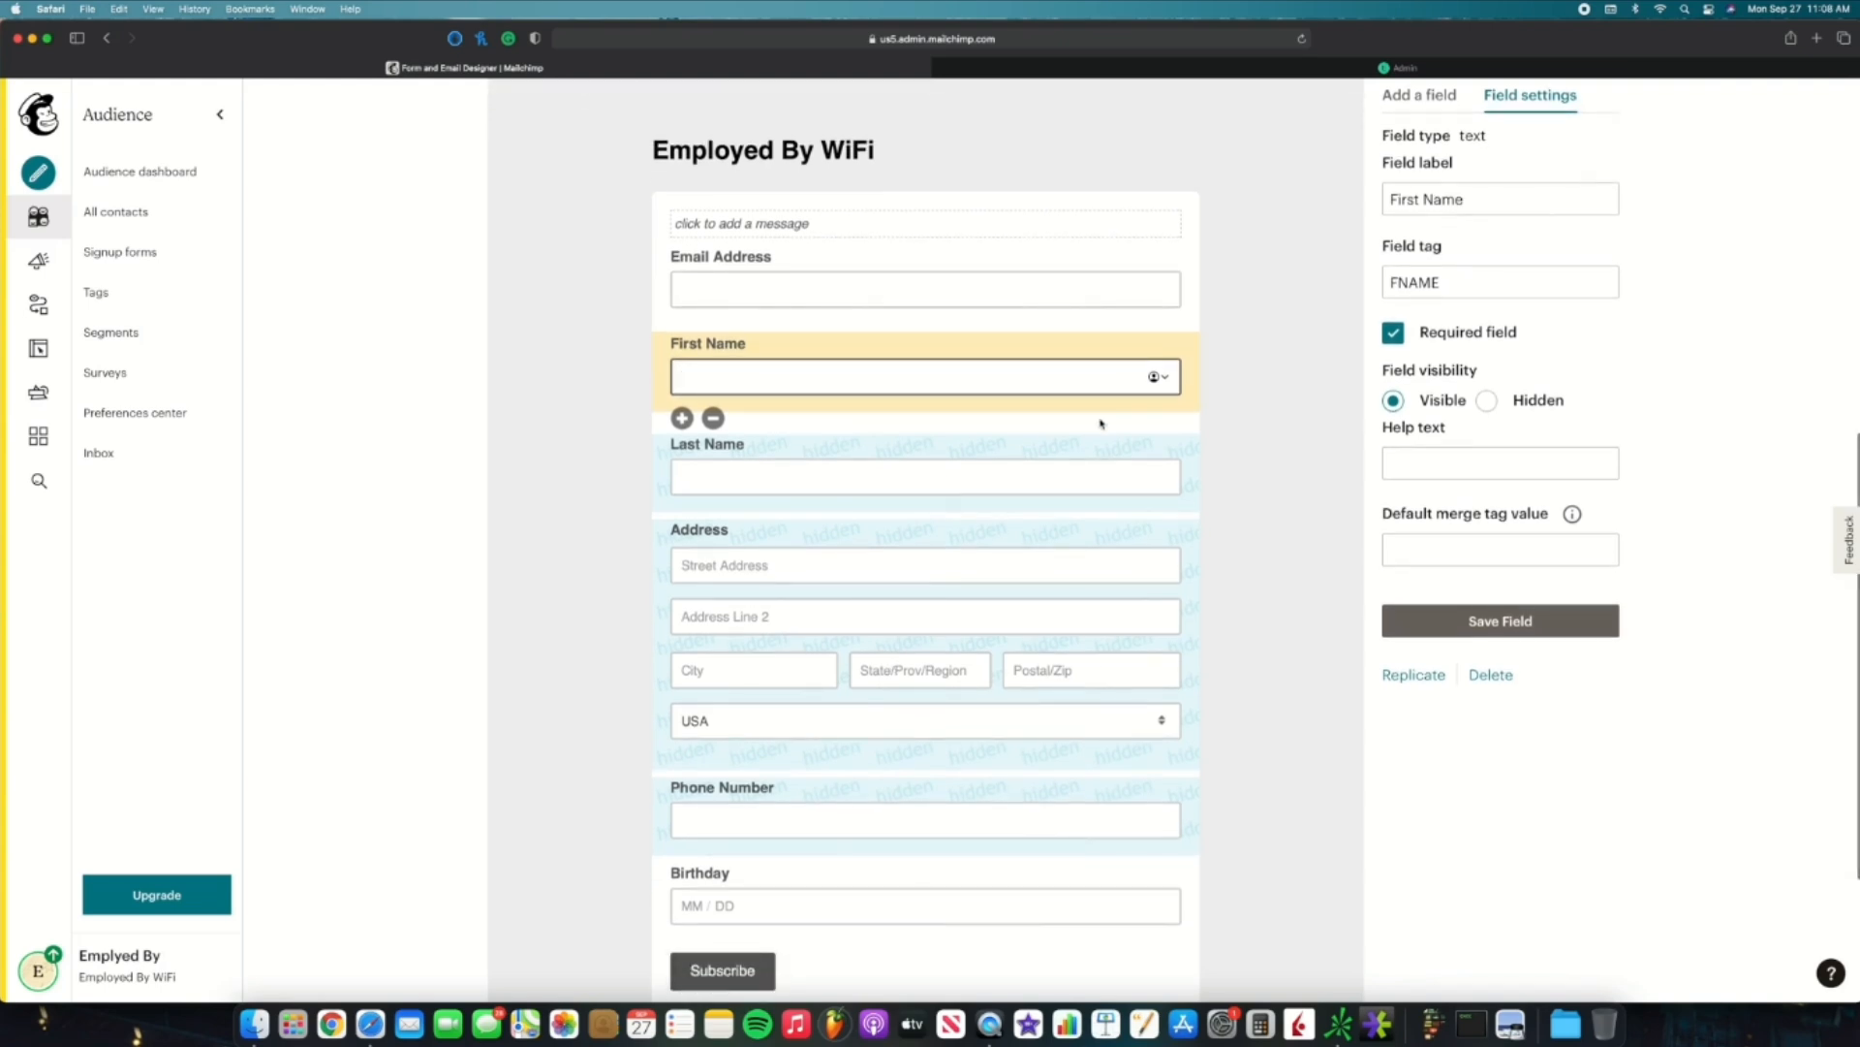
scroll(1098, 472, down, 2)
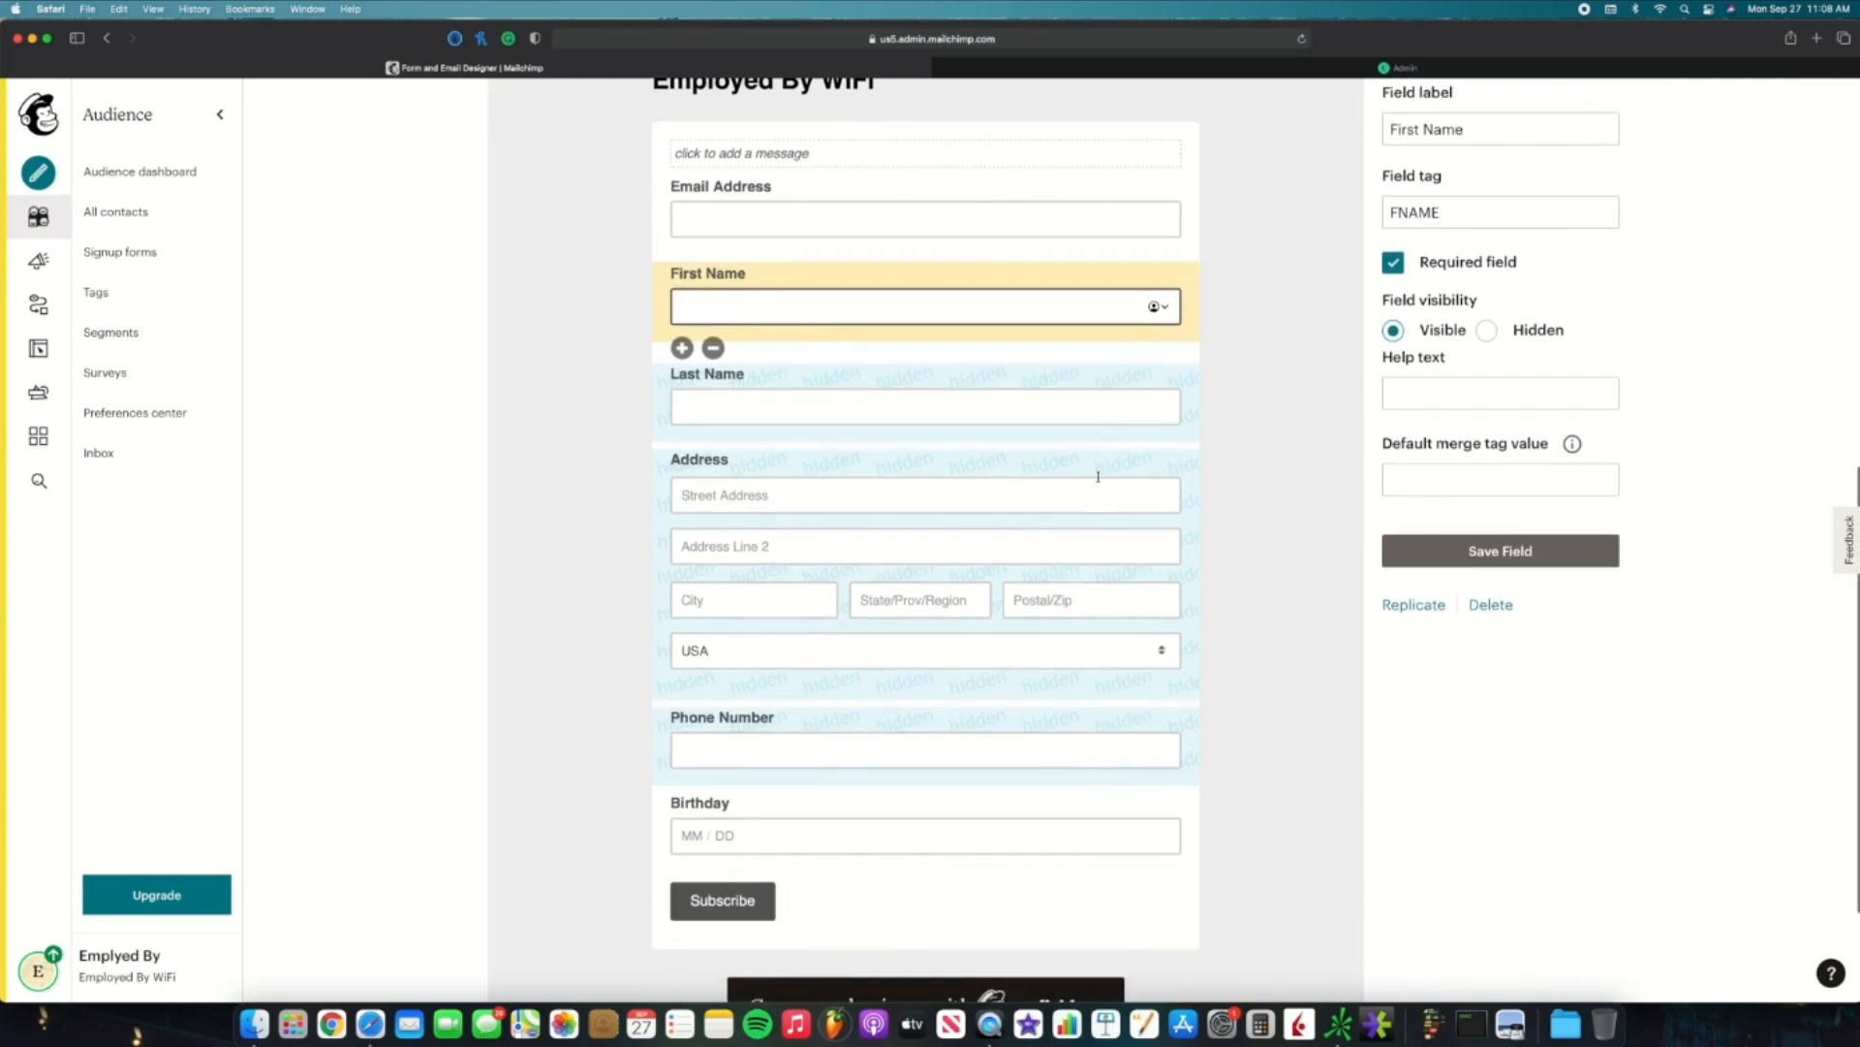
scroll(1098, 484, down, 2)
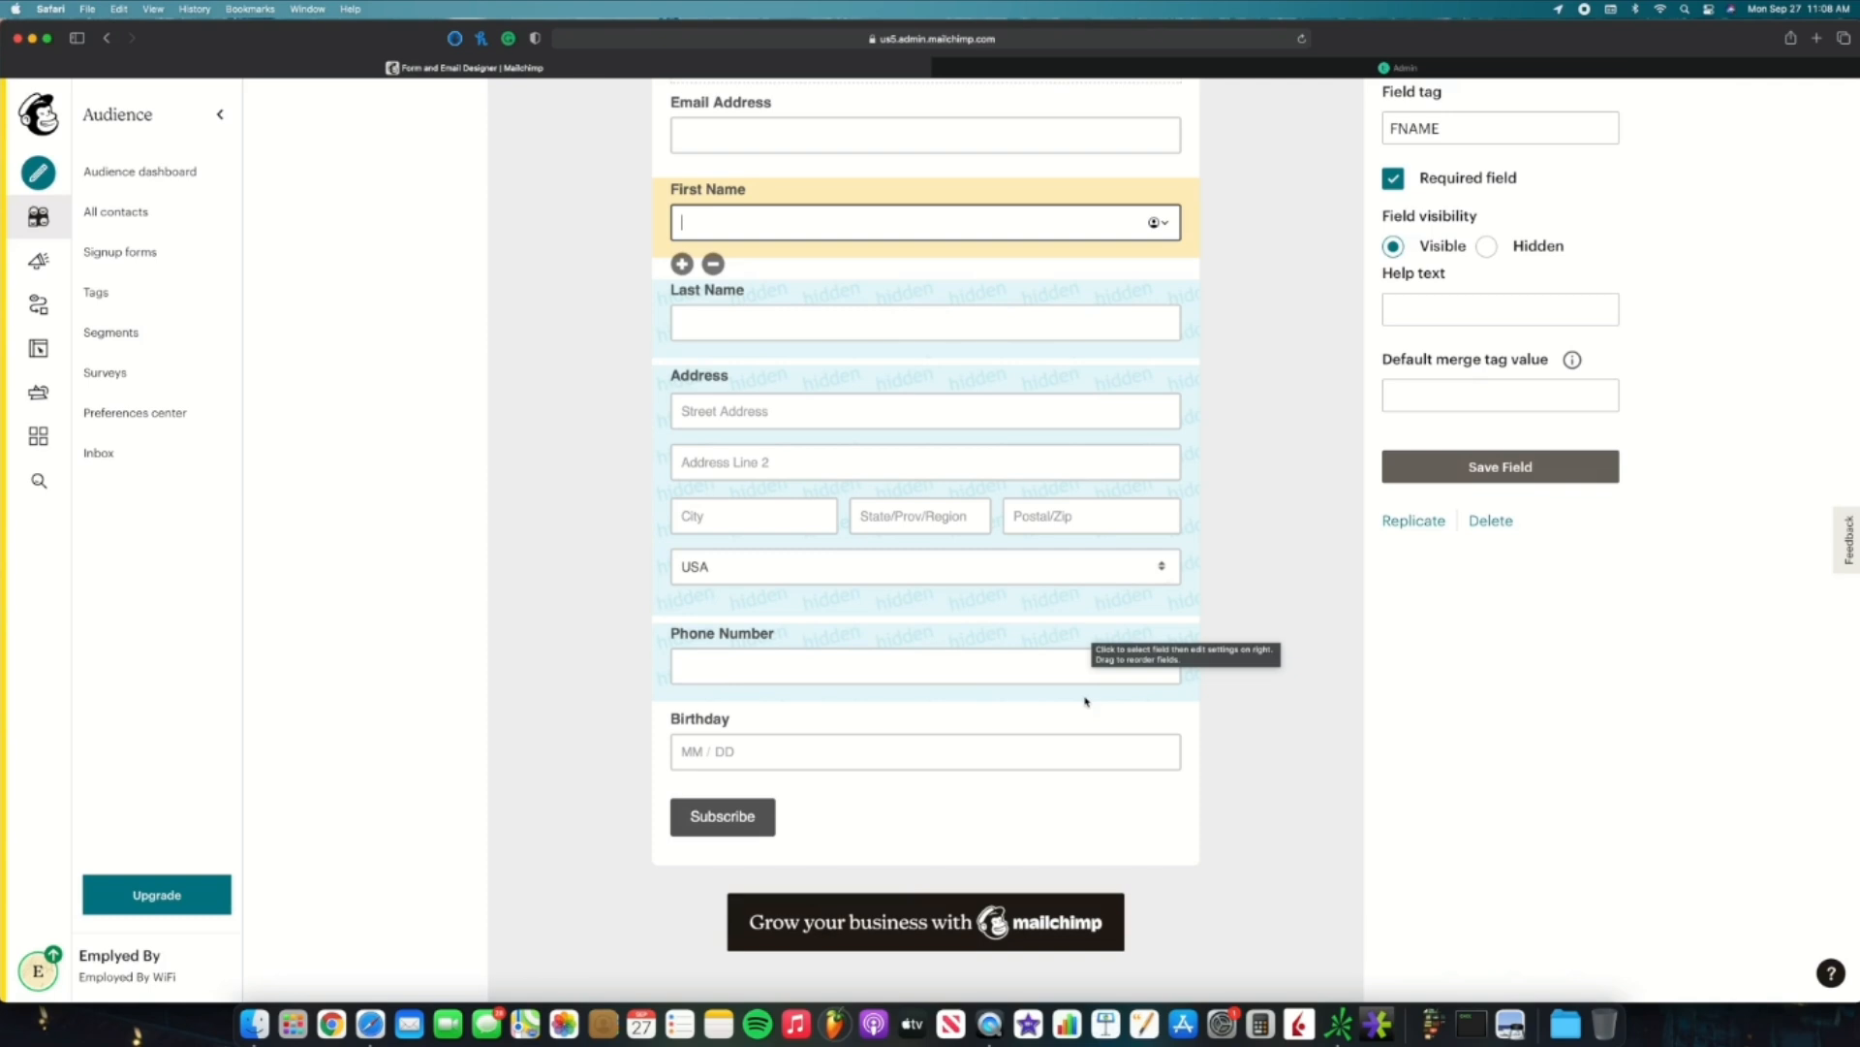
scroll(1086, 701, up, 1)
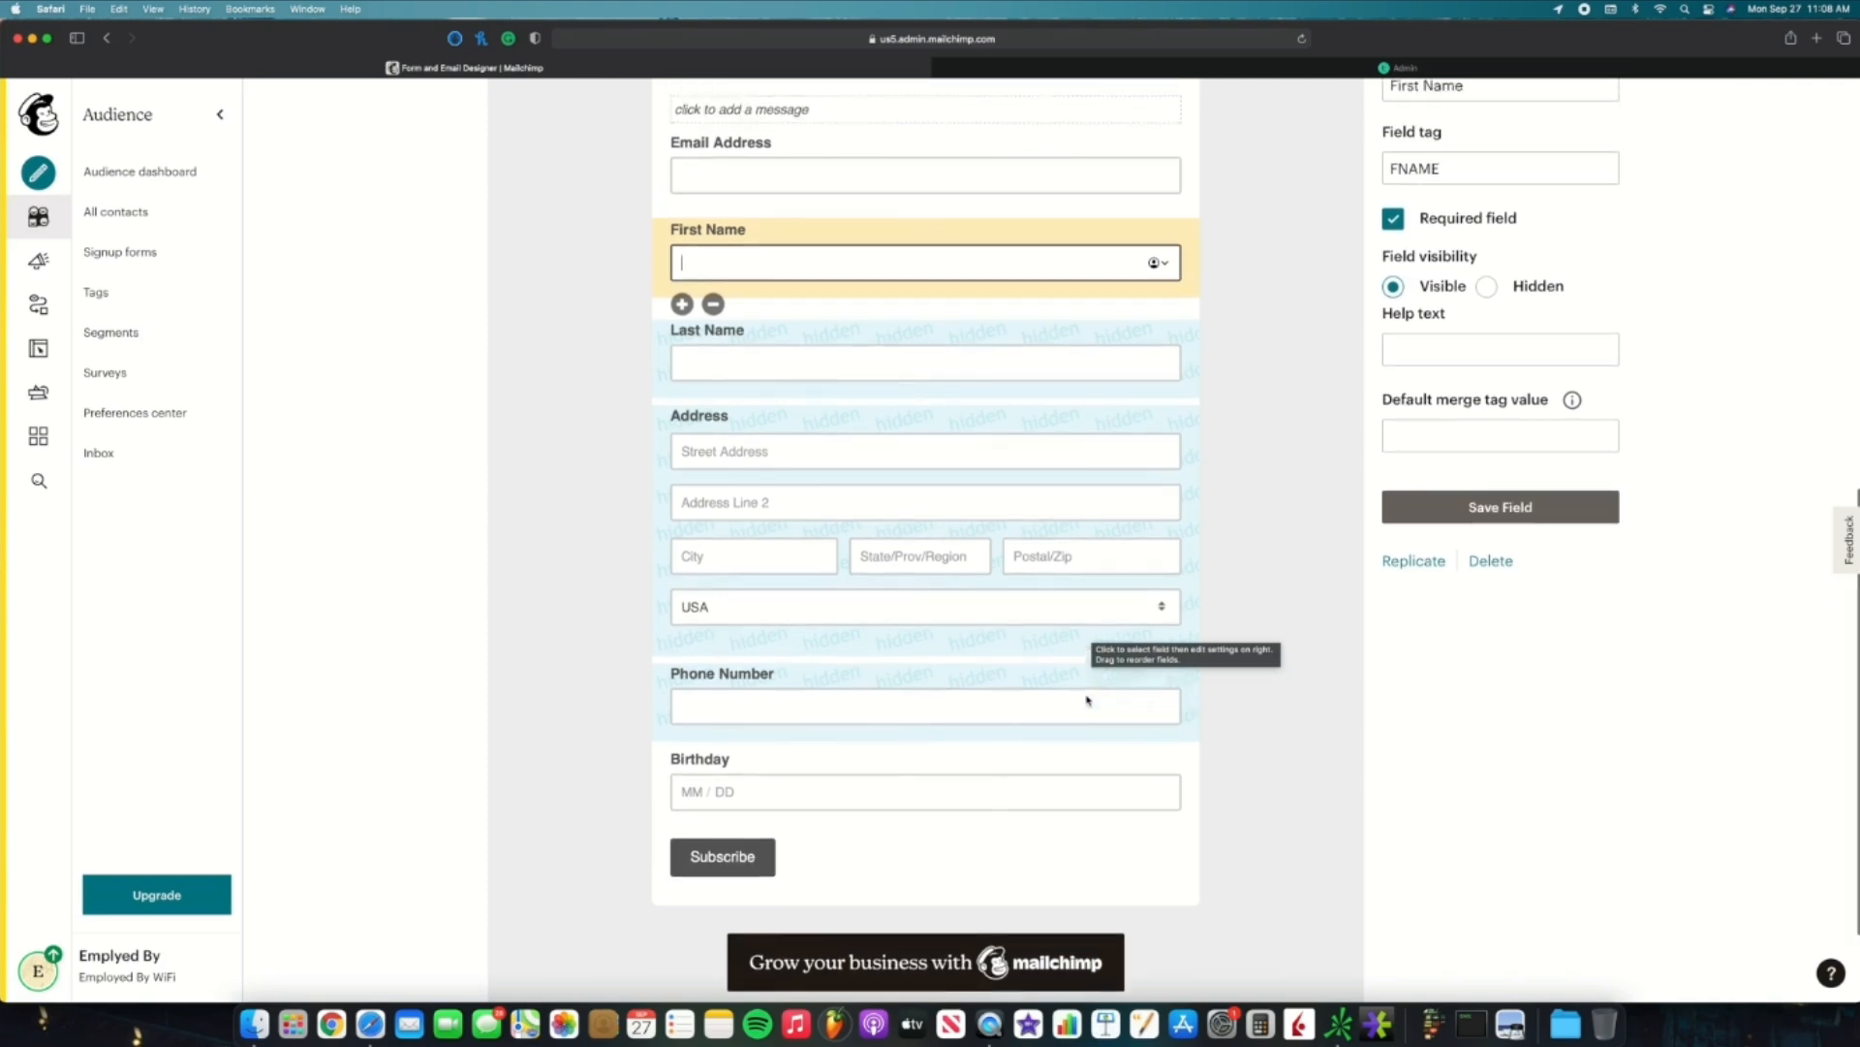
click(1098, 341)
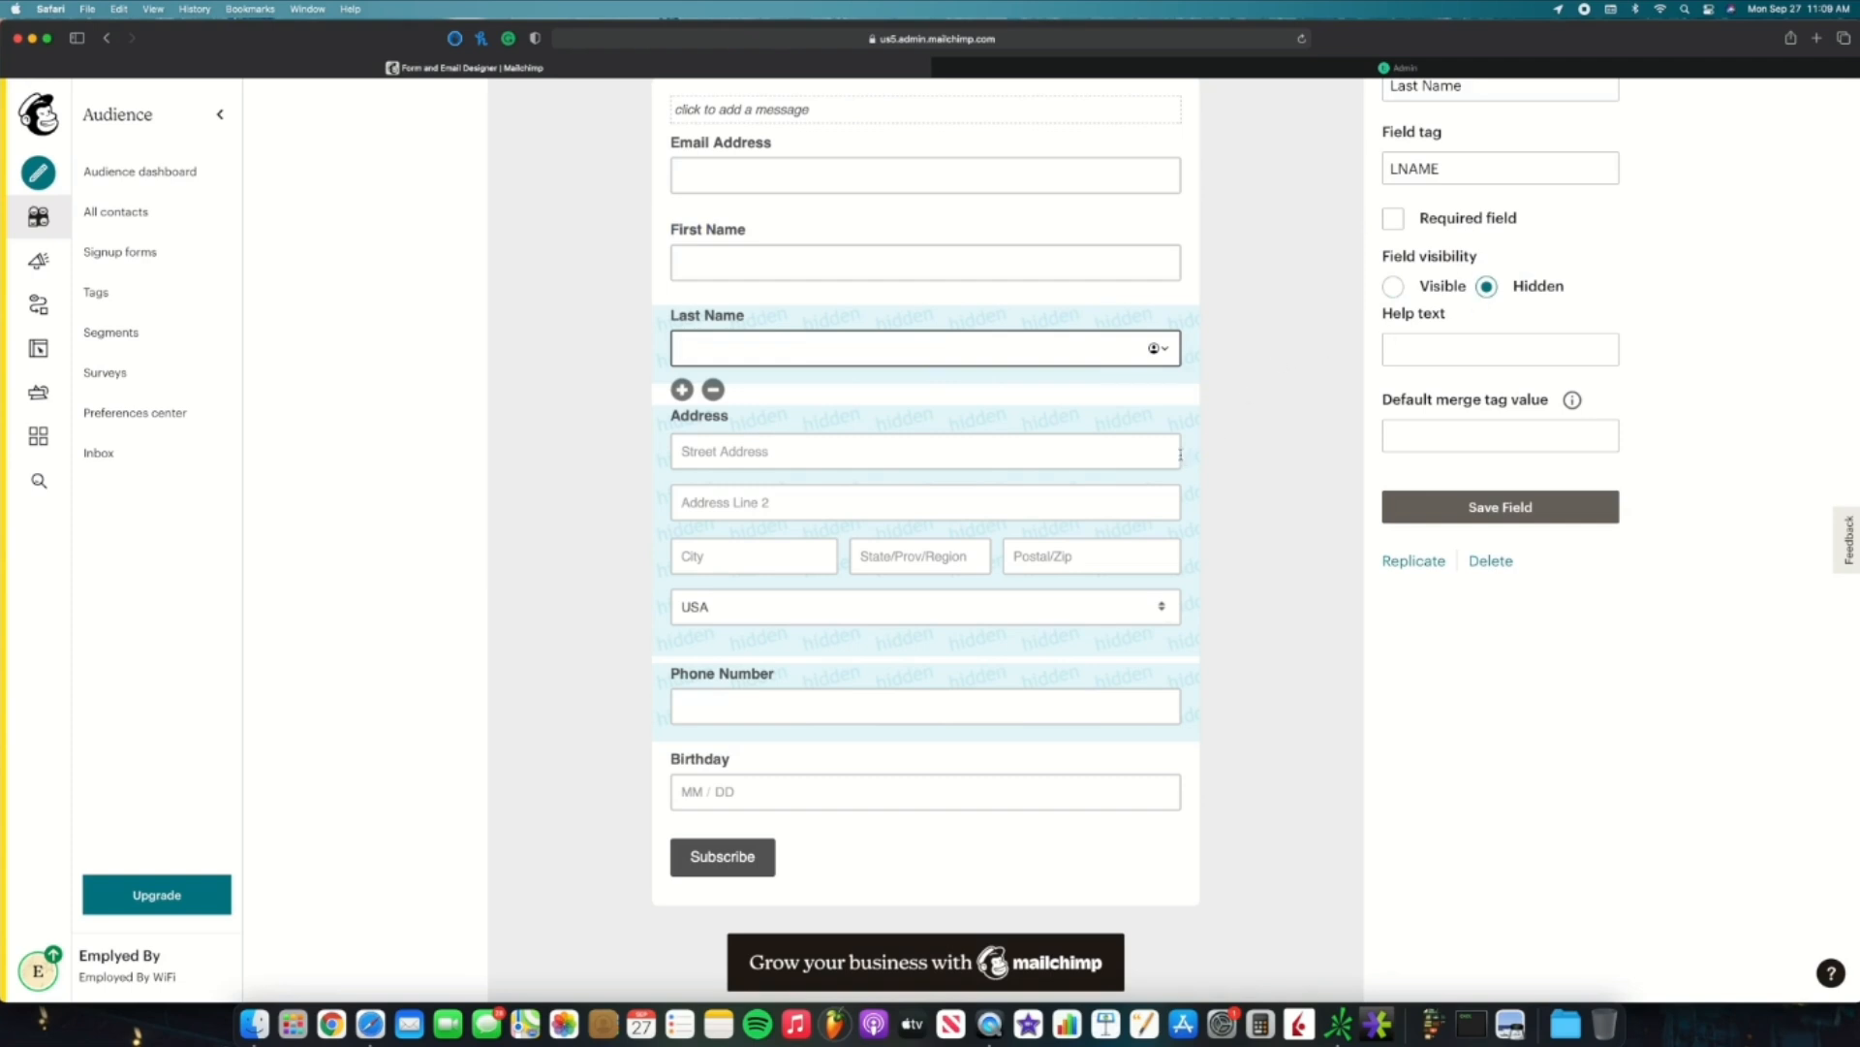
scroll(1166, 458, down, 1)
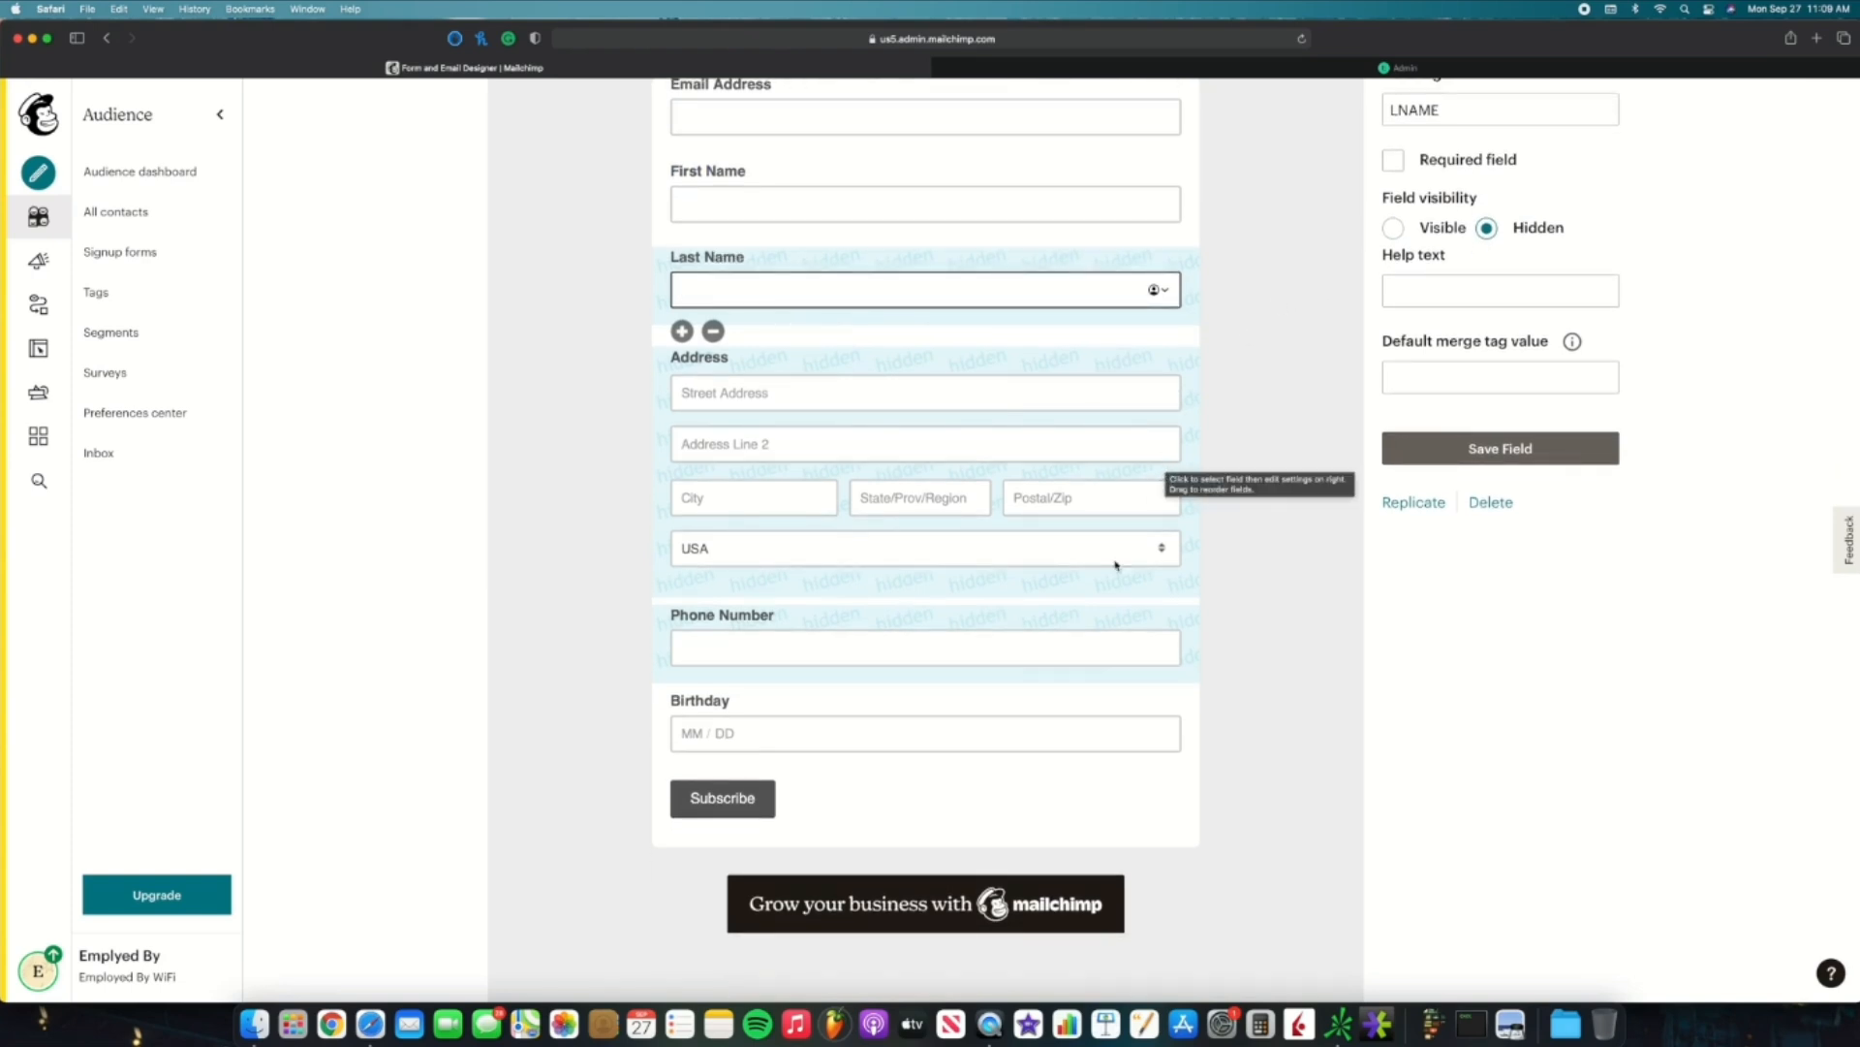
Step: Set the Birthday field's visibility to Hidden and save the field
click(1050, 700)
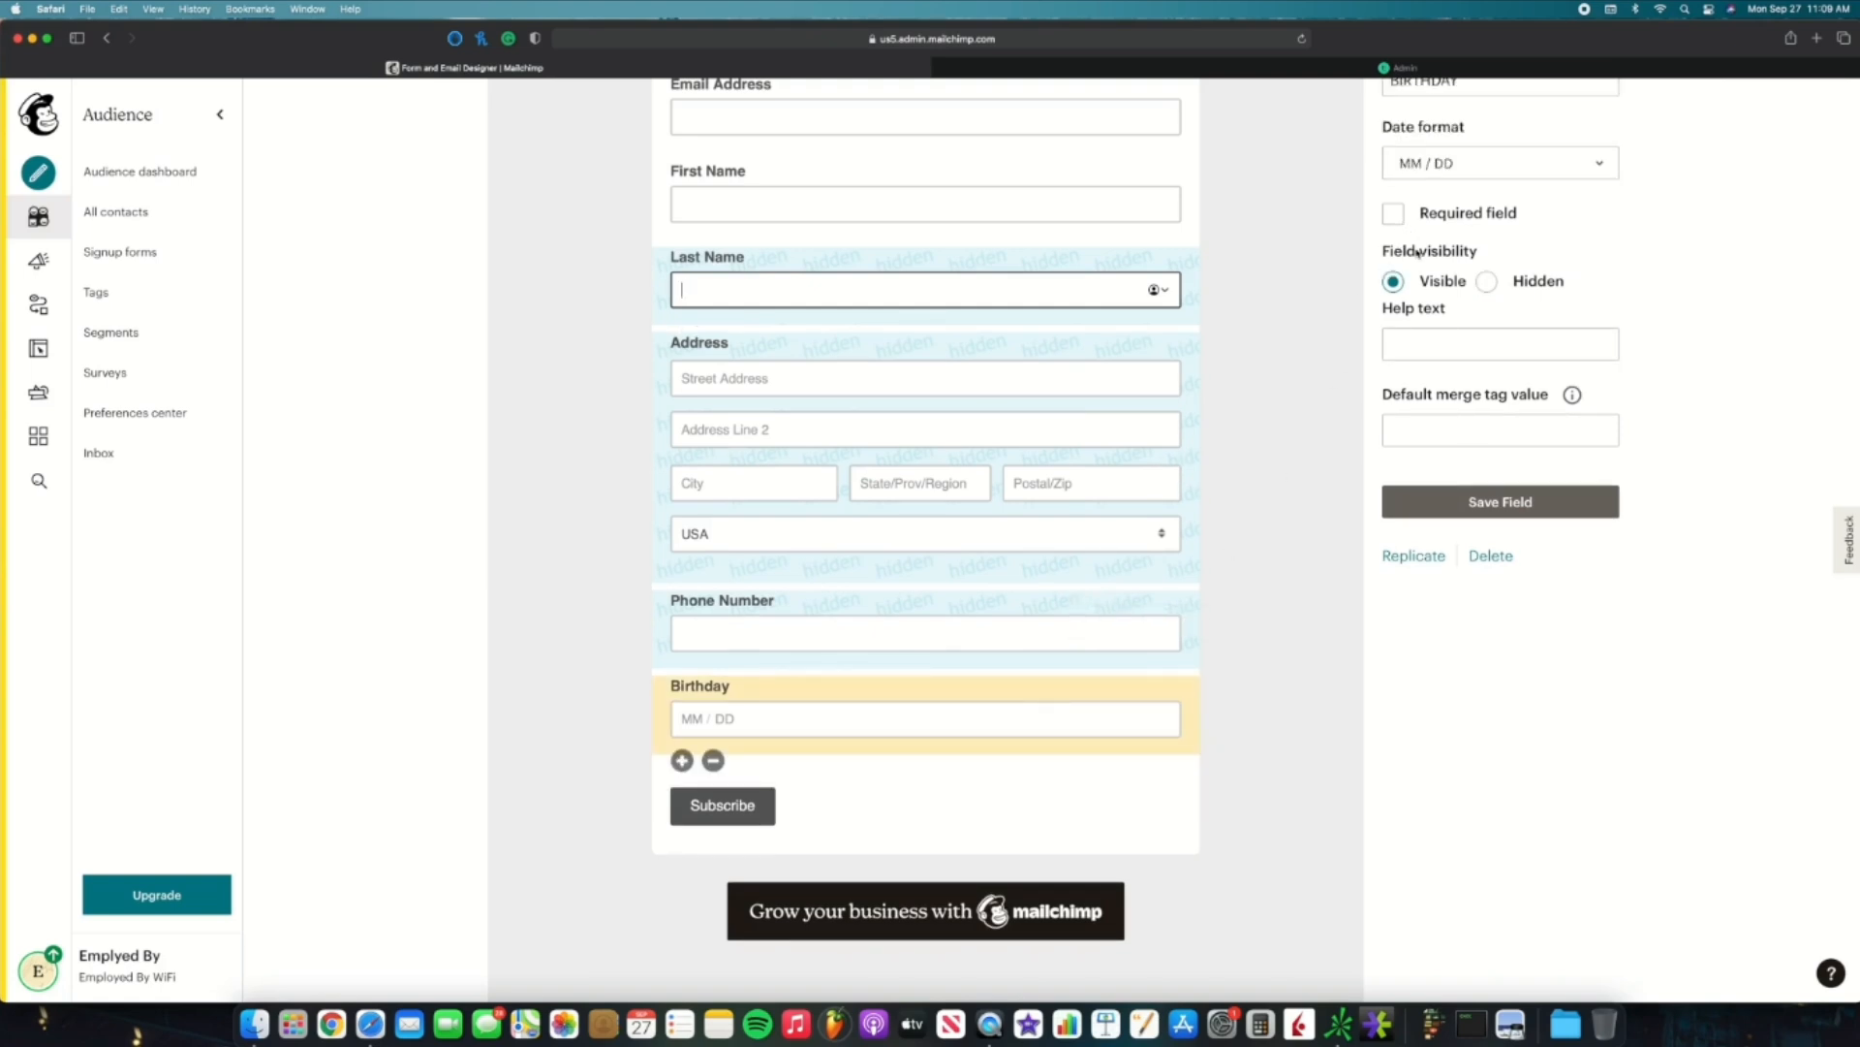
click(1488, 283)
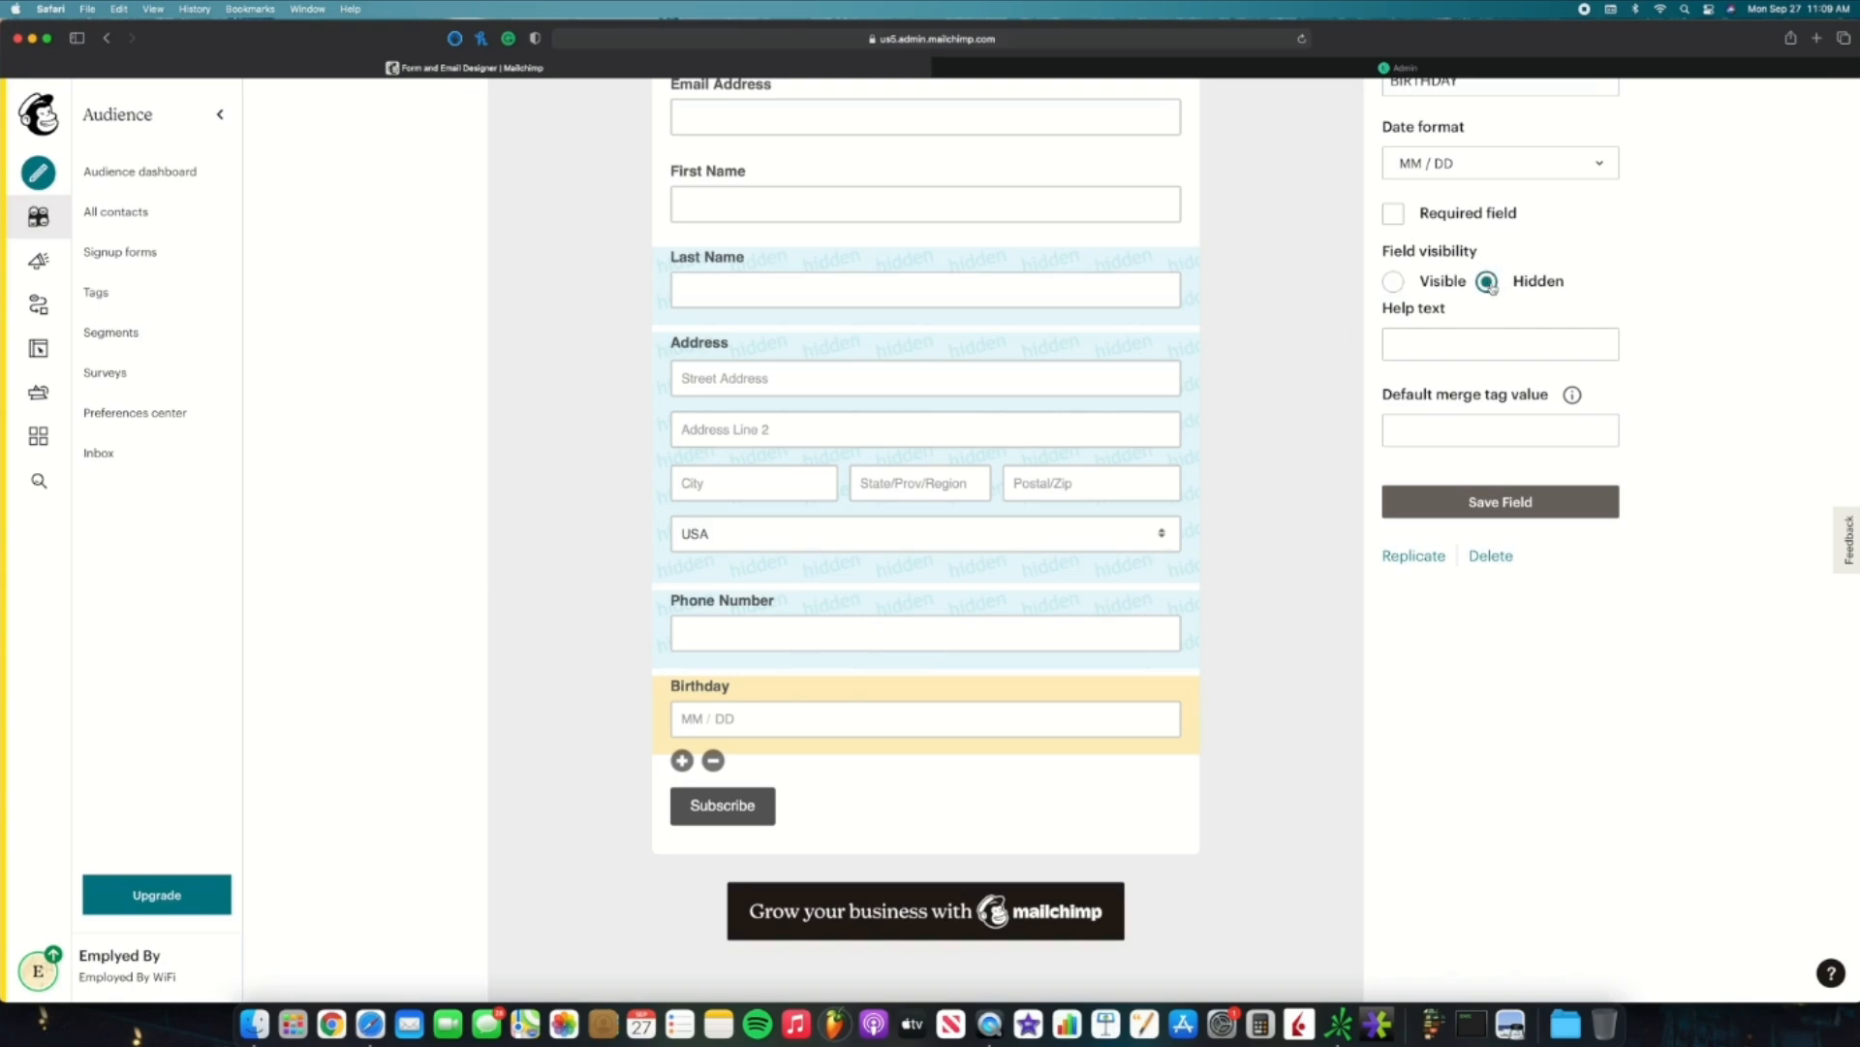
click(1492, 502)
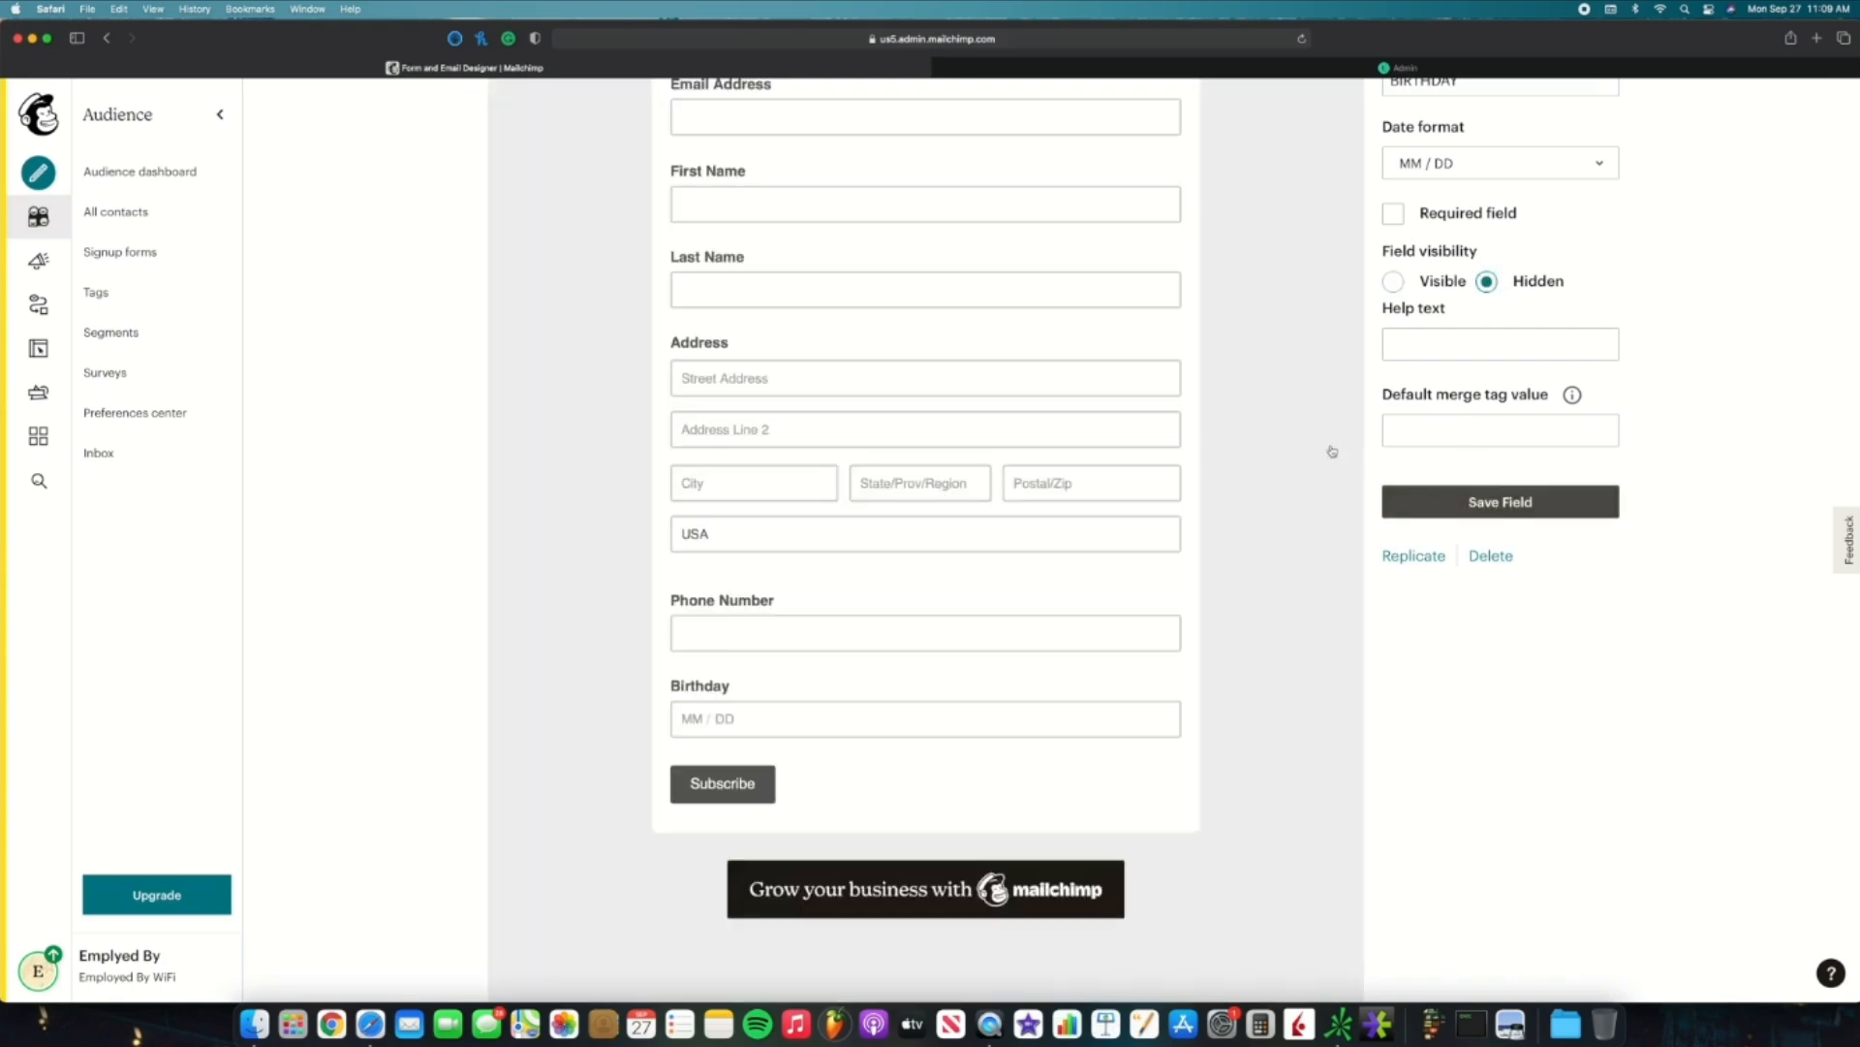
scroll(644, 361, down, 5)
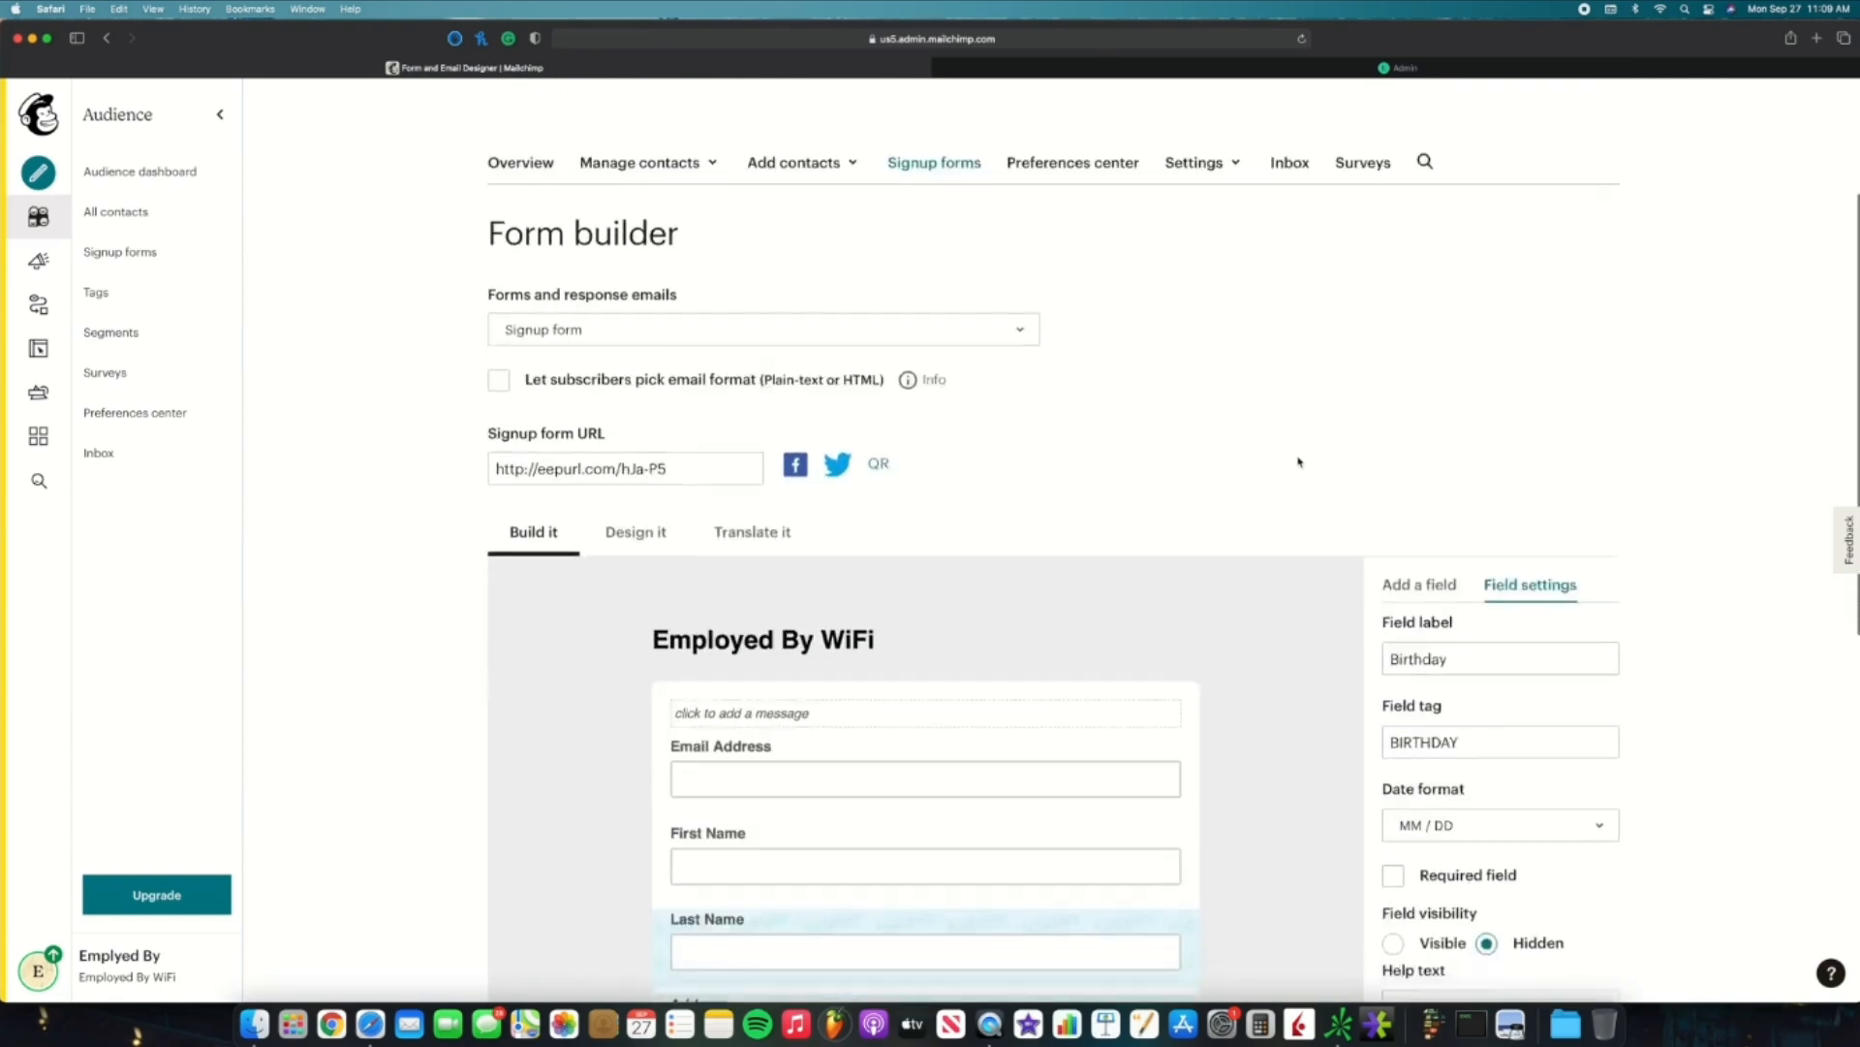
click(637, 344)
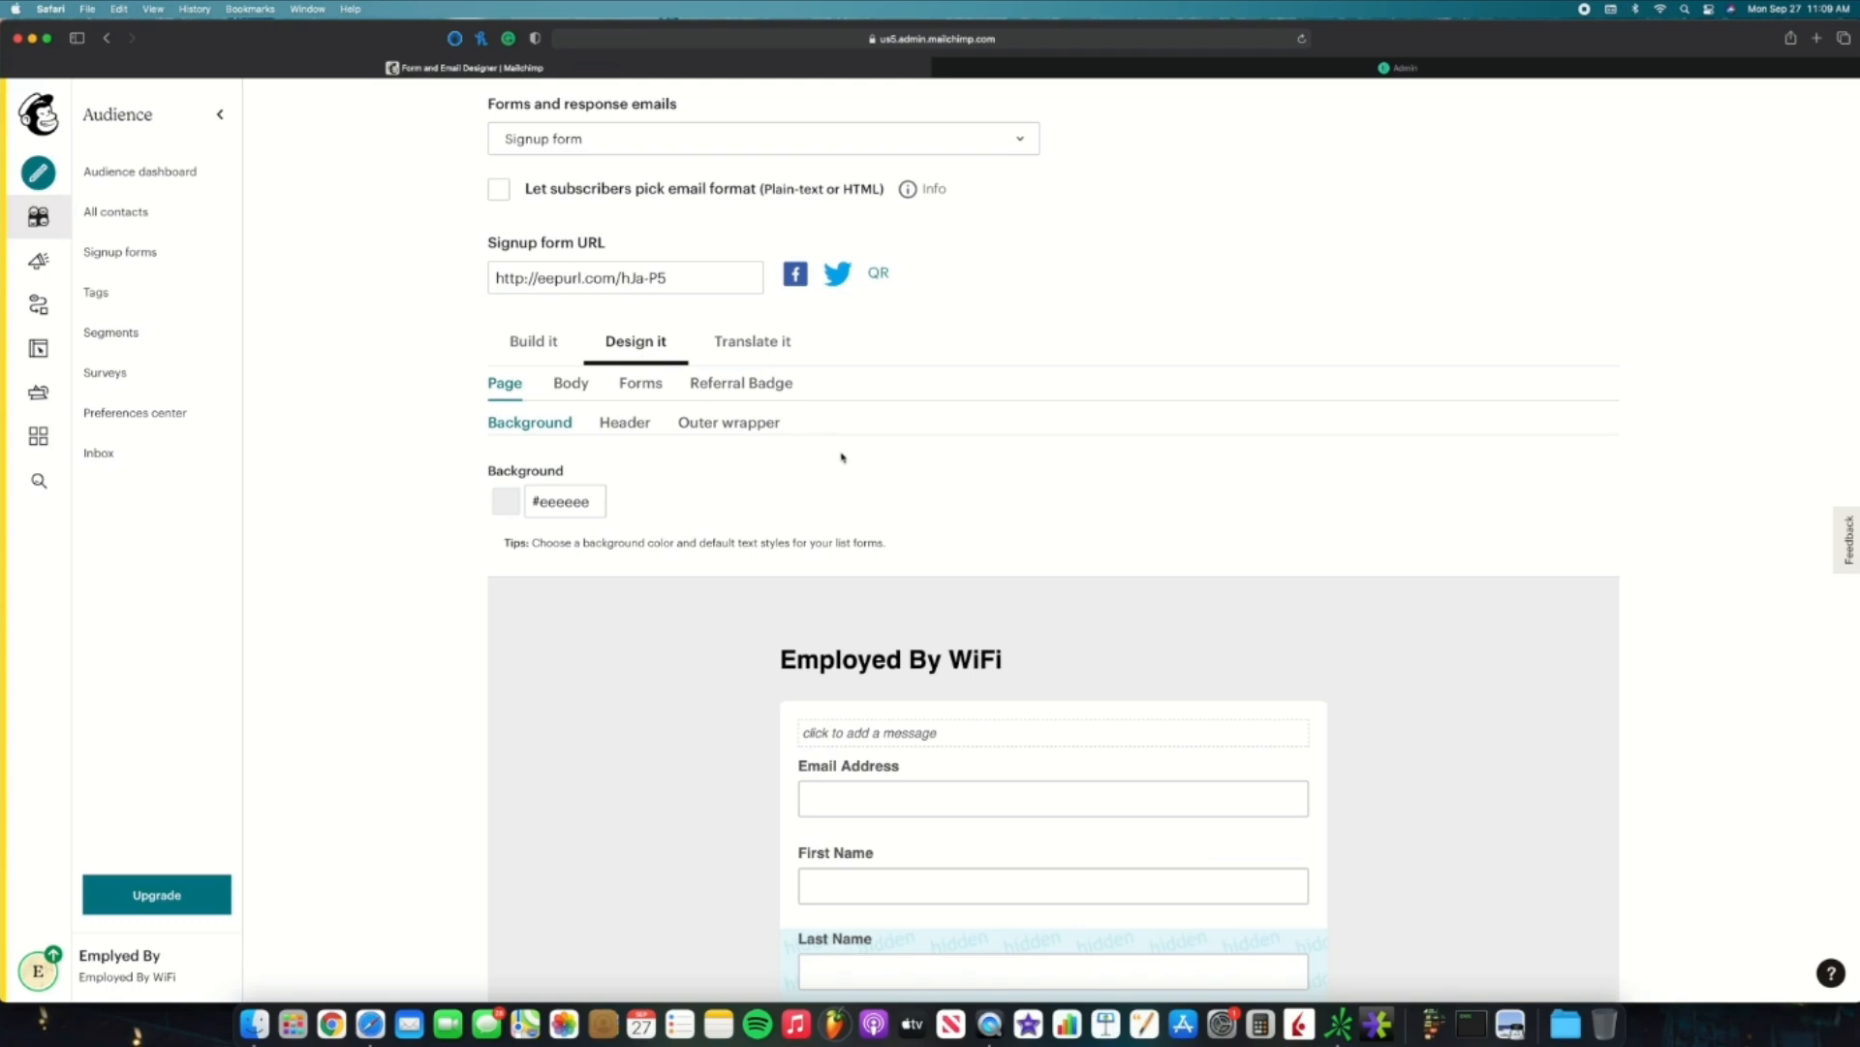
Step: Switch the form designer from Body to the Forms field and button styling
scroll(845, 456, down, 2)
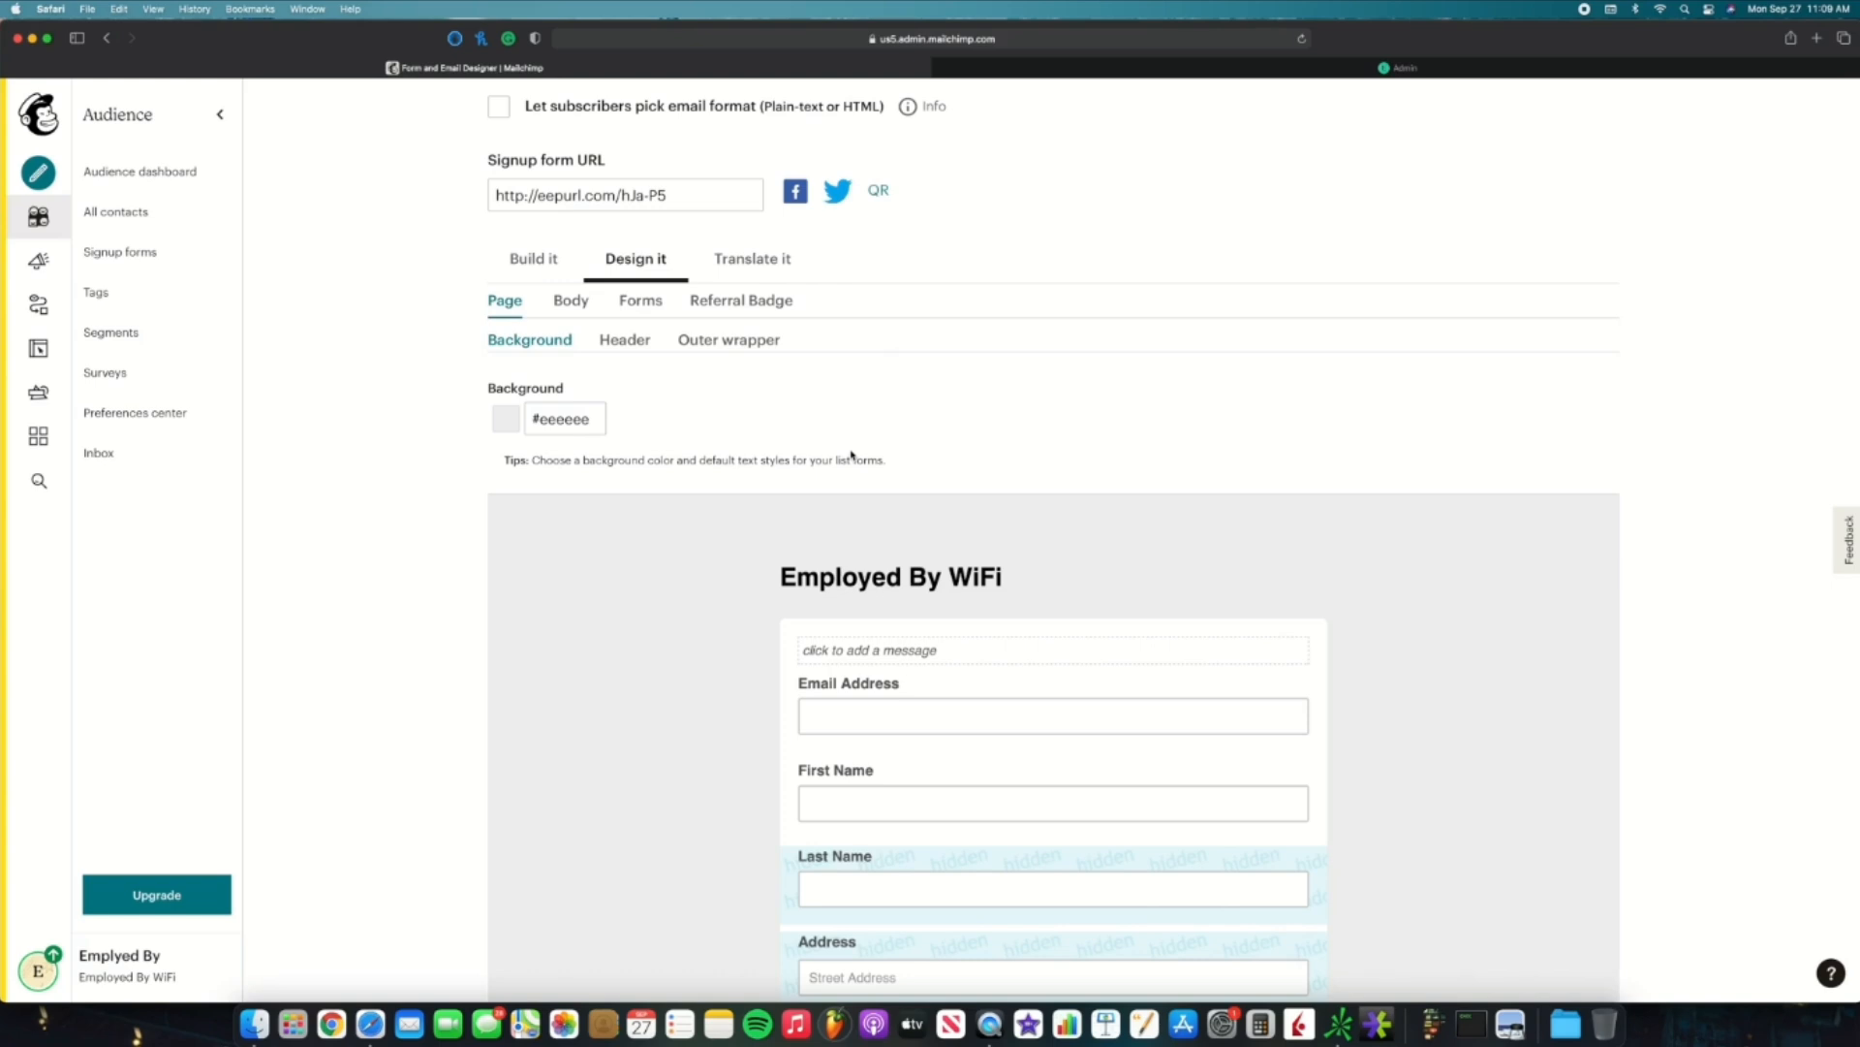
scroll(852, 455, down, 3)
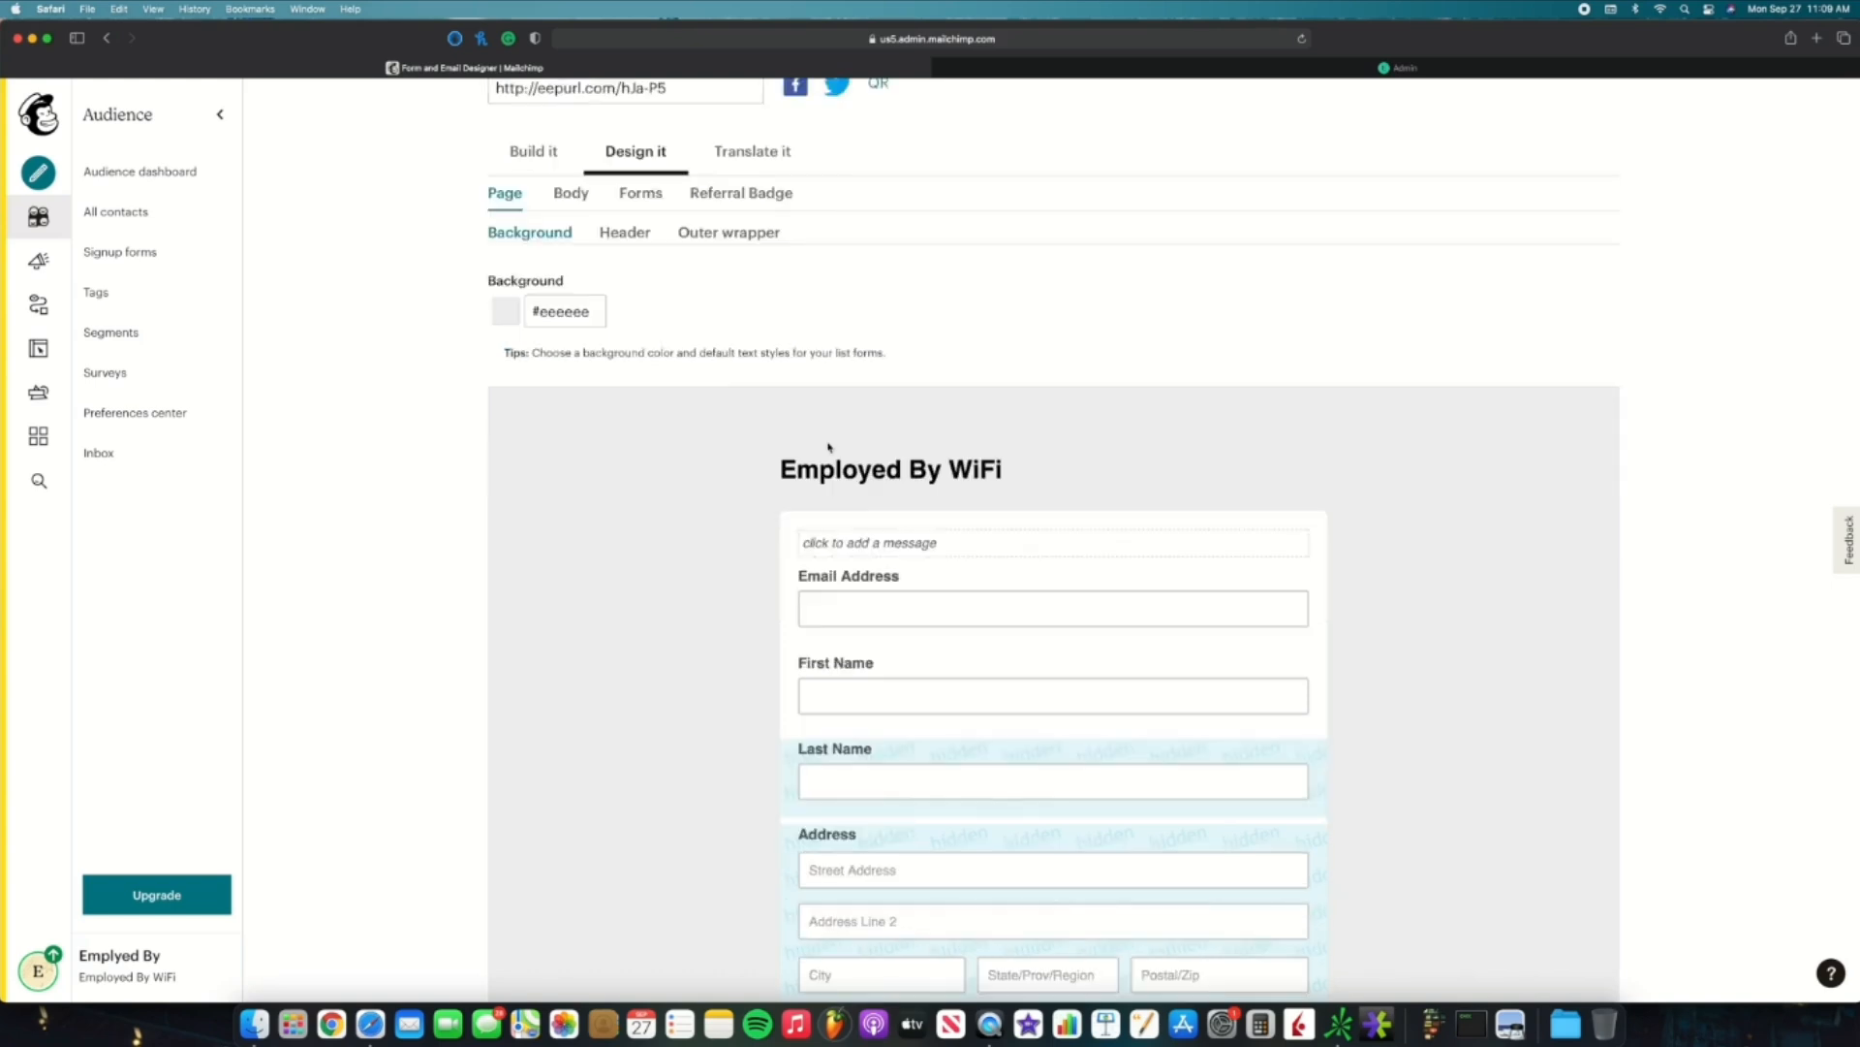
scroll(826, 445, up, 3)
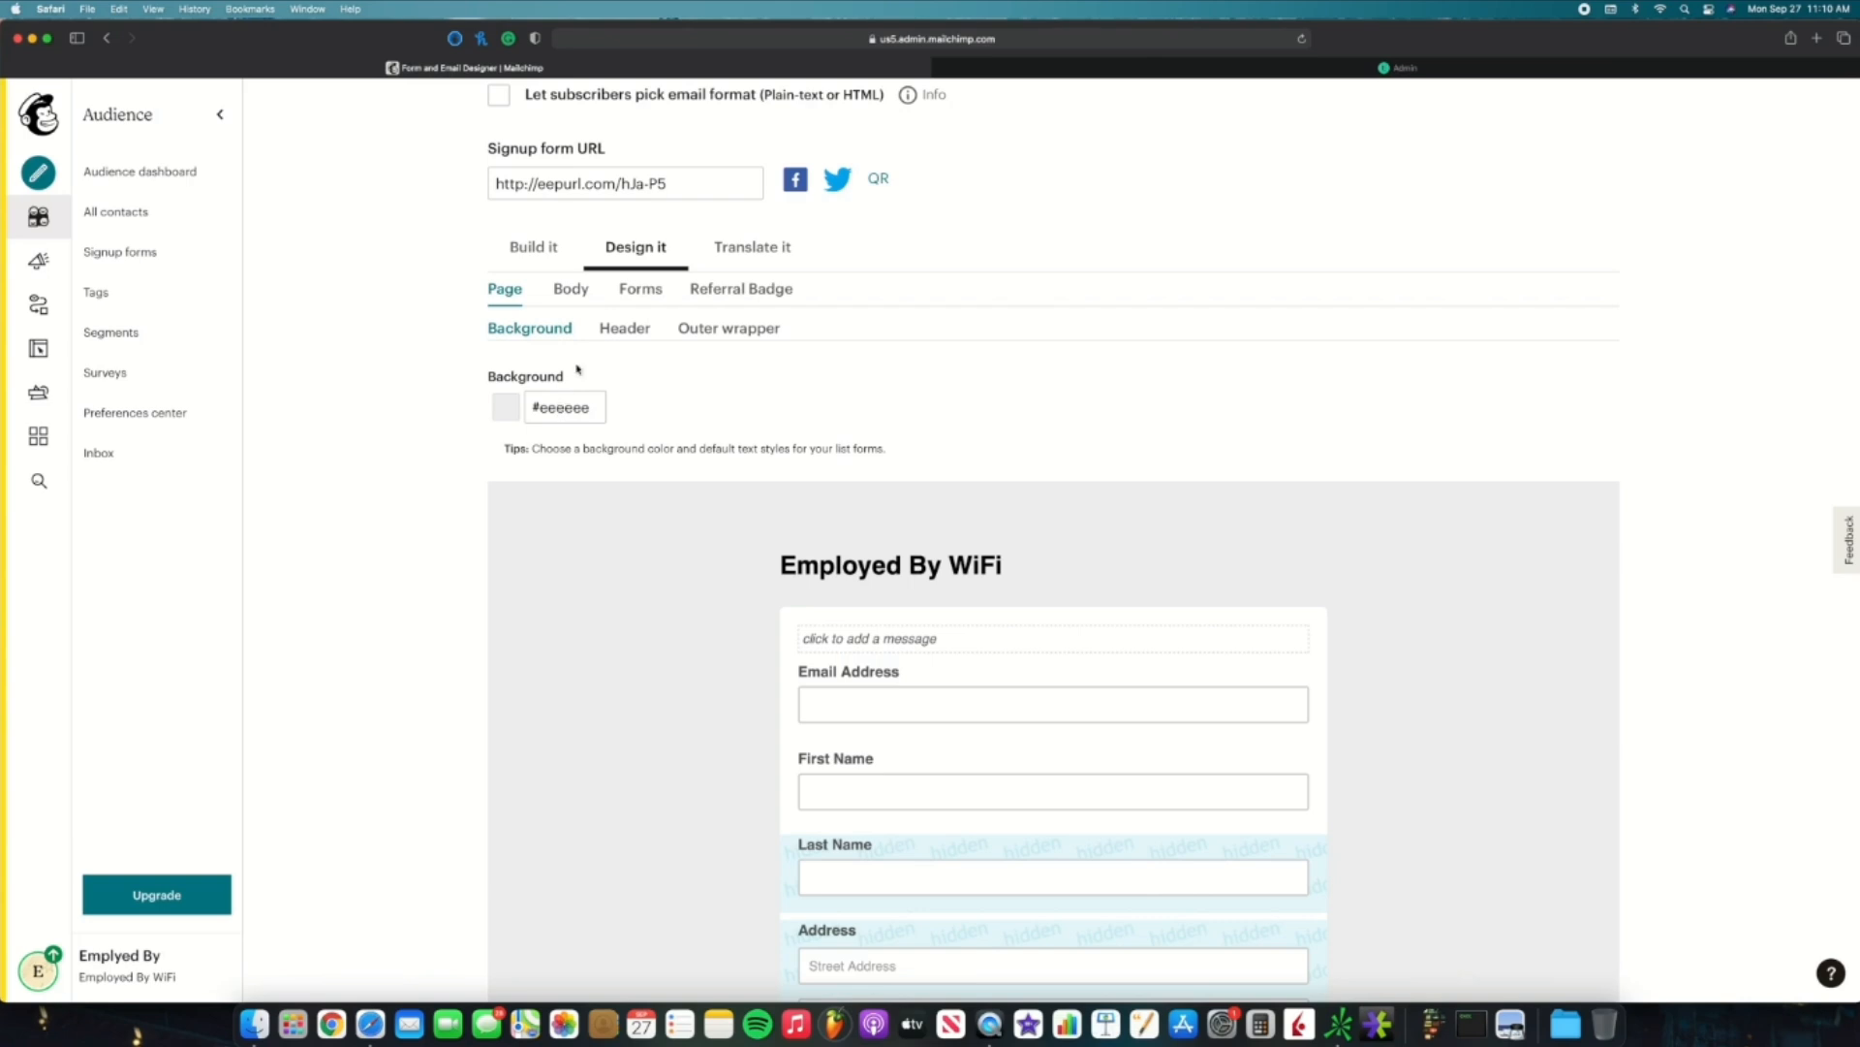
click(572, 291)
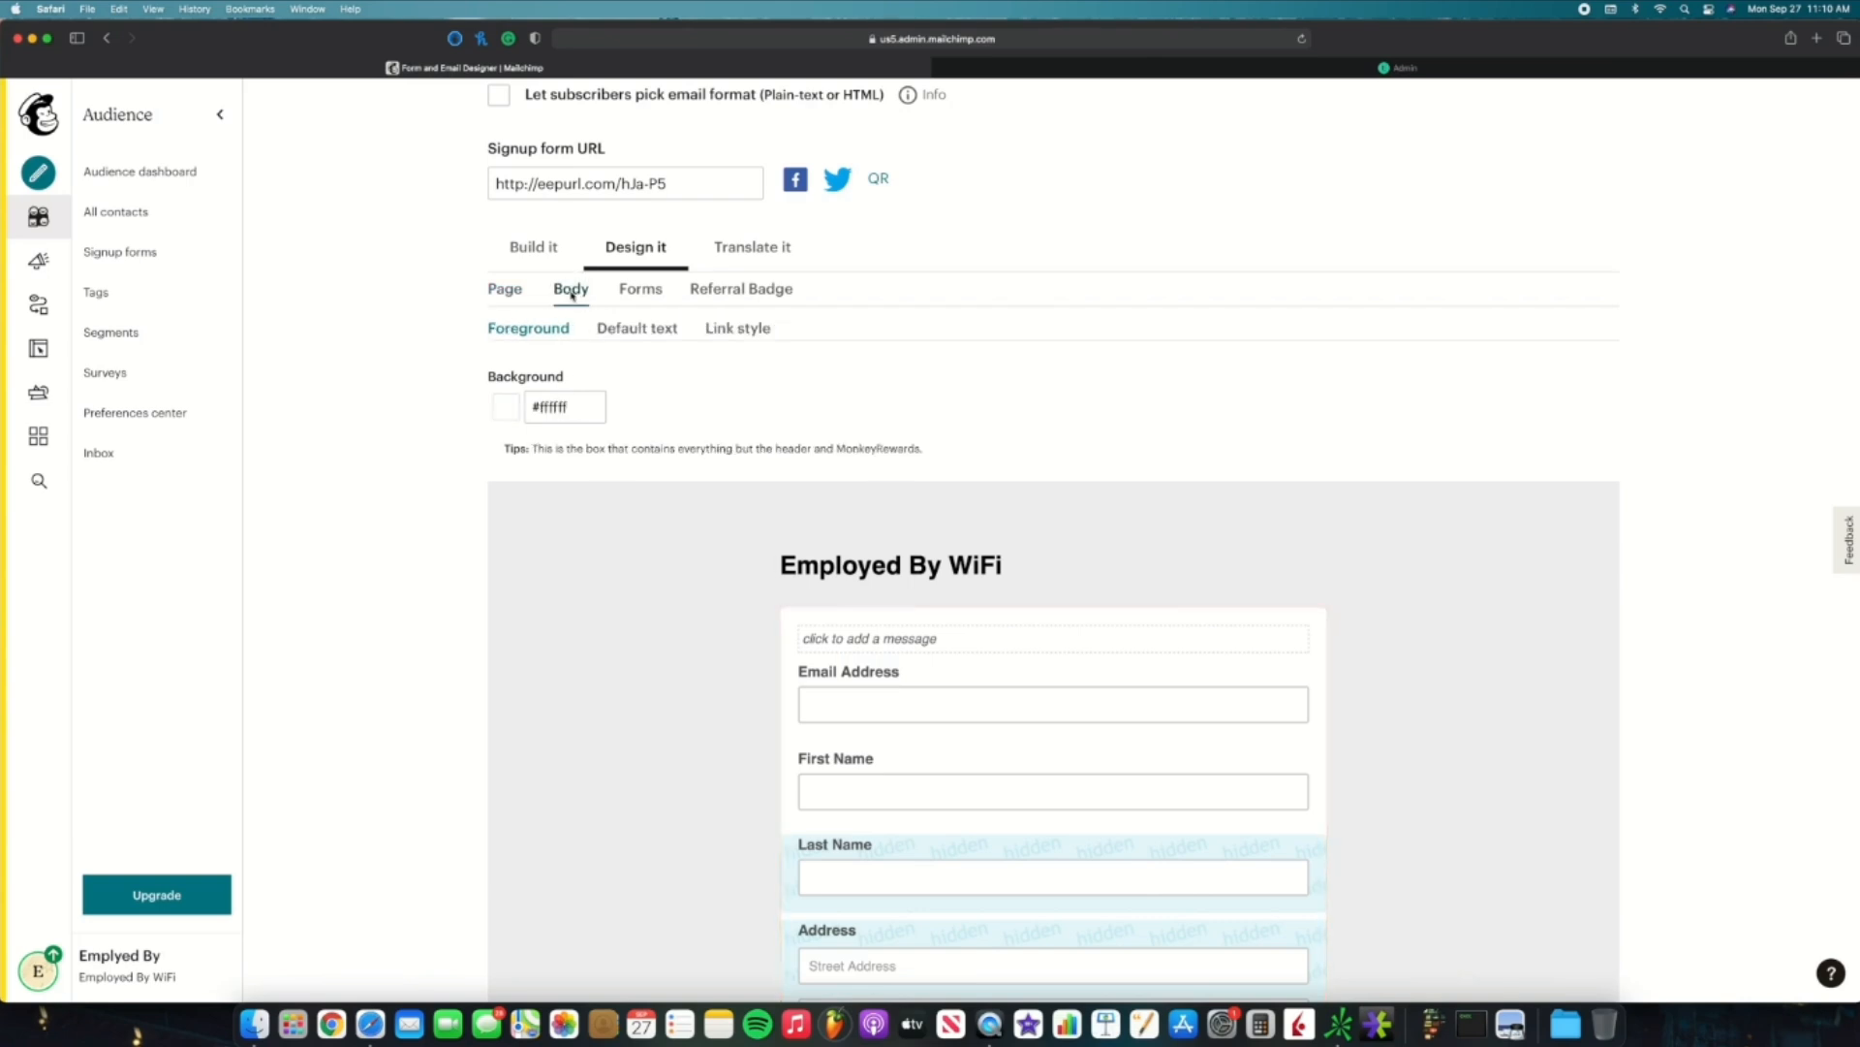
click(643, 290)
Step: Check the button Background colour, leaving it unchanged at #5d5d5d
scroll(646, 293, down, 10)
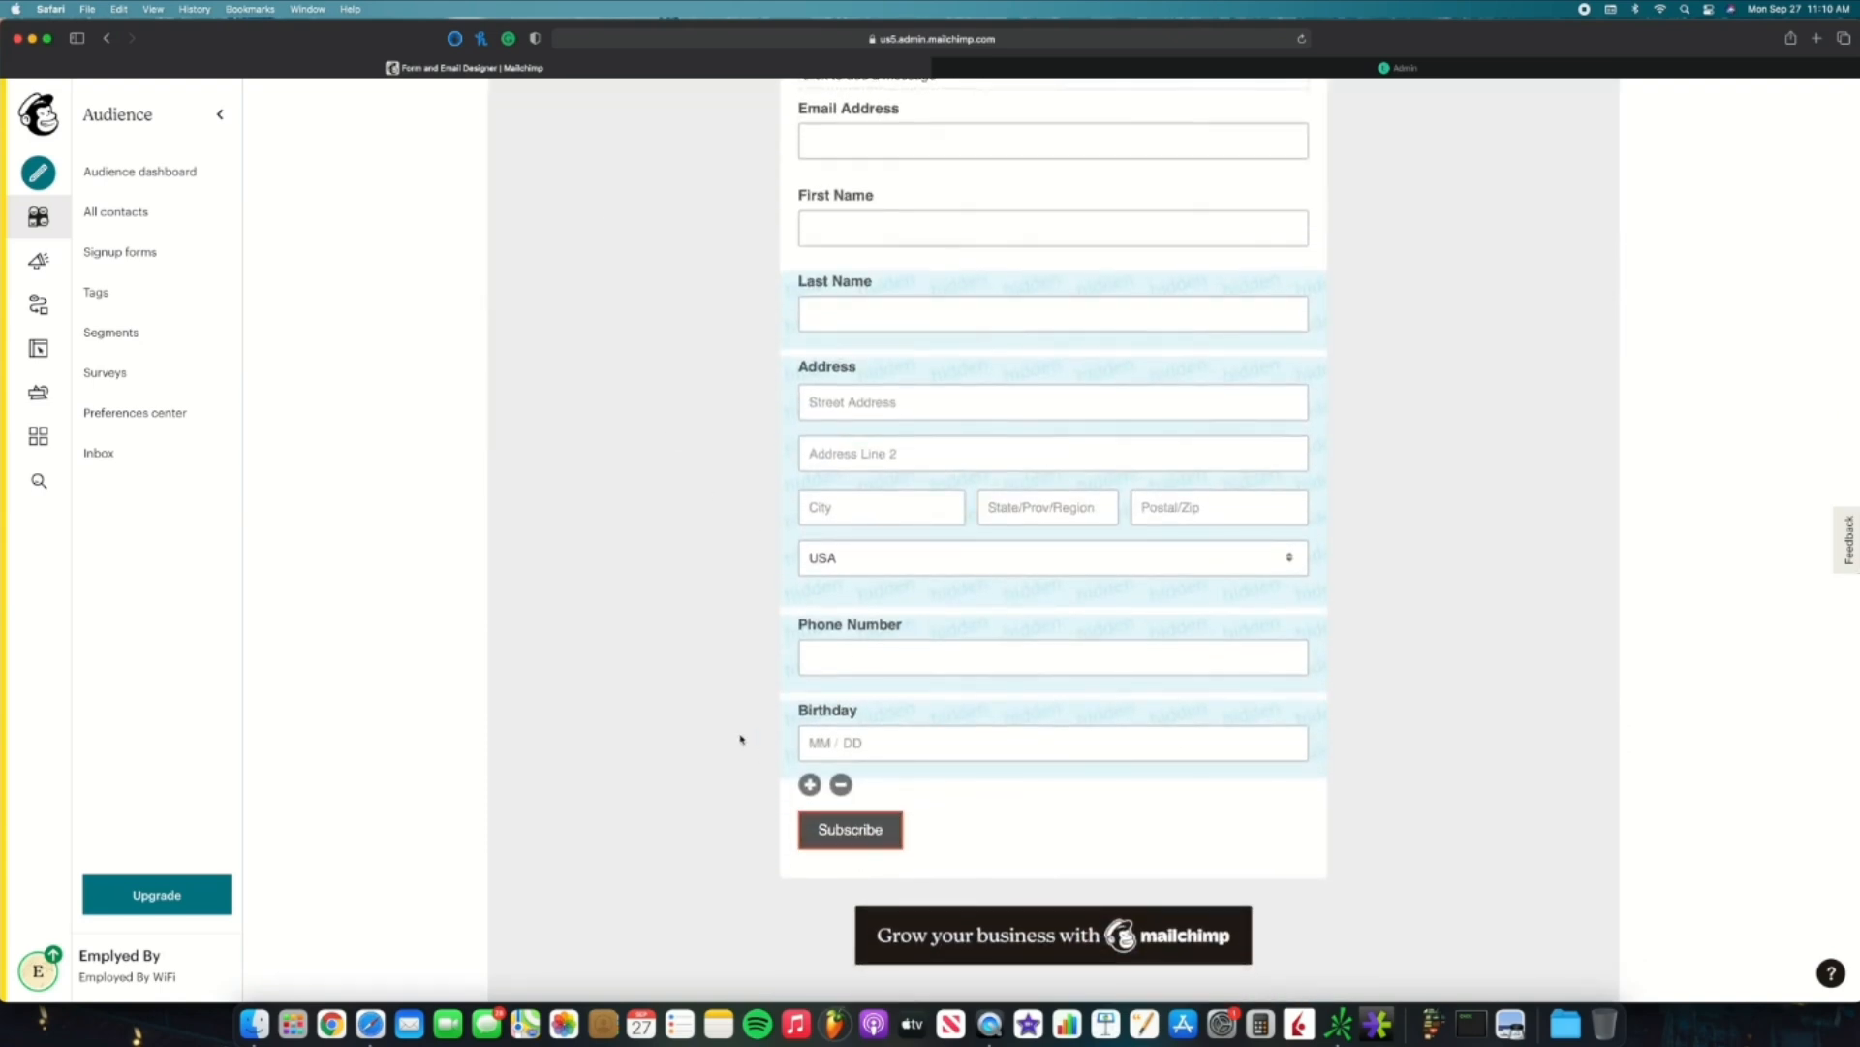
scroll(742, 739, up, 2)
scroll(742, 740, up, 2)
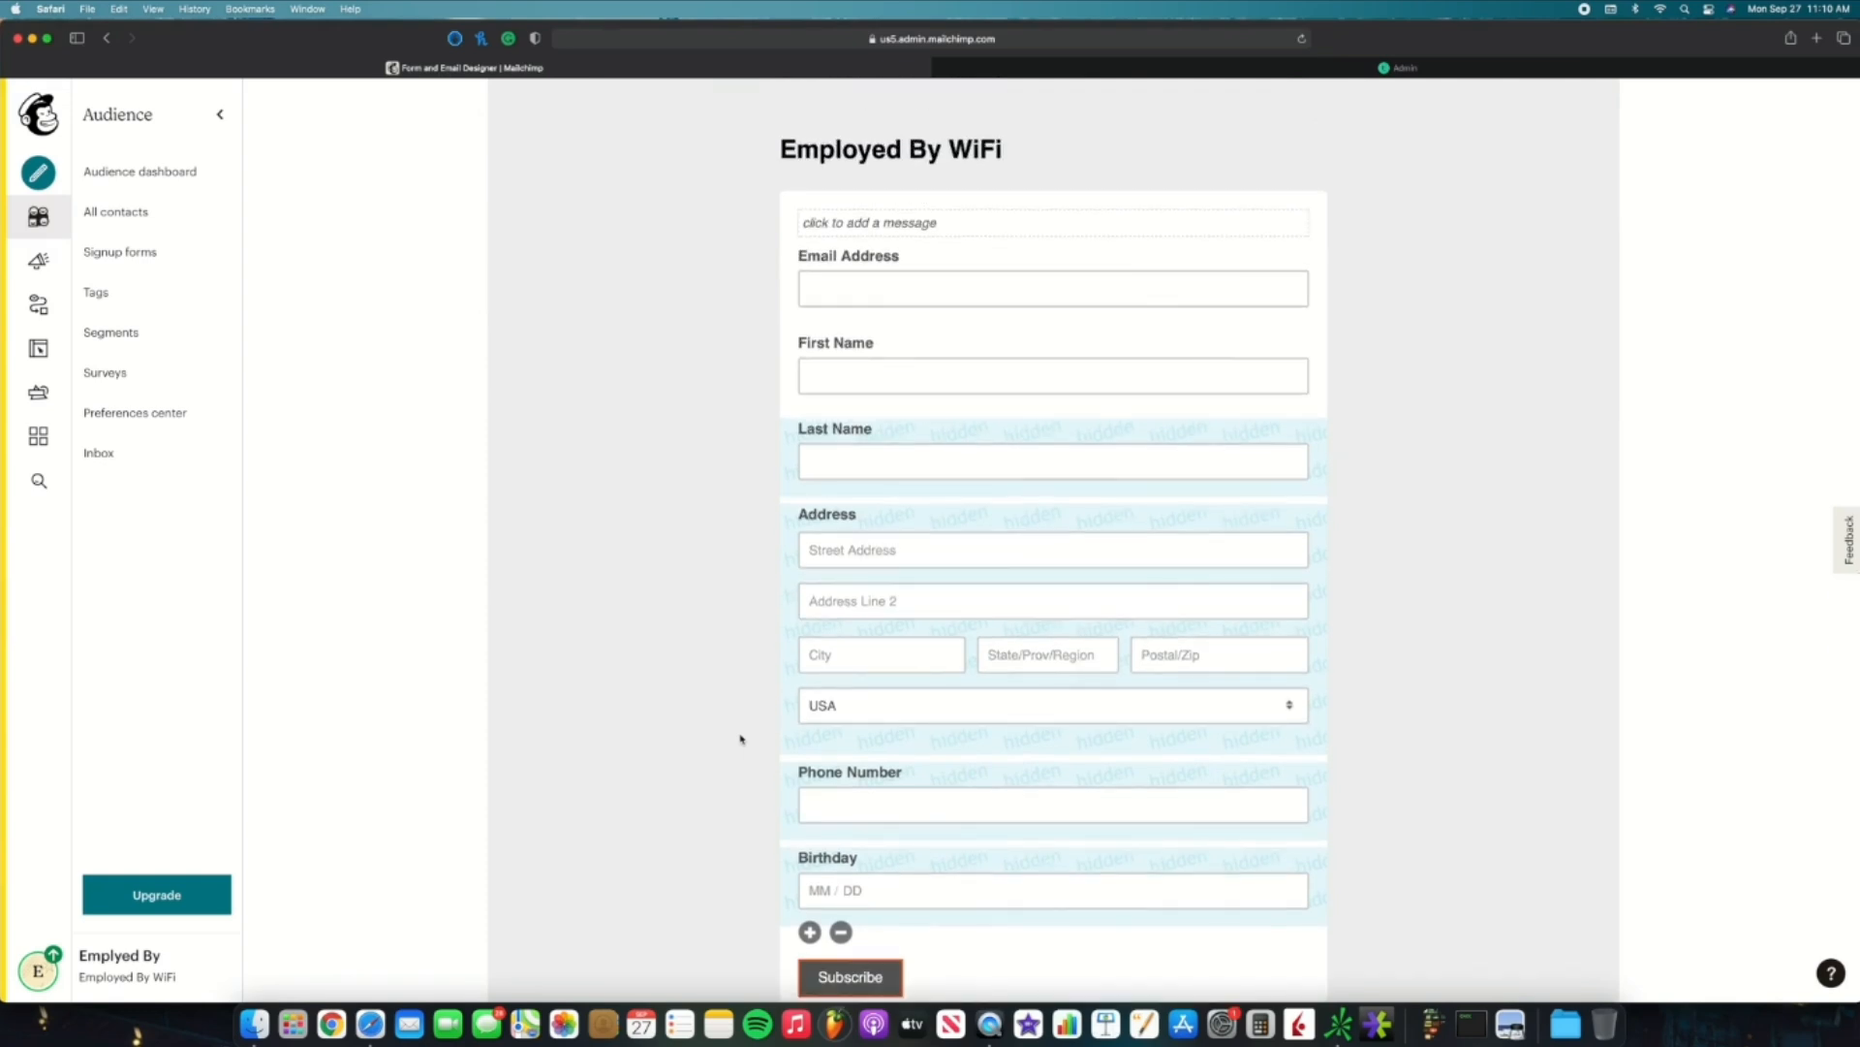
scroll(741, 740, up, 2)
scroll(741, 739, down, 4)
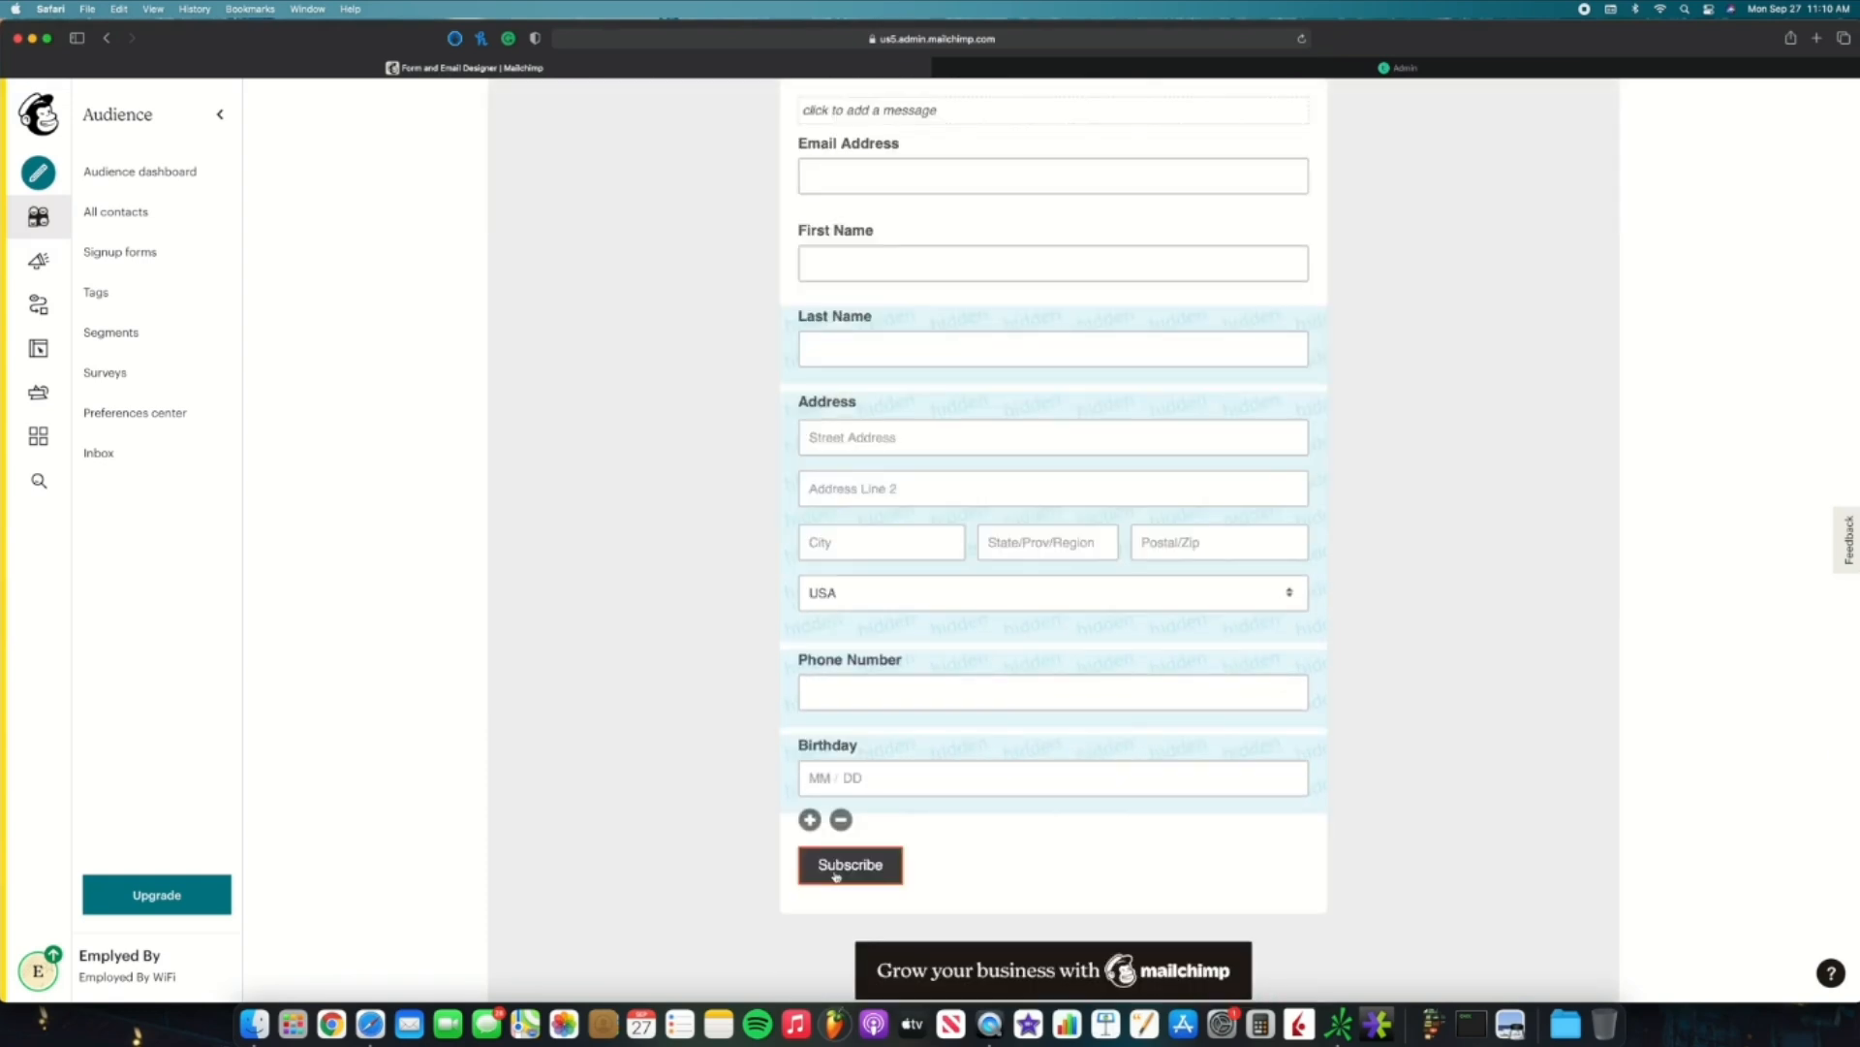
scroll(836, 875, up, 10)
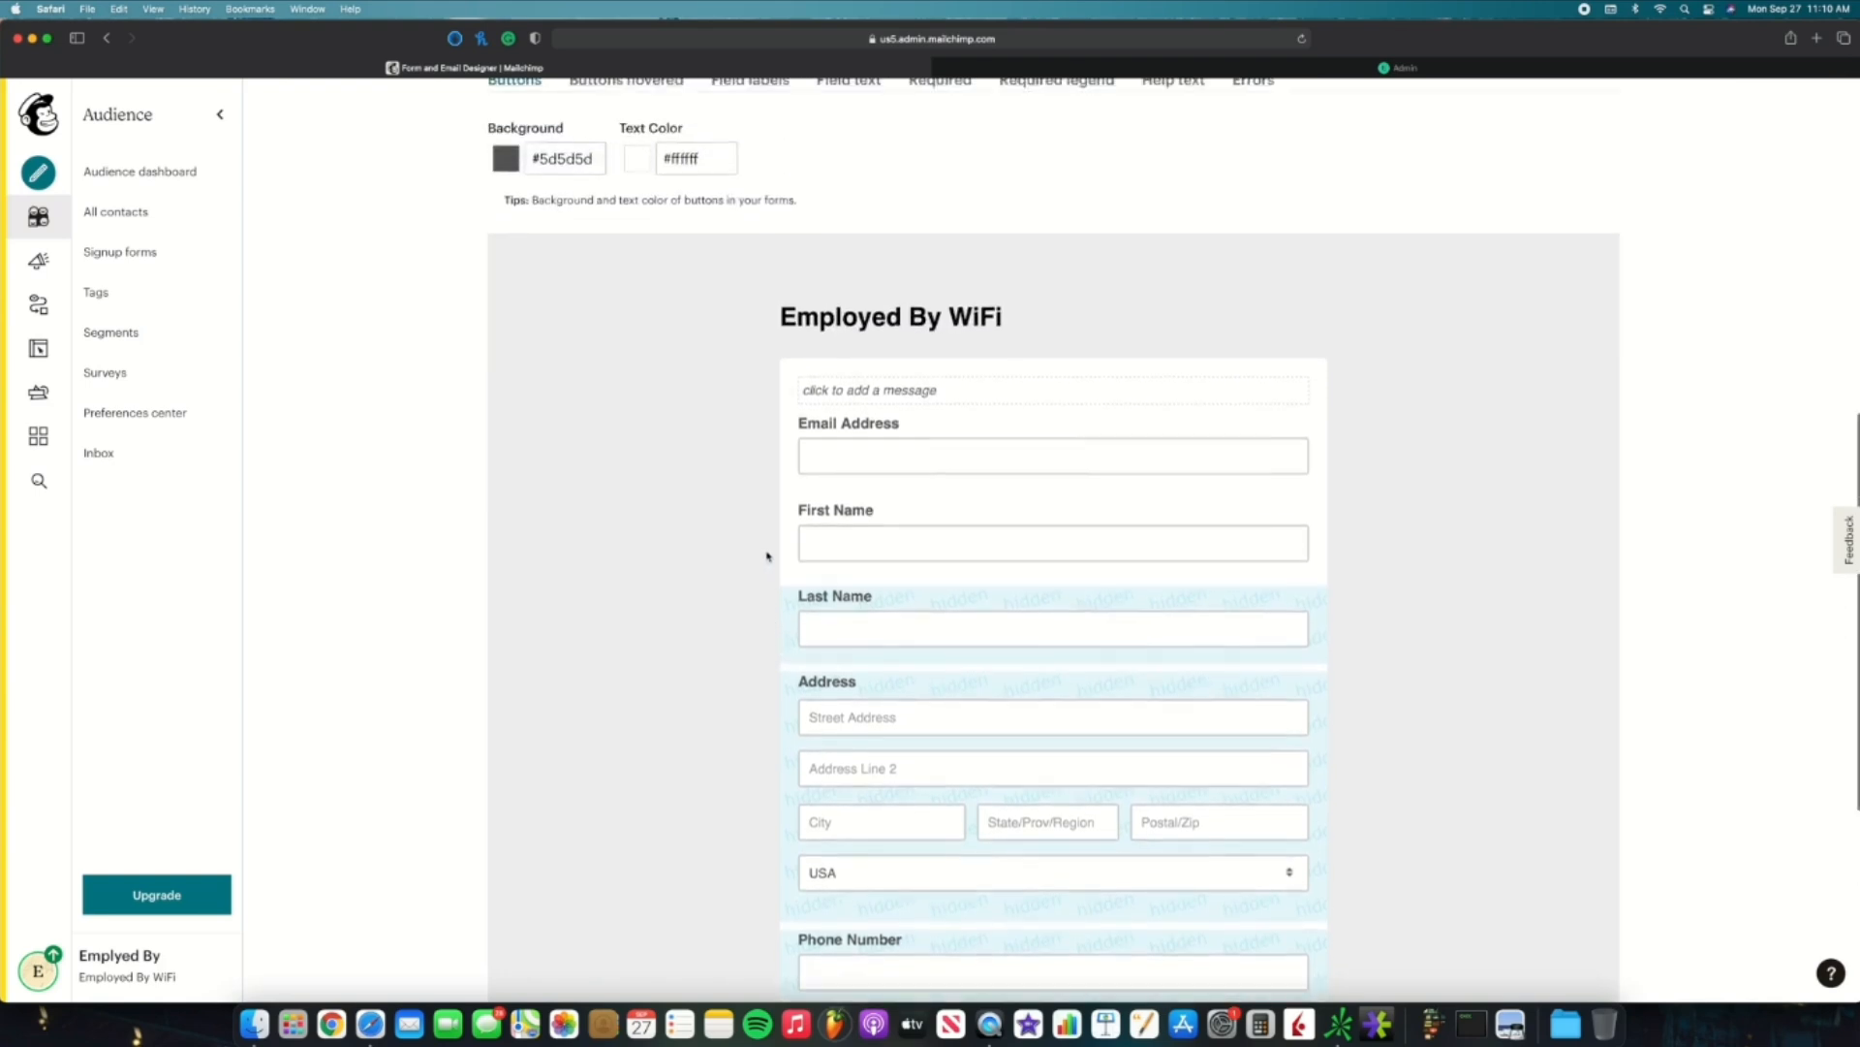
click(571, 322)
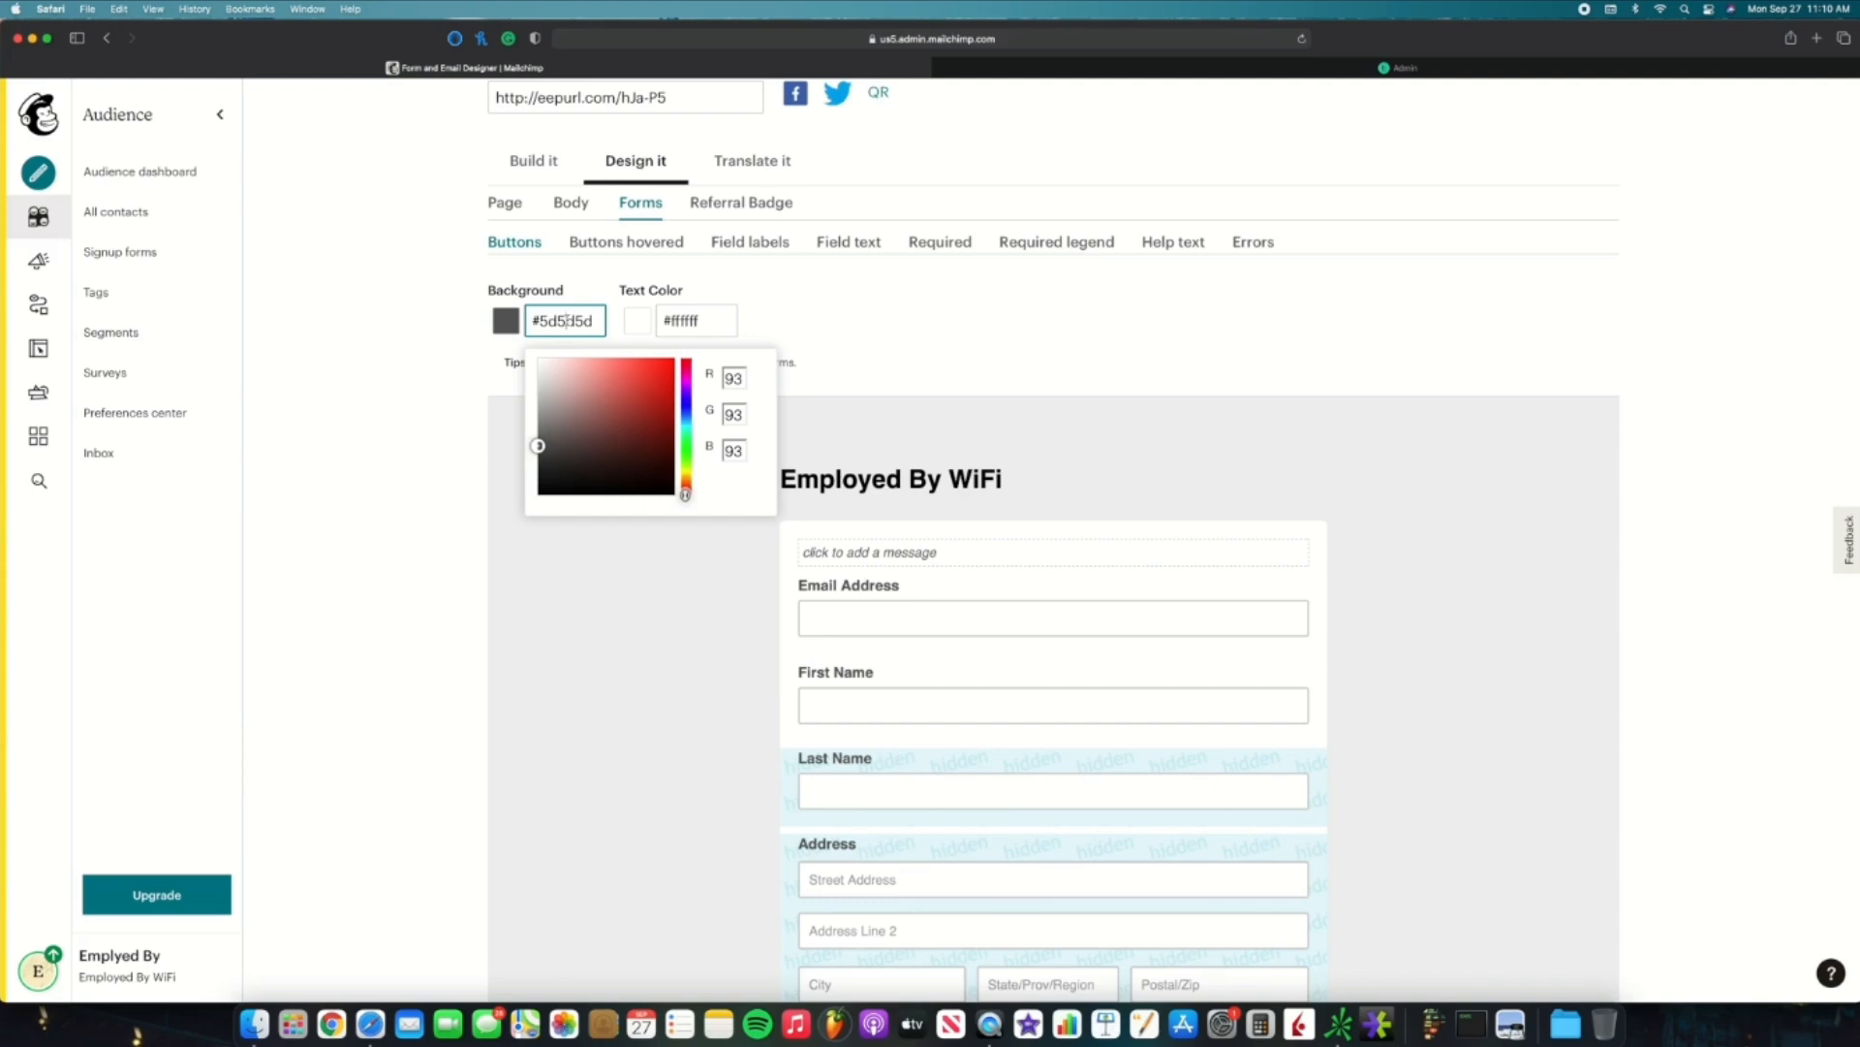
click(454, 306)
scroll(454, 310, down, 5)
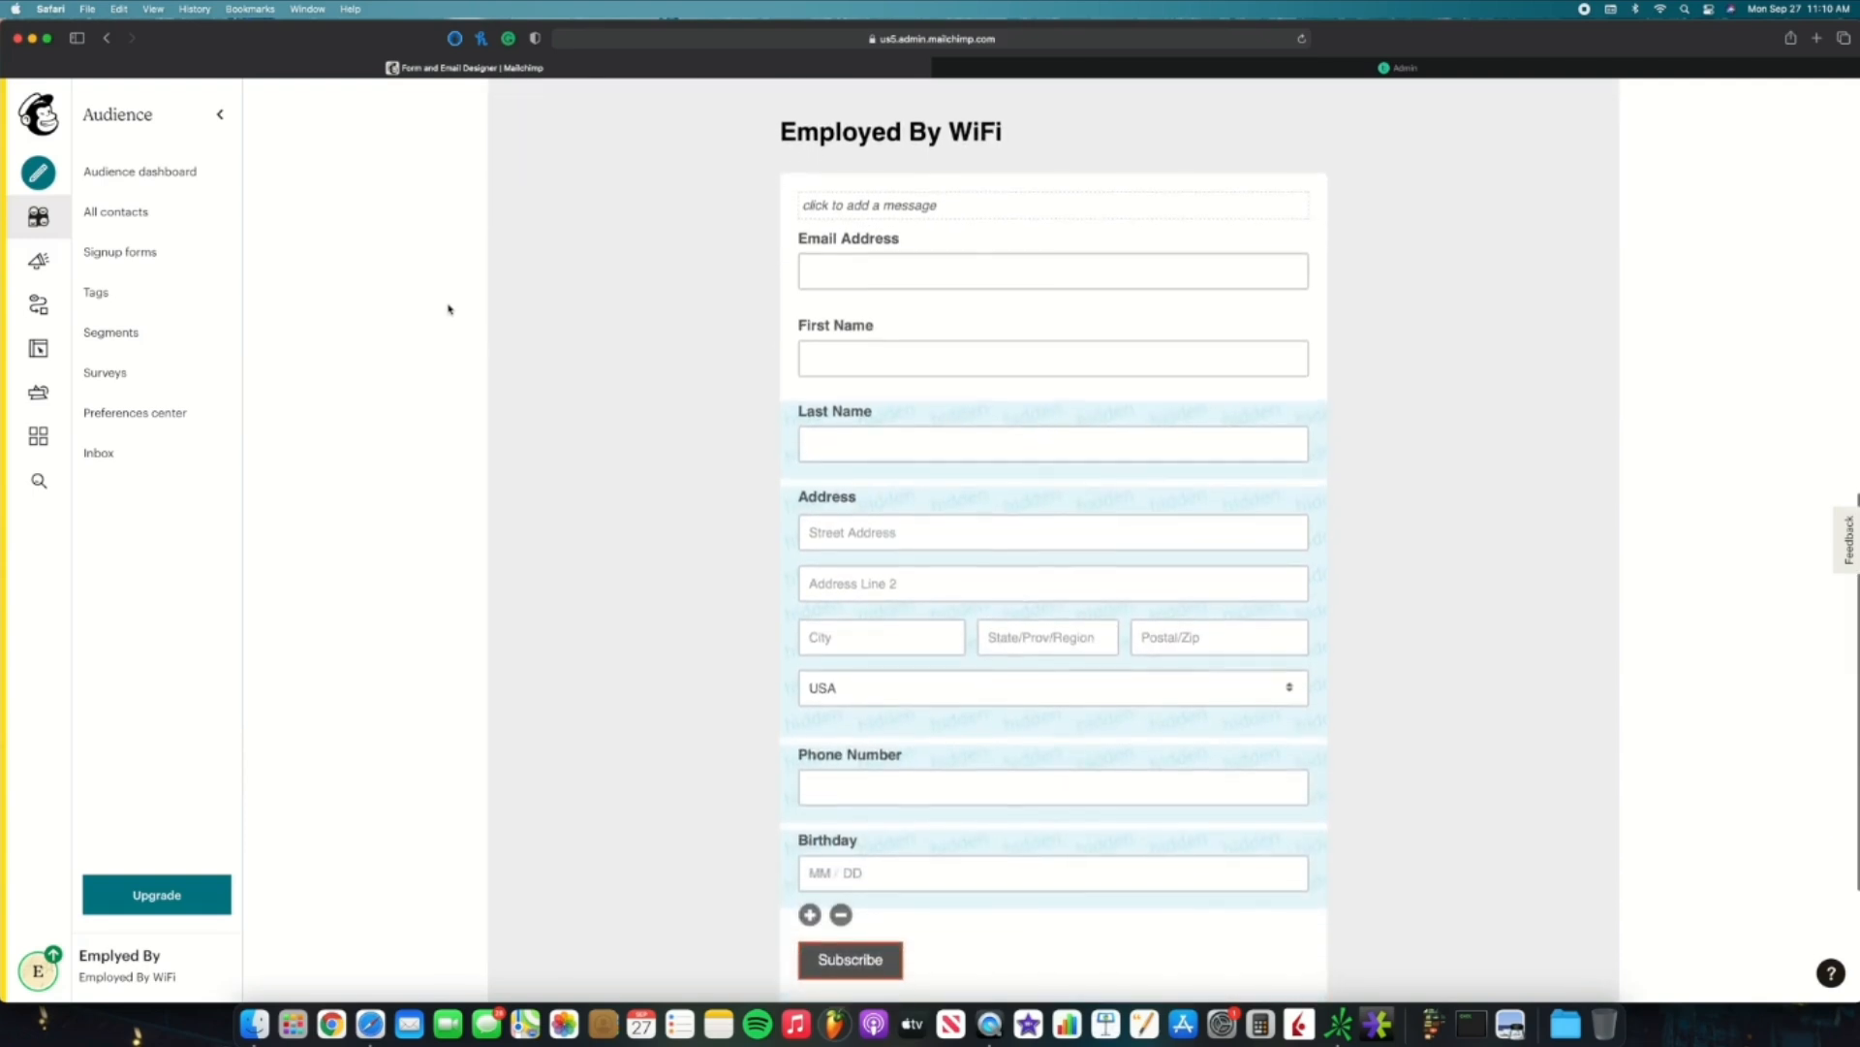
scroll(449, 309, up, 8)
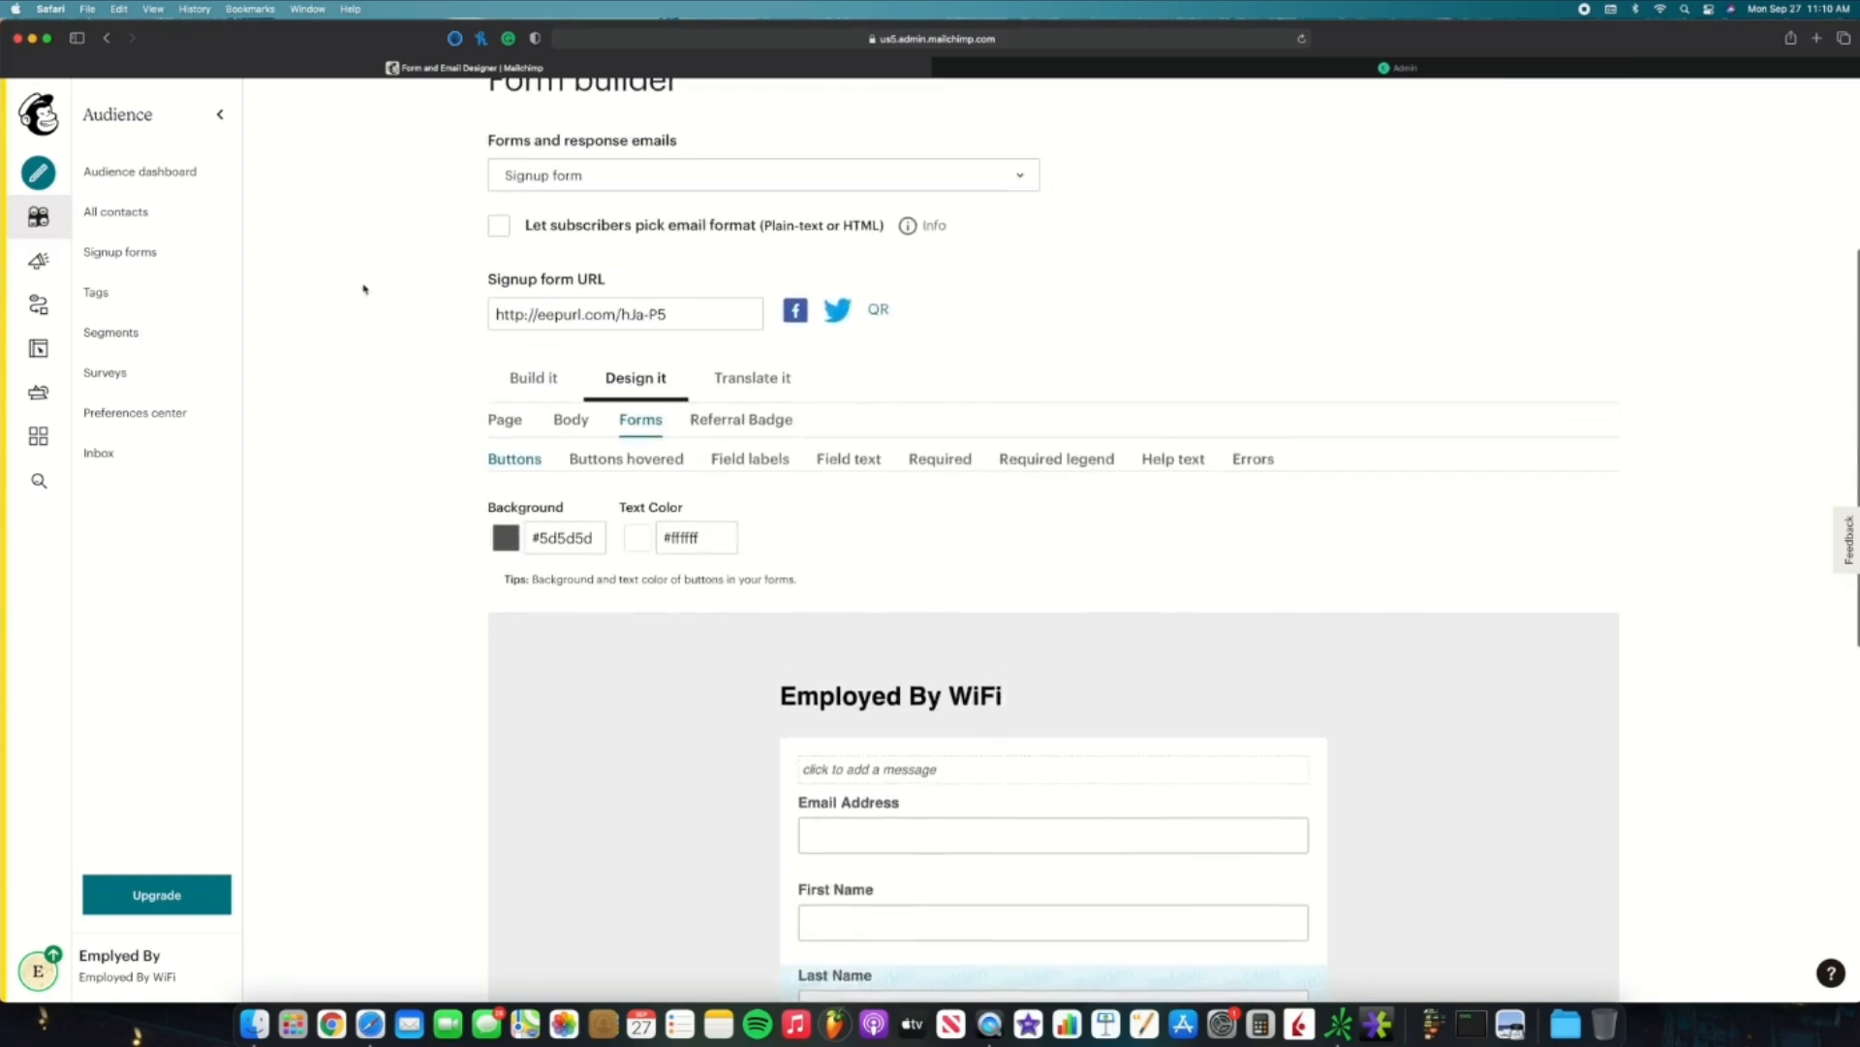
Step: Return to the Signup forms overview and choose Embedded forms
click(128, 261)
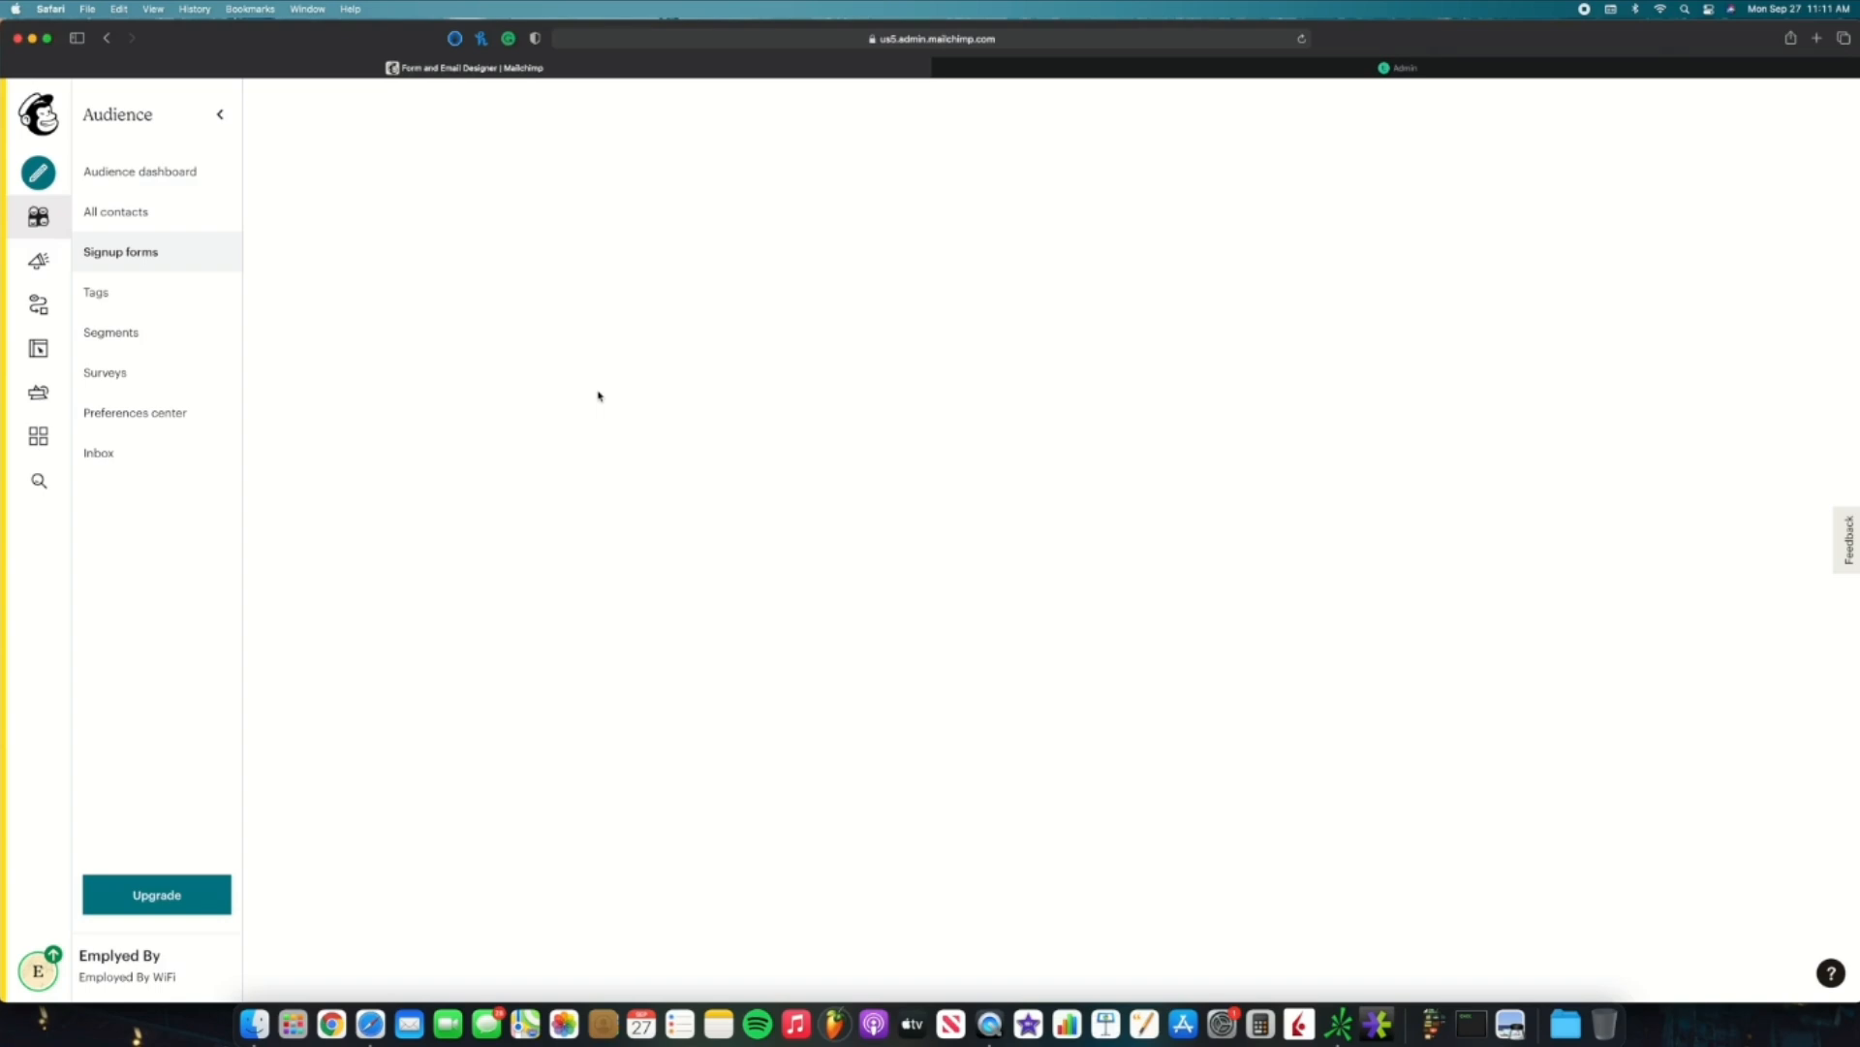
scroll(531, 526, down, 1)
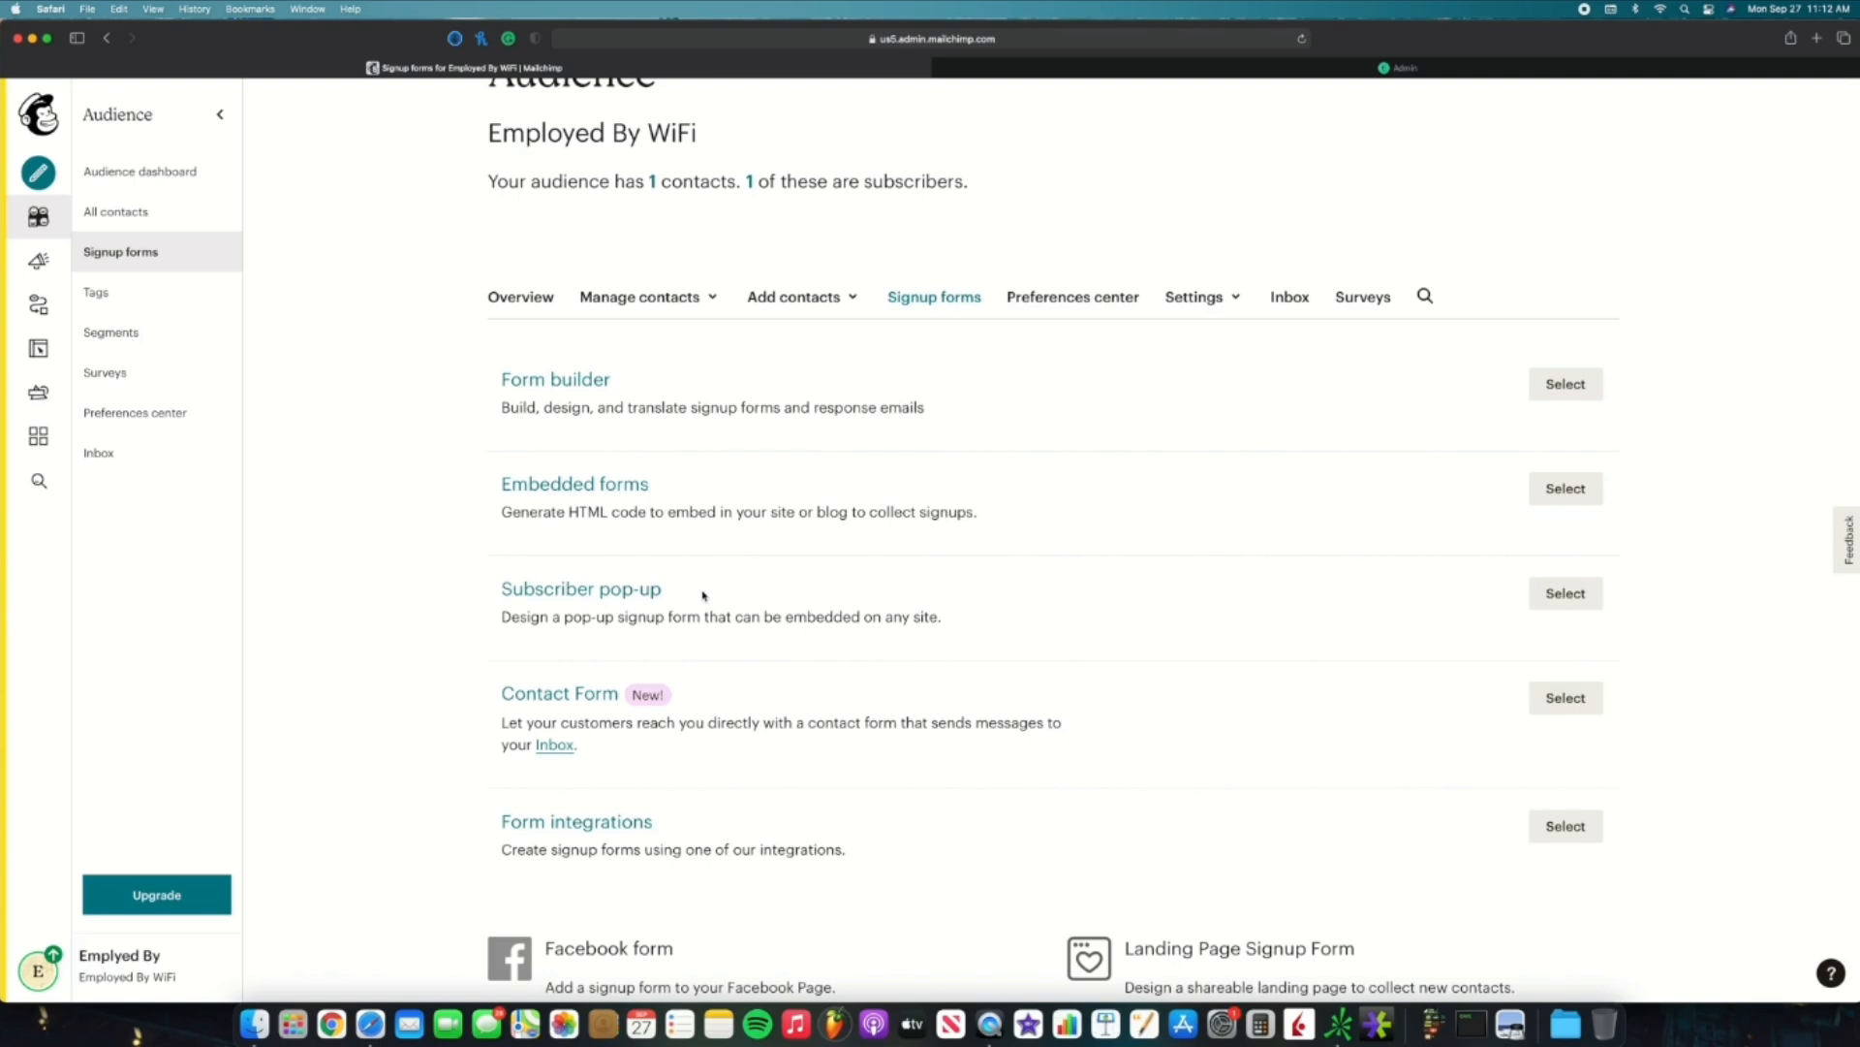
scroll(704, 593, down, 1)
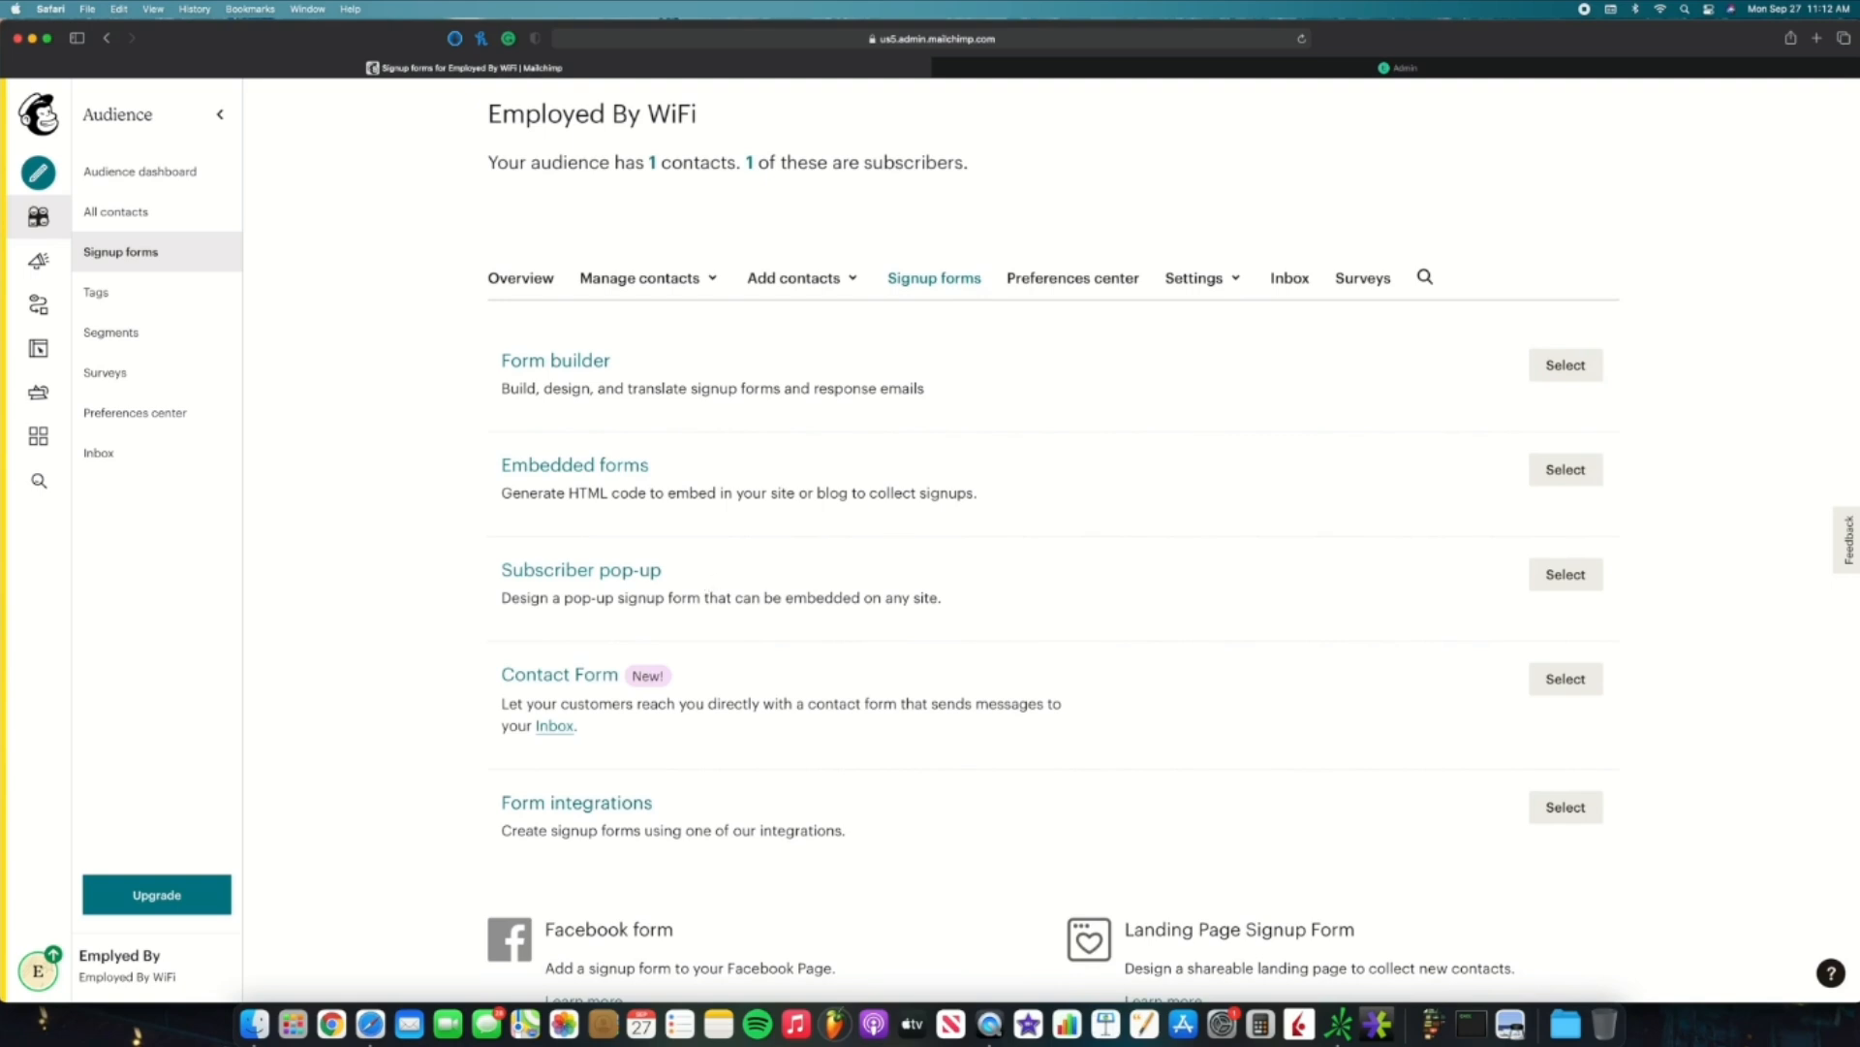
click(1537, 477)
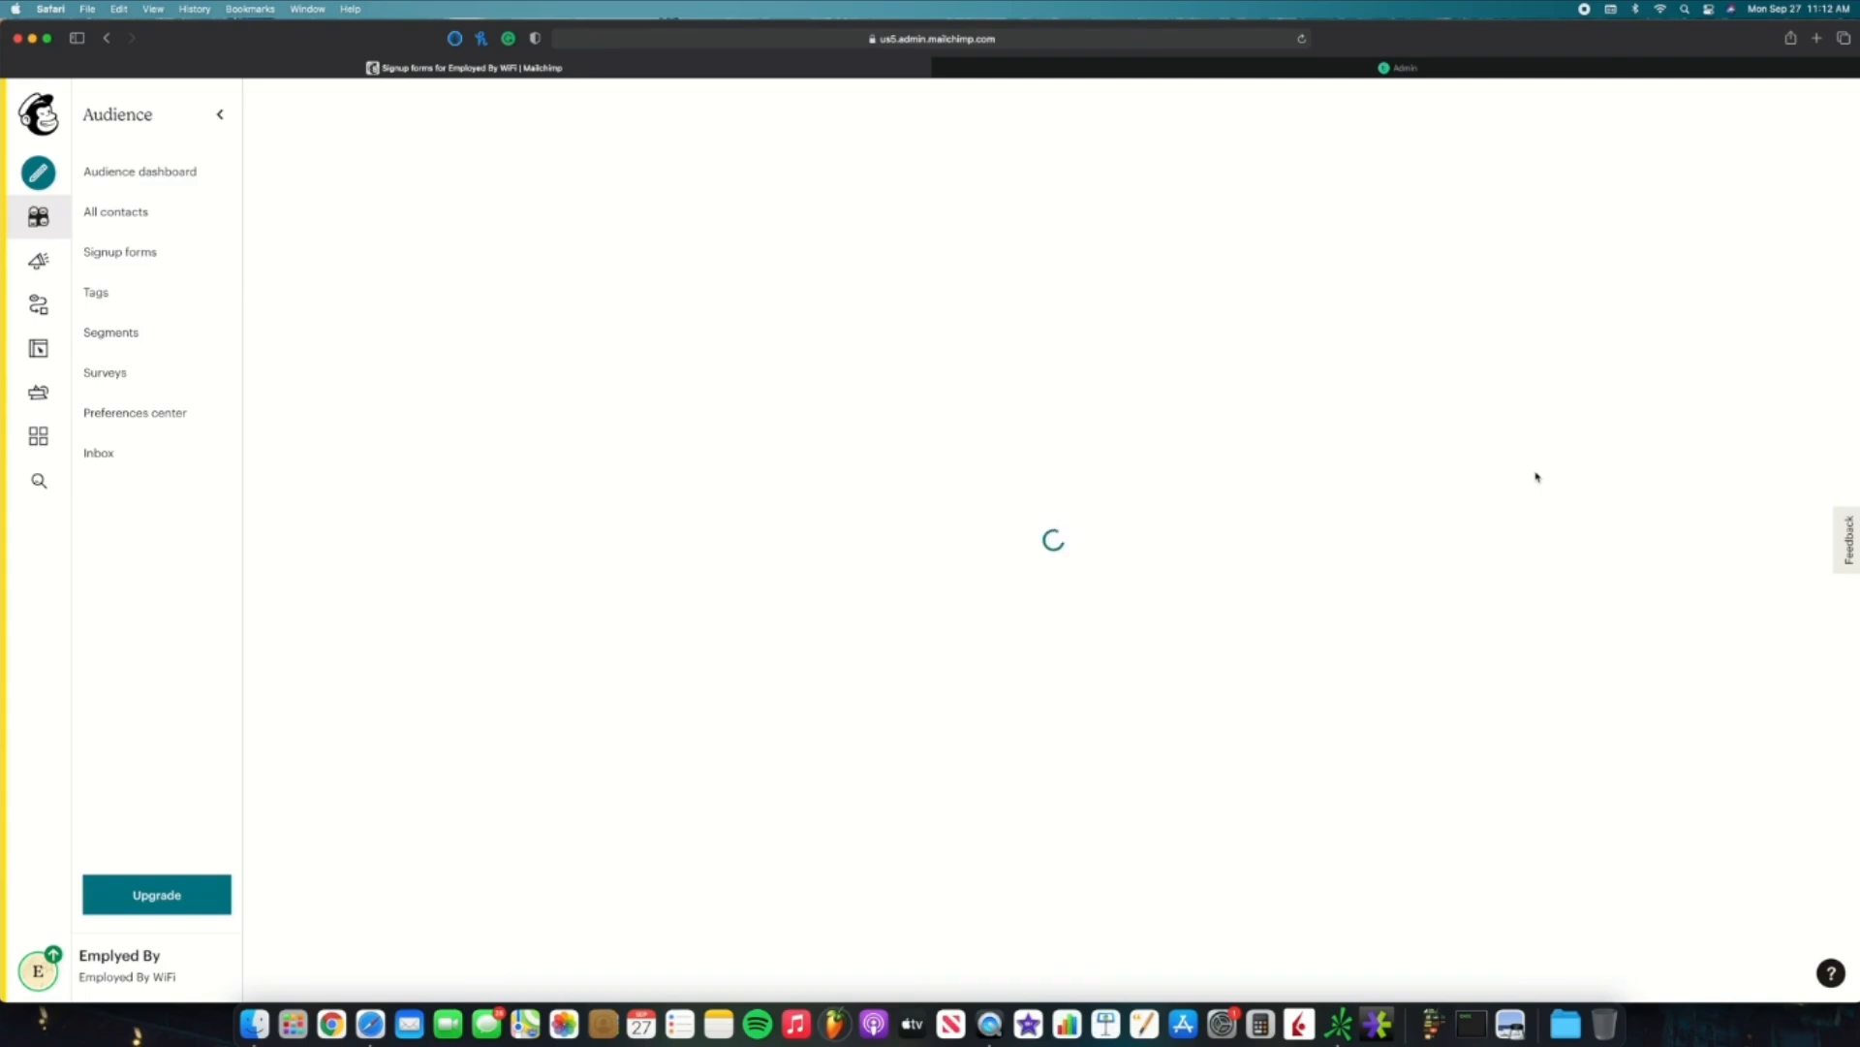
Step: Preview the Condensed, Horizontal, Unstyled and Advanced embed styles, then return to Classic
scroll(1537, 475, down, 3)
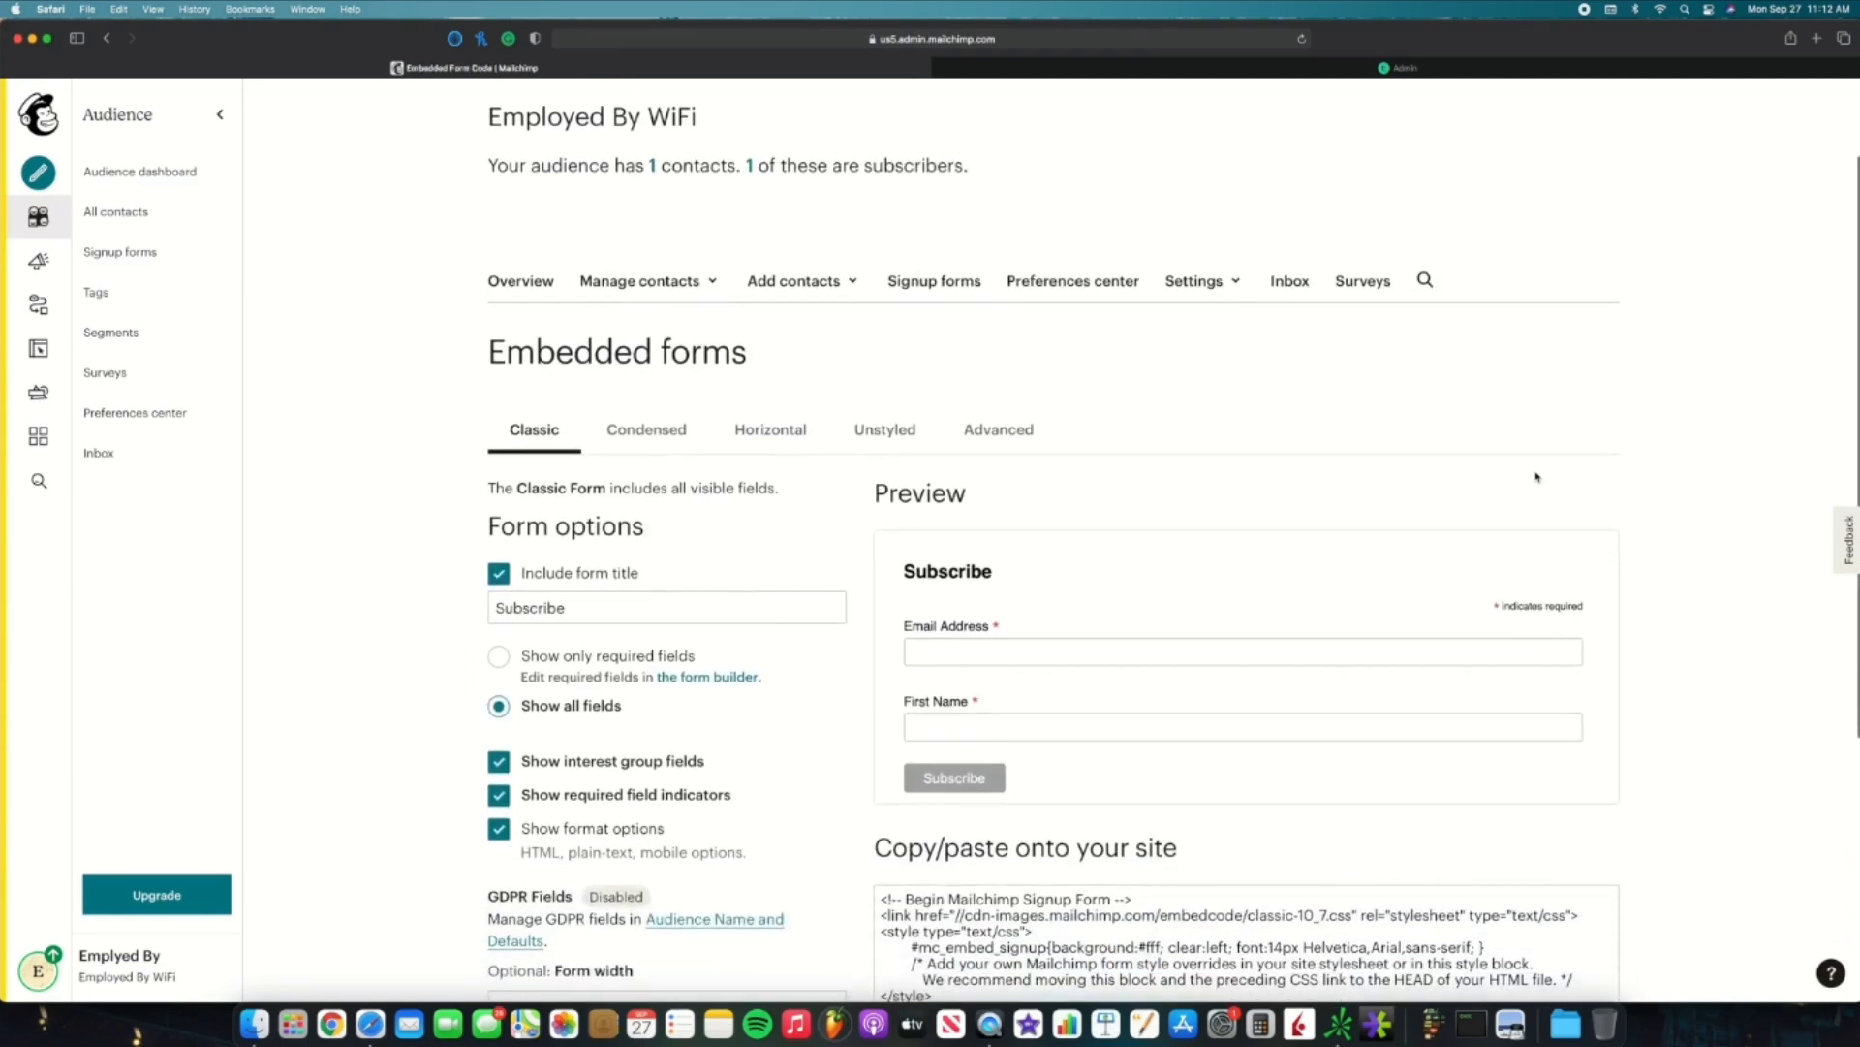
scroll(1070, 283, down, 1)
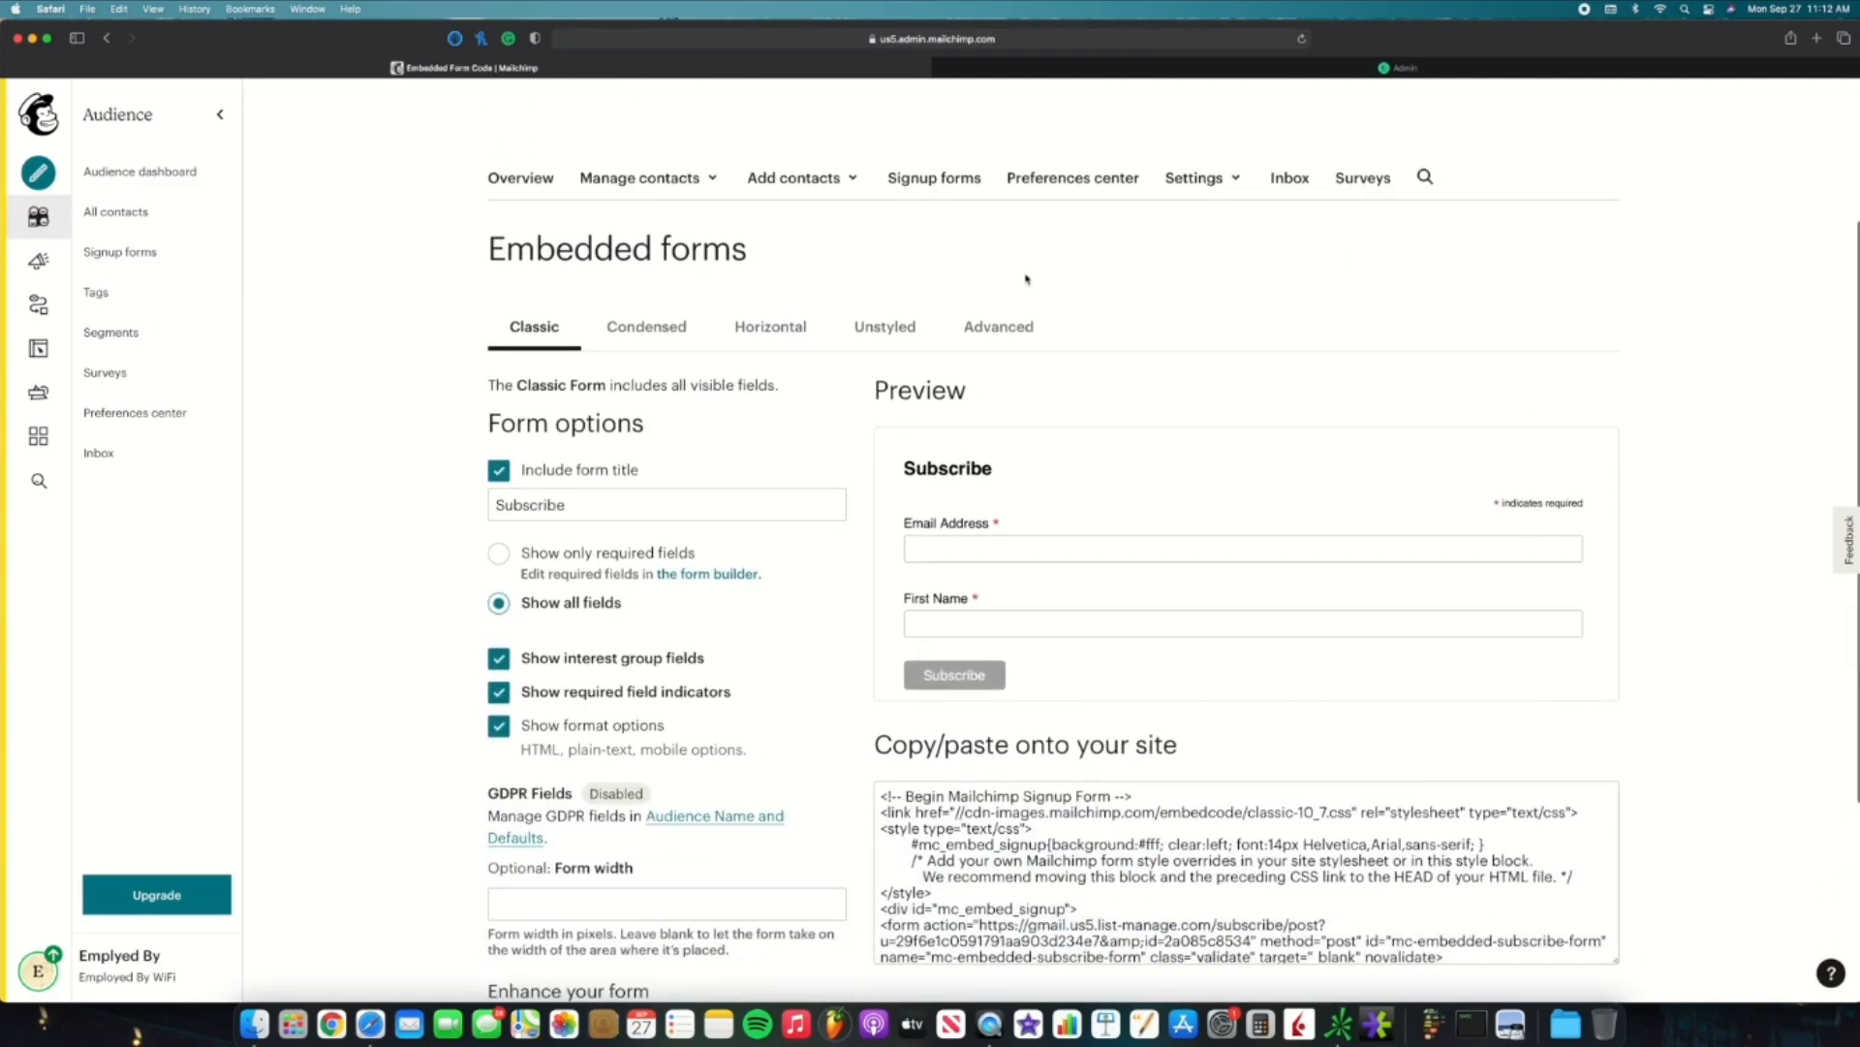
scroll(983, 277, down, 1)
scroll(1054, 495, down, 1)
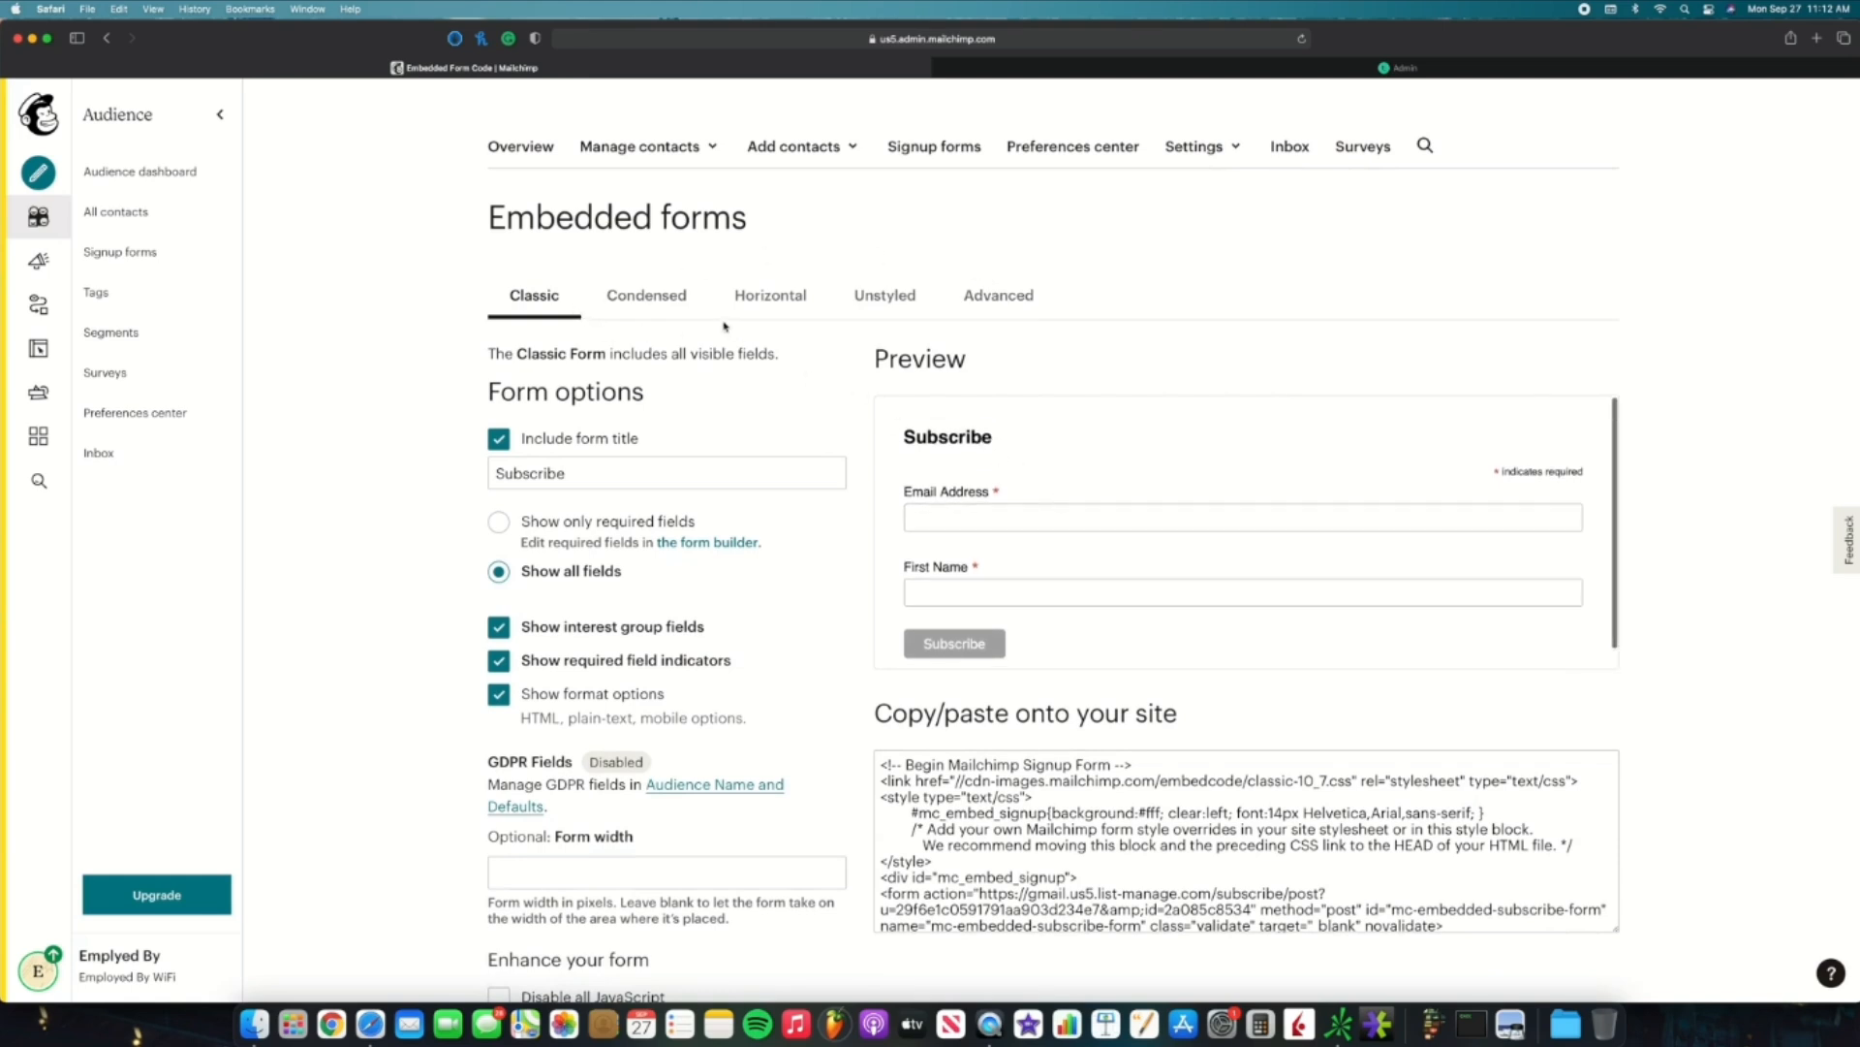
click(658, 306)
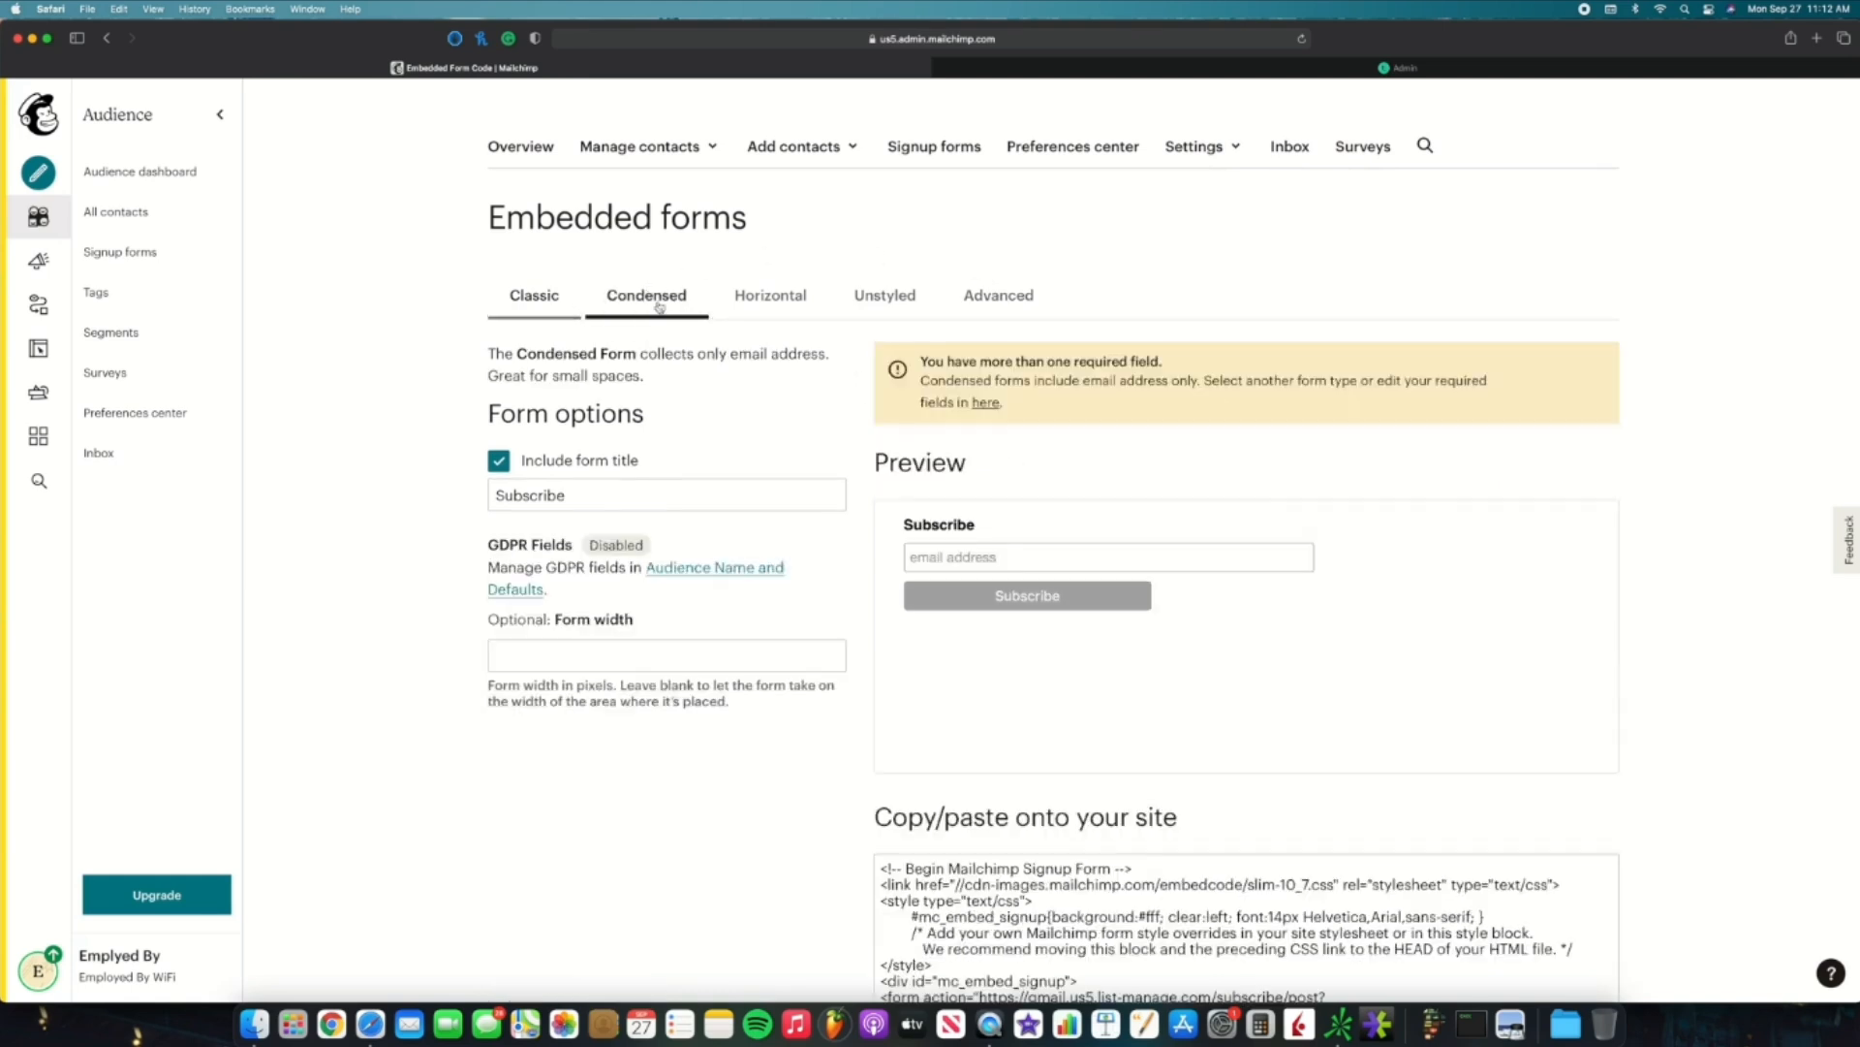
click(766, 296)
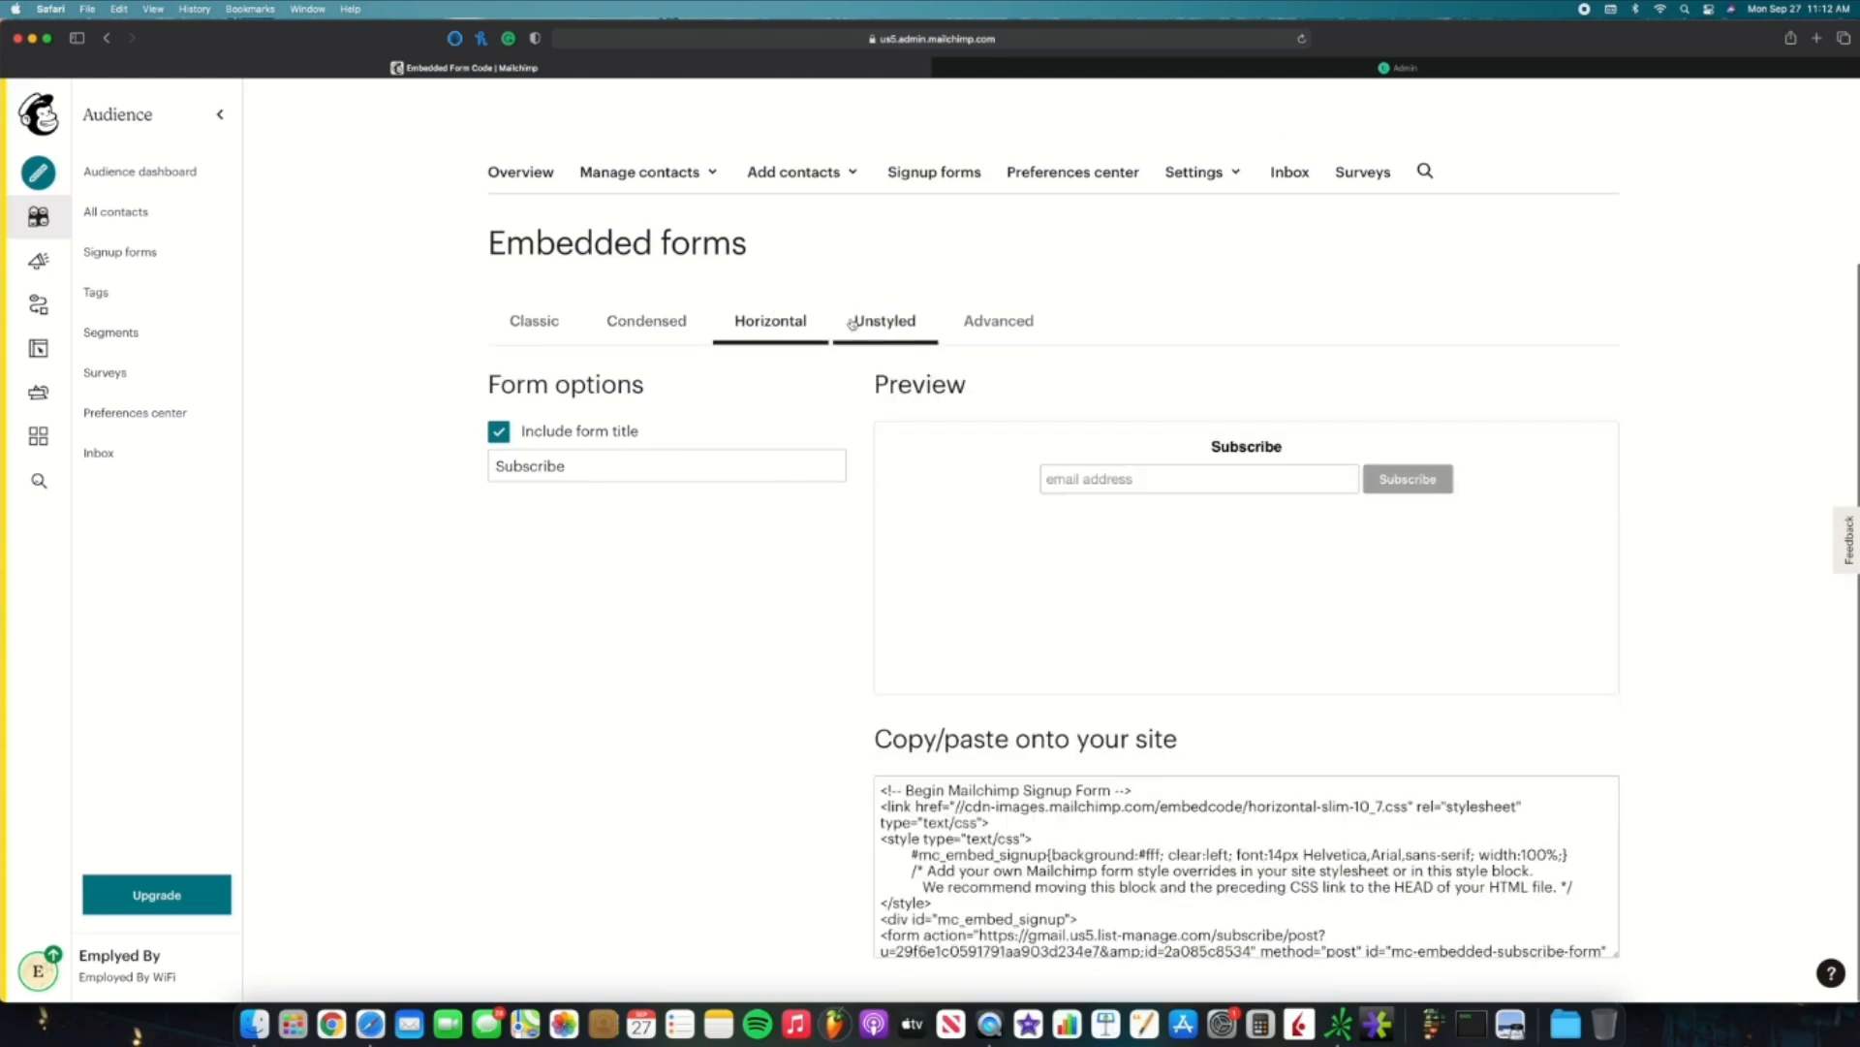
click(852, 323)
click(997, 320)
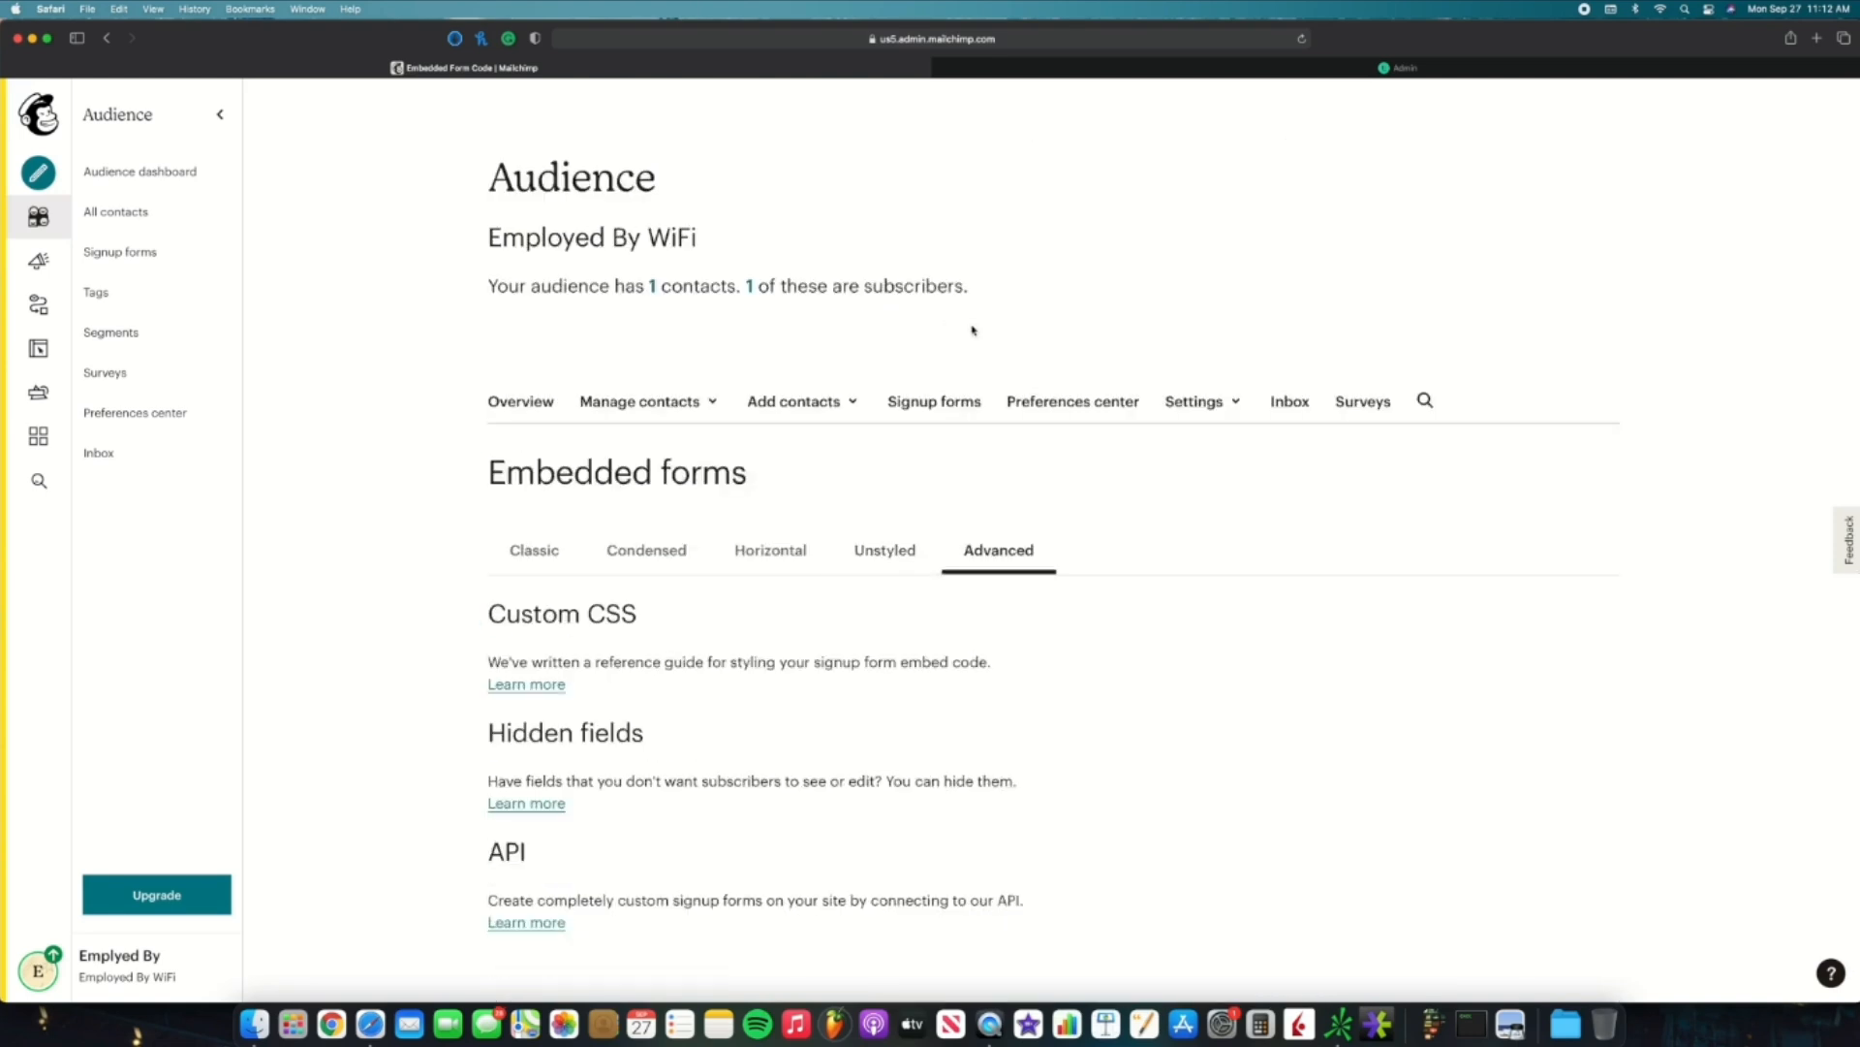
click(534, 550)
scroll(872, 582, down, 3)
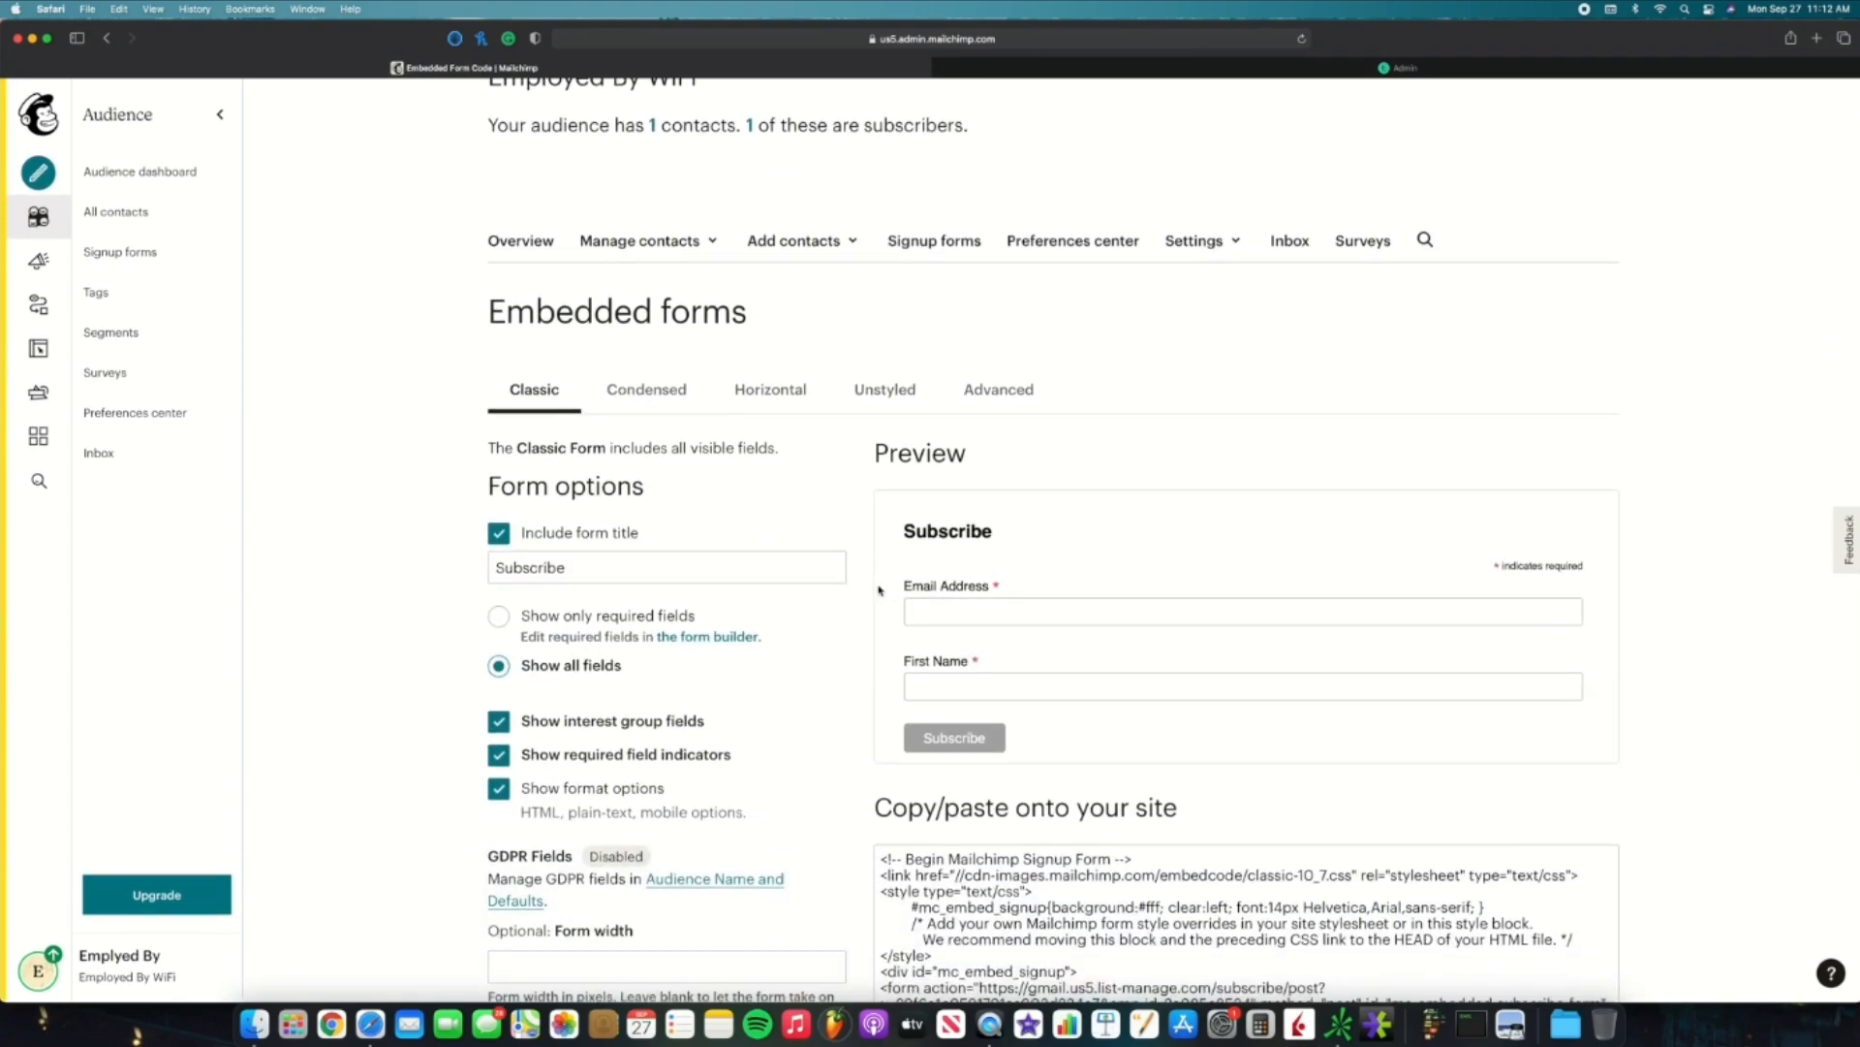
scroll(877, 589, down, 2)
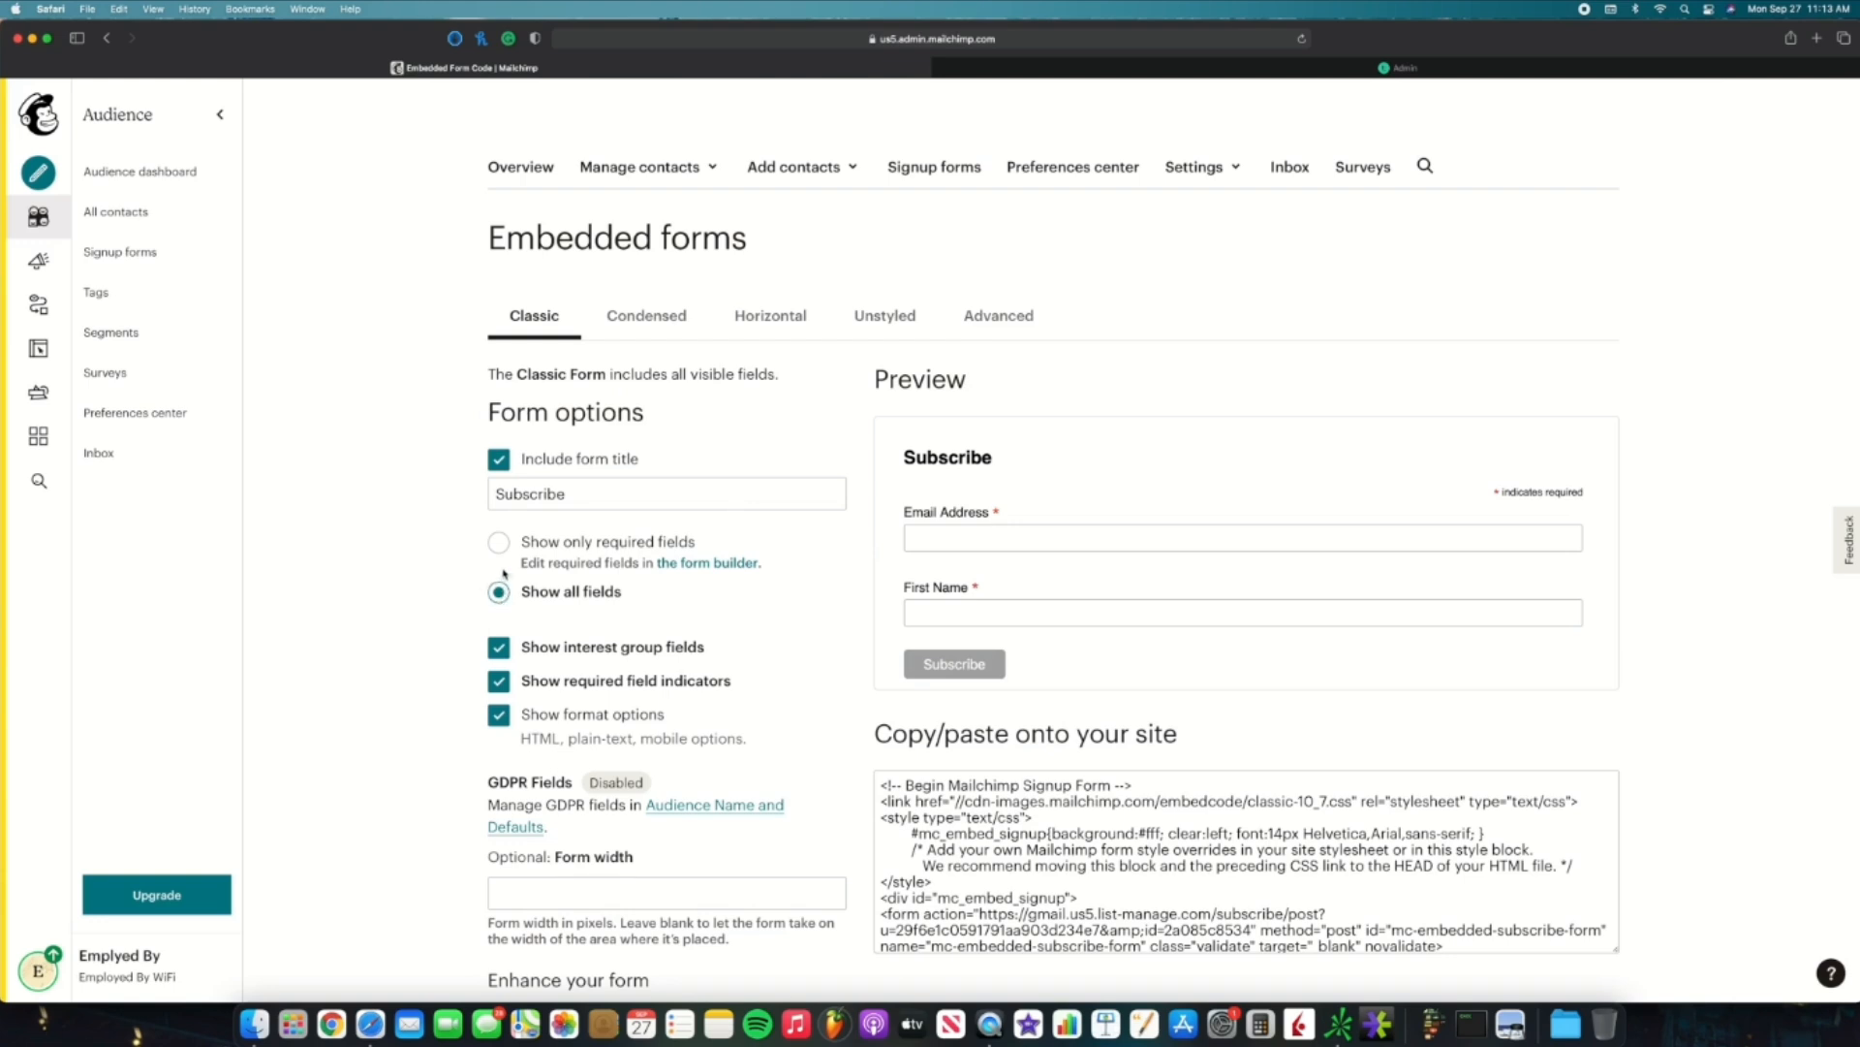
Step: Limit the Classic embedded form to show only required fields
click(512, 566)
scroll(518, 568, down, 2)
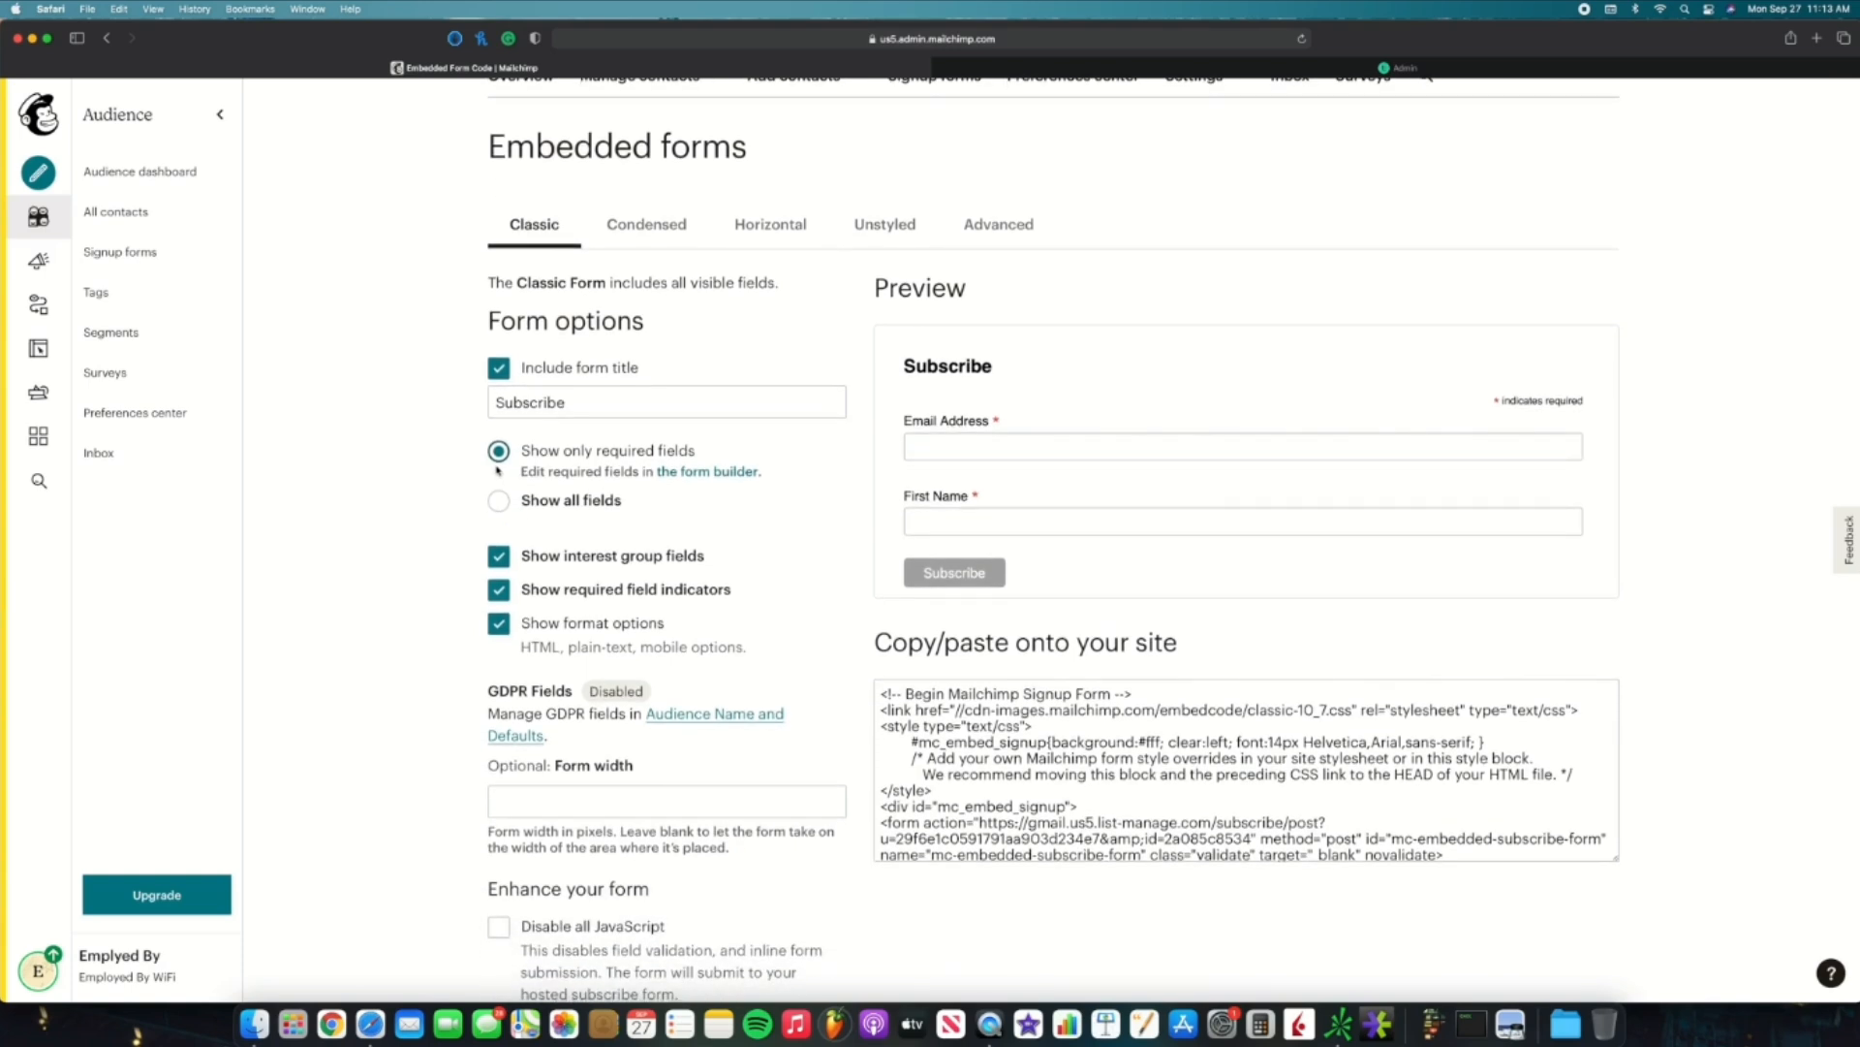
scroll(497, 470, down, 3)
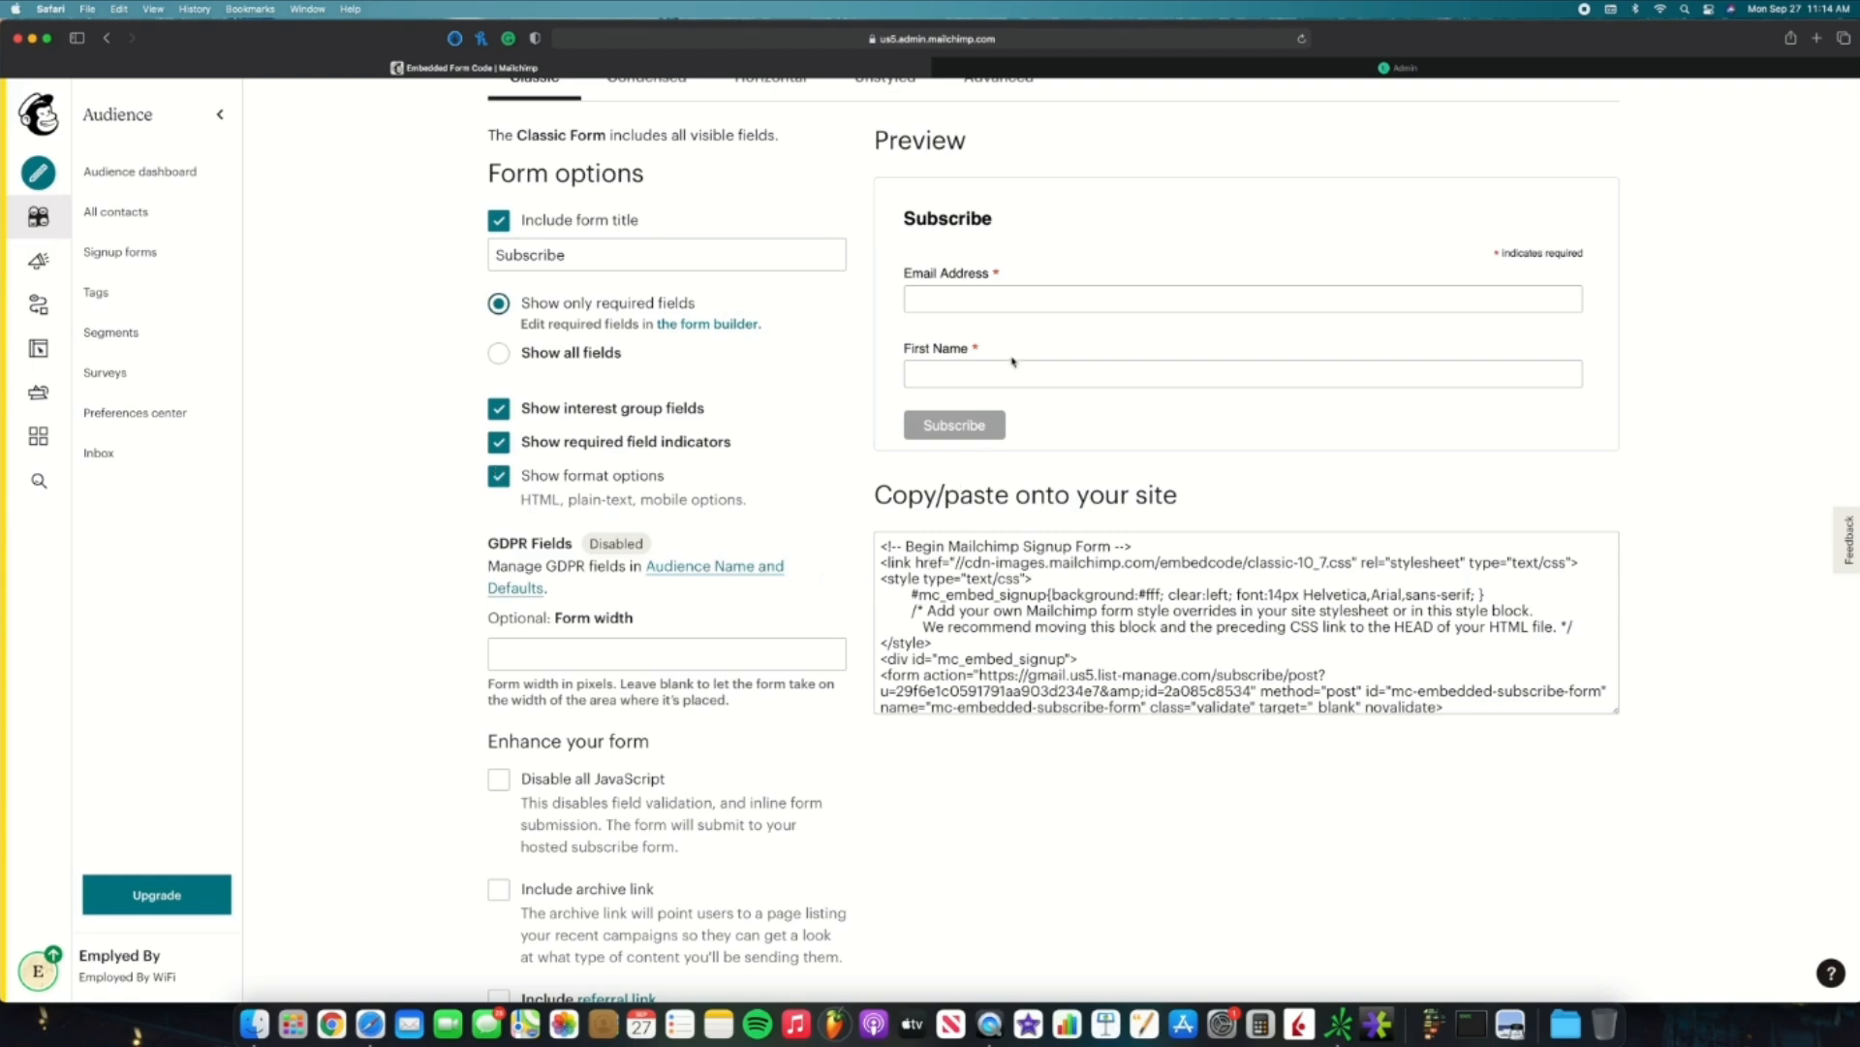
scroll(1013, 361, down, 2)
Step: Copy the embed code and switch to the Teachable Admin tab
click(977, 570)
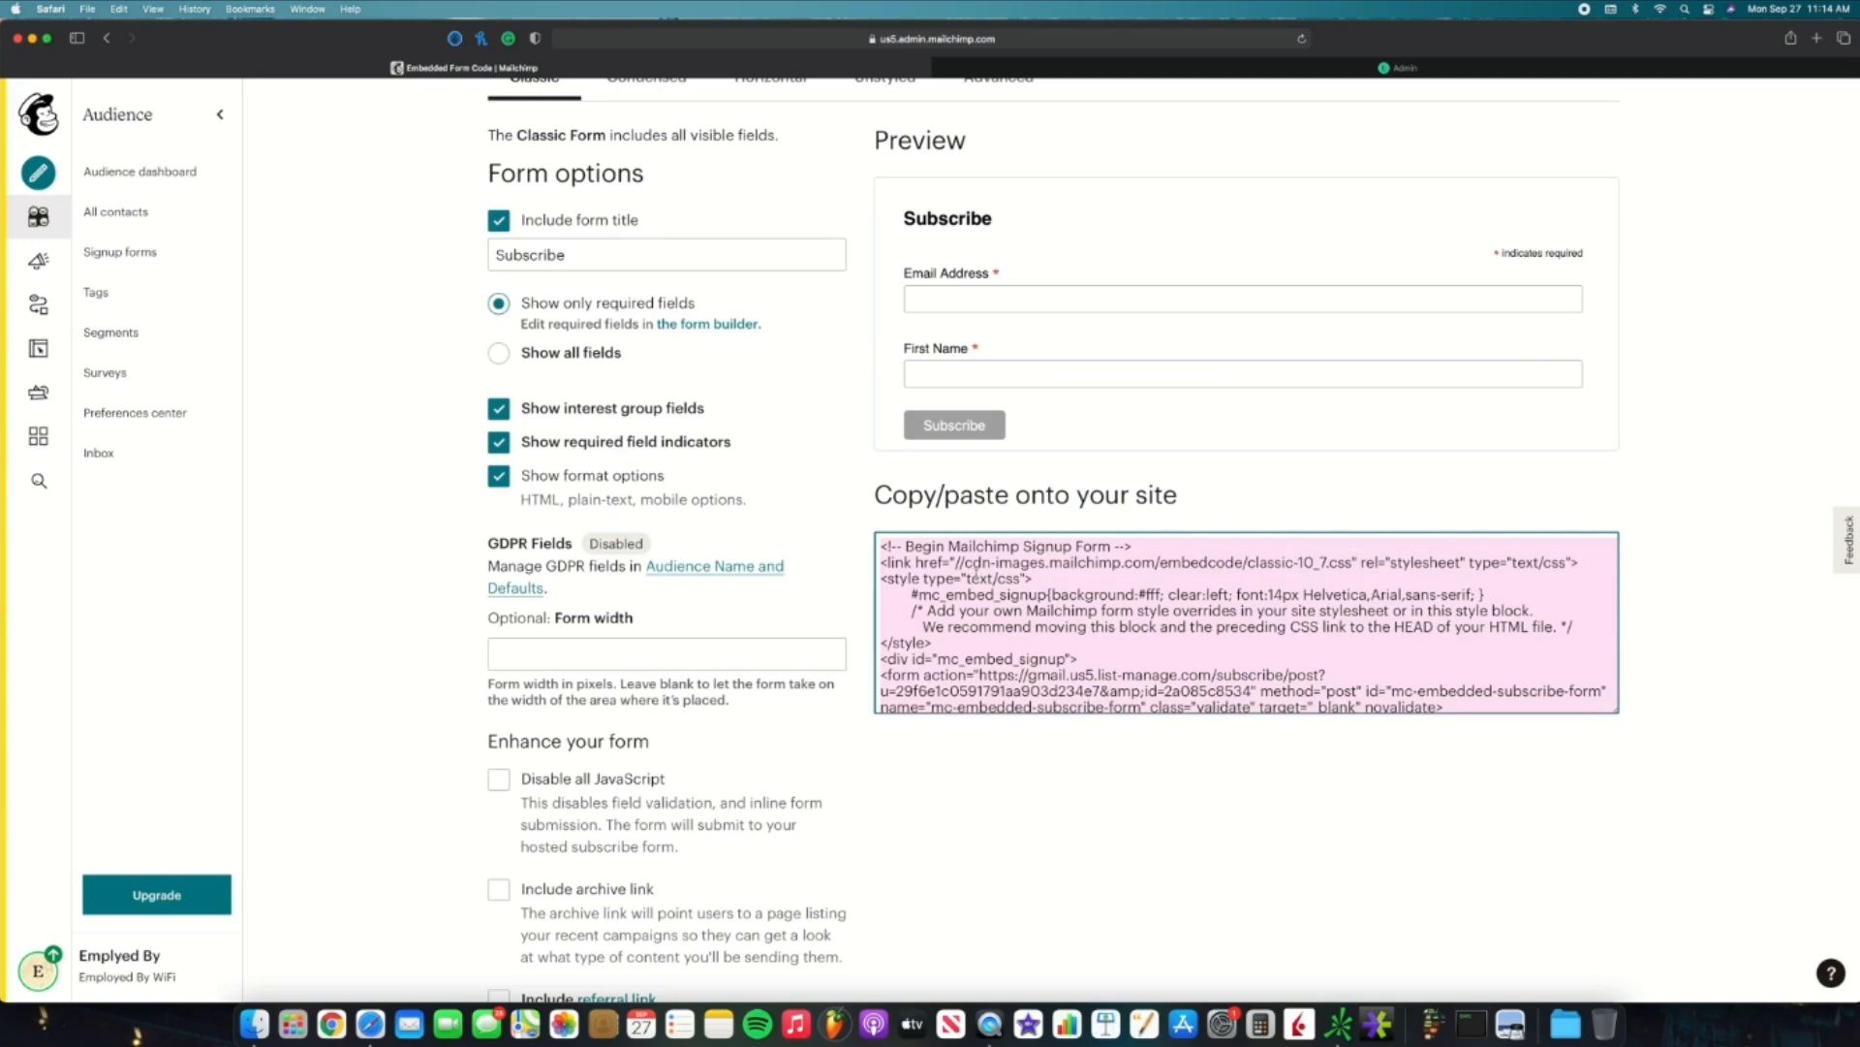
key(super+c)
click(1389, 70)
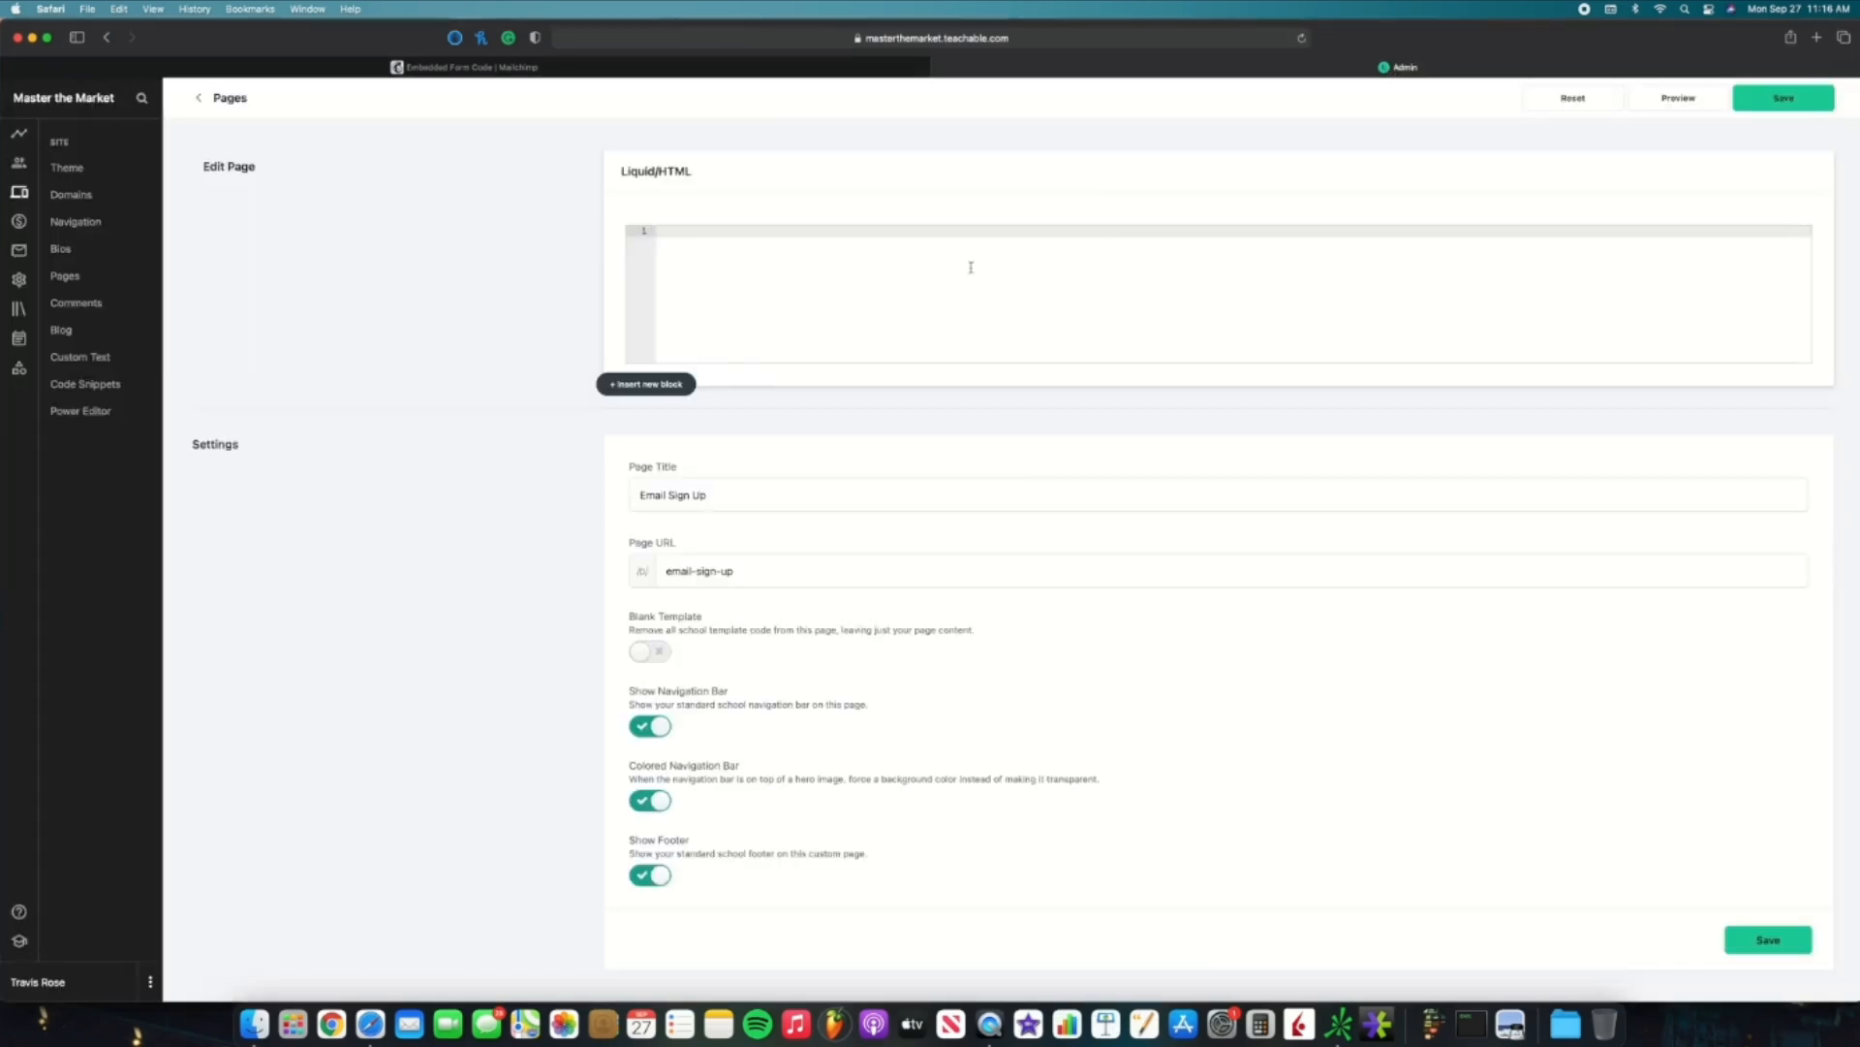
Step: Paste the Mailchimp embed code into the Email Sign Up page's Liquid/HTML block, save, and preview it
key(super+v)
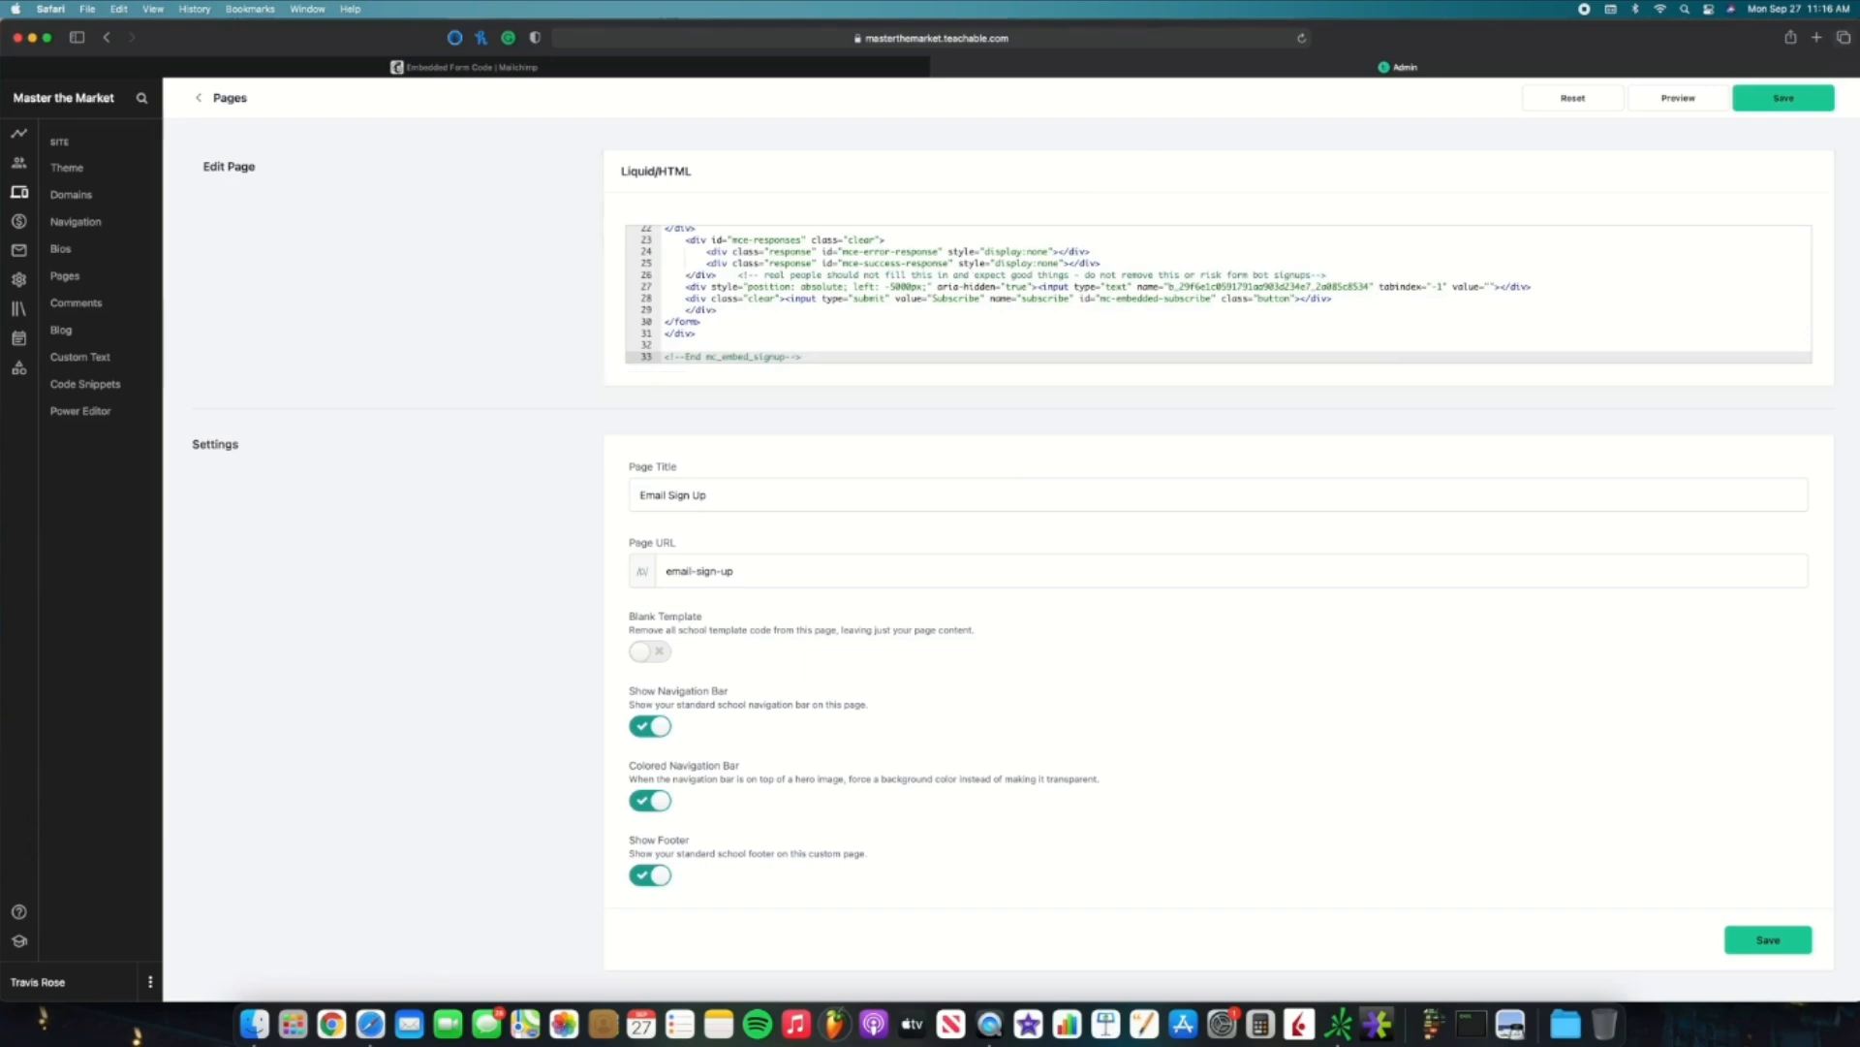
click(1736, 98)
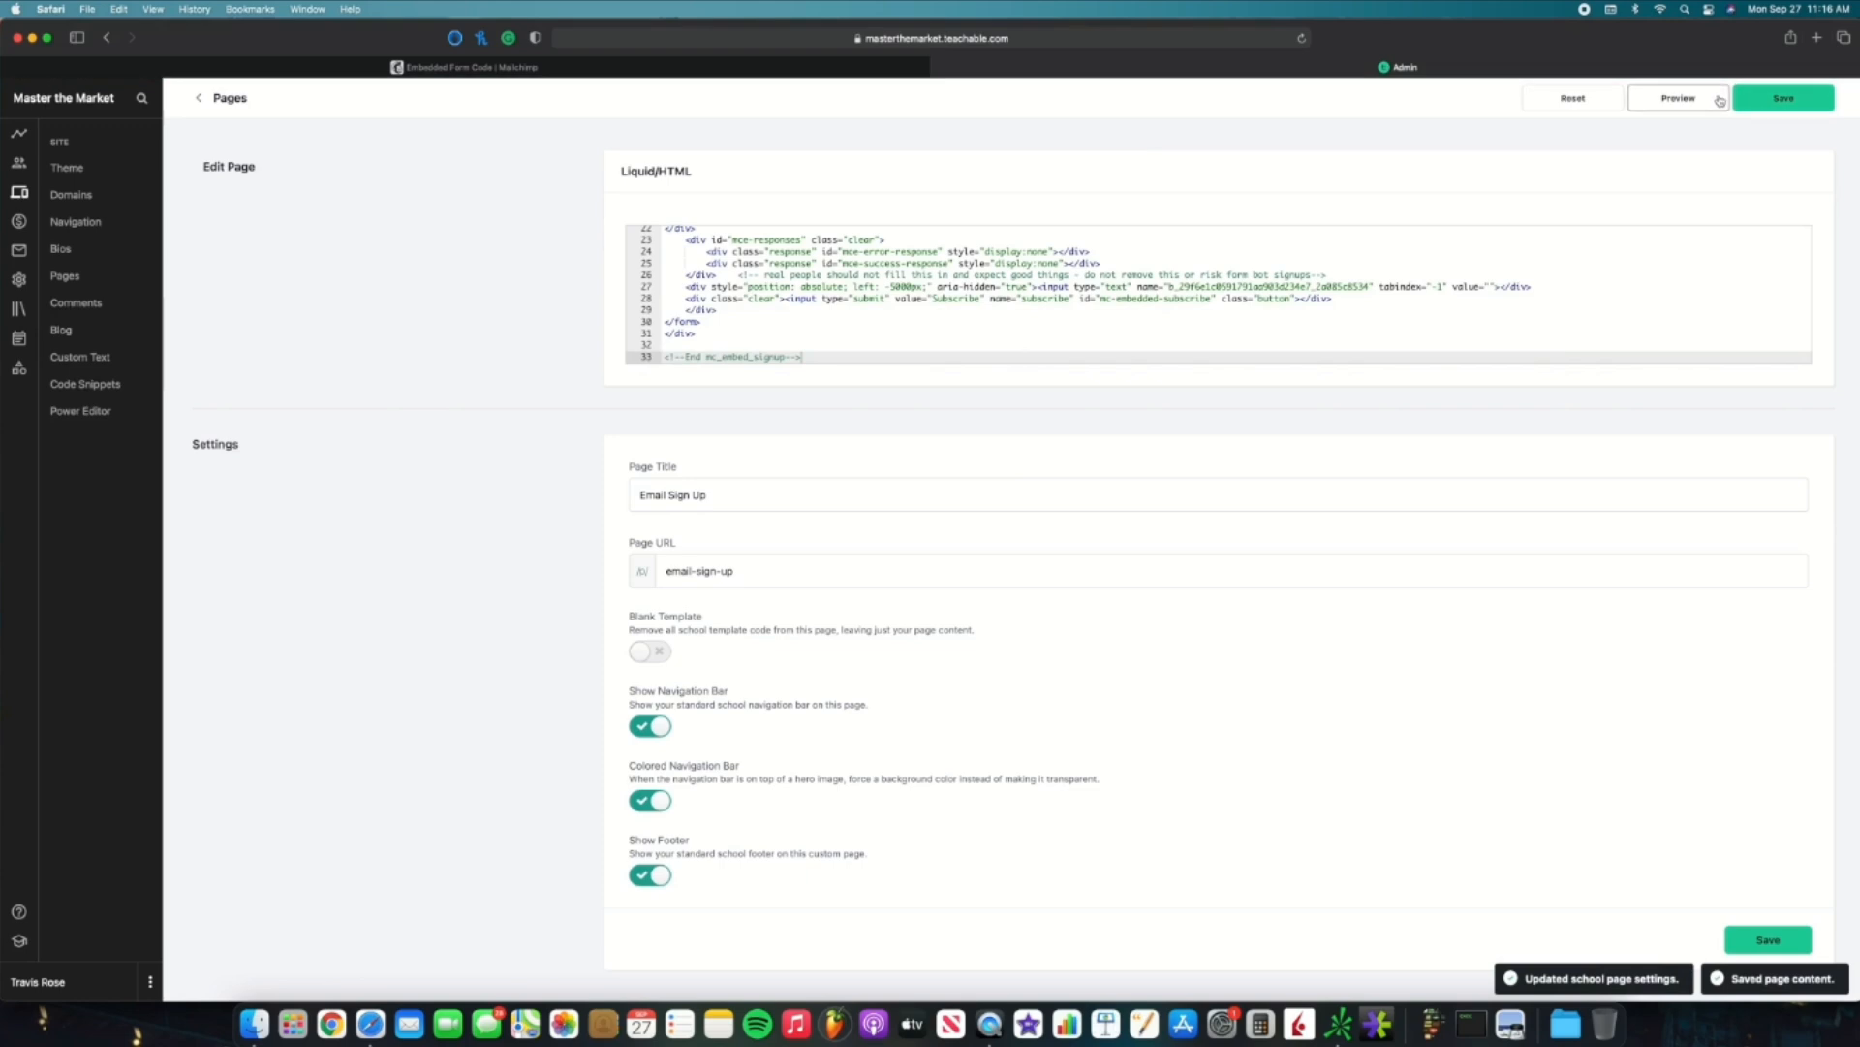
click(1678, 98)
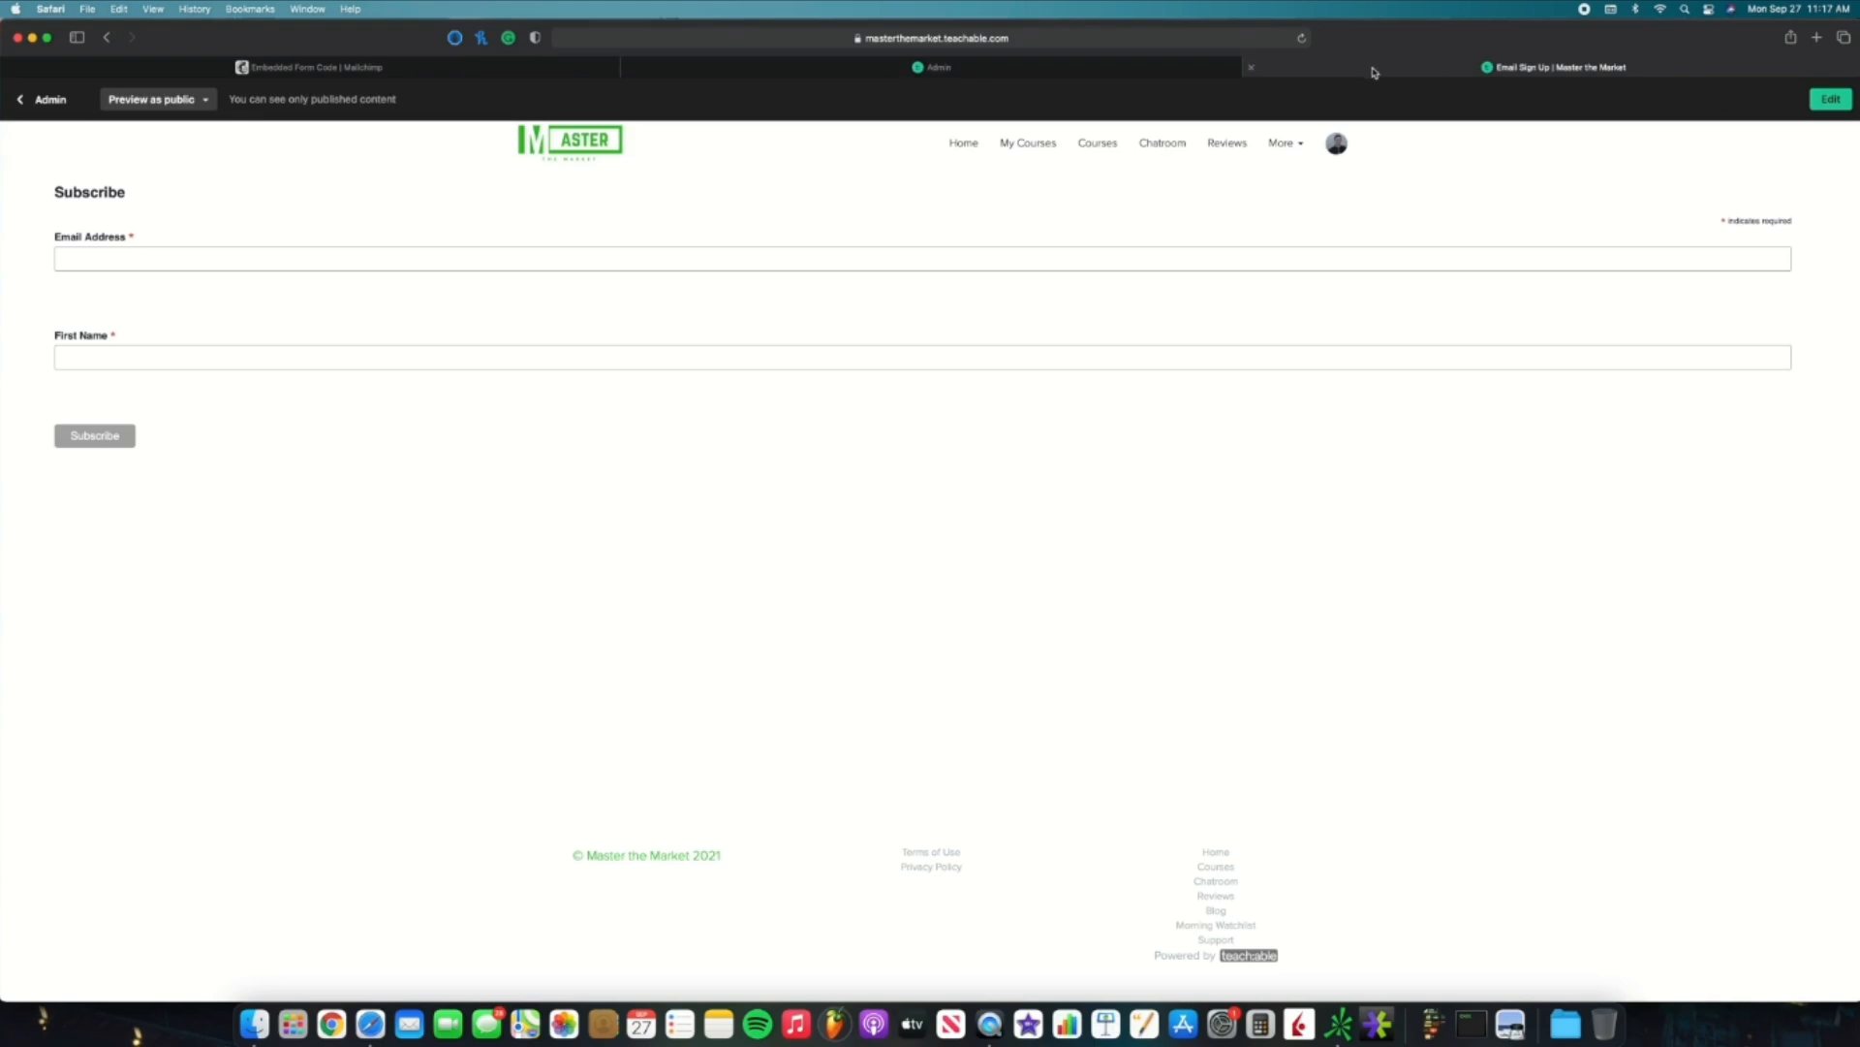
Step: Add a 30% width and margin:auto to the #mc_embed_signup style rule in the page code
click(1101, 70)
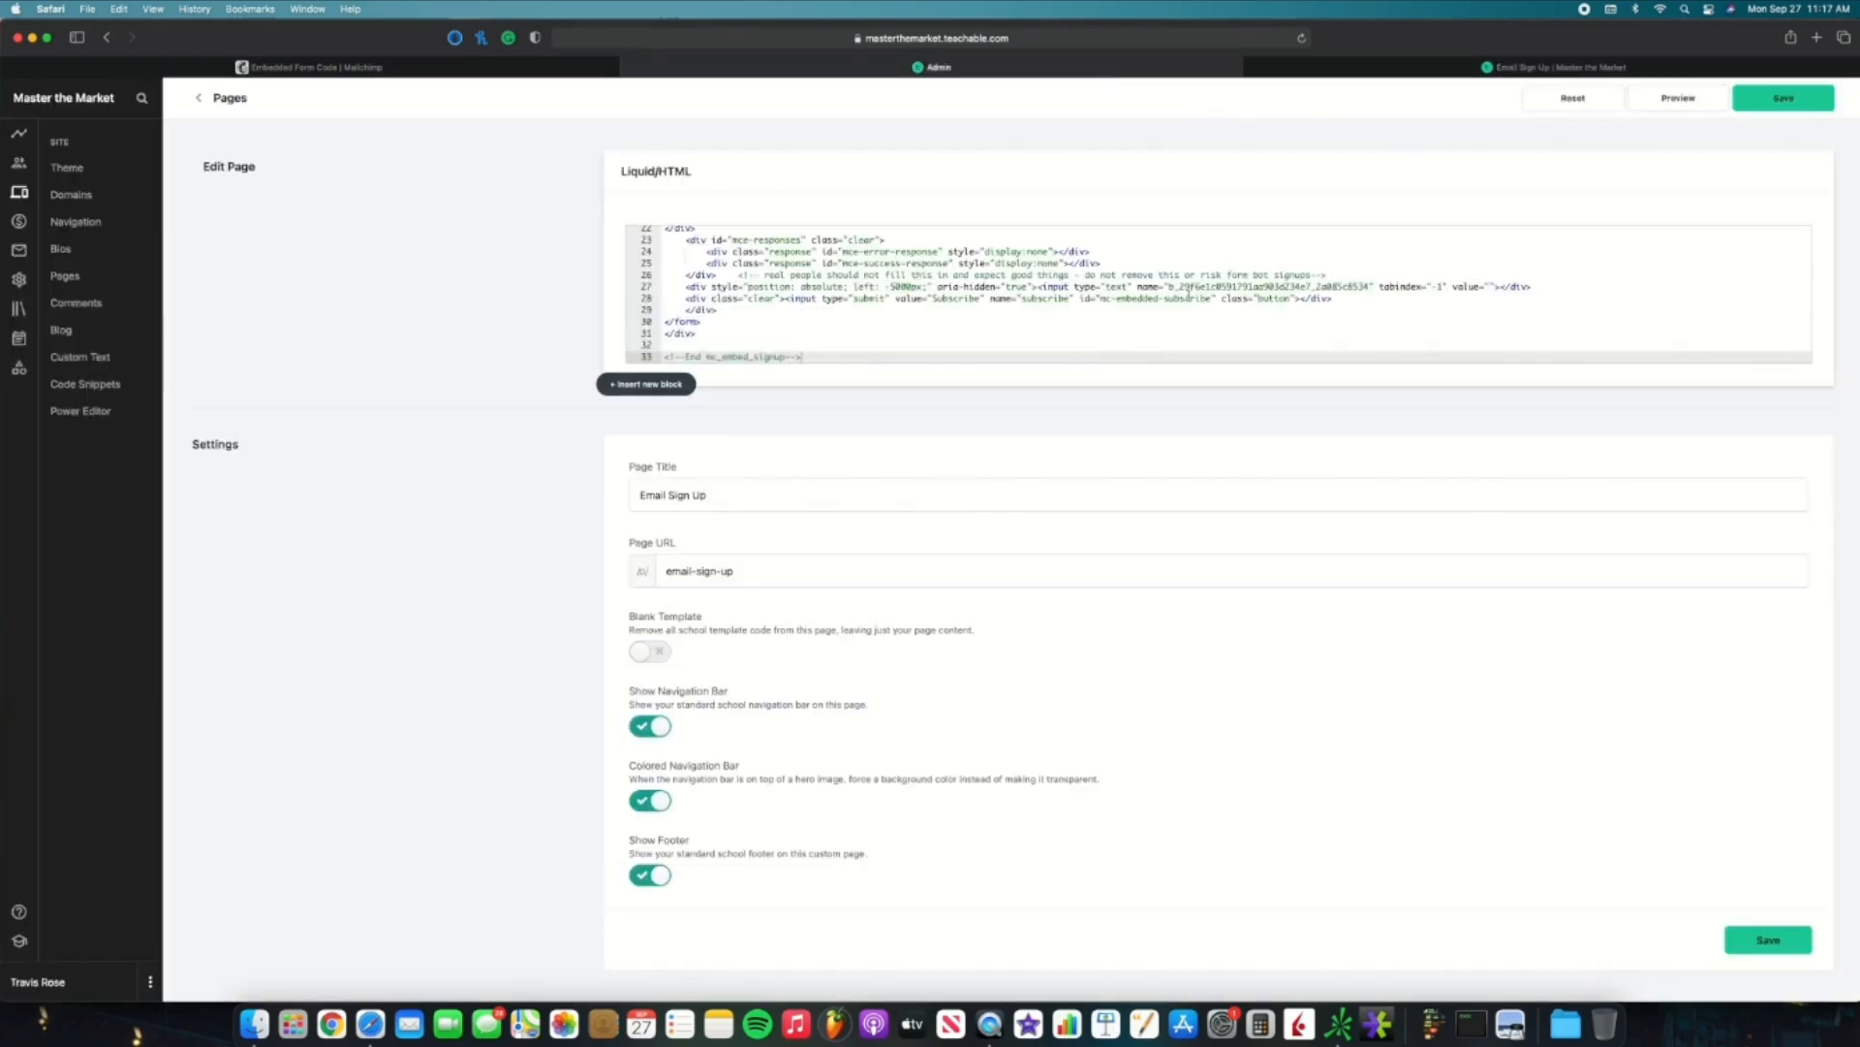
scroll(1190, 296, up, 10)
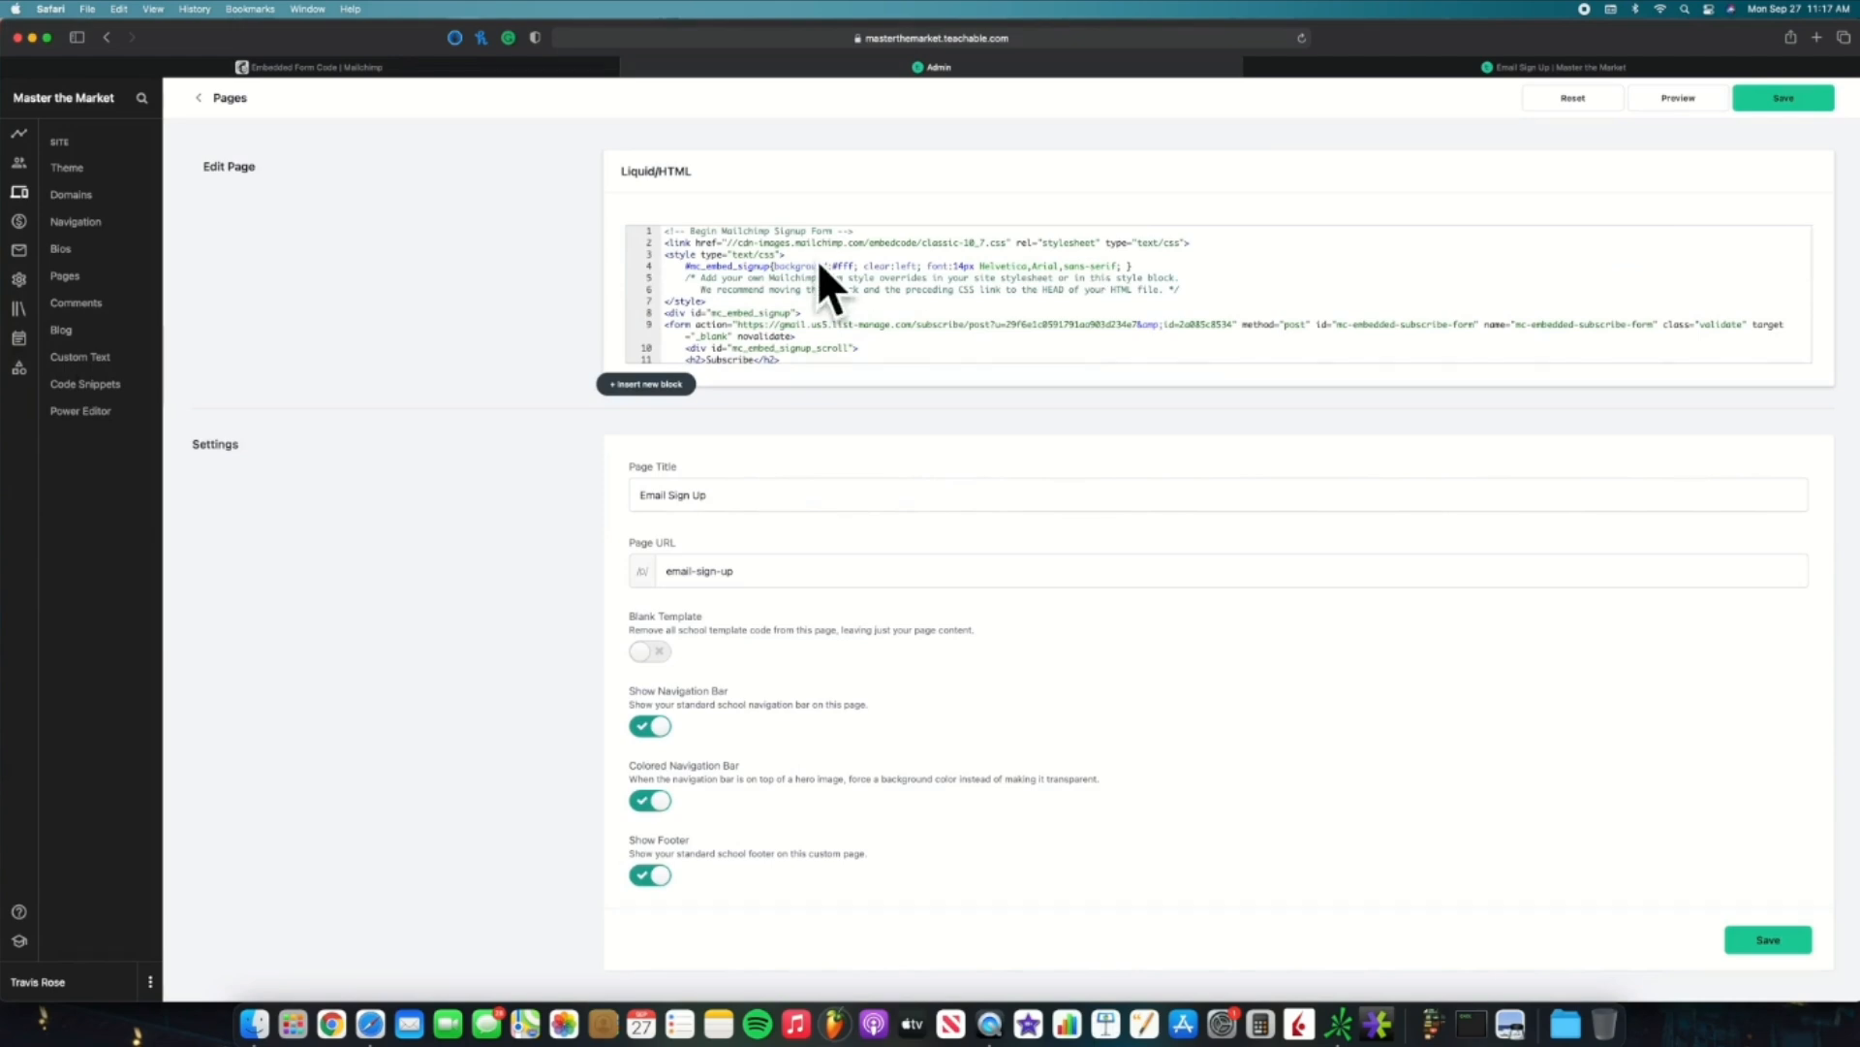
drag(665, 242, 797, 291)
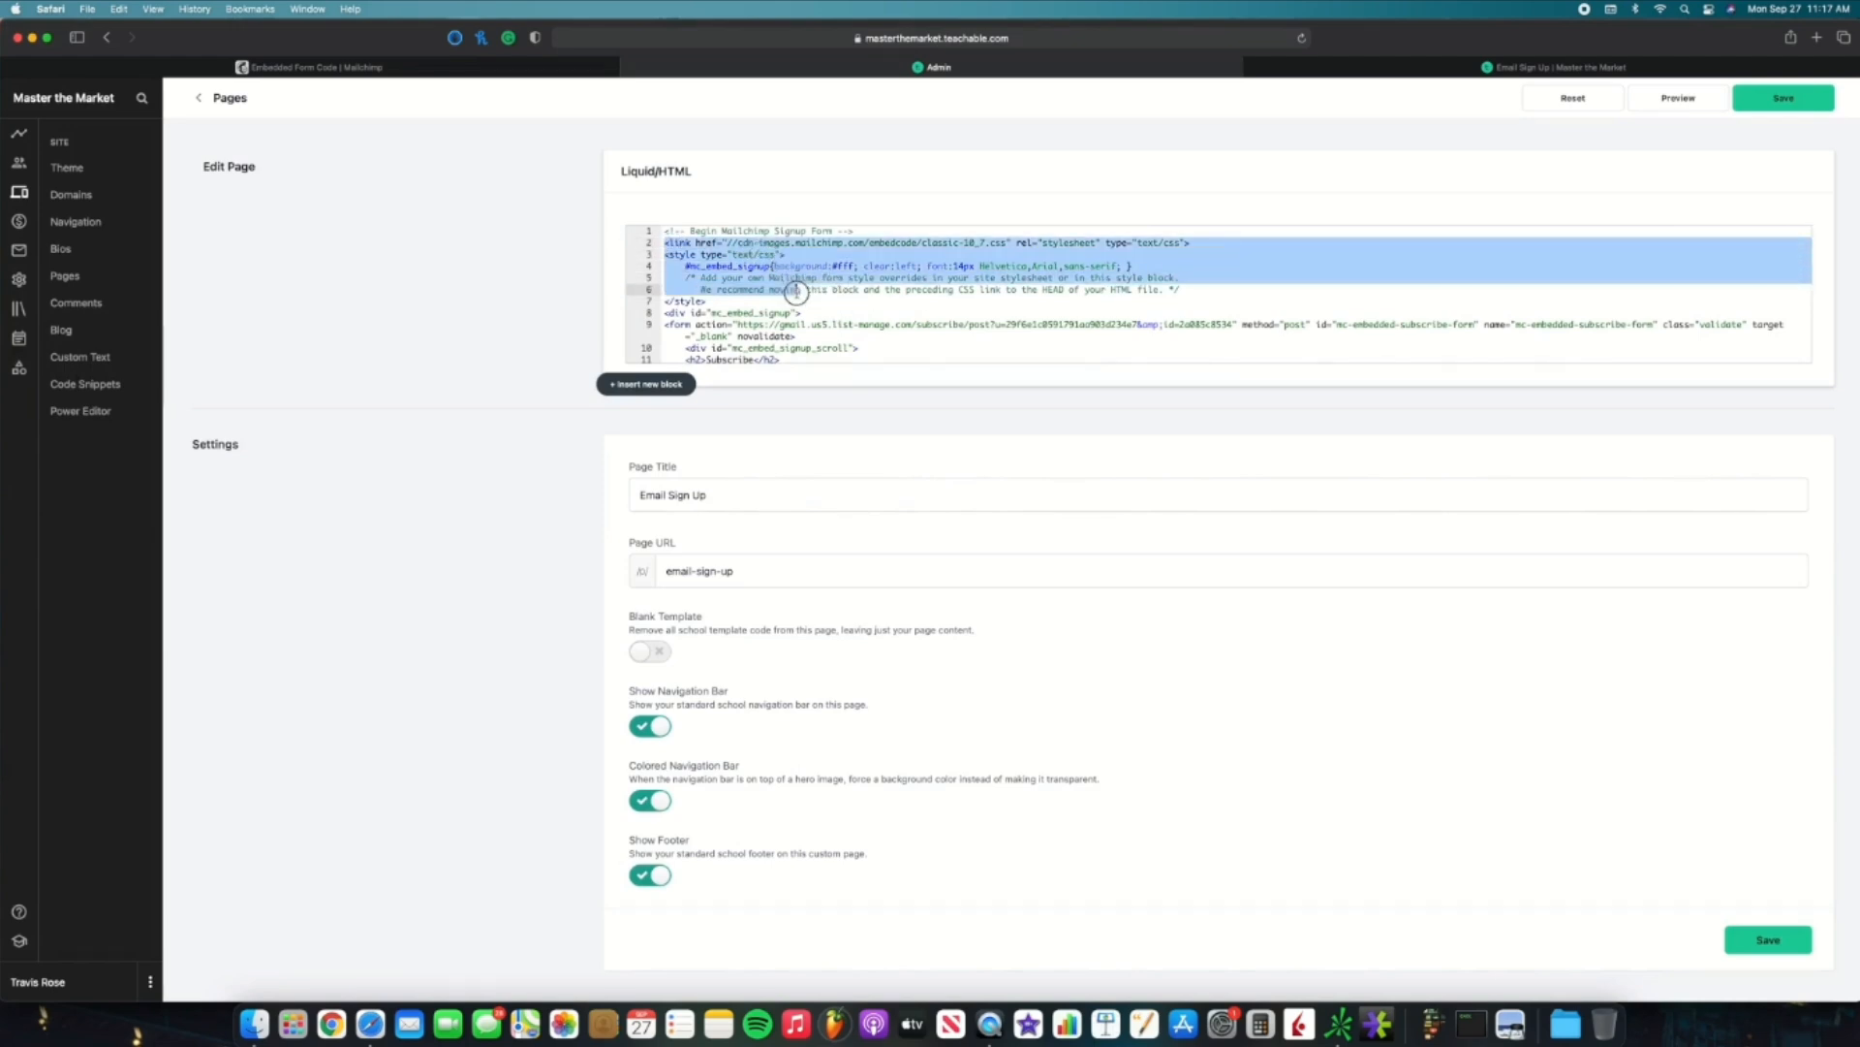
click(1000, 290)
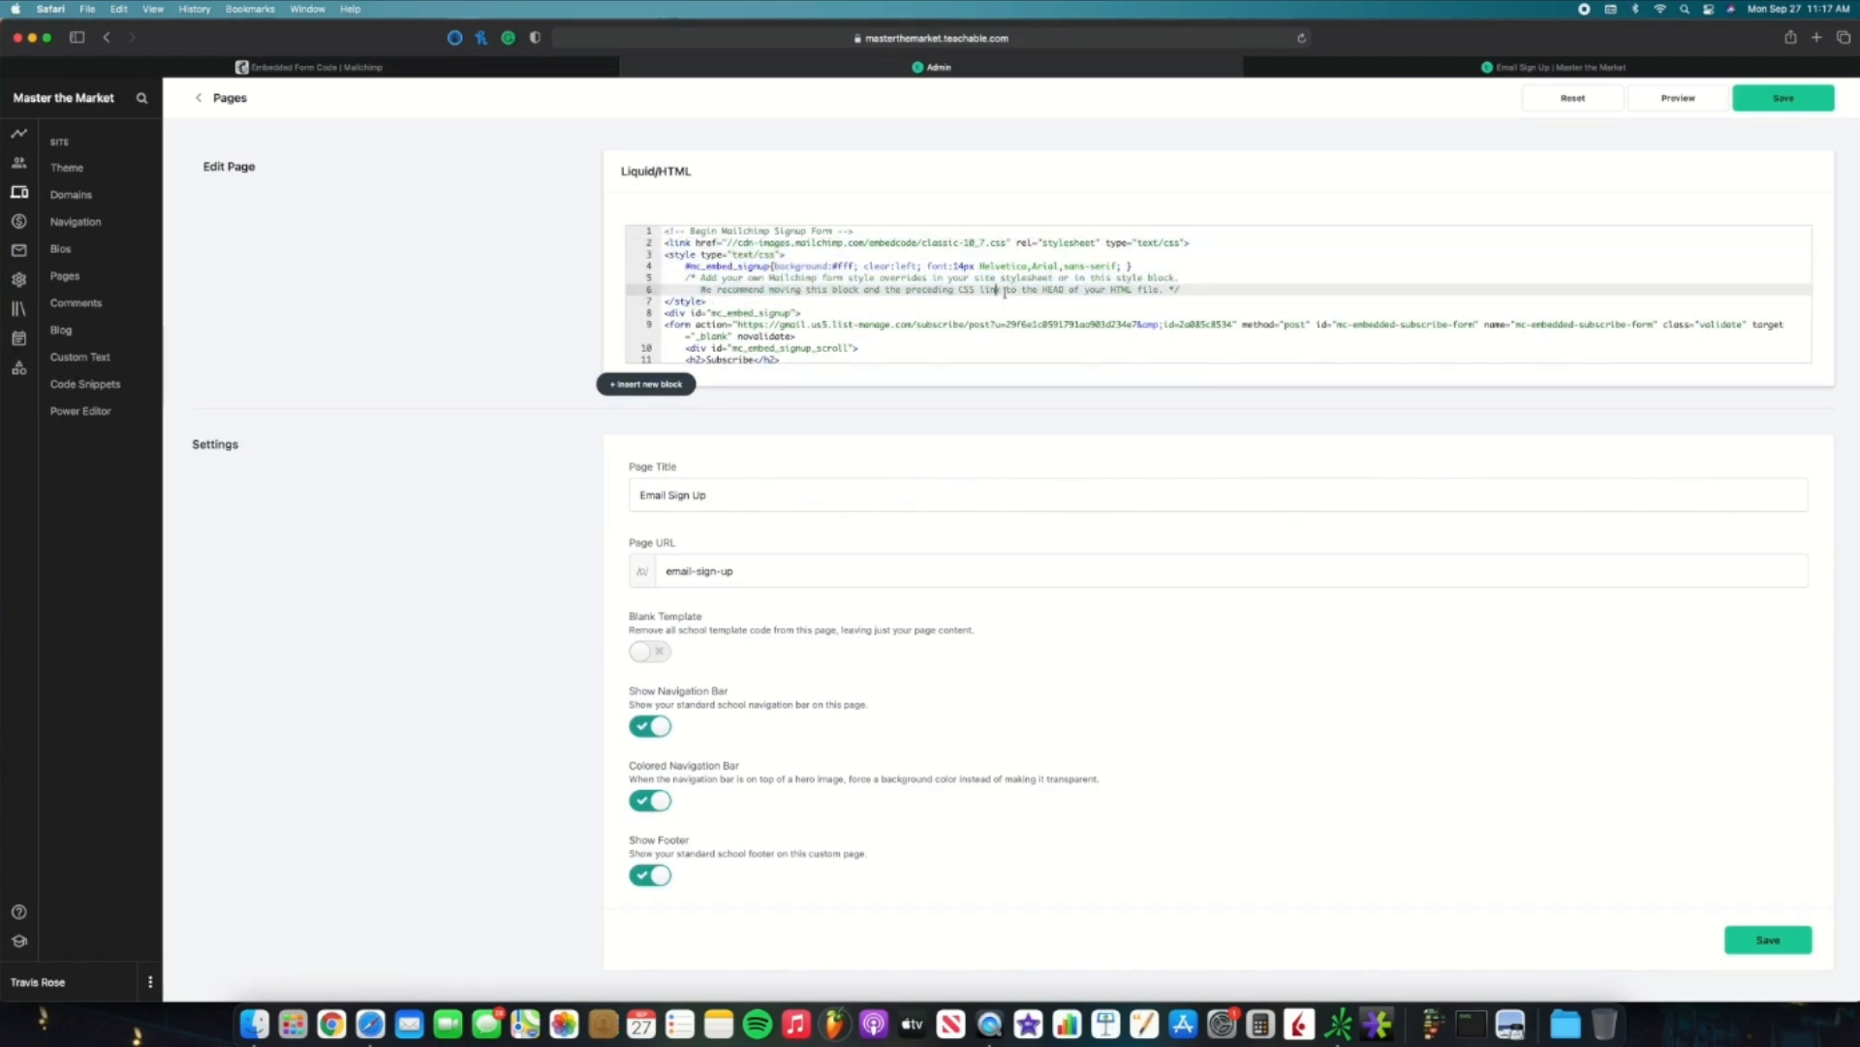
click(1123, 266)
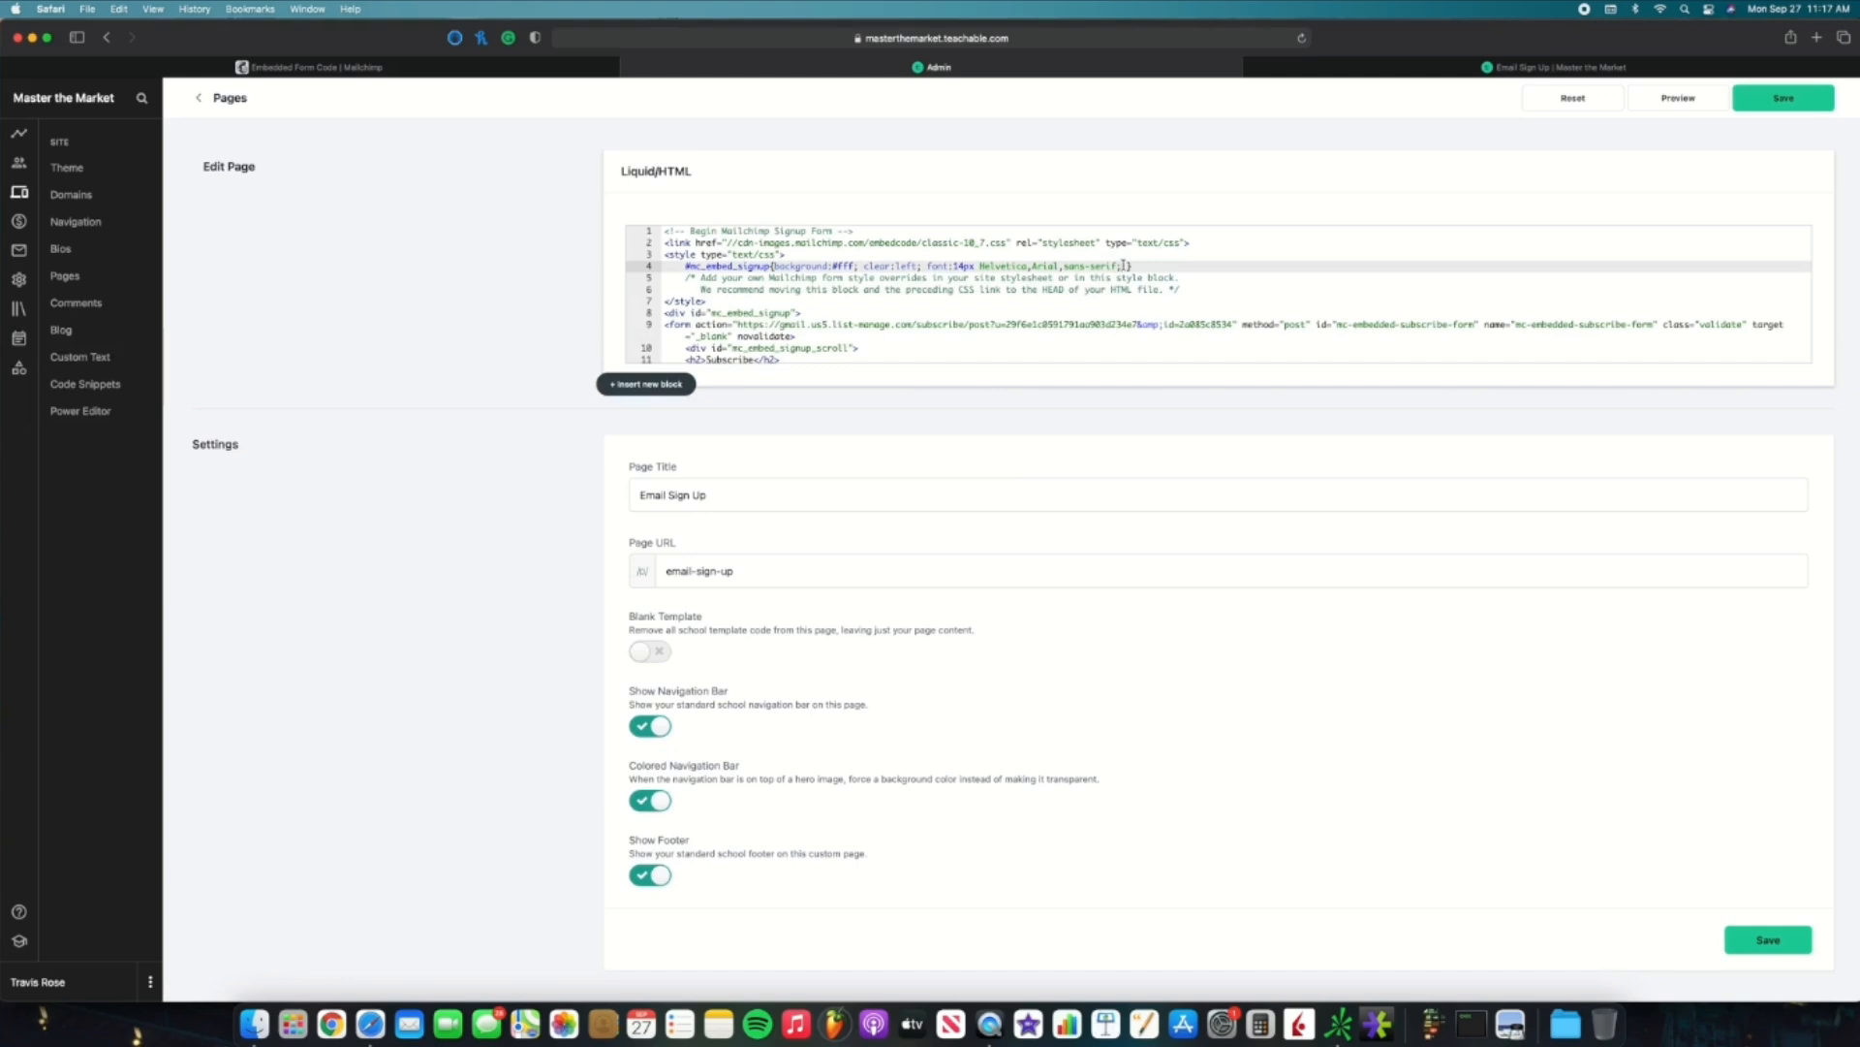
text(width)
text(:)
text(300)
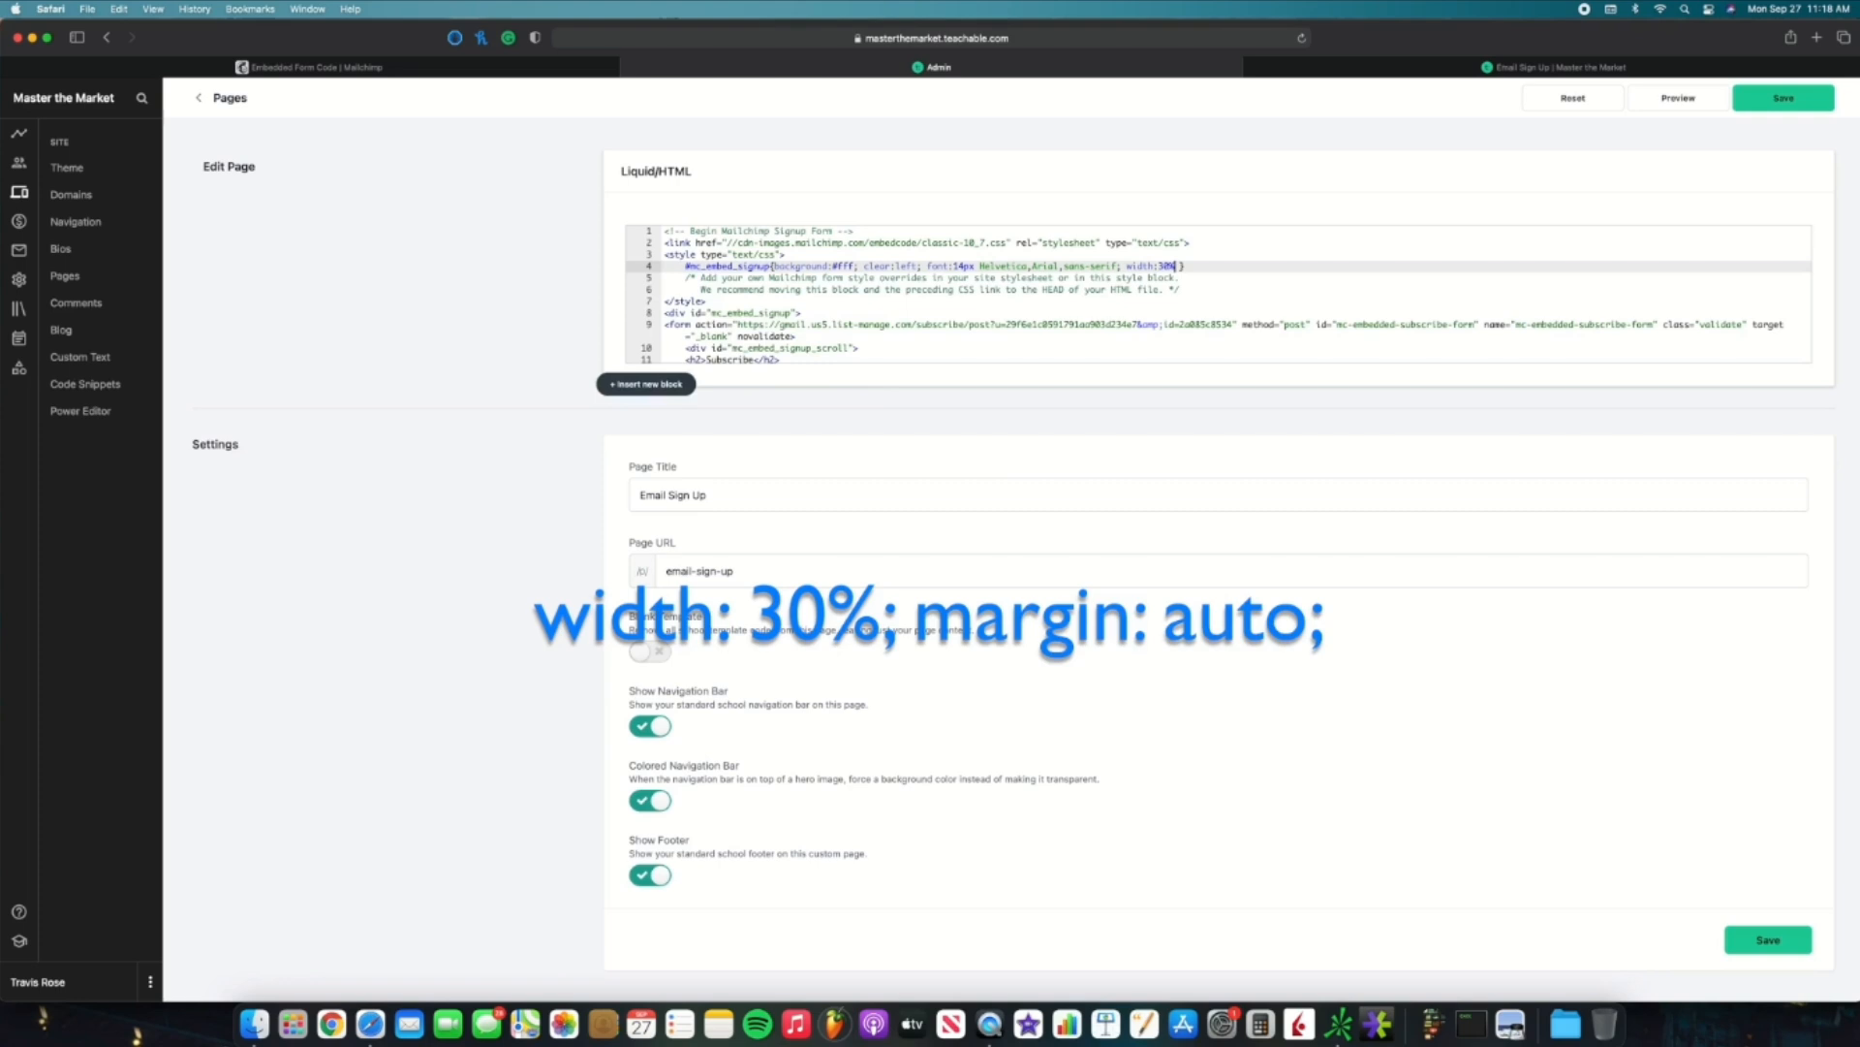
text(; margin)
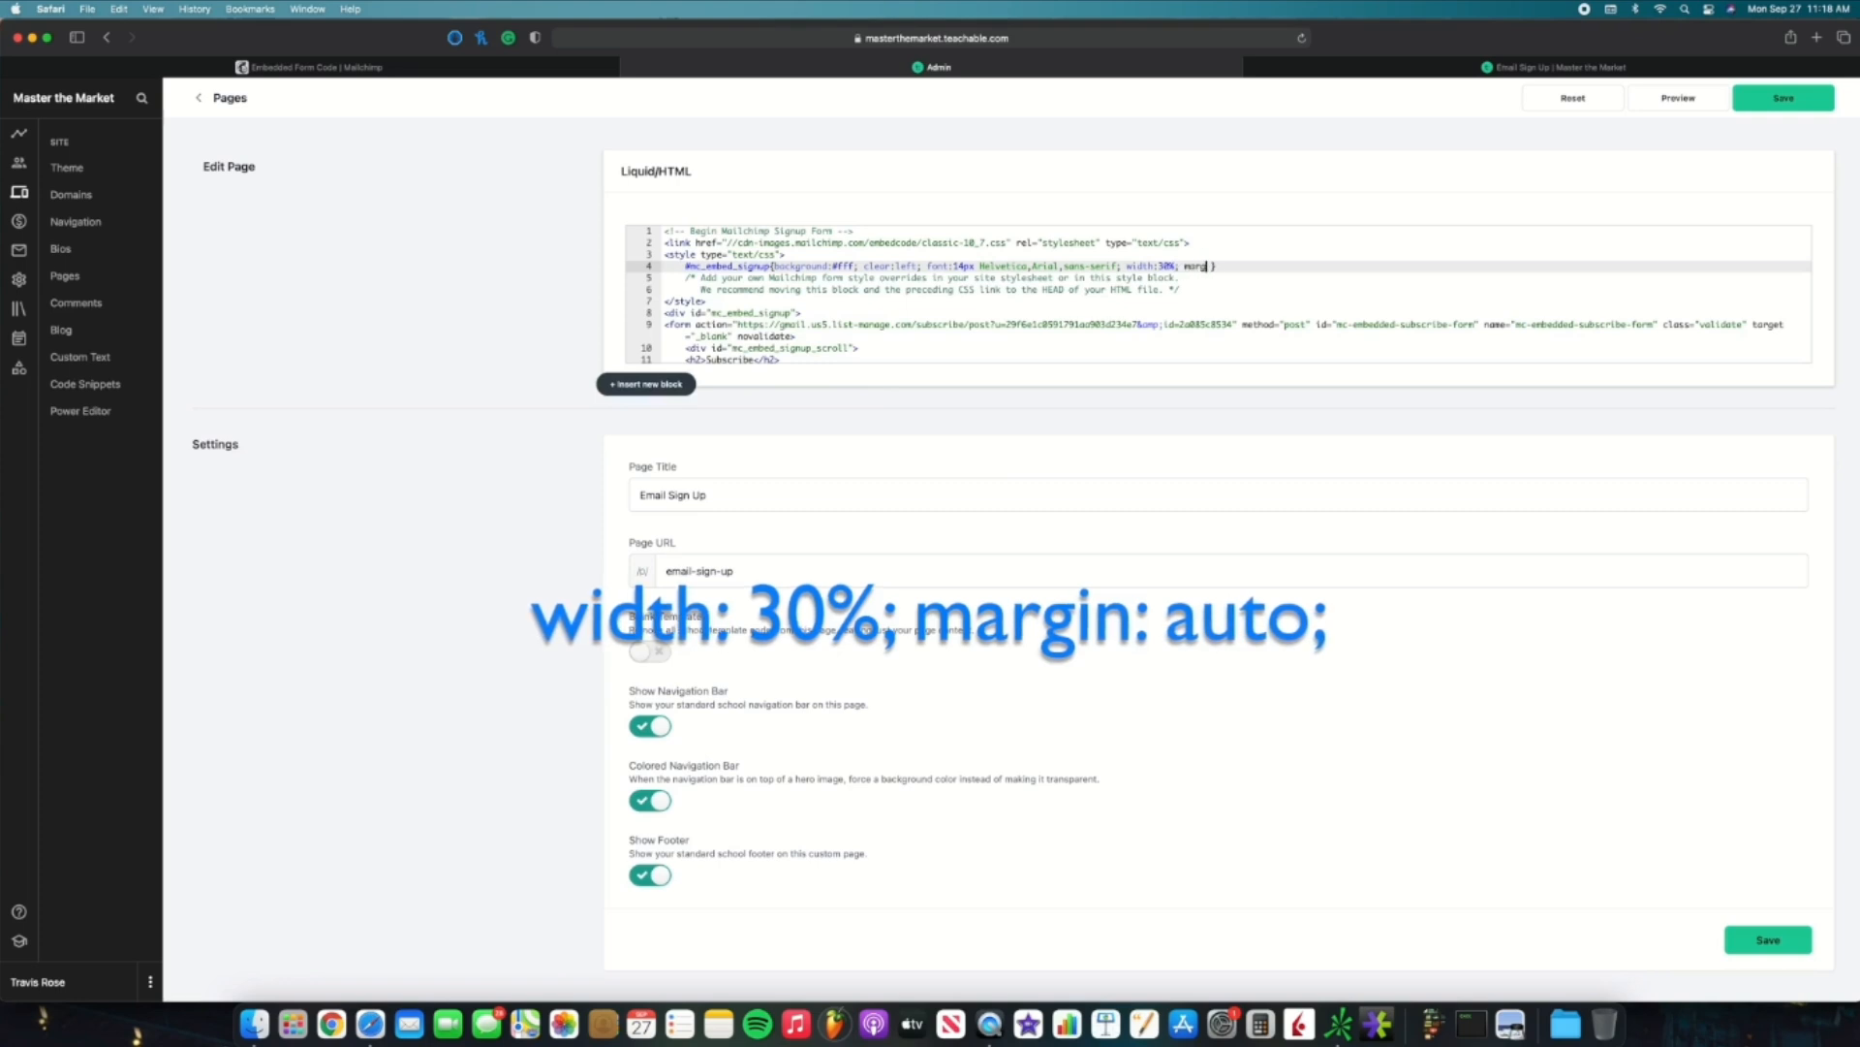
text(:auto)
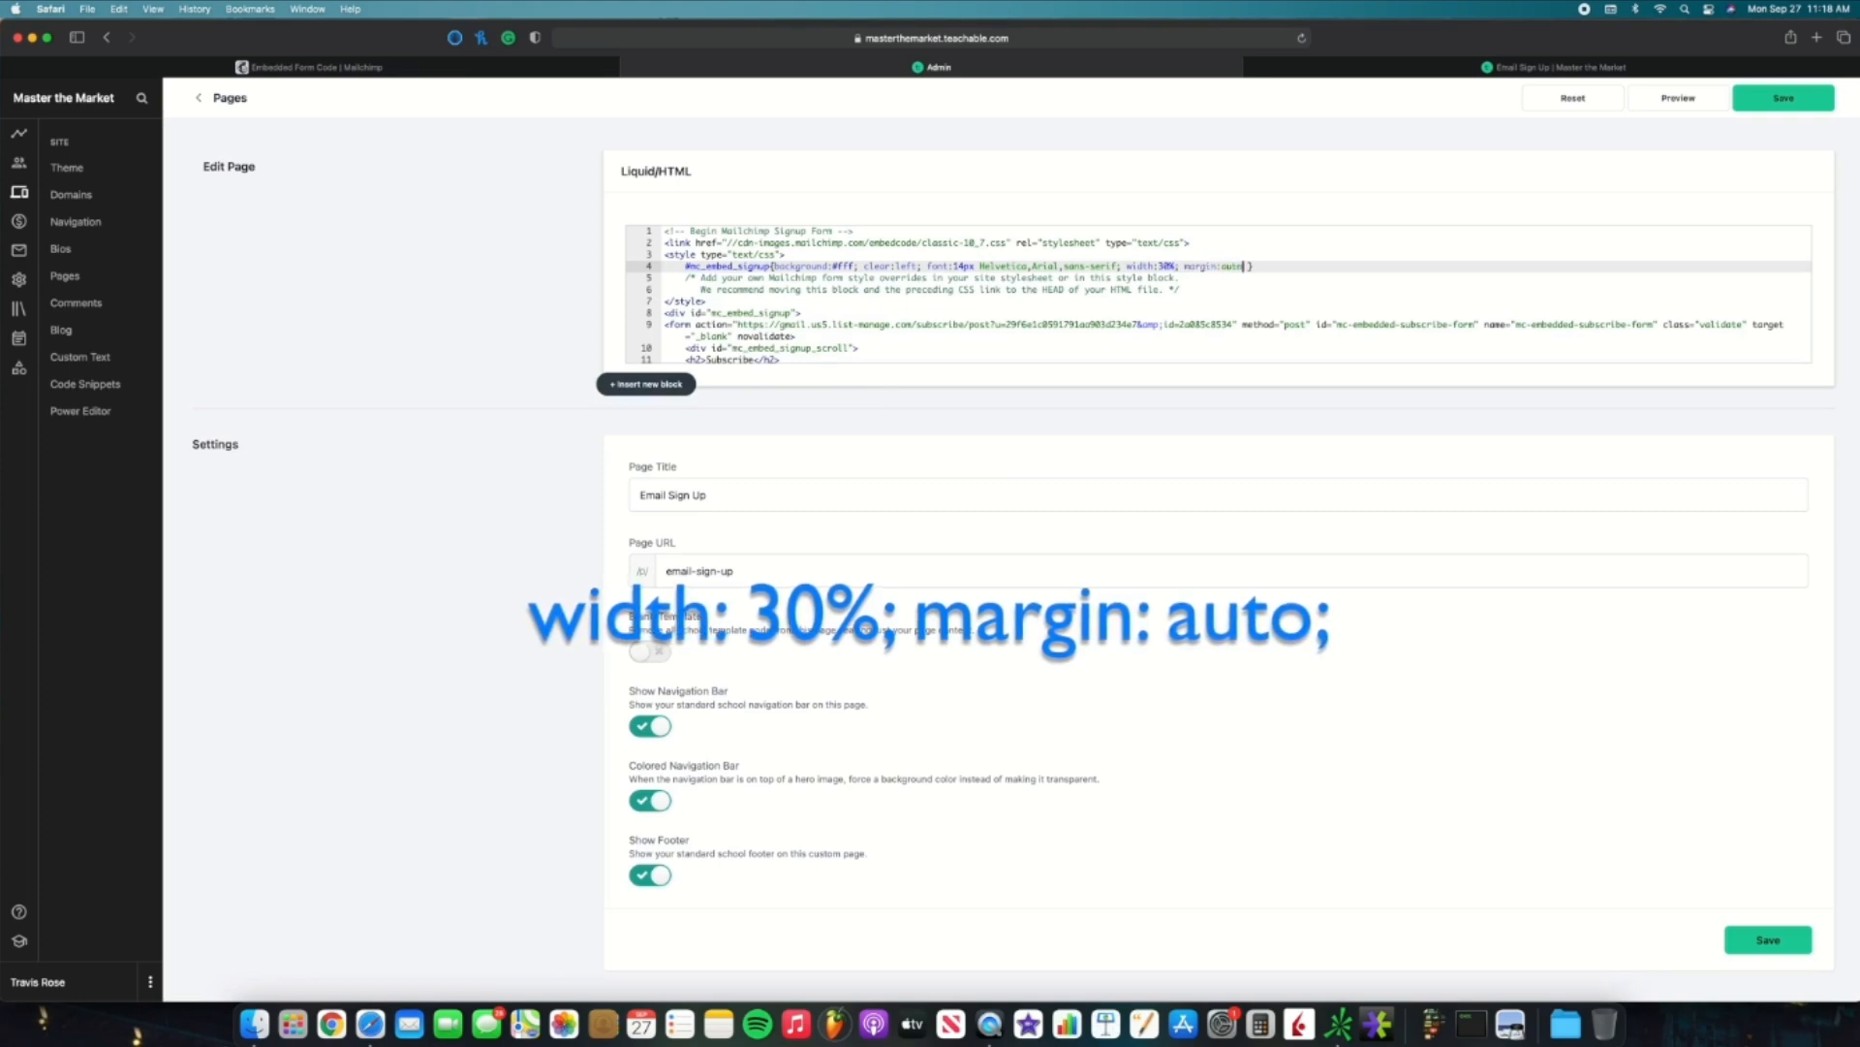
text(;)
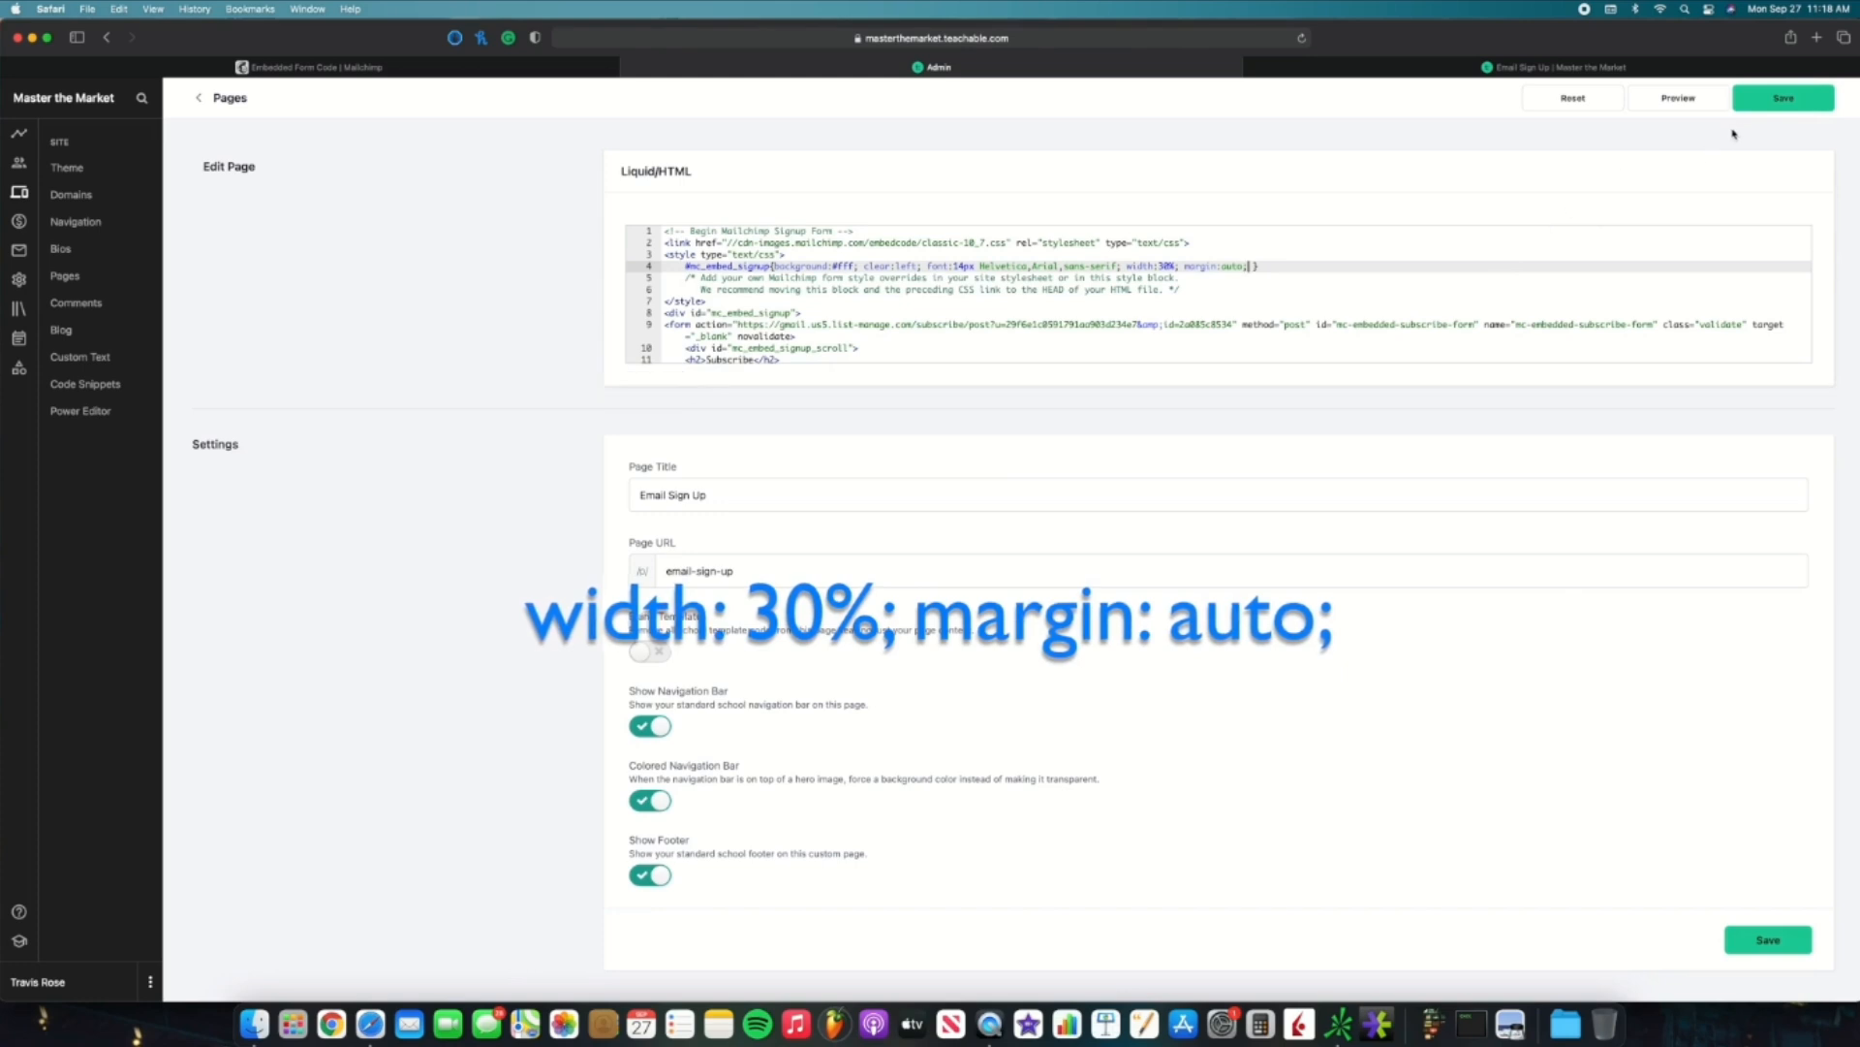
Step: Save the page code and reload the live Email Sign Up page to see the centred form
click(1774, 104)
click(1528, 68)
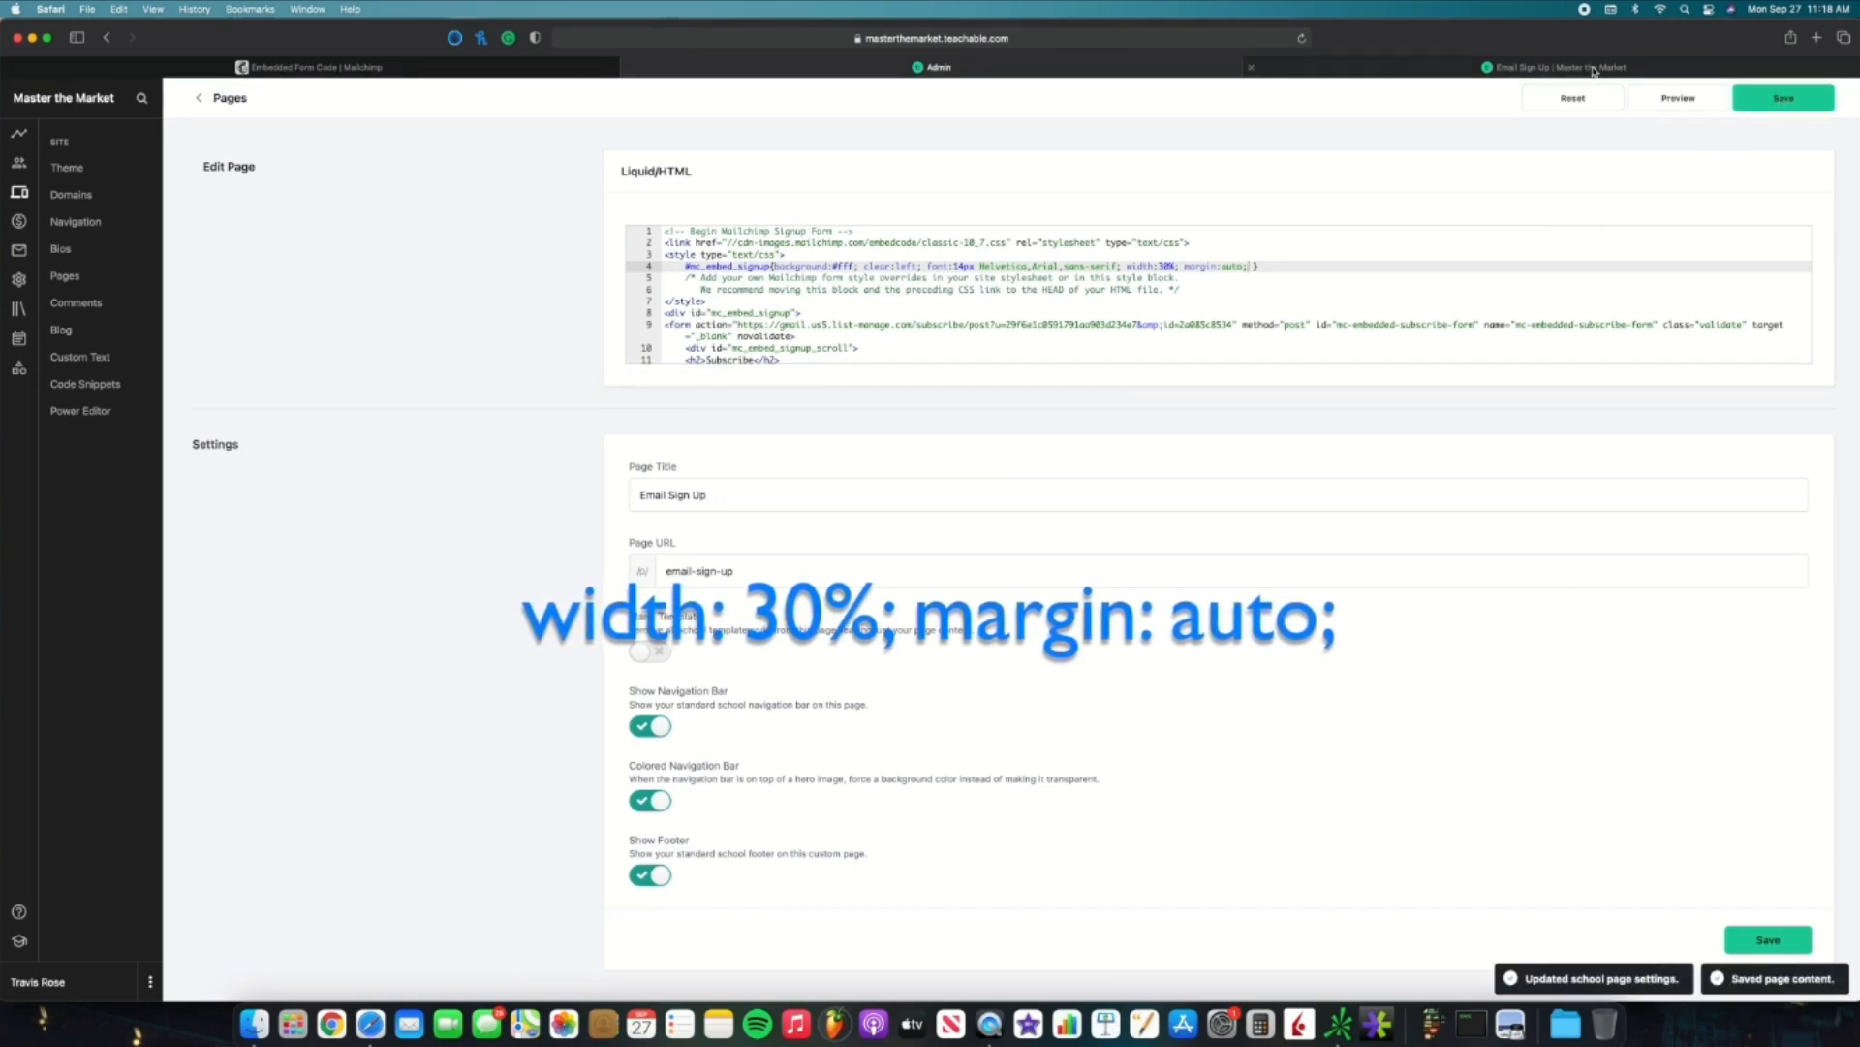
click(1302, 38)
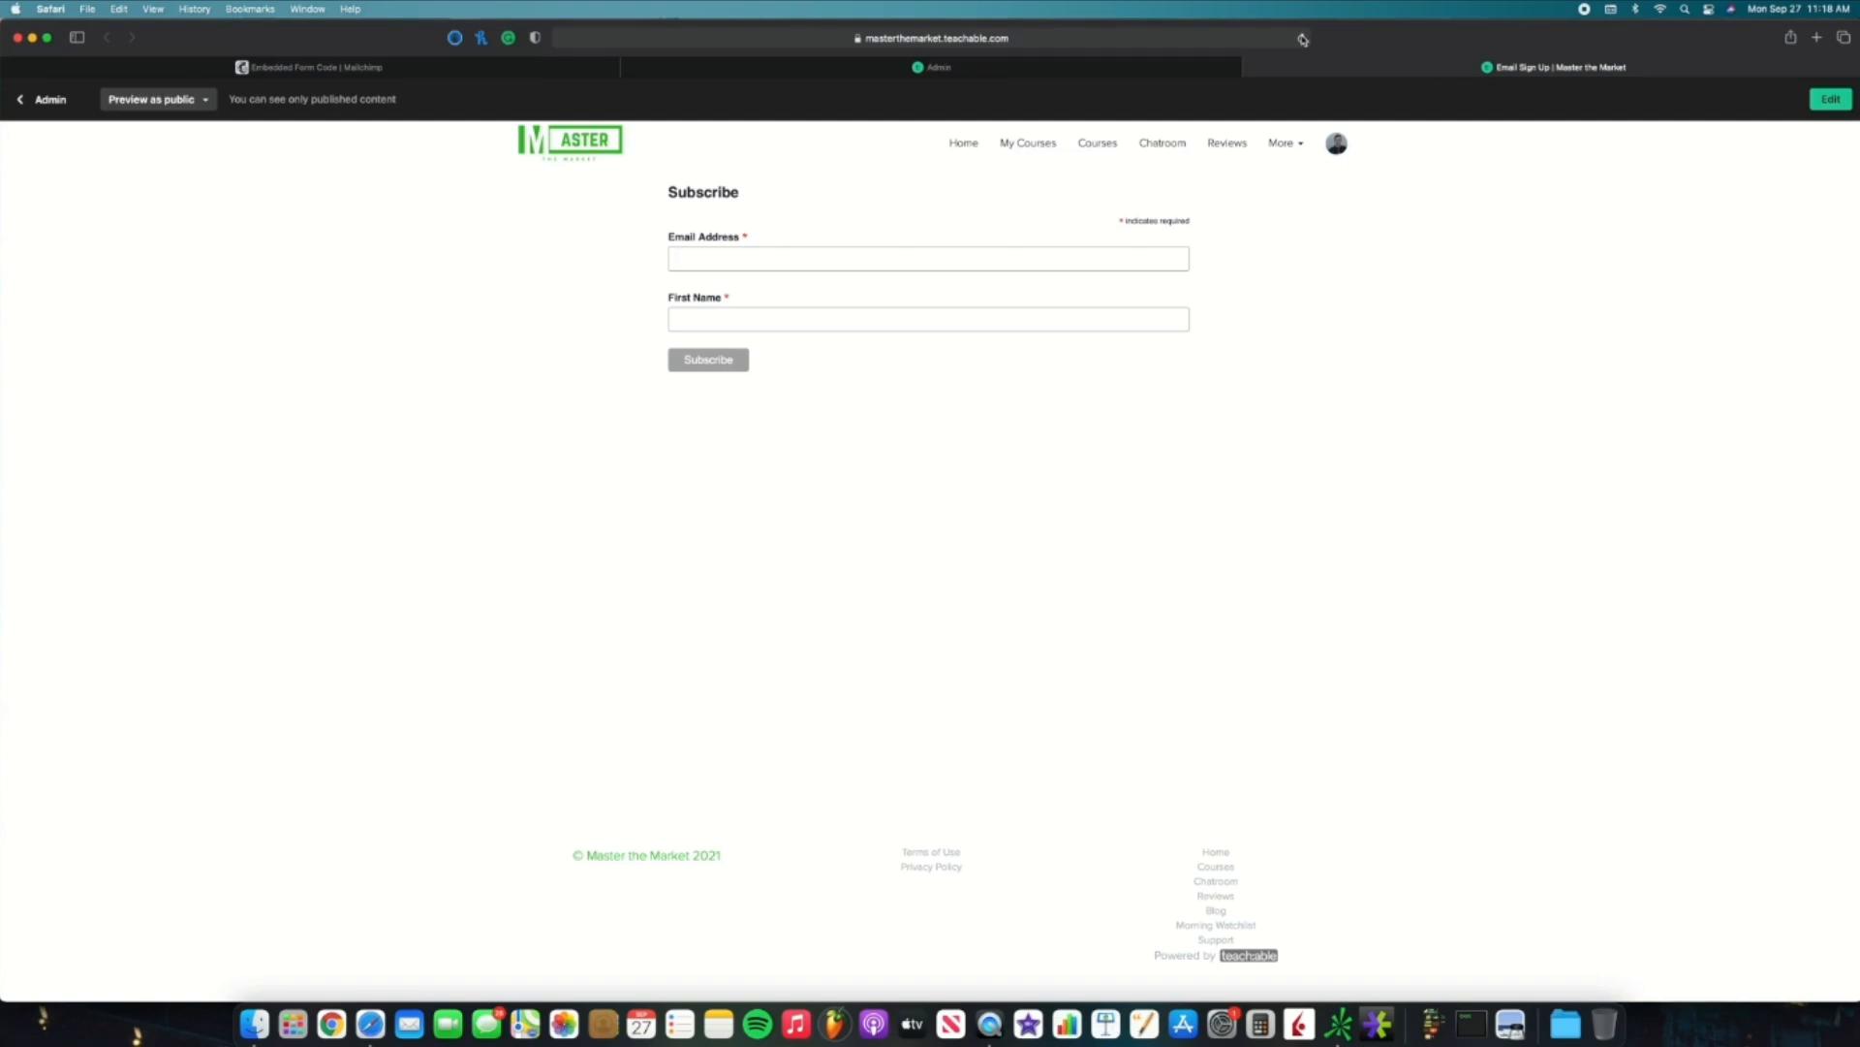
Step: Submit a test signup on the Email Sign Up form with an email address and first name
click(1070, 68)
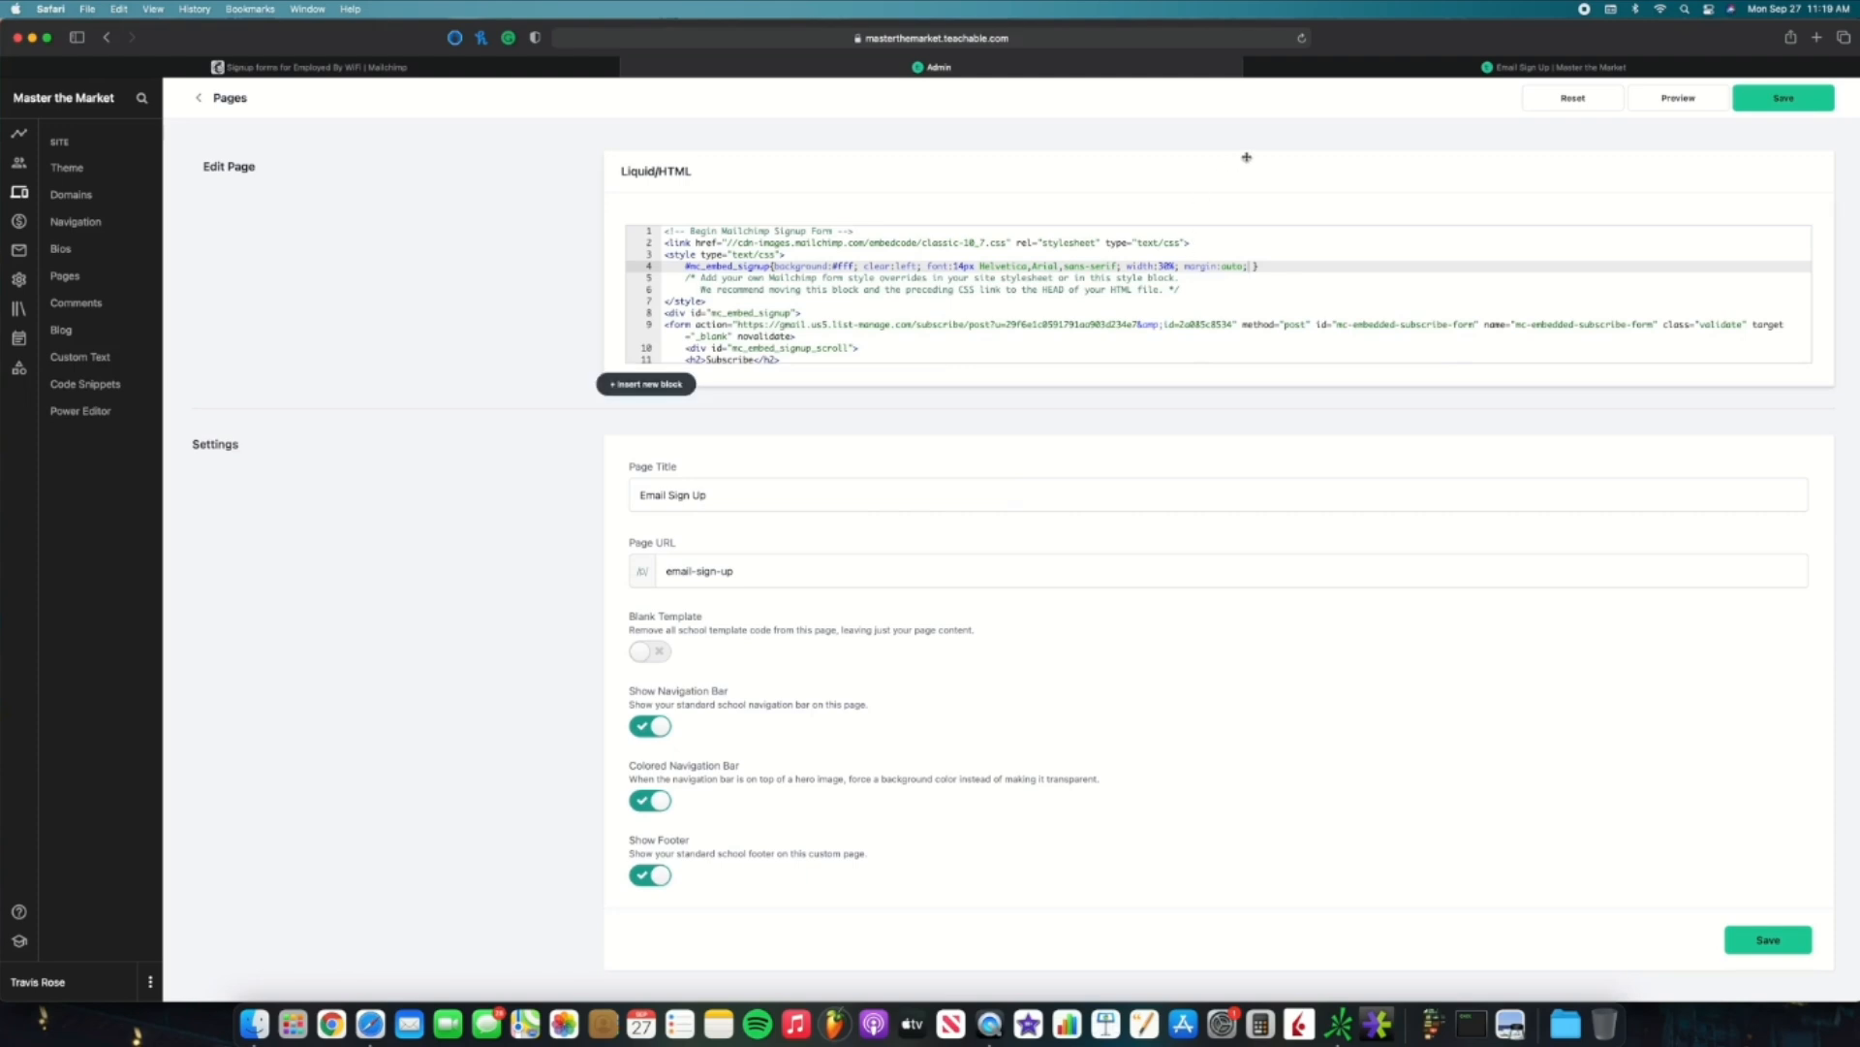
click(1425, 69)
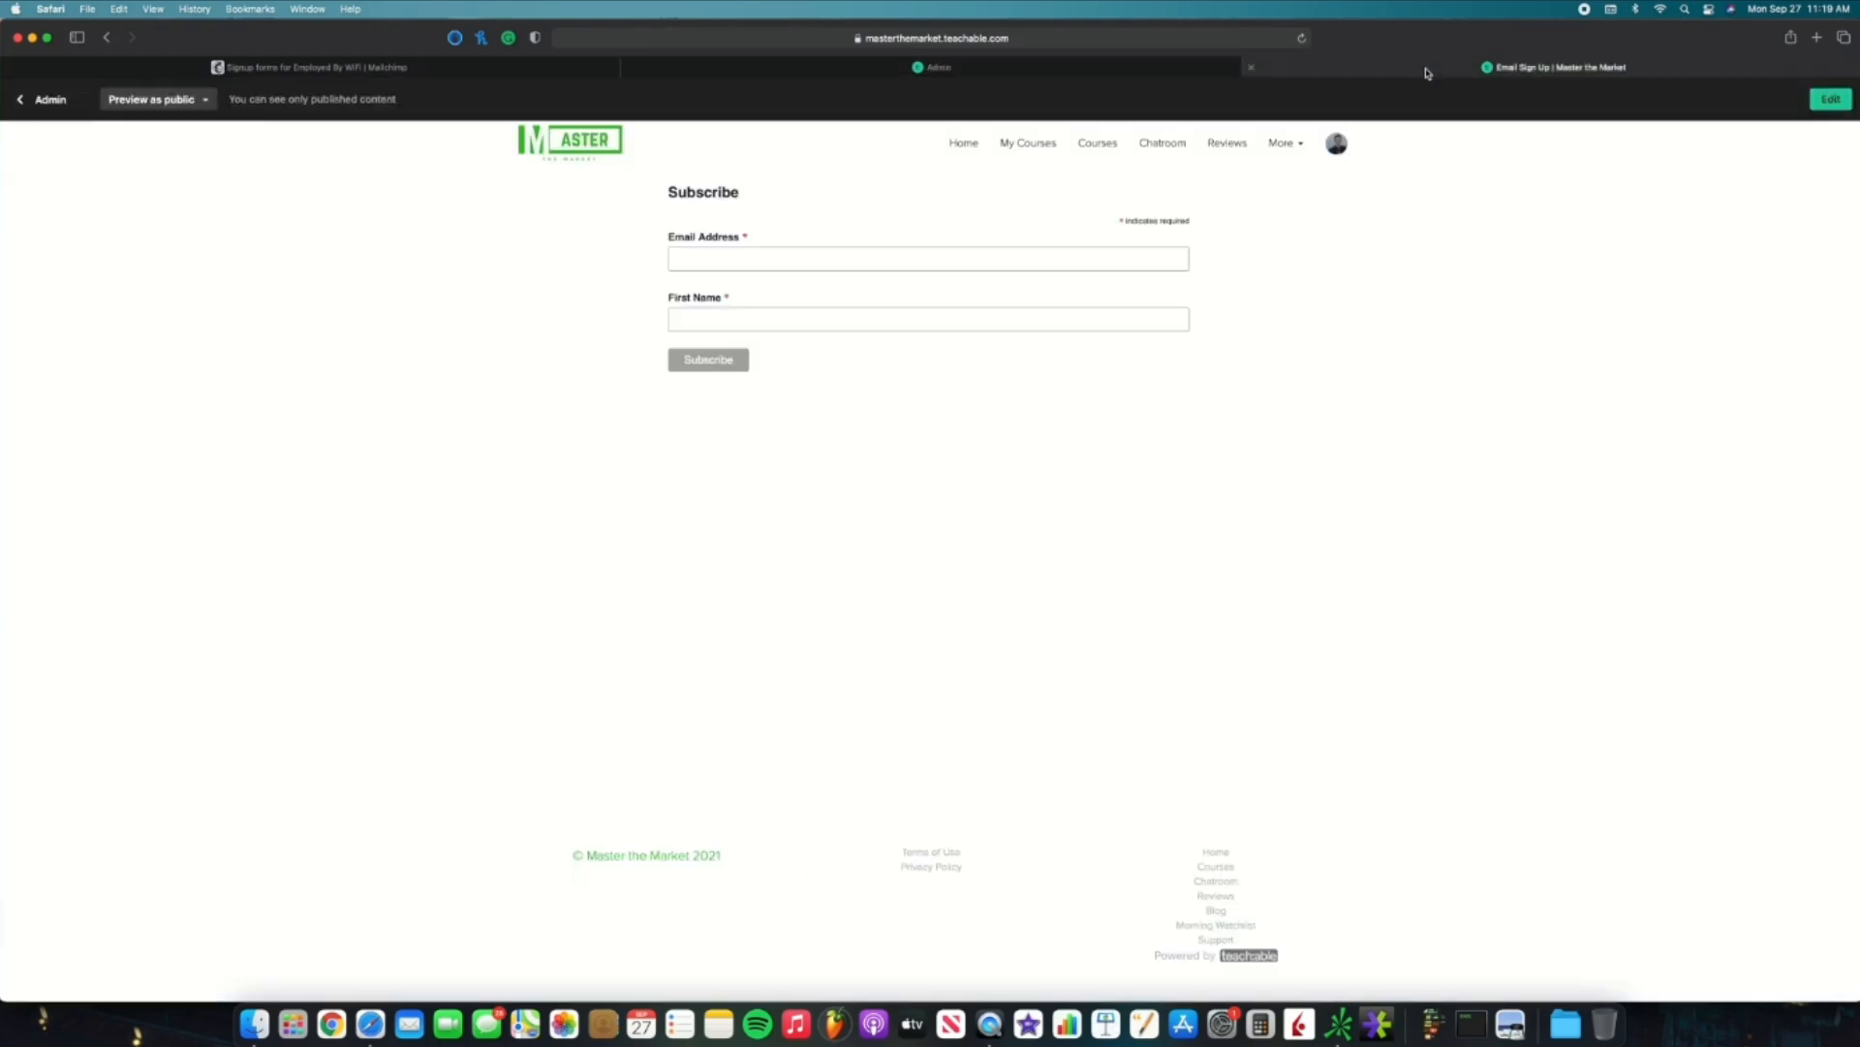
click(739, 263)
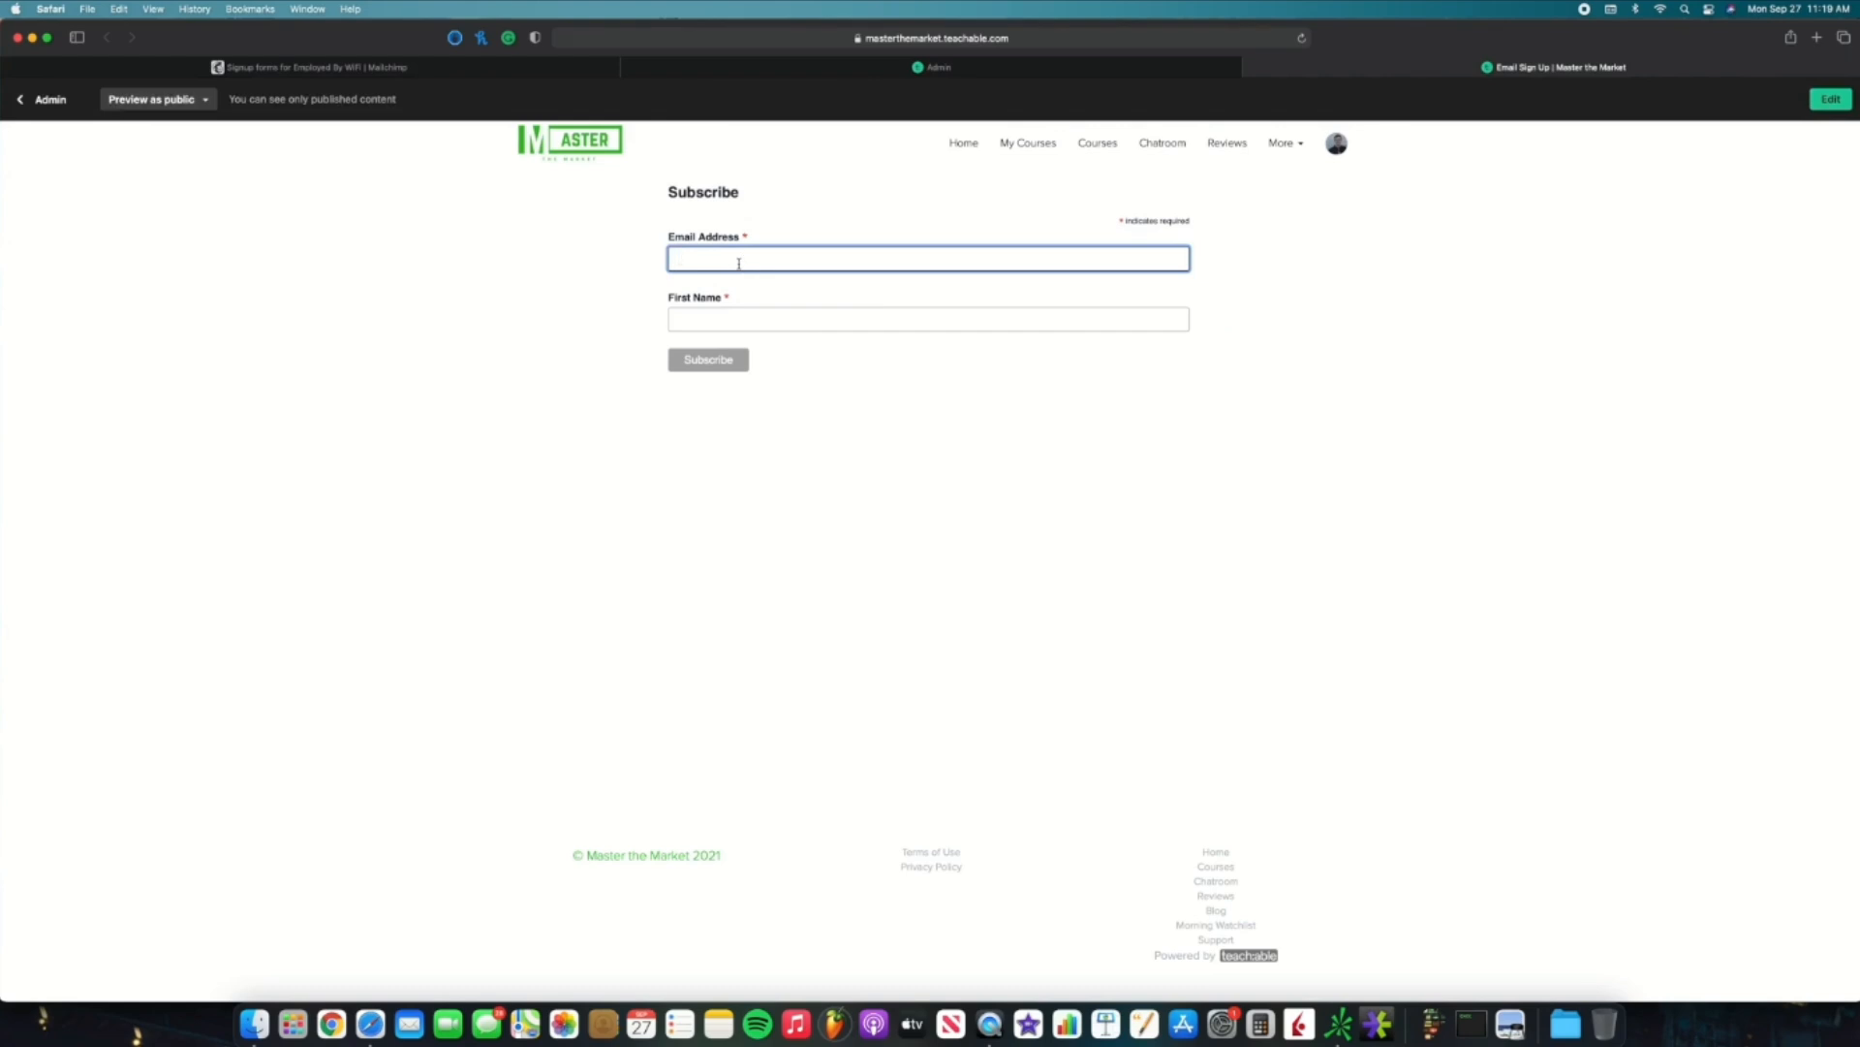
key(Tab)
text(Travis)
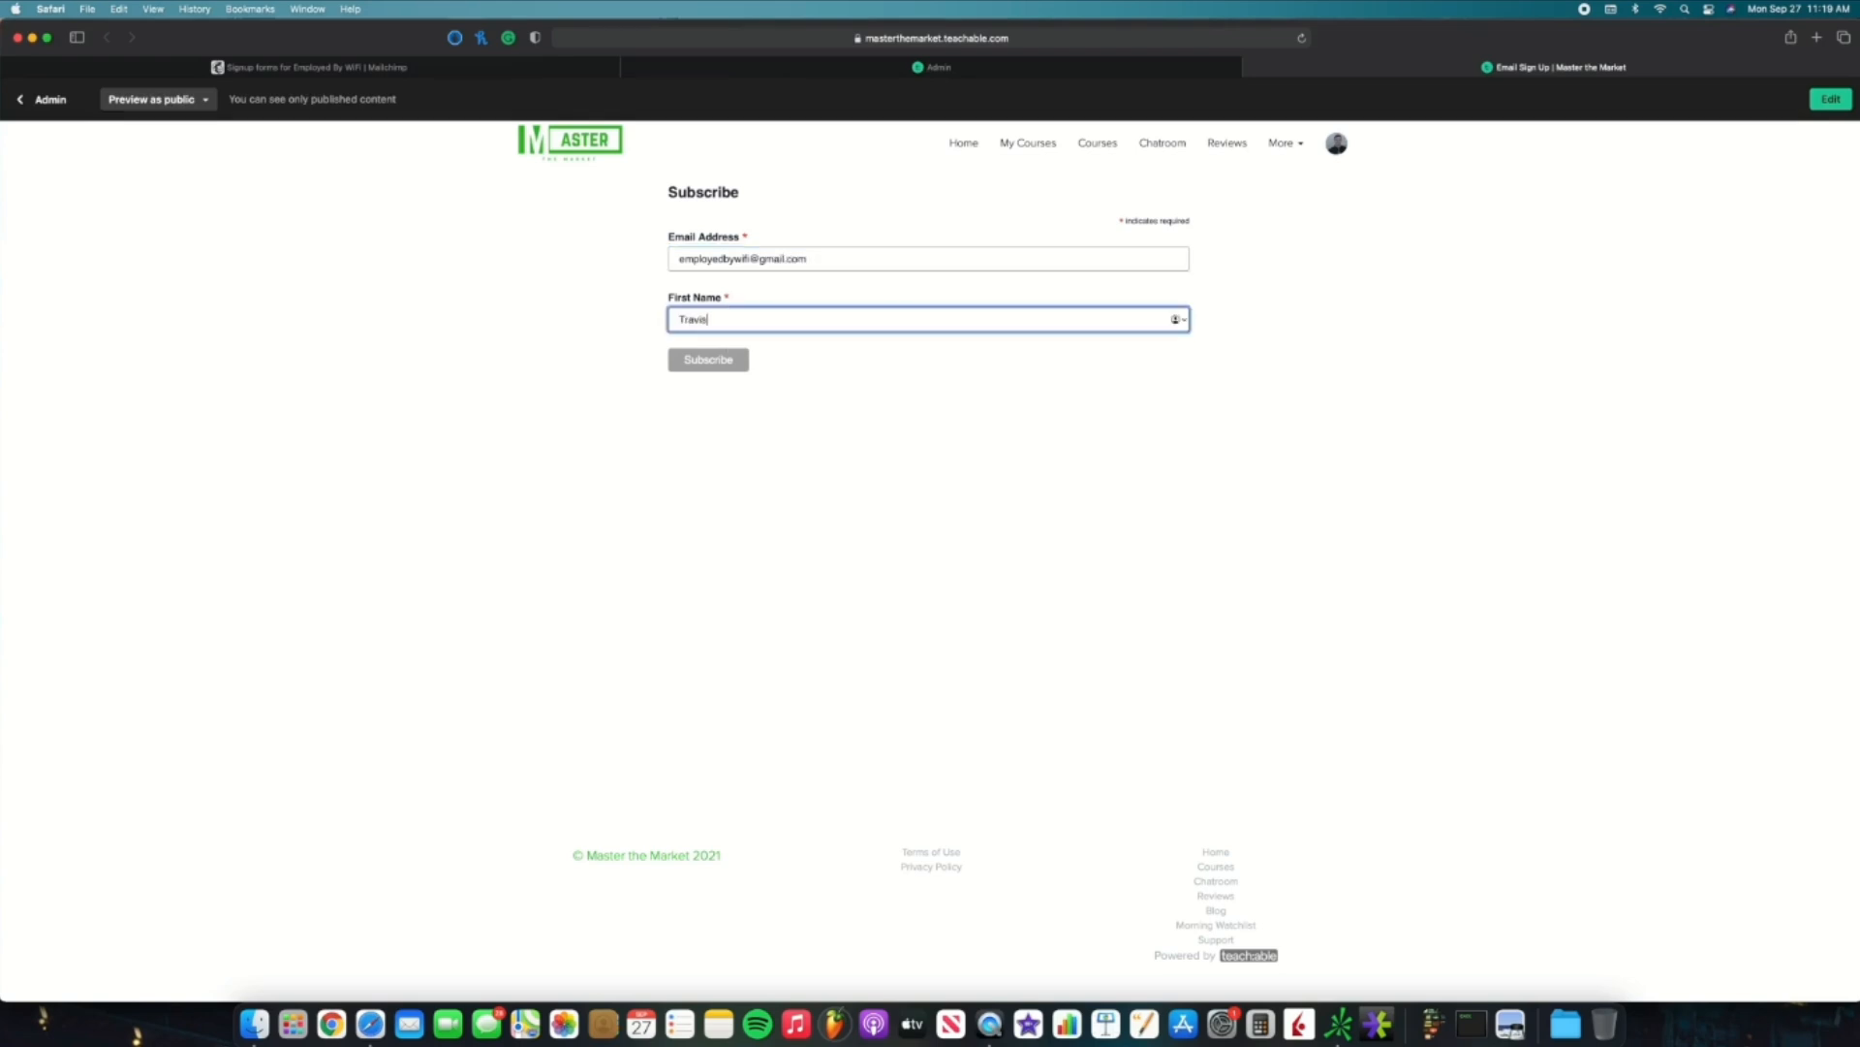
click(718, 364)
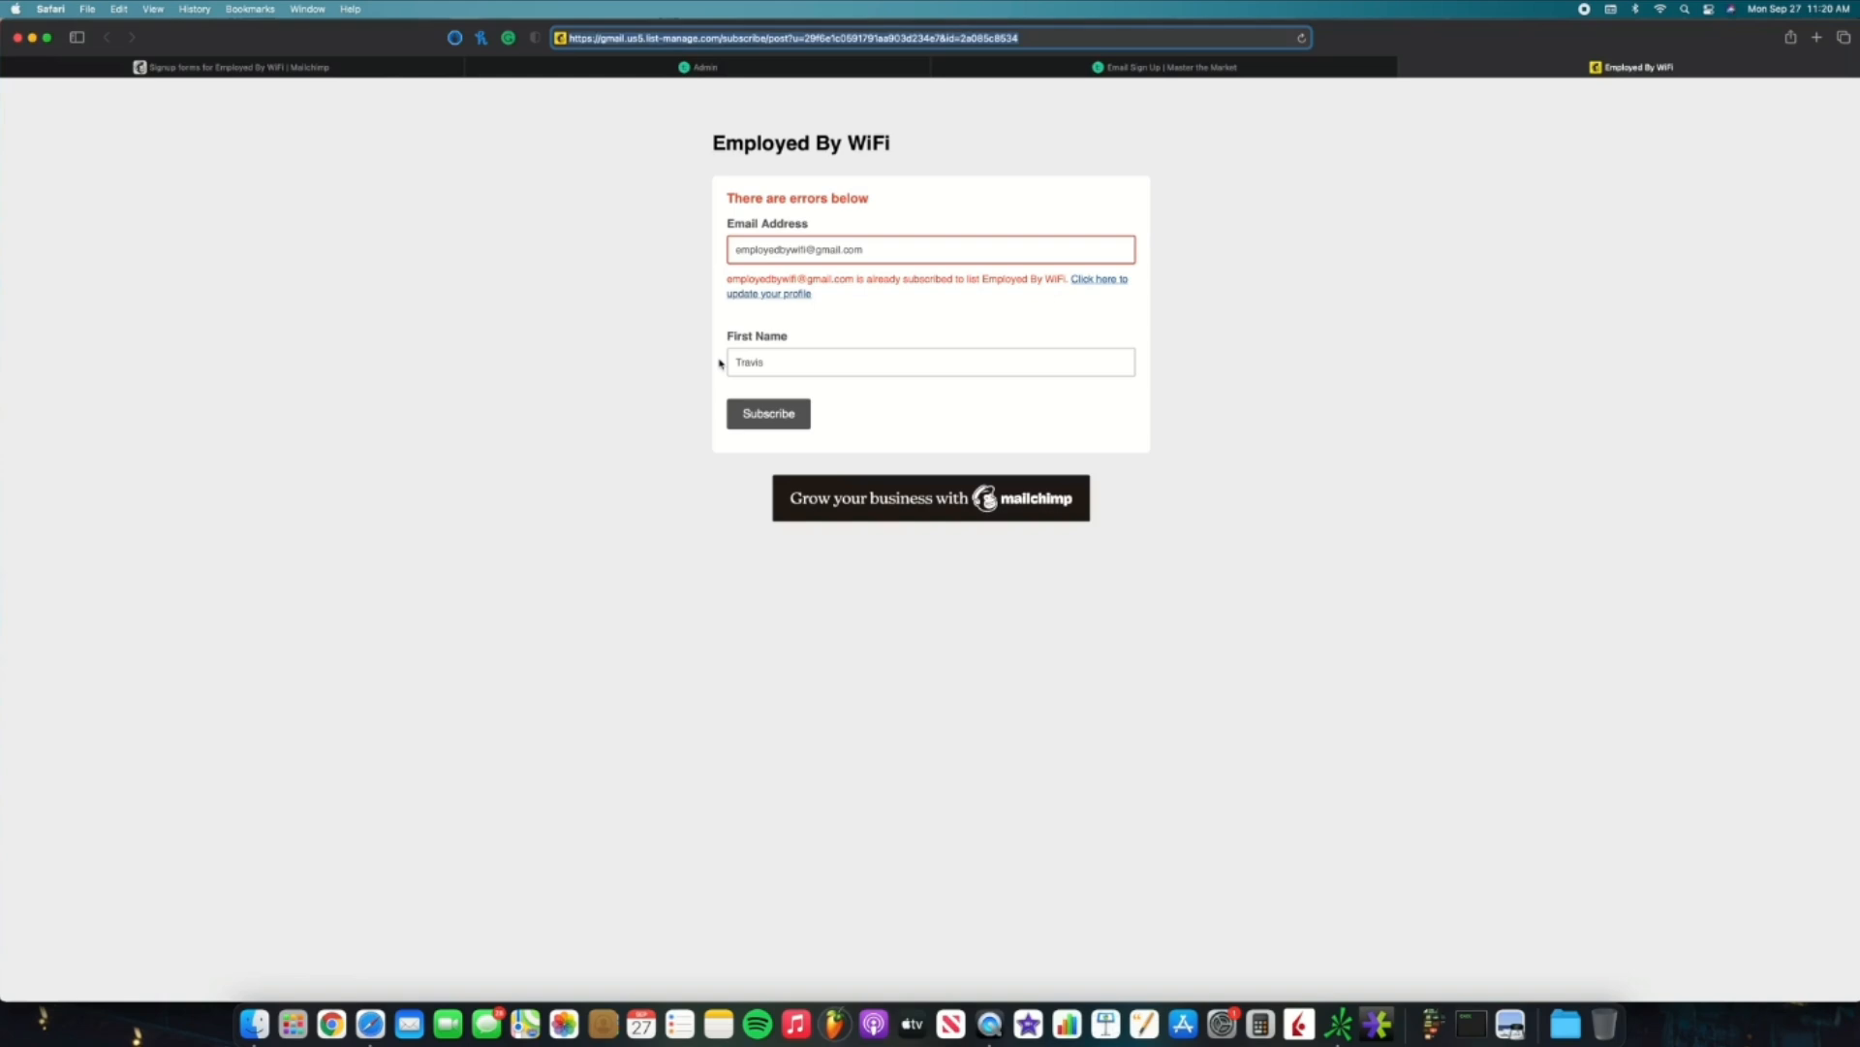
drag(878, 249, 736, 246)
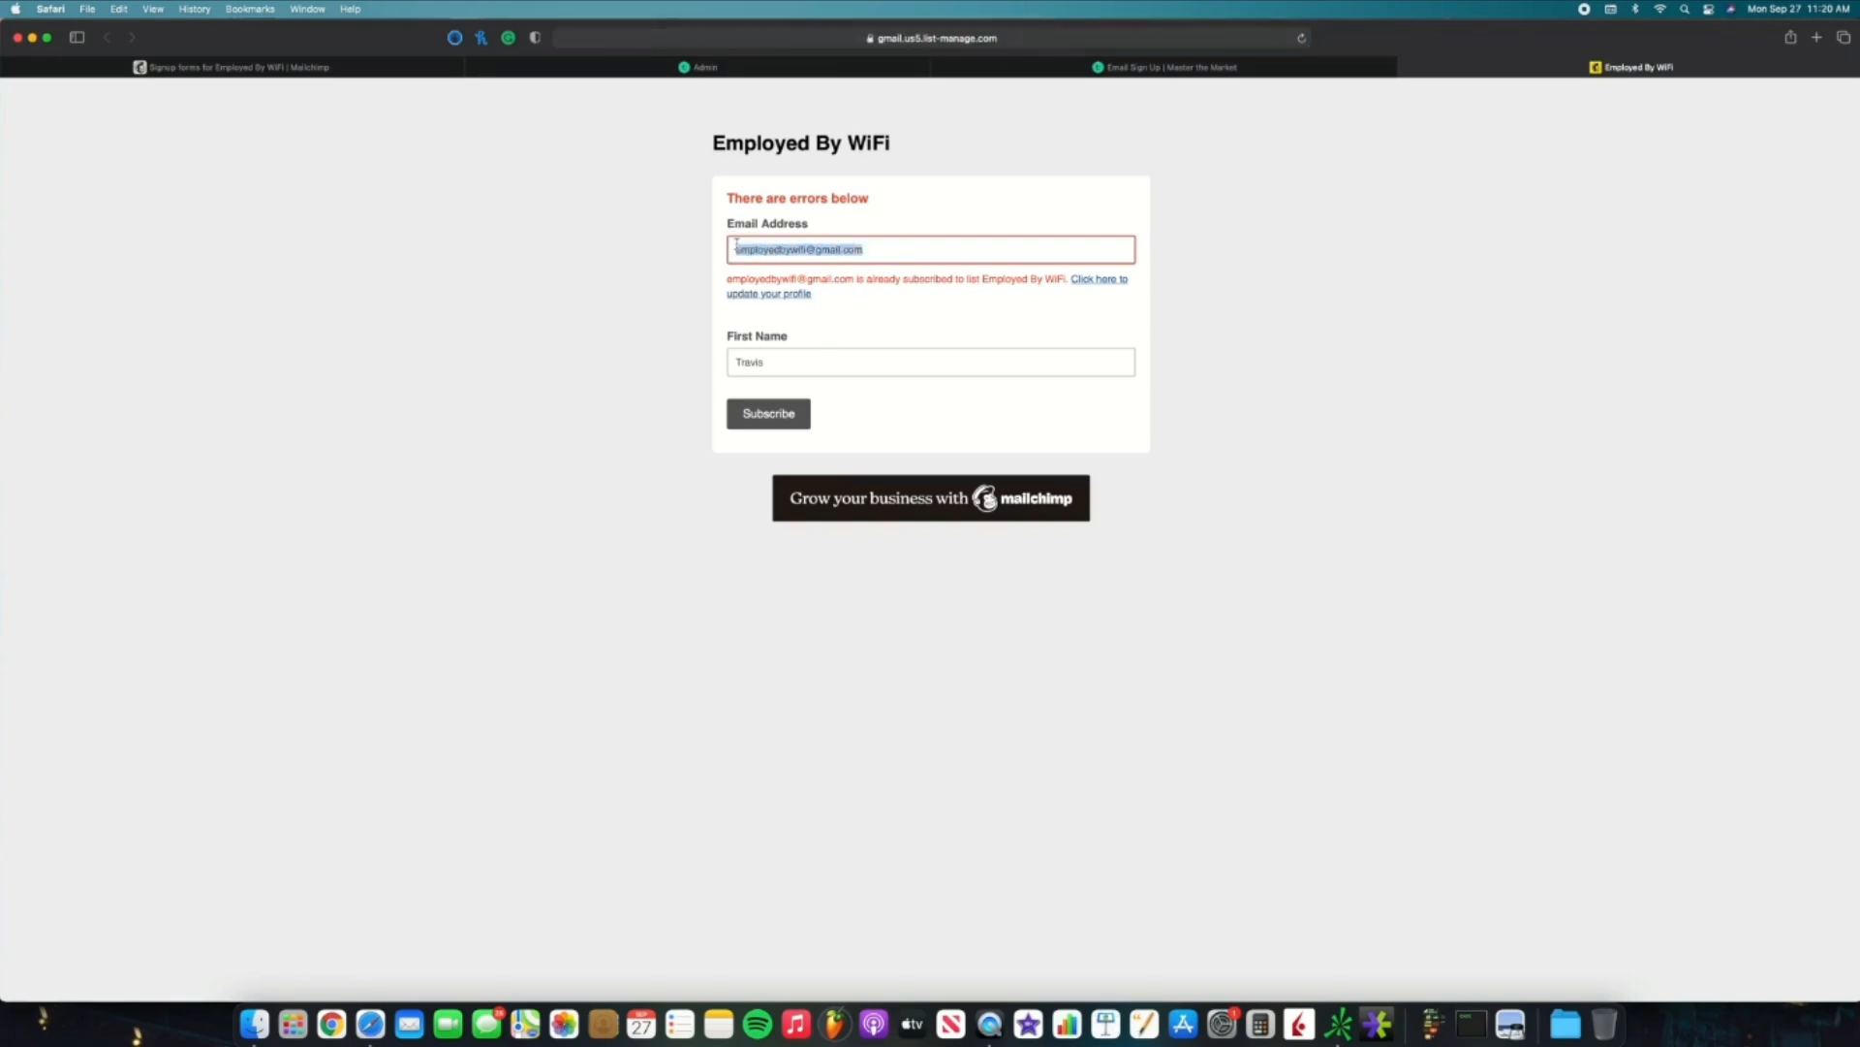
click(801, 249)
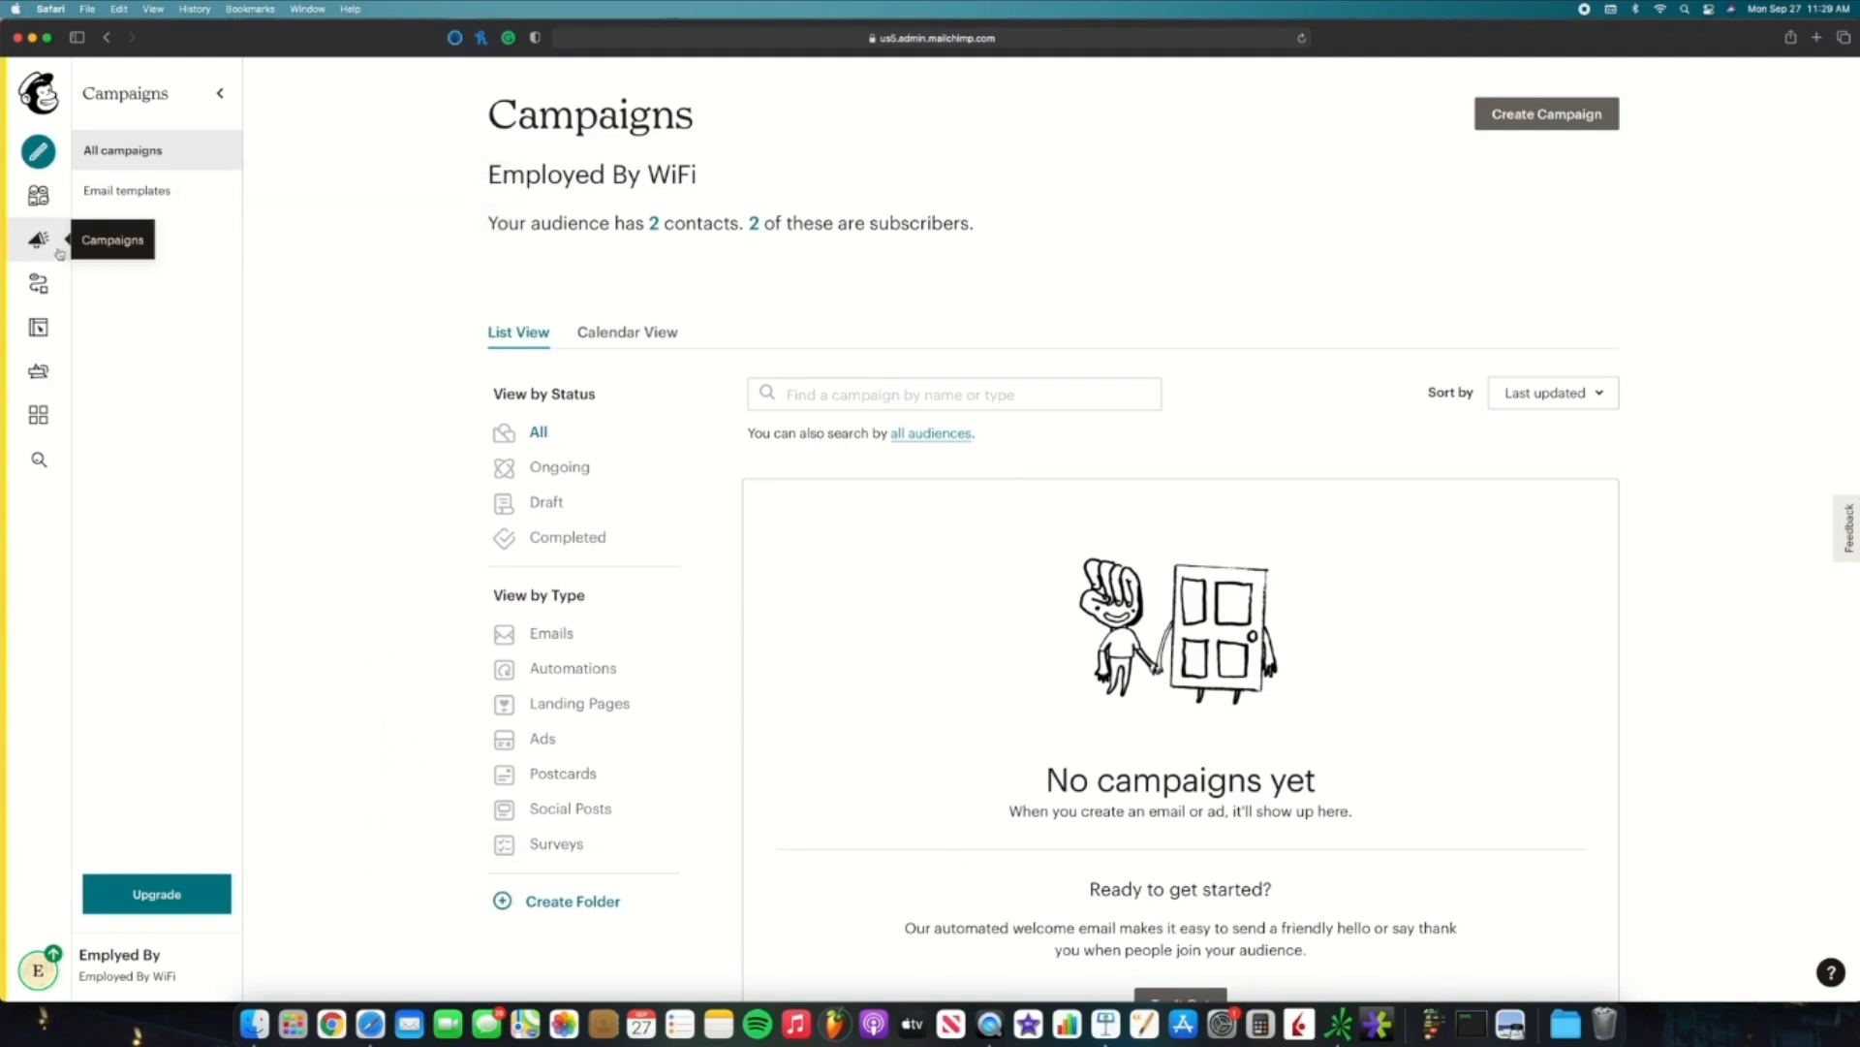
Step: Begin a new campaign with Create Campaign on the Employed By WiFi Campaigns page
click(1542, 126)
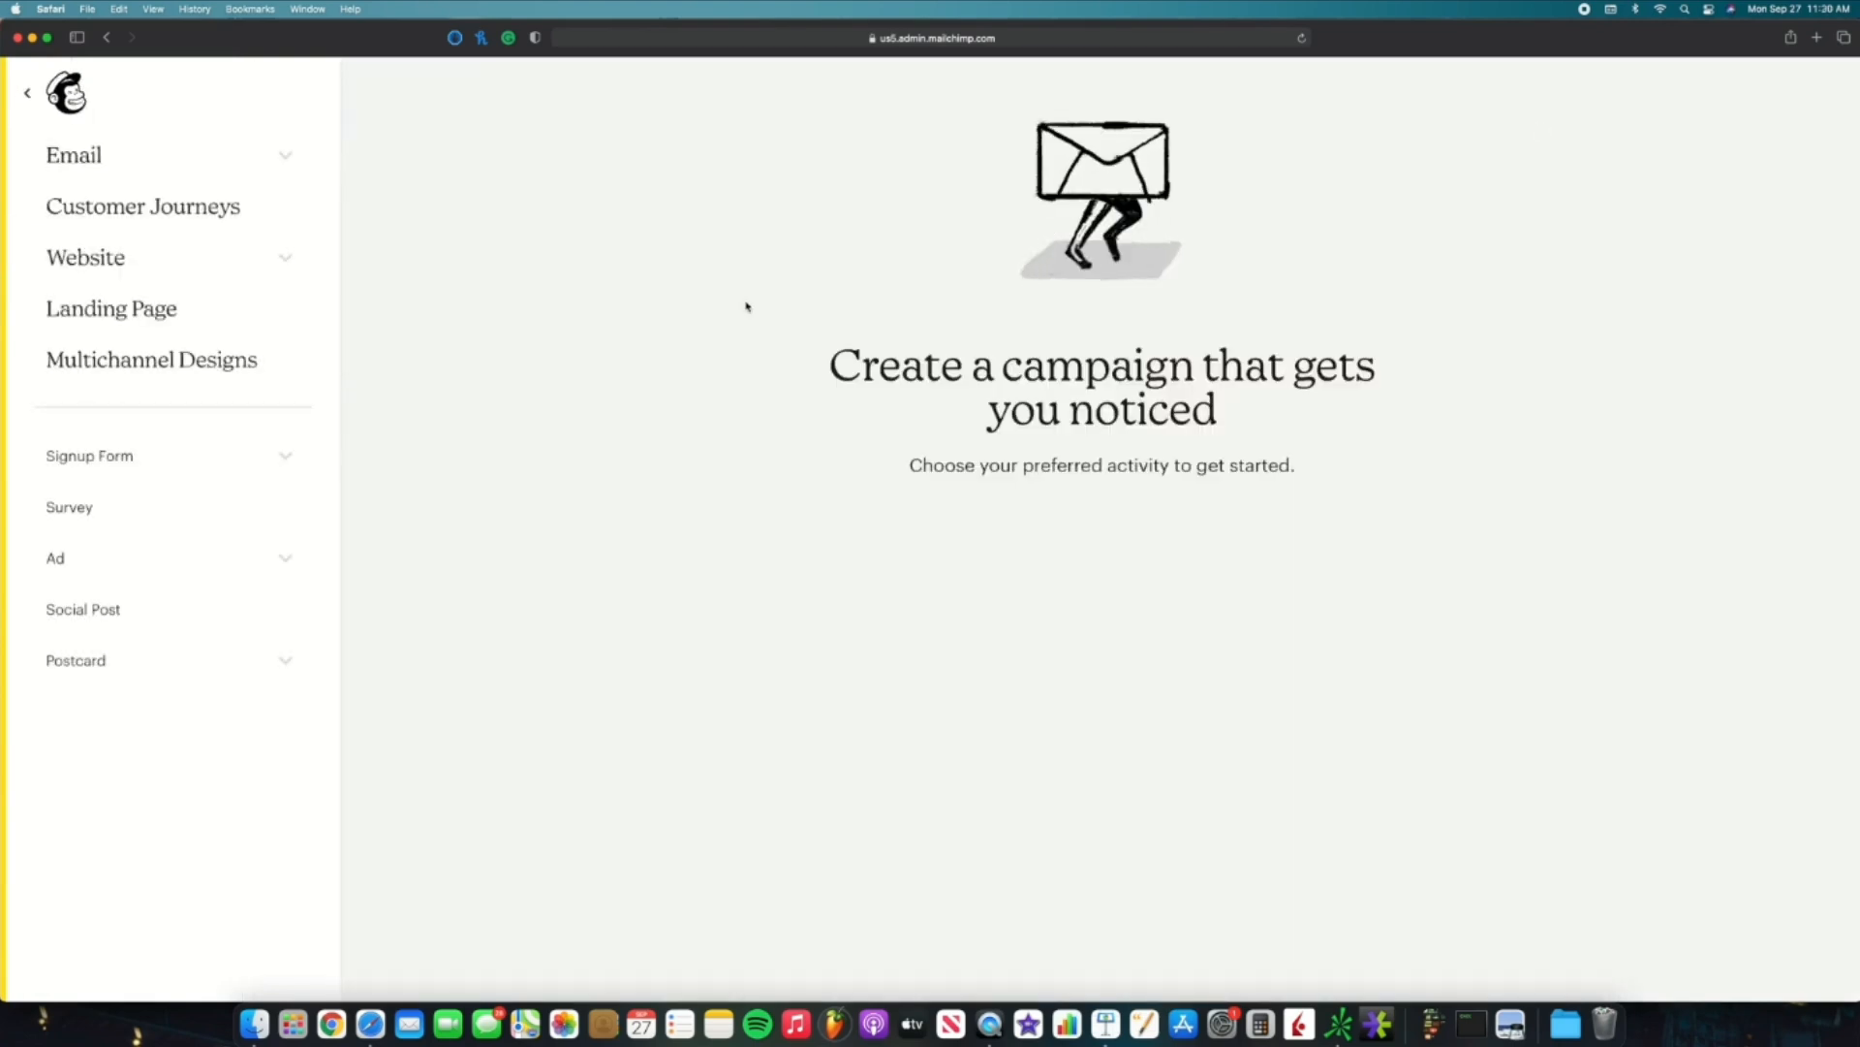
Step: Create a Regular email campaign named 'test'
click(286, 158)
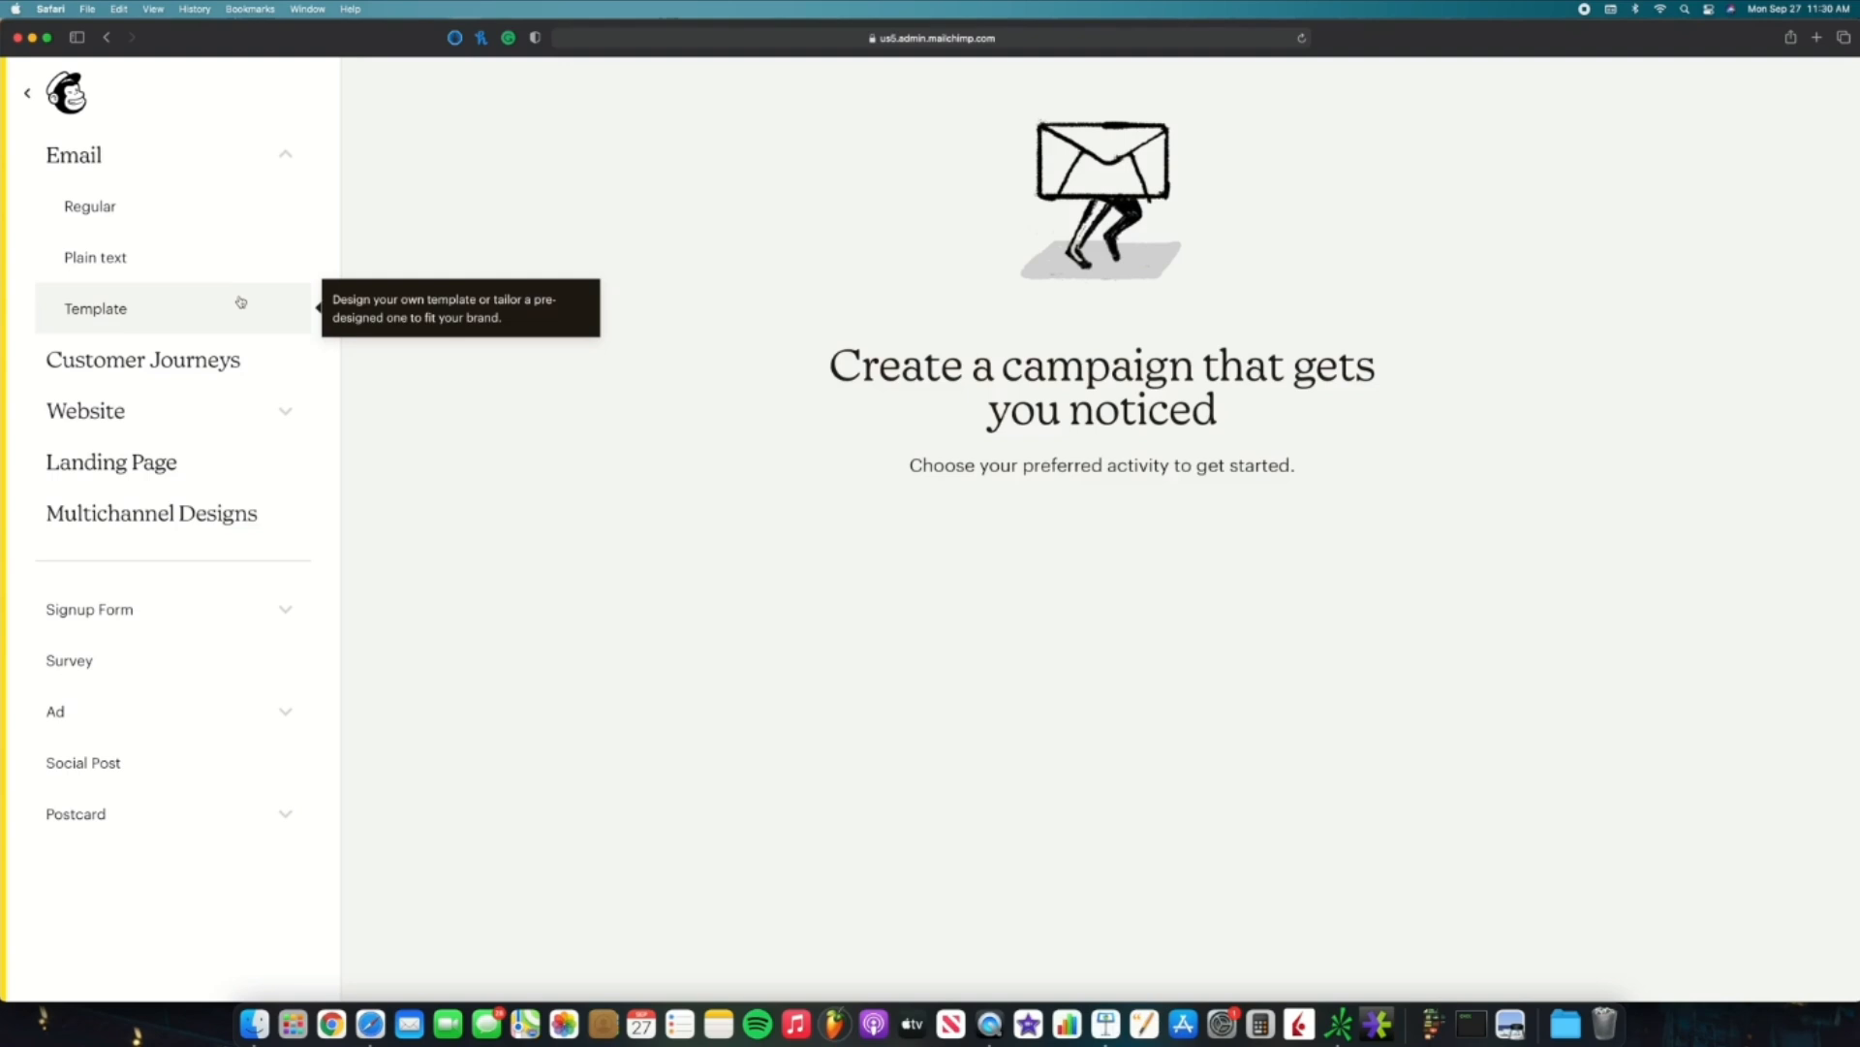
click(170, 205)
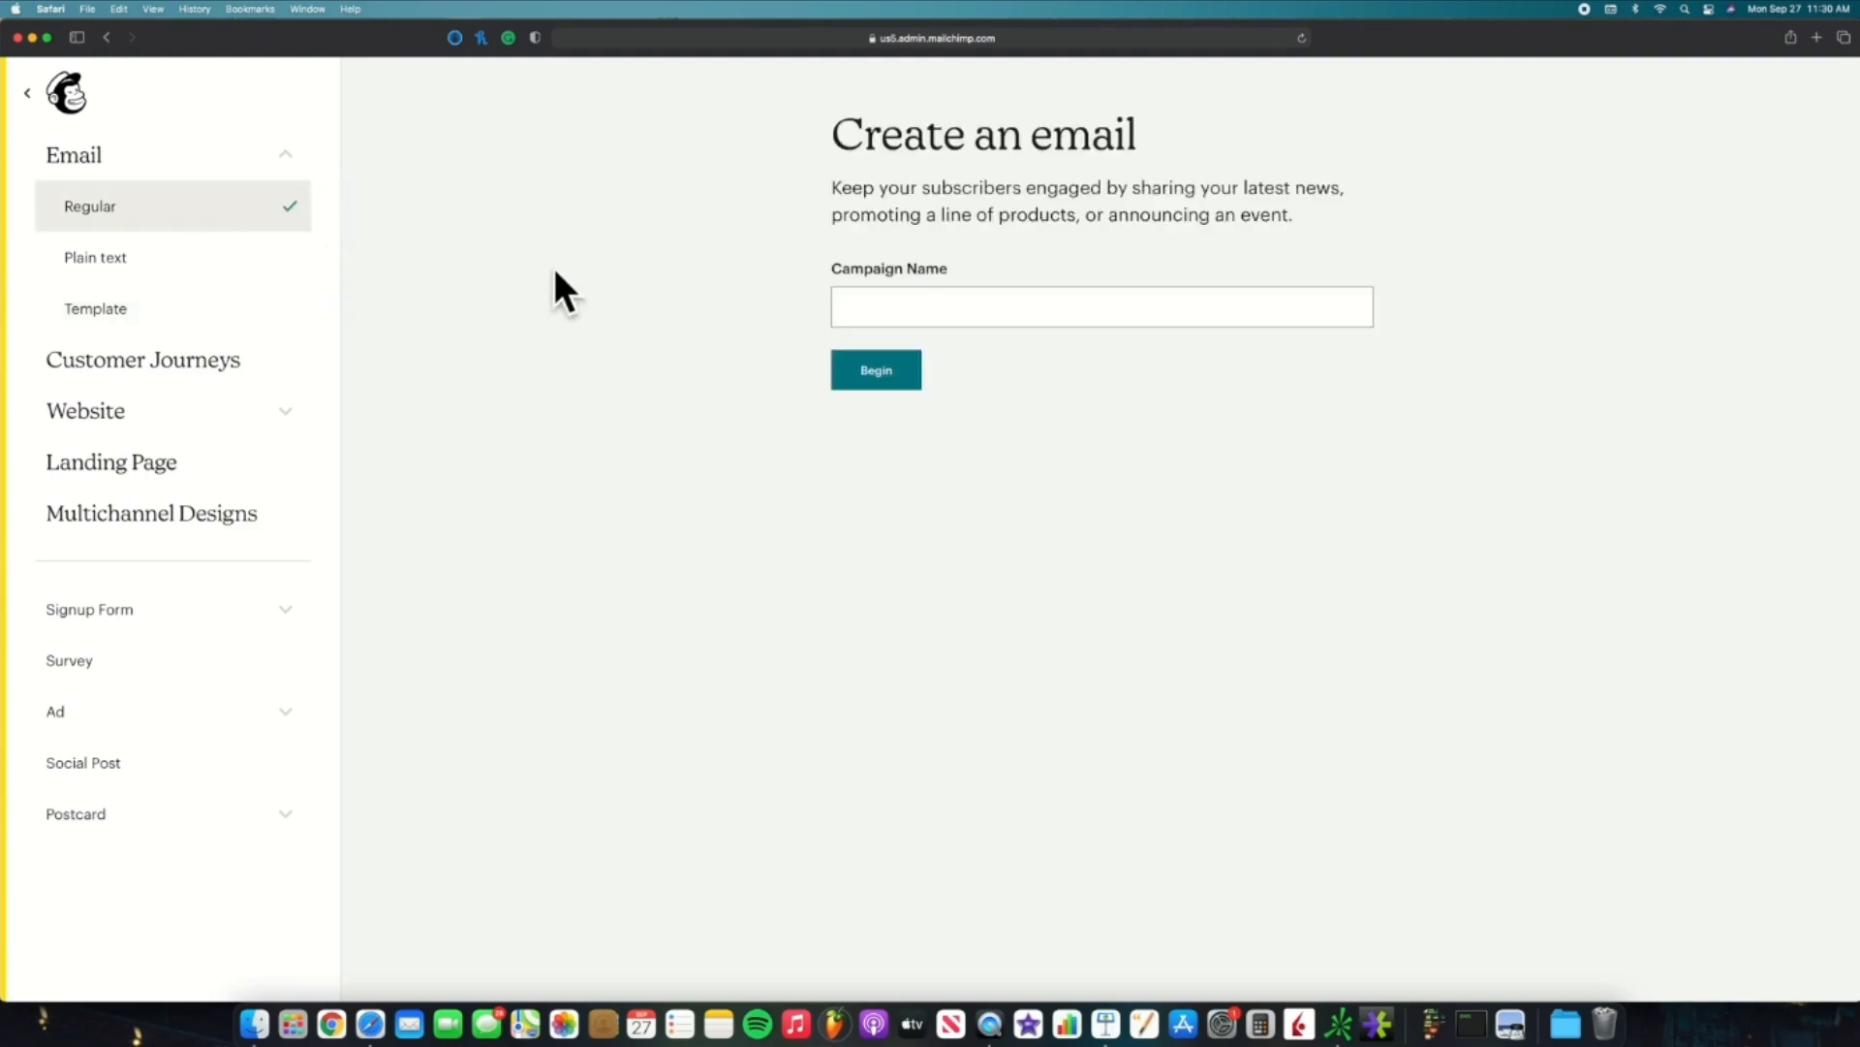
click(873, 299)
text(test)
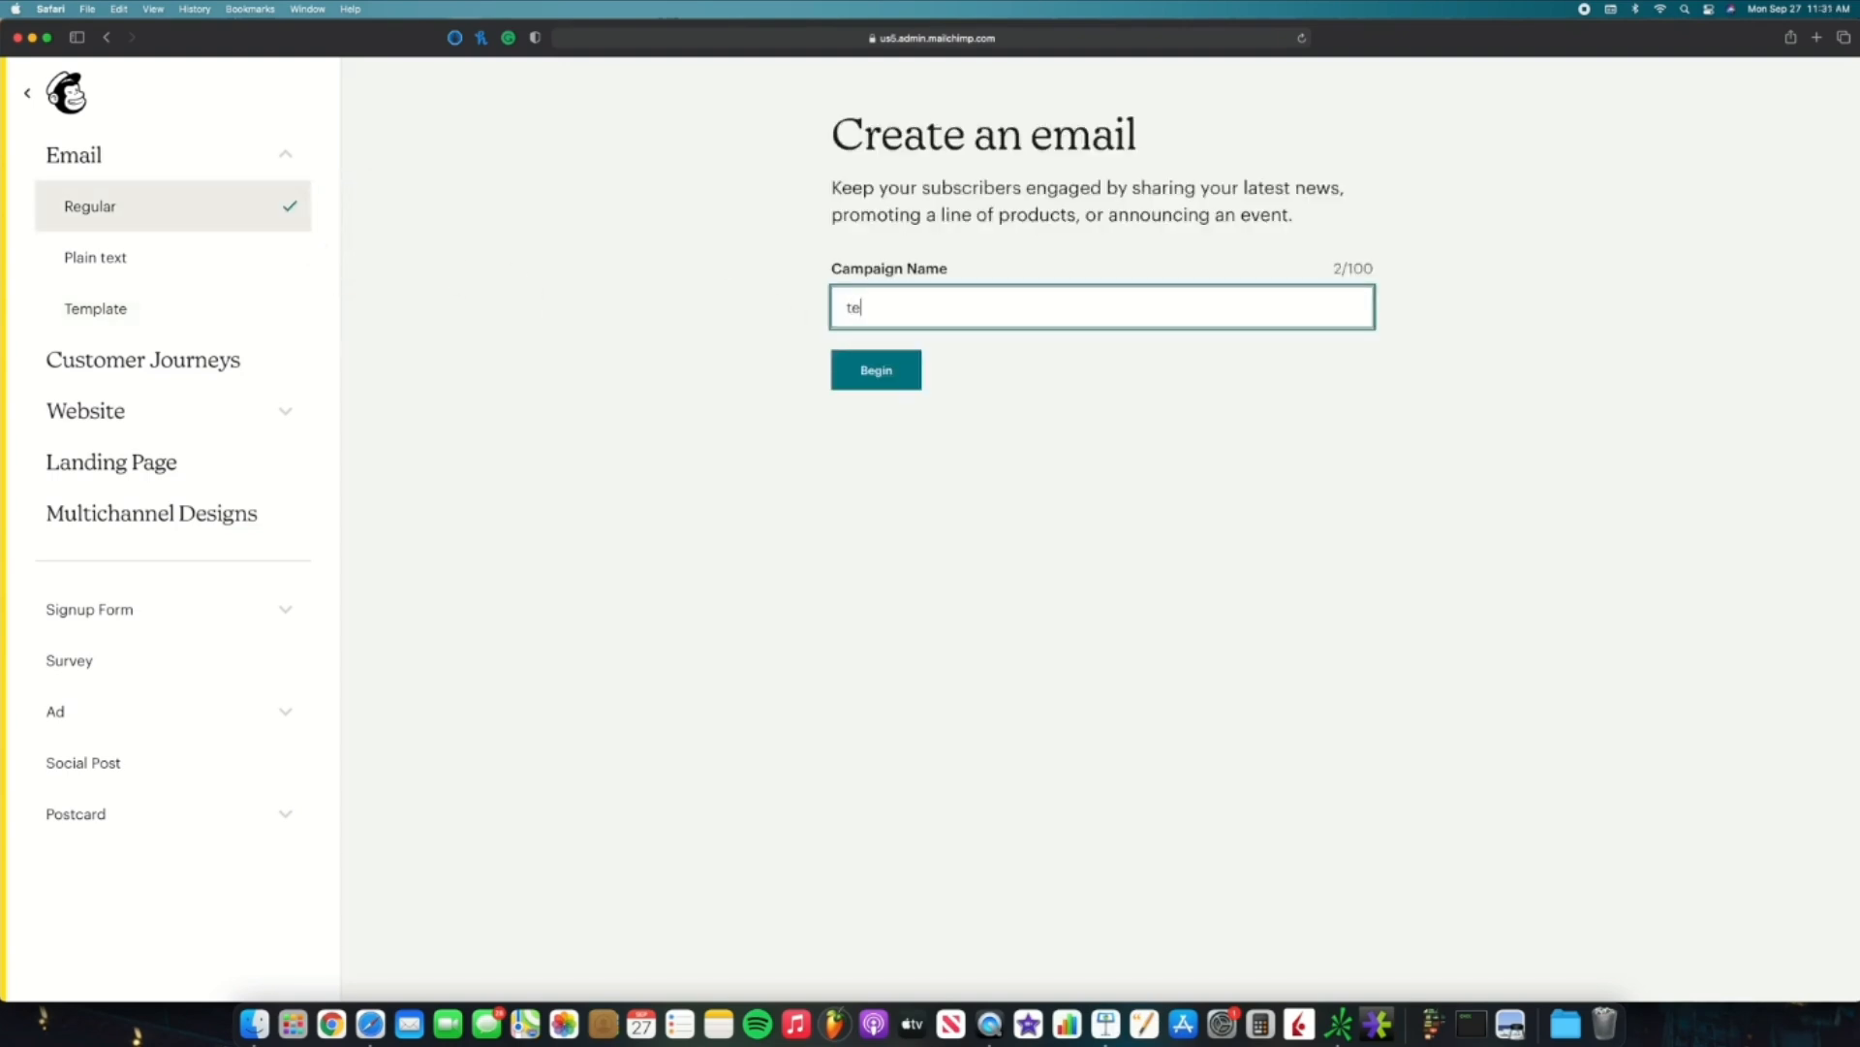
click(874, 372)
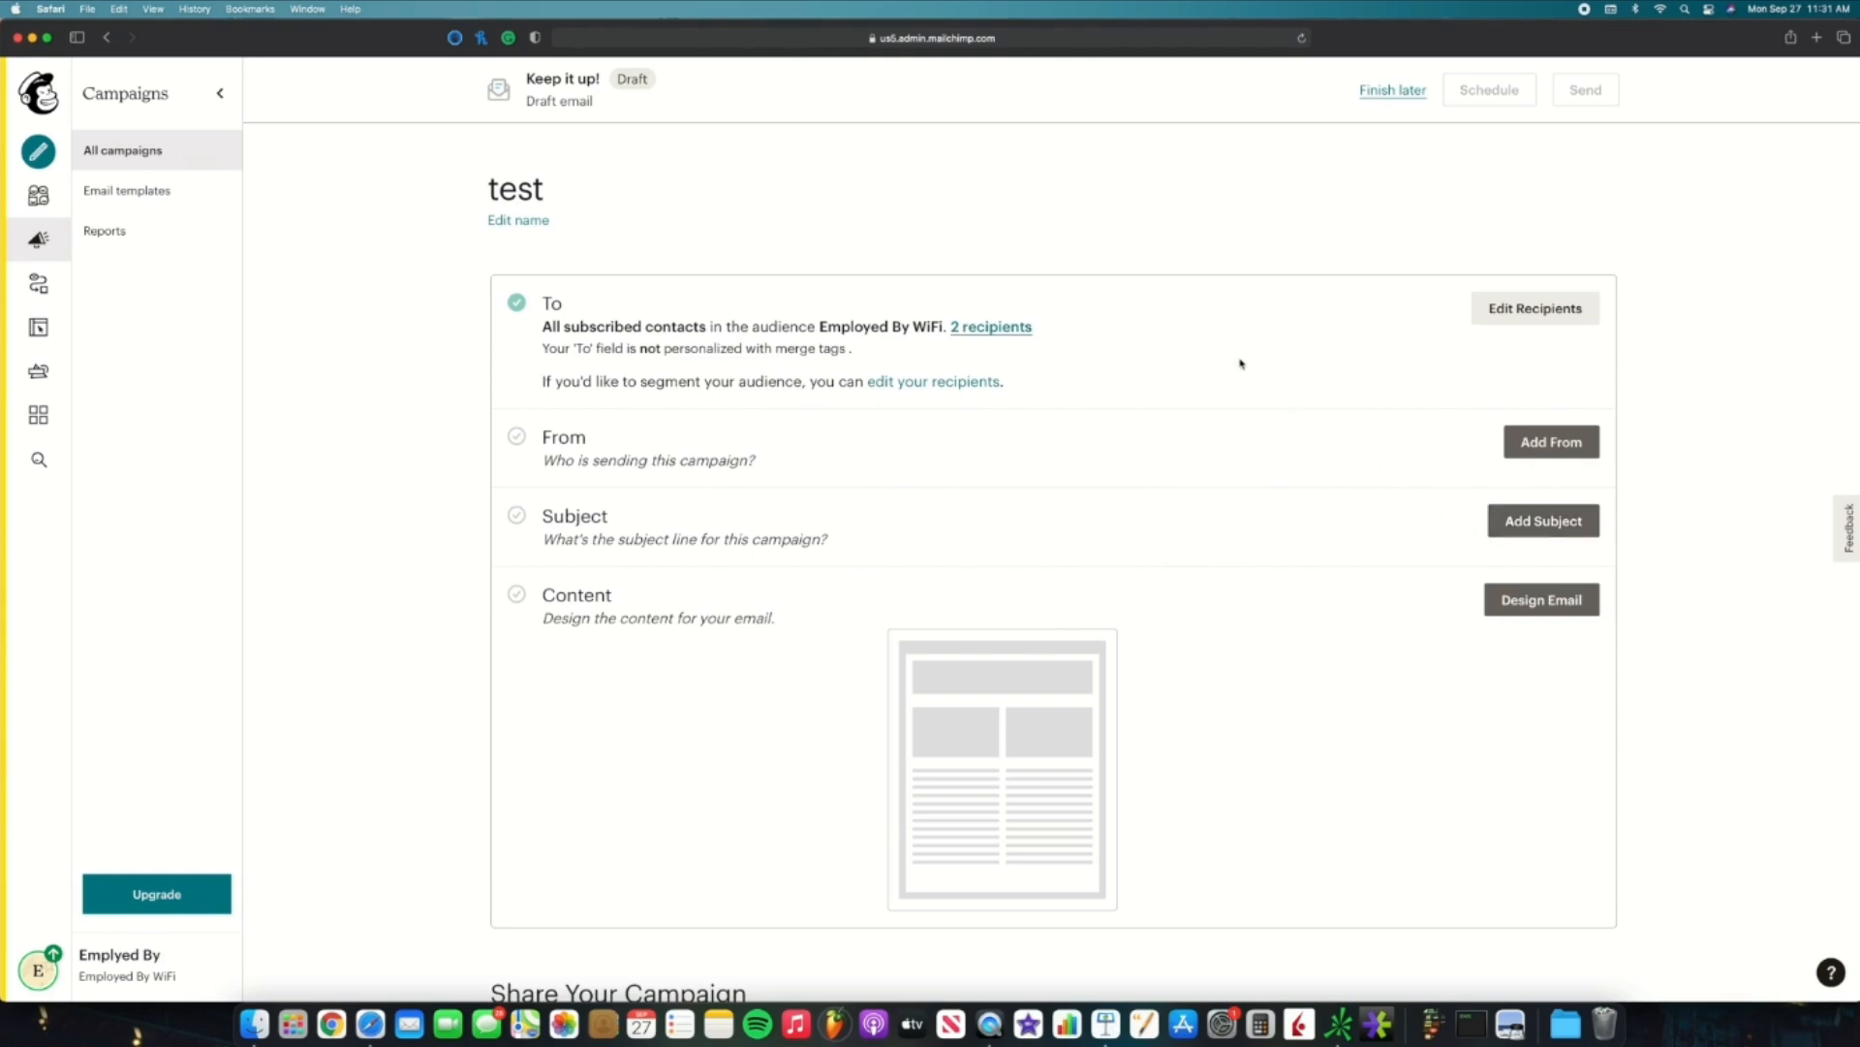
Step: Personalize the campaign's To field with the *|FNAME|* merge tag and save the recipients
click(1529, 306)
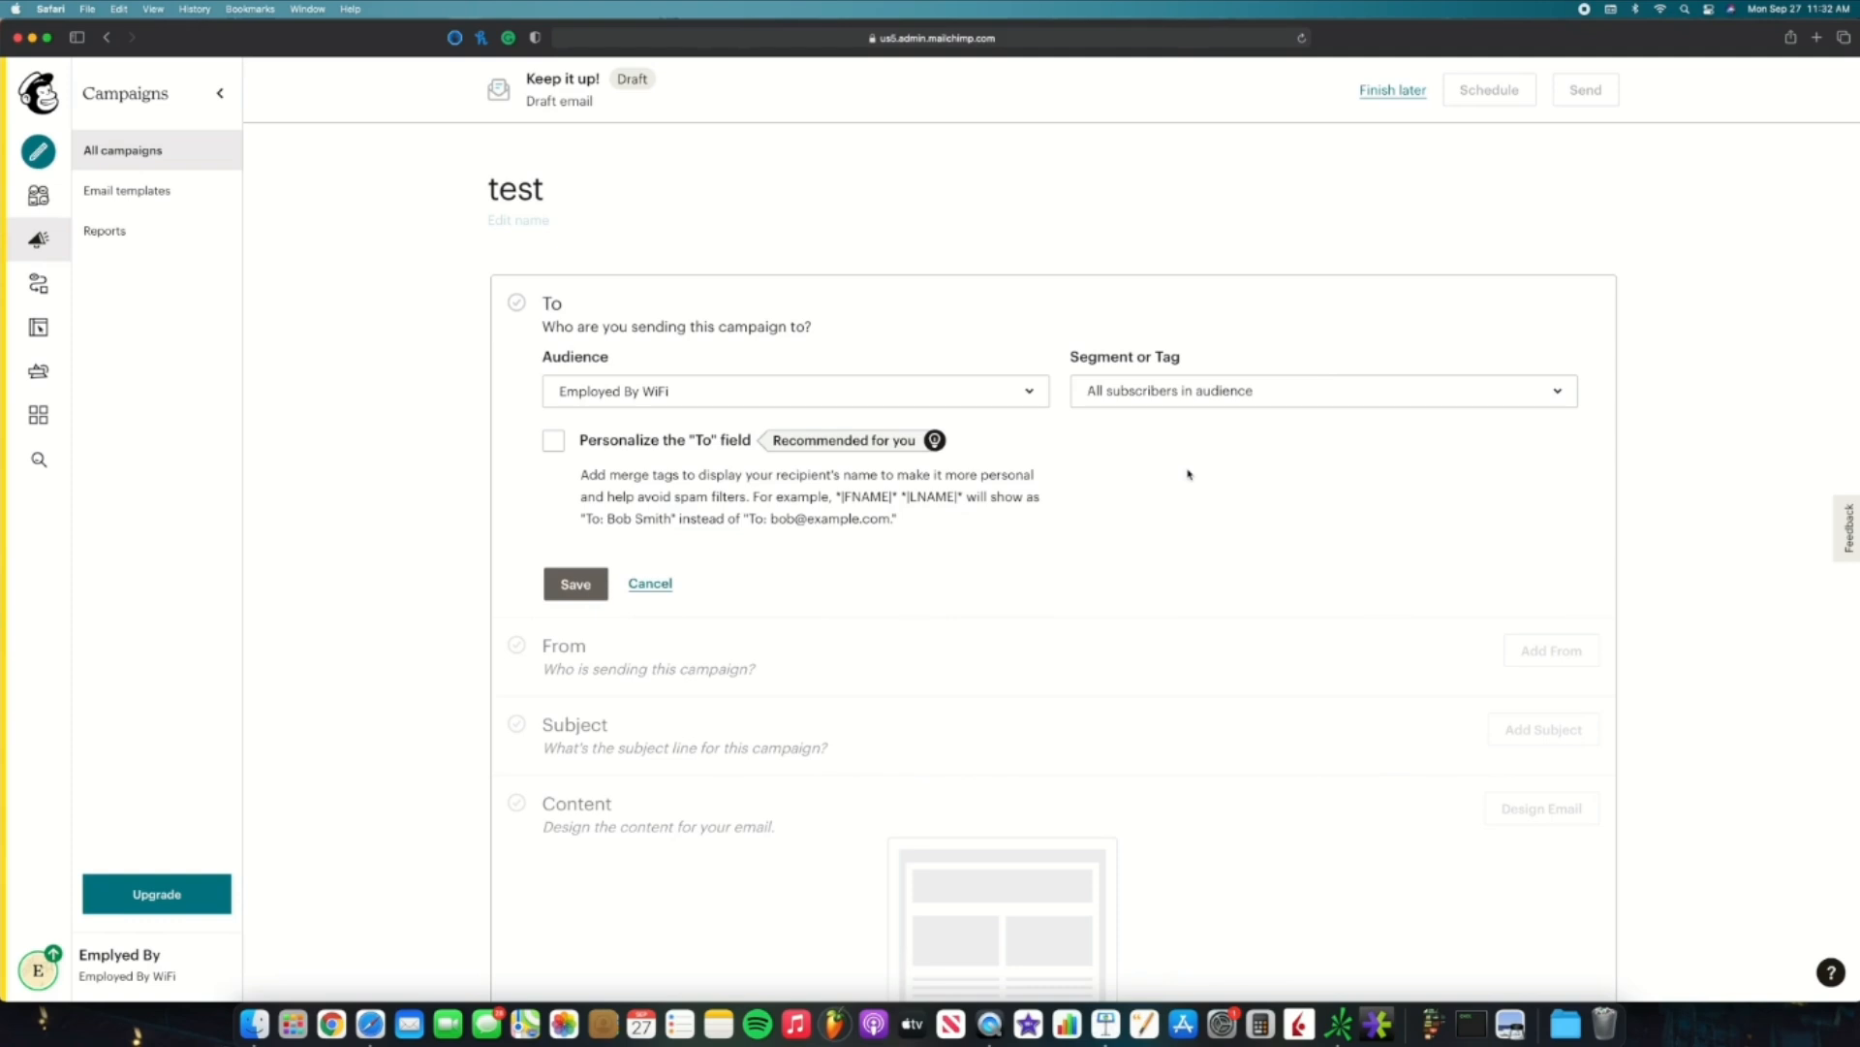
click(554, 444)
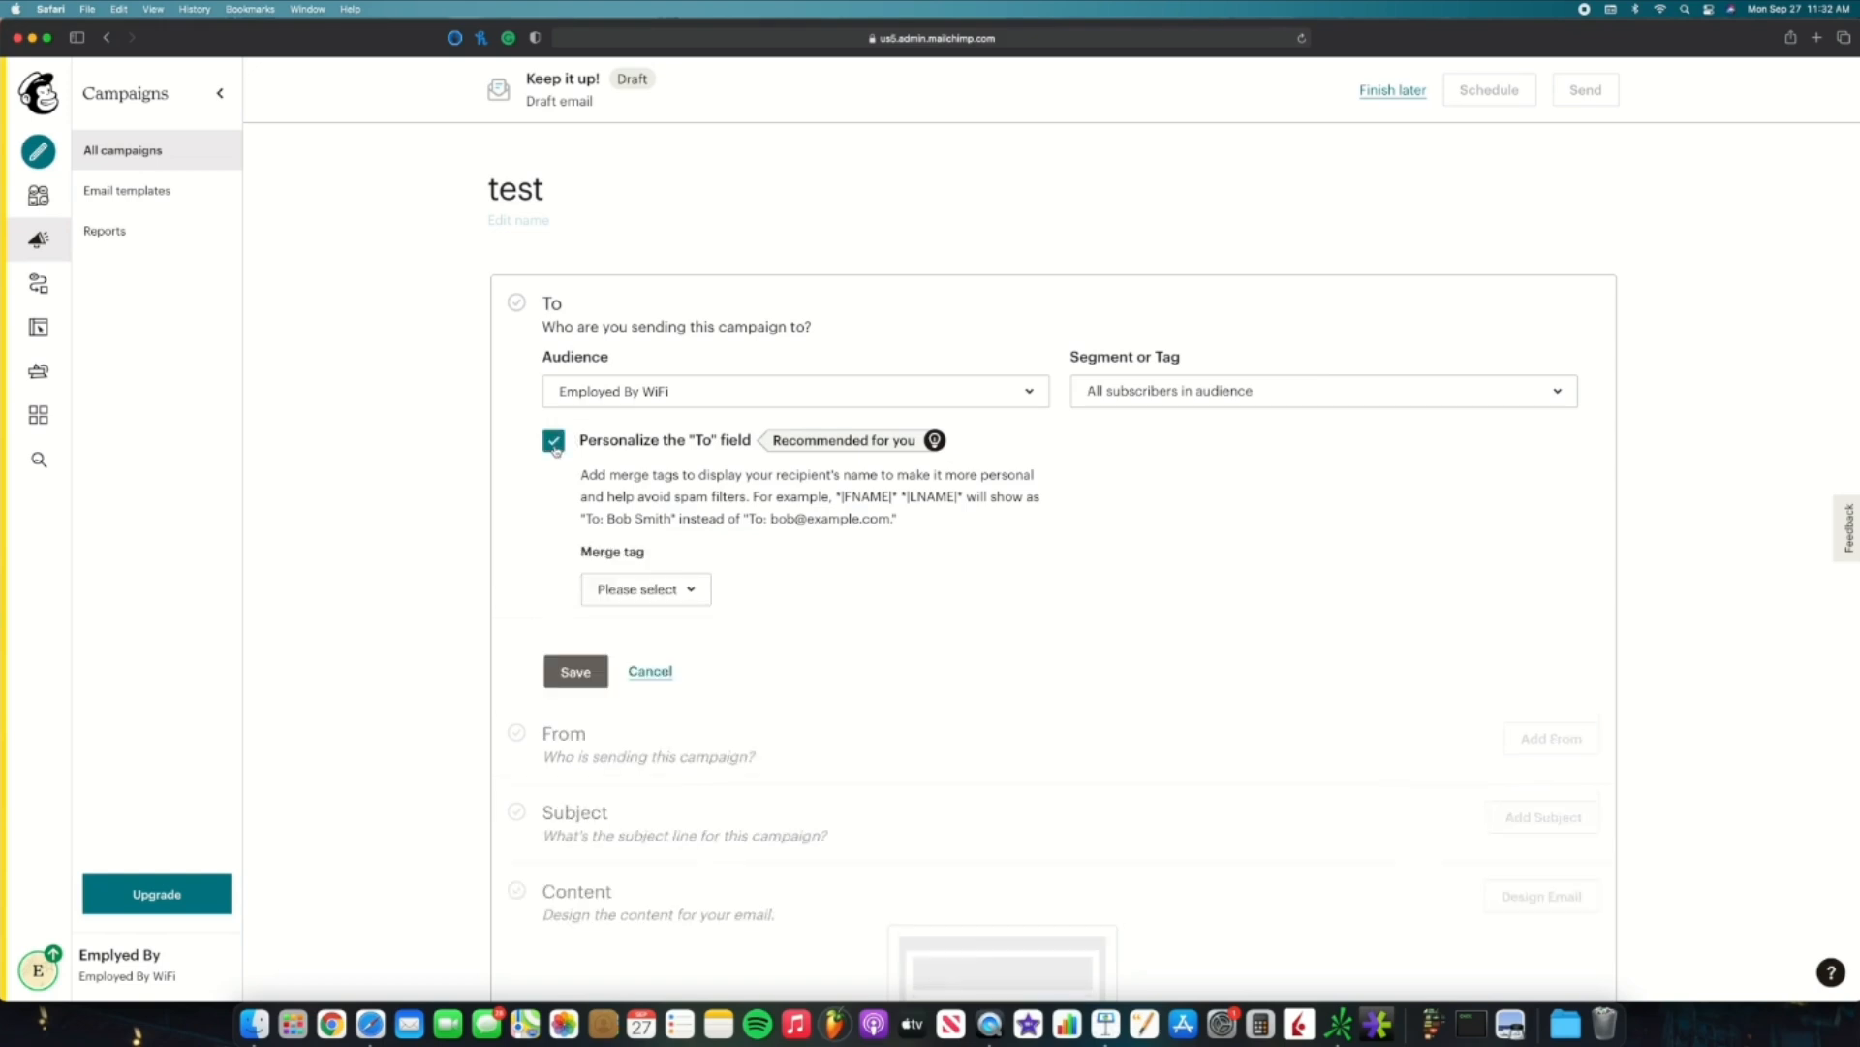
click(700, 593)
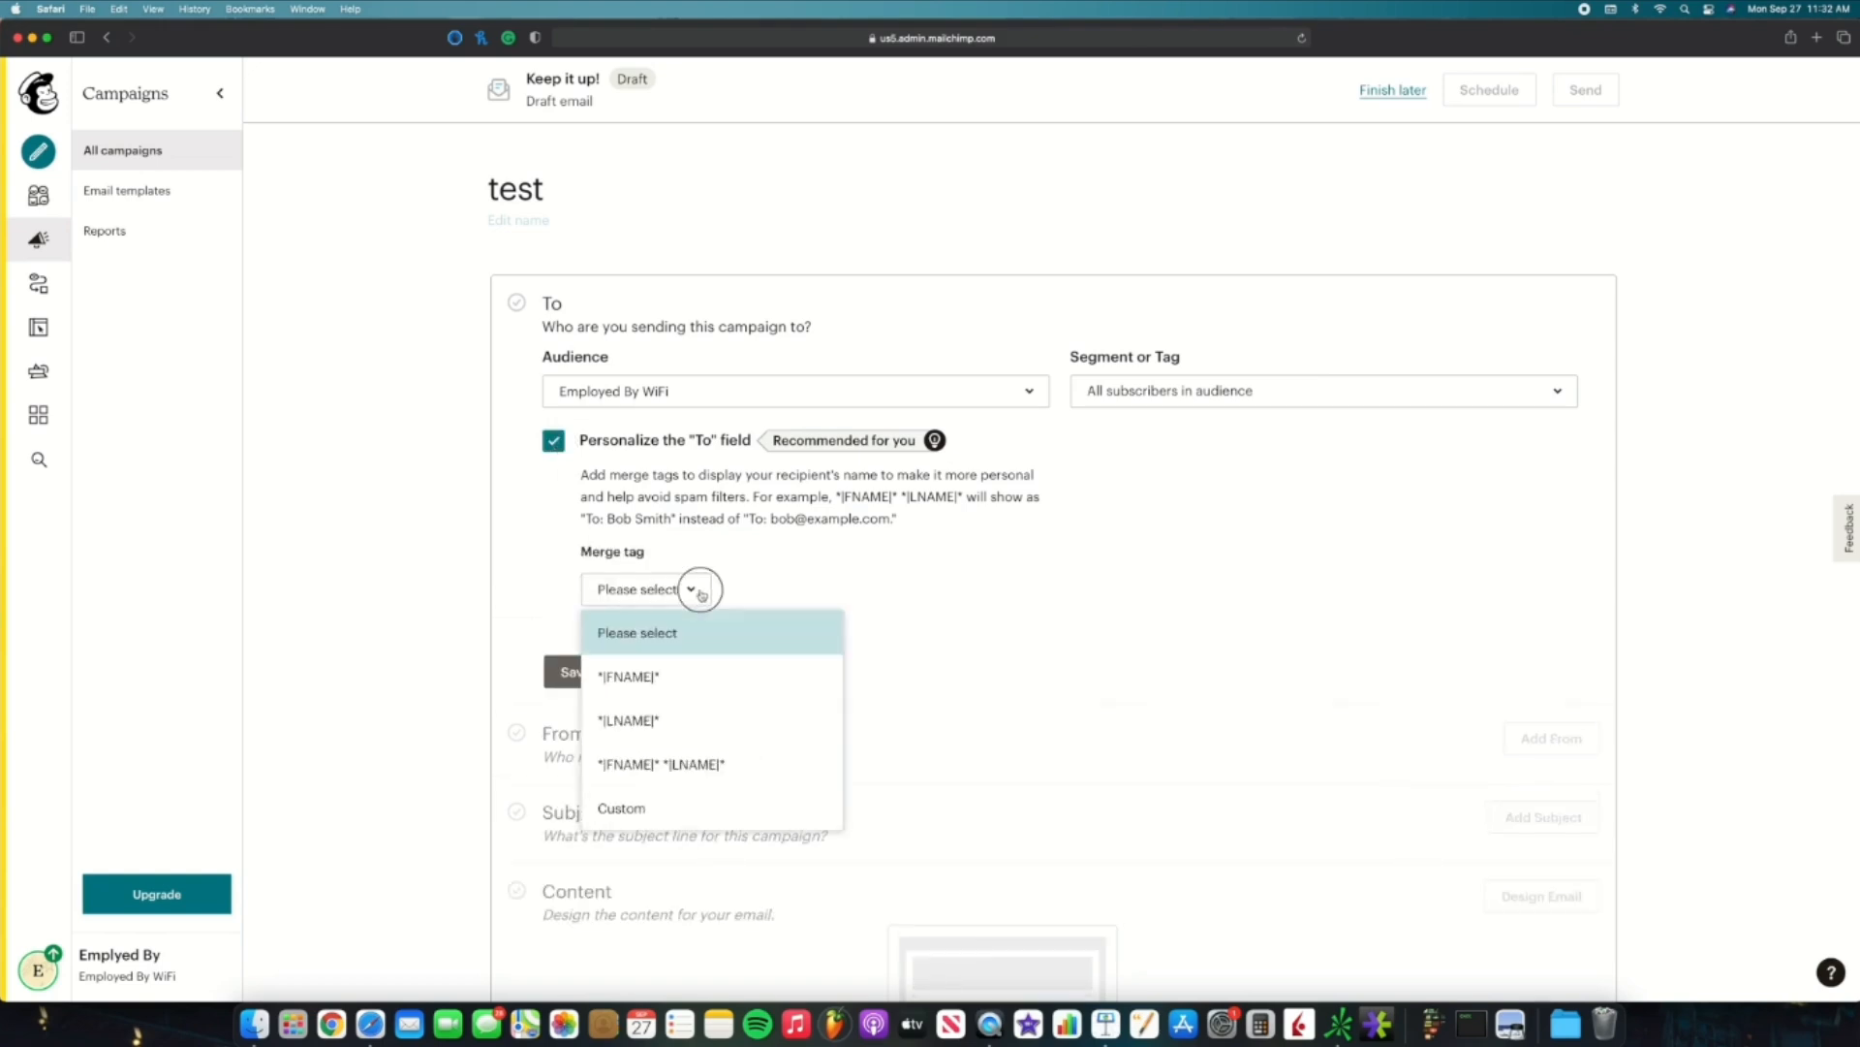
click(700, 677)
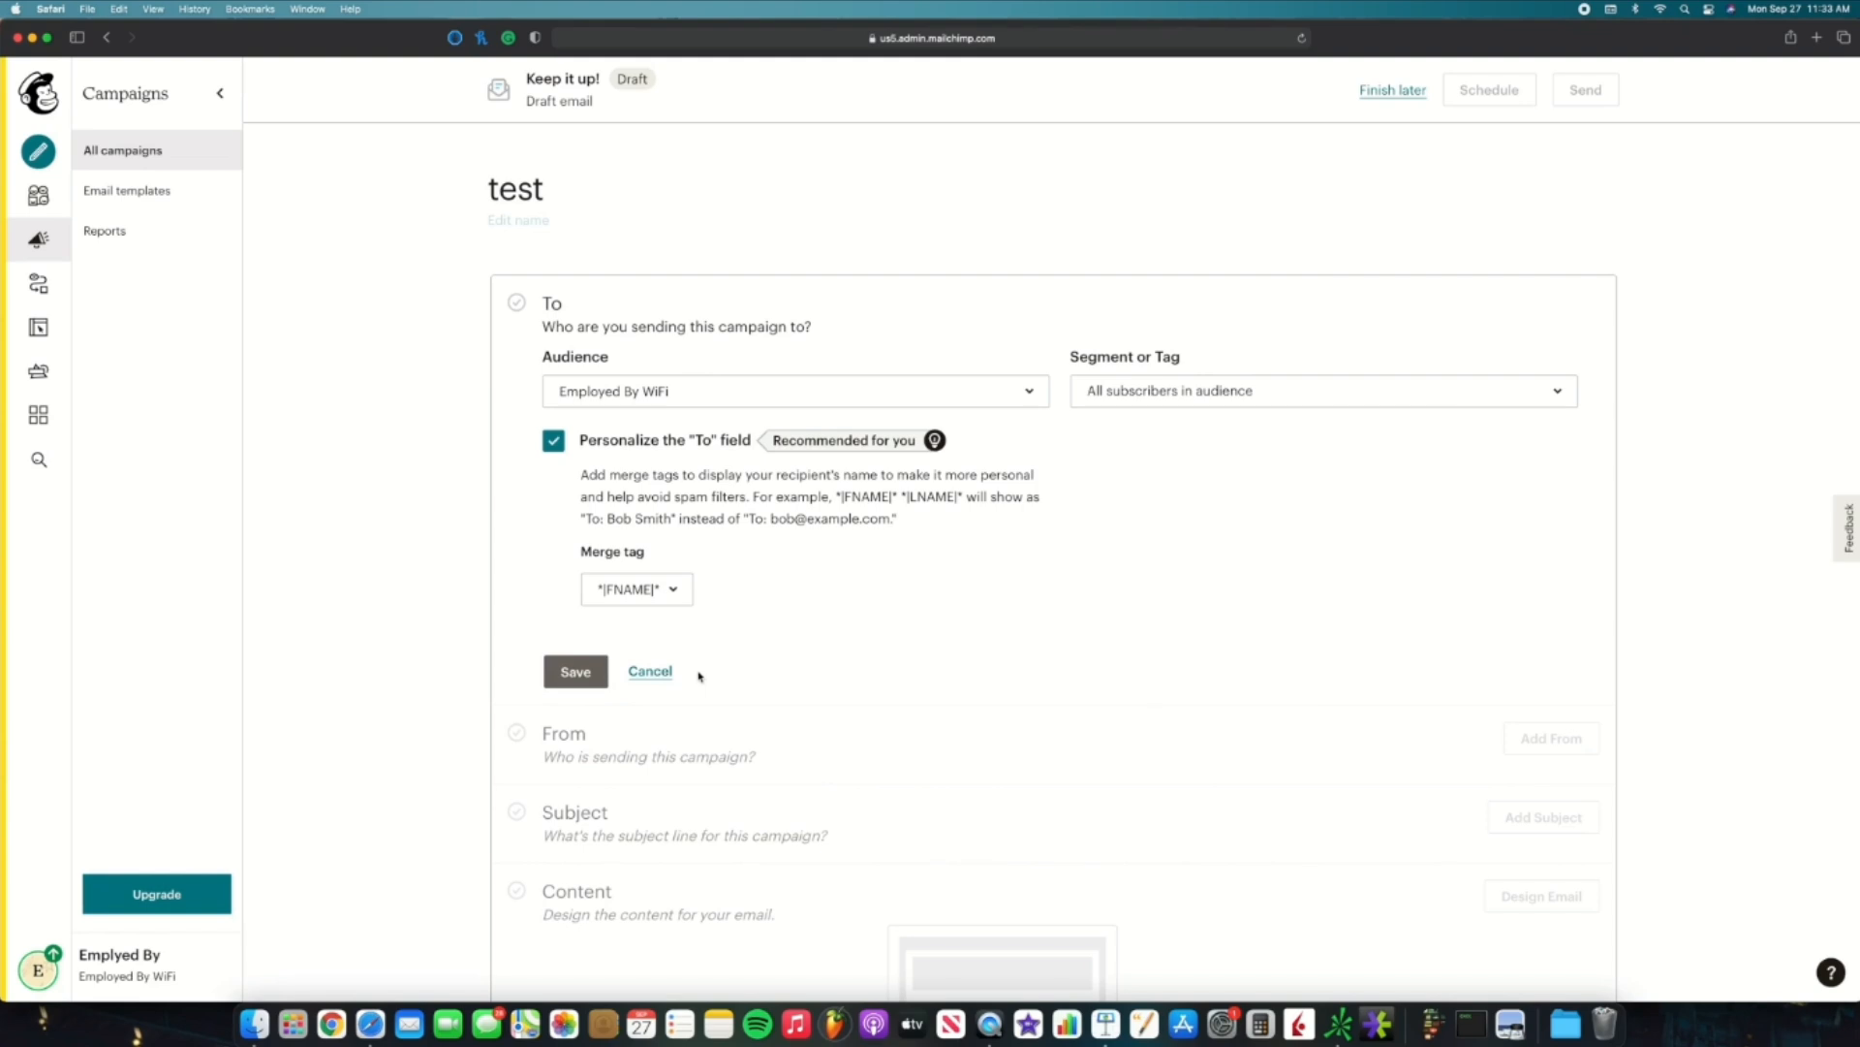
click(678, 600)
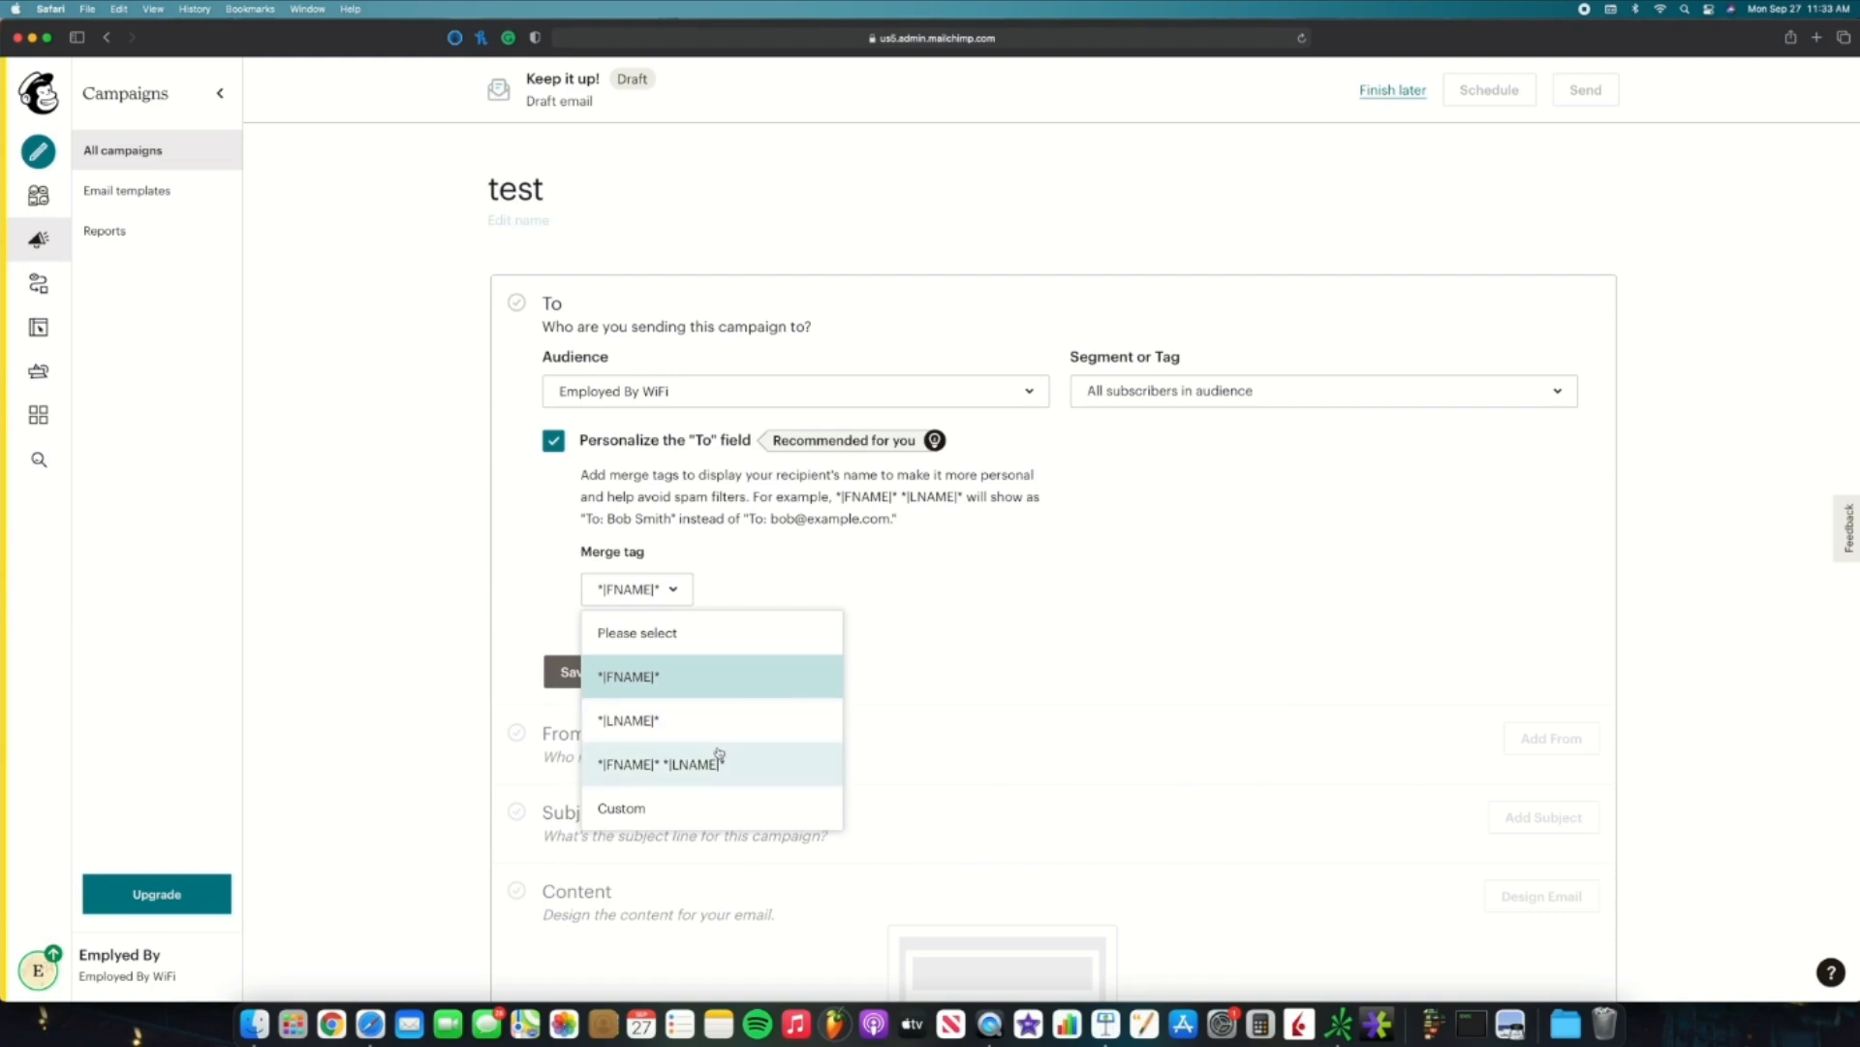
click(673, 603)
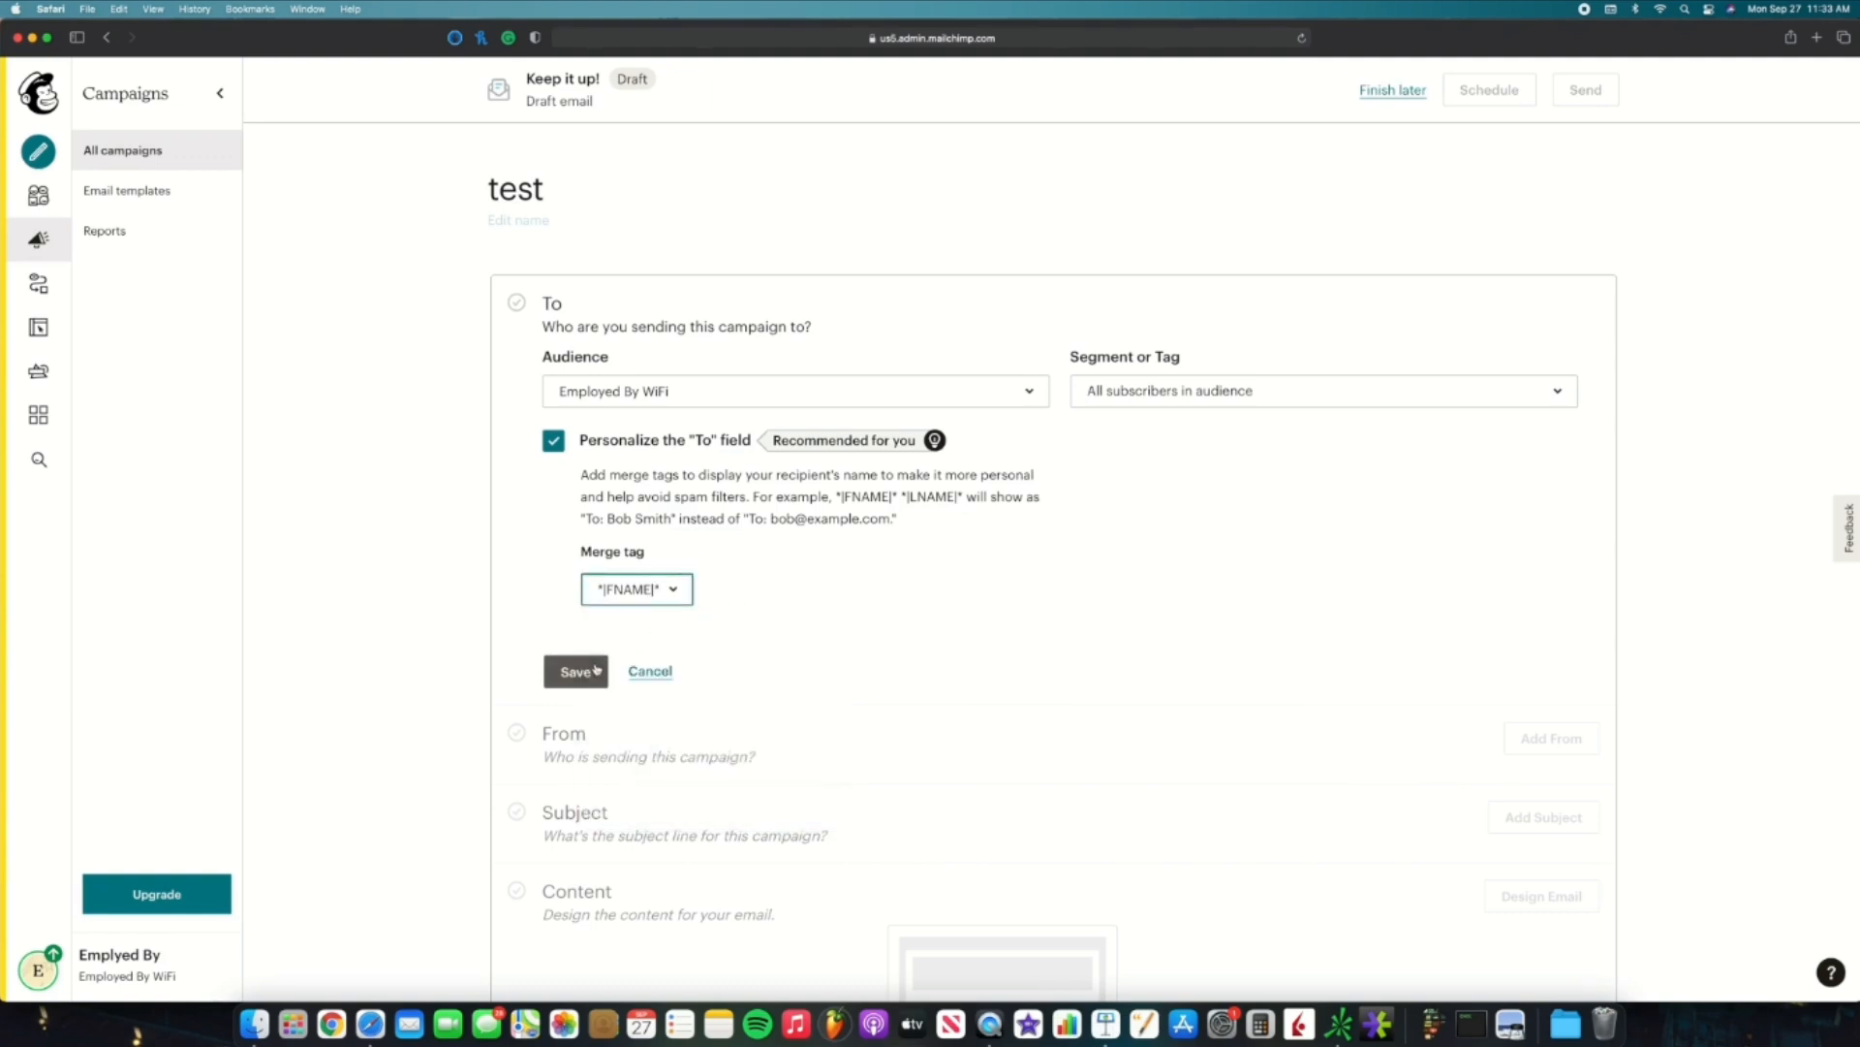
click(594, 670)
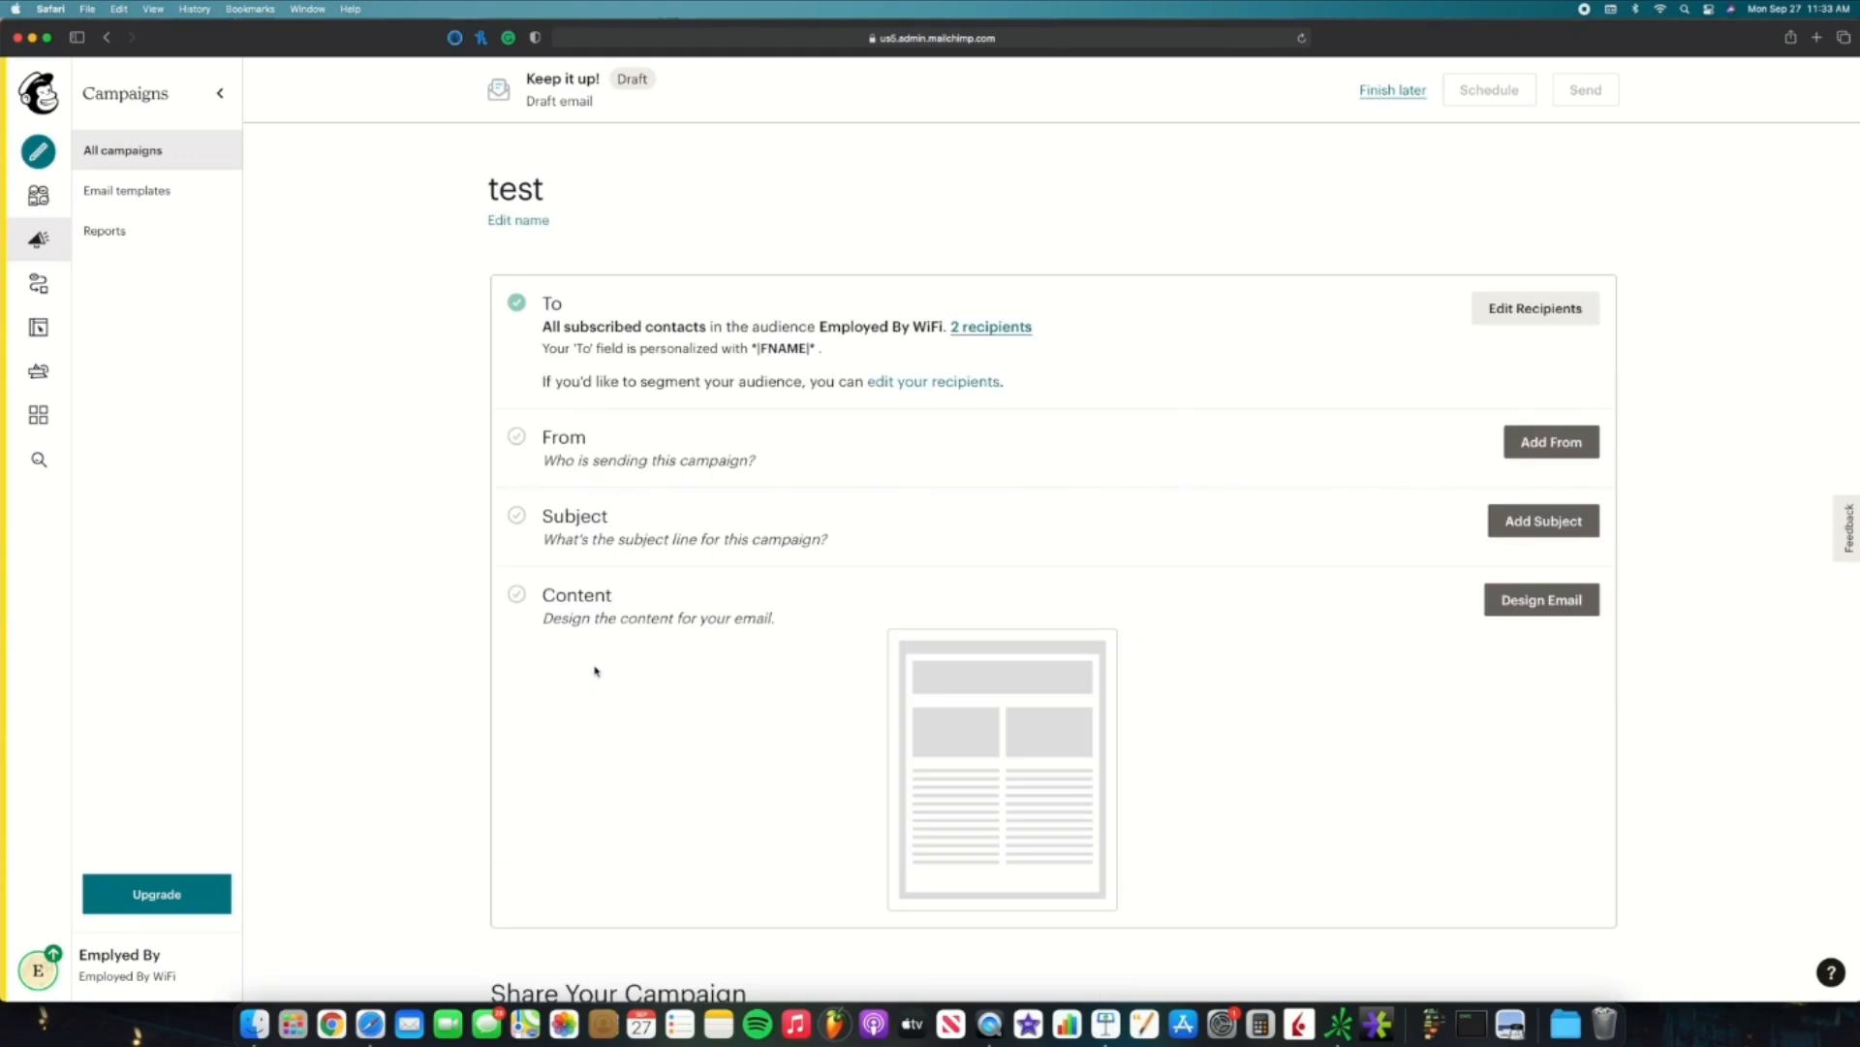
click(1543, 460)
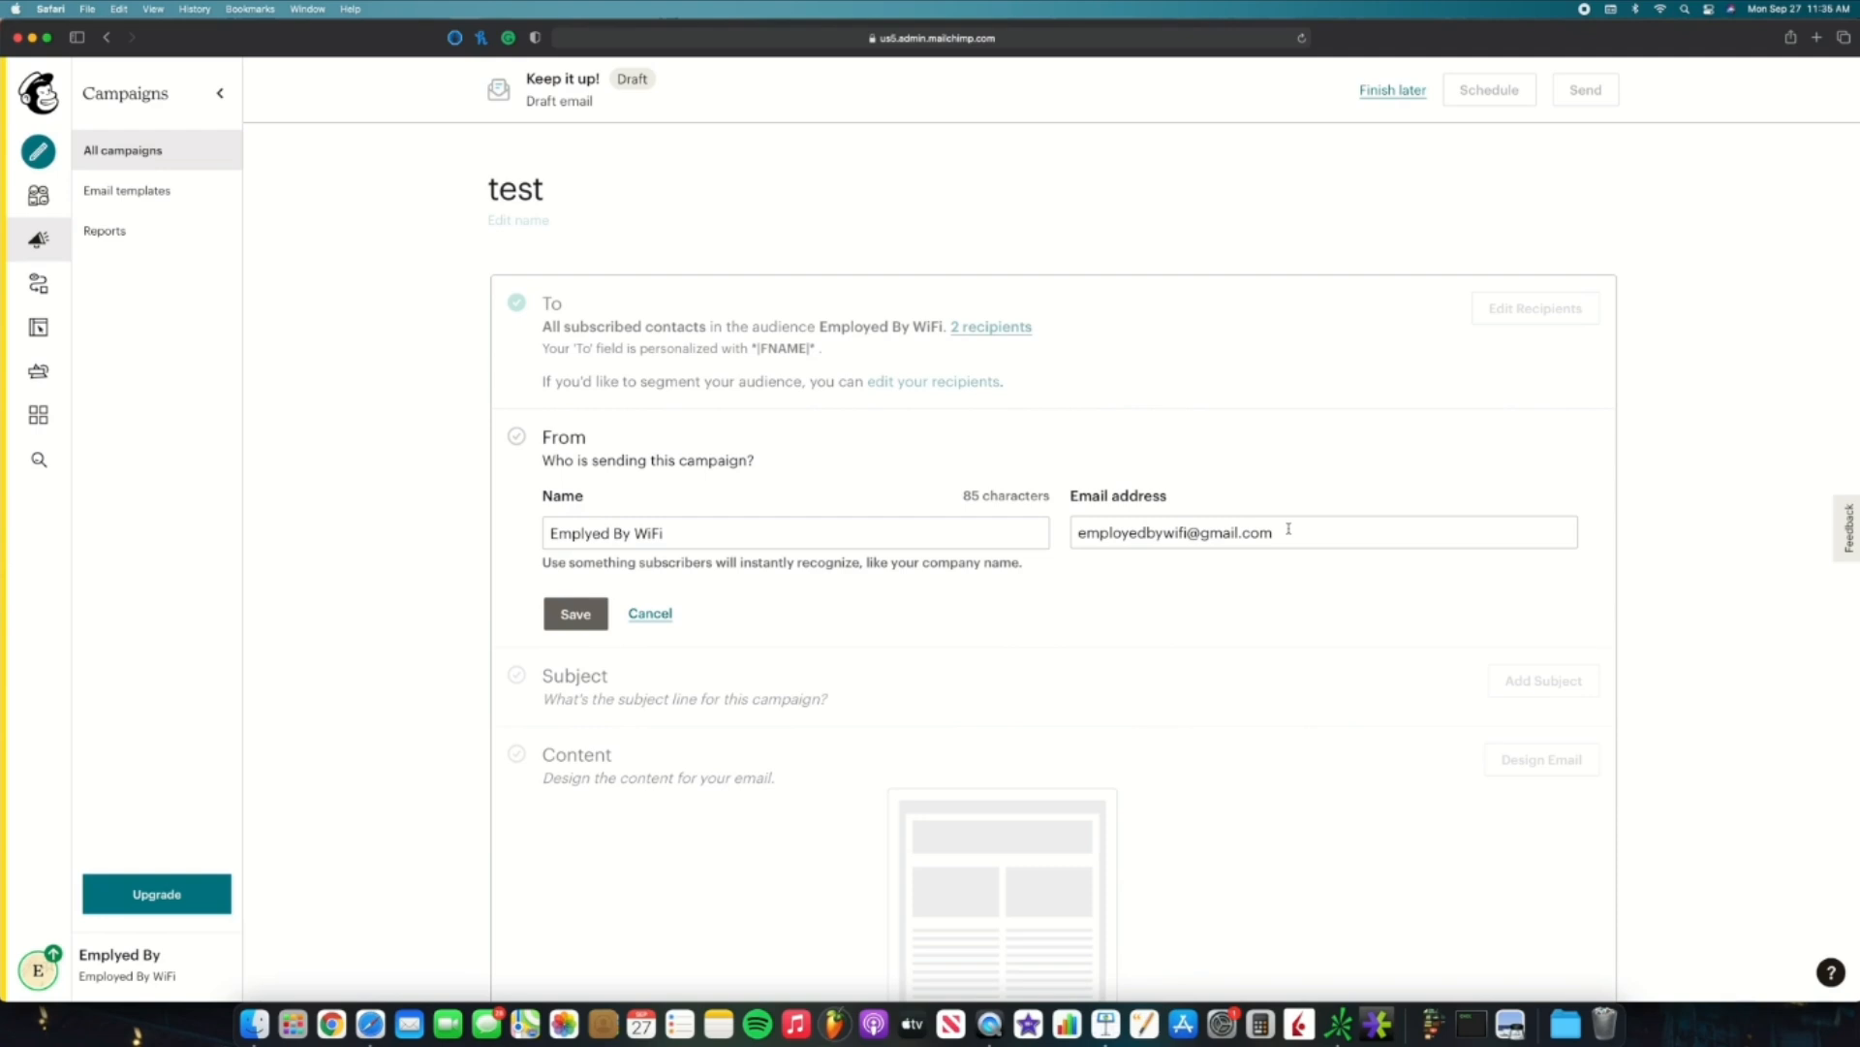
Step: Save the 'Emplyed By WiFi' sender name and email, then move on to the subject line
click(578, 615)
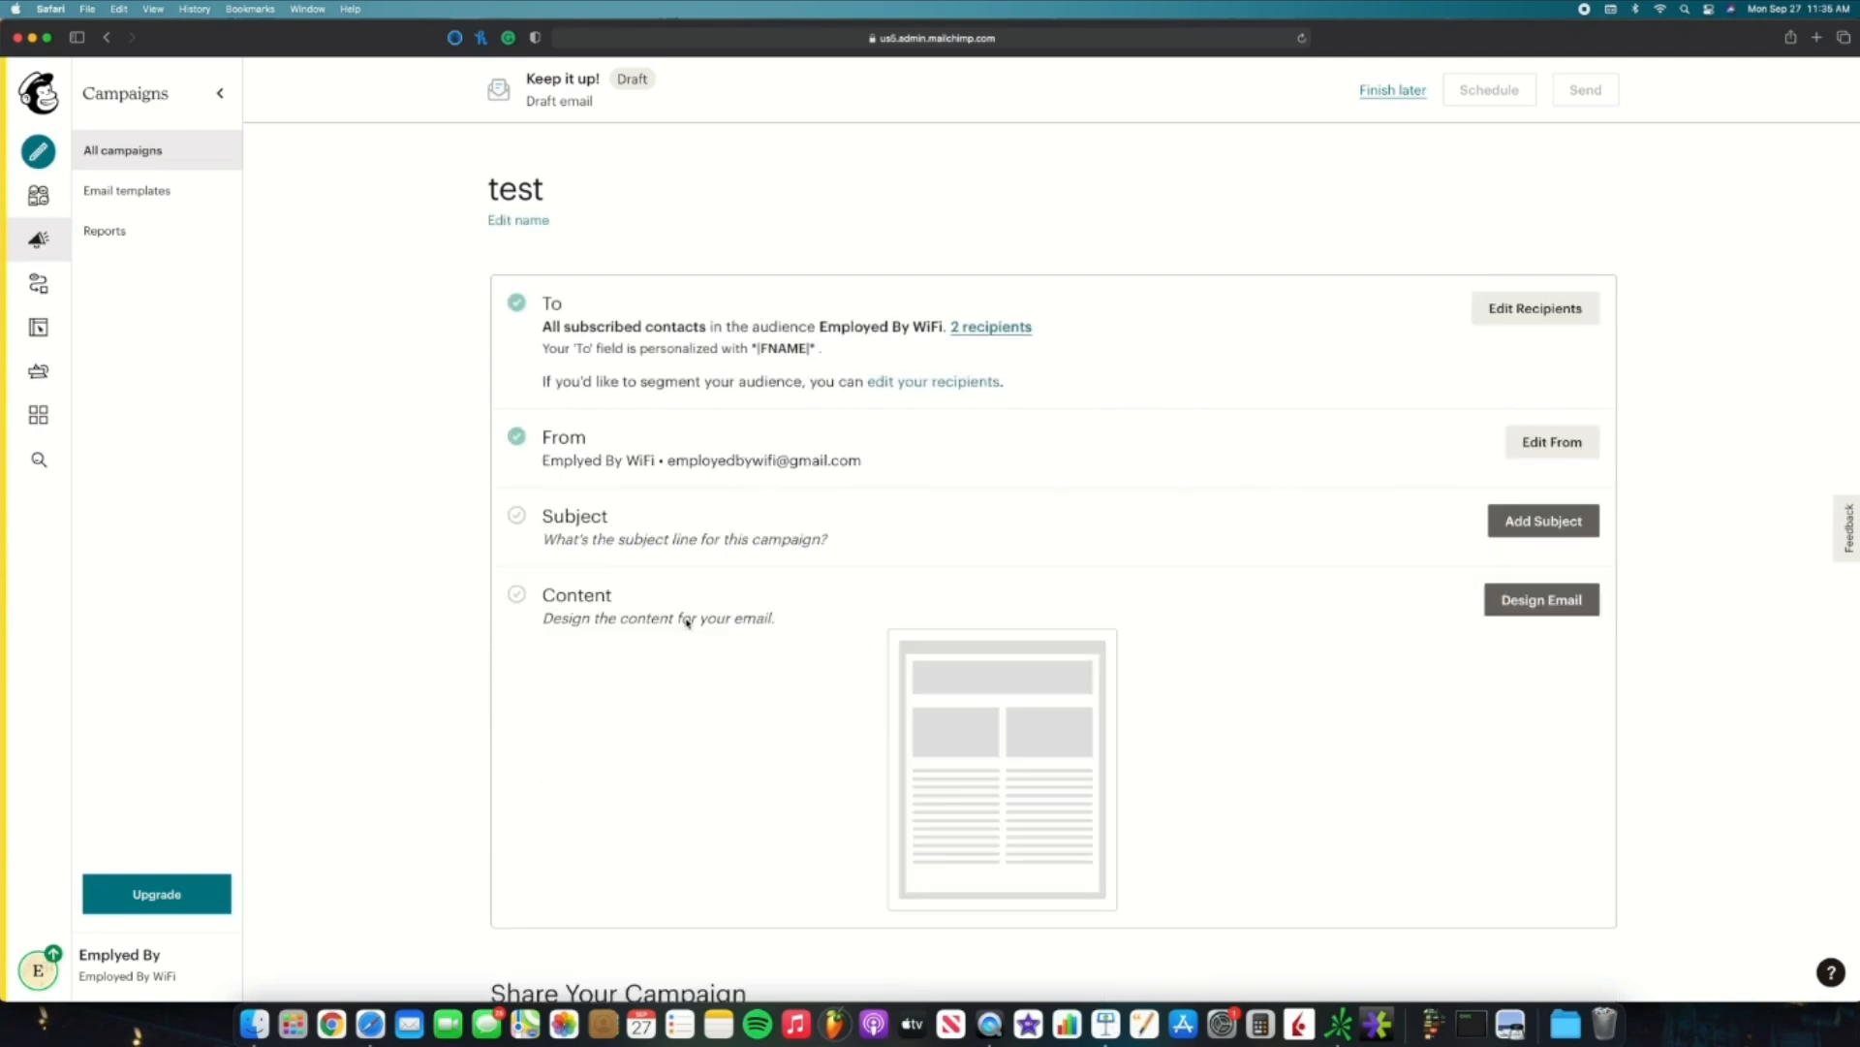
click(1548, 520)
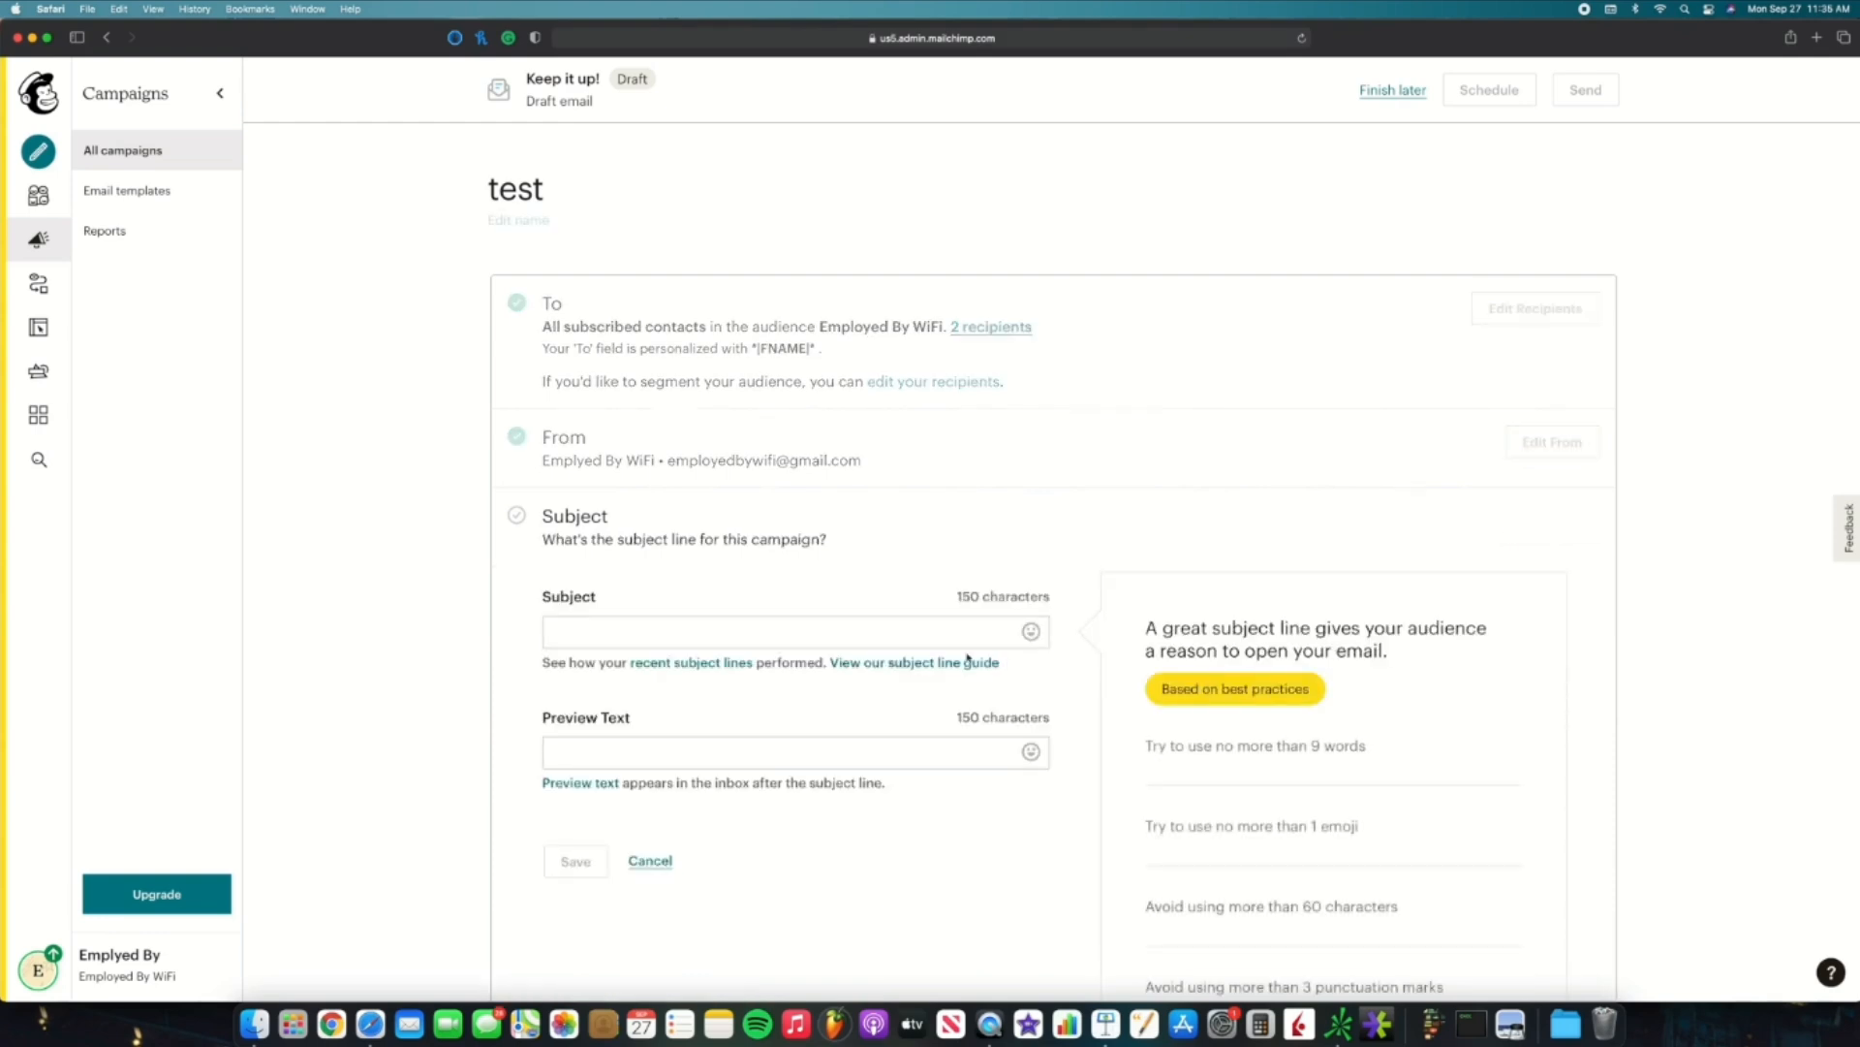
Step: Set subject 'Email Marketing 101' and preview text 'Use this tip when email marketing to get better results!', then save
click(776, 640)
text(Ema)
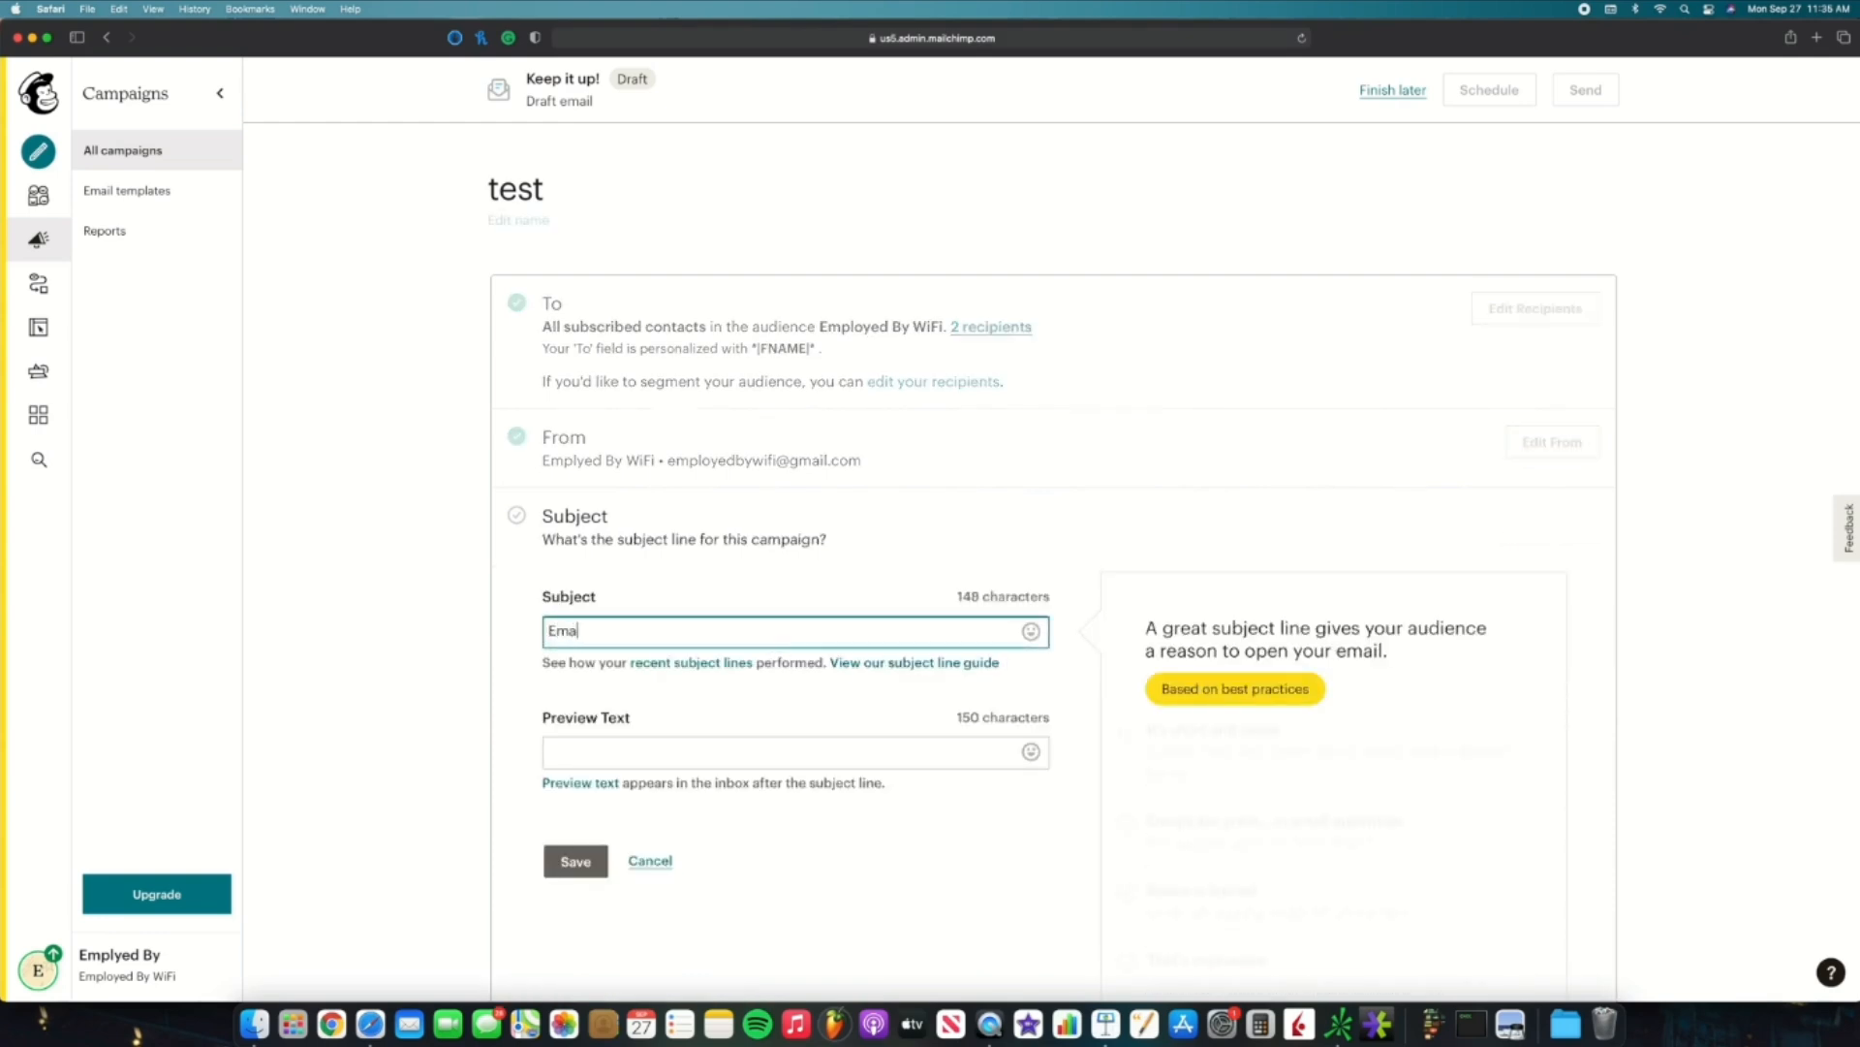
text(il Marketi)
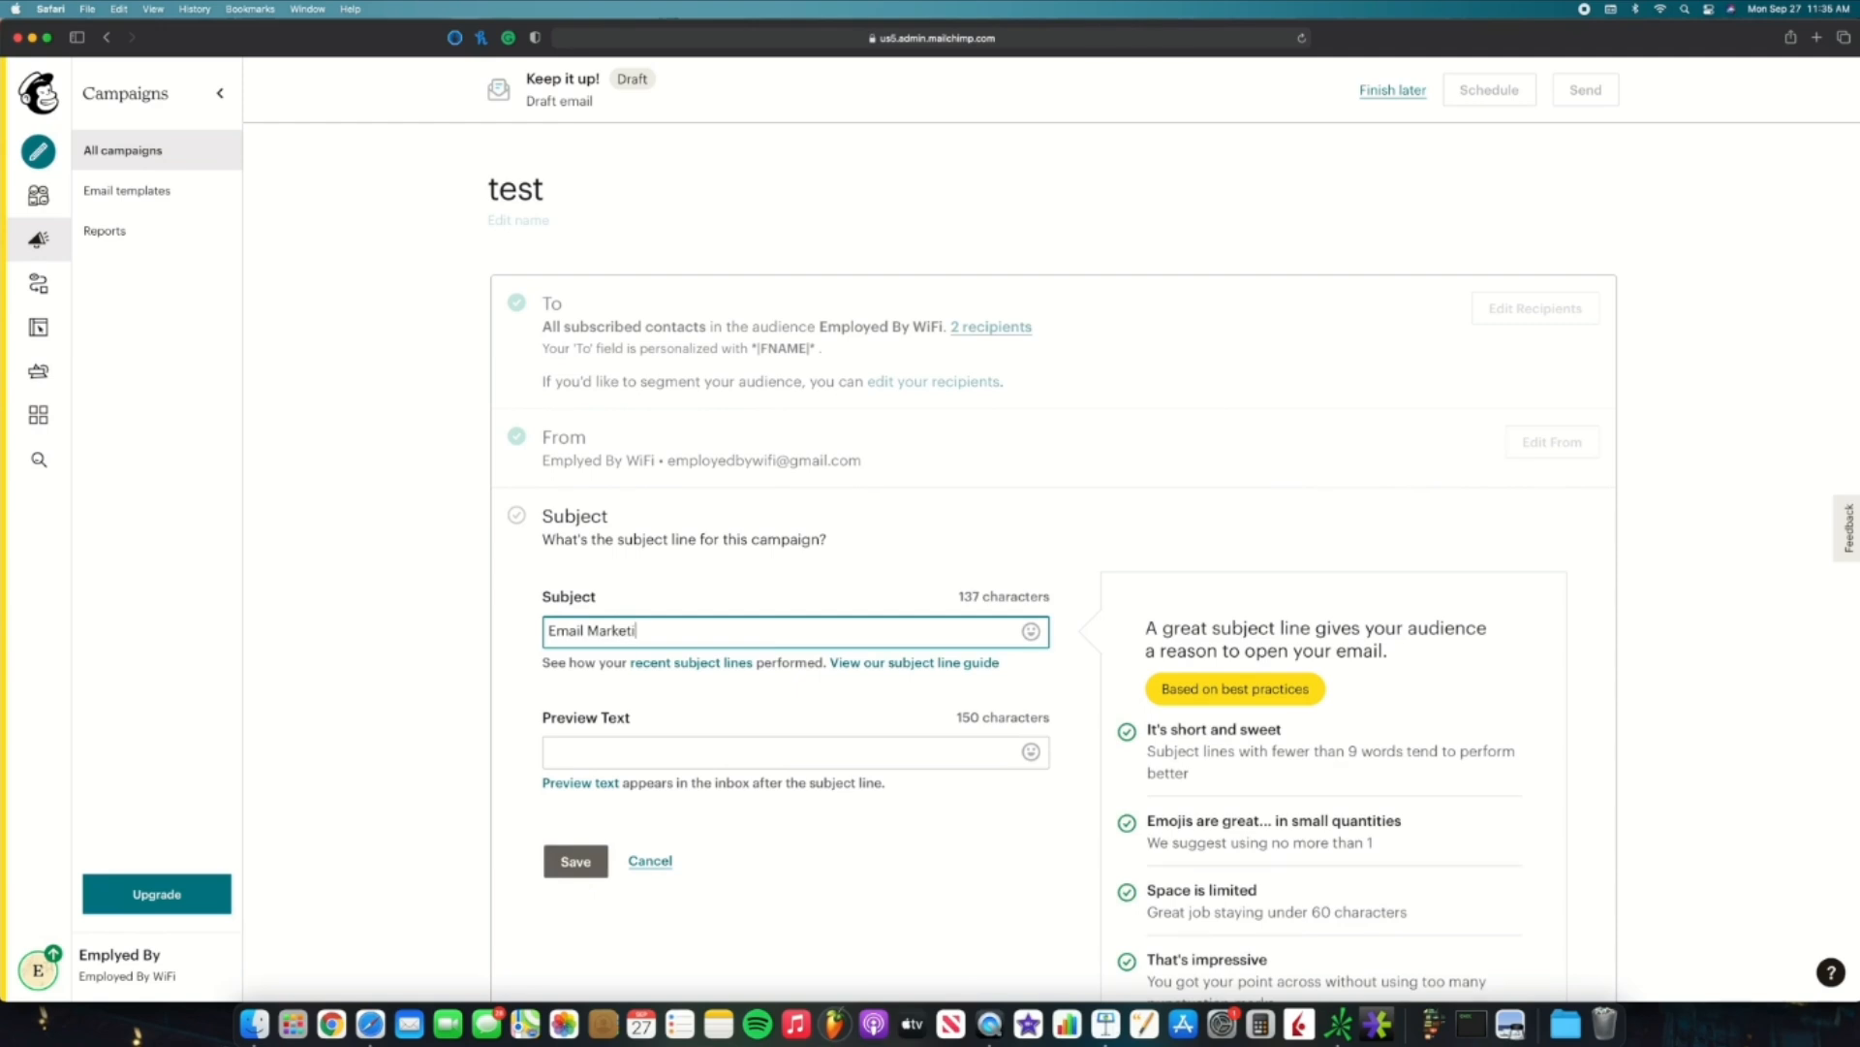
text(ng 101)
click(732, 743)
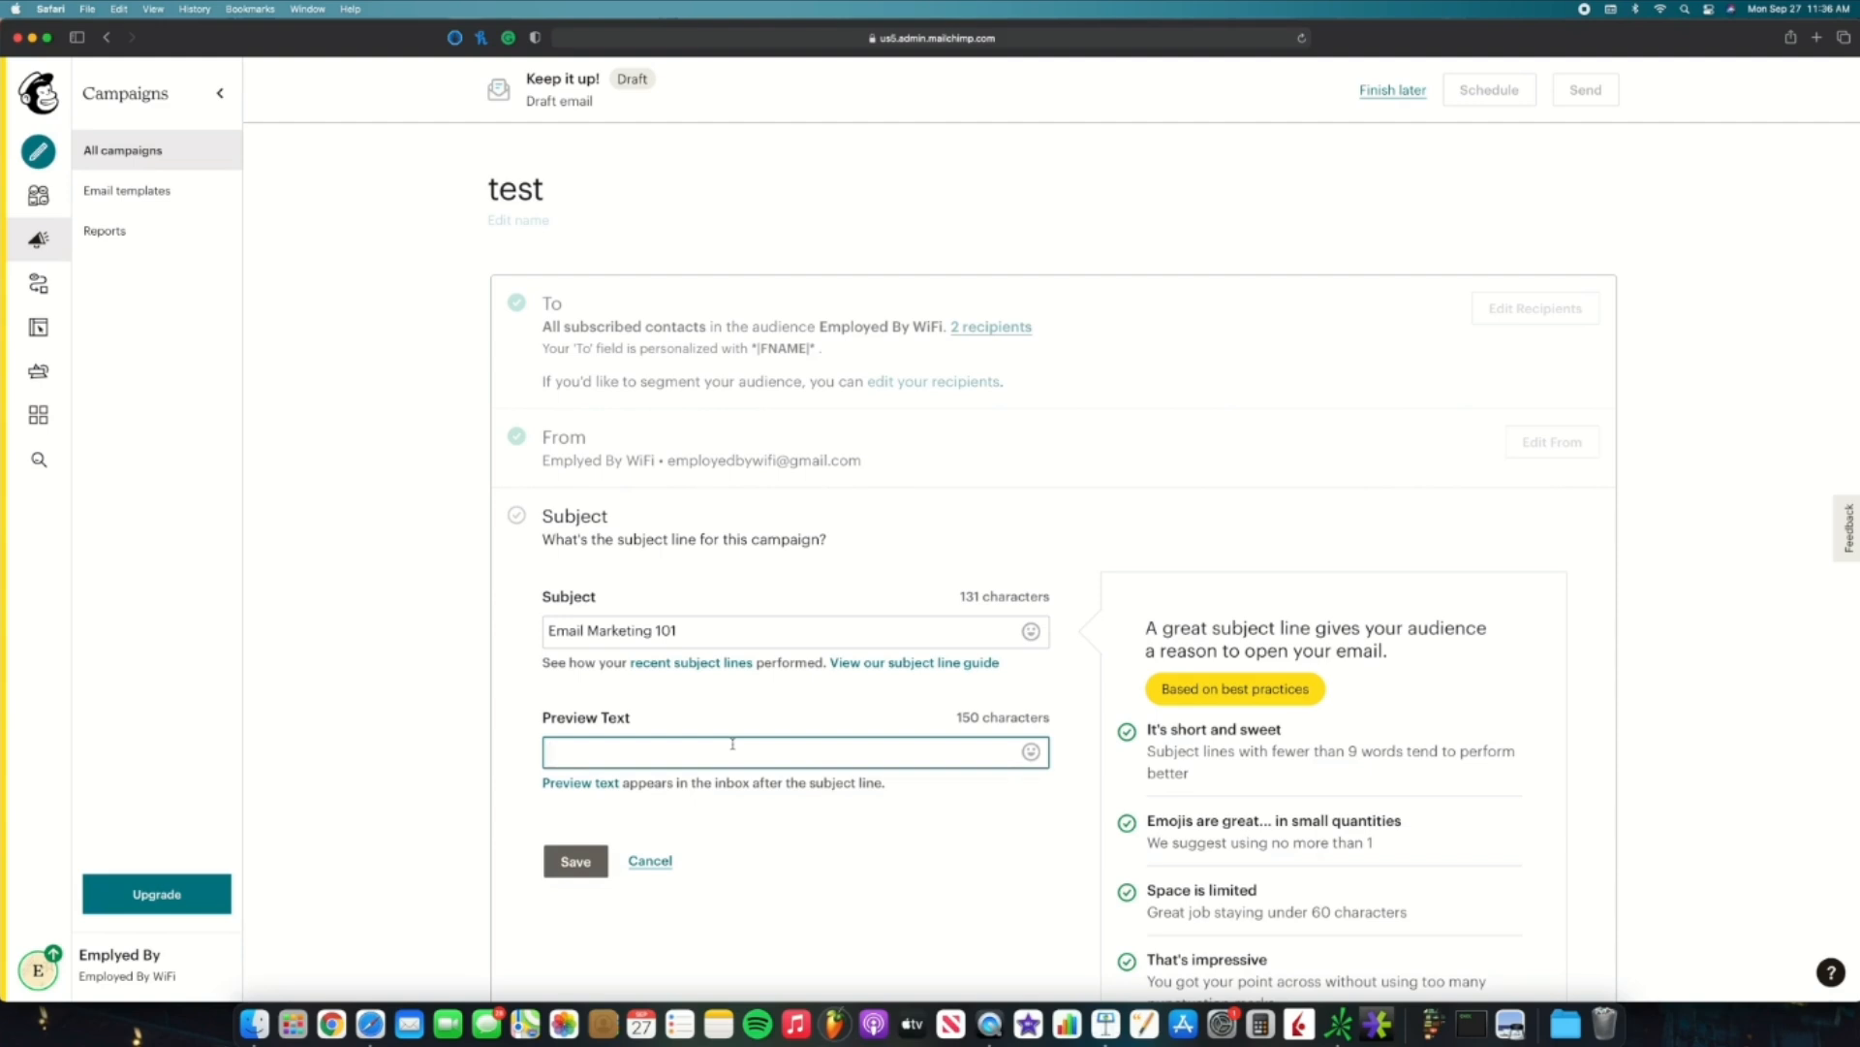
text(Use this tip when email marketing to get better r)
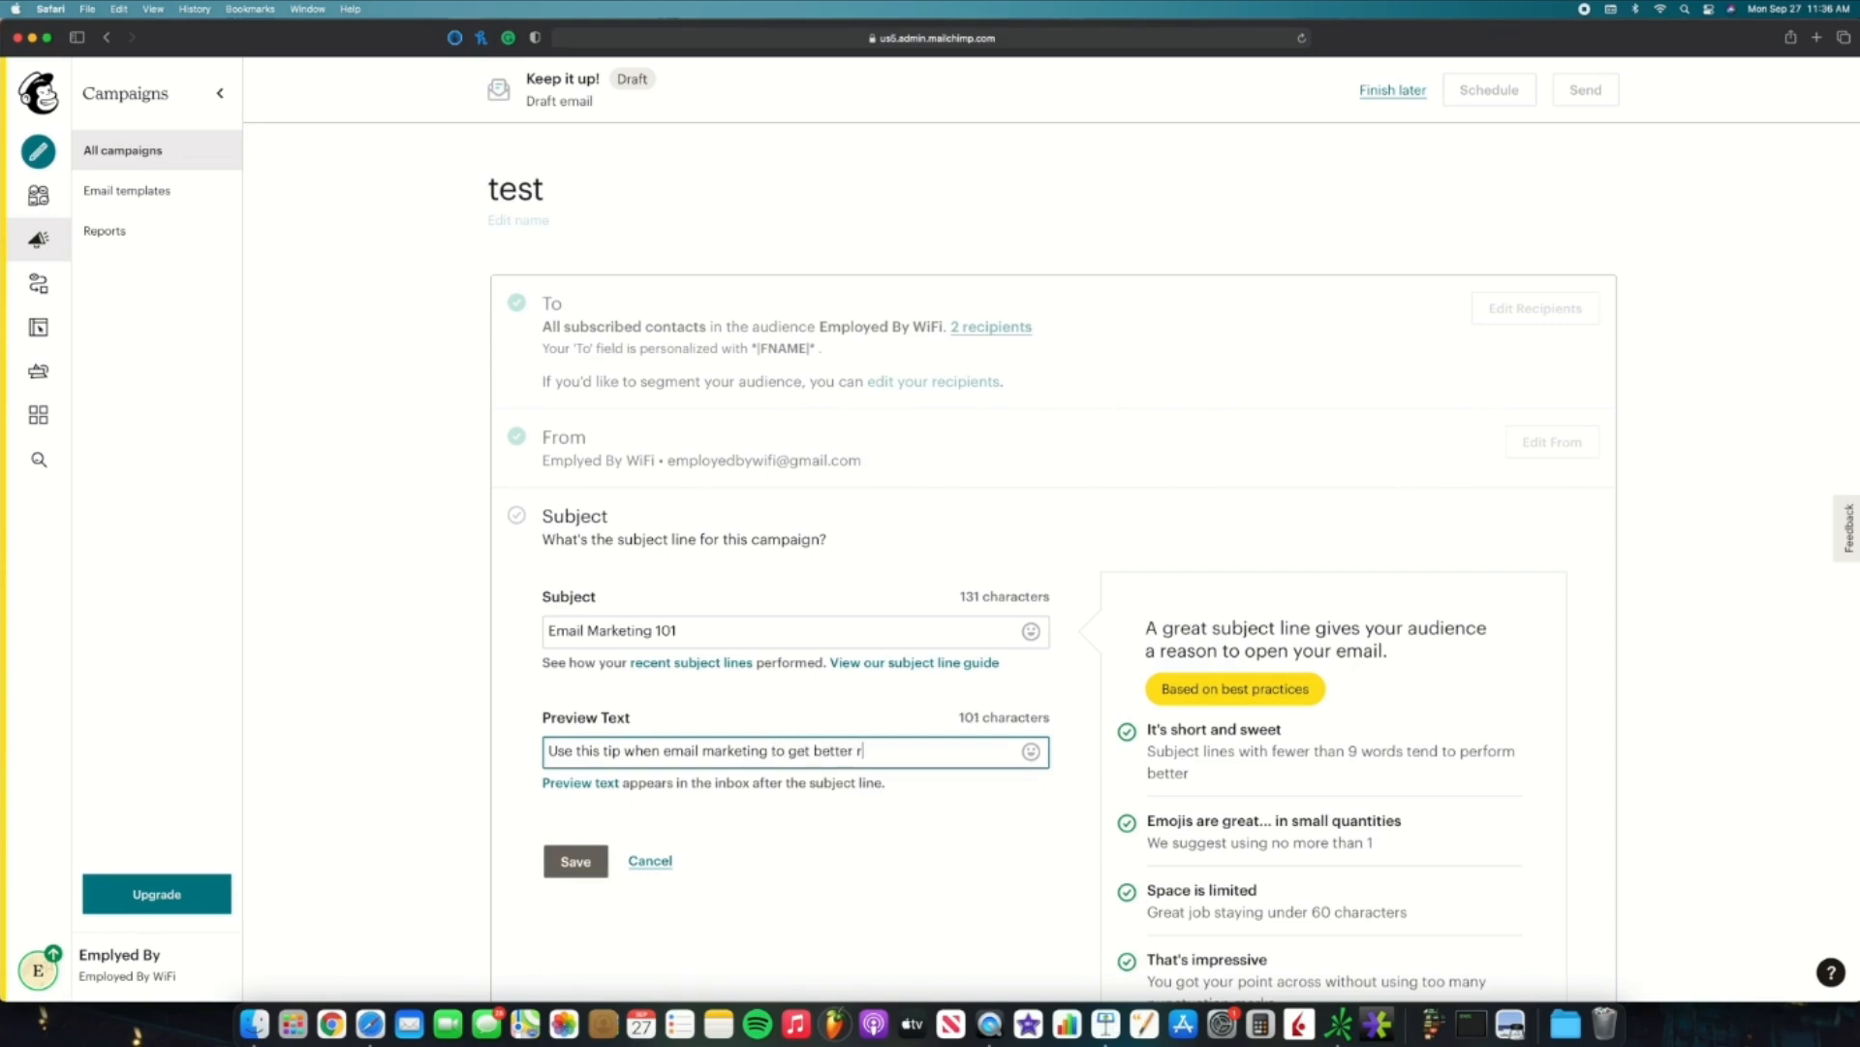
text(esults!)
click(580, 857)
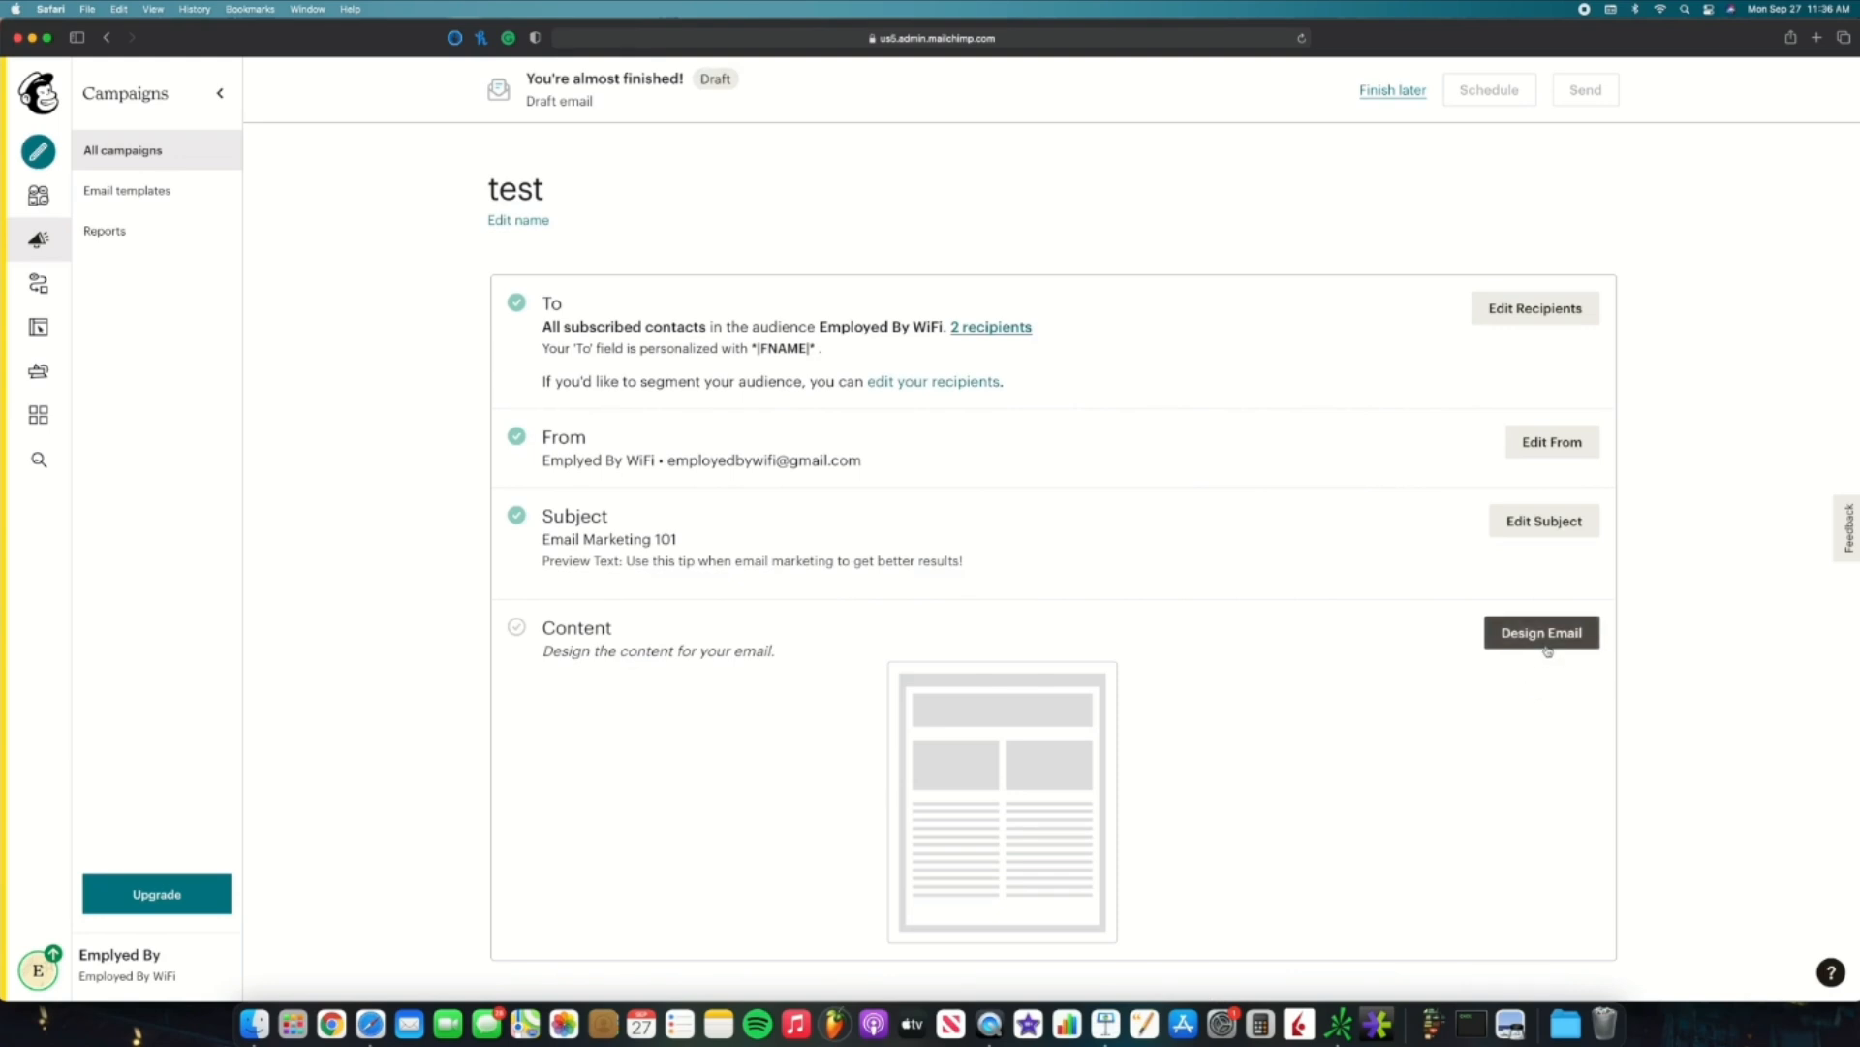
Step: Design the email with the Classic Builder using the Basic 1 Column template
click(1548, 649)
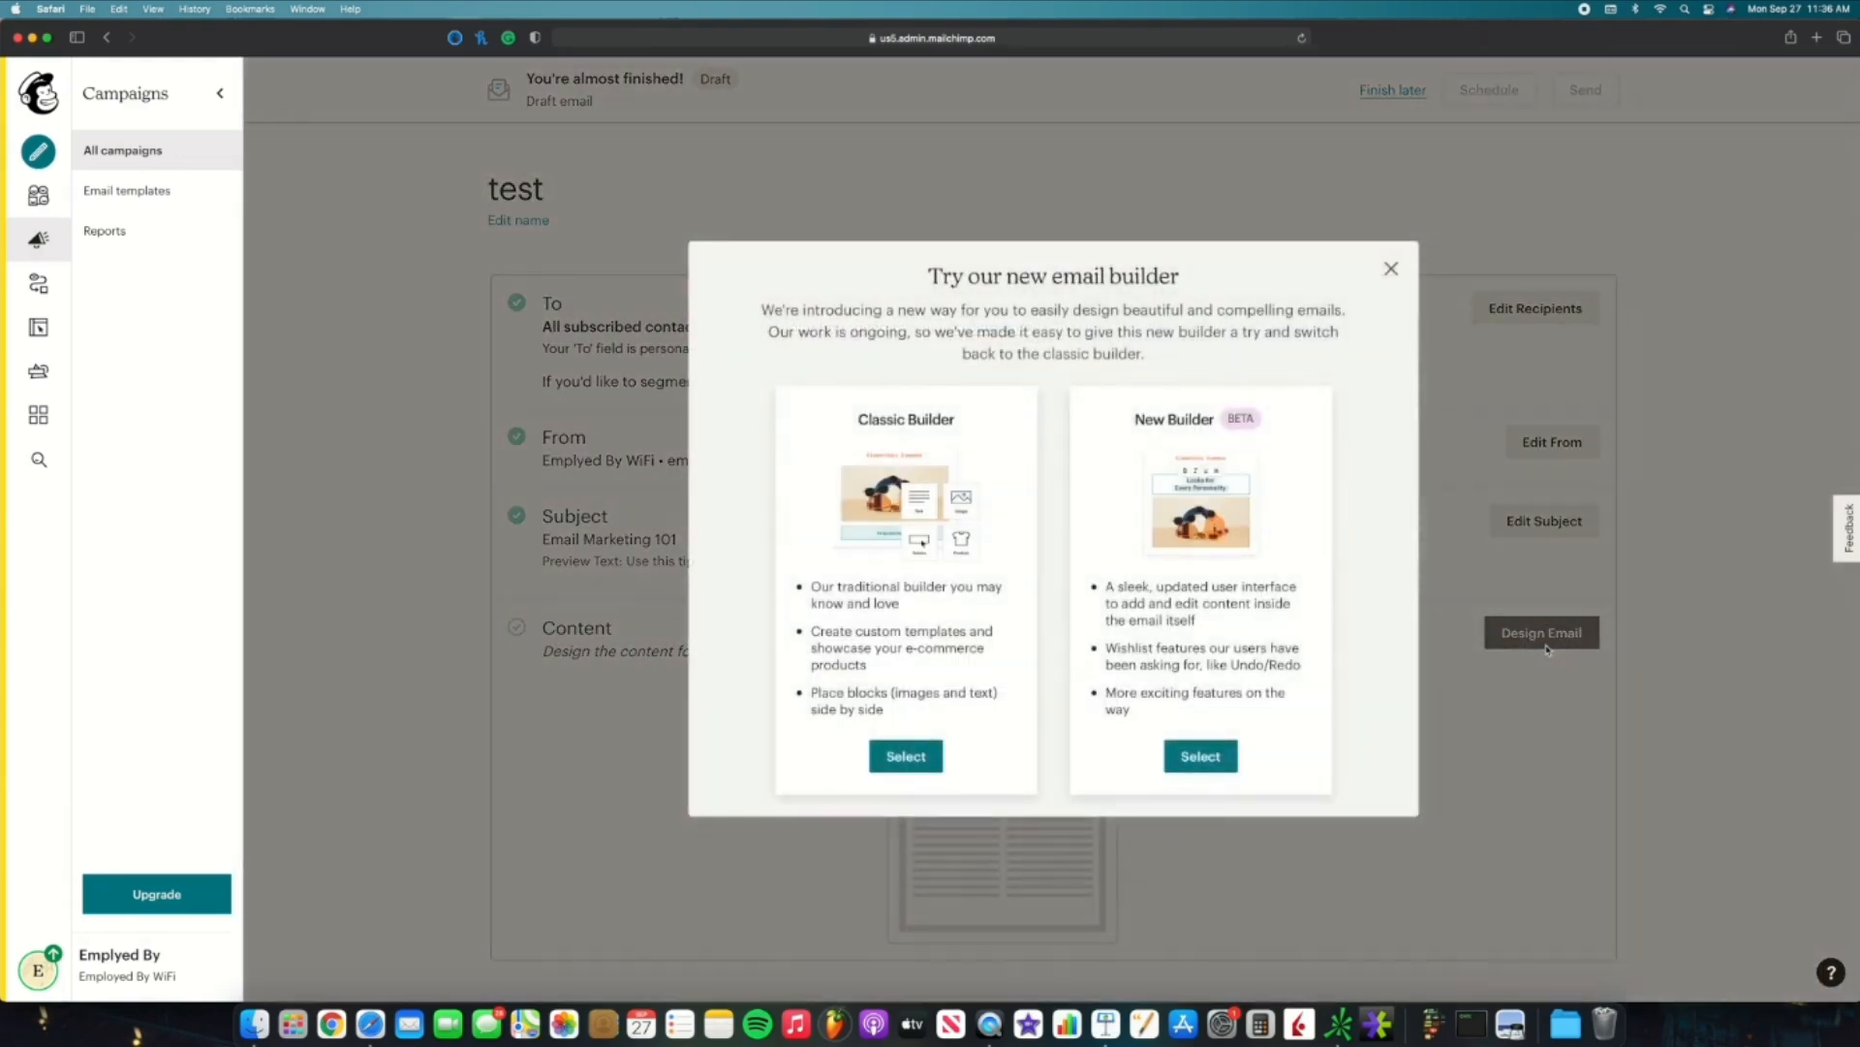
click(928, 763)
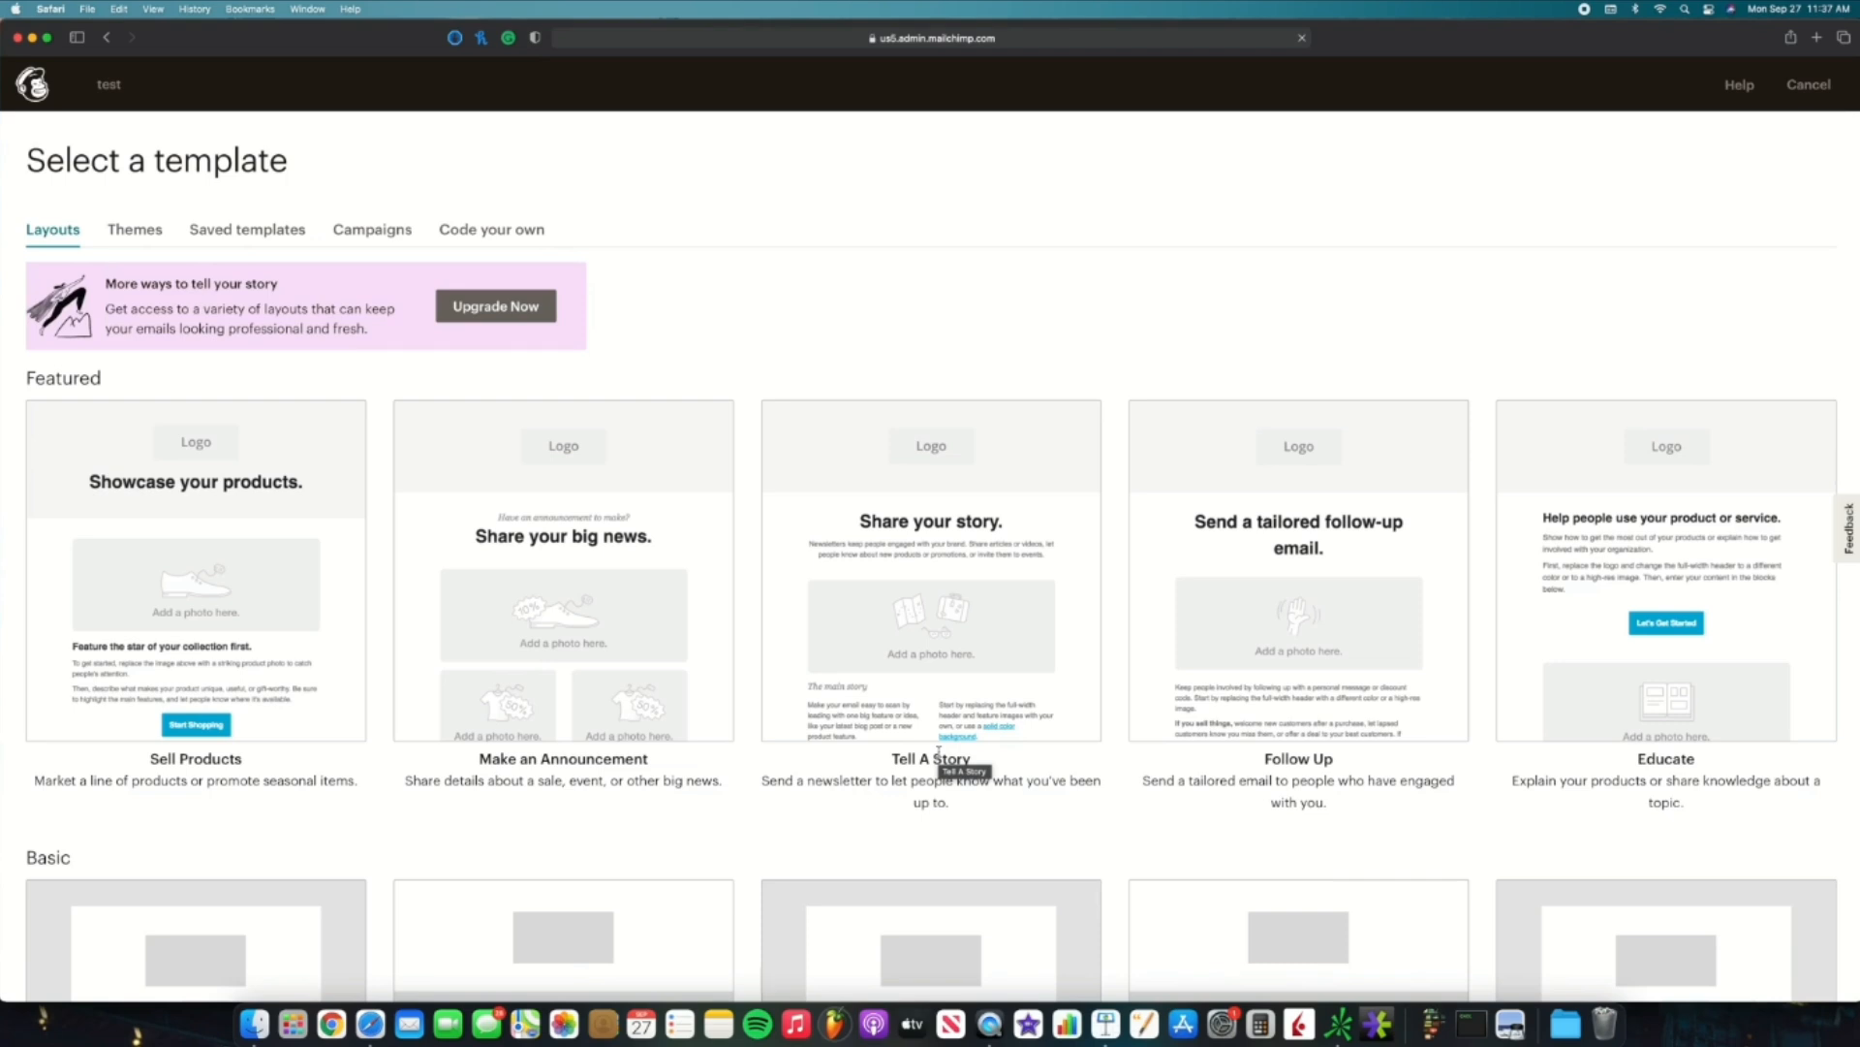
scroll(938, 752, down, 5)
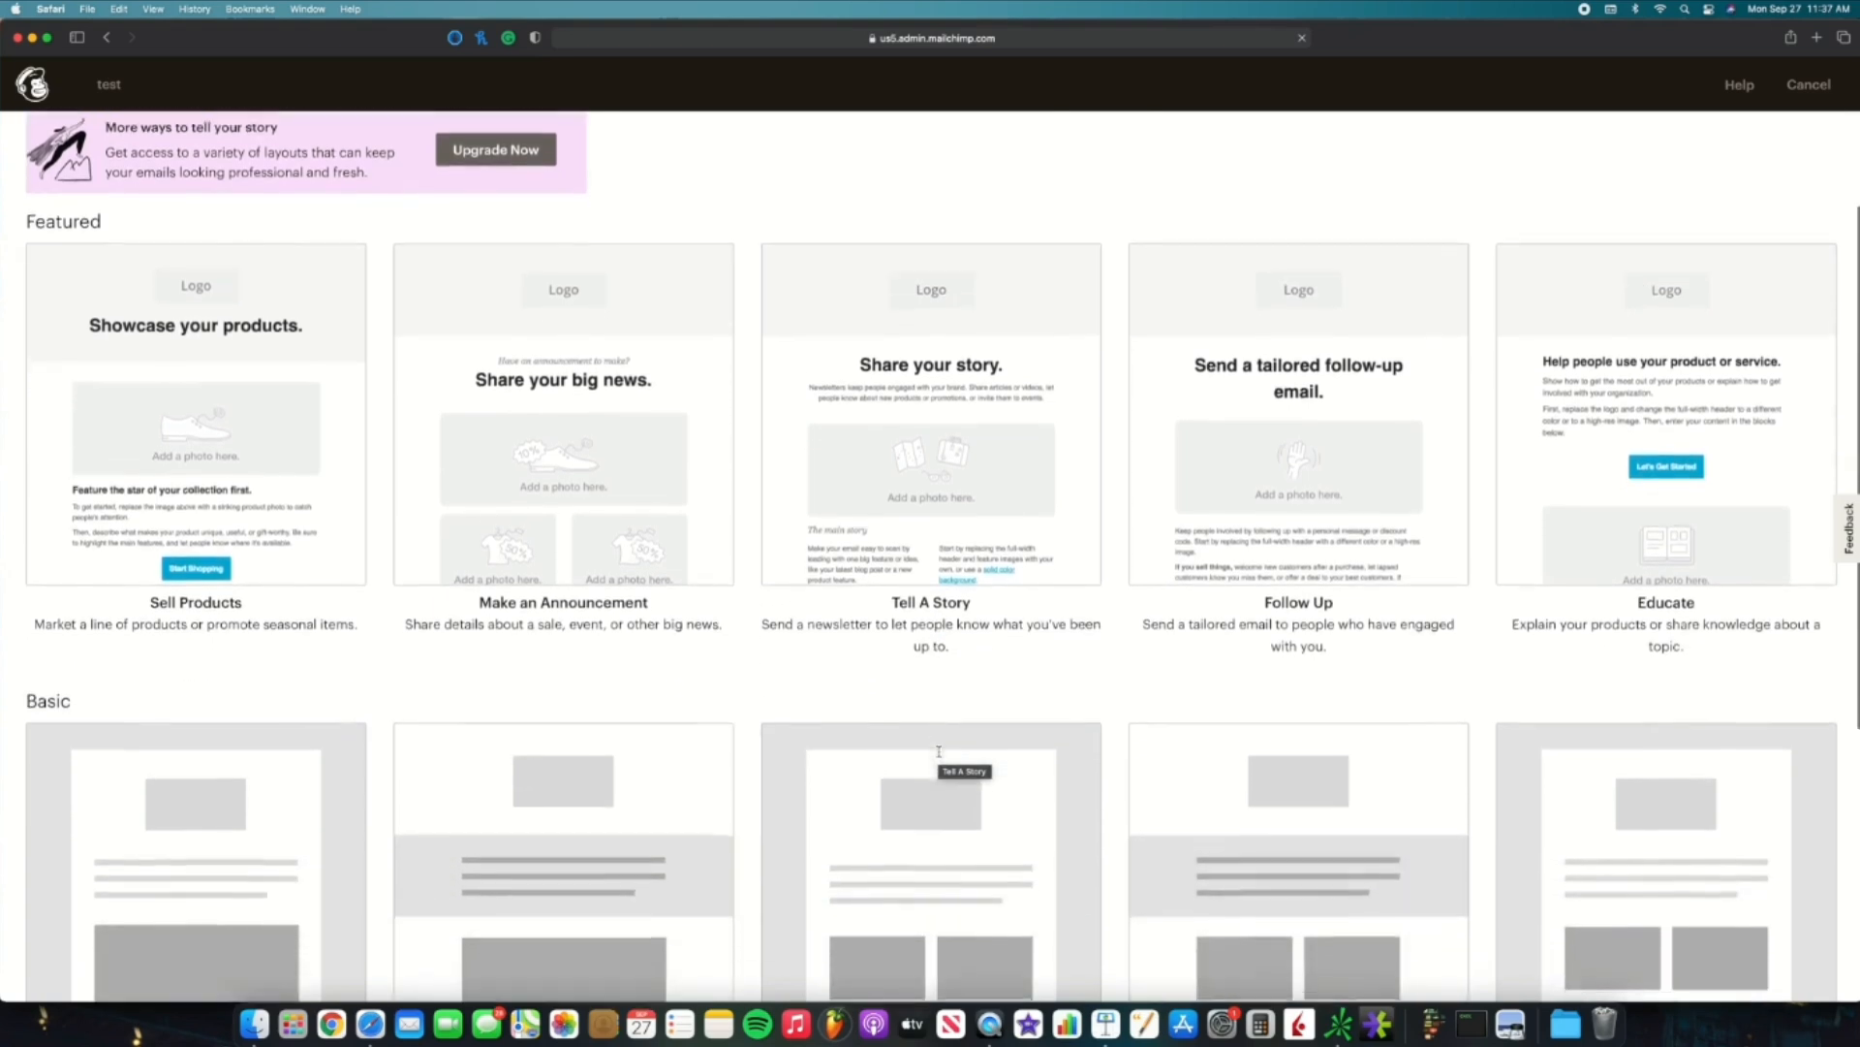
click(287, 756)
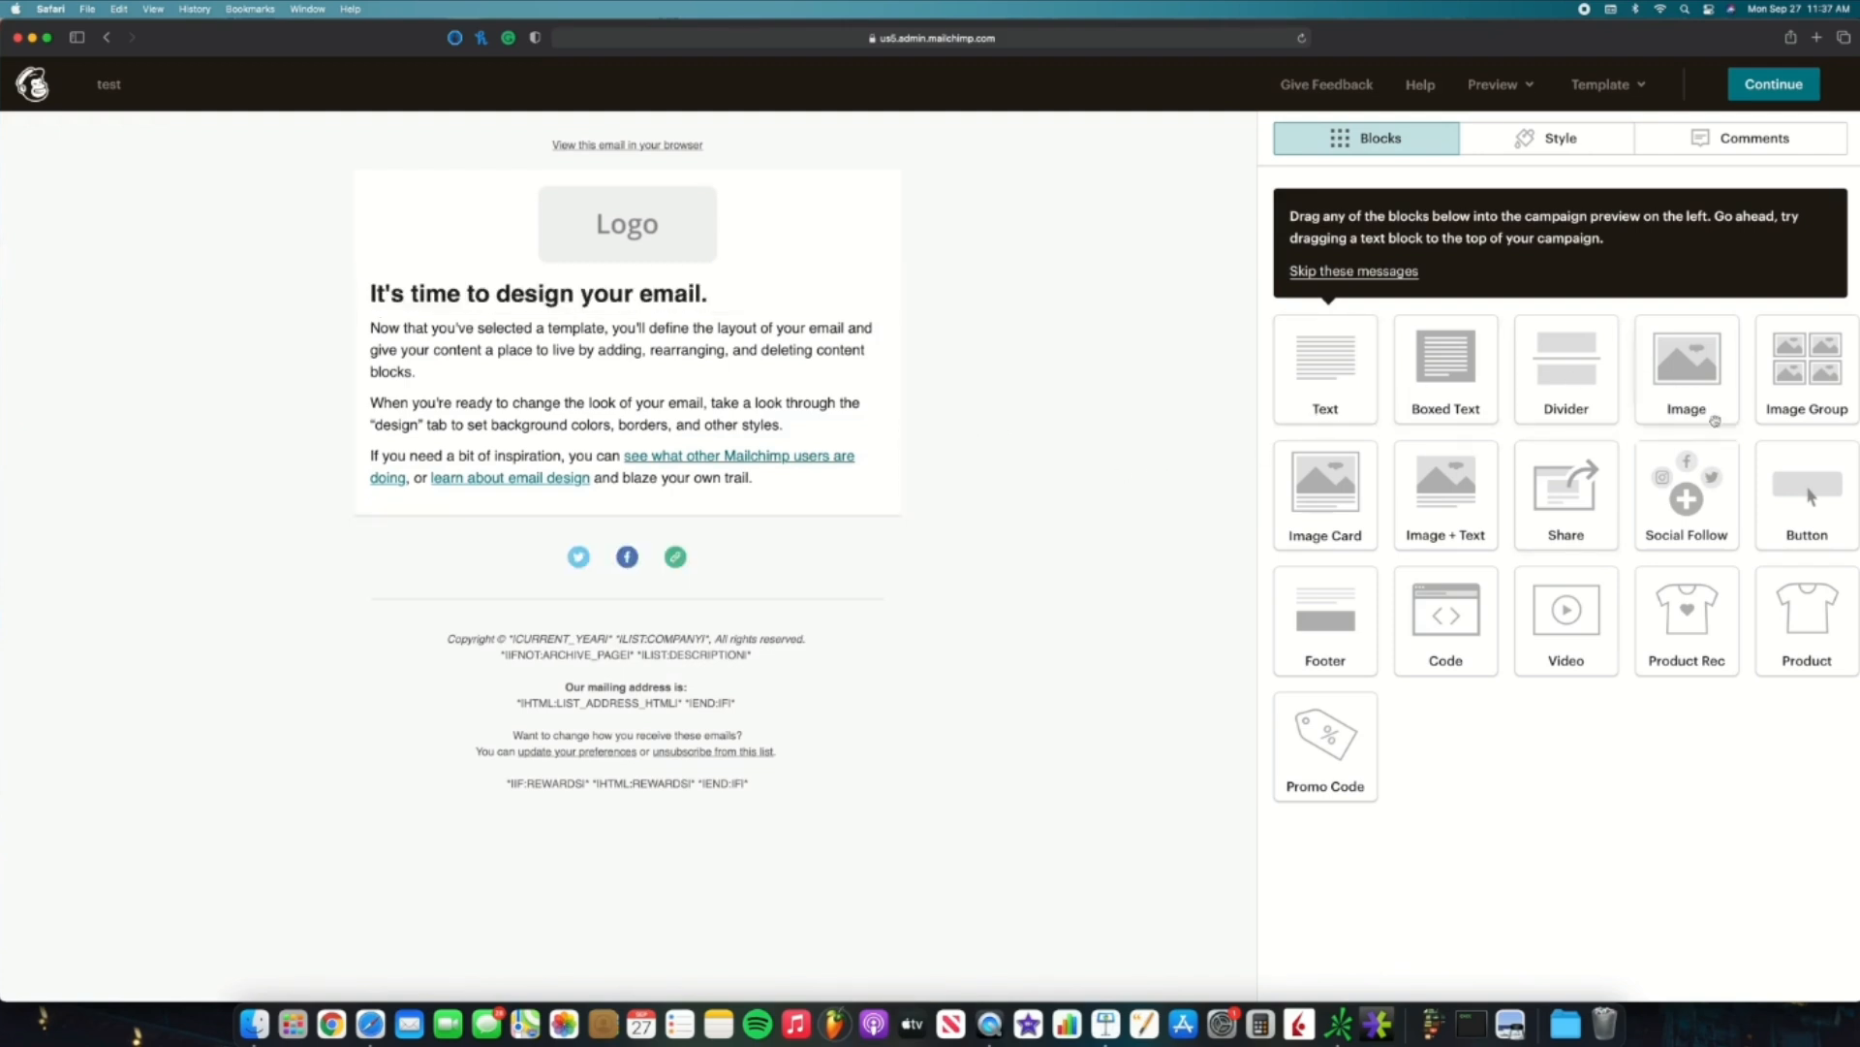
Step: Add a text block reading 'testing 123' to the email
drag(1352, 376, 770, 495)
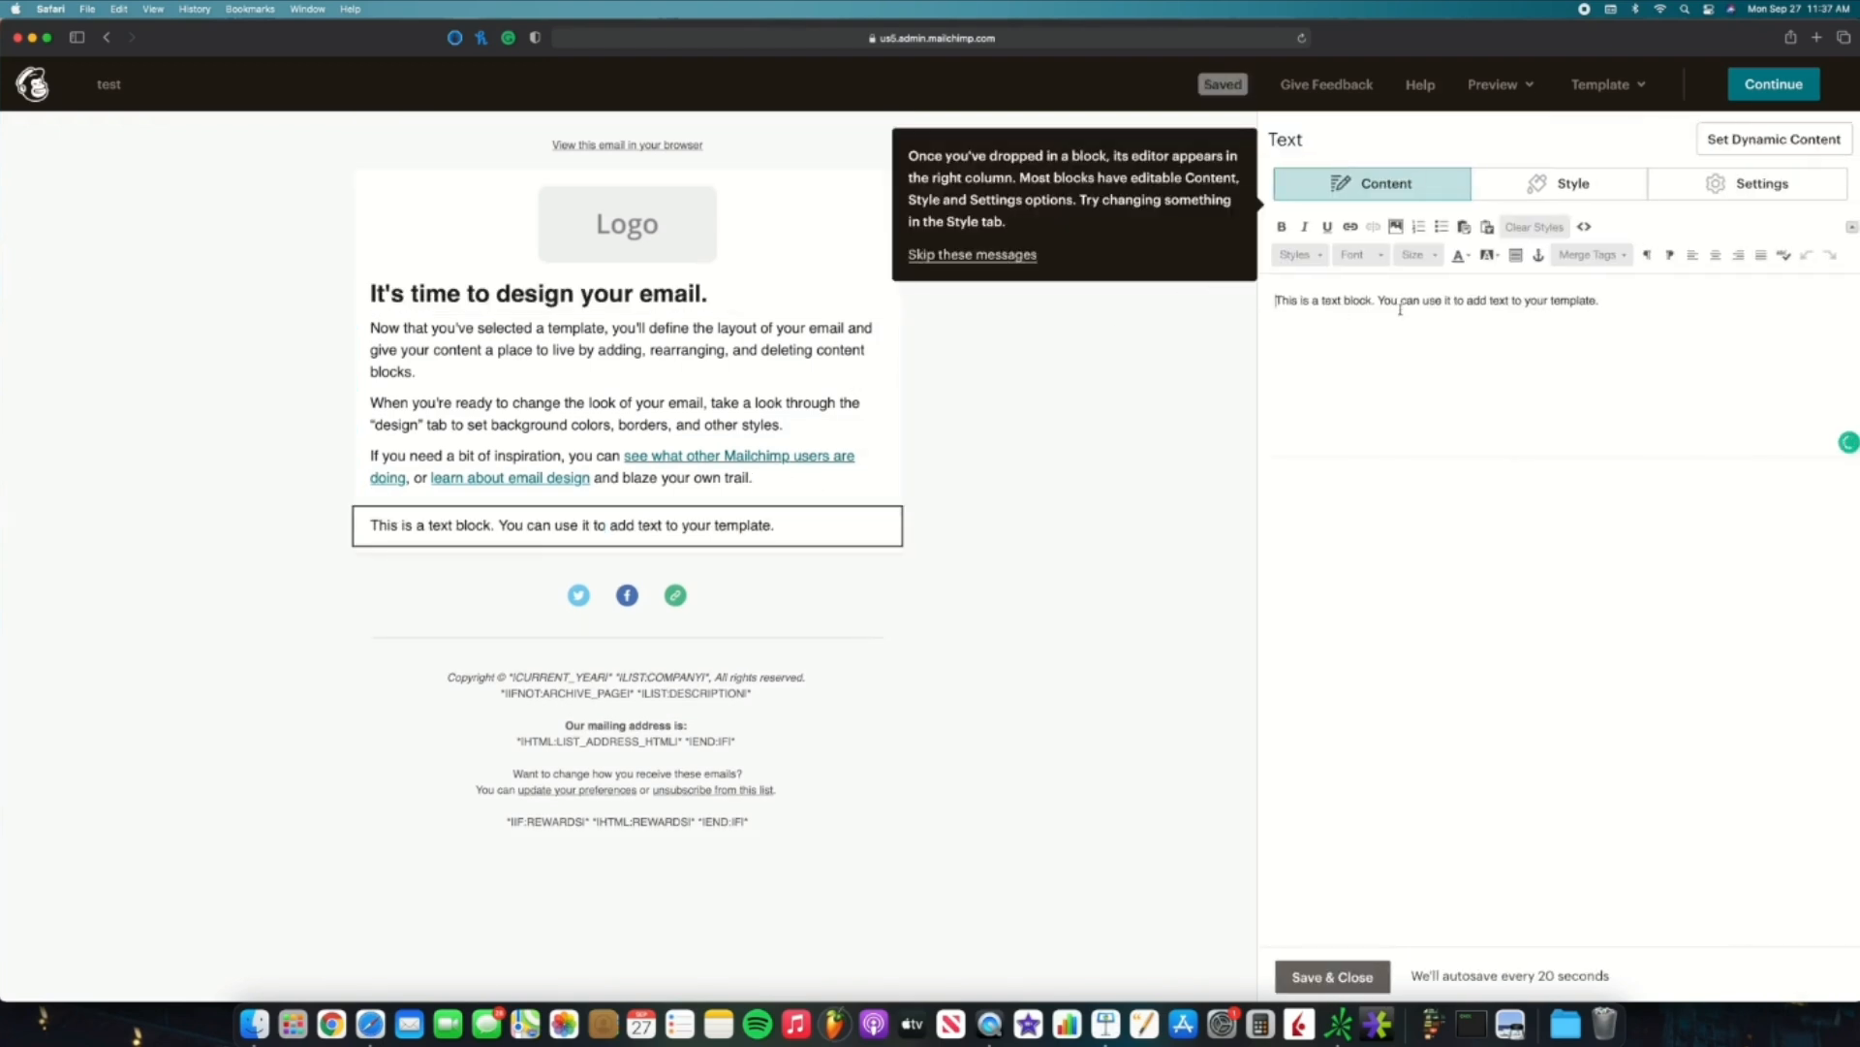
triple_click(1402, 305)
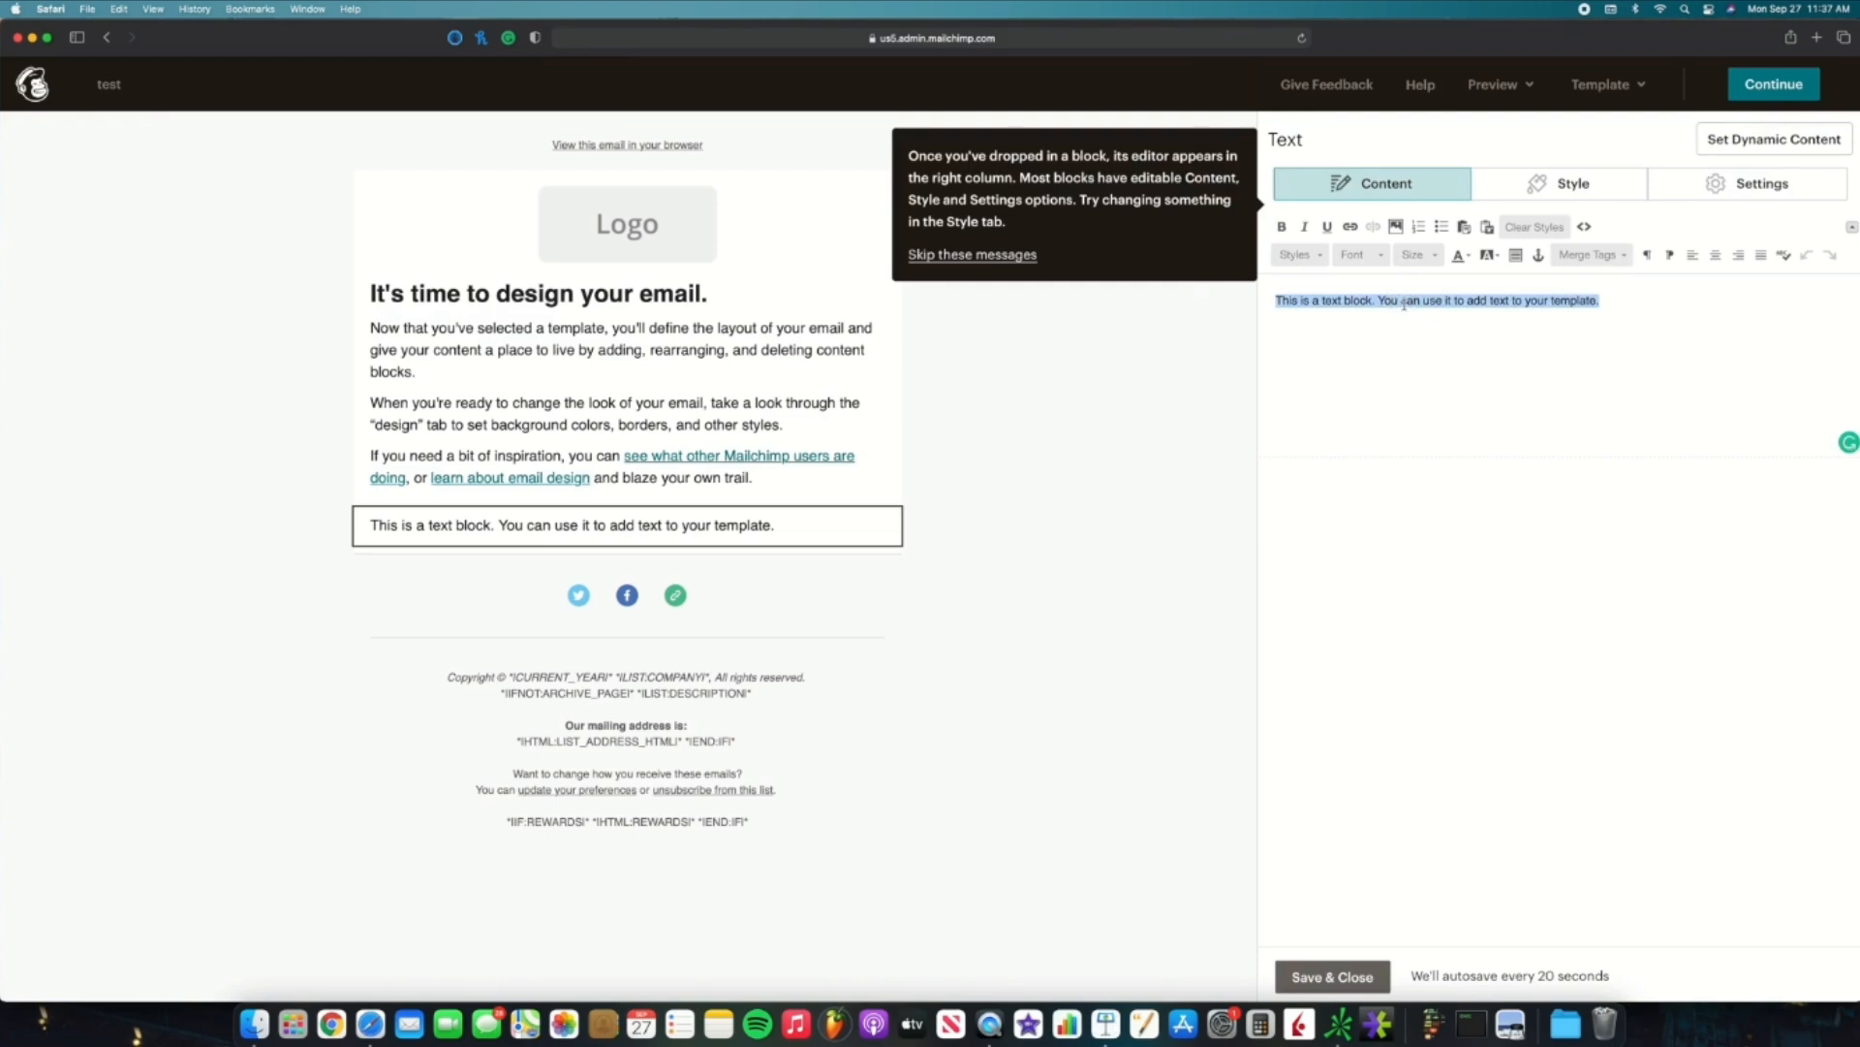
text(testing 12)
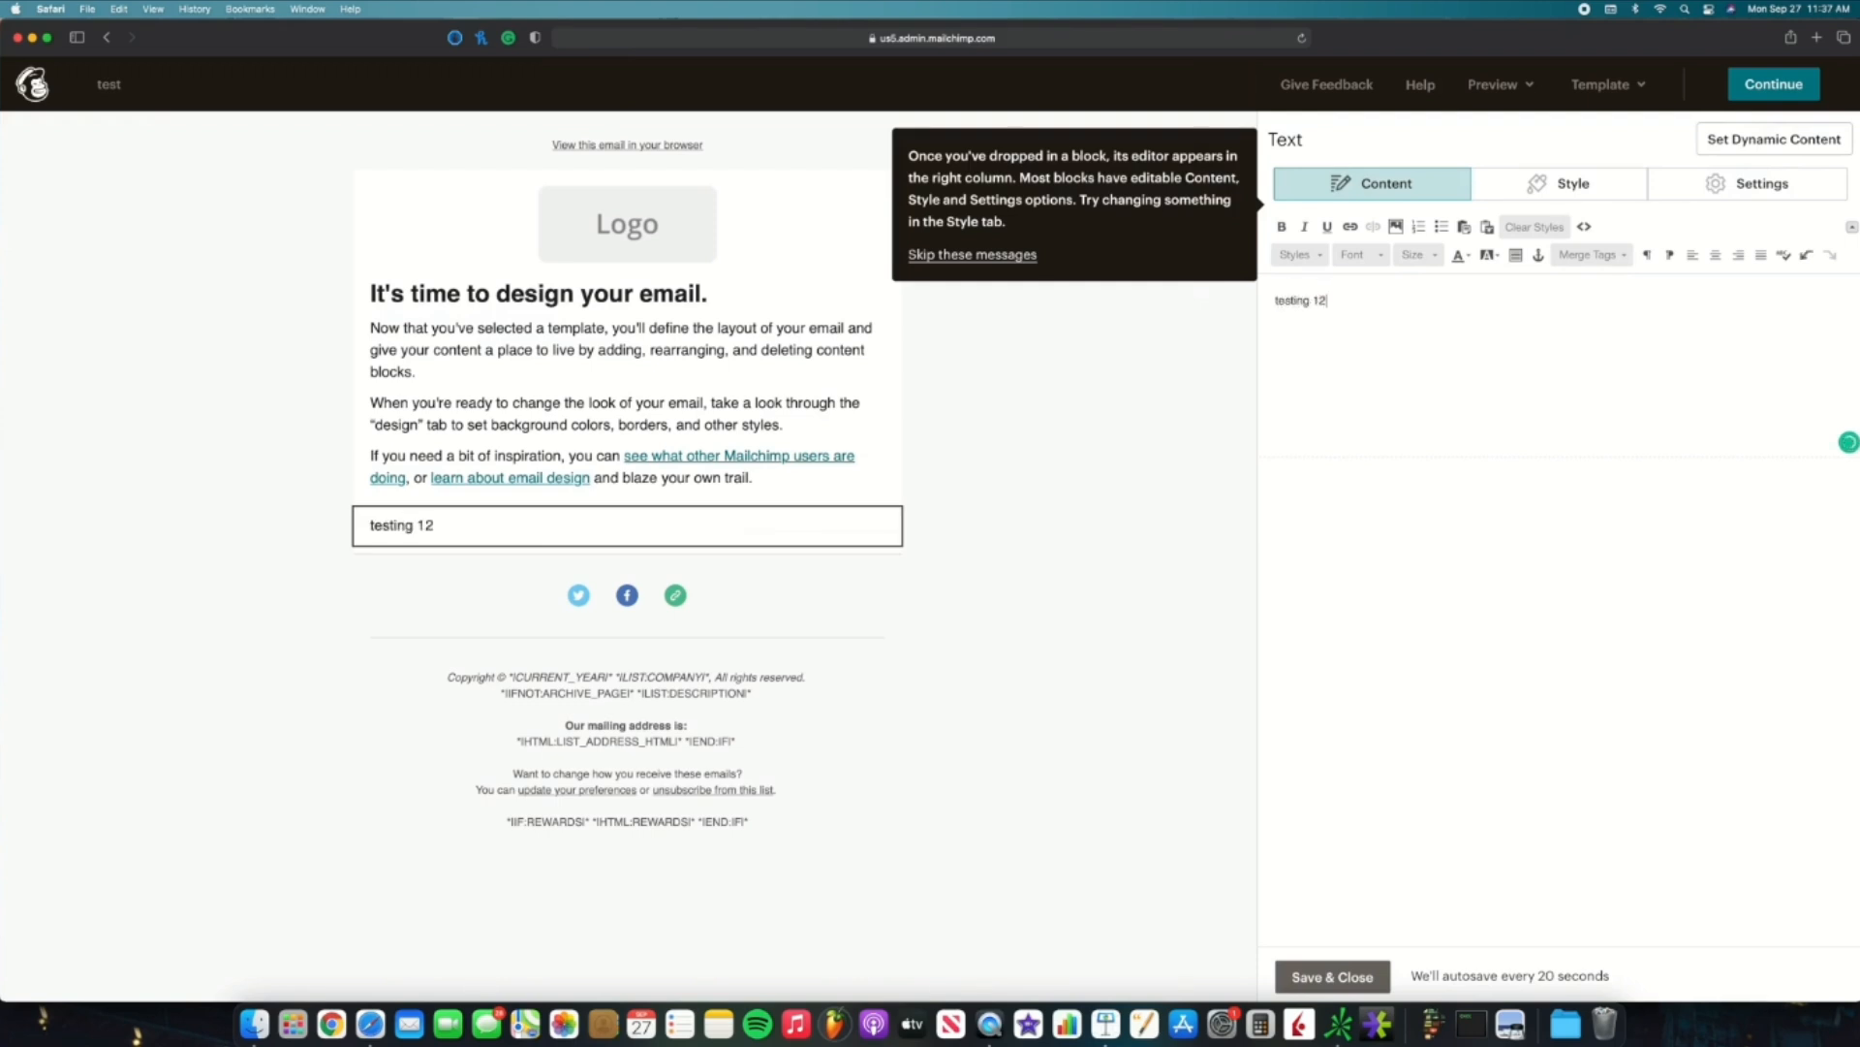
text(3)
click(1350, 977)
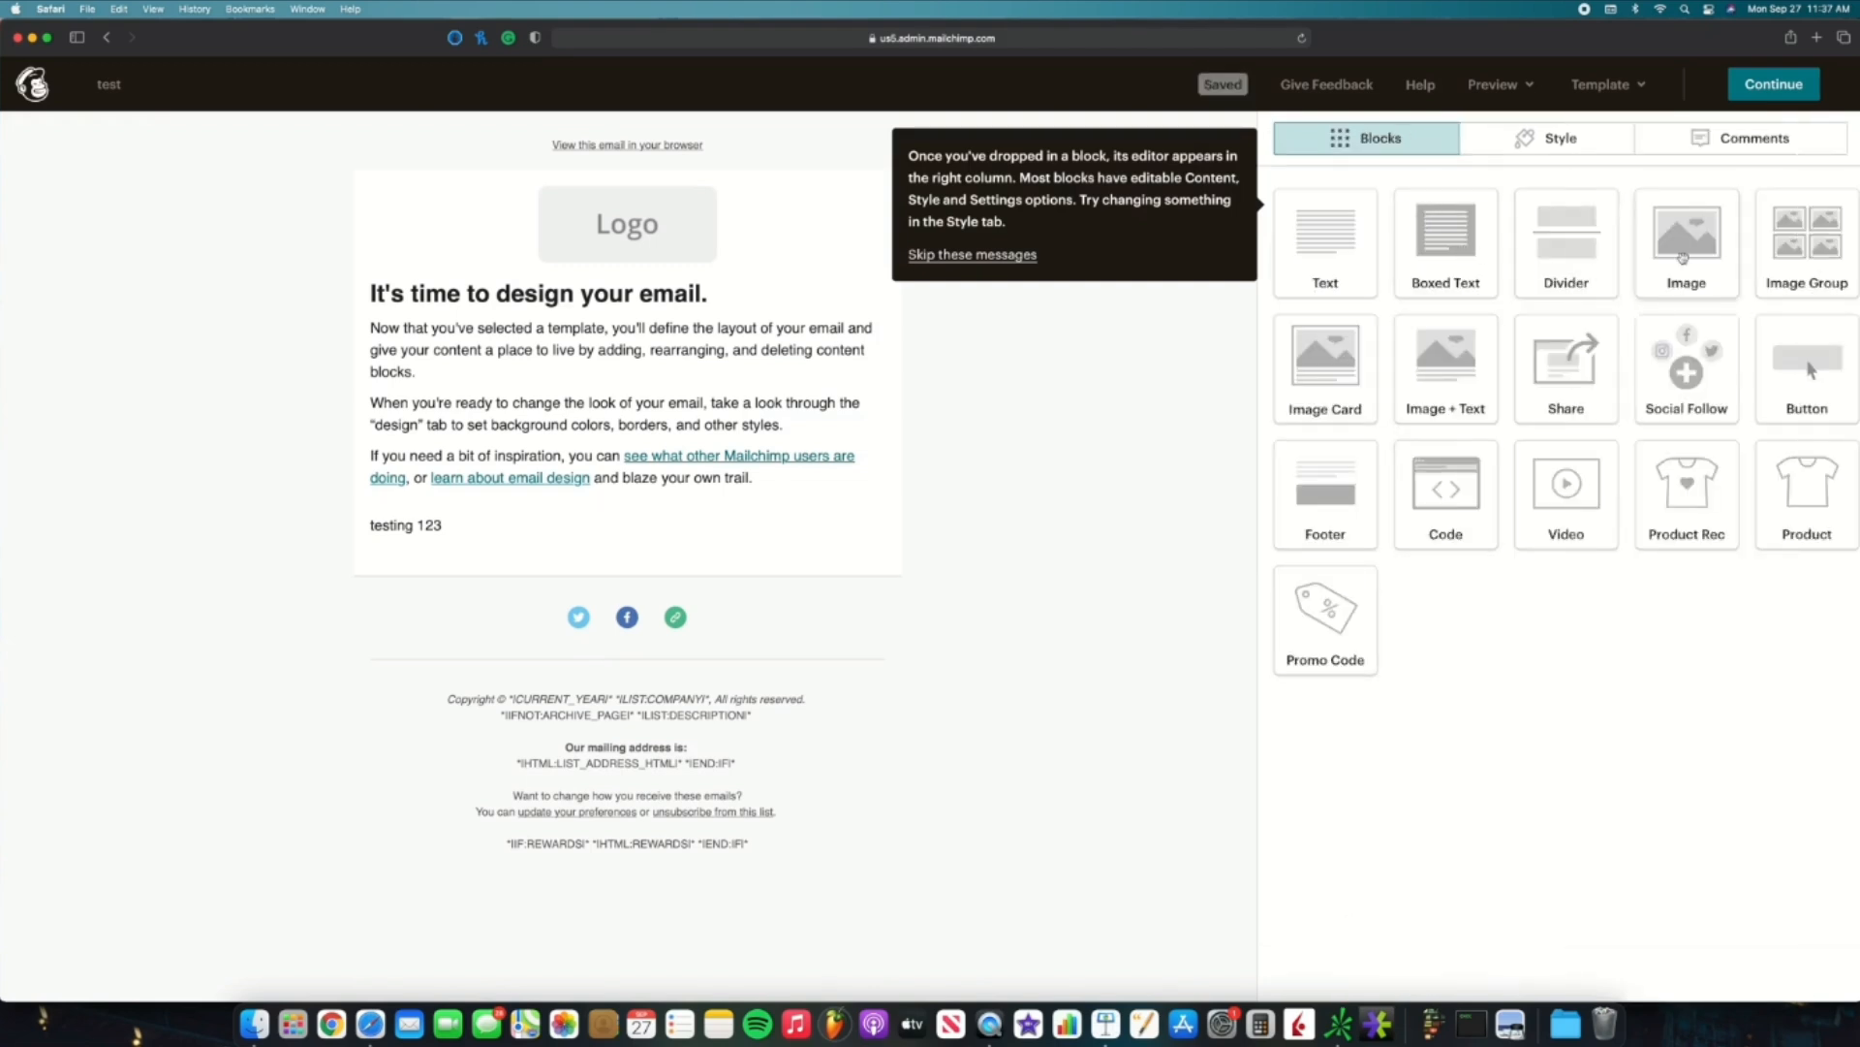
Step: Add an empty image block, a divider and a Buy Now button, then preview the email
drag(1683, 257, 699, 504)
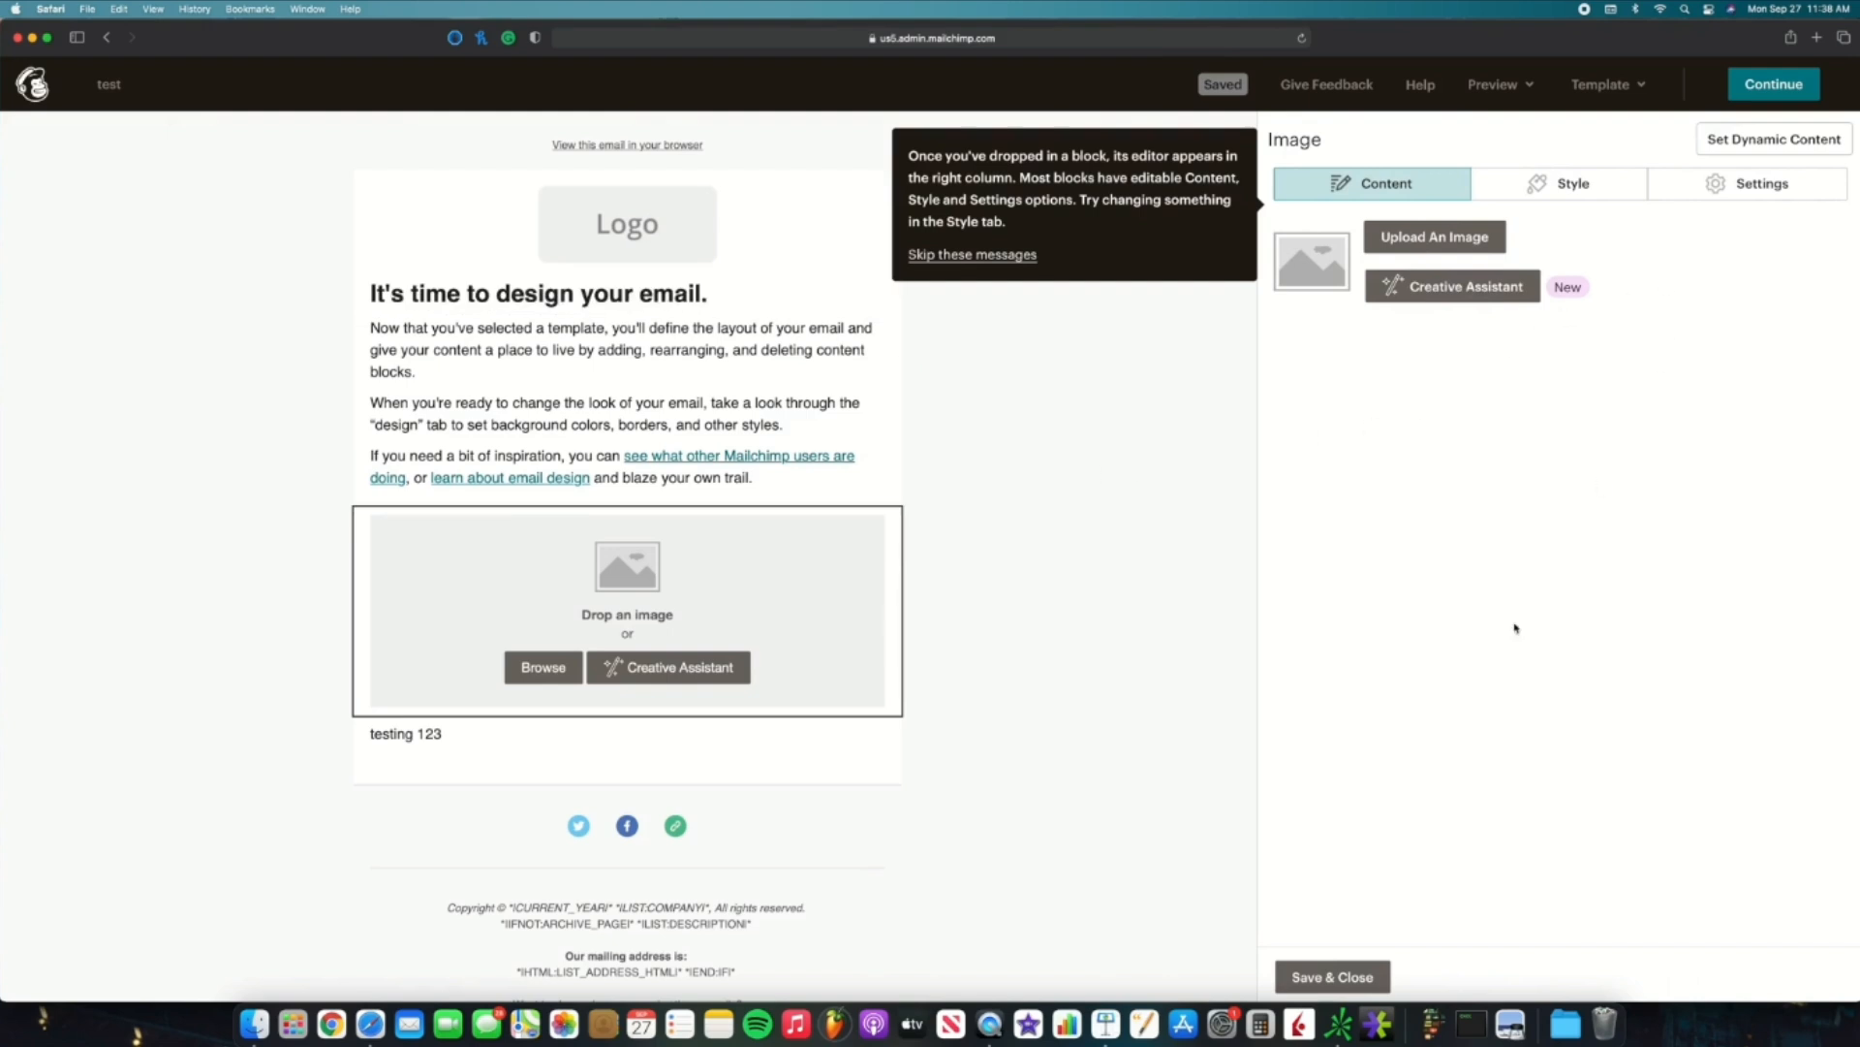
click(1374, 972)
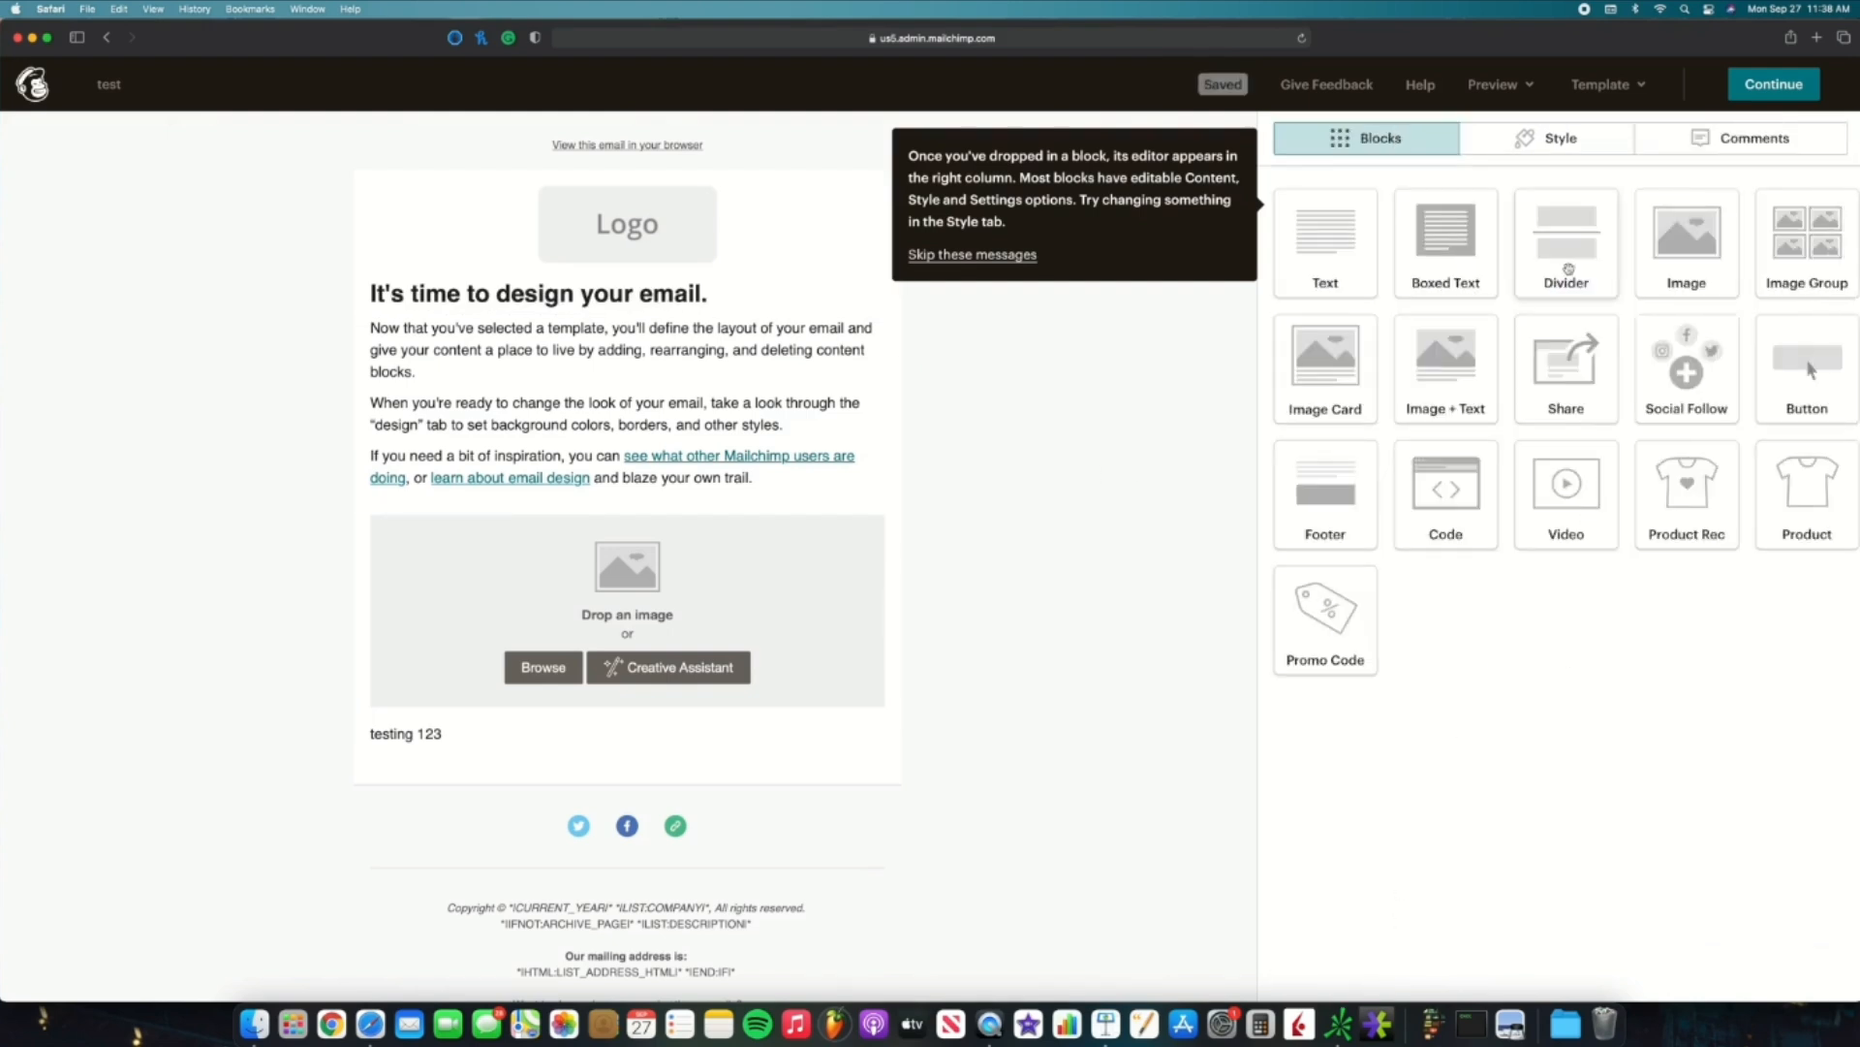
drag(1568, 269, 754, 504)
click(1355, 976)
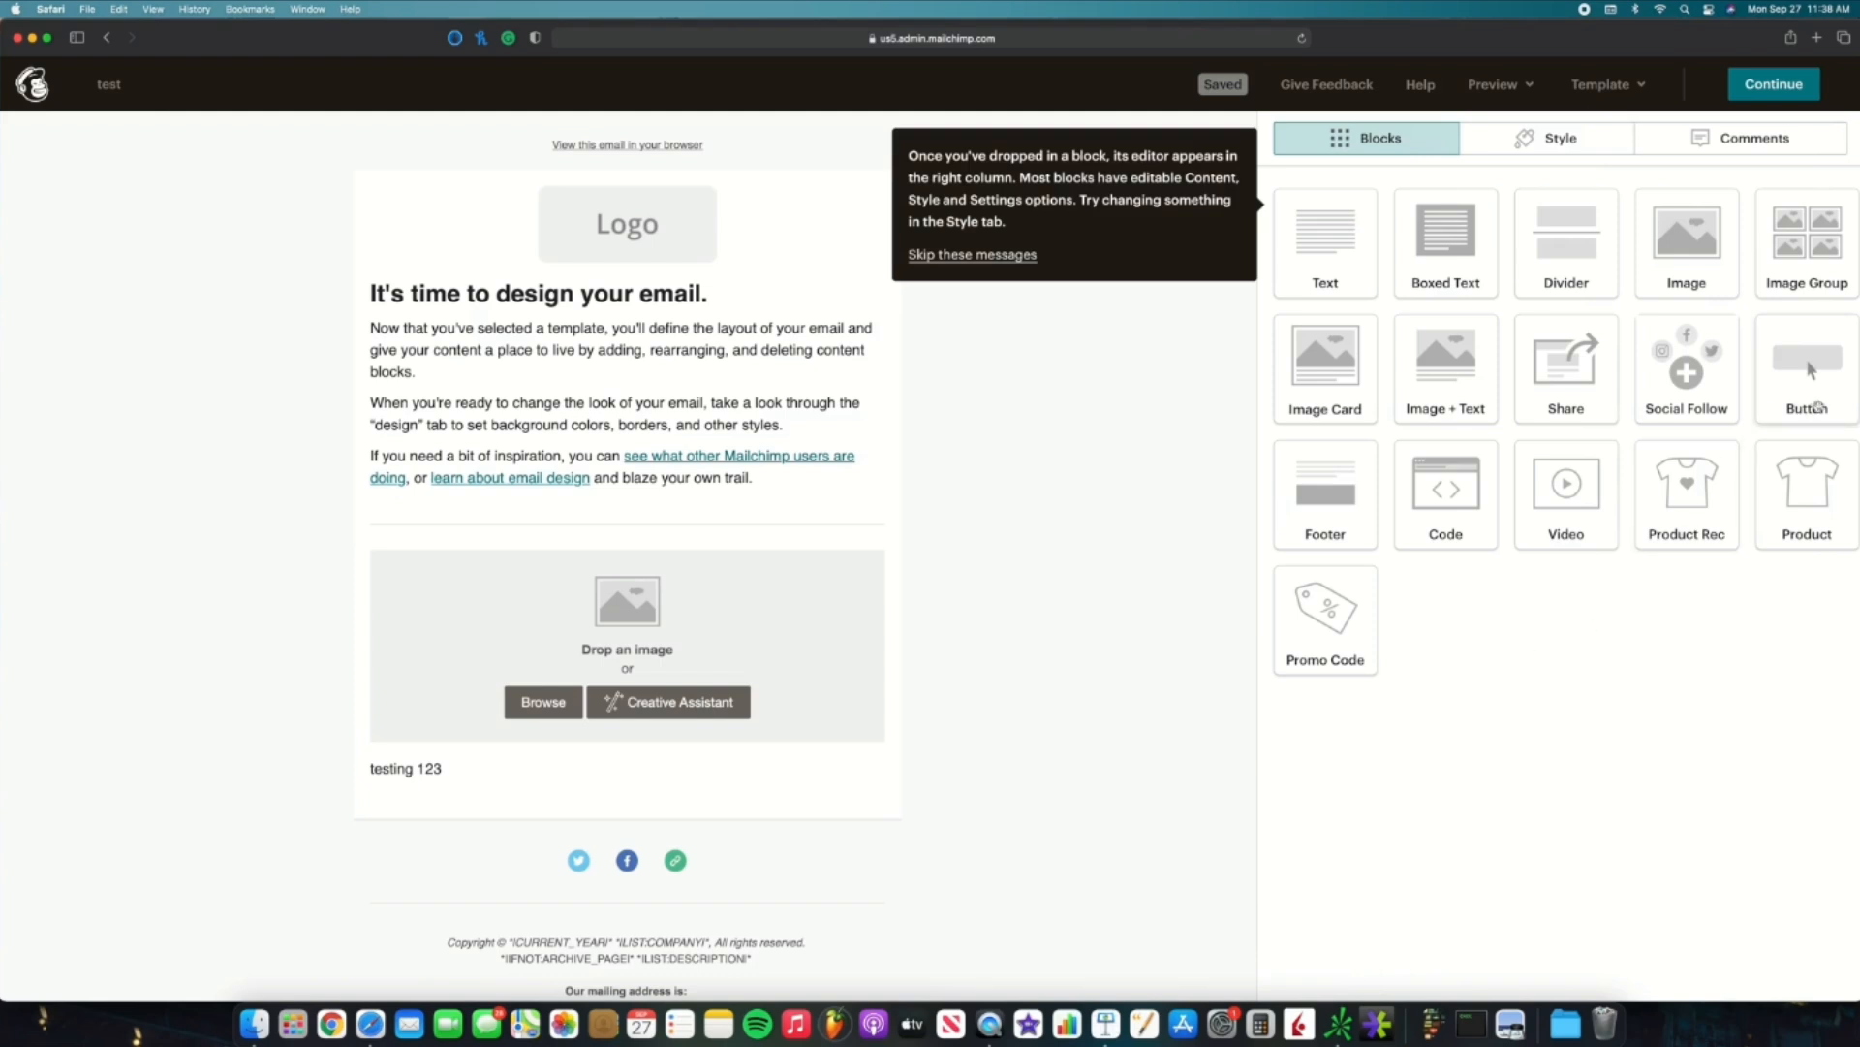
drag(1812, 399, 770, 785)
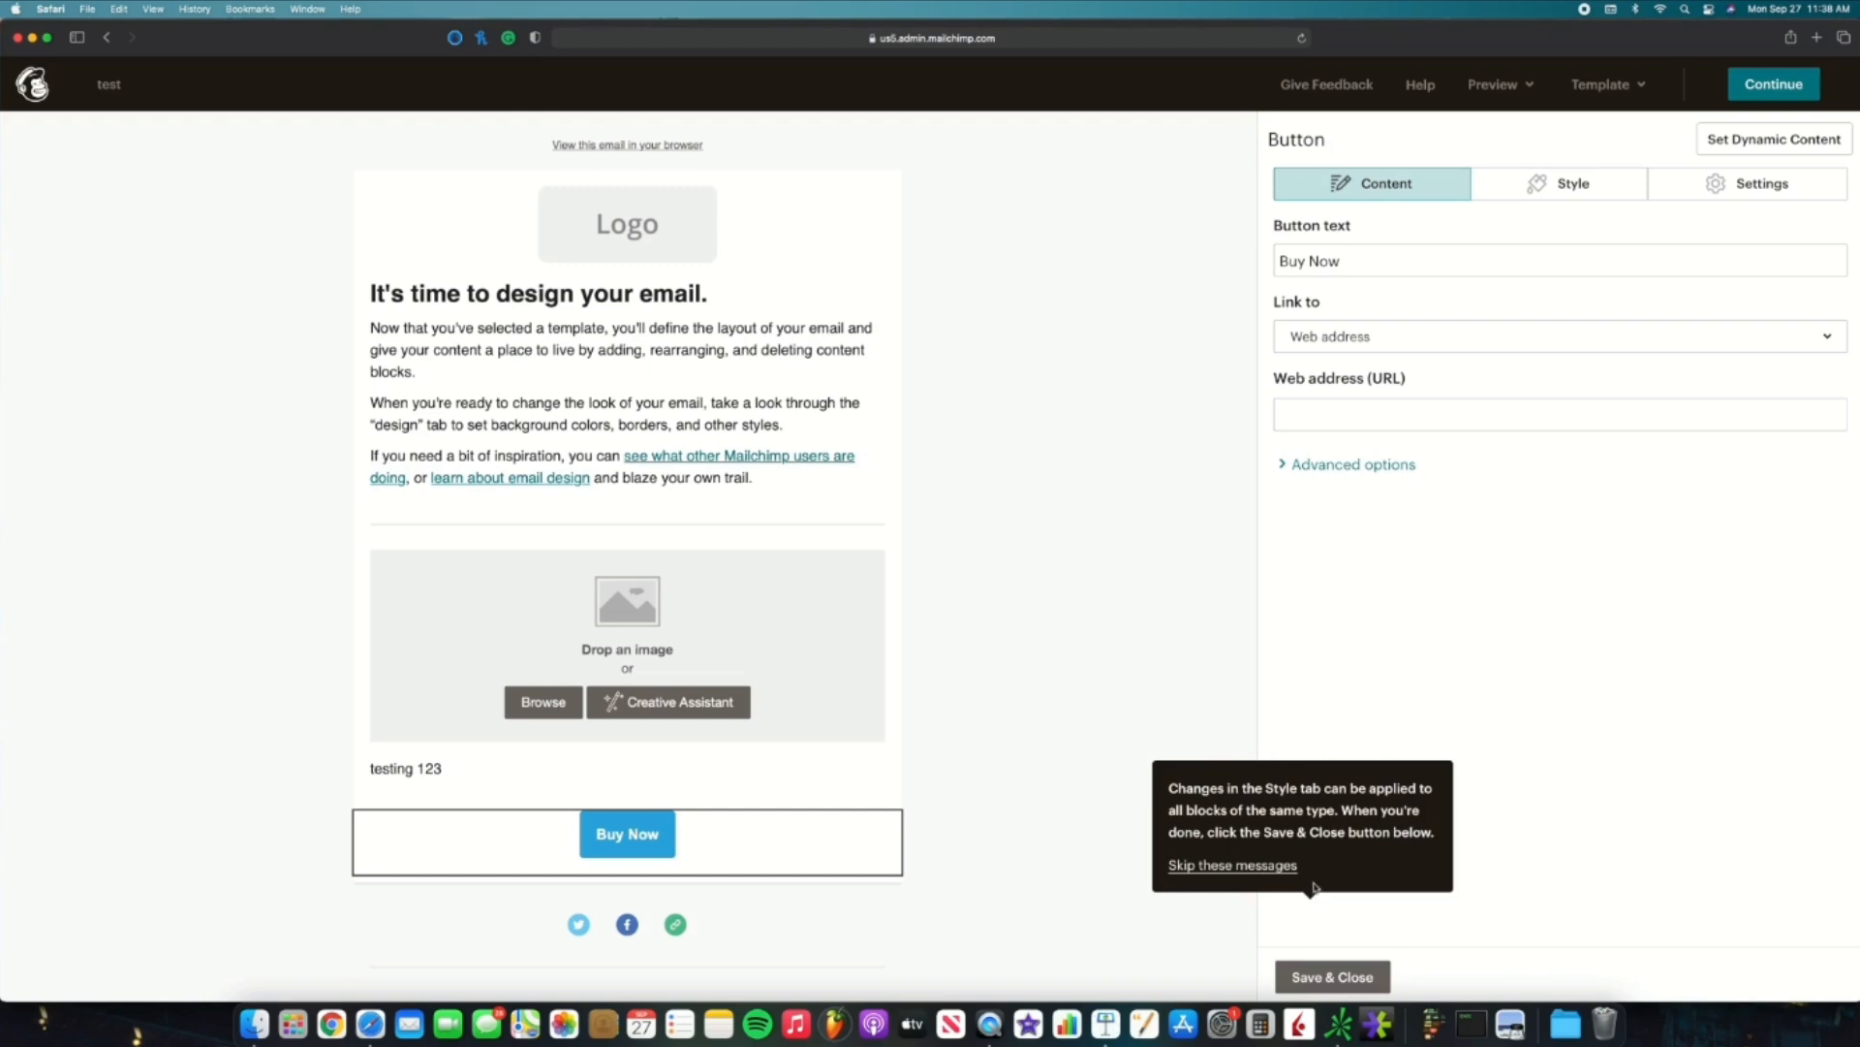
click(1314, 967)
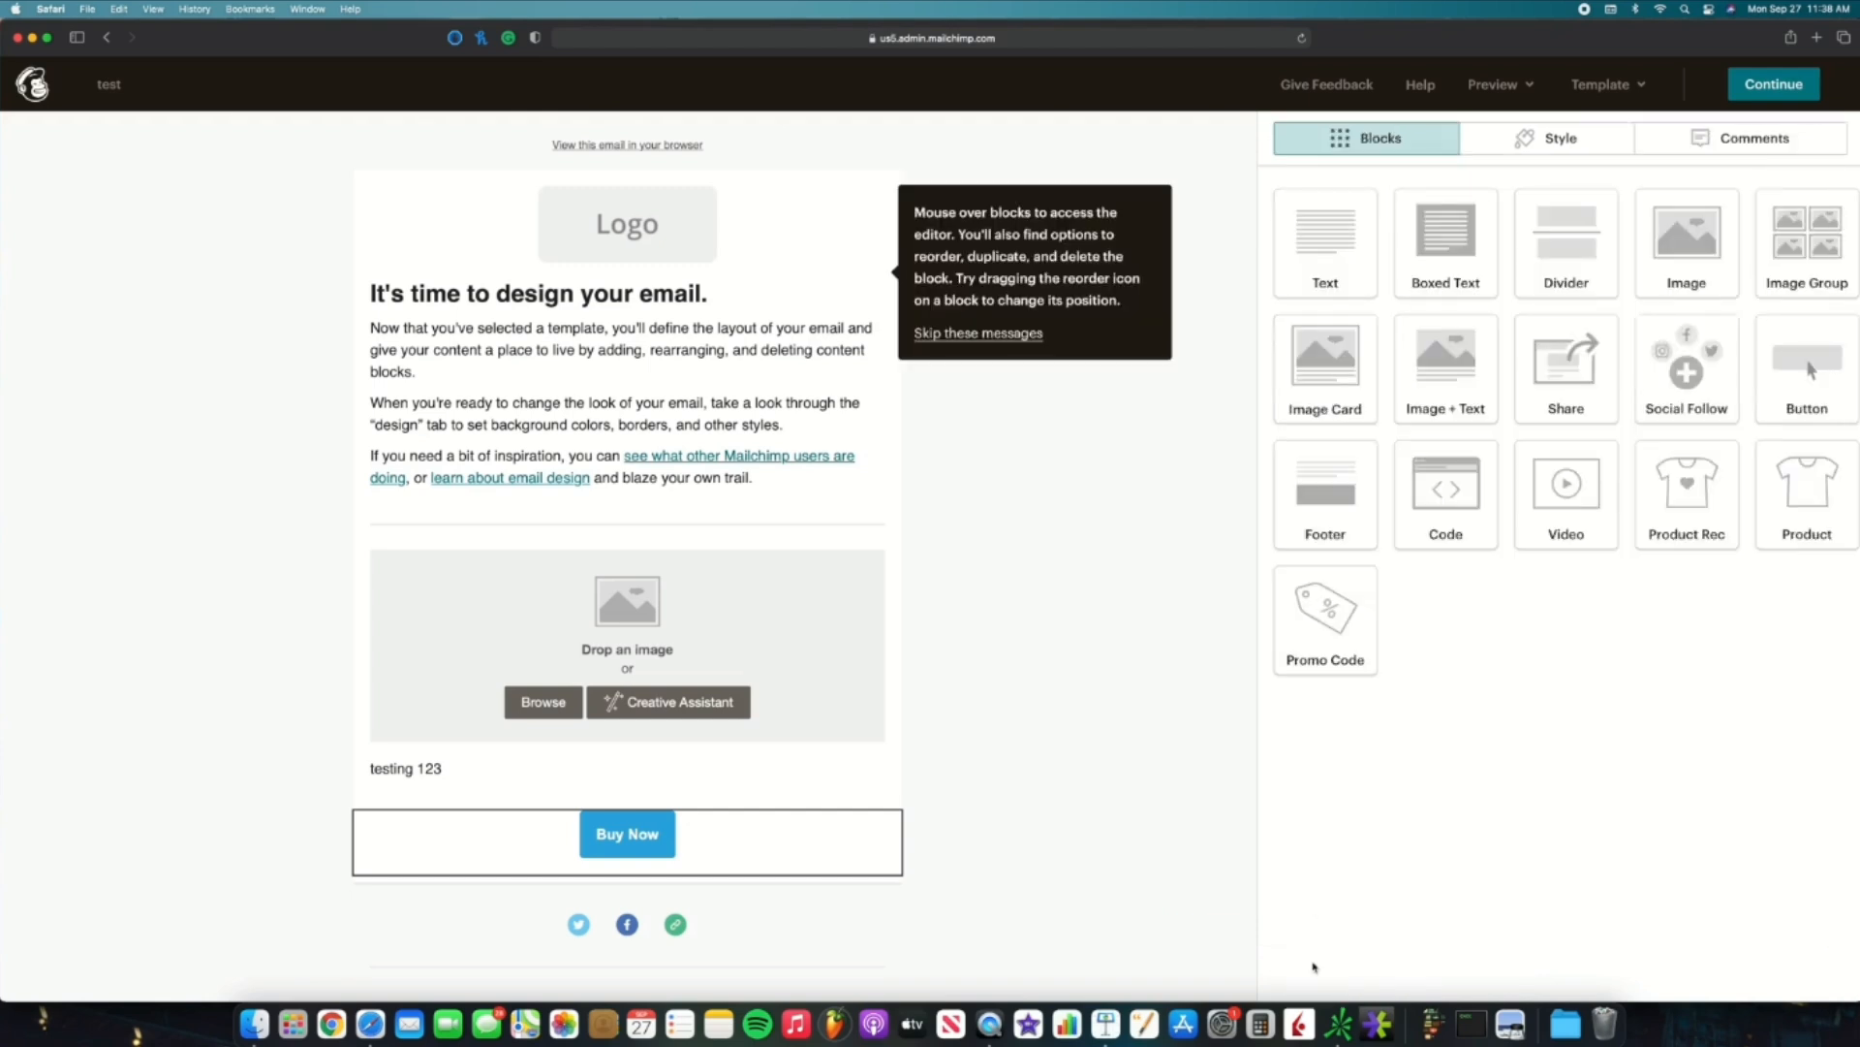
click(1513, 85)
click(1470, 137)
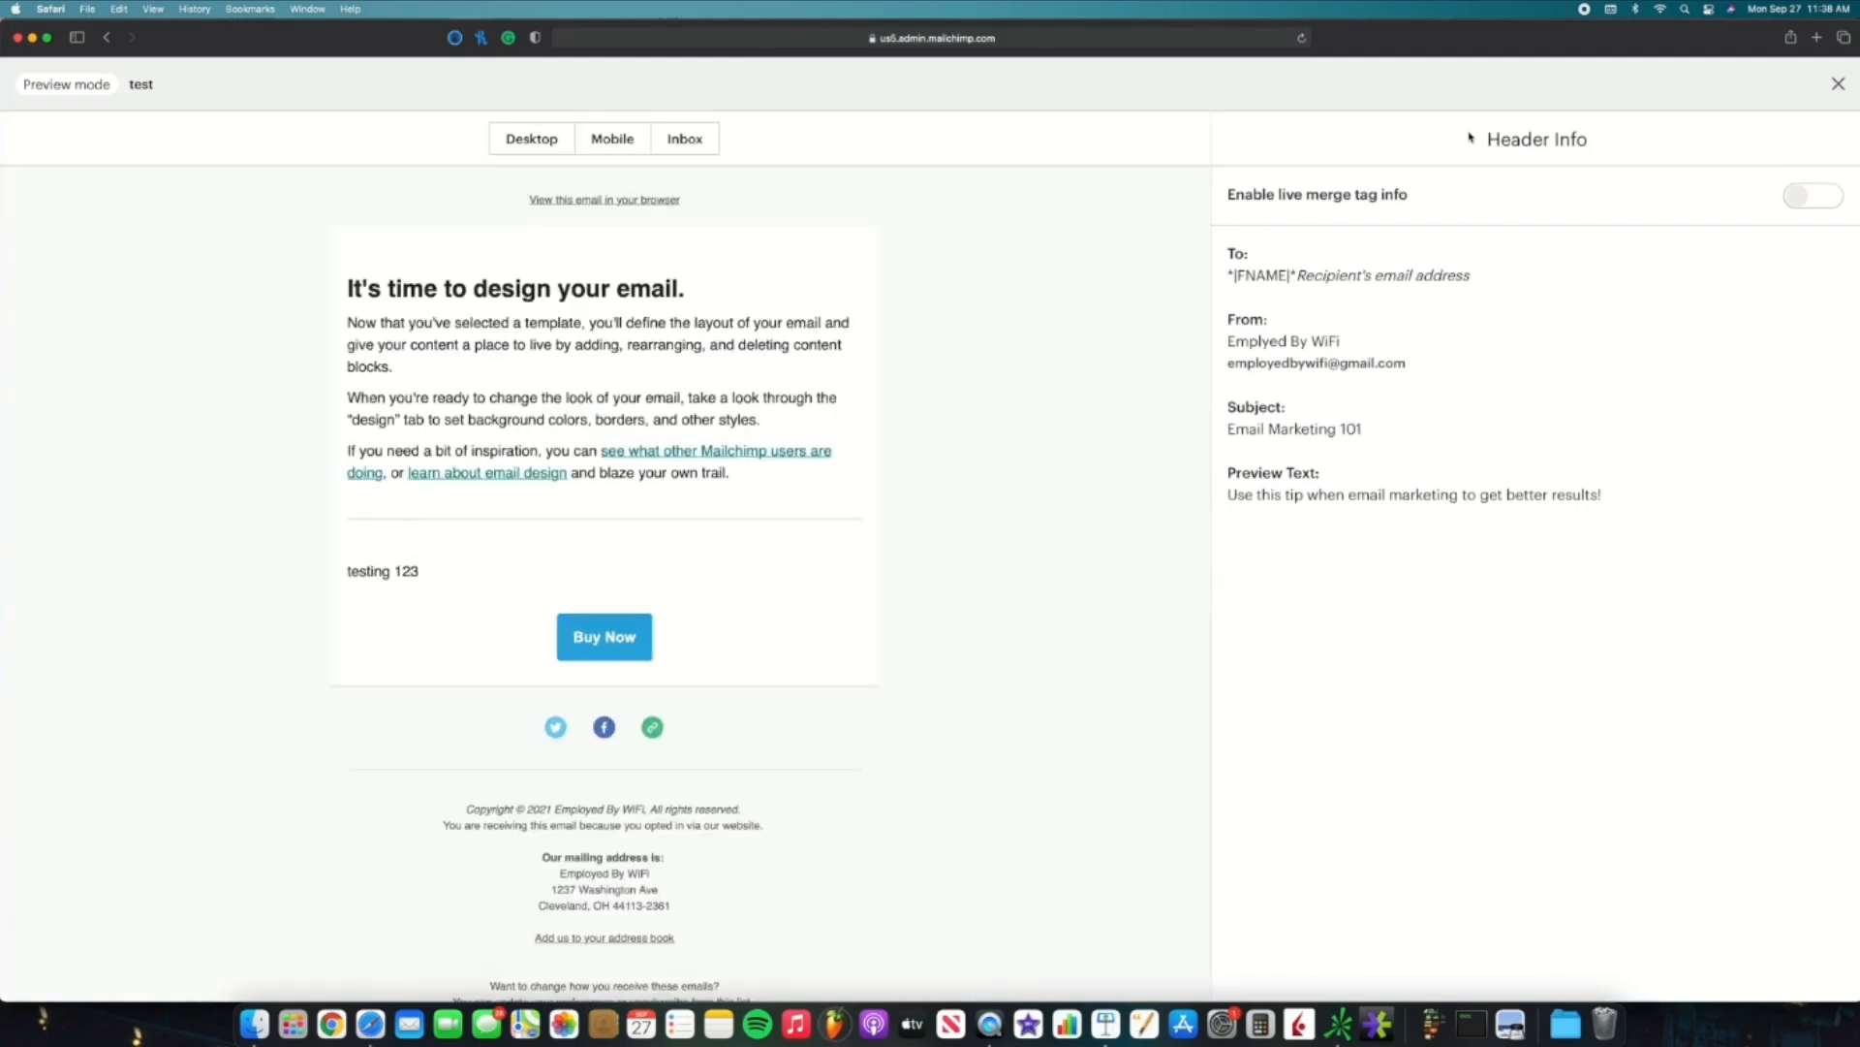
click(603, 142)
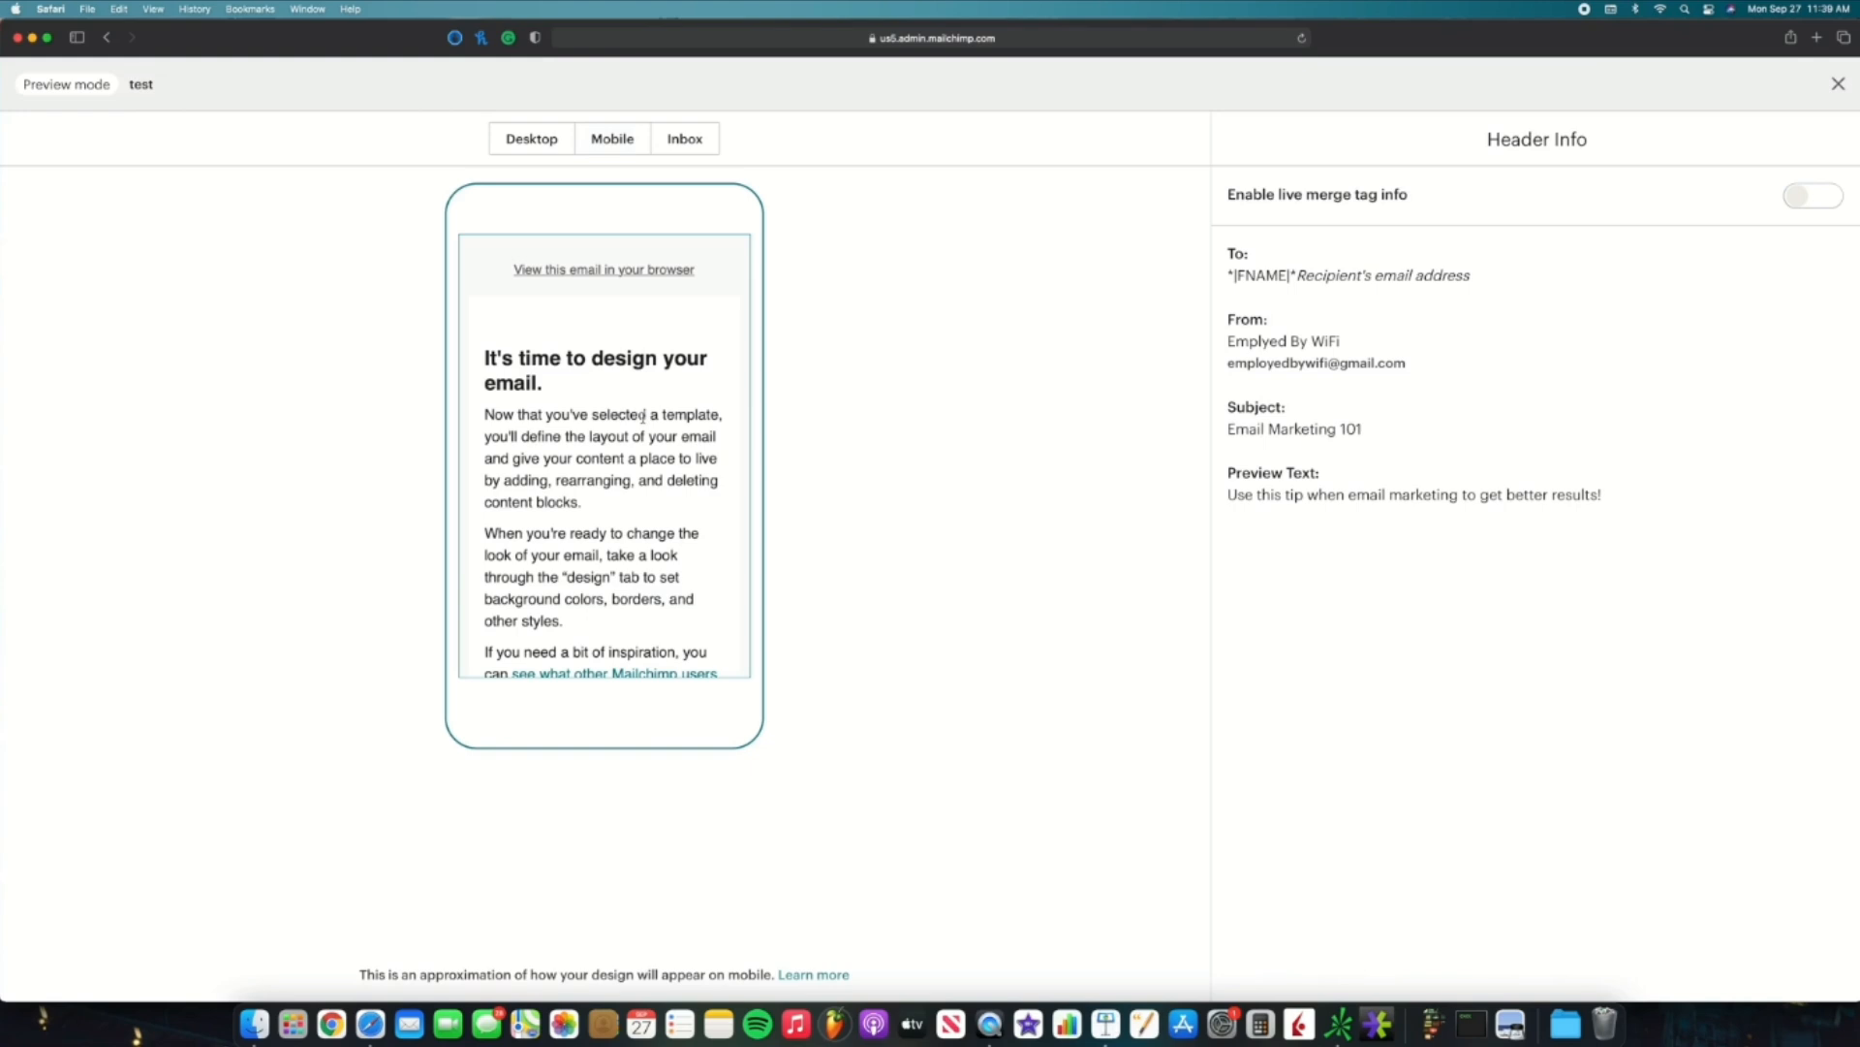
click(1838, 83)
scroll(876, 462, down, 4)
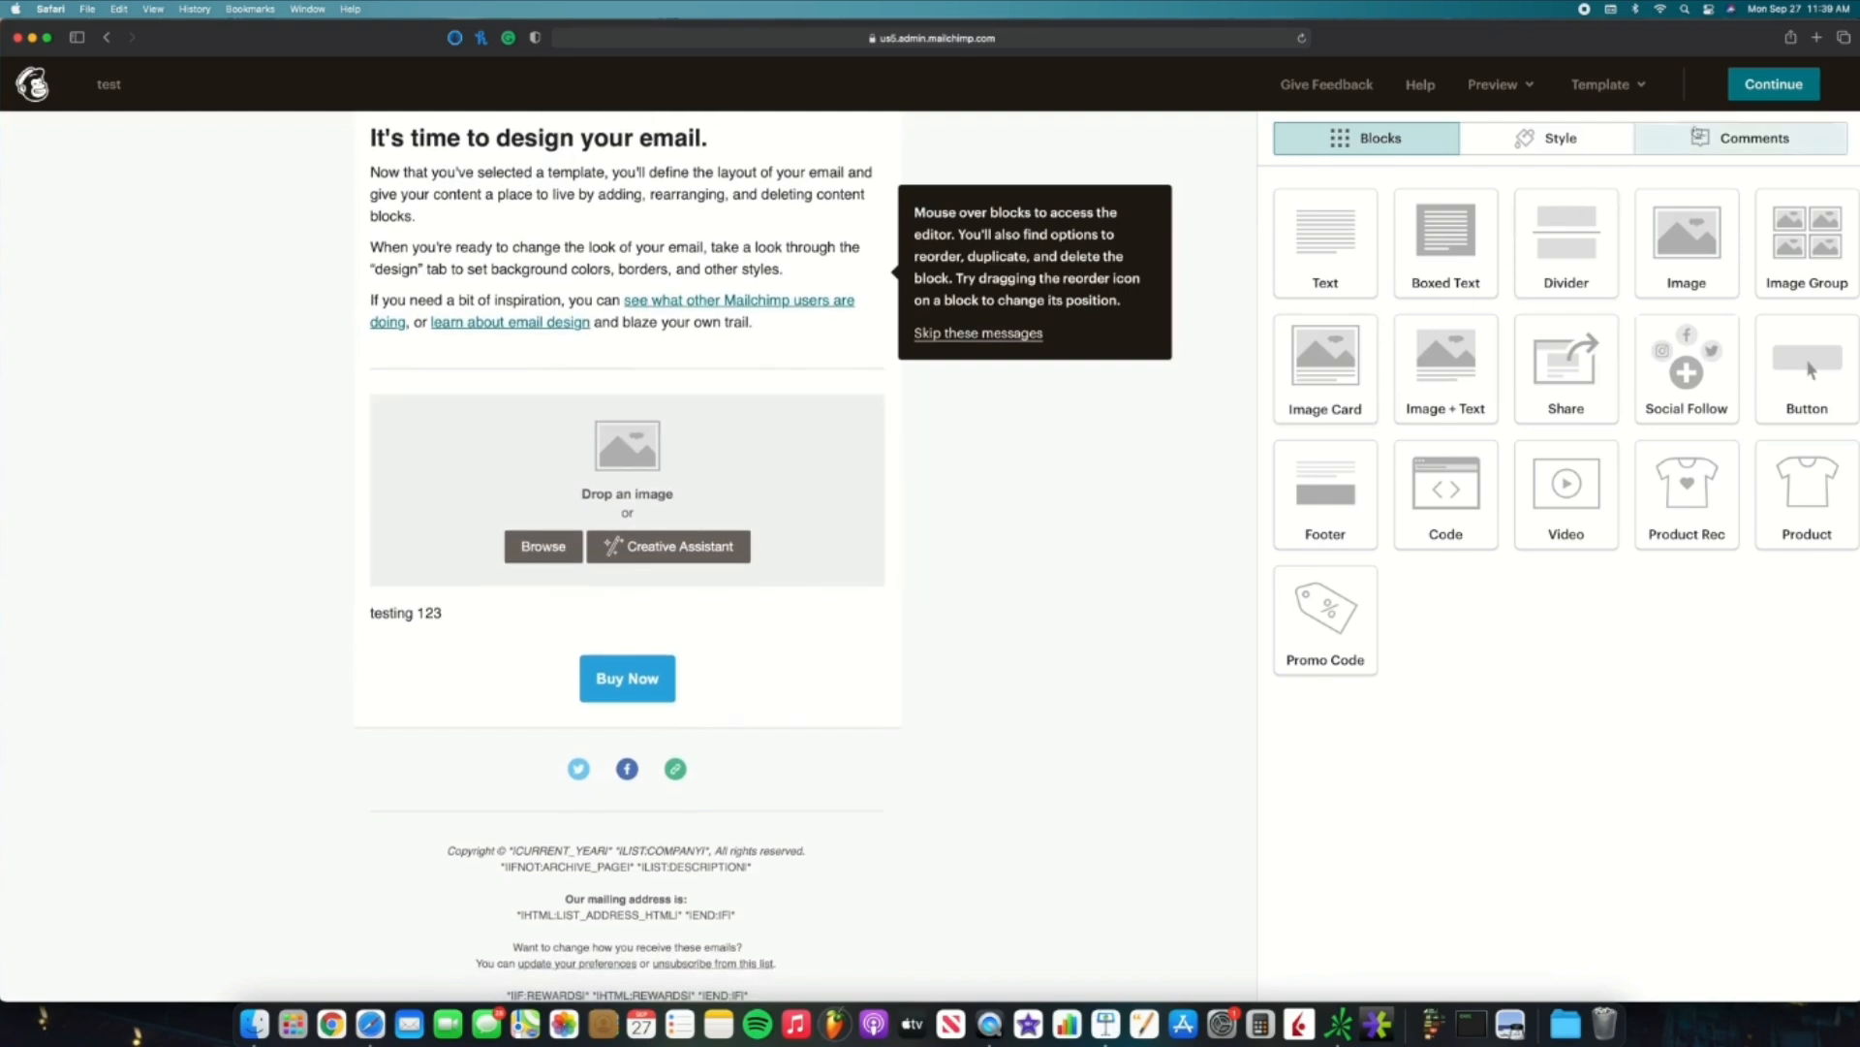
Step: Save the design as a template named 'Default email' and return to the campaign
click(1612, 85)
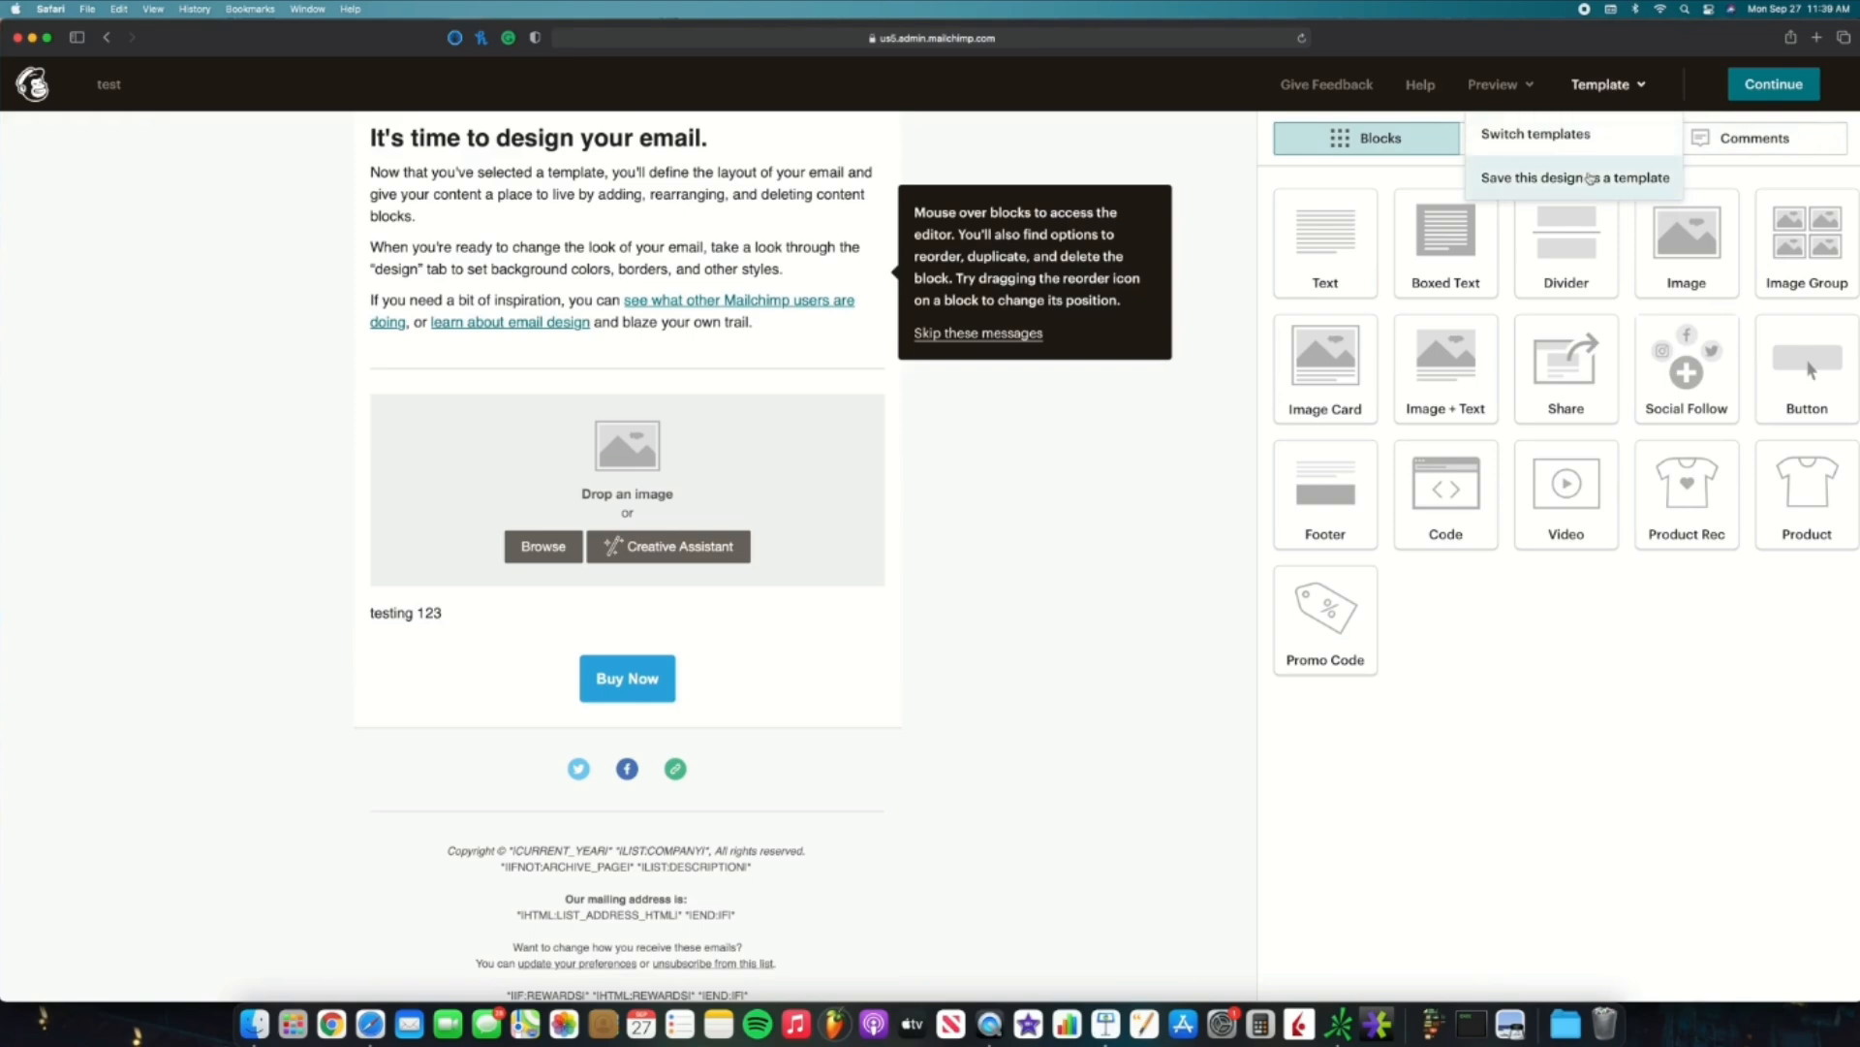
click(1589, 177)
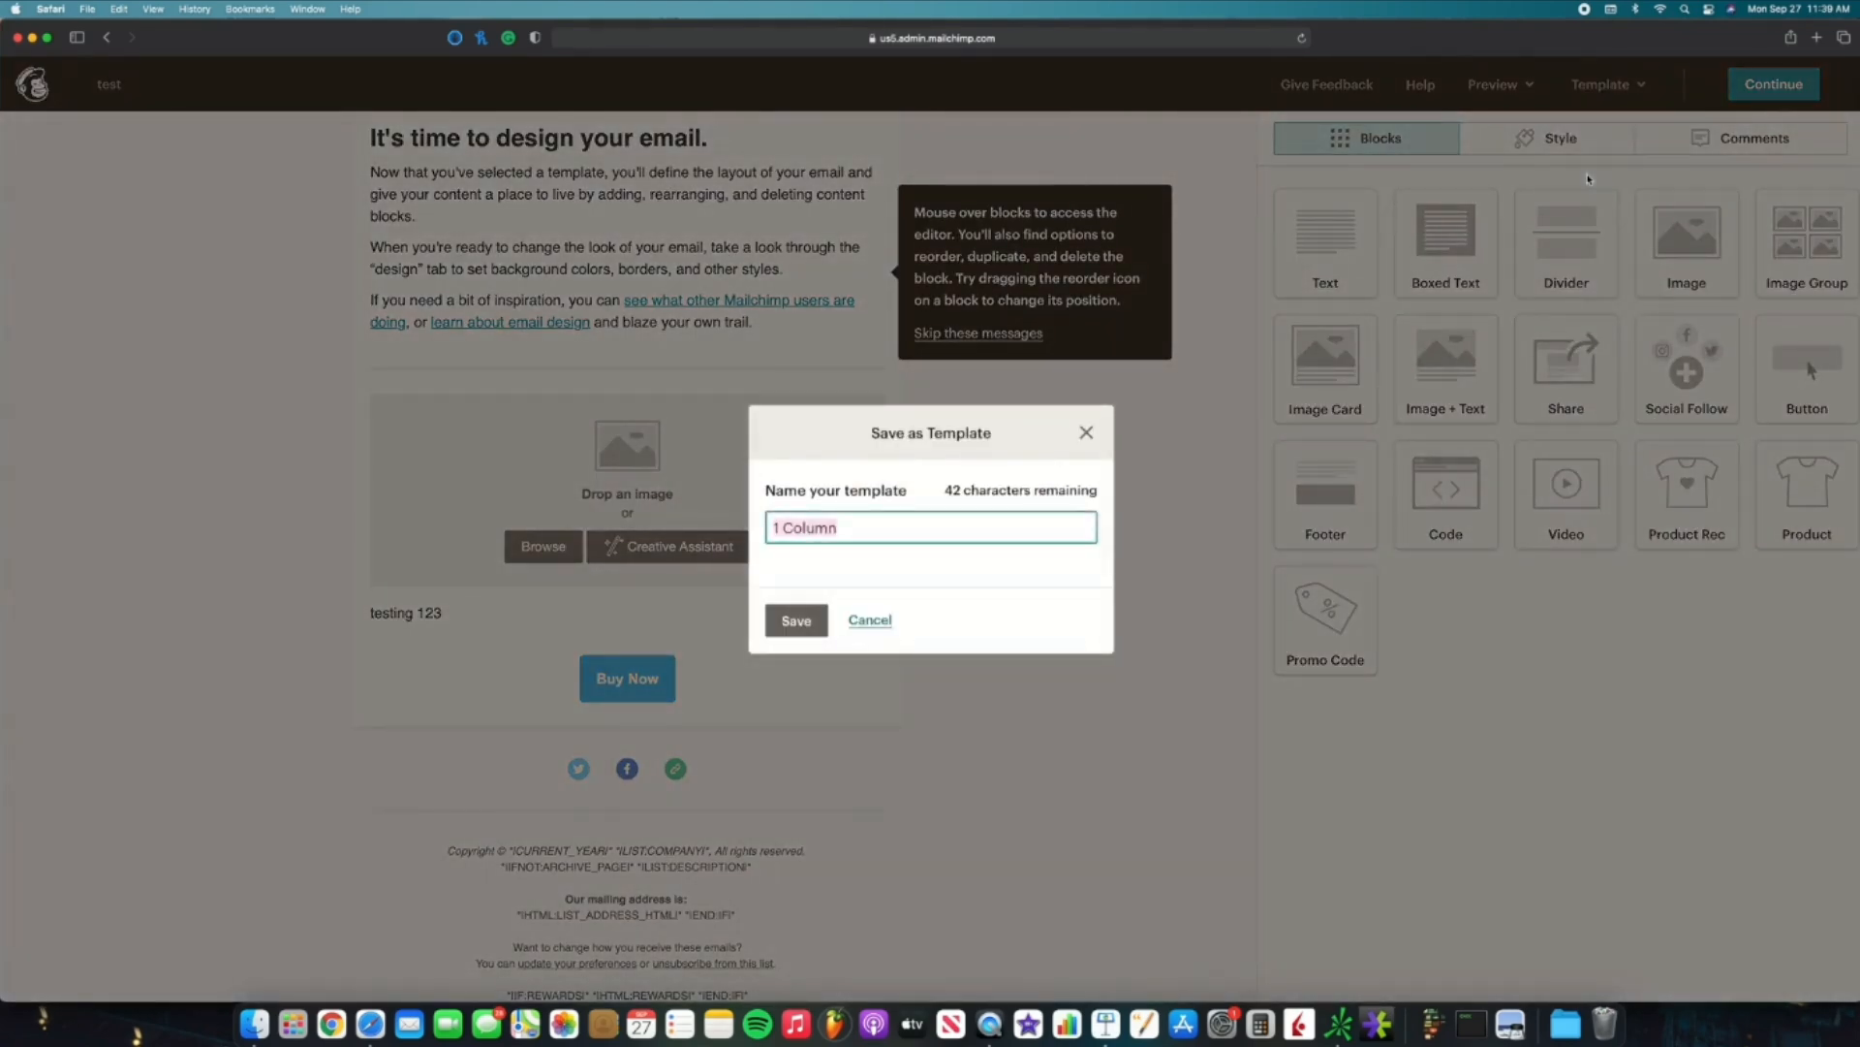
key(BackSpace)
text(Default email)
click(796, 620)
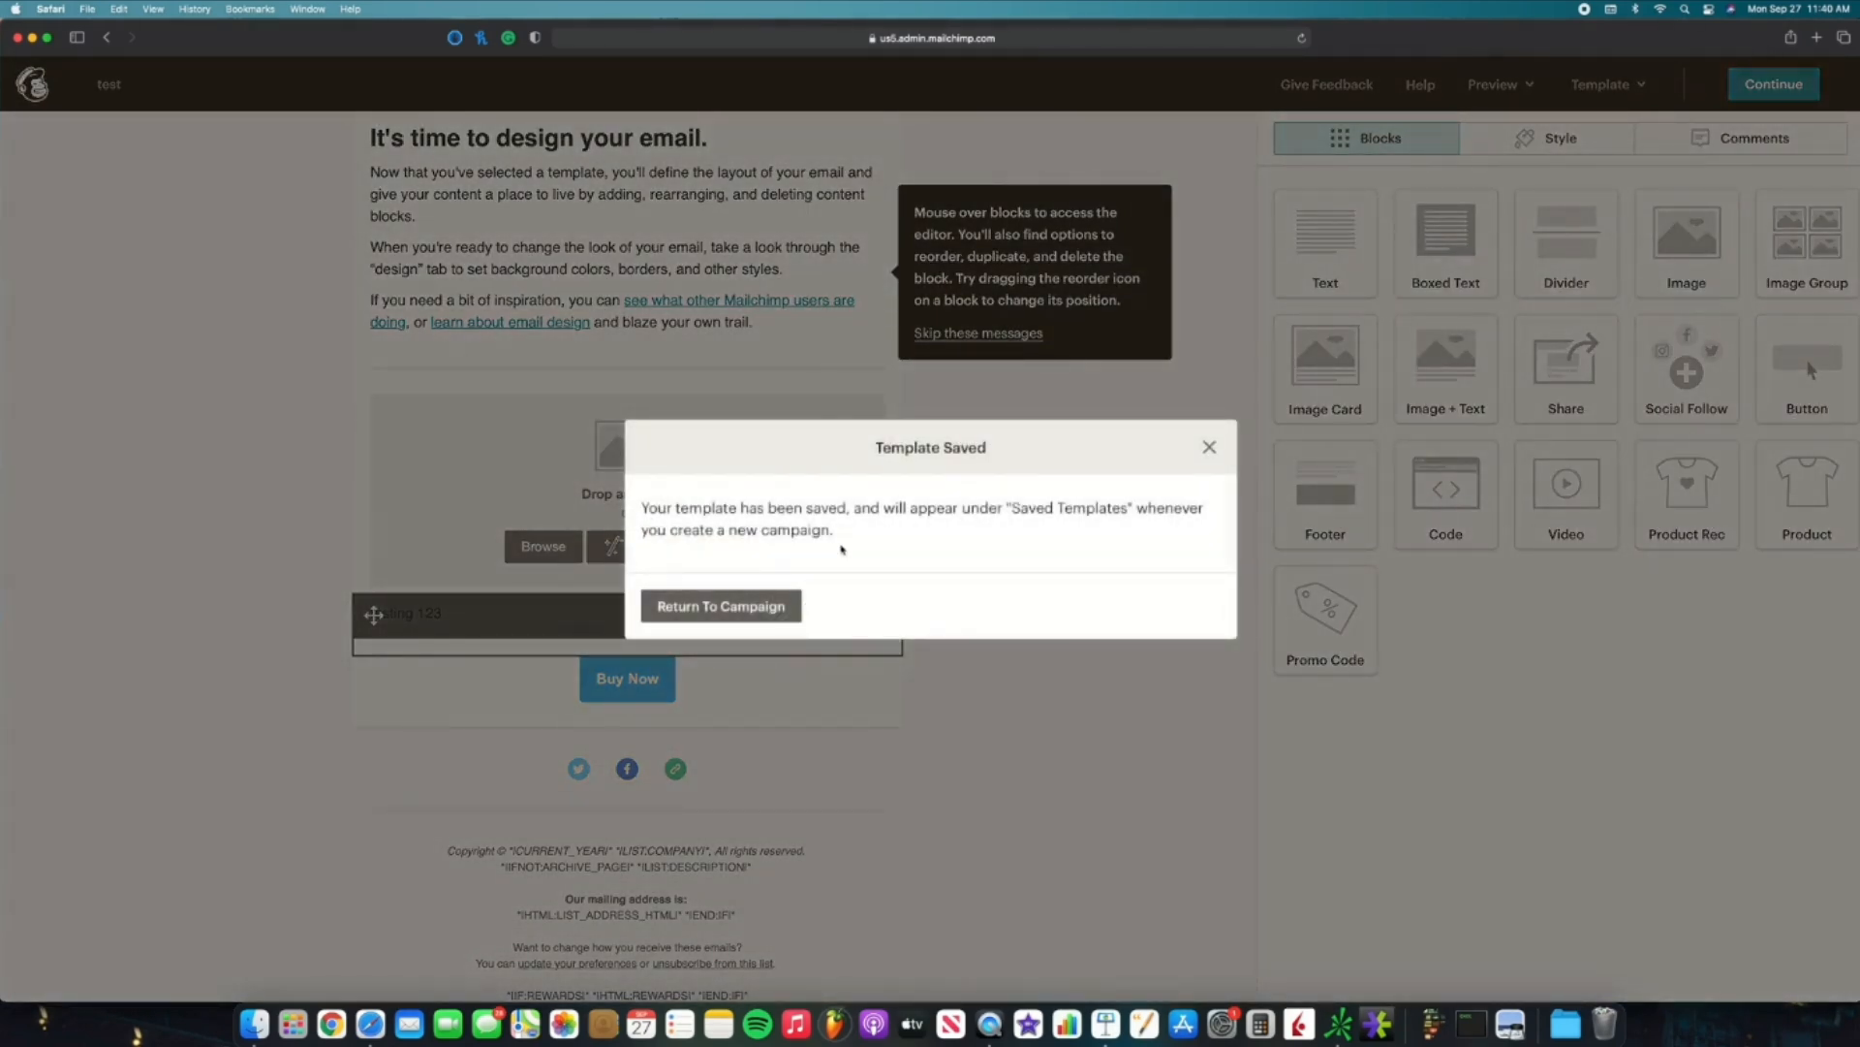
drag(860, 532, 669, 511)
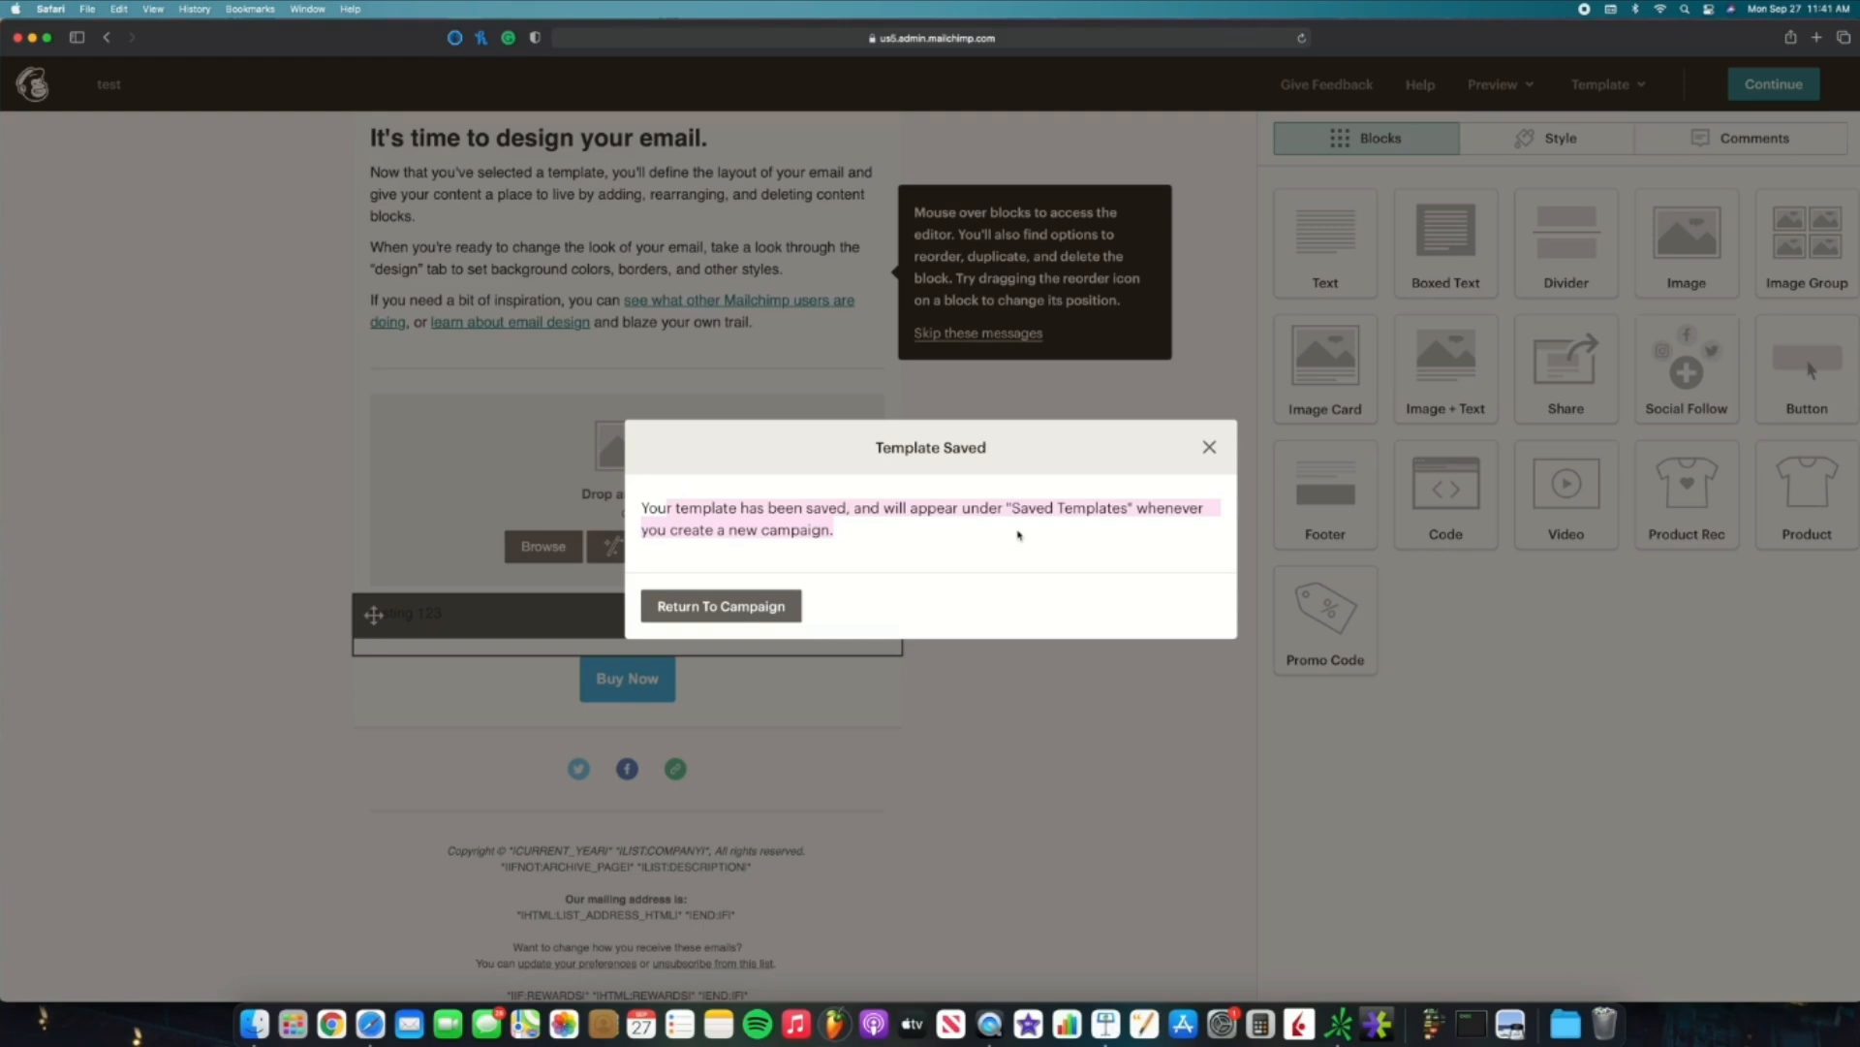
click(751, 606)
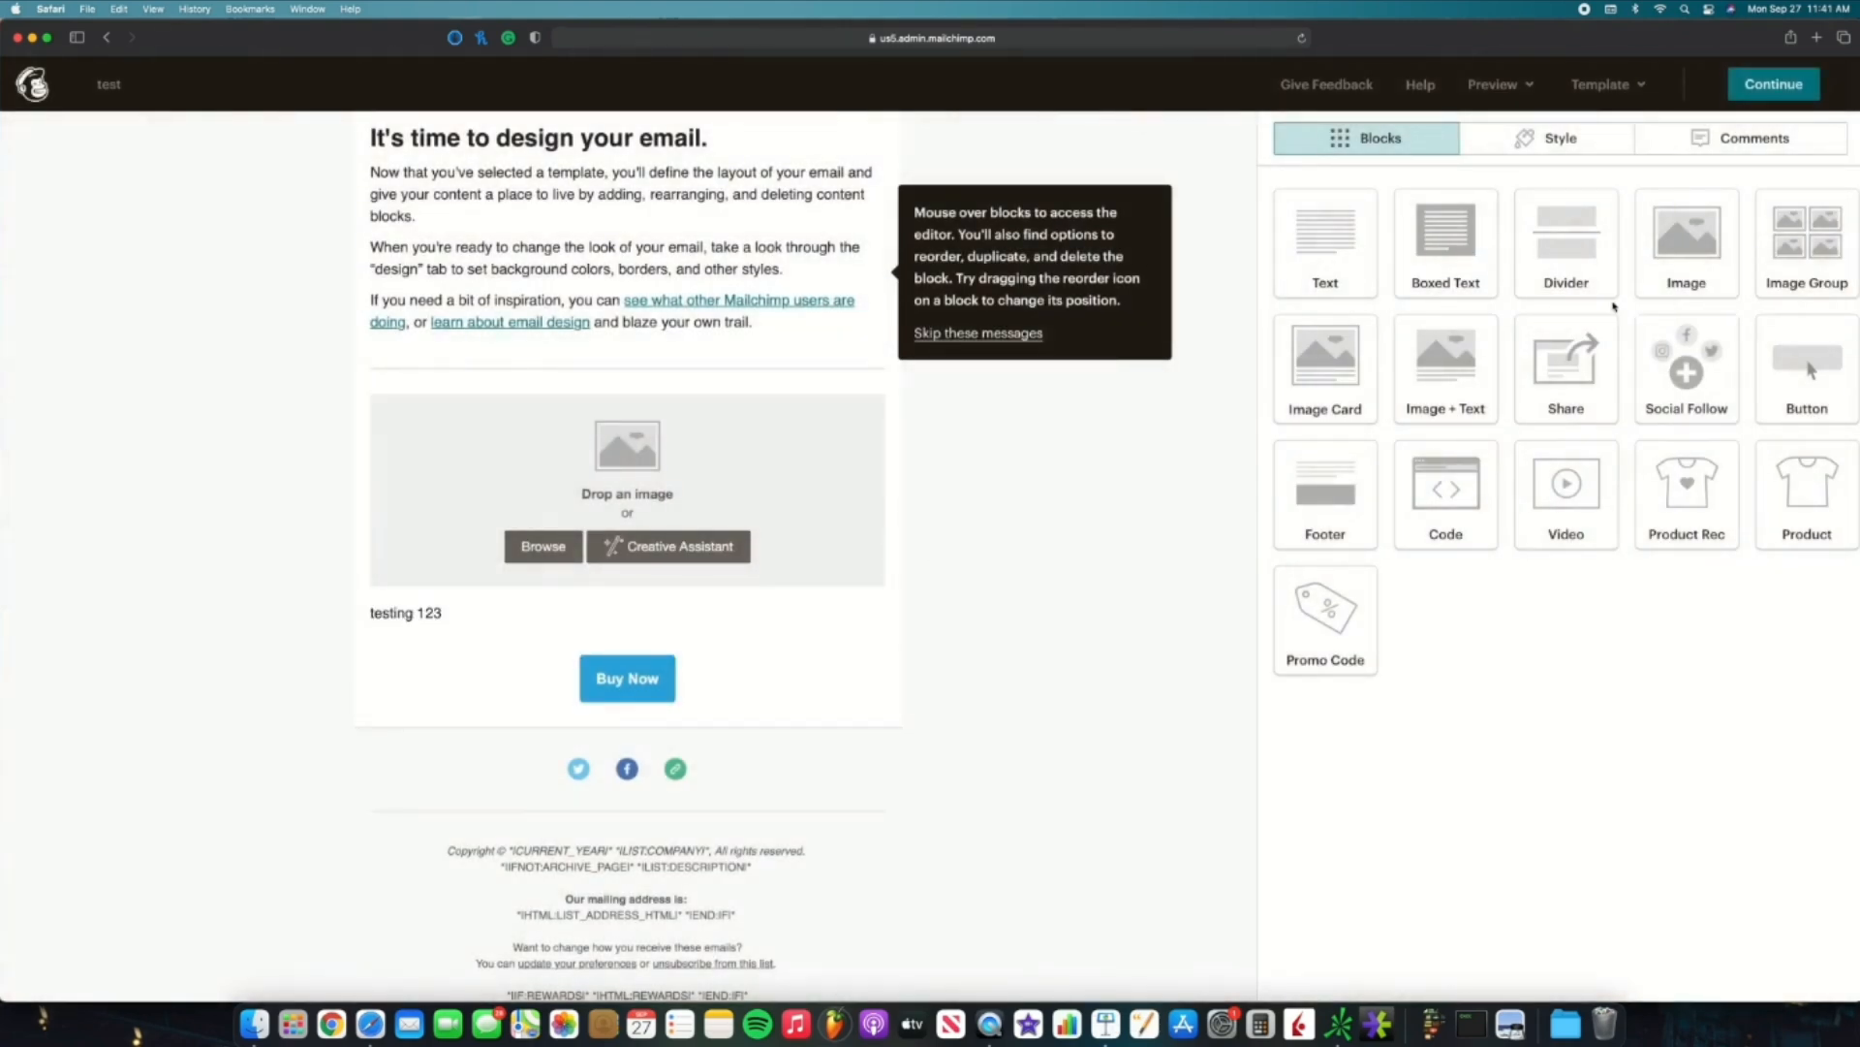
Step: Finish the email design, return to the campaign checklist, and bring up the Send a Test Email form
click(1782, 85)
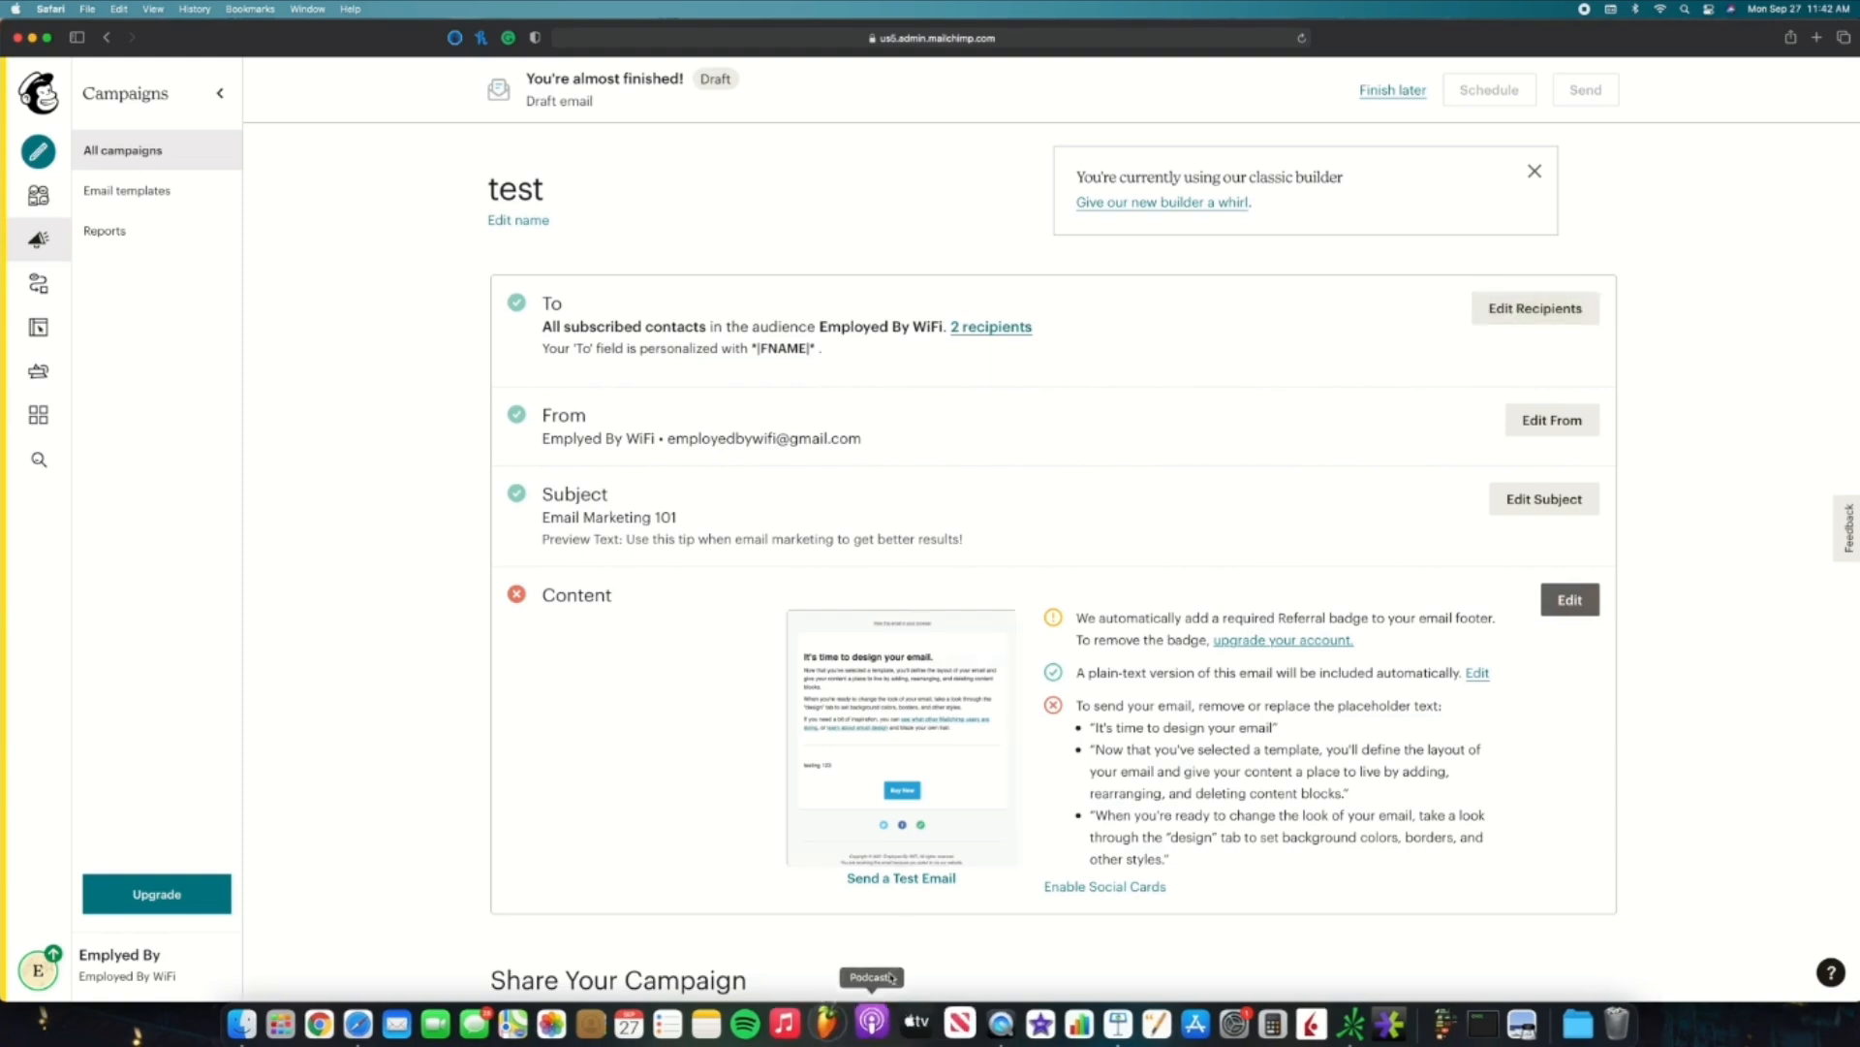
click(909, 879)
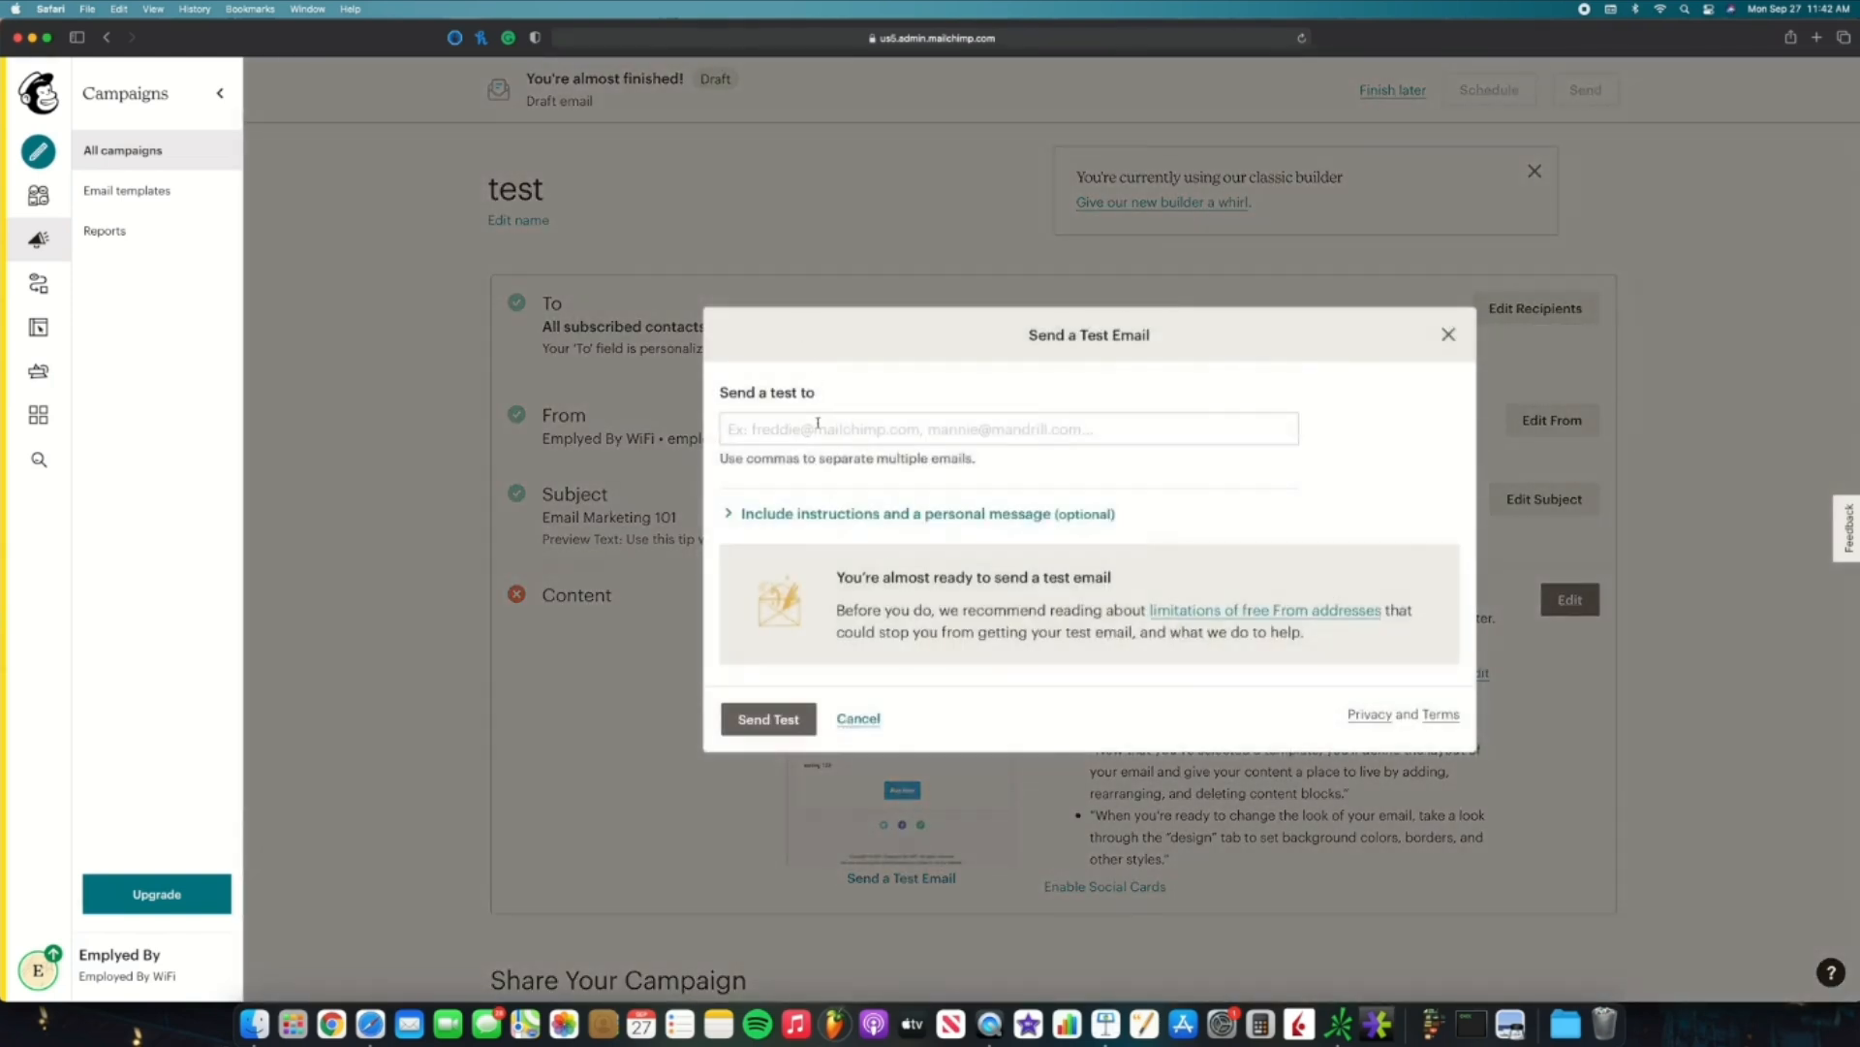
Step: Place the cursor in the empty 'Send a test to' recipient field
click(818, 423)
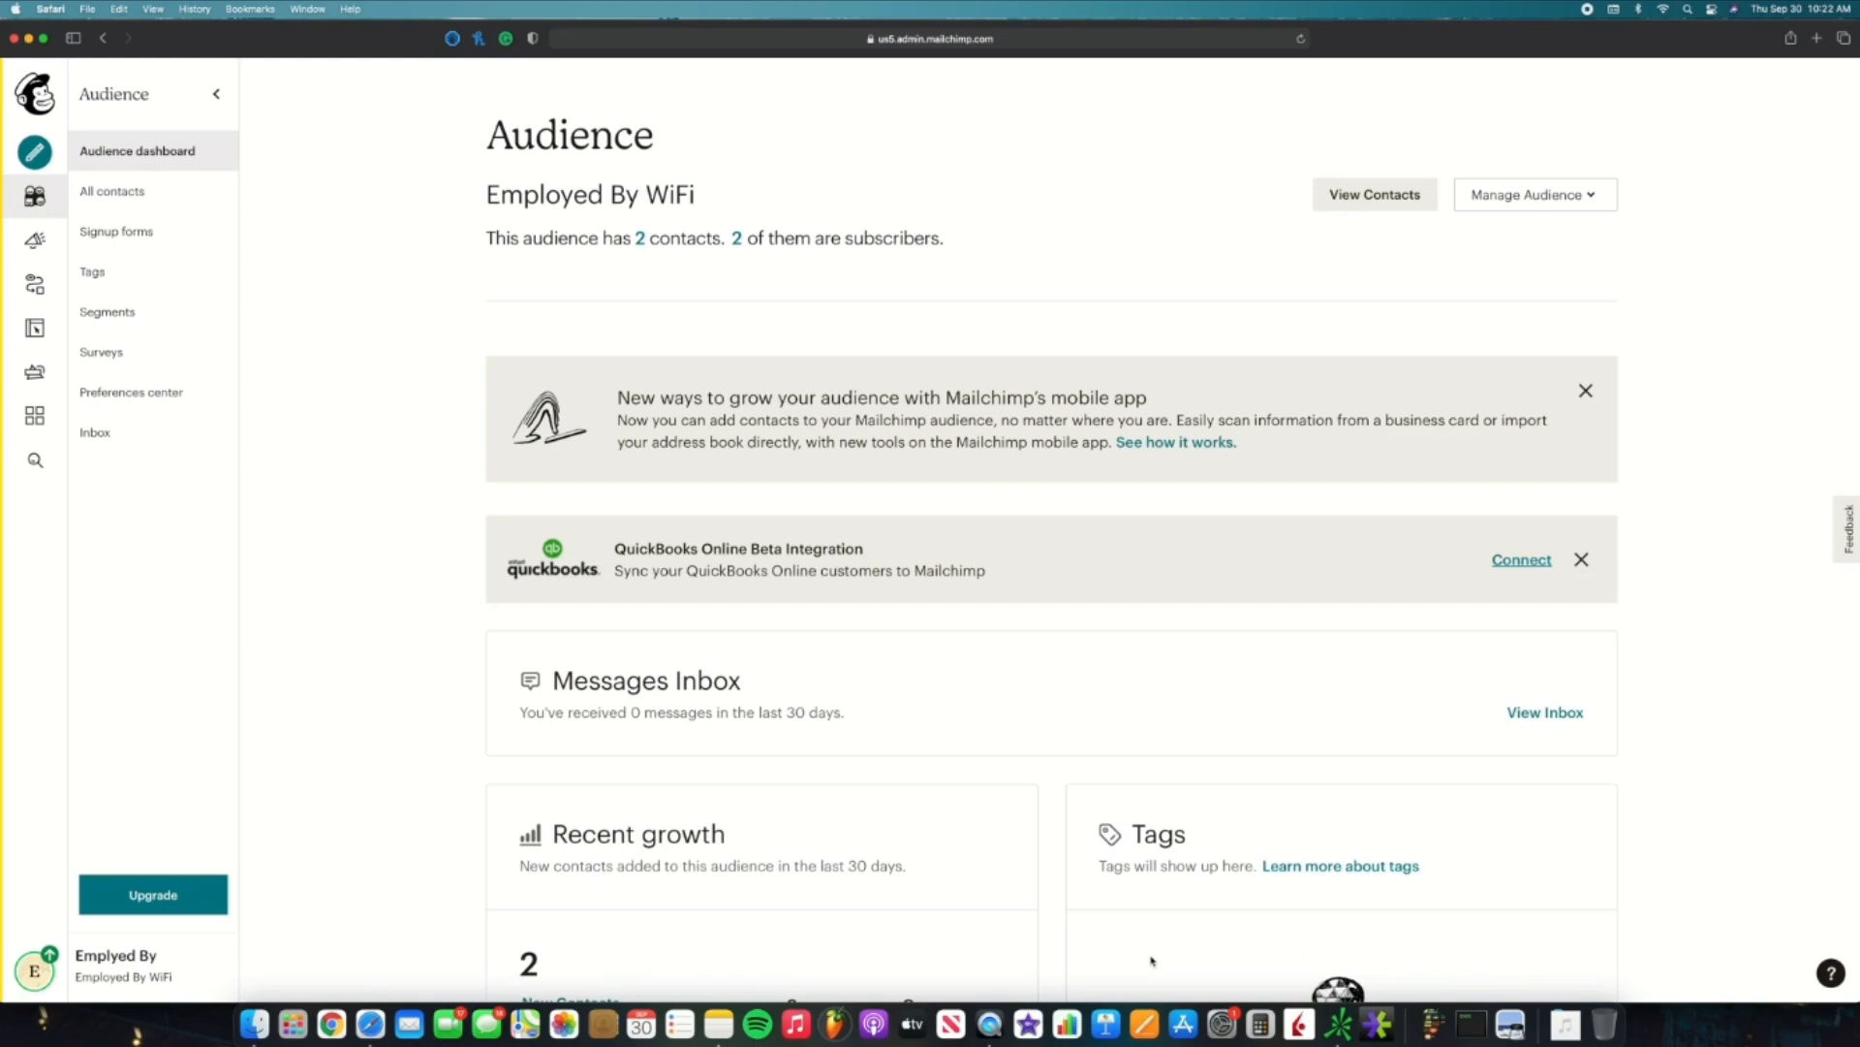
Step: From the audience's contacts, go to Manage contacts > Groups
click(1360, 195)
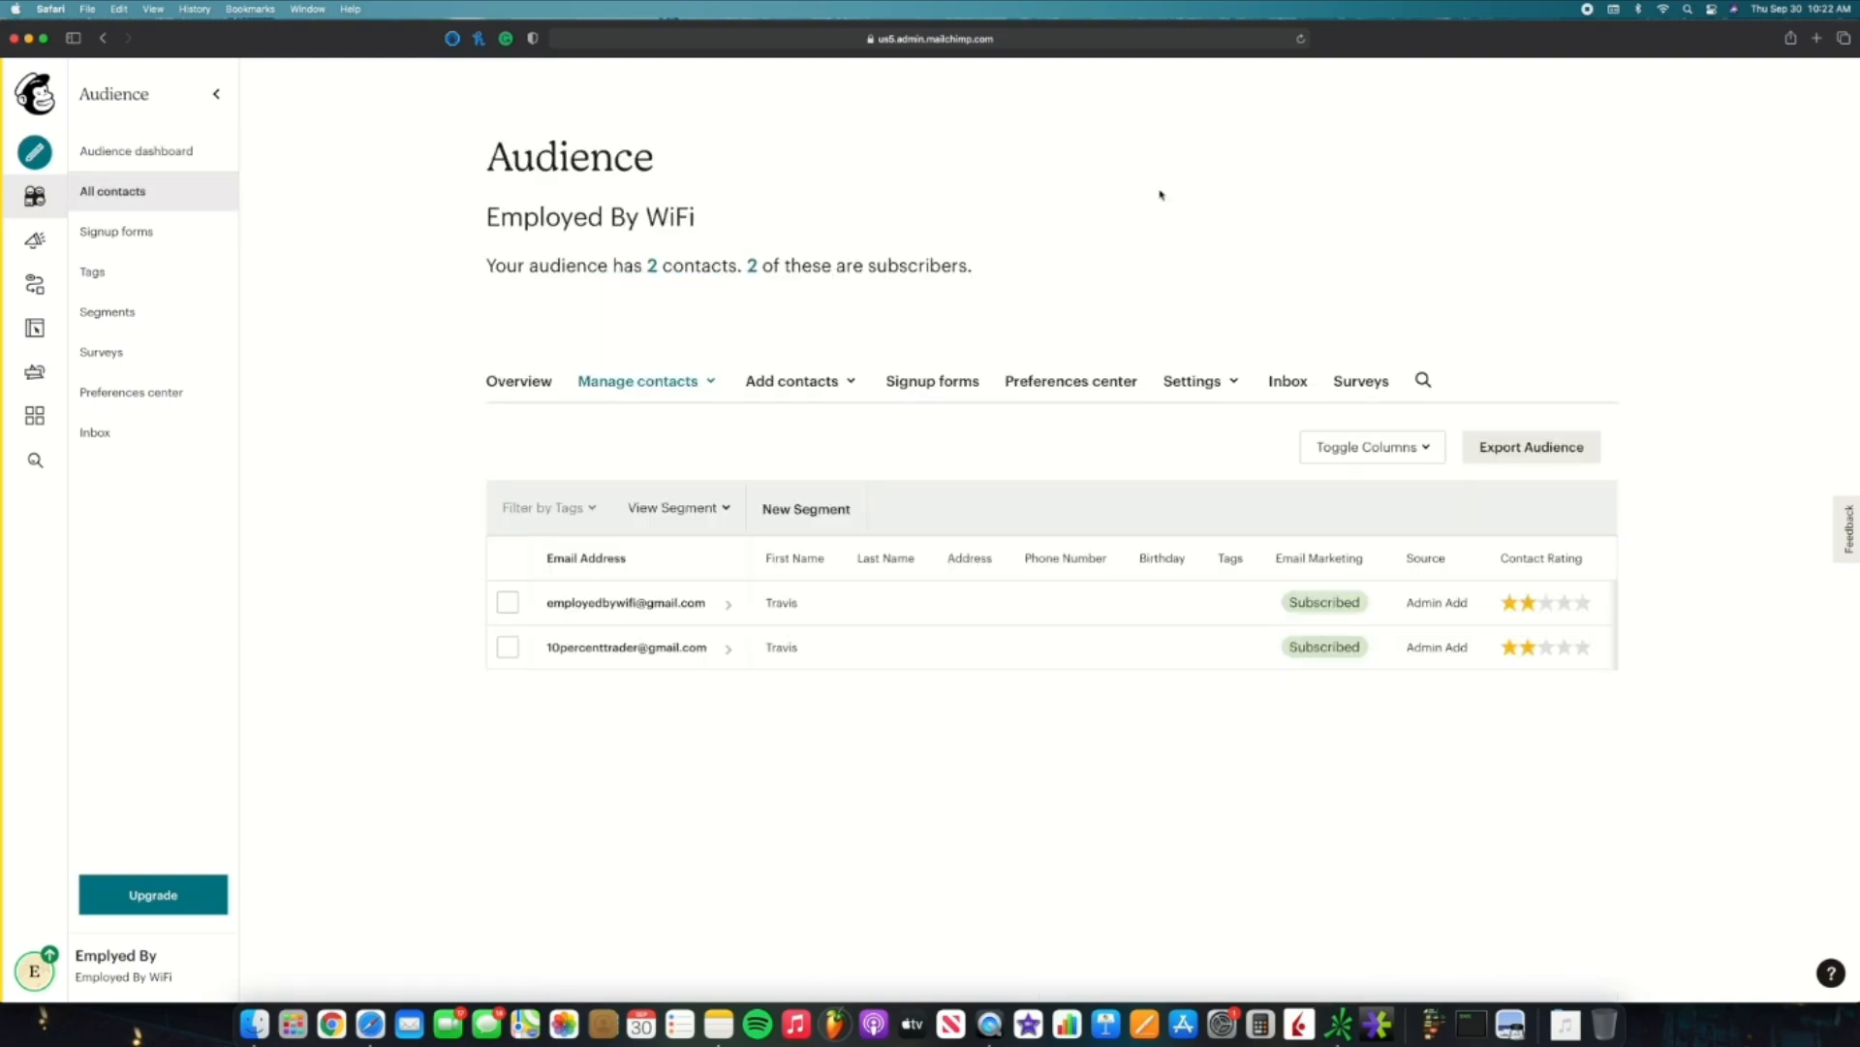
click(680, 391)
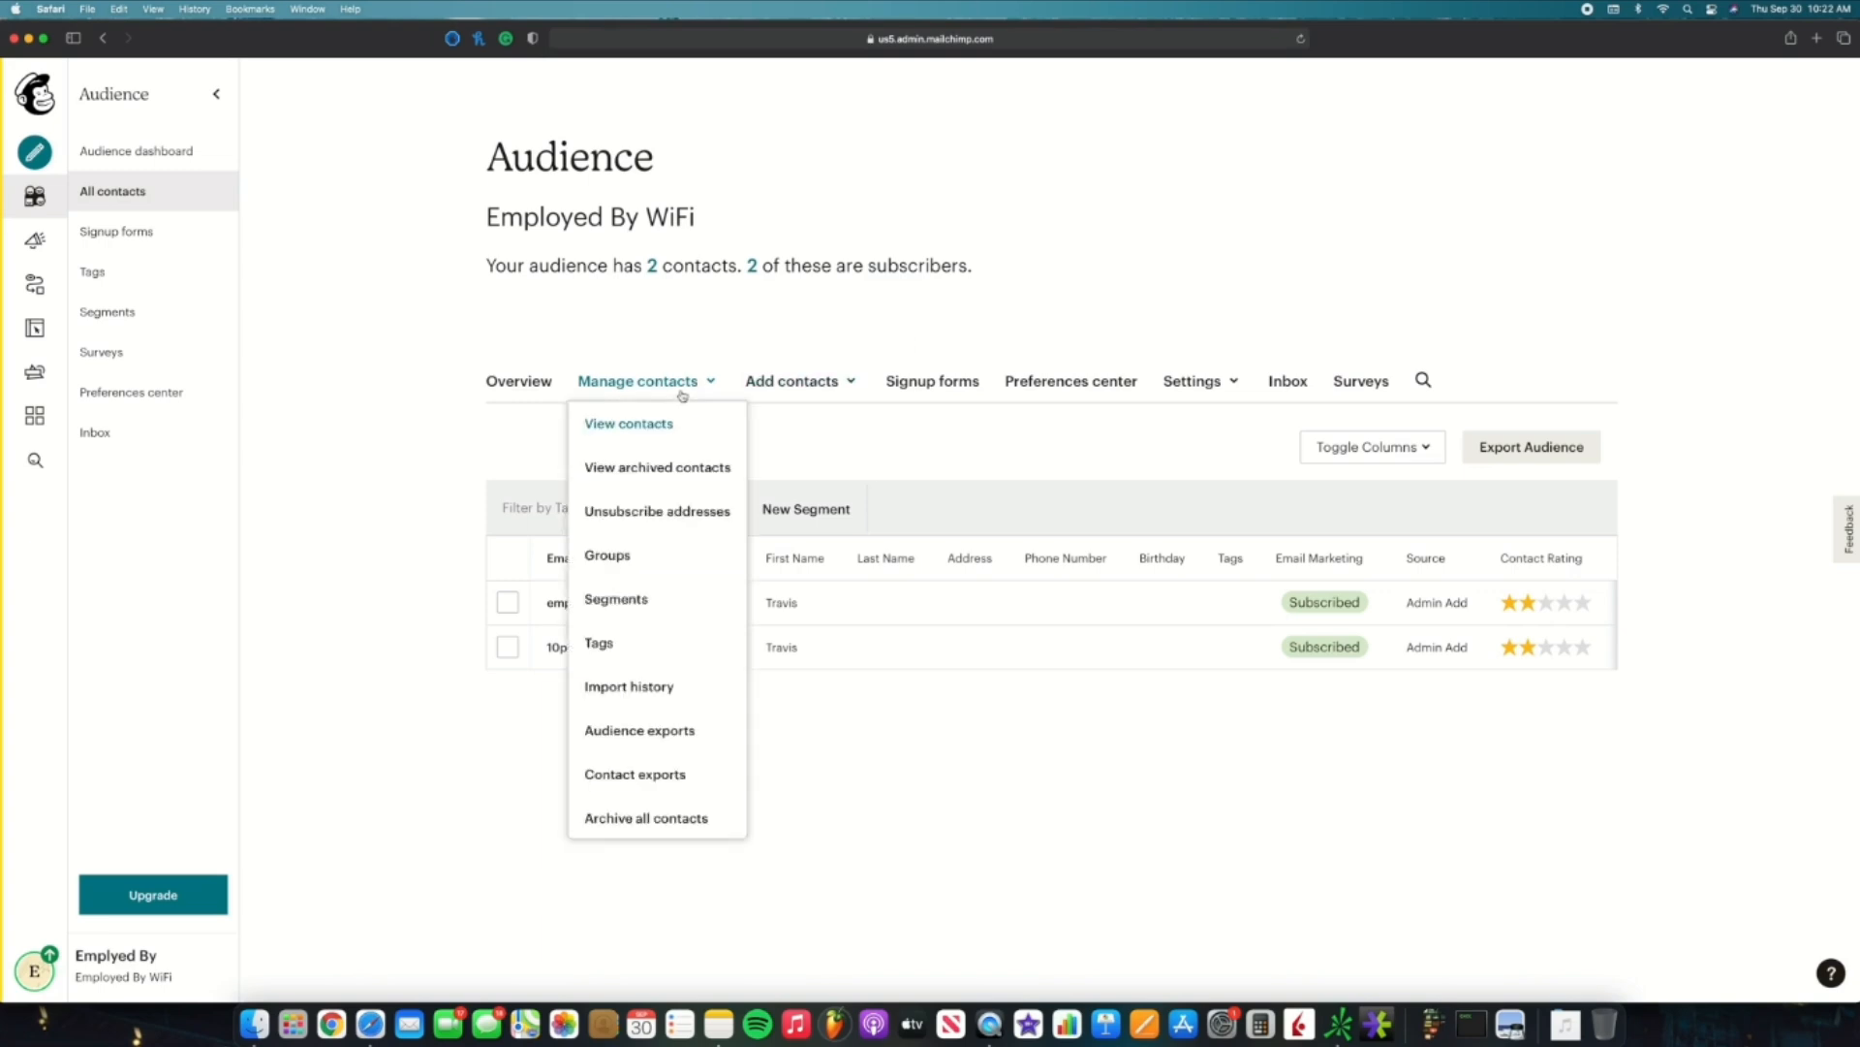
click(681, 566)
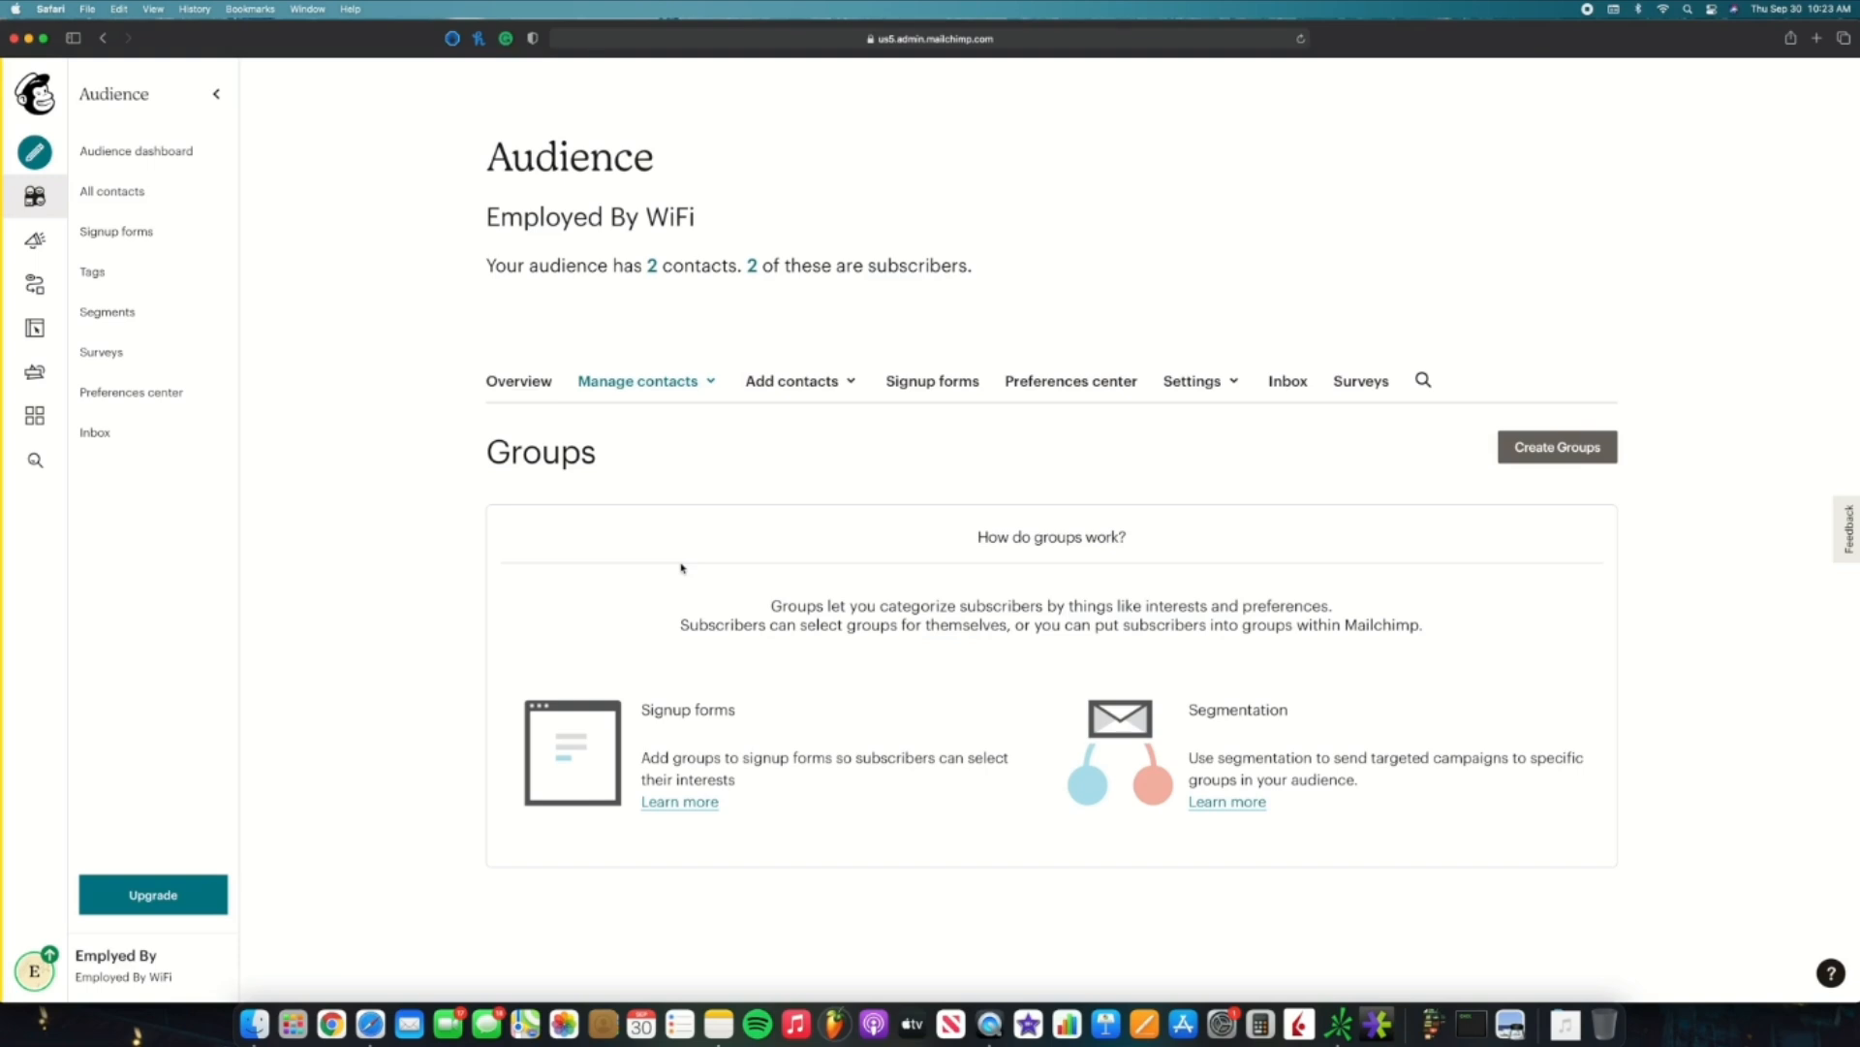
Step: Start a new group with the category question 'What interests you the most?'
click(1562, 450)
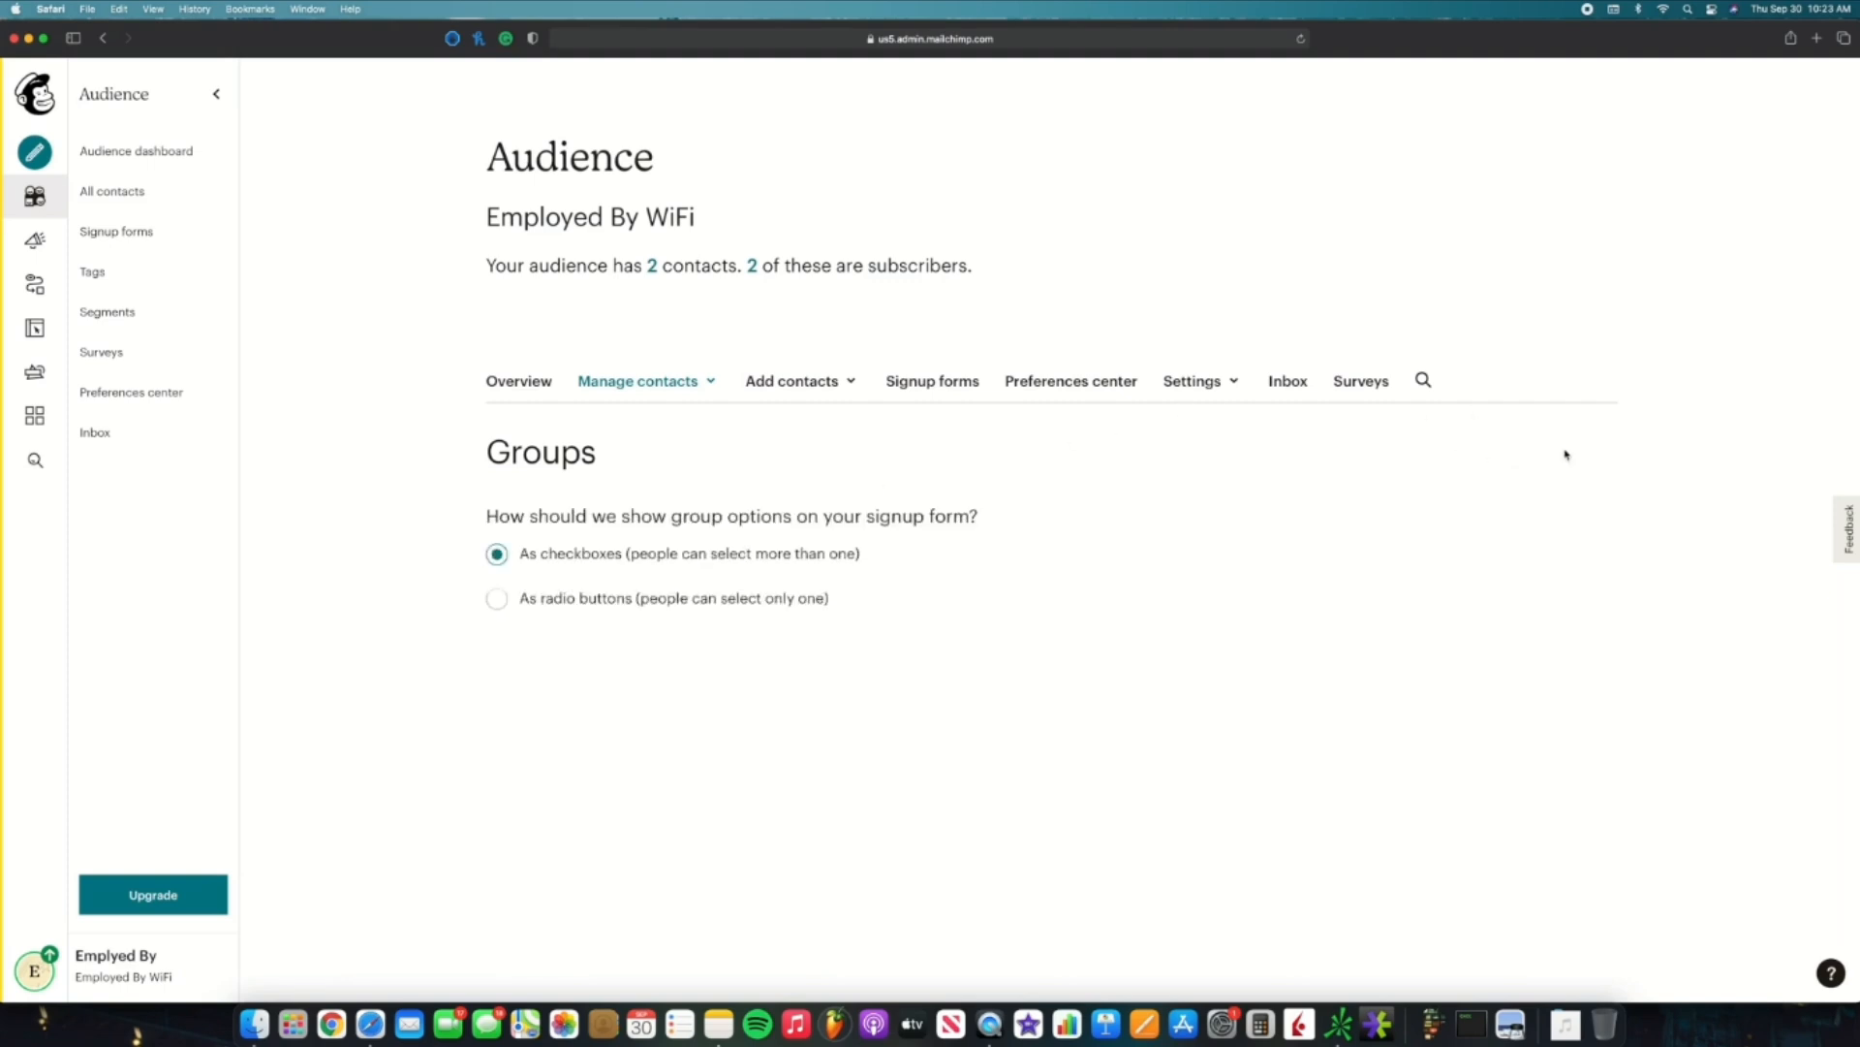
scroll(1566, 454, down, 2)
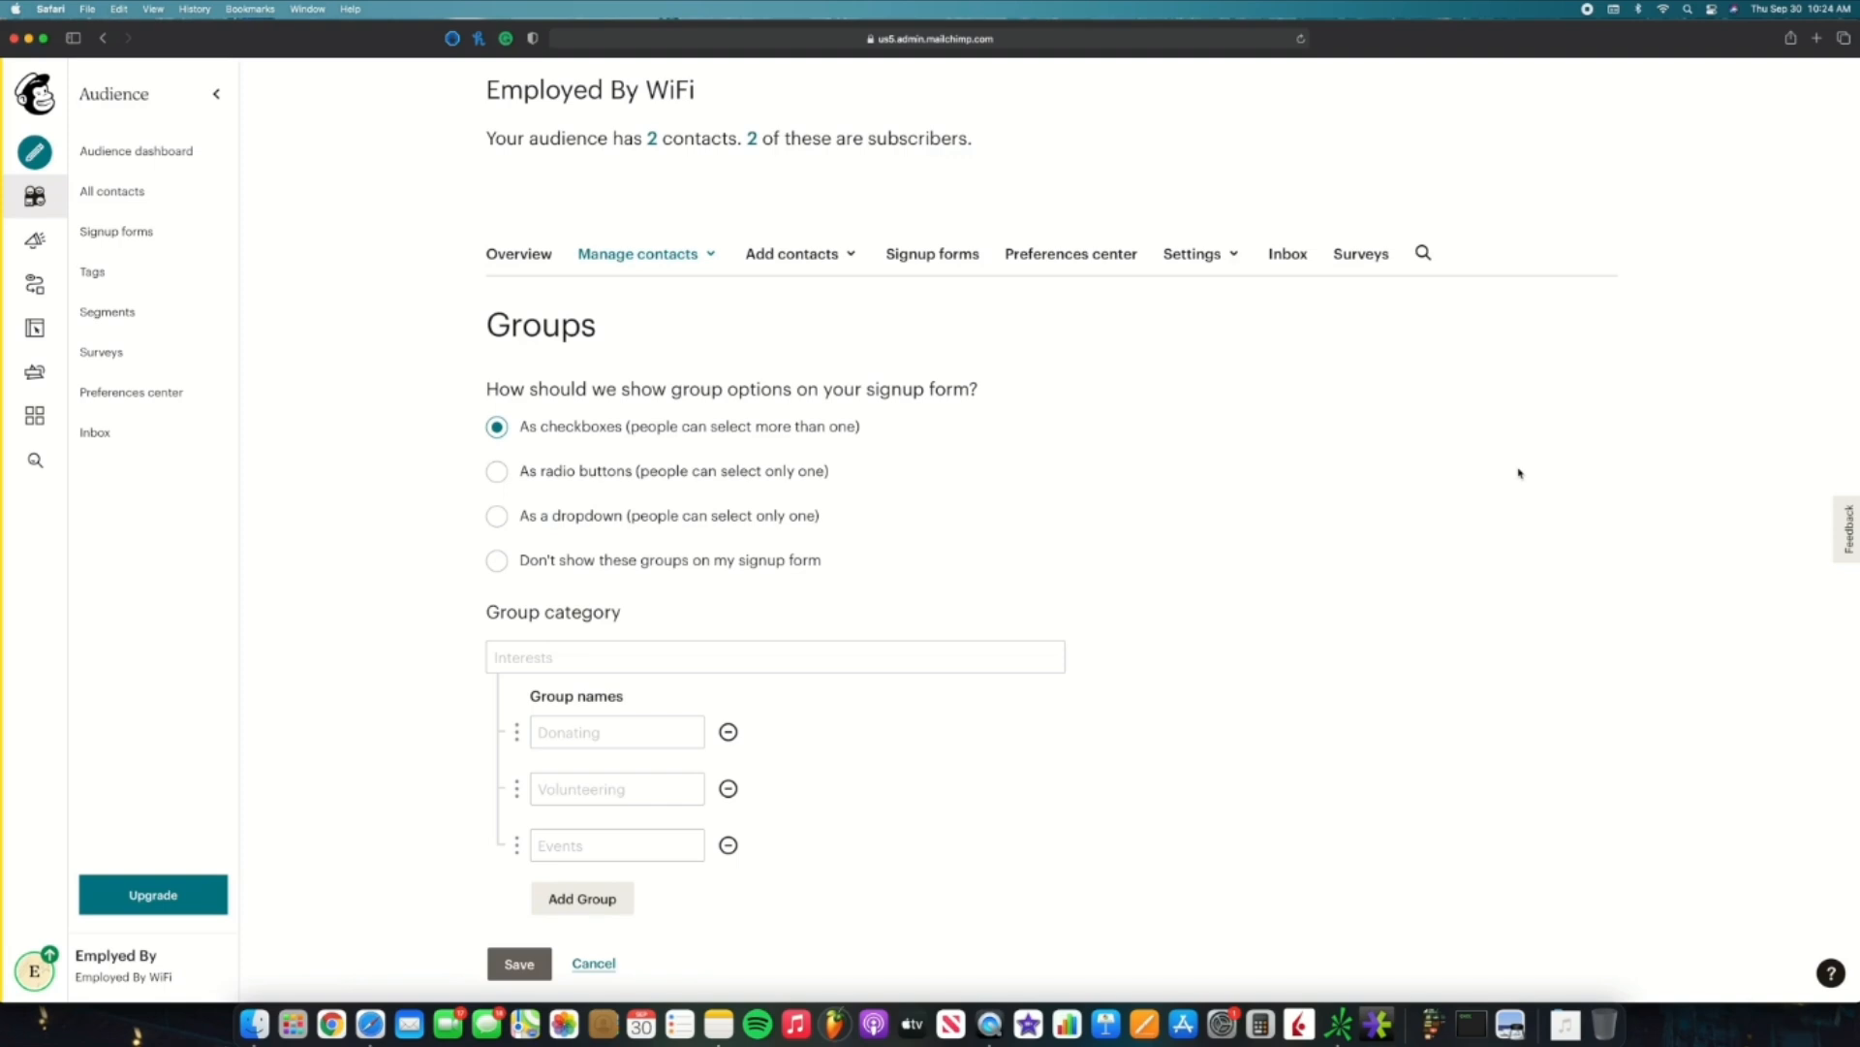
click(817, 663)
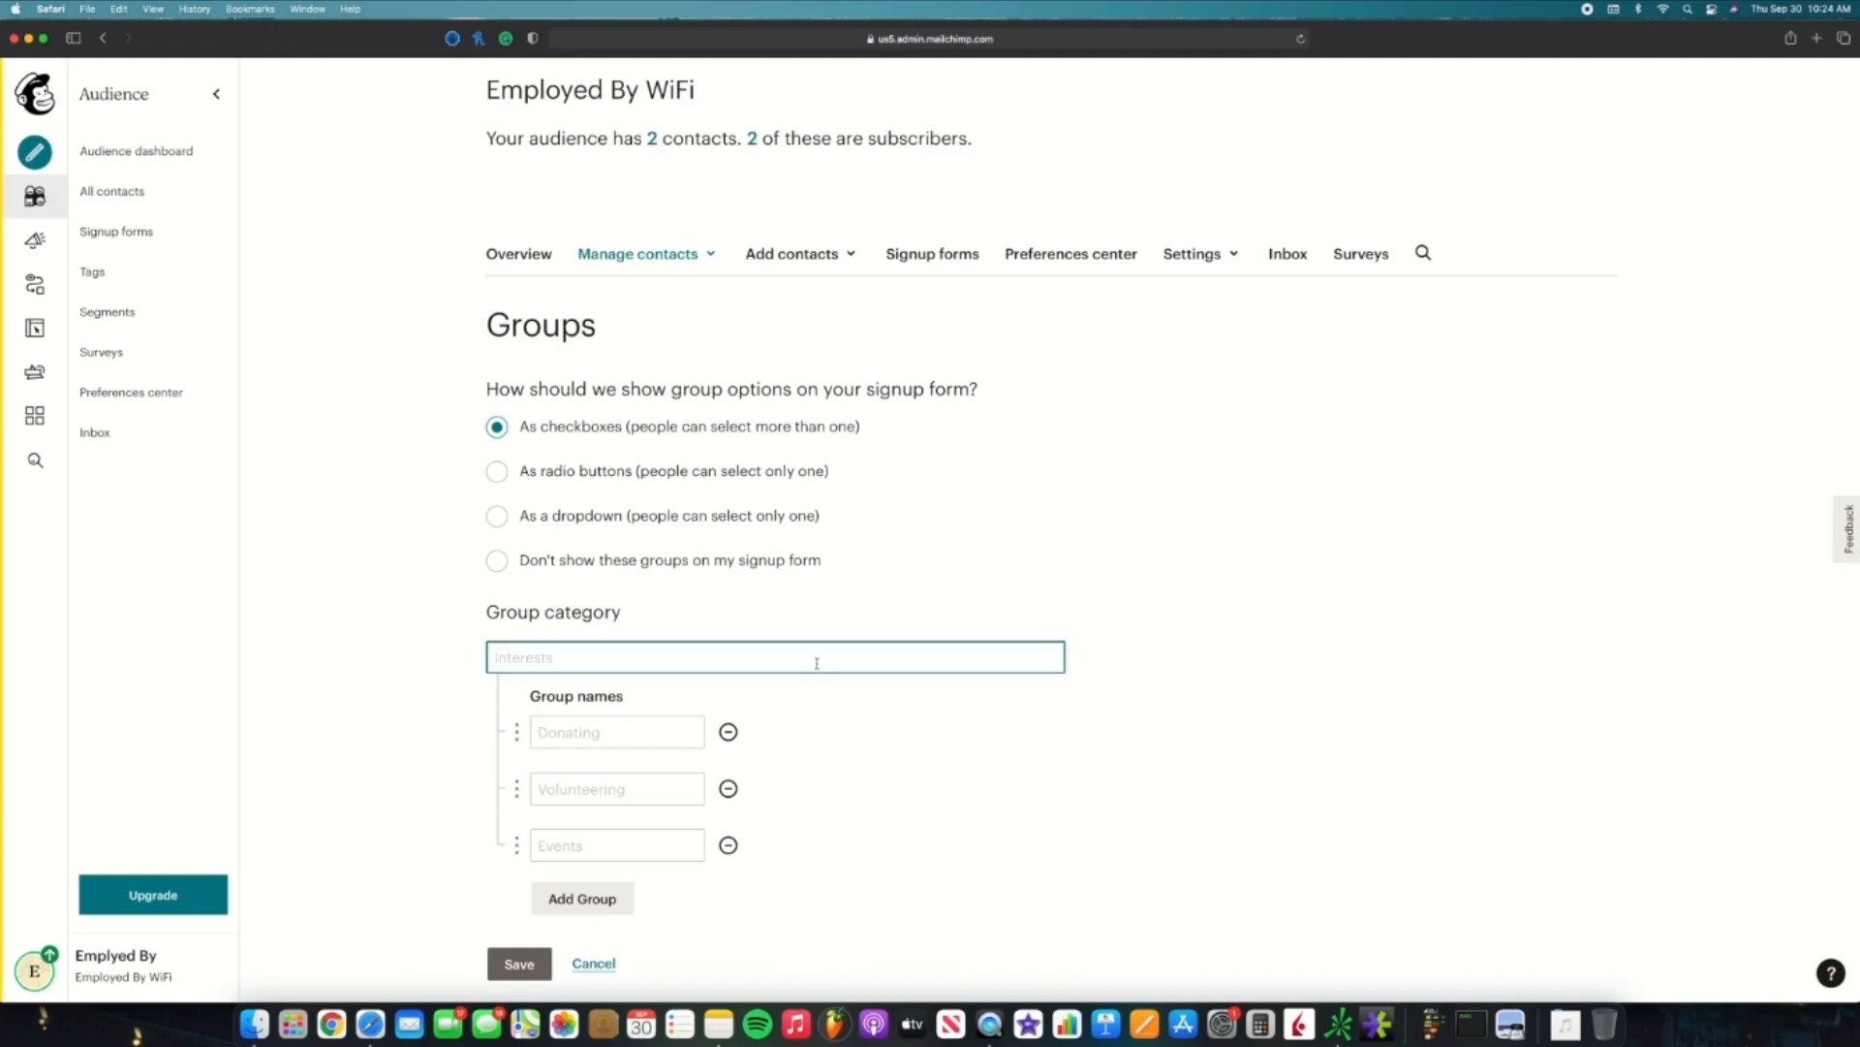
text(What interests you the most?)
Step: Name the groups Day trading, Swing trading and Long-term investing, then save them
click(634, 722)
text(Day trad)
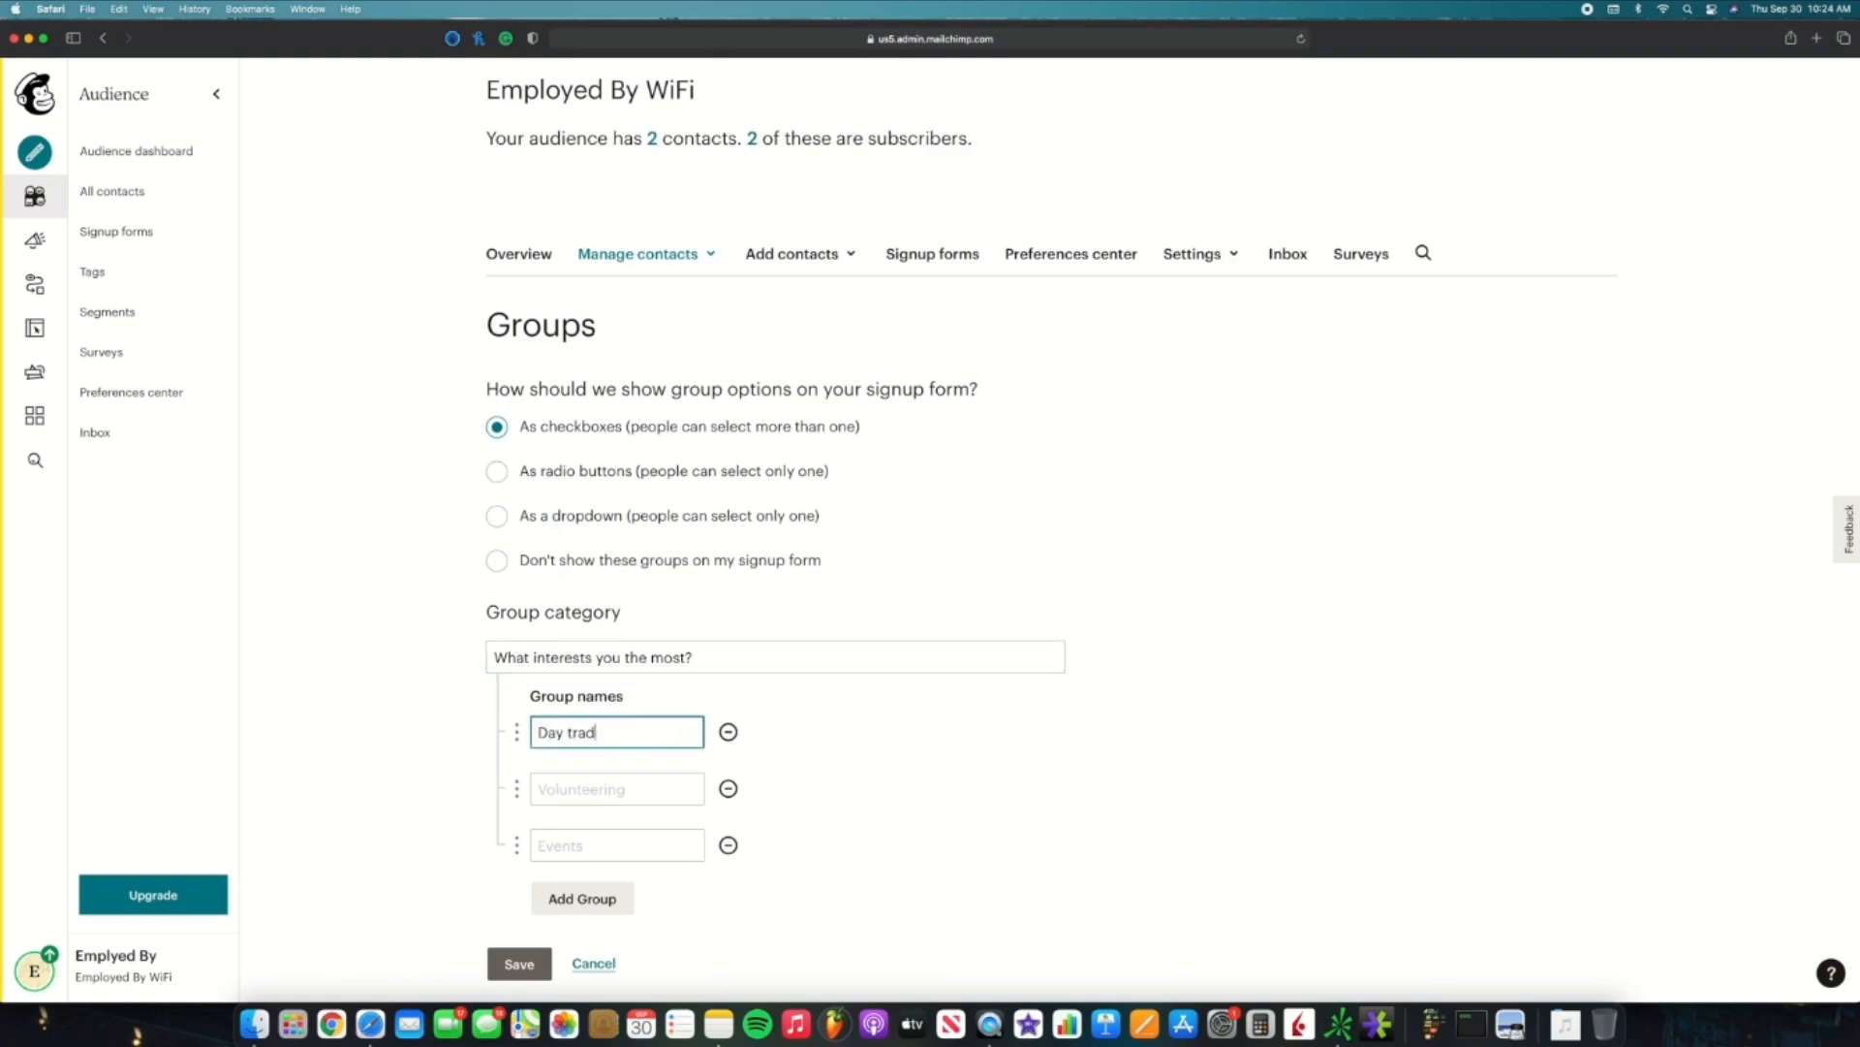
text(ing)
click(630, 785)
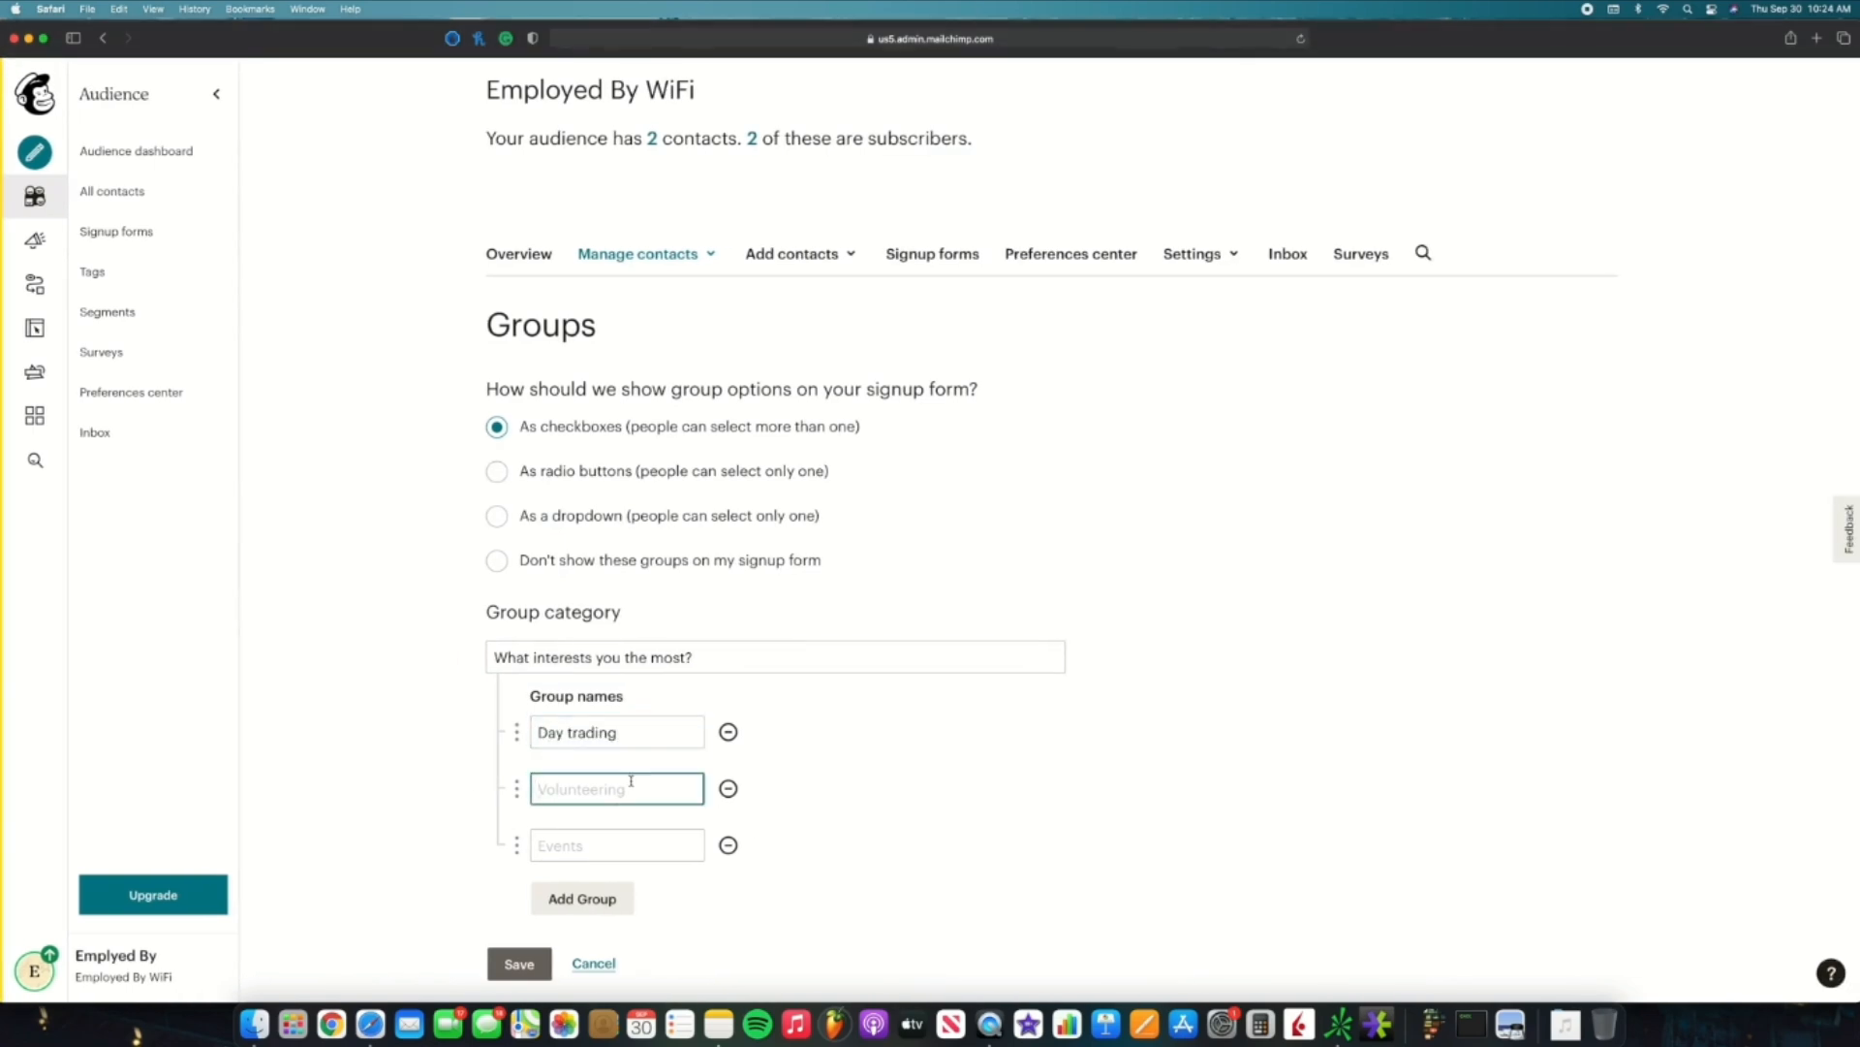
text(Swing Tra)
key(BackSpace)
key(BackSpace)
key(BackSpace)
text(trading)
click(631, 843)
text(L)
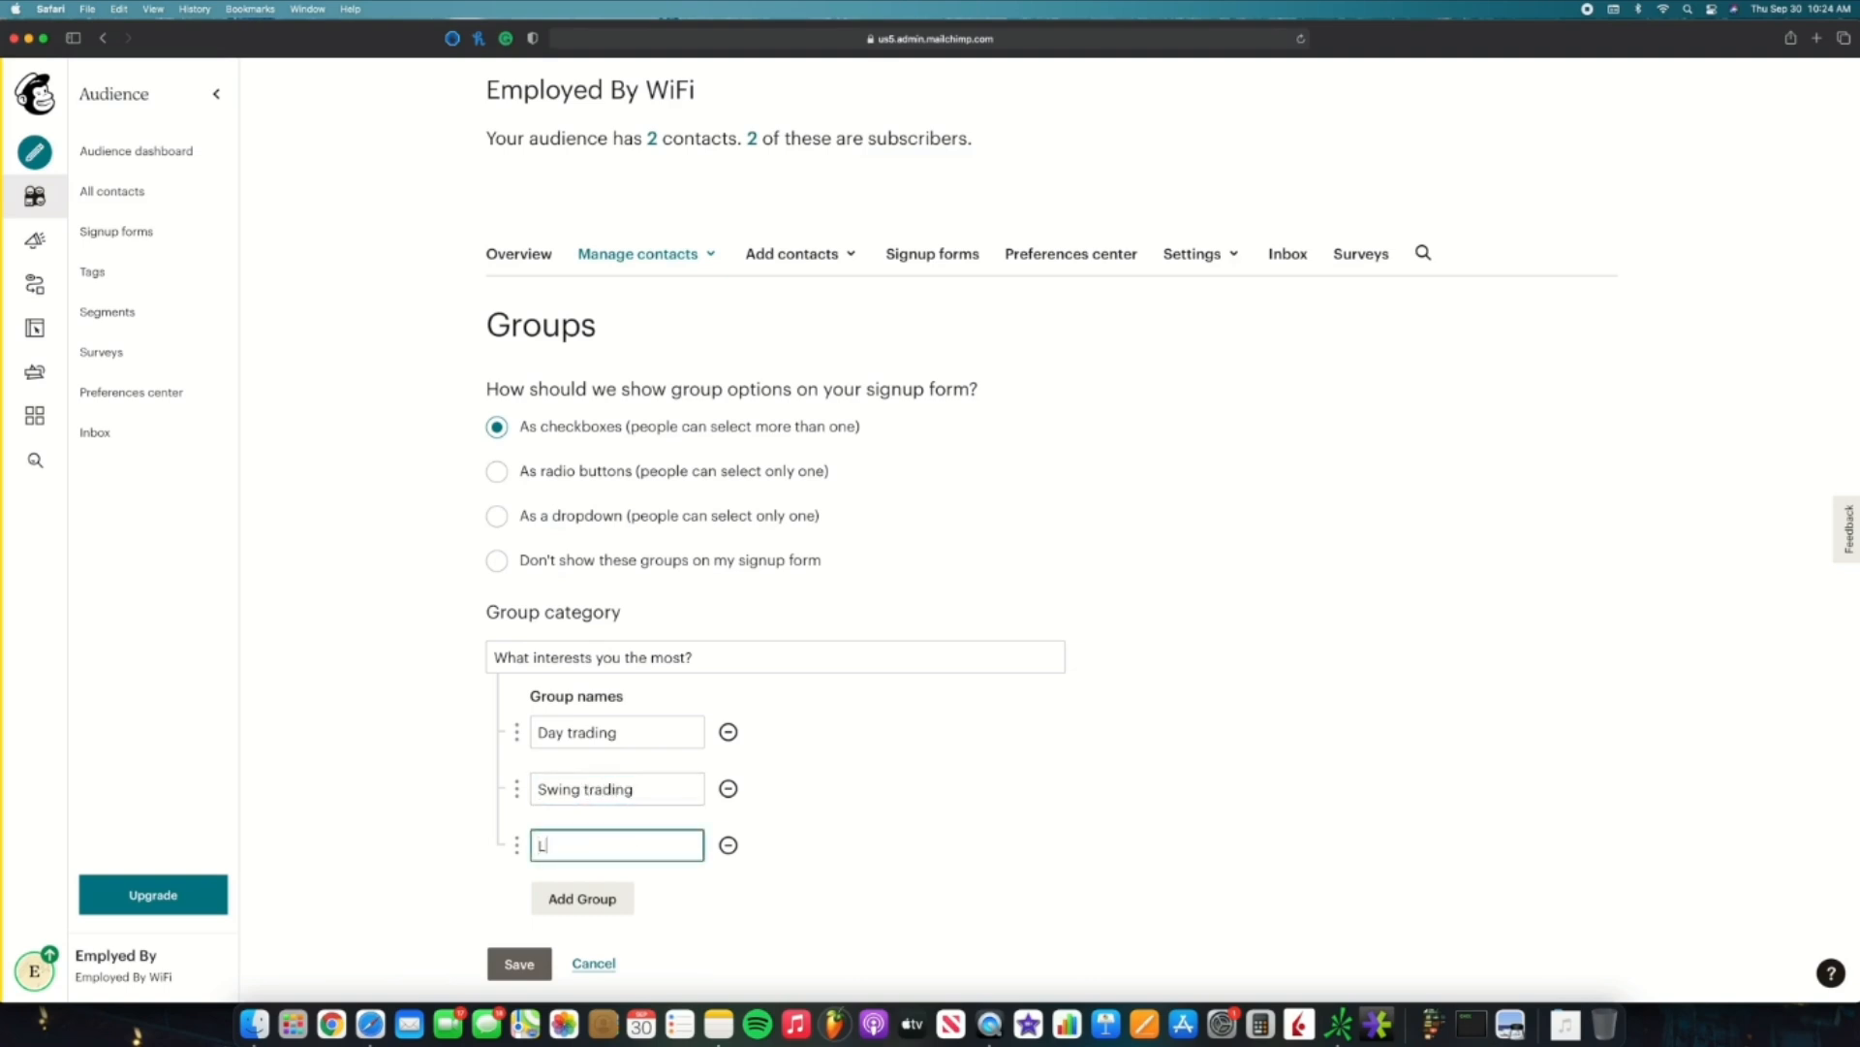
text(ong-term investing)
click(519, 964)
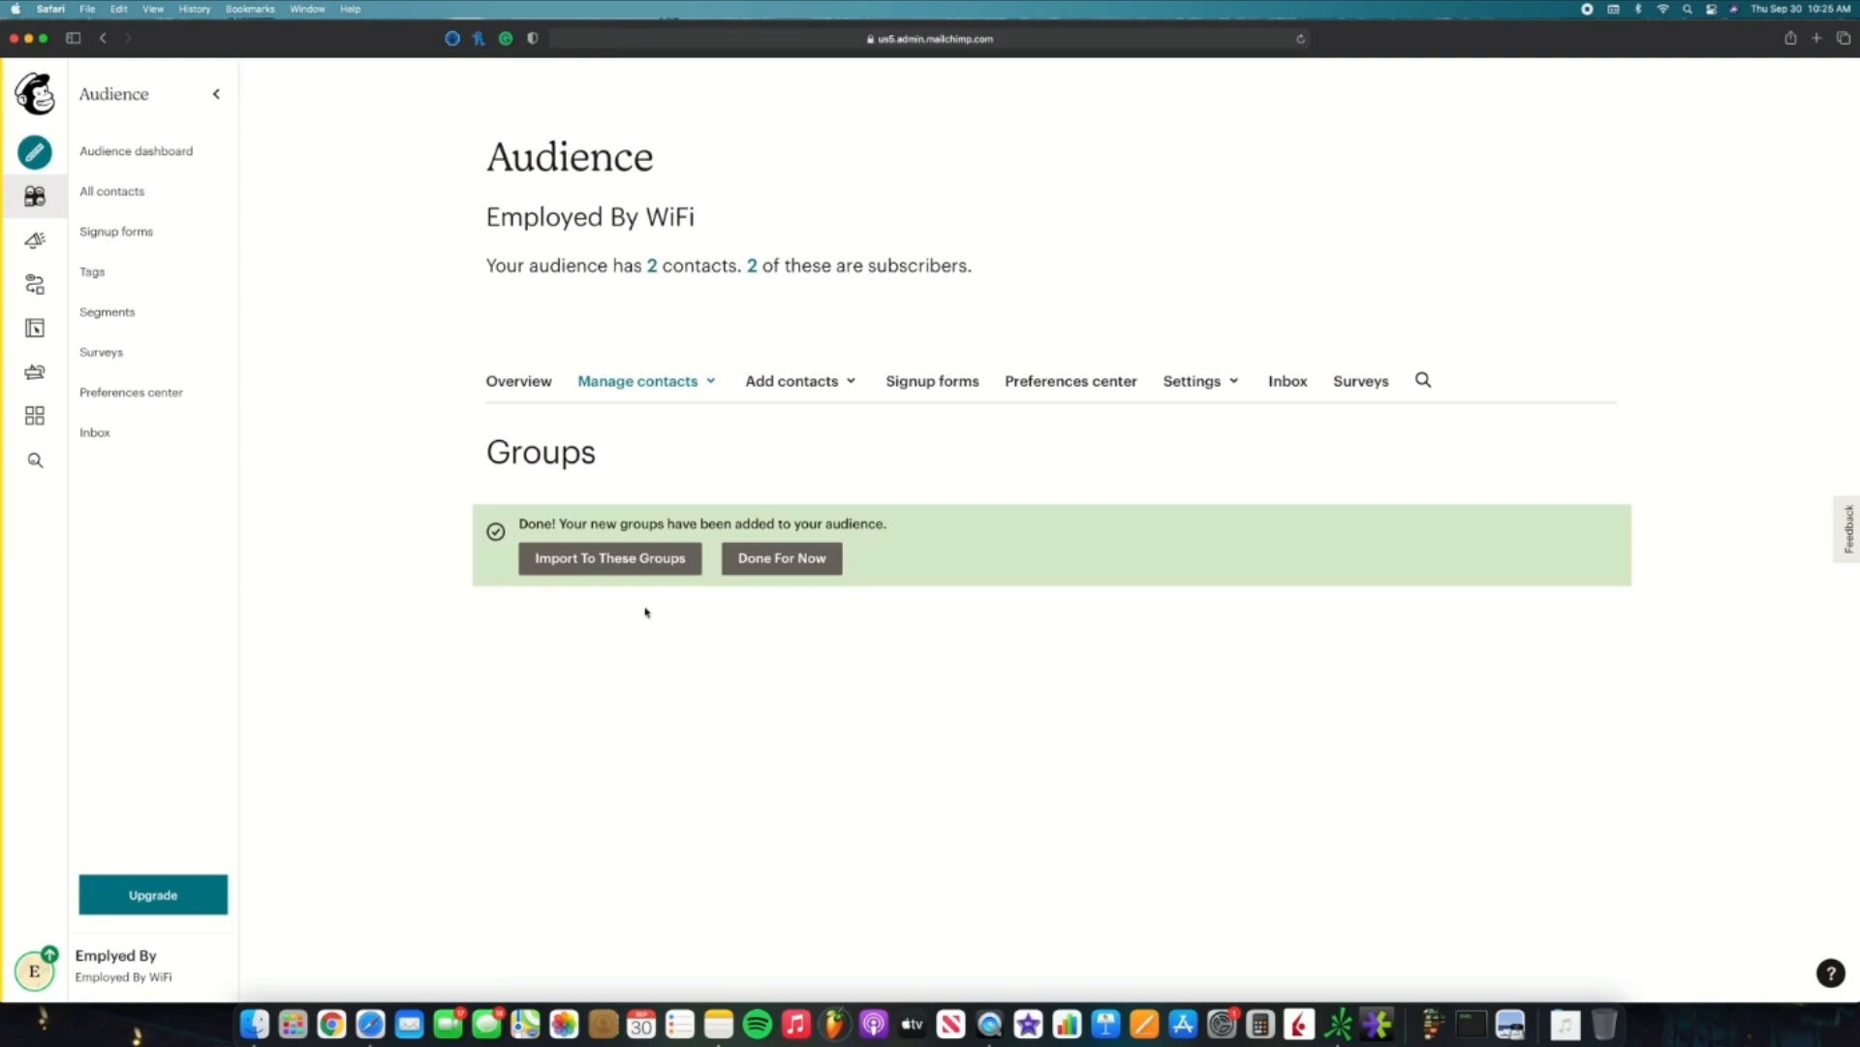
click(740, 555)
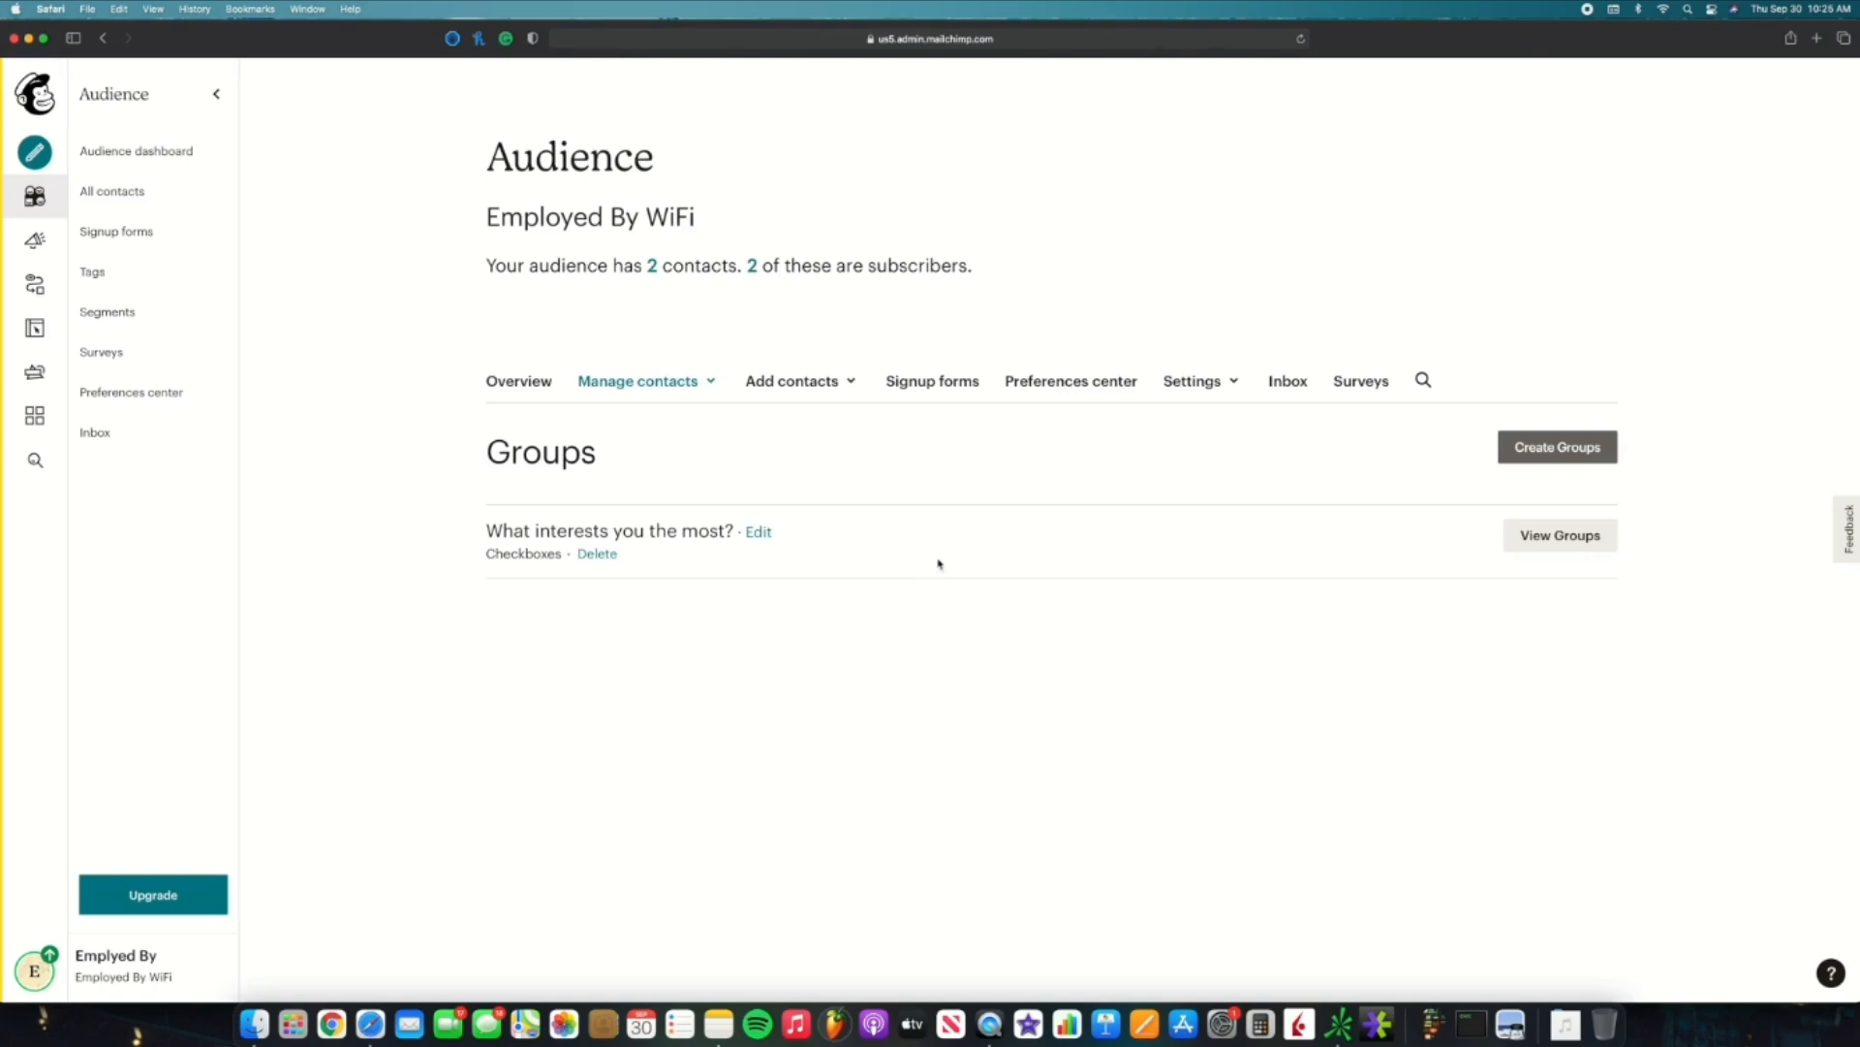
Step: Expand 'What interests you the most?' to list its three groups, each with 0 contacts
click(1553, 540)
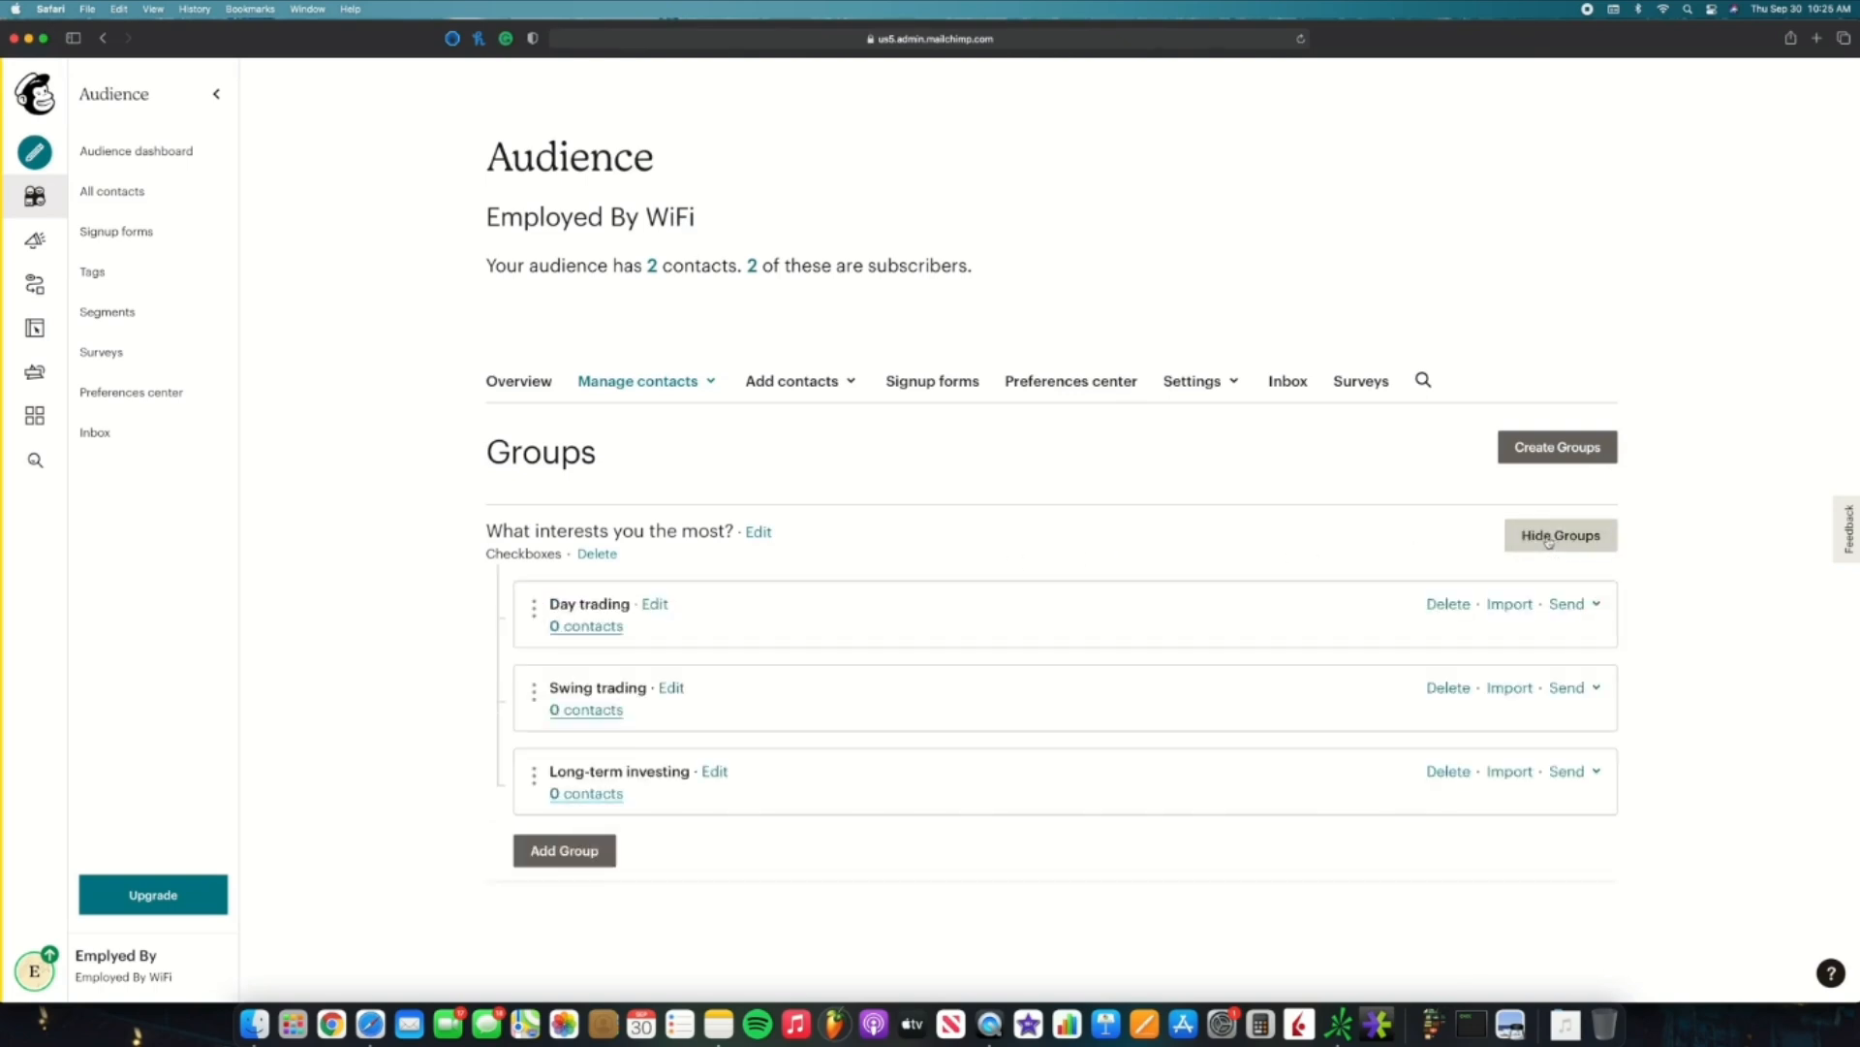
scroll(815, 626, down, 1)
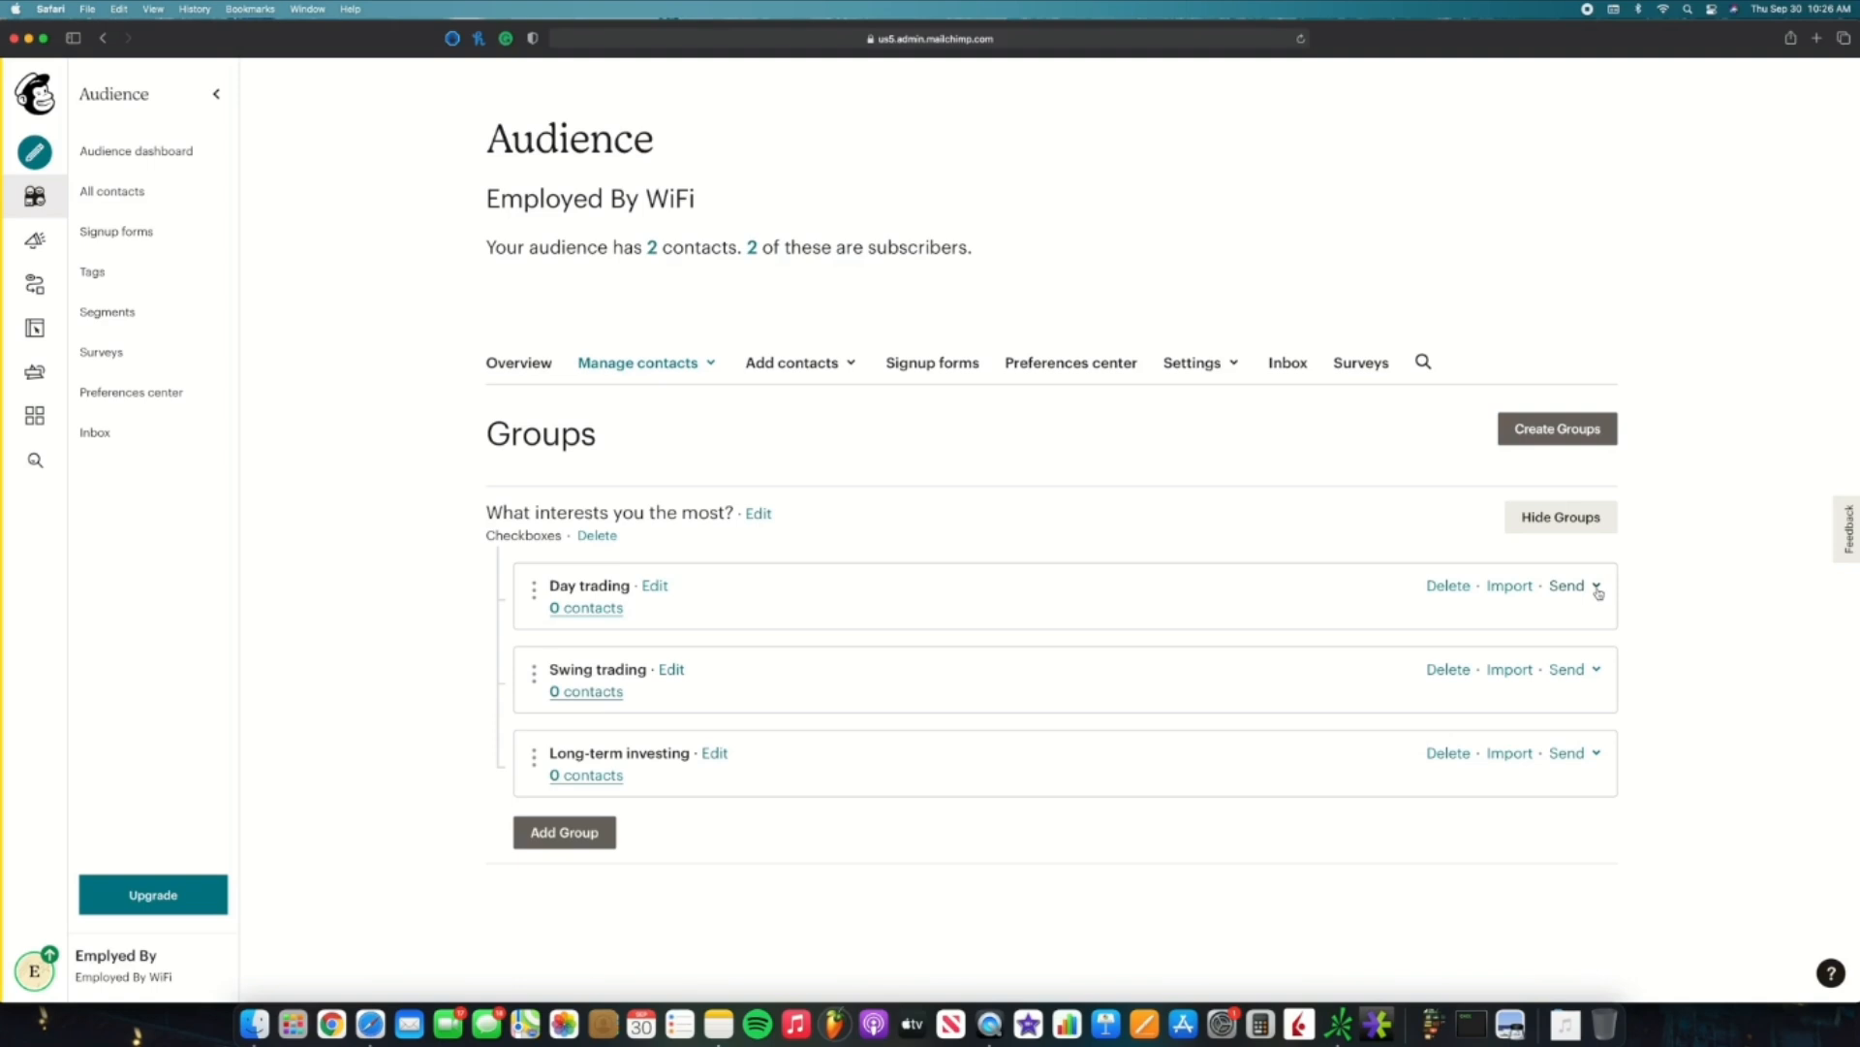
click(704, 367)
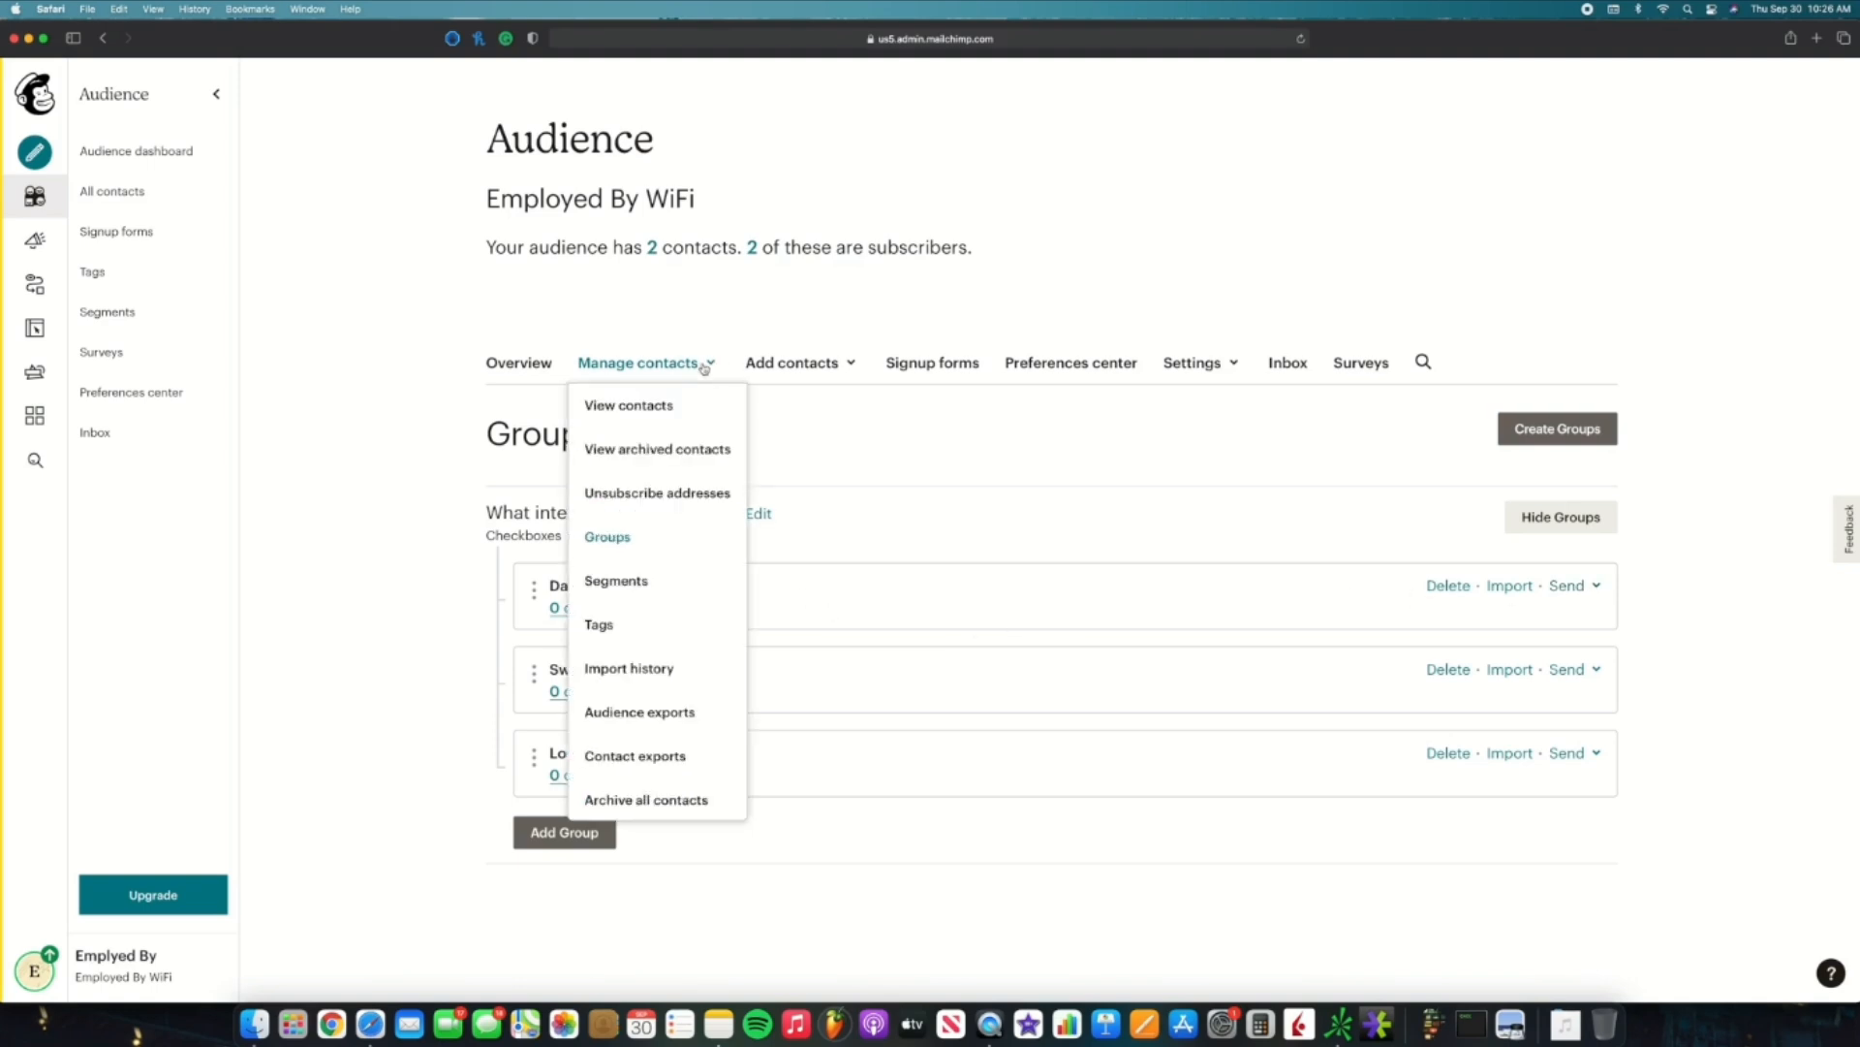
Step: Create a 'Welcome' tag on the audience's Tags page
click(627, 633)
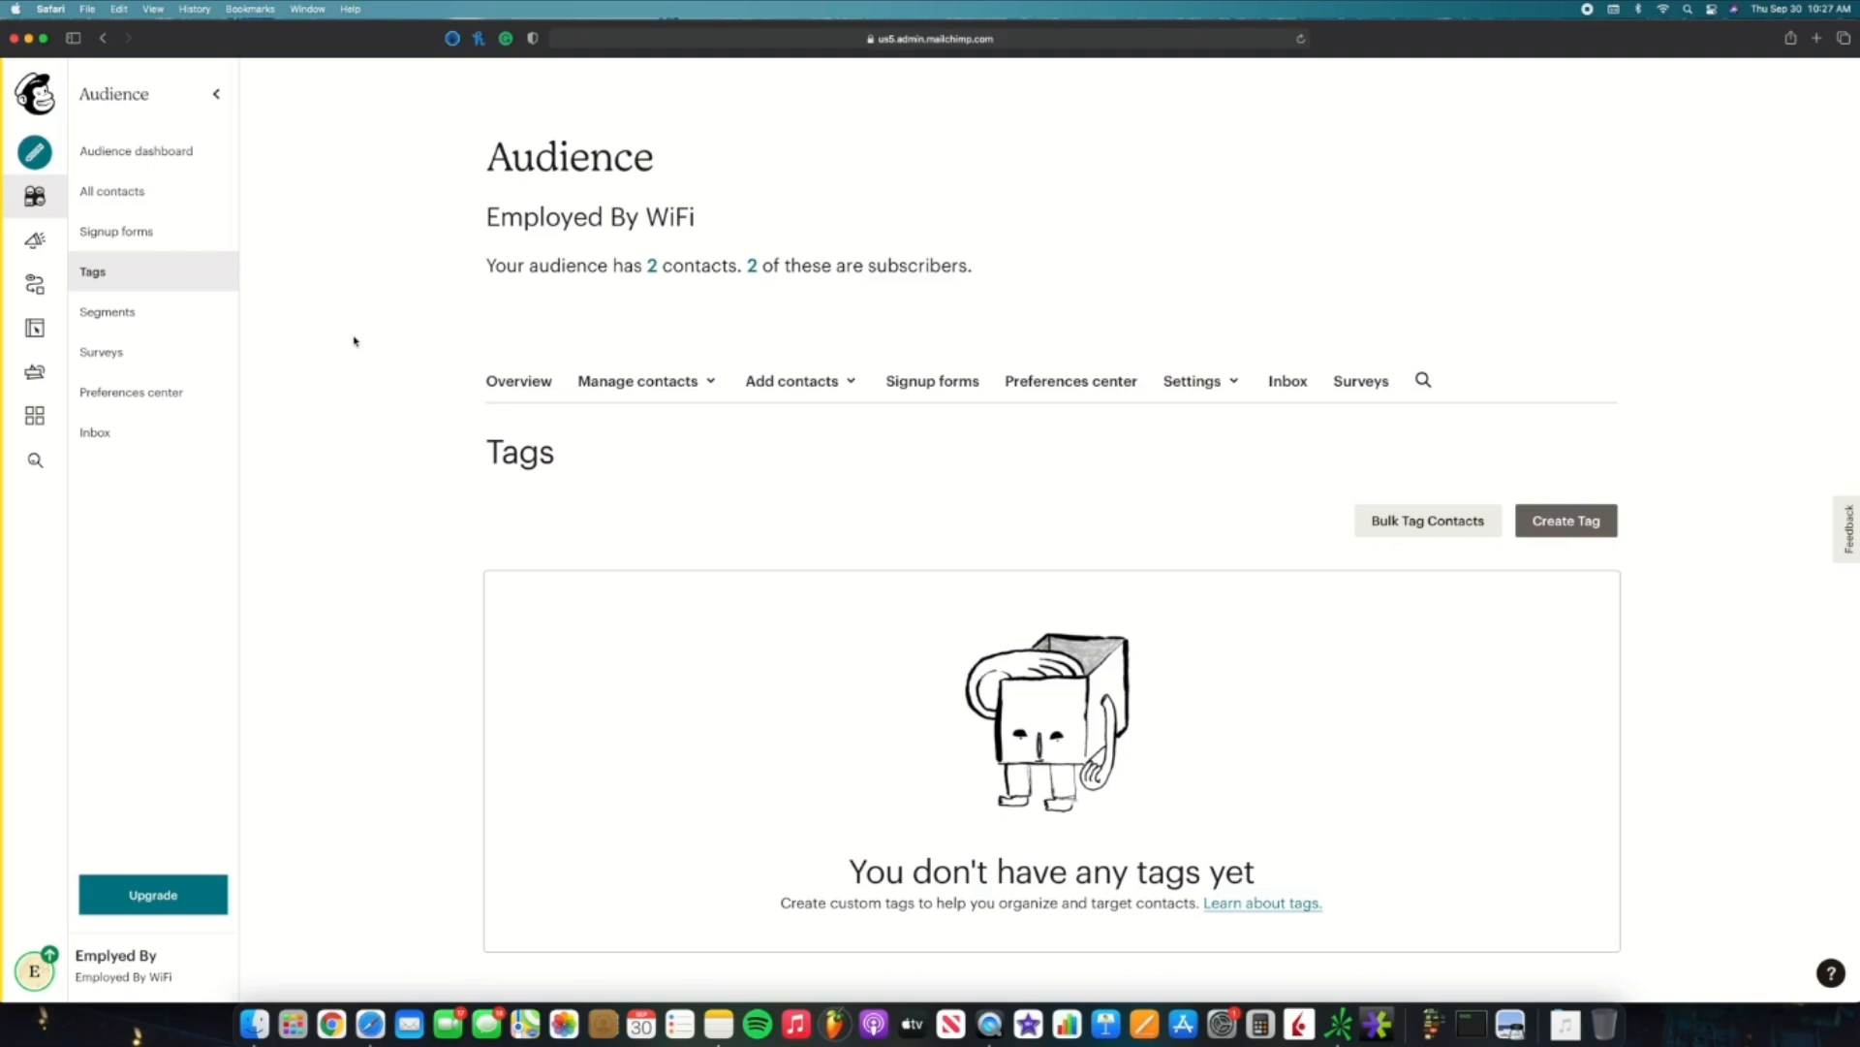
click(1545, 528)
text(Welc)
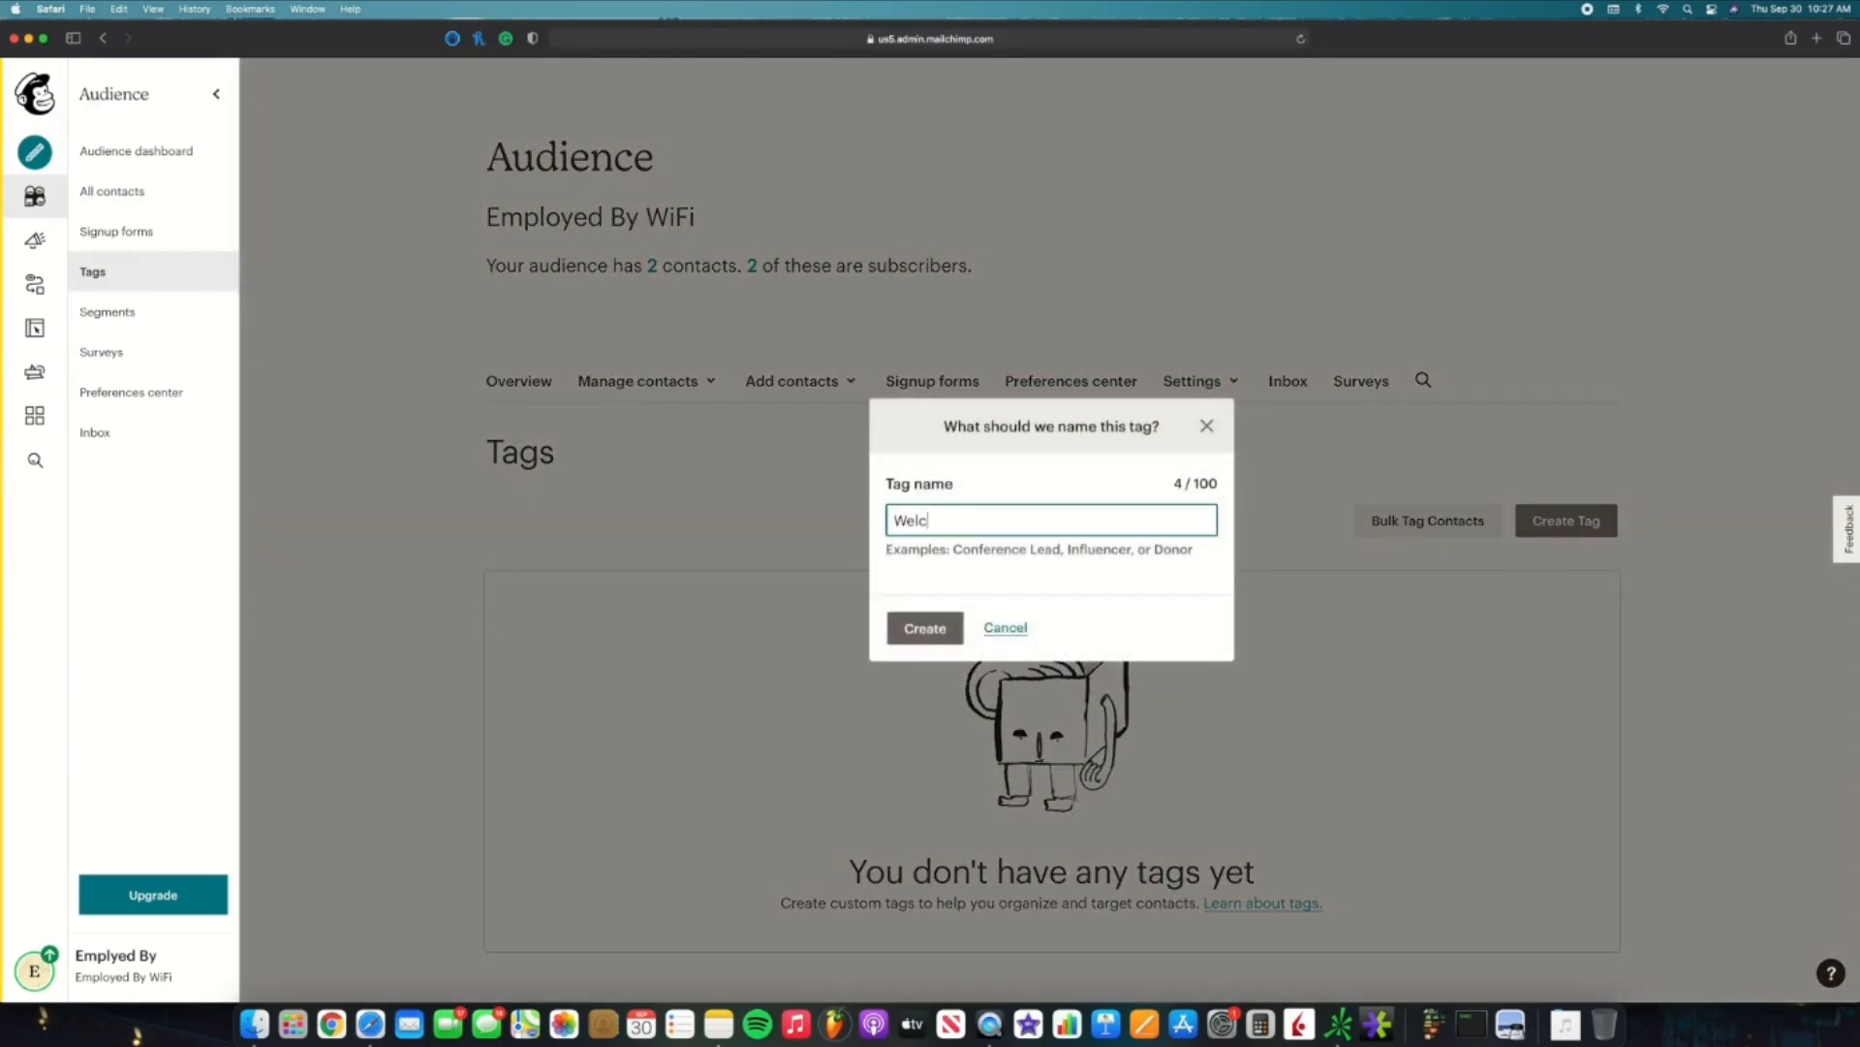
text(ome)
click(920, 632)
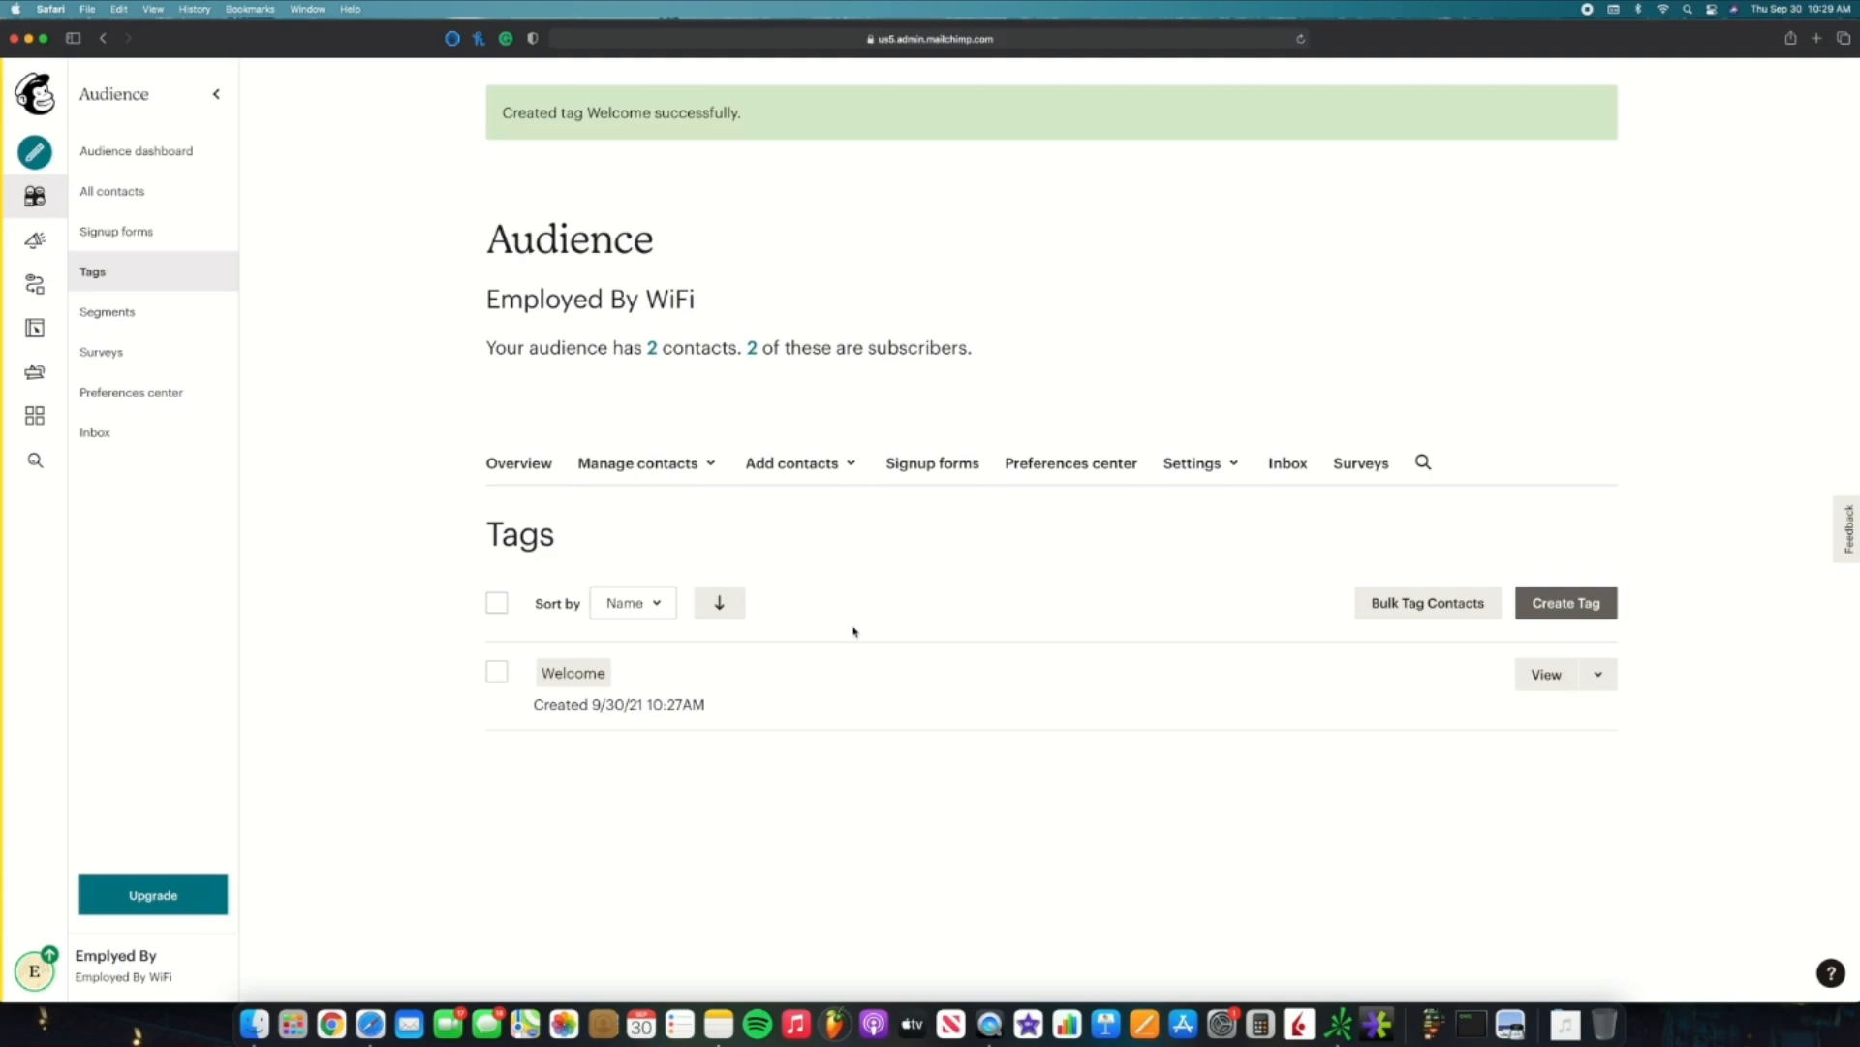
click(1599, 610)
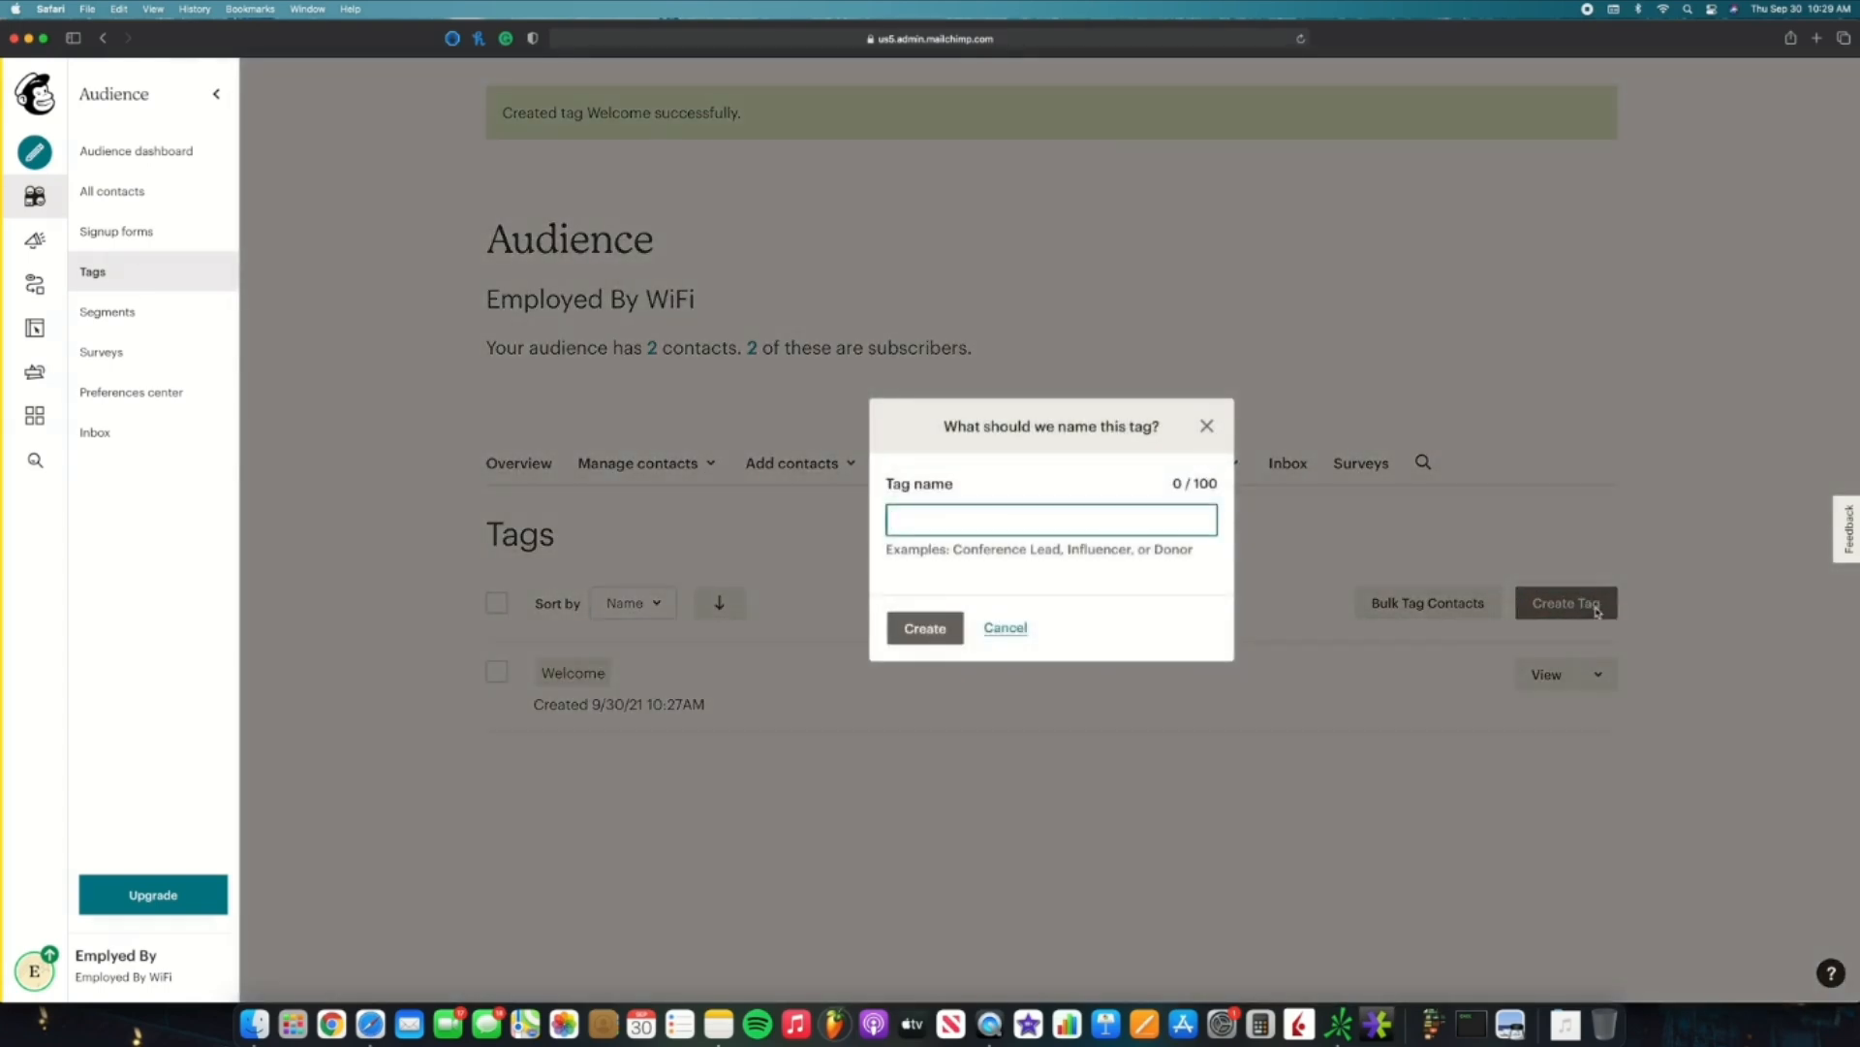
Step: Create a second tag named 'Existing customer'
text(Existing customer)
click(927, 635)
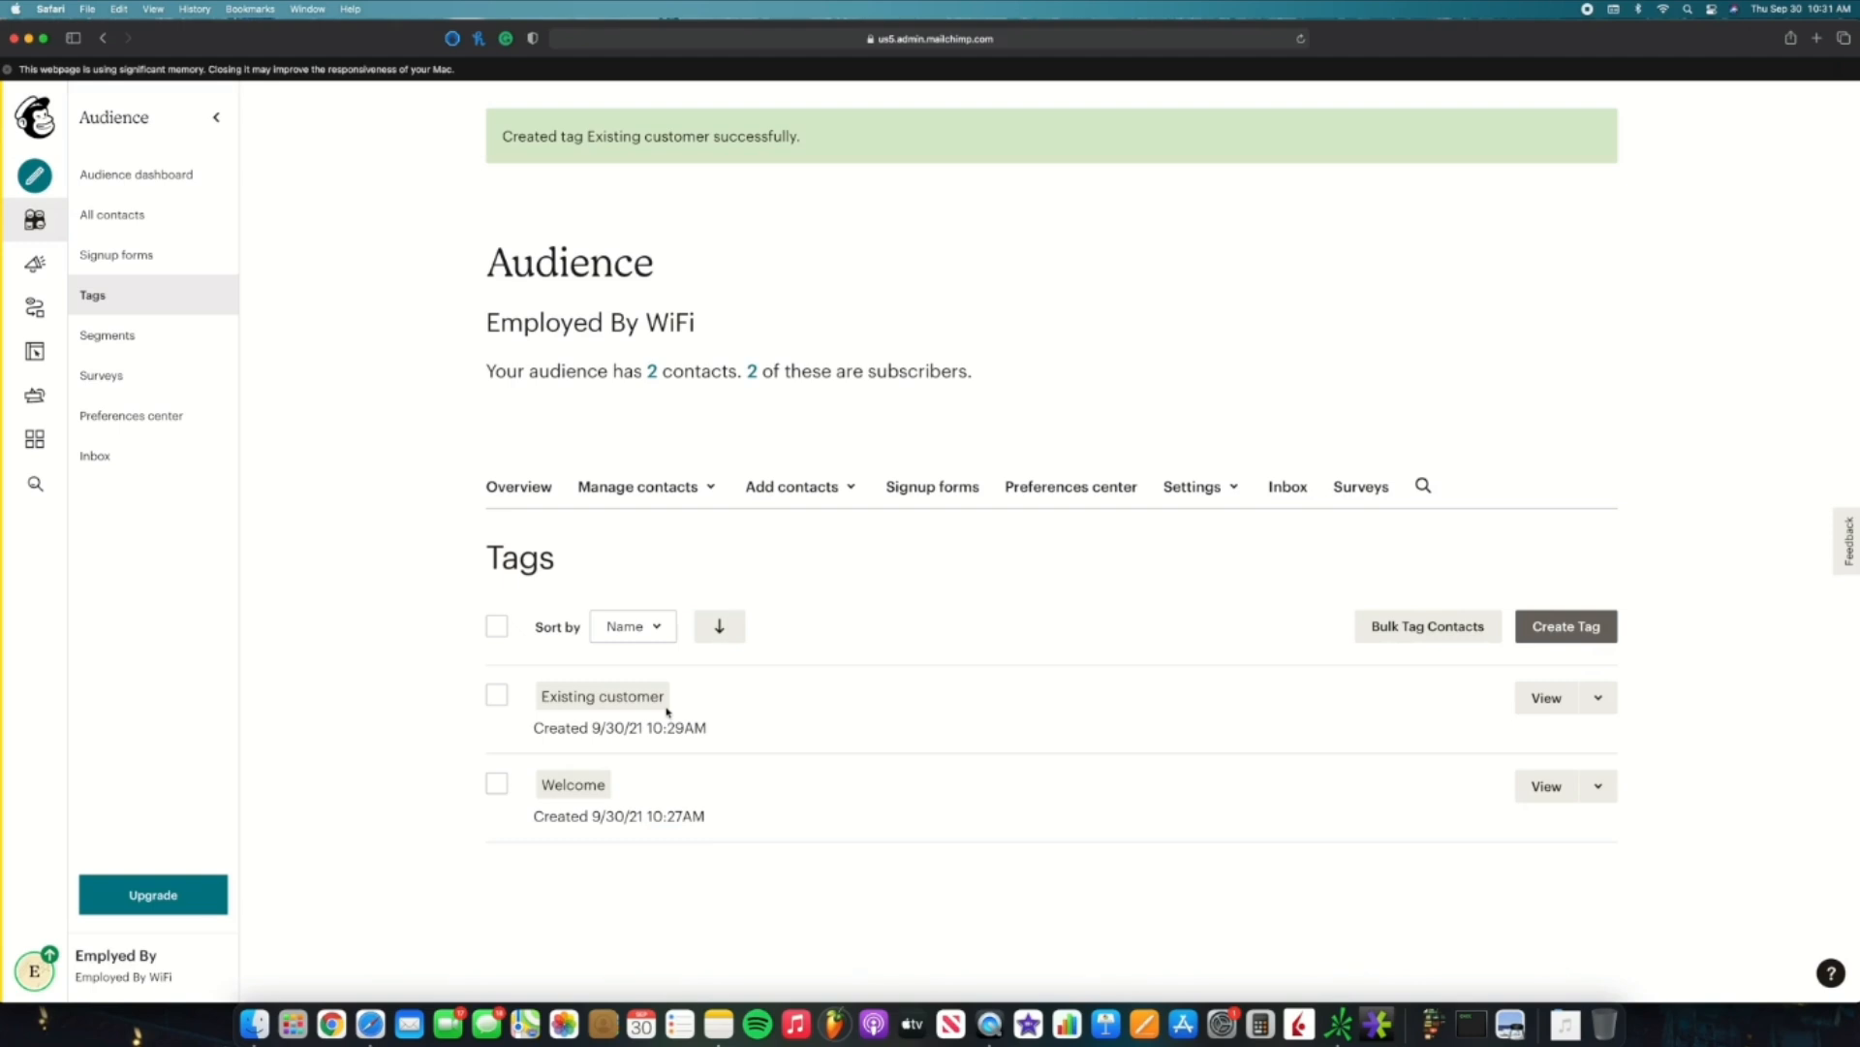
click(697, 496)
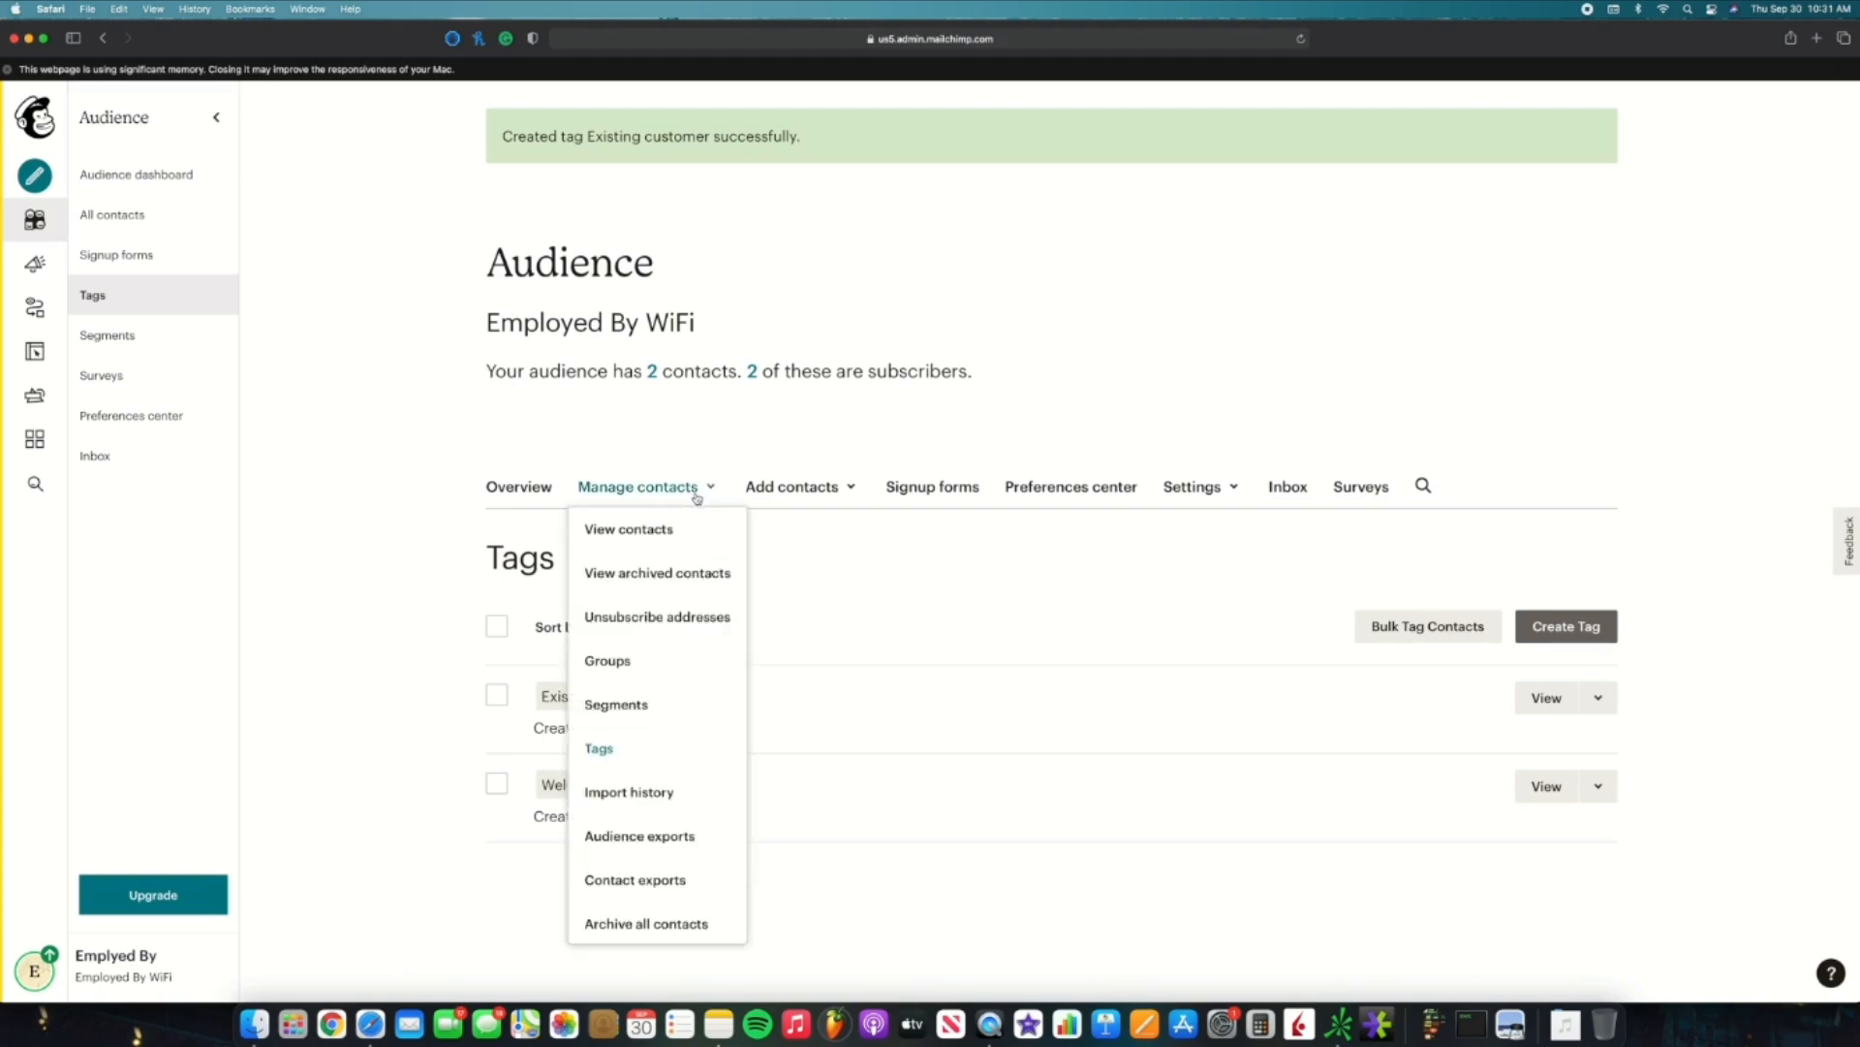
Step: Open the audience's Segments page and start a new segment
click(668, 702)
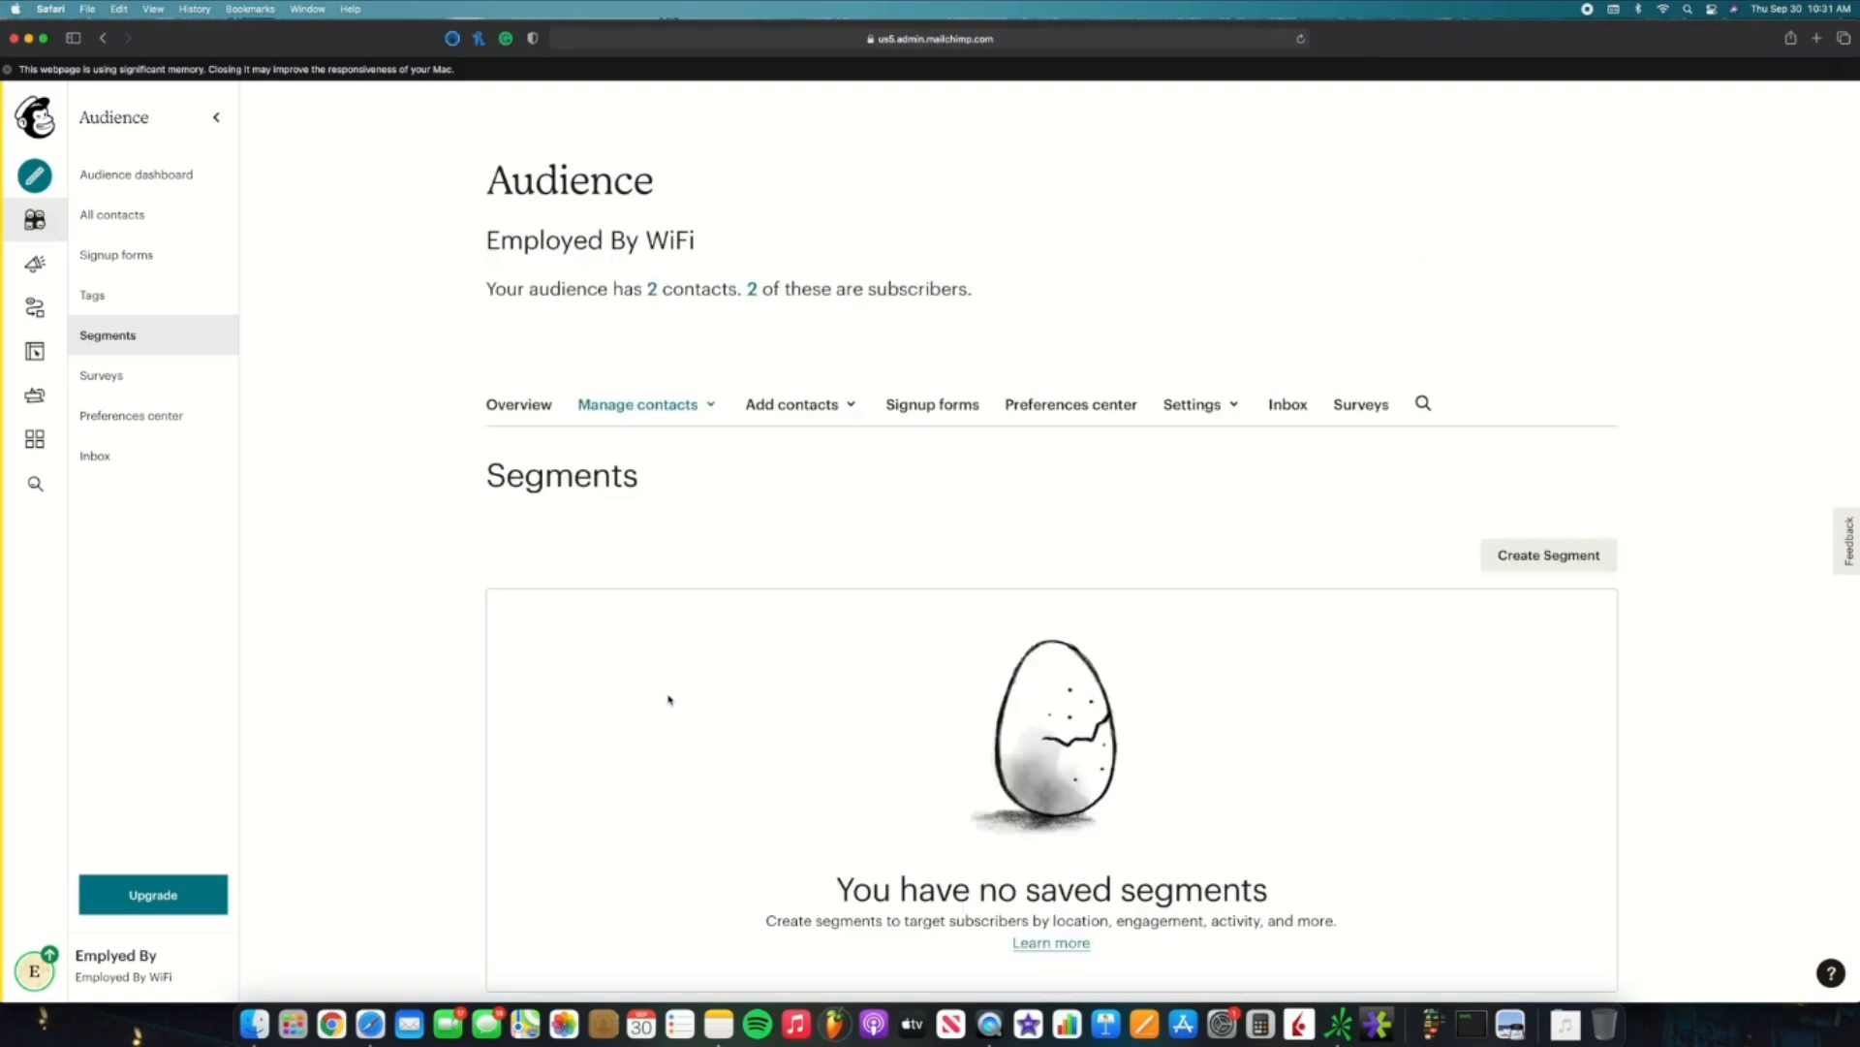
scroll(1144, 746, down, 1)
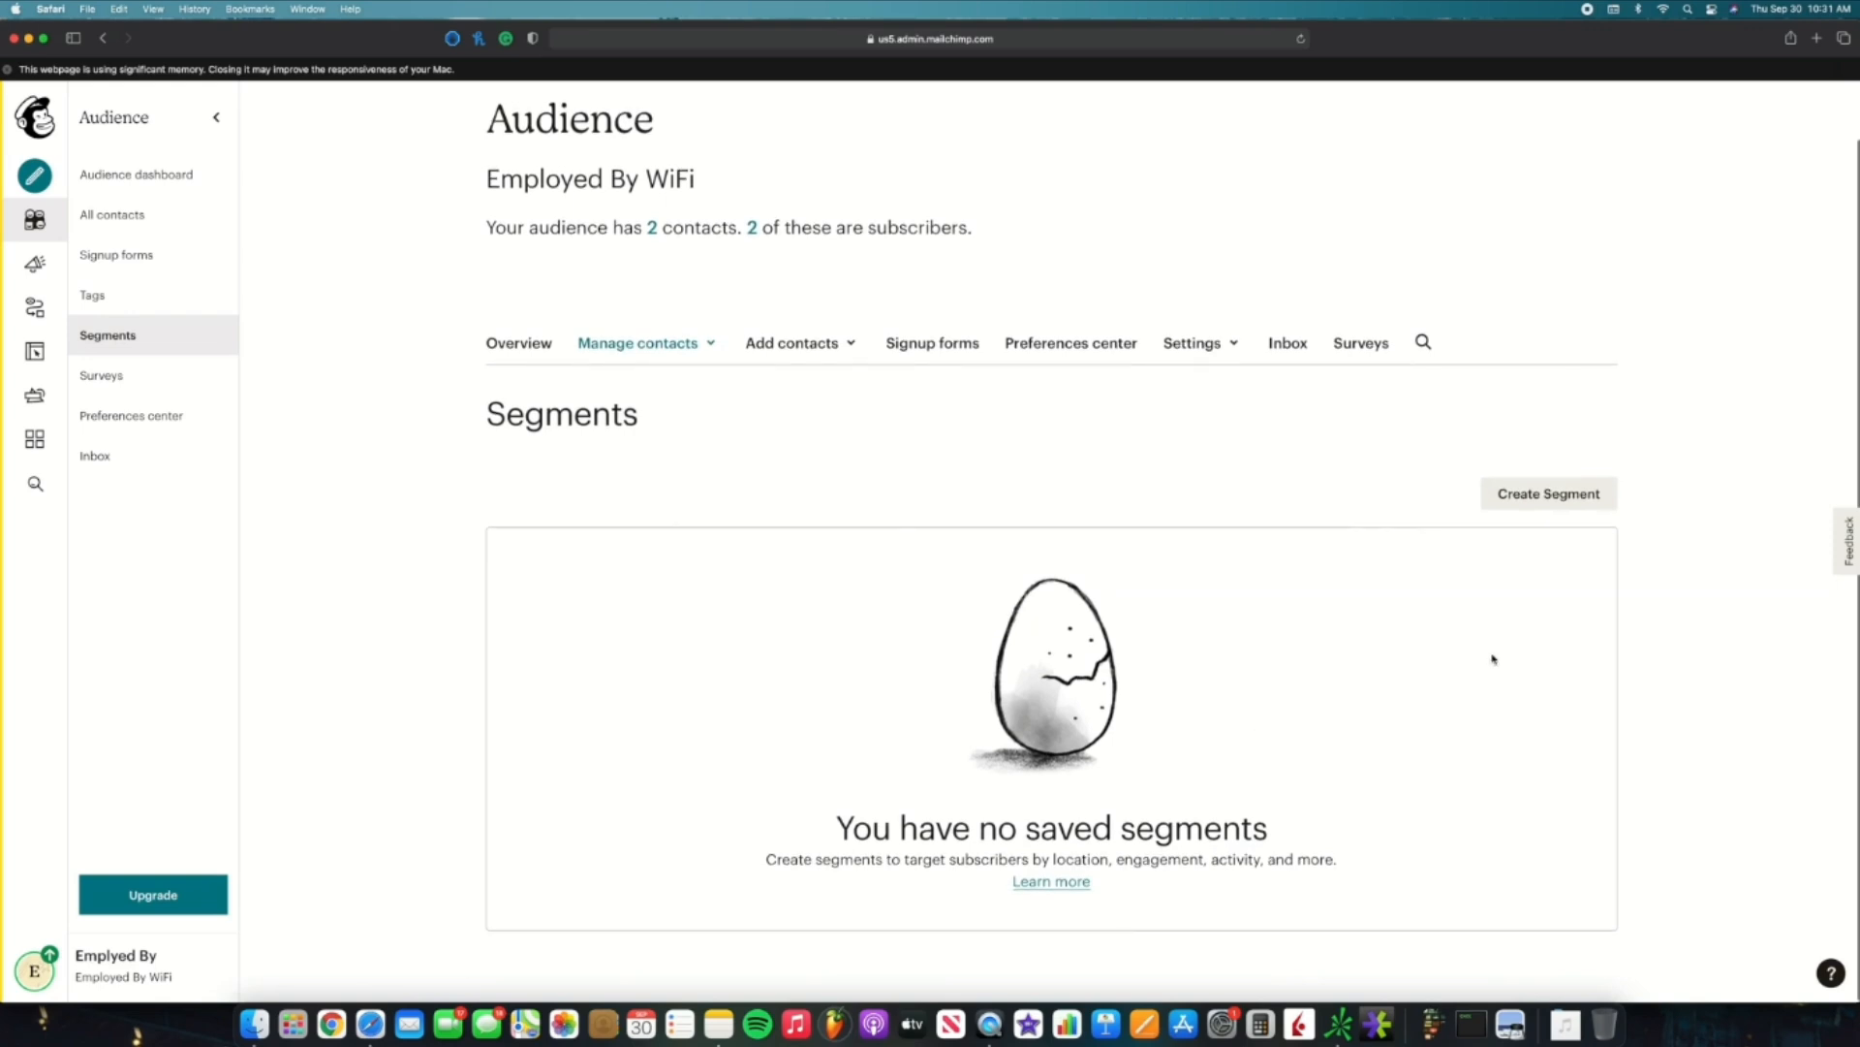
click(1552, 510)
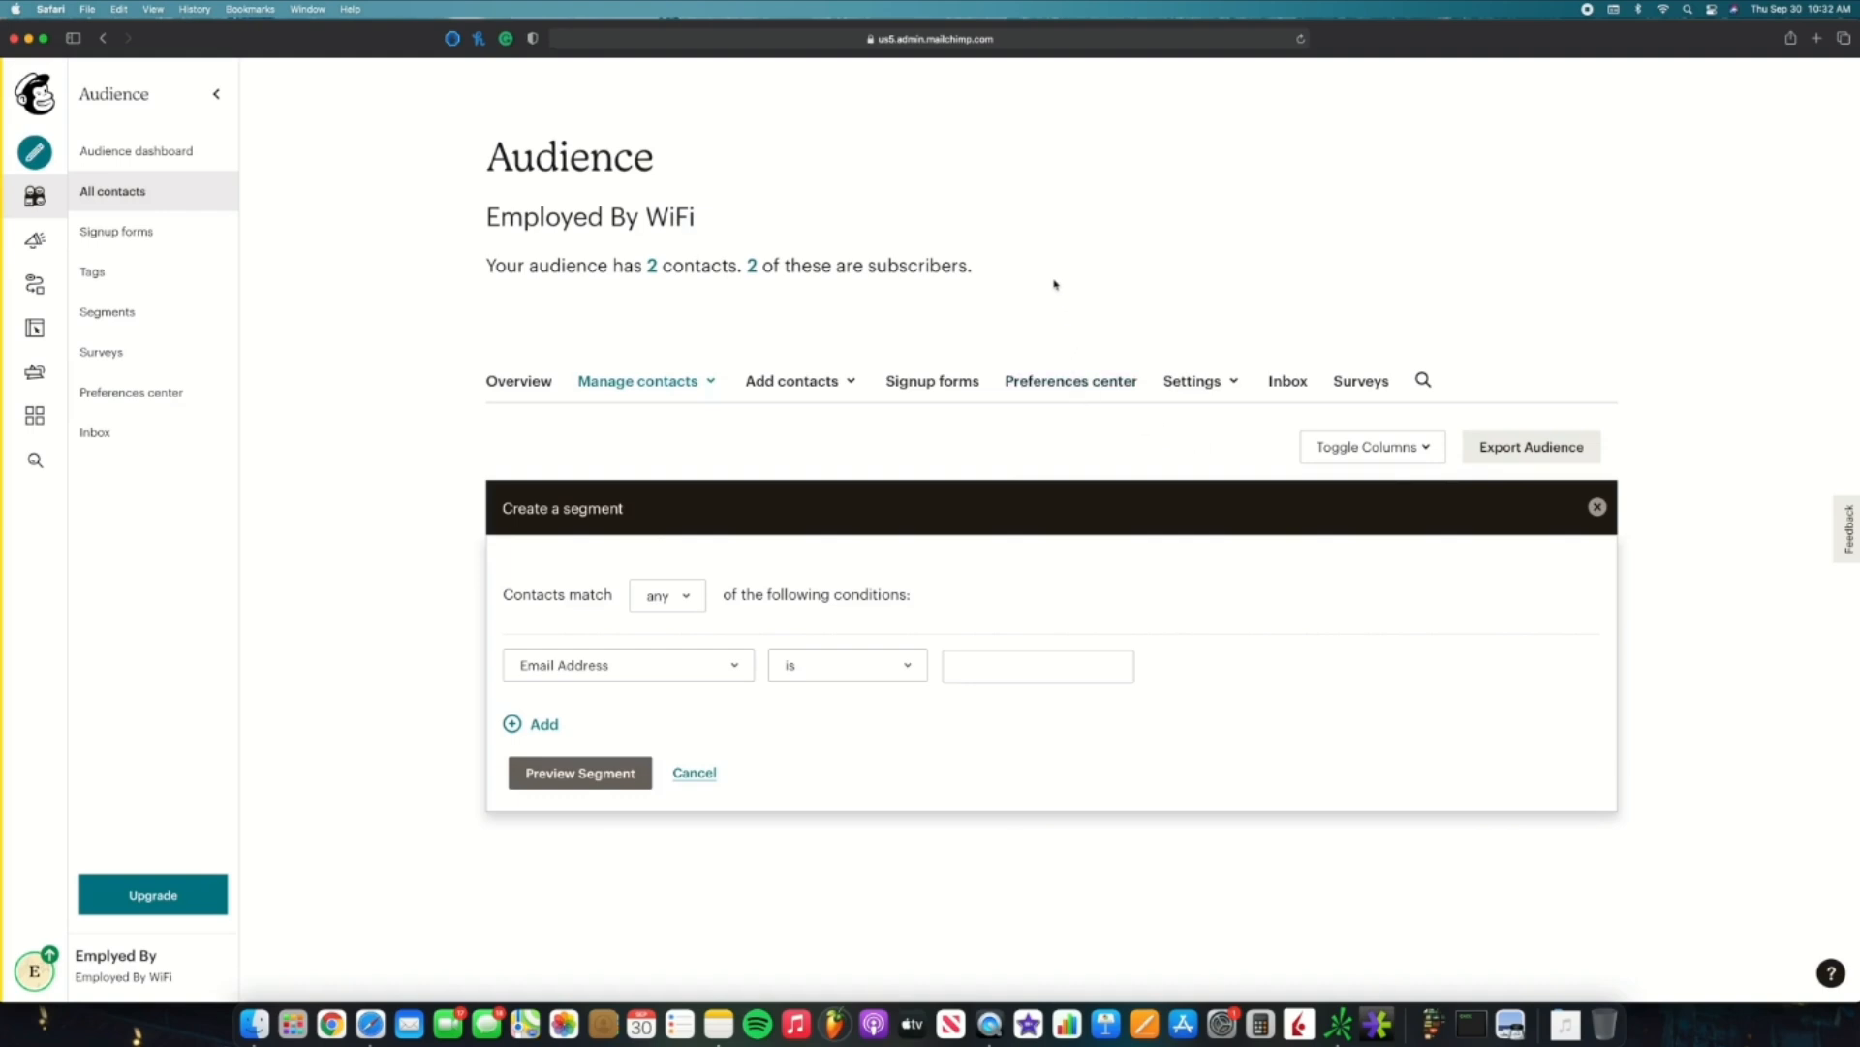
drag(973, 271, 484, 268)
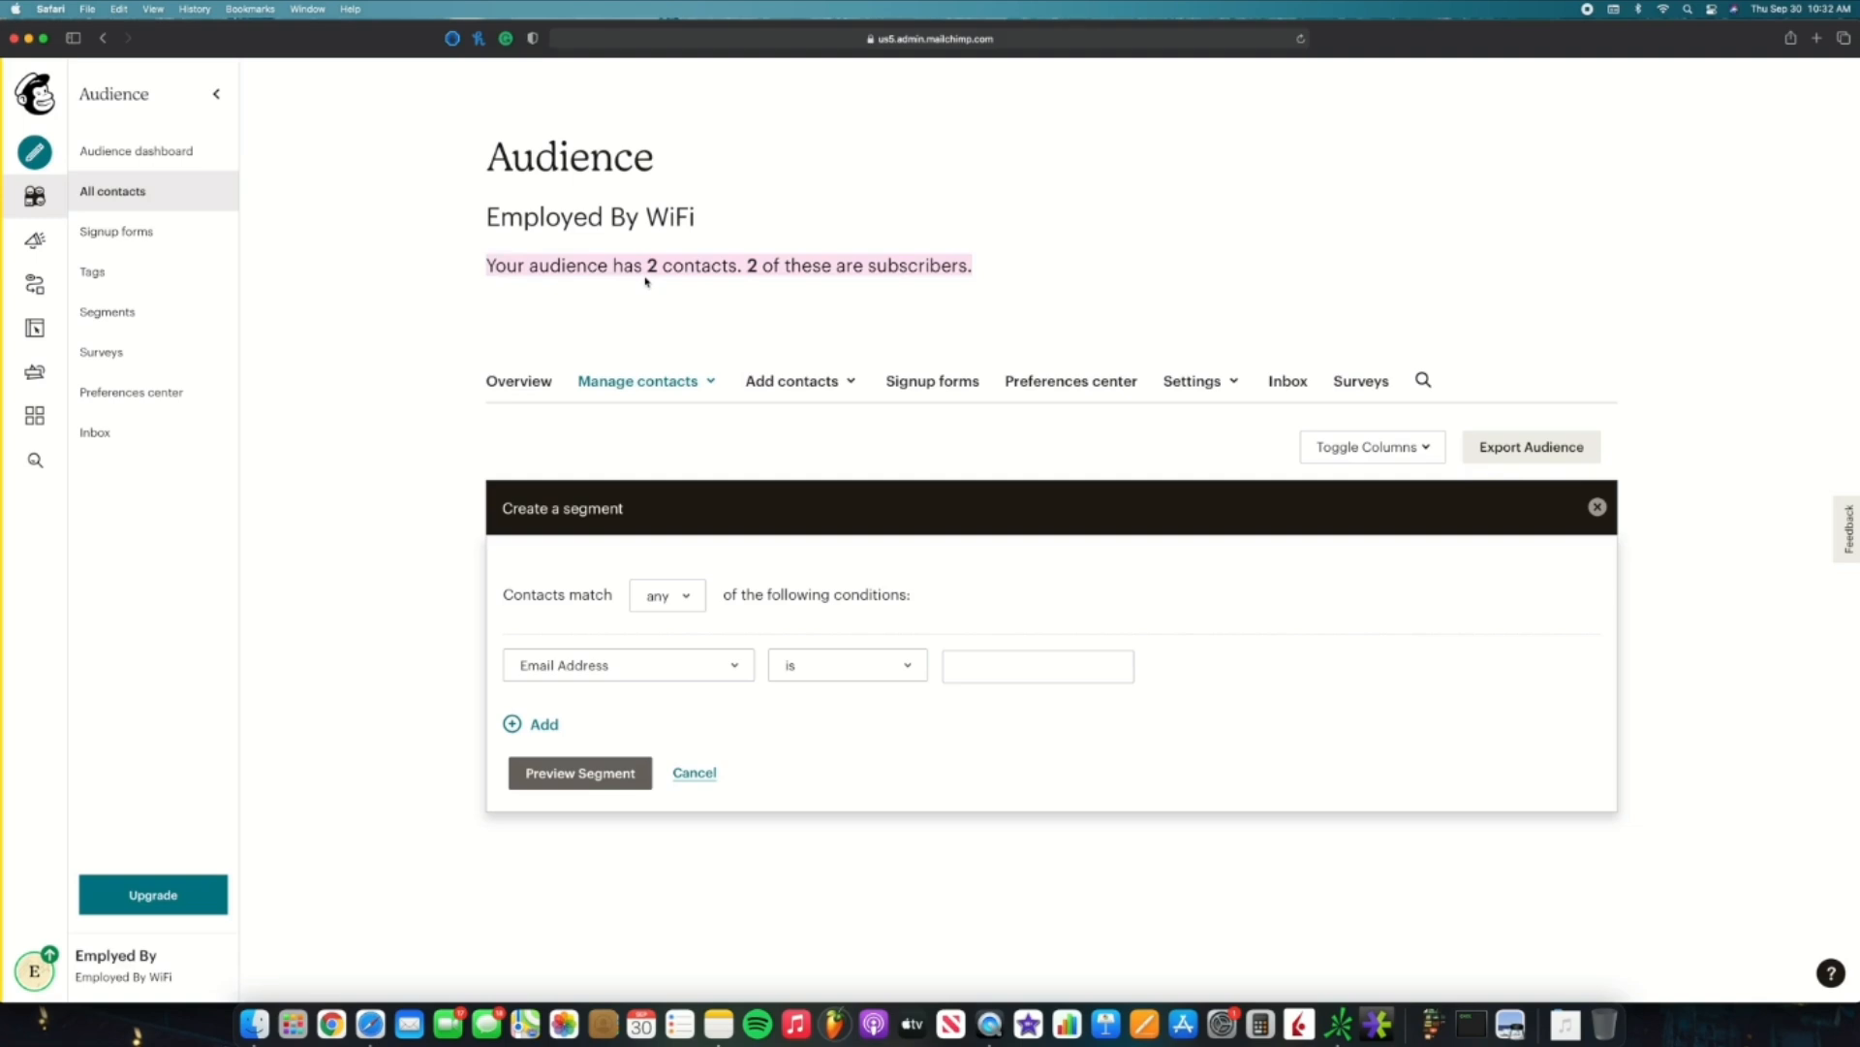
Step: Set the condition to First Name is a contact's first name and preview the 2 matches
click(725, 675)
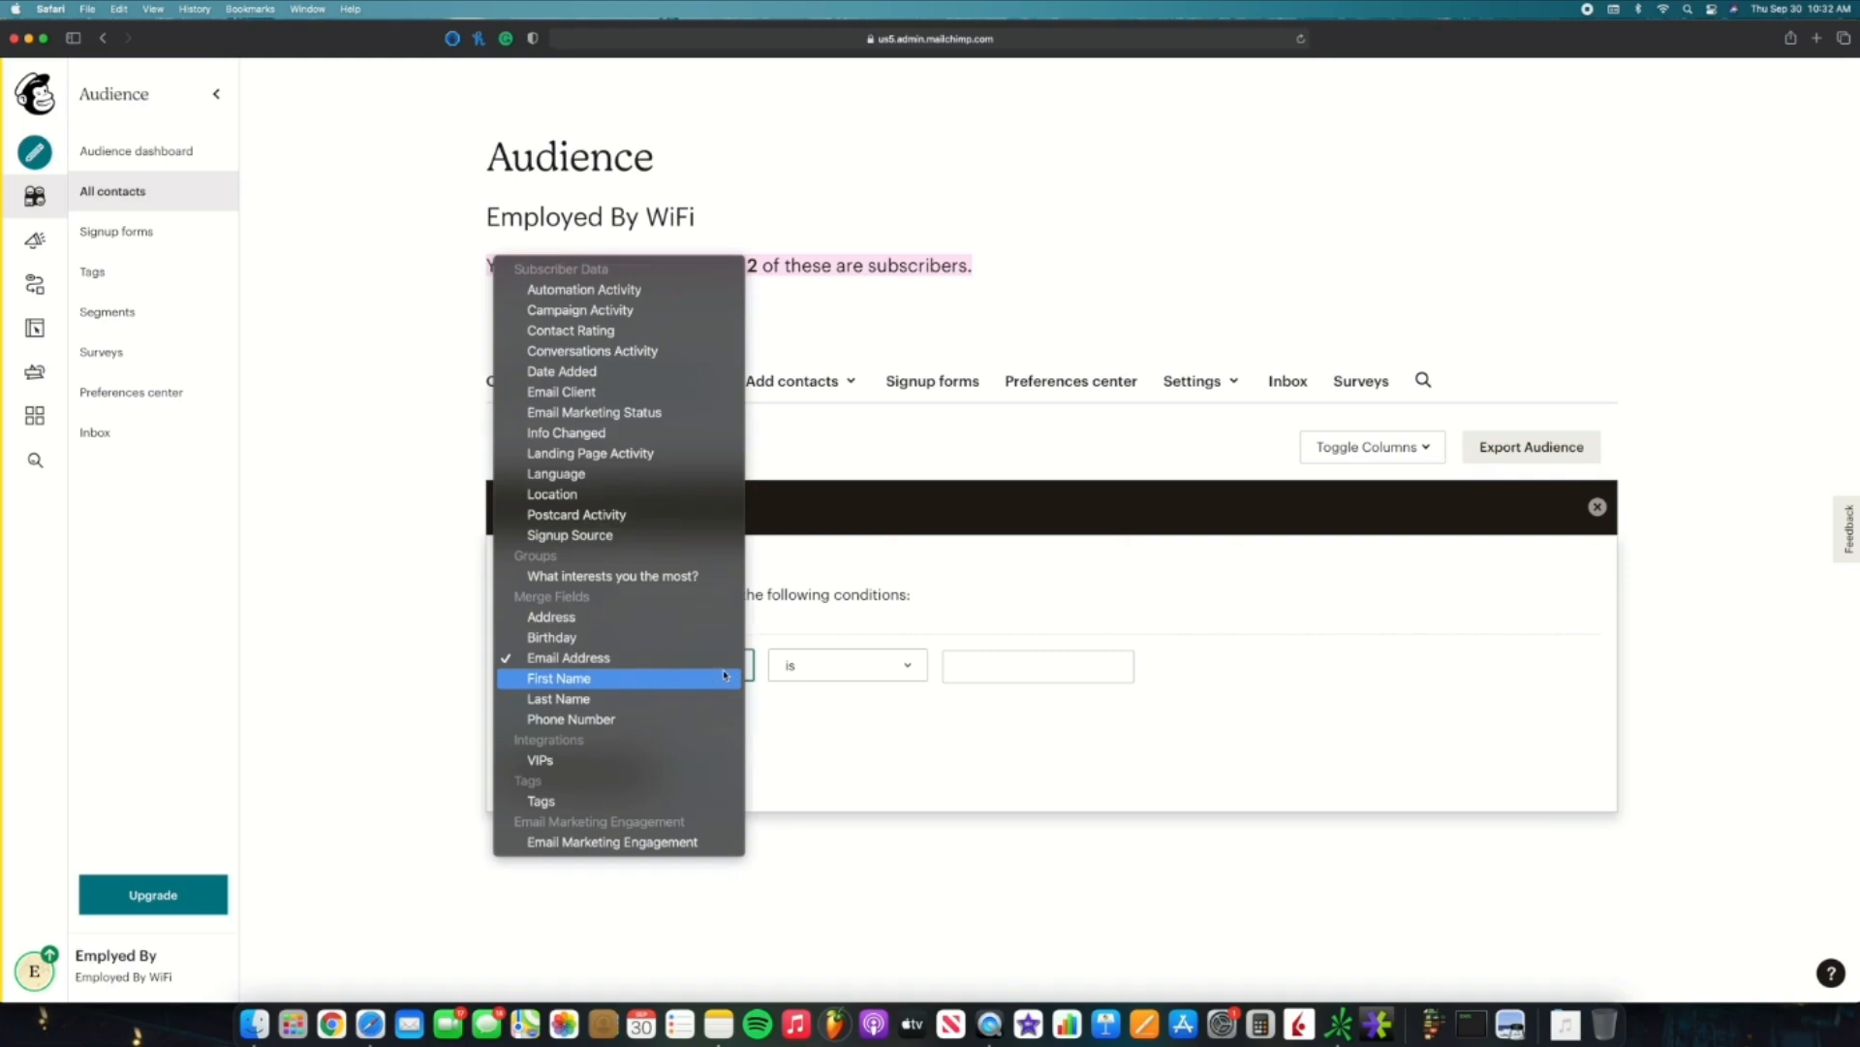
click(725, 676)
click(964, 665)
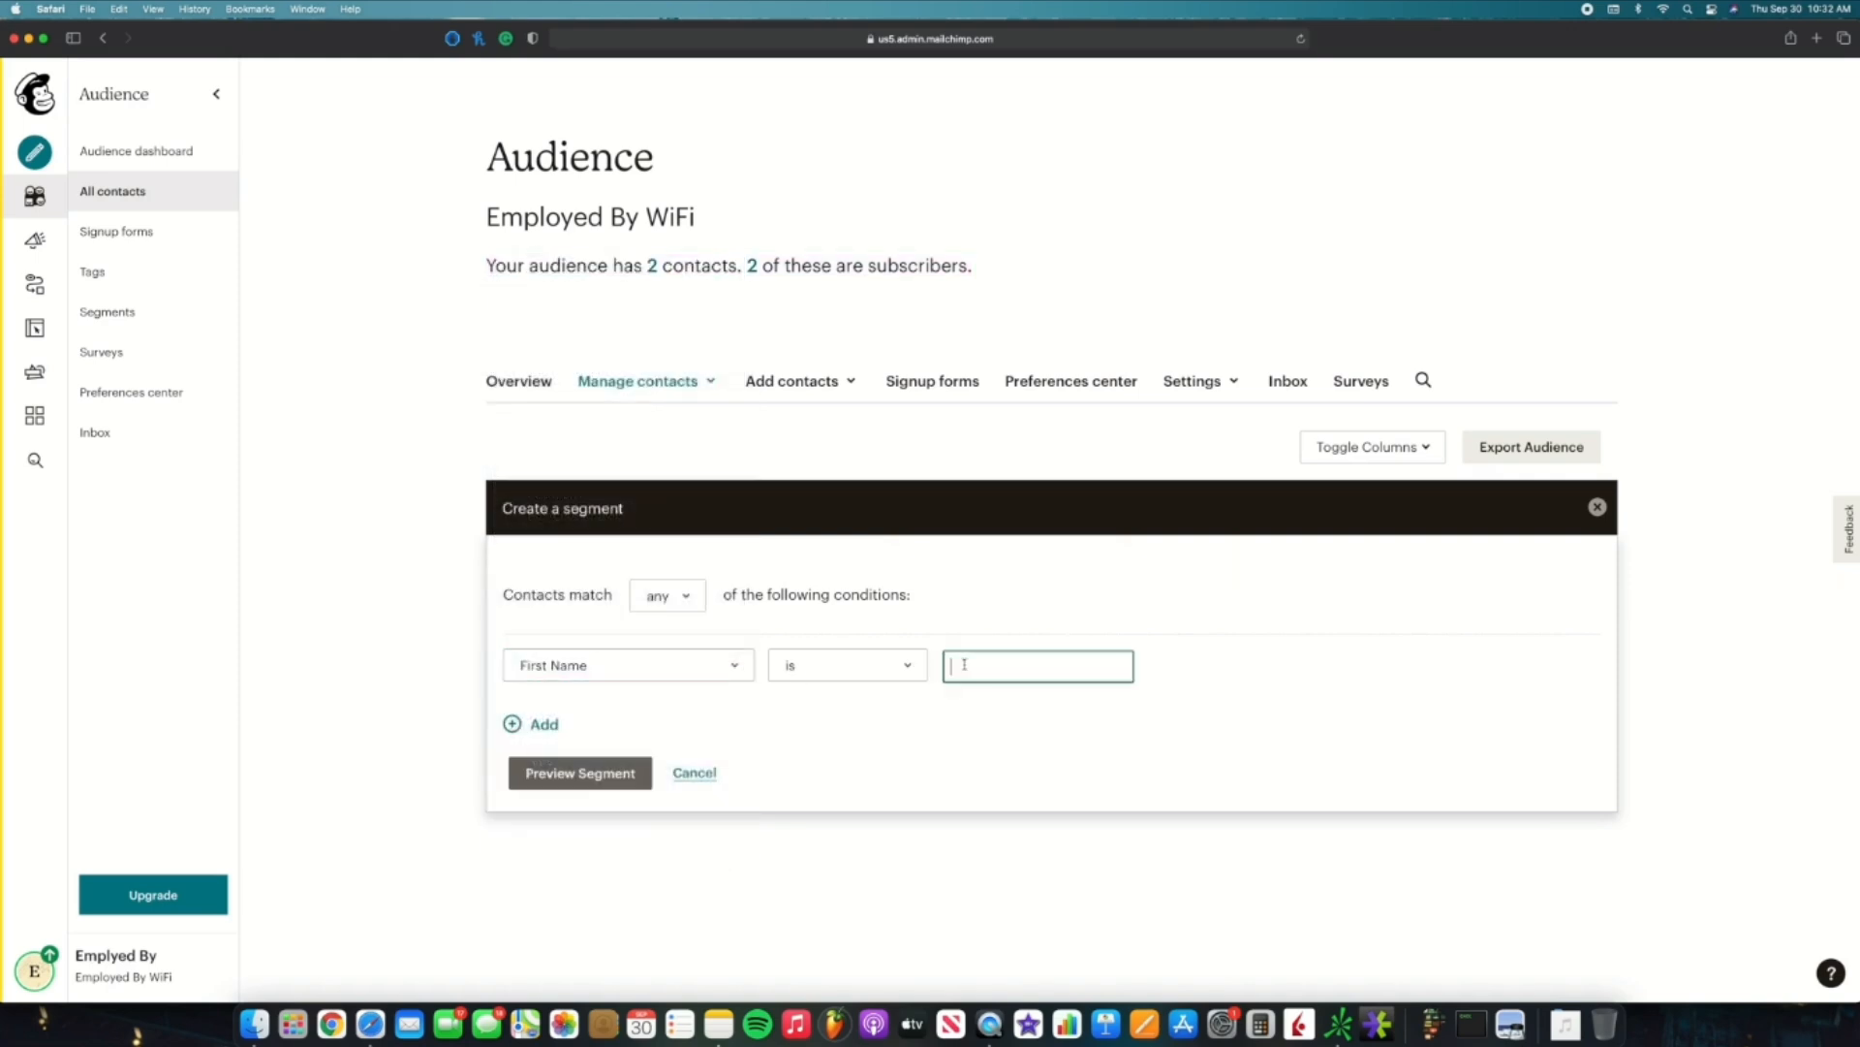
text(Travis)
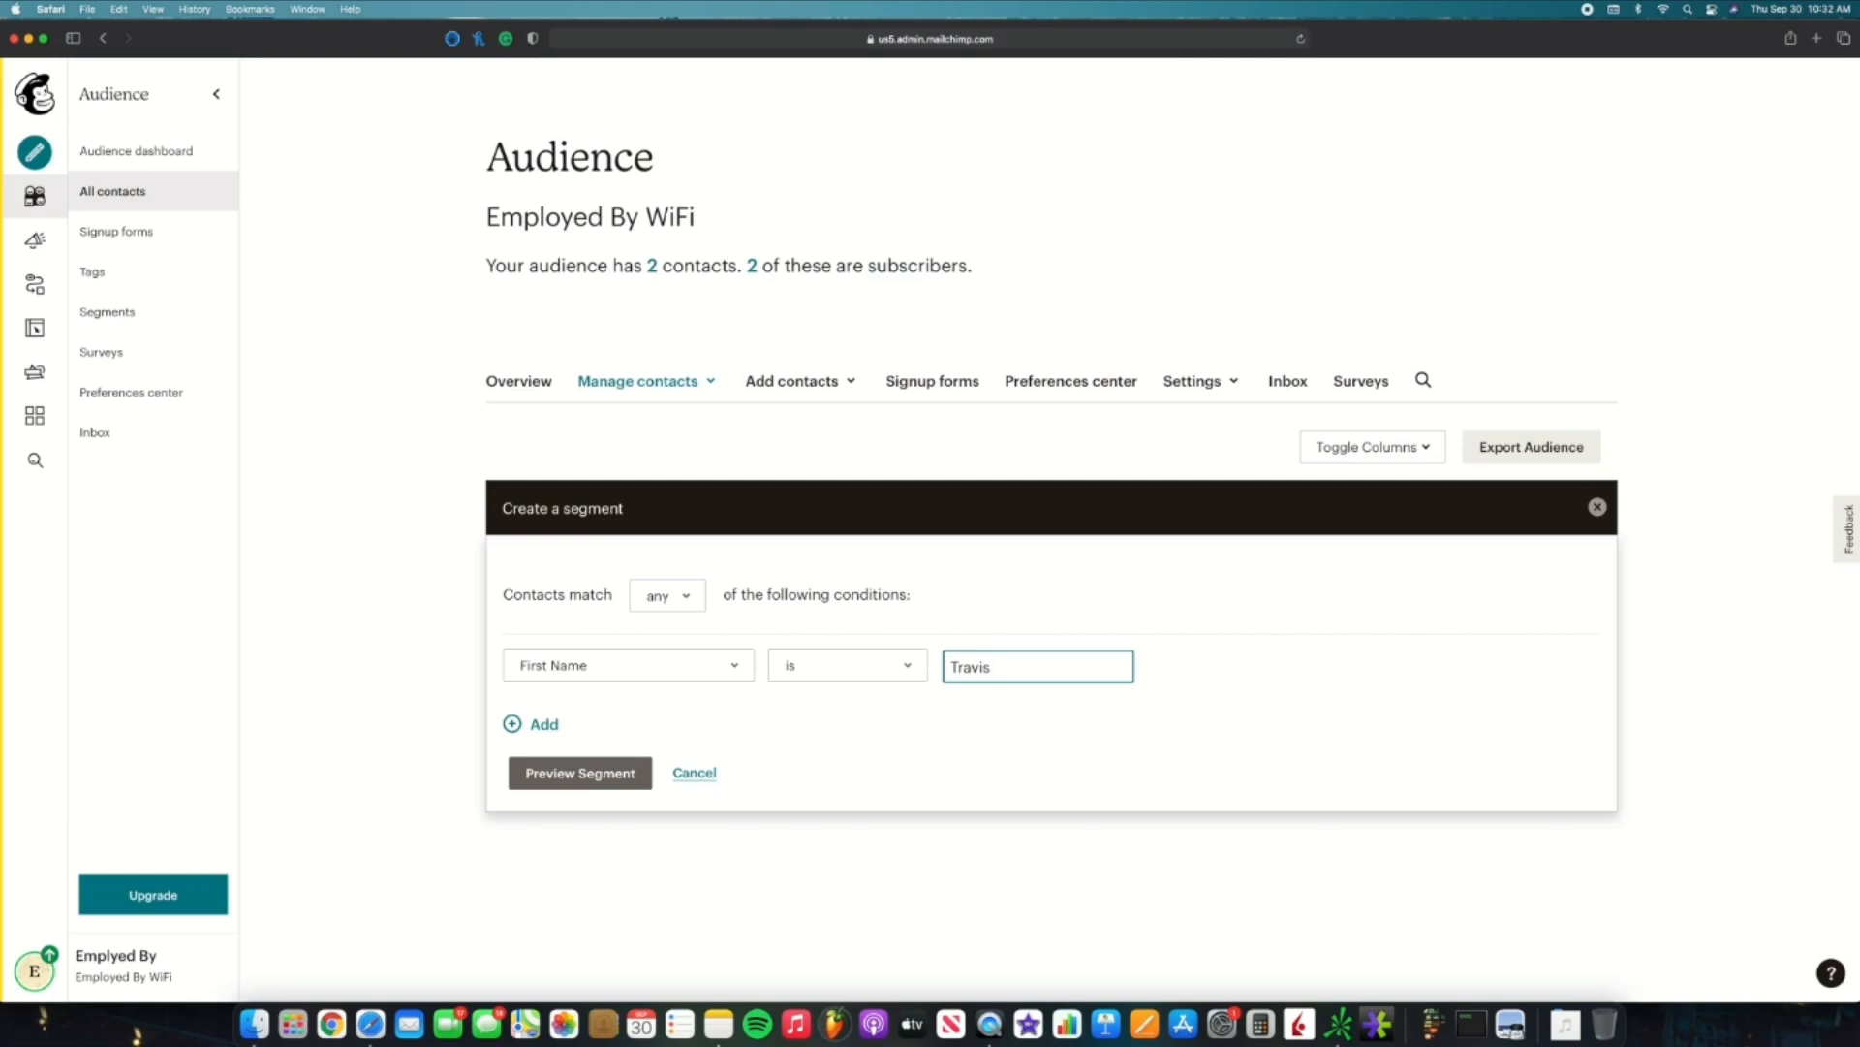
click(626, 772)
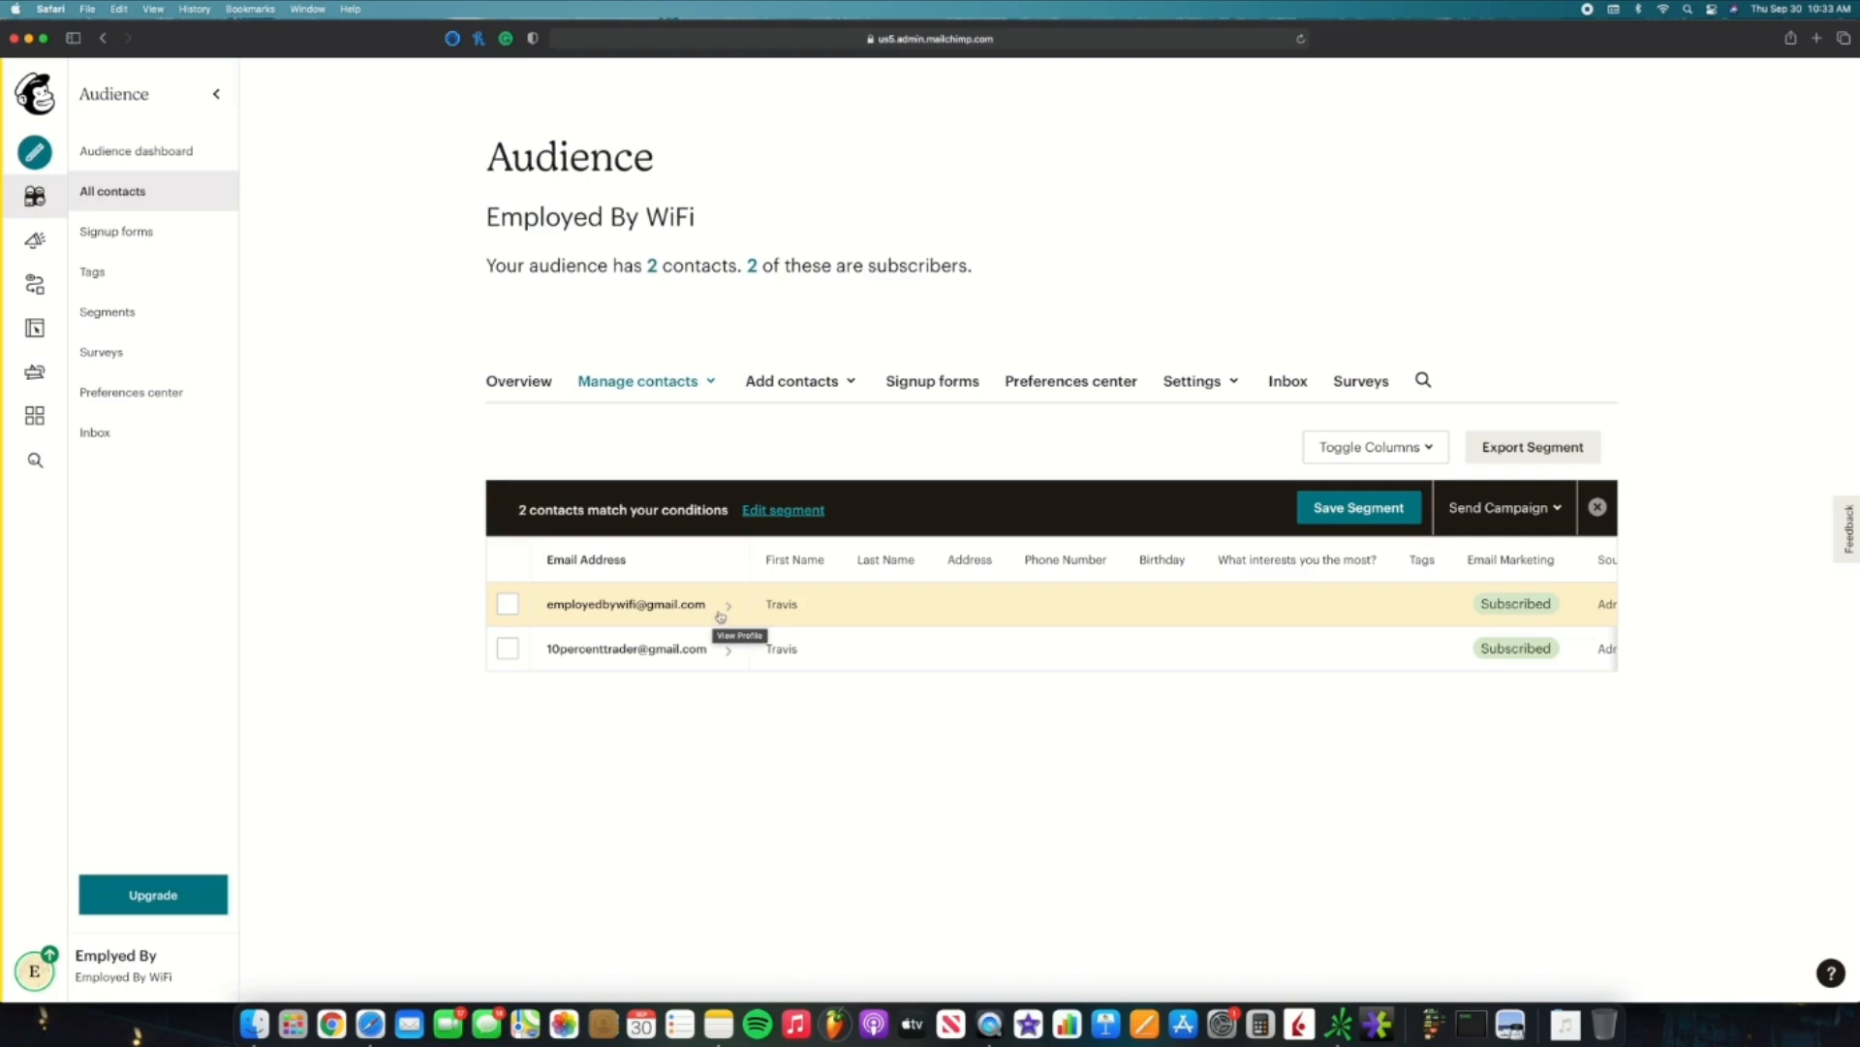
Step: Return to the segment conditions and switch matching from any to all
click(757, 512)
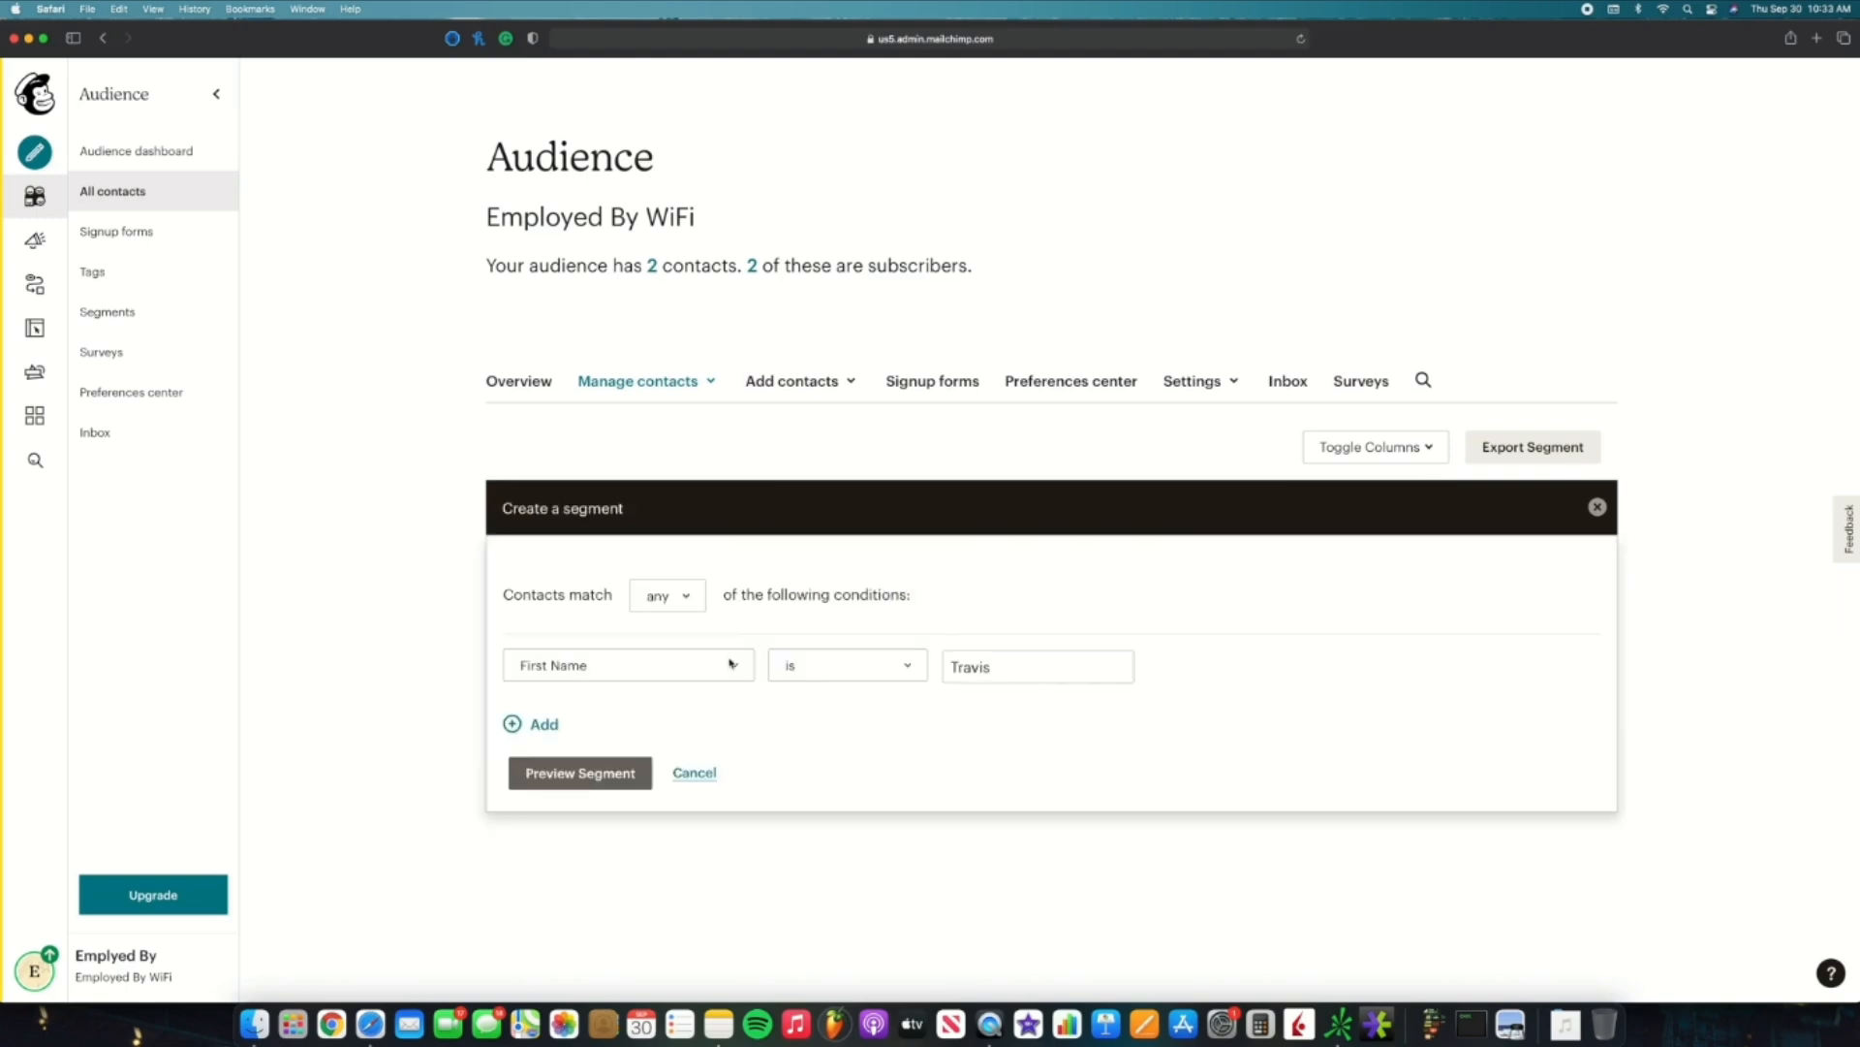
click(733, 665)
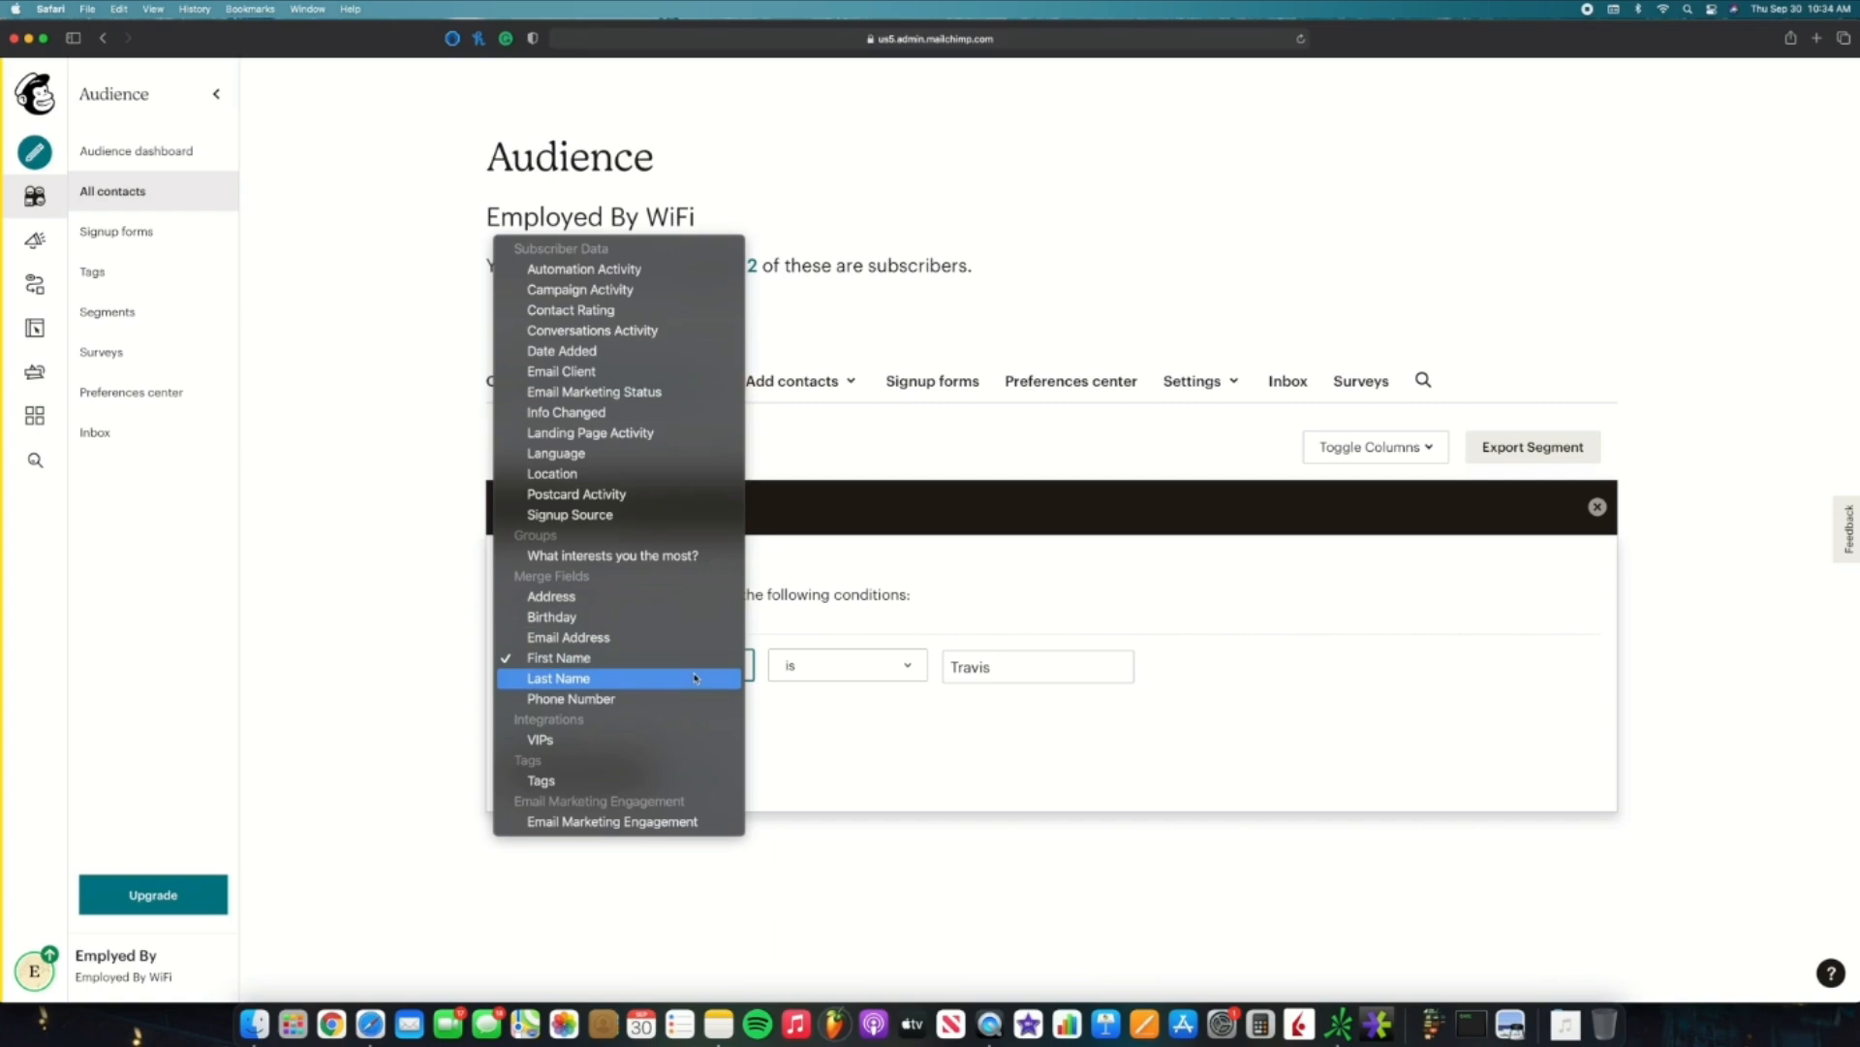
click(826, 712)
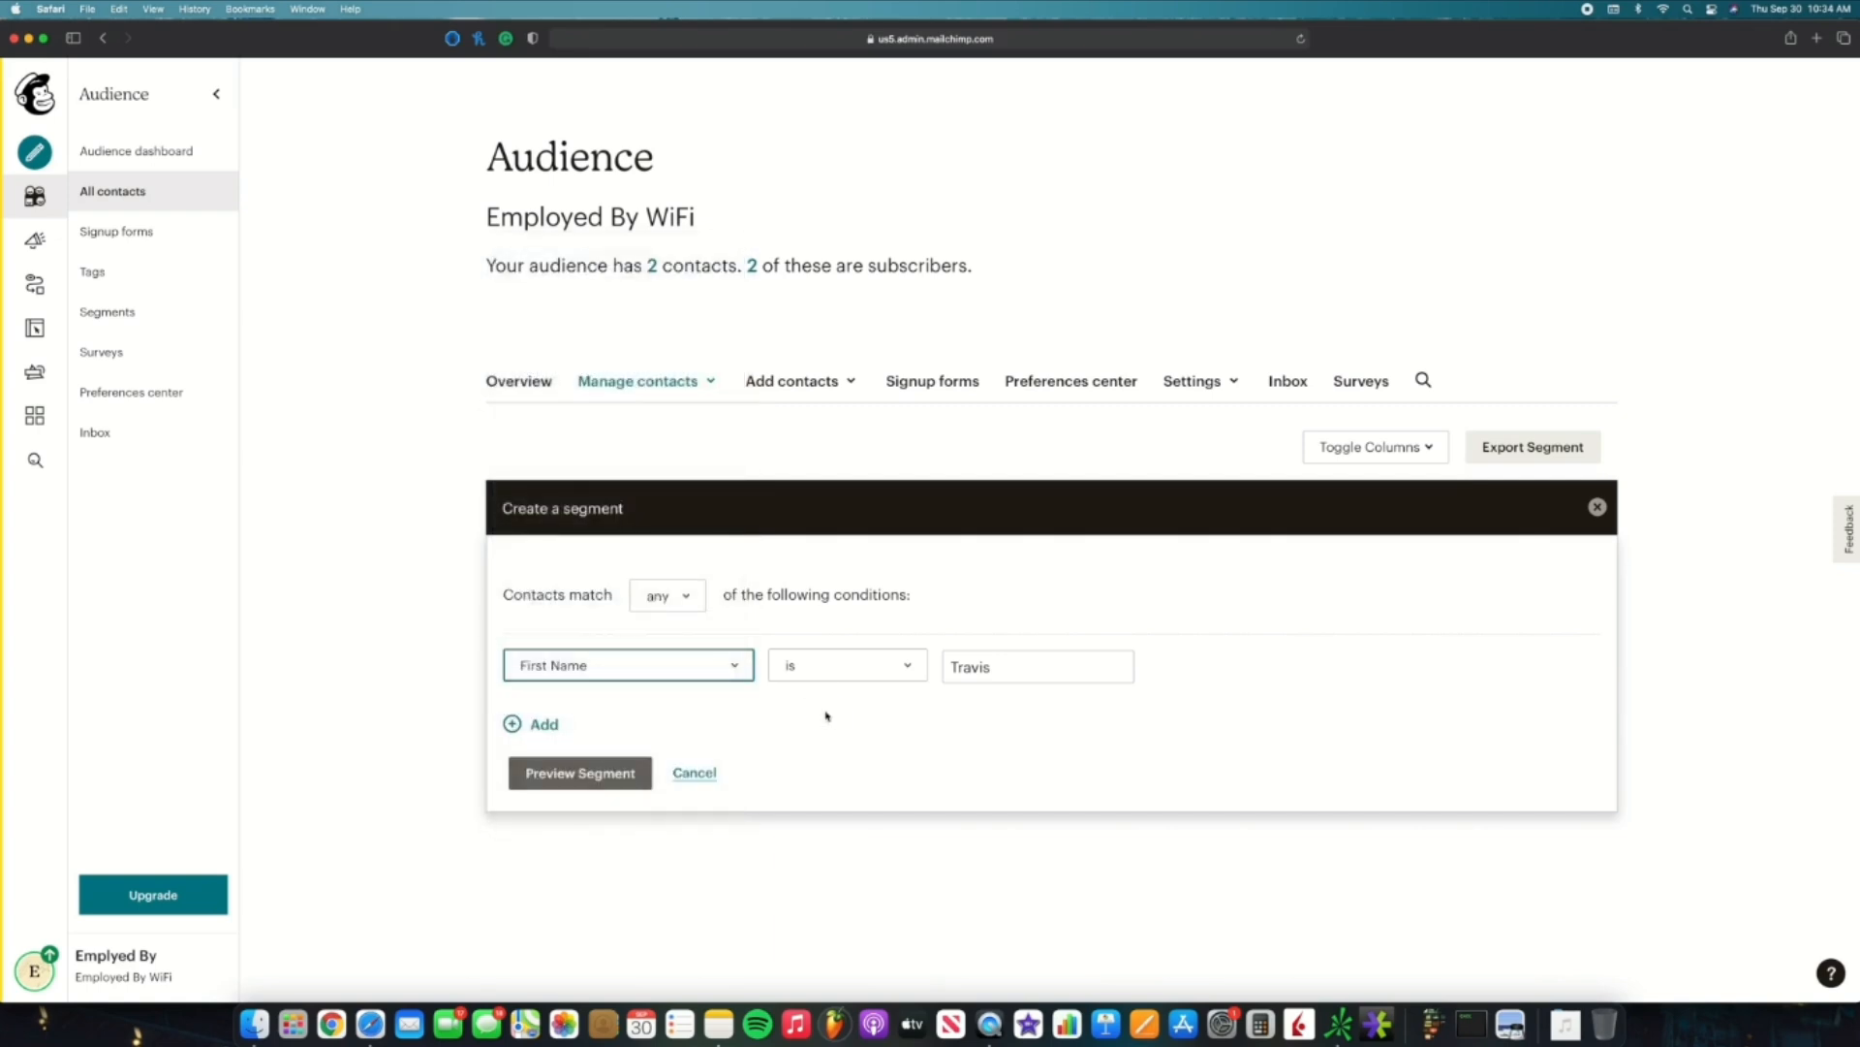
click(690, 598)
click(689, 606)
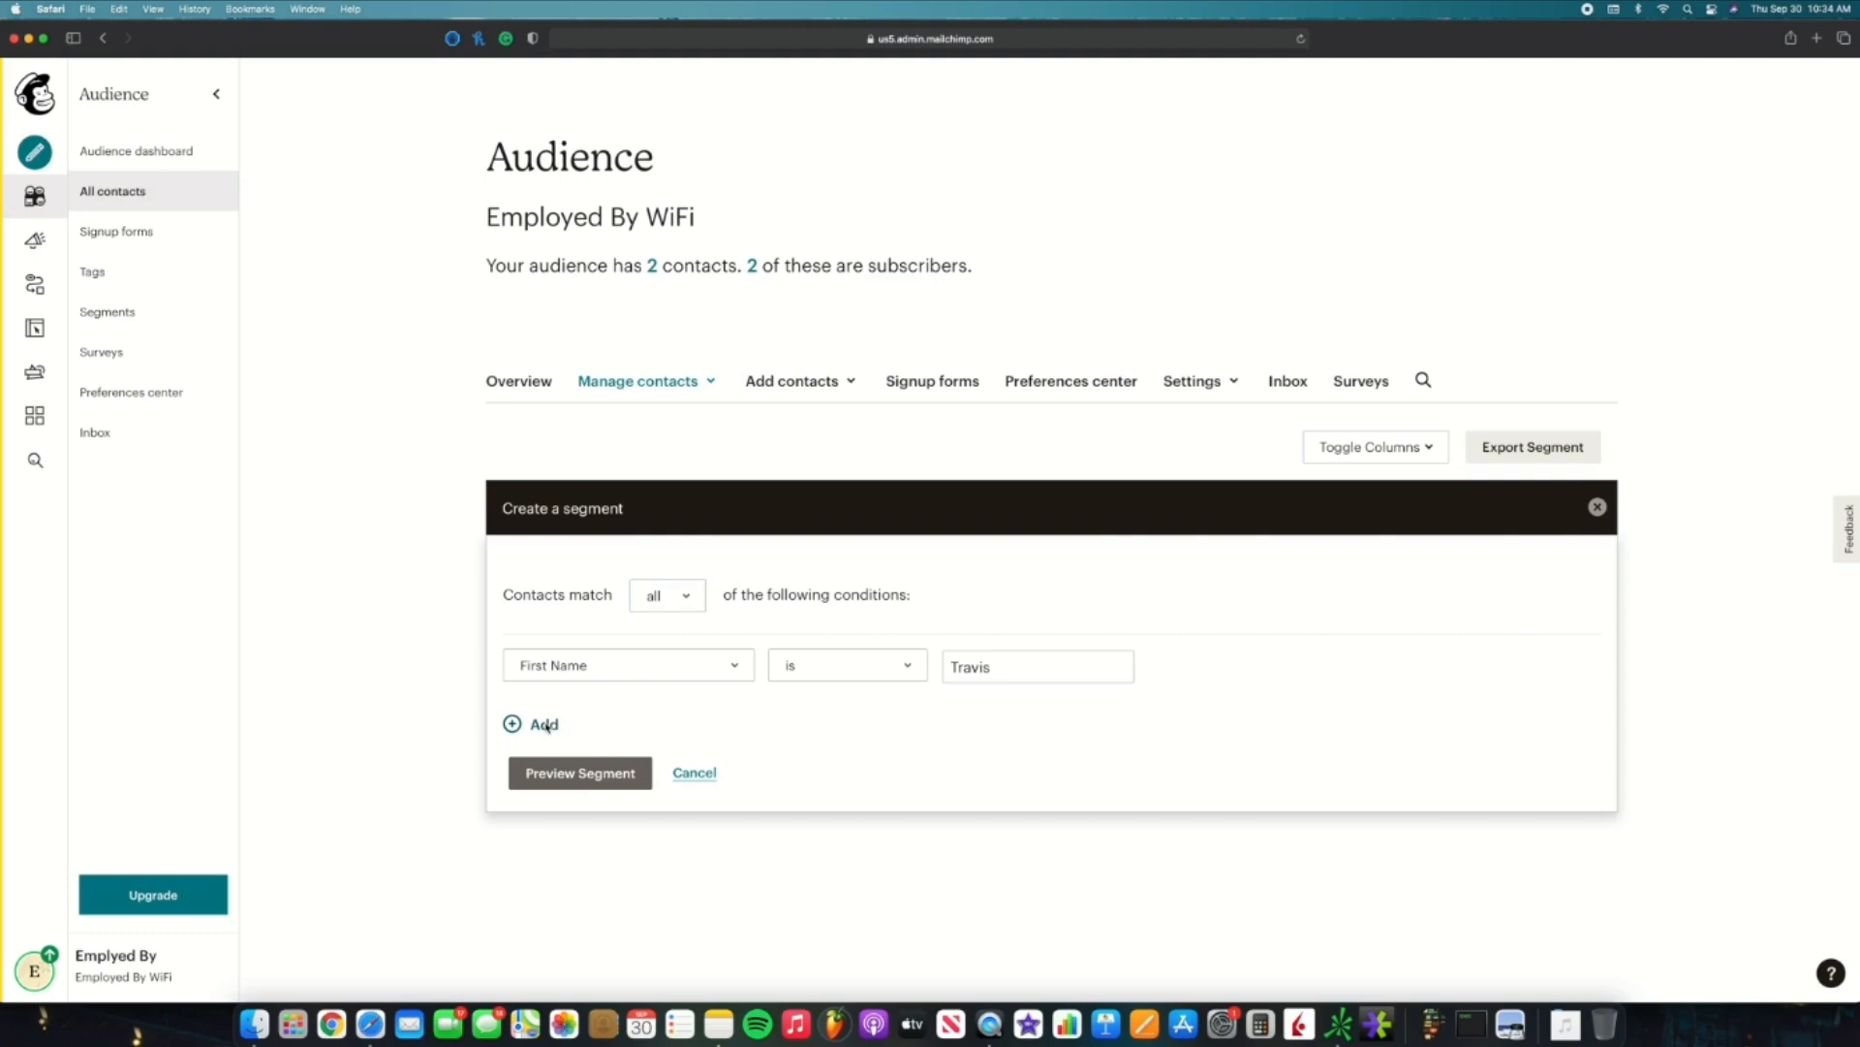
Step: Add a second condition on Birthday and keep contacts required to match all conditions
click(545, 725)
click(652, 771)
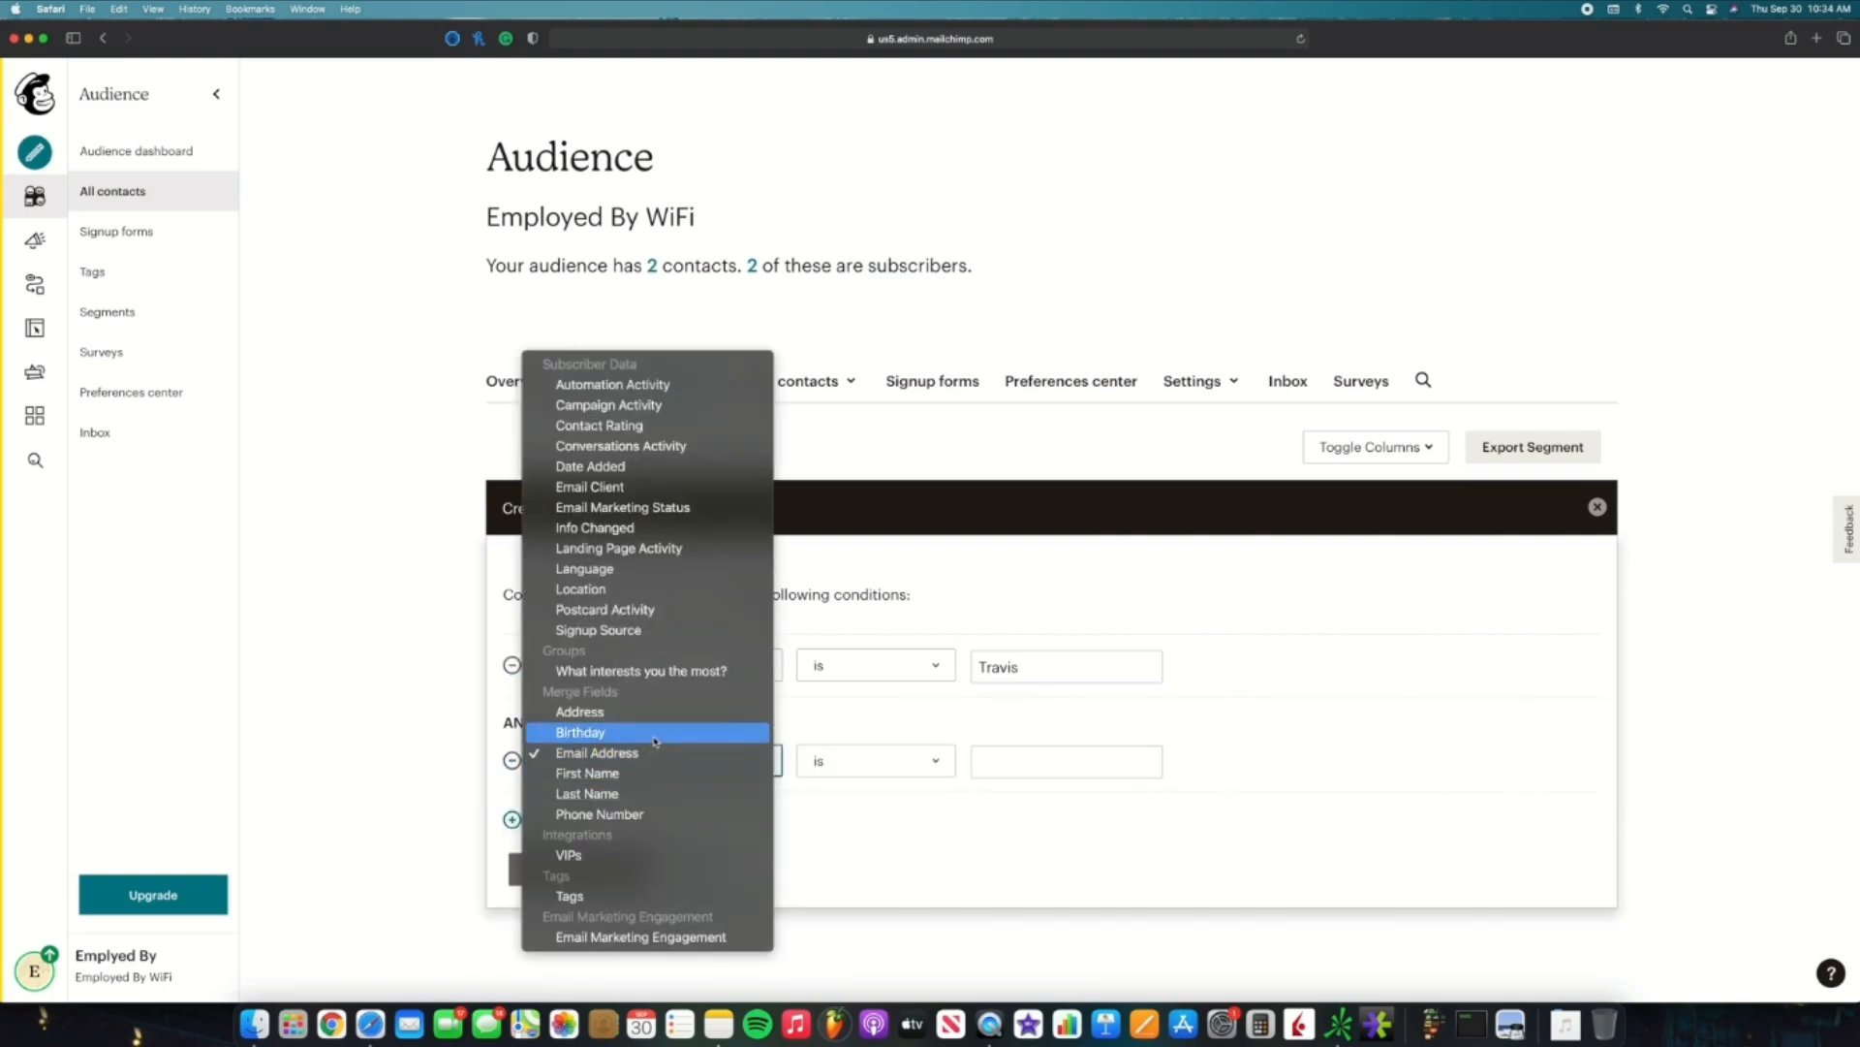
click(656, 734)
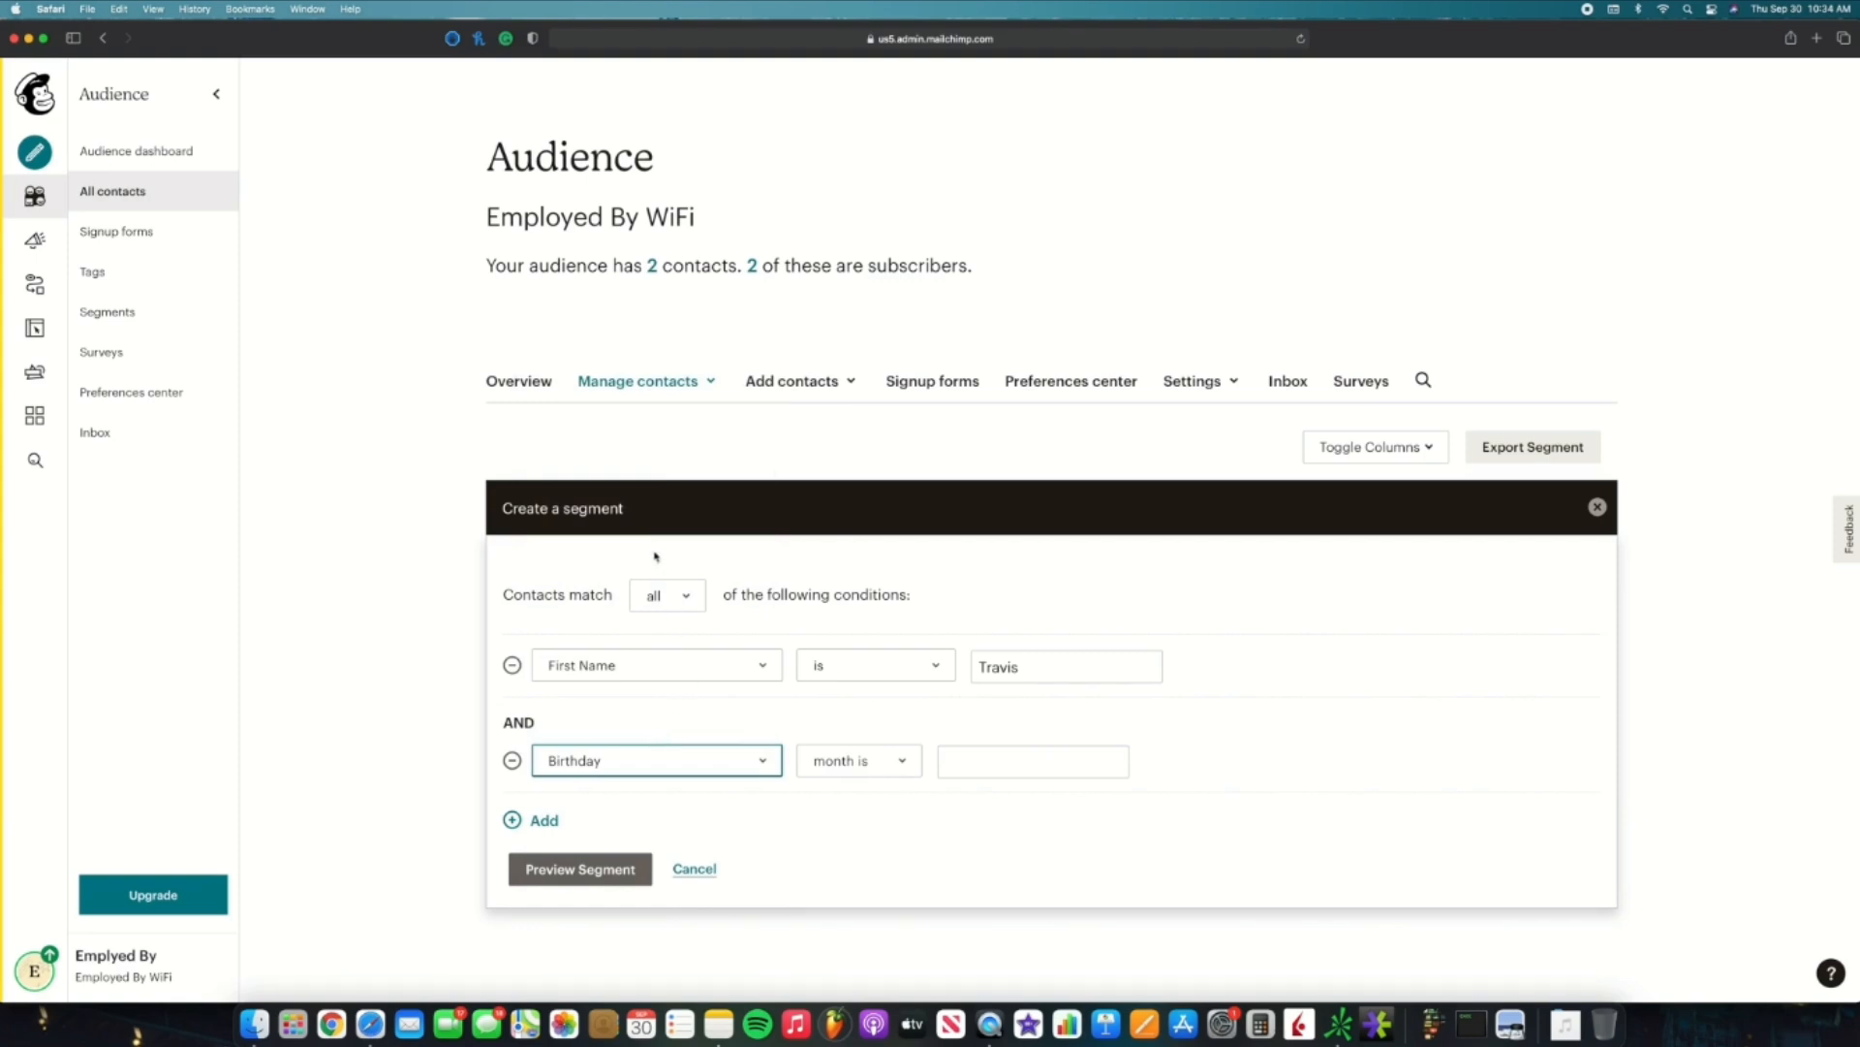
click(682, 596)
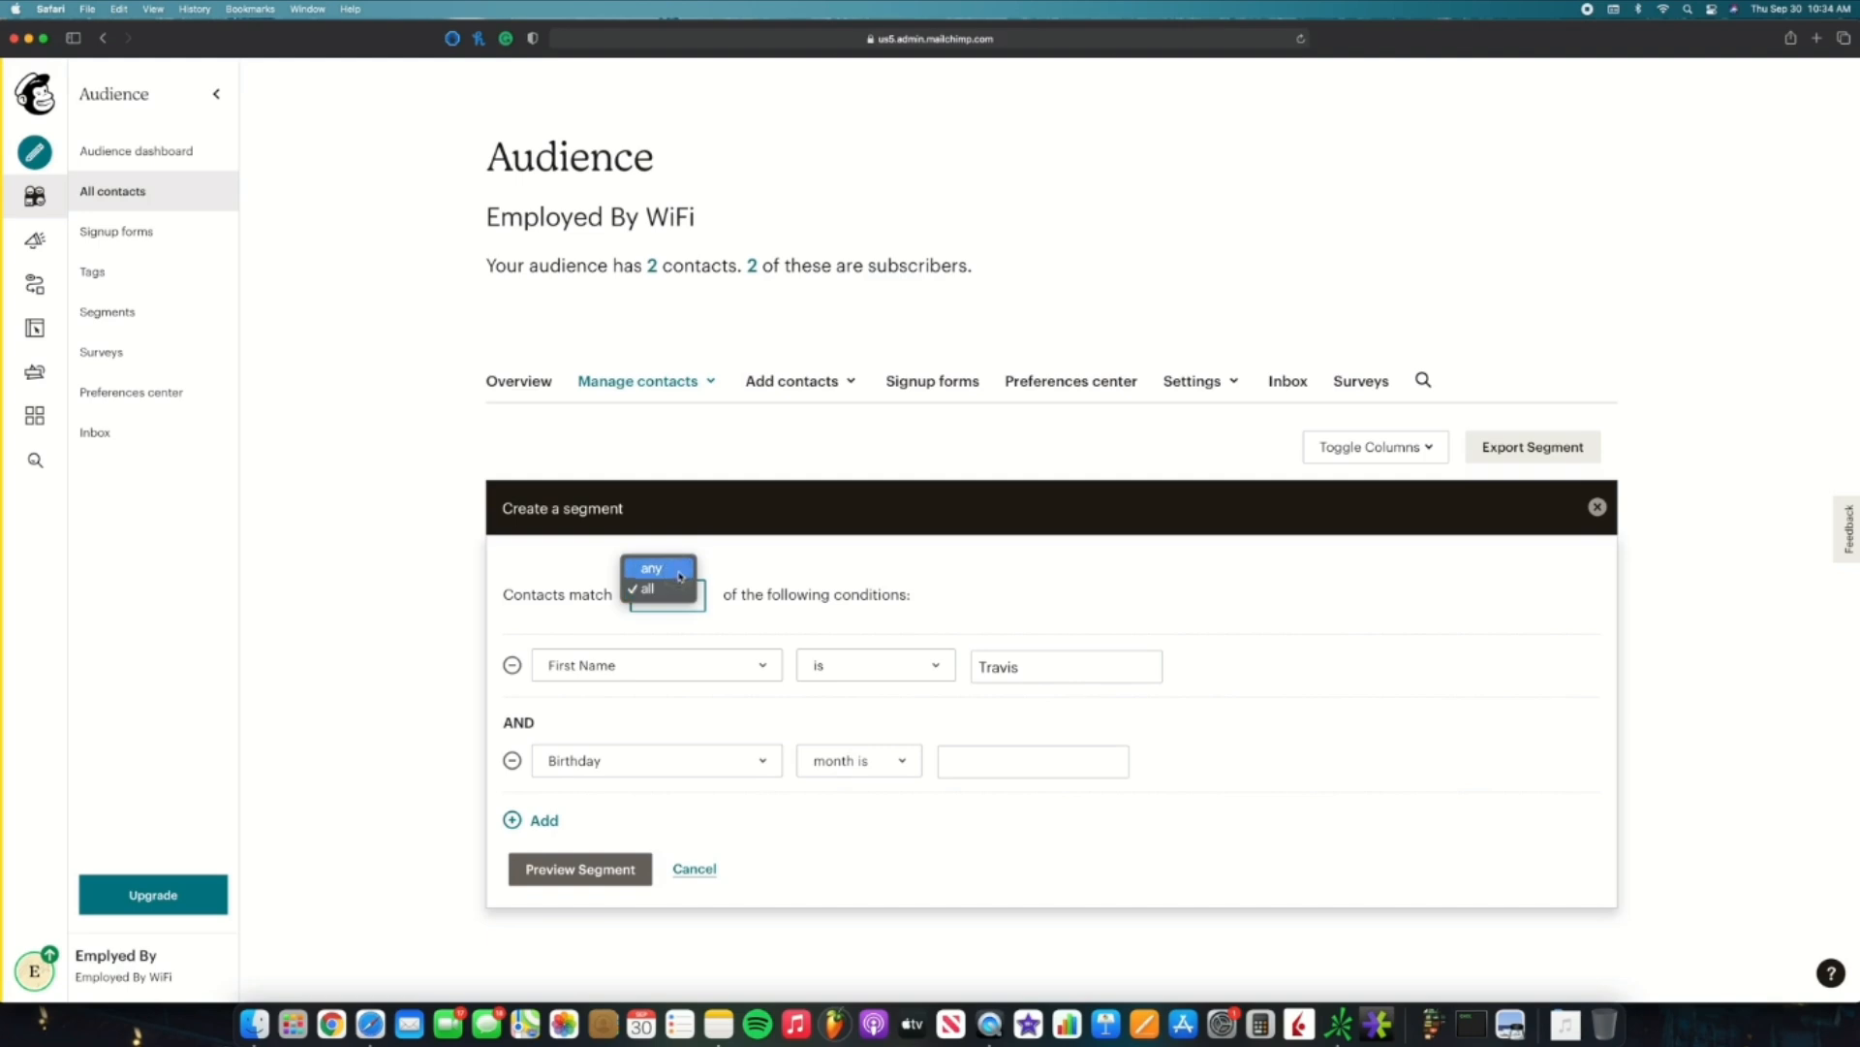
click(681, 571)
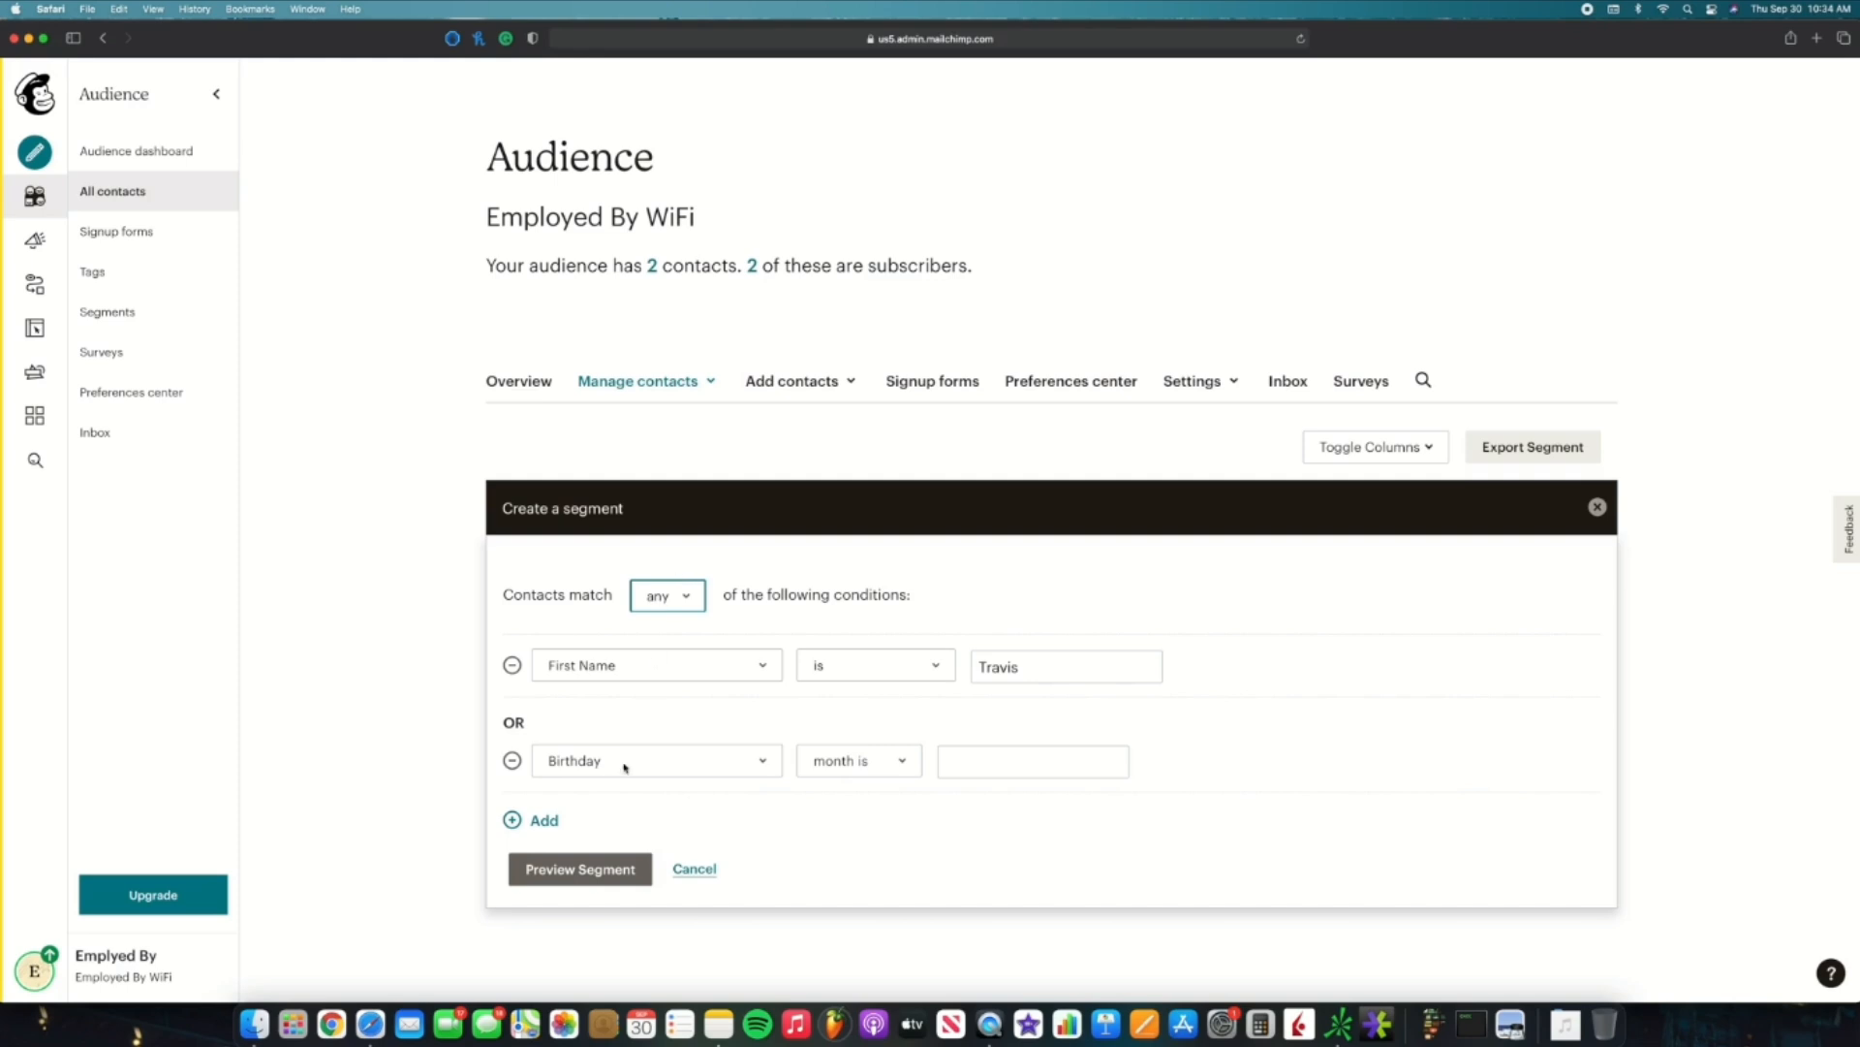
click(676, 595)
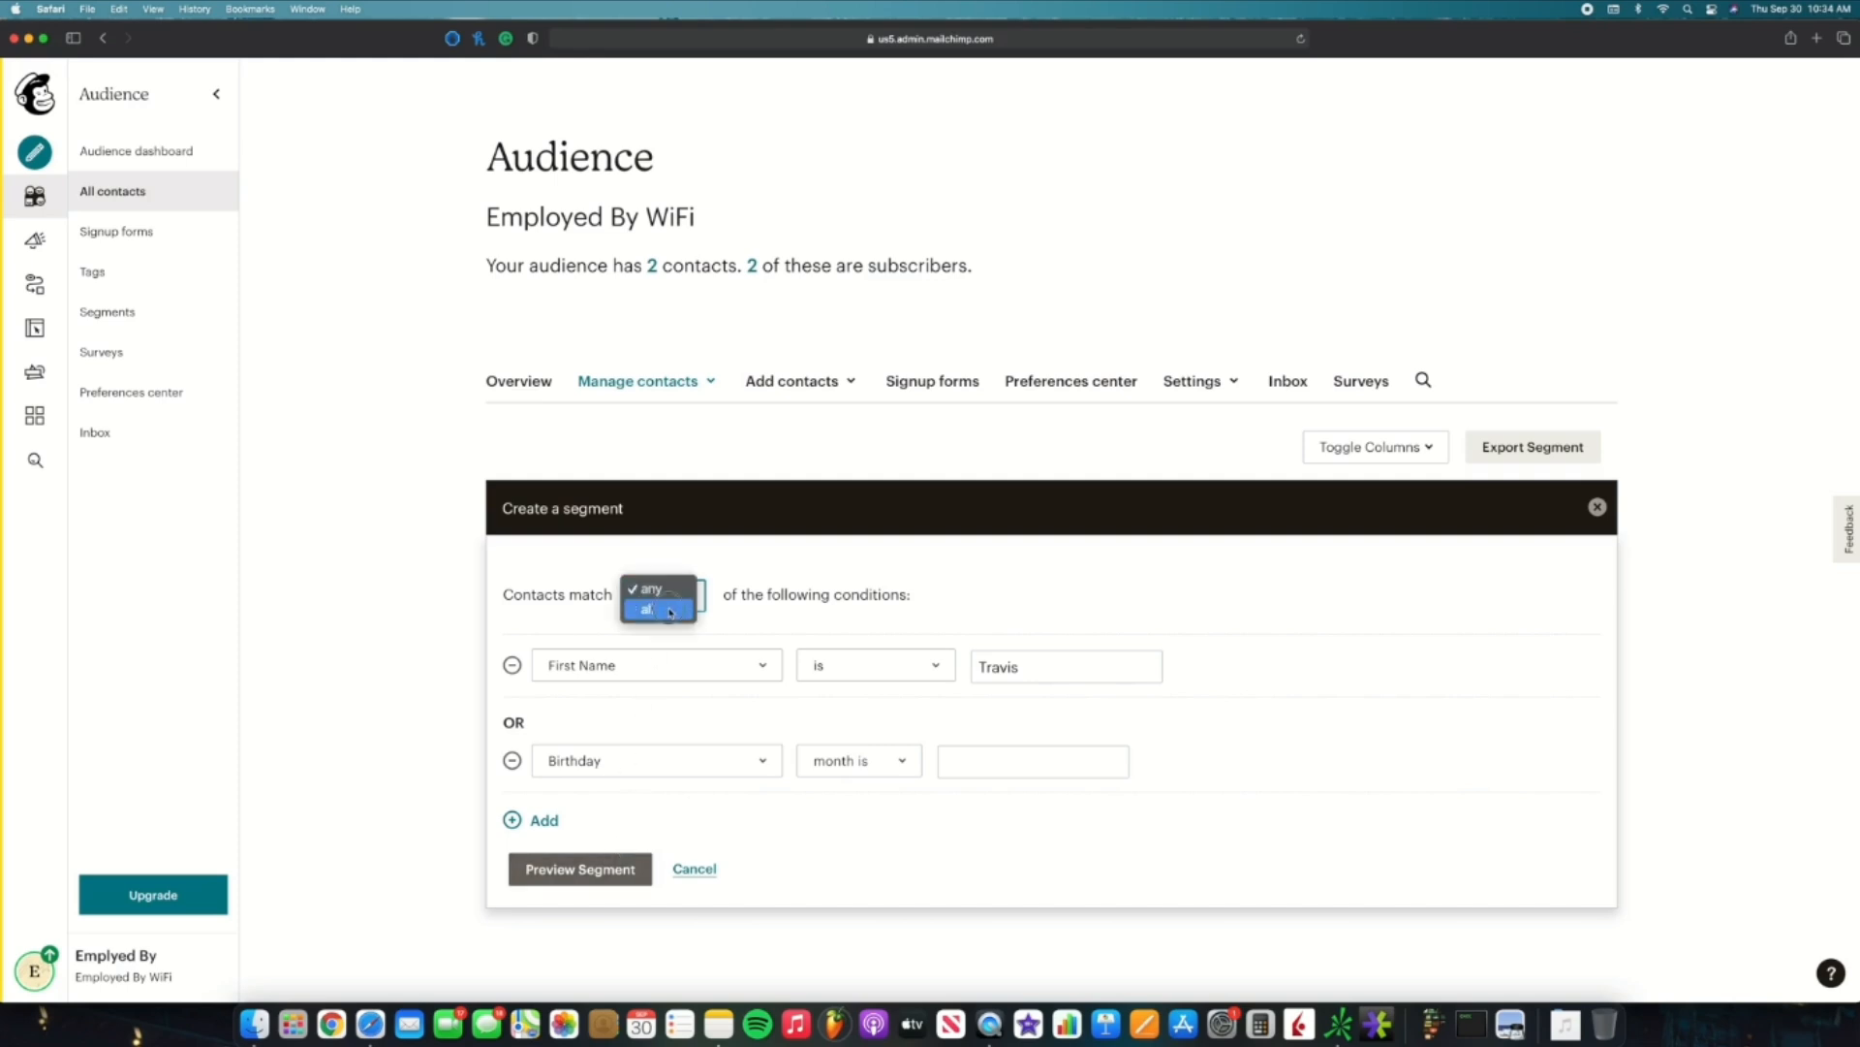
click(670, 612)
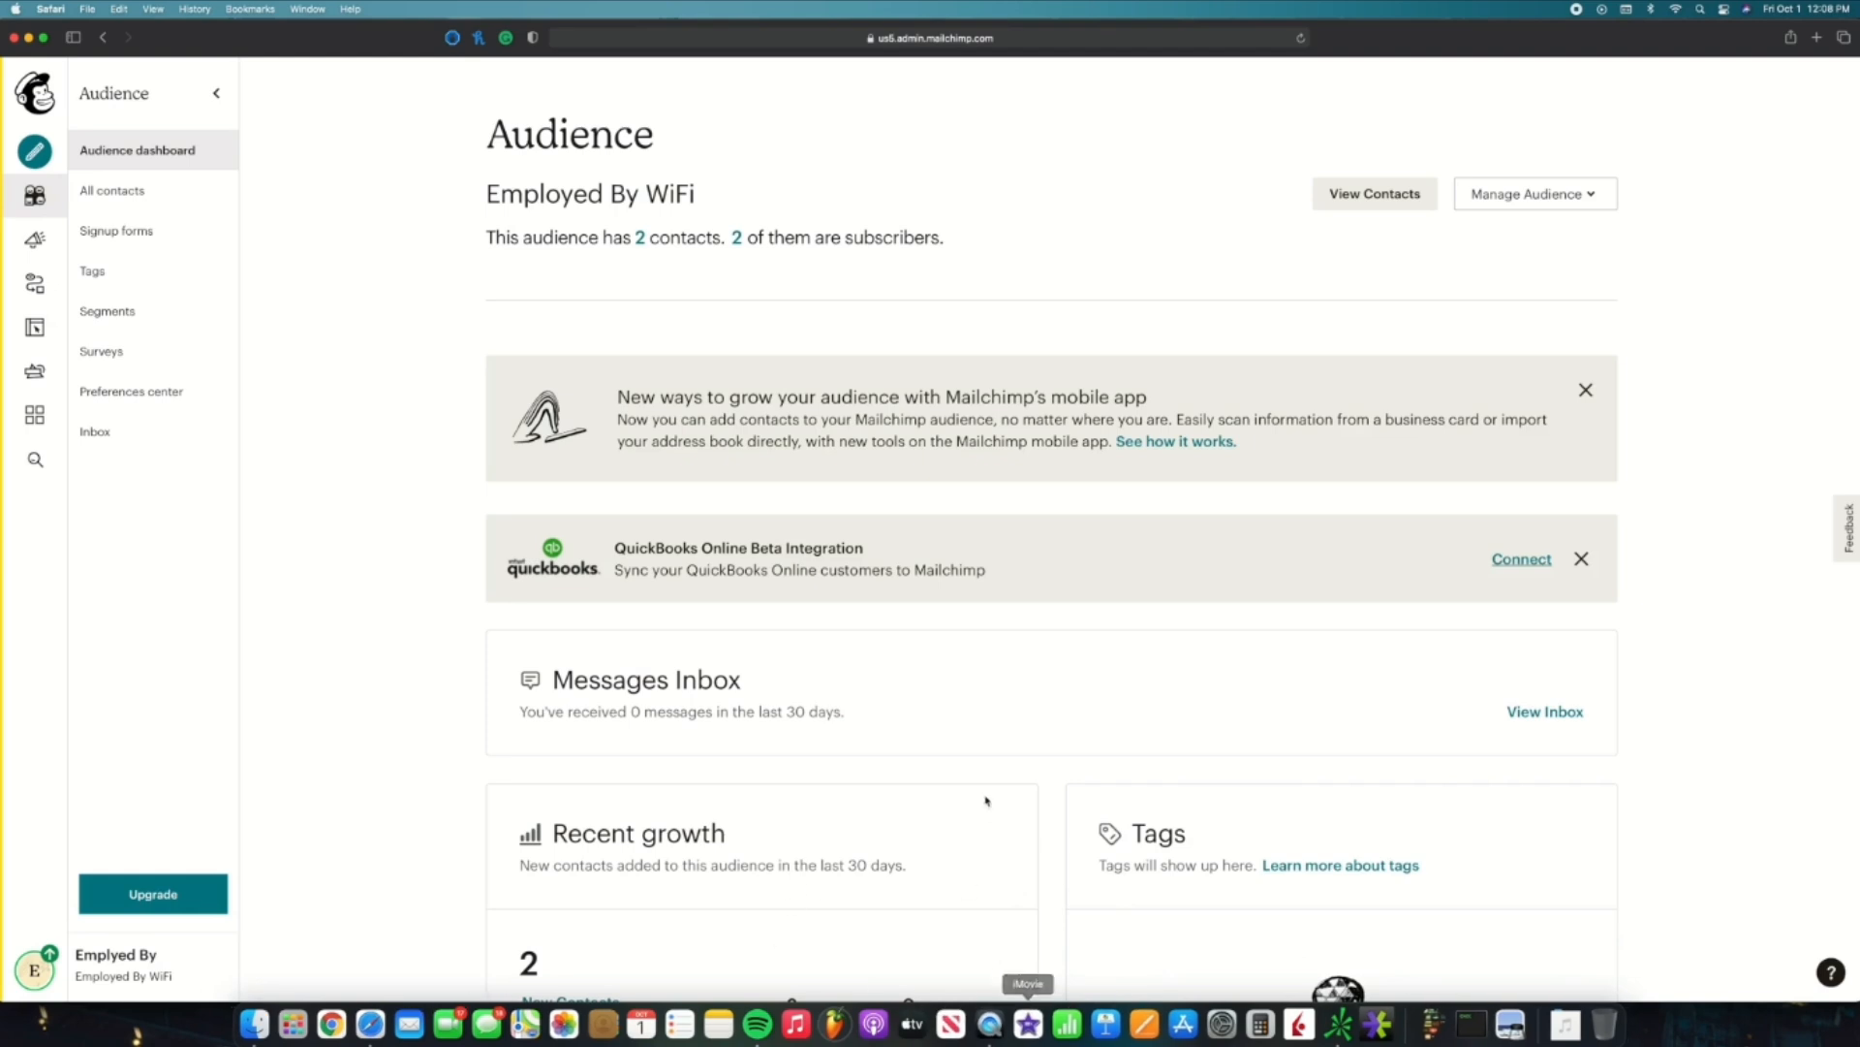
Step: Return to the Audience dashboard and switch to Automations, landing on the Customer Journeys Explore page
click(369, 561)
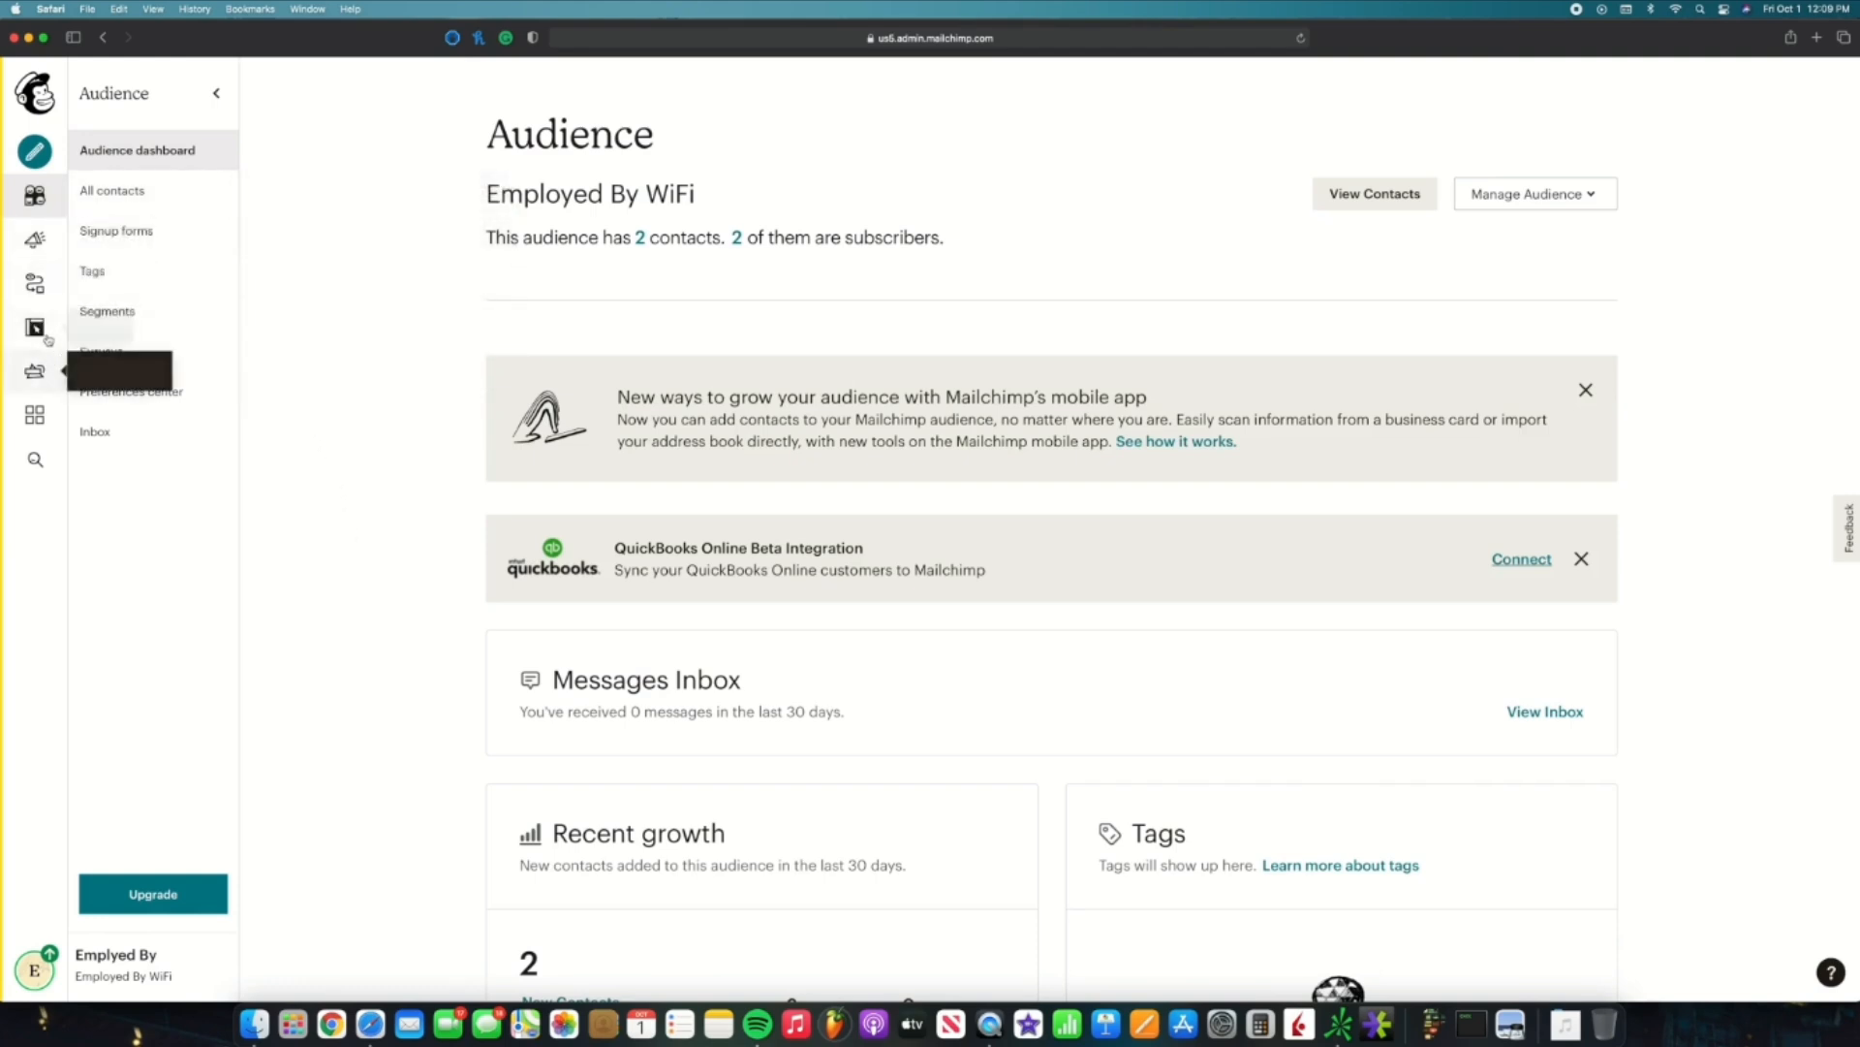
click(37, 285)
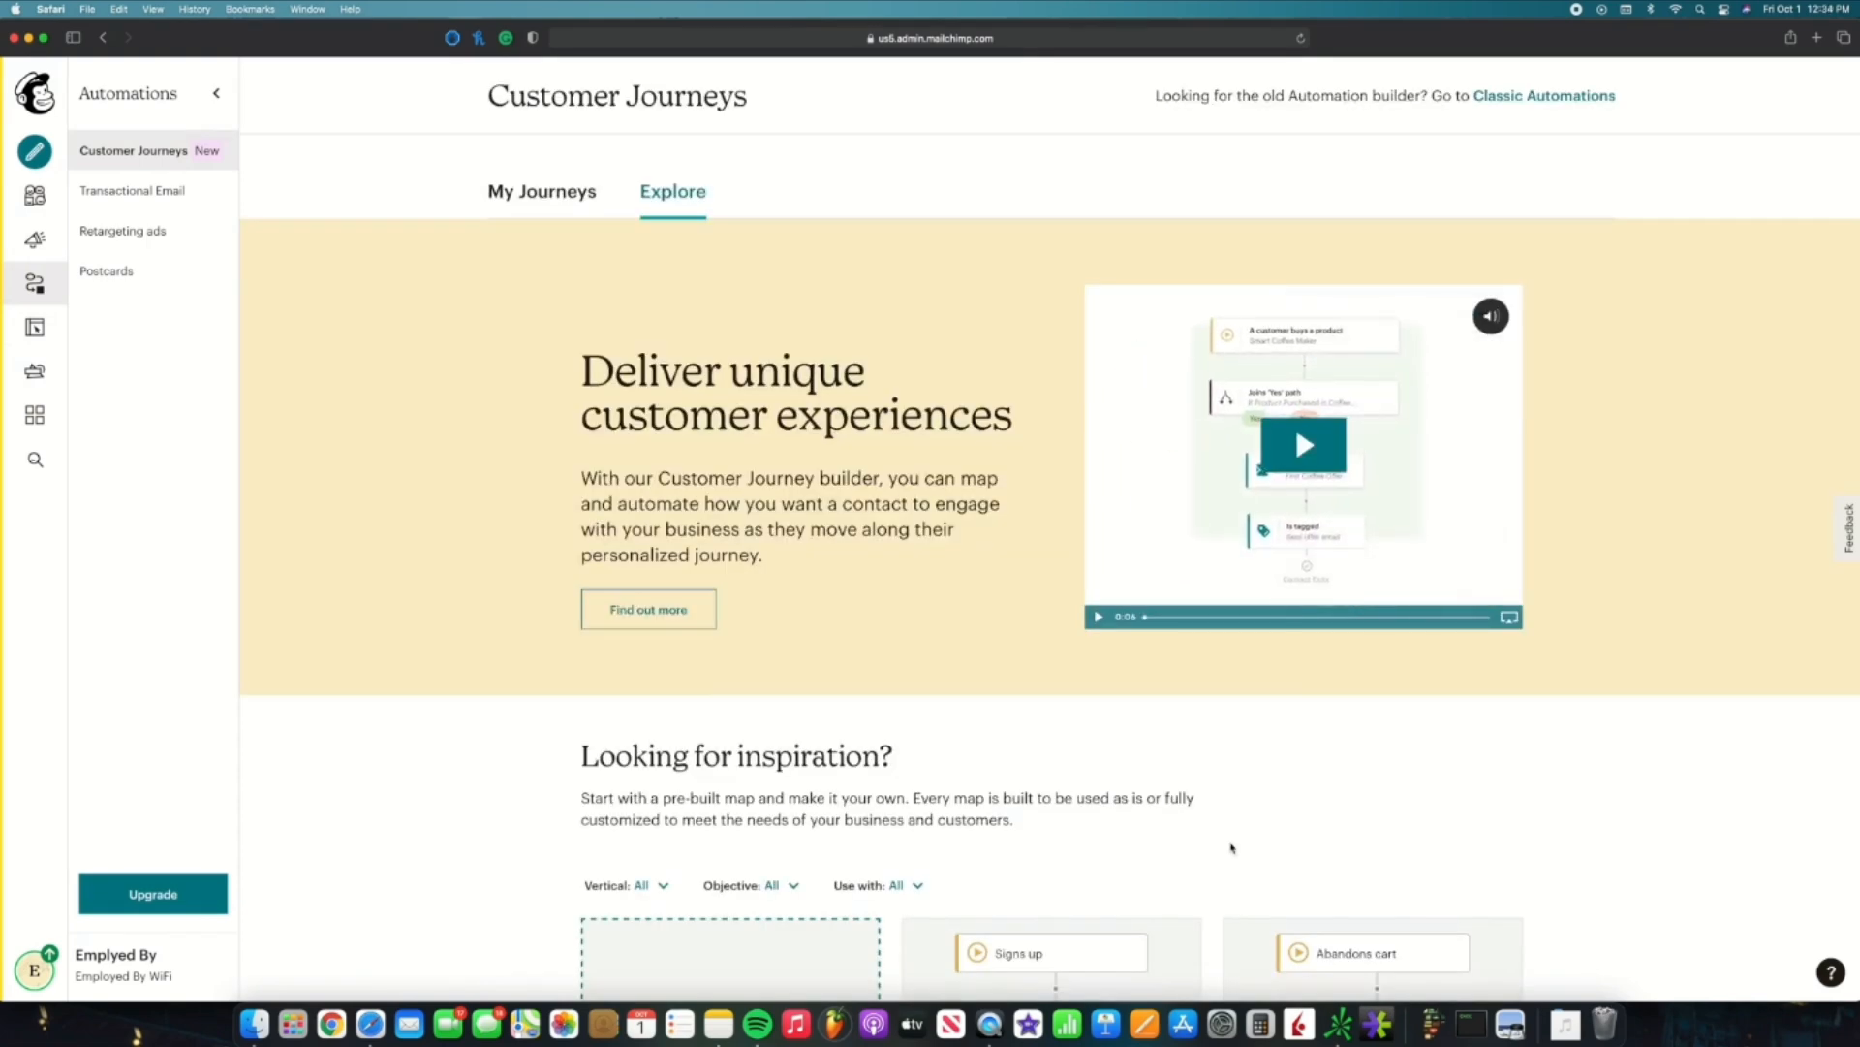
scroll(1220, 879, down, 10)
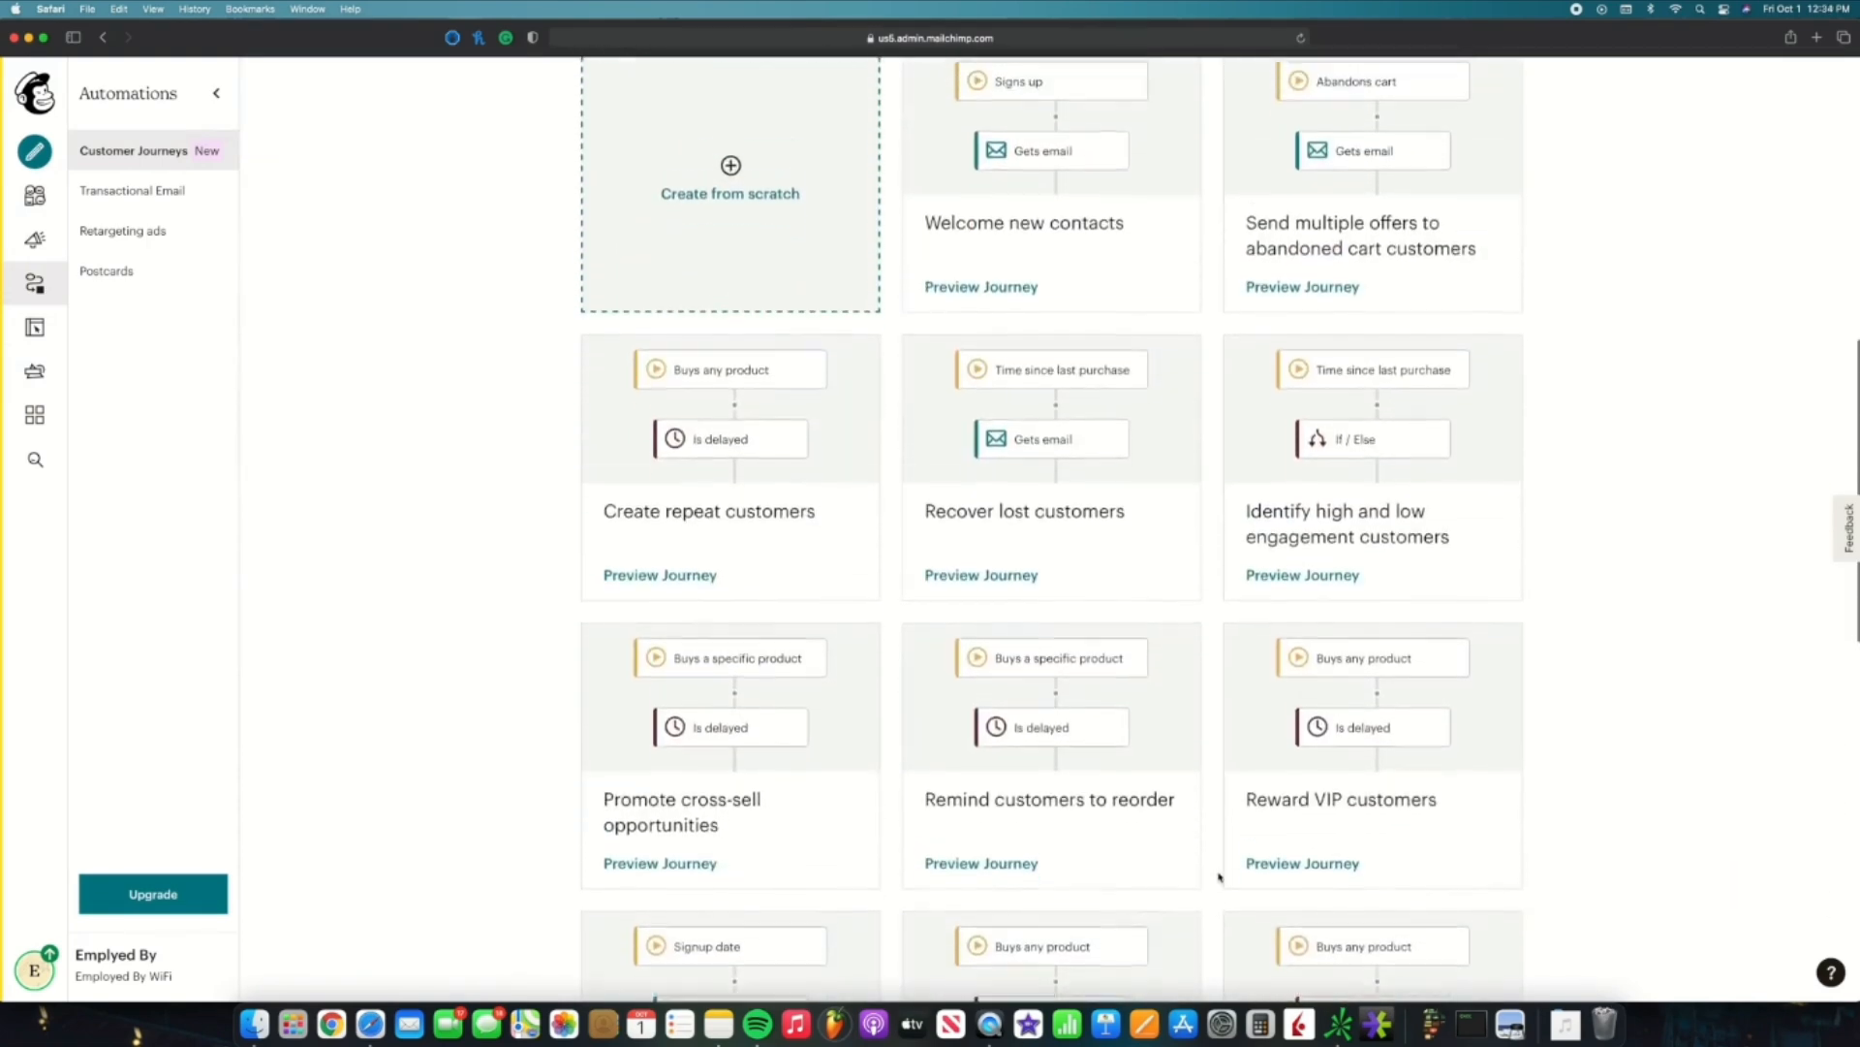
scroll(1220, 879, up, 2)
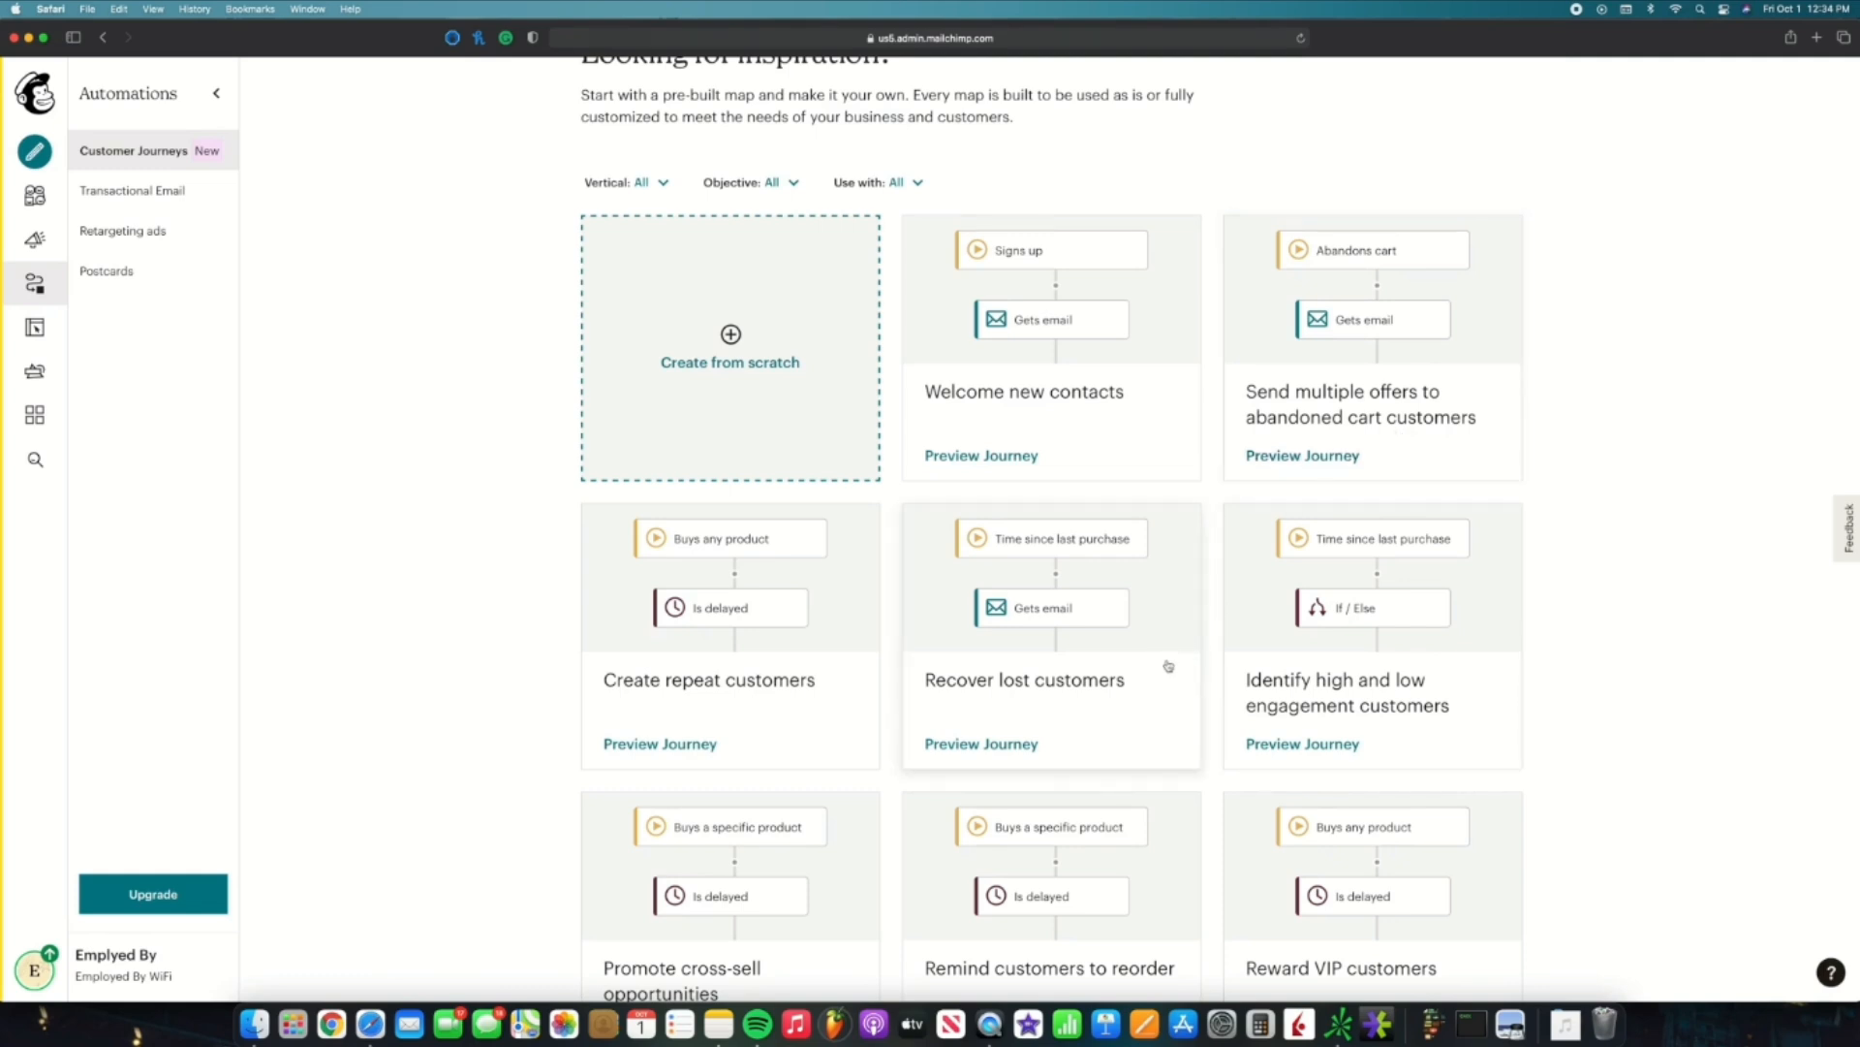
scroll(1169, 666, down, 5)
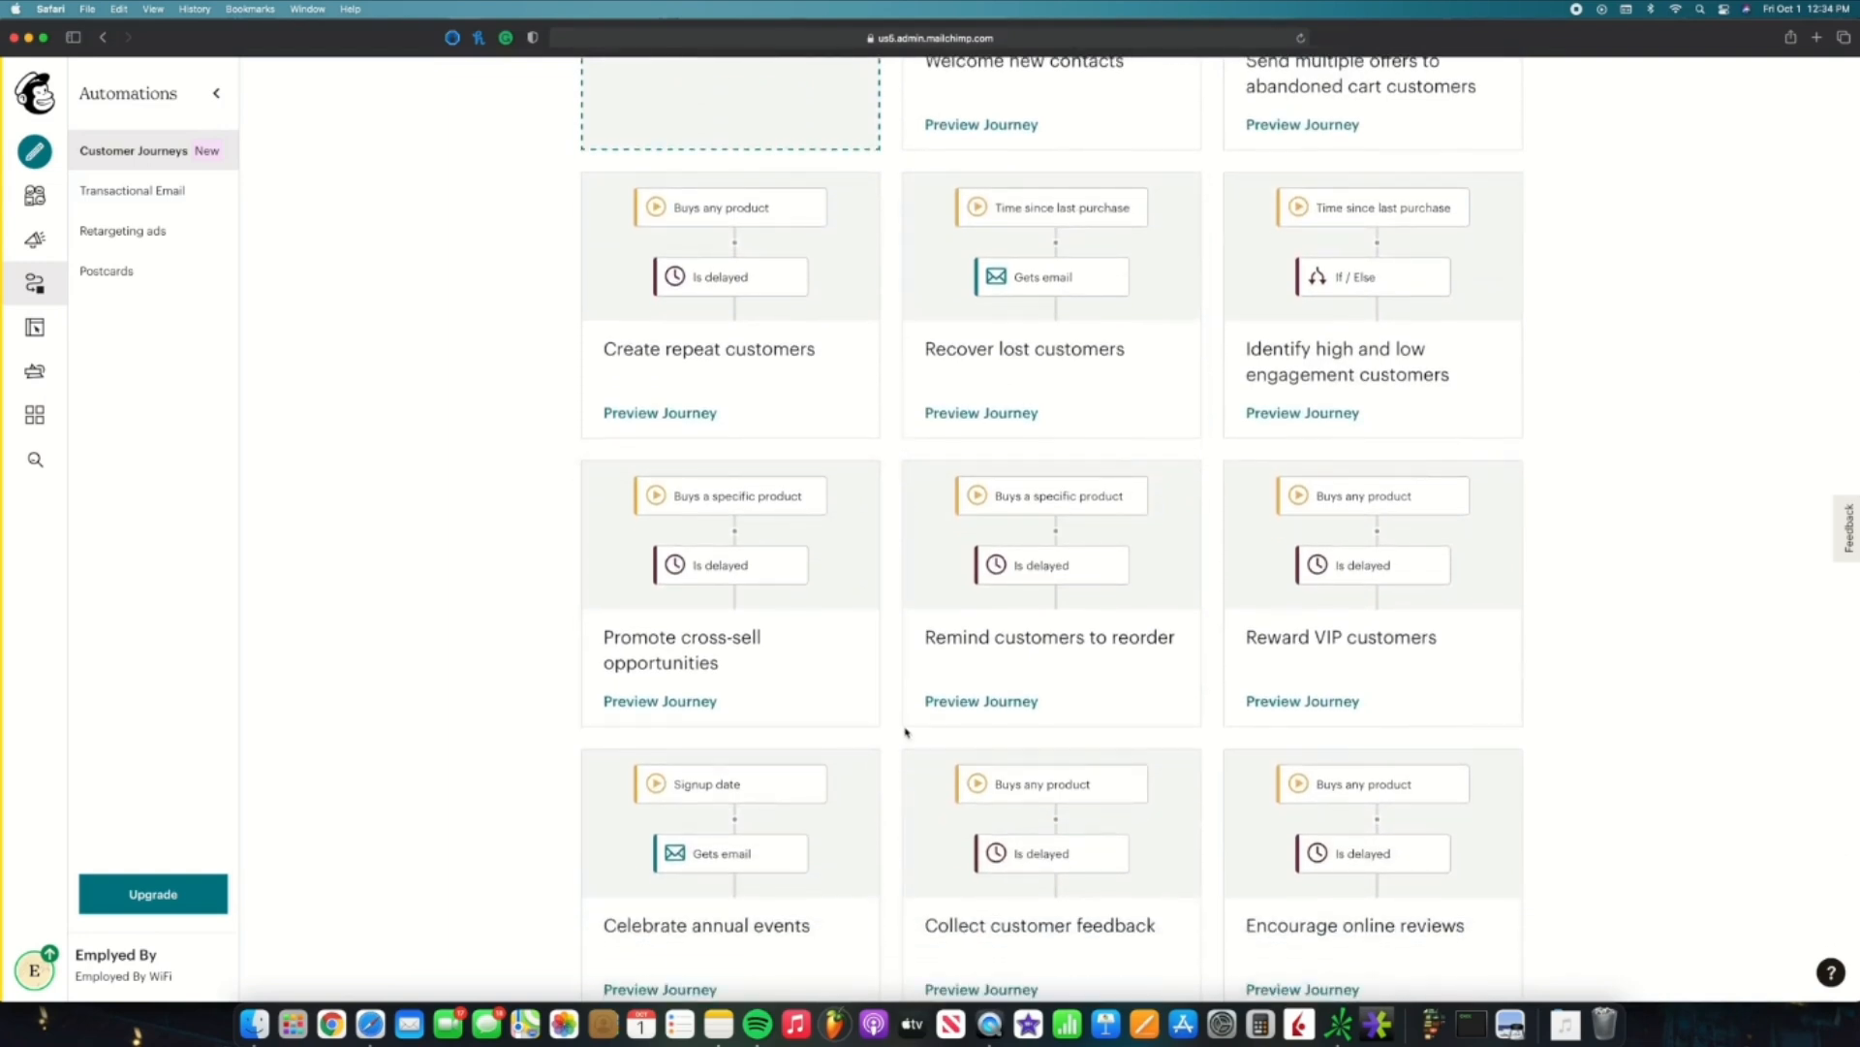
scroll(906, 732, down, 10)
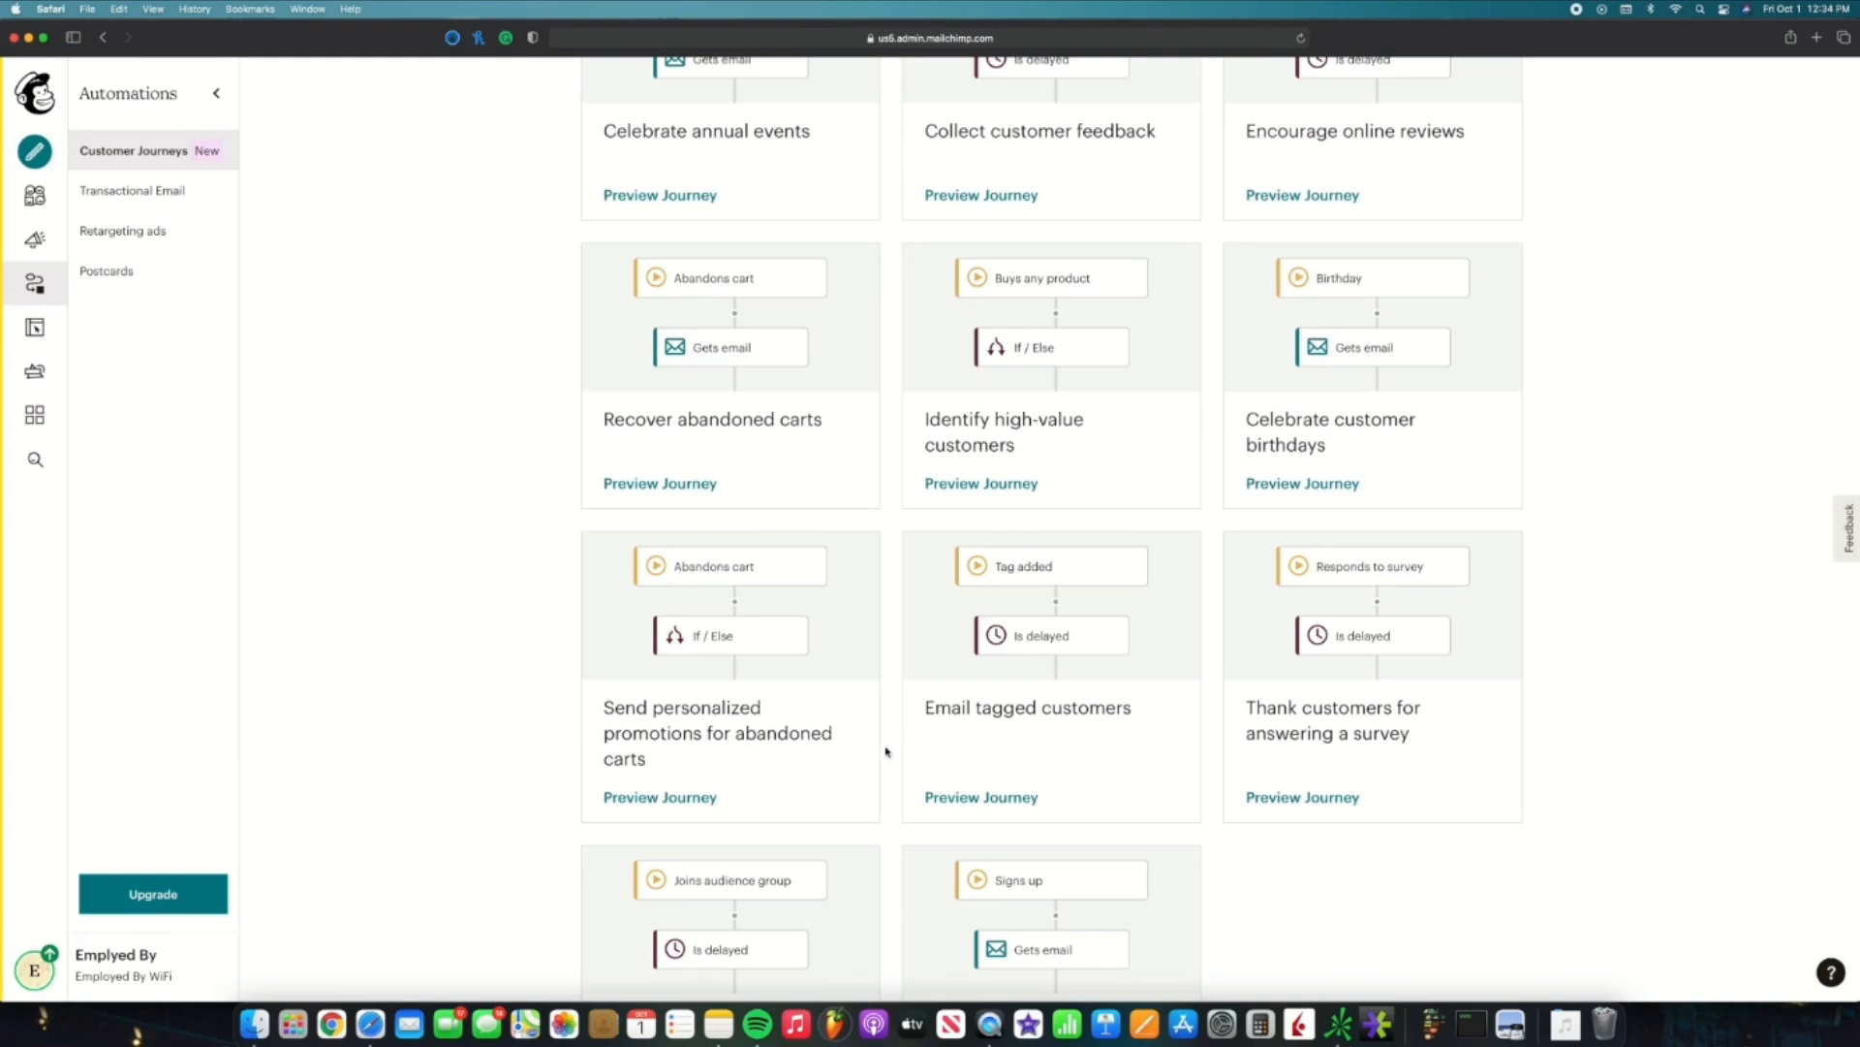
scroll(886, 751, up, 2)
scroll(888, 751, down, 4)
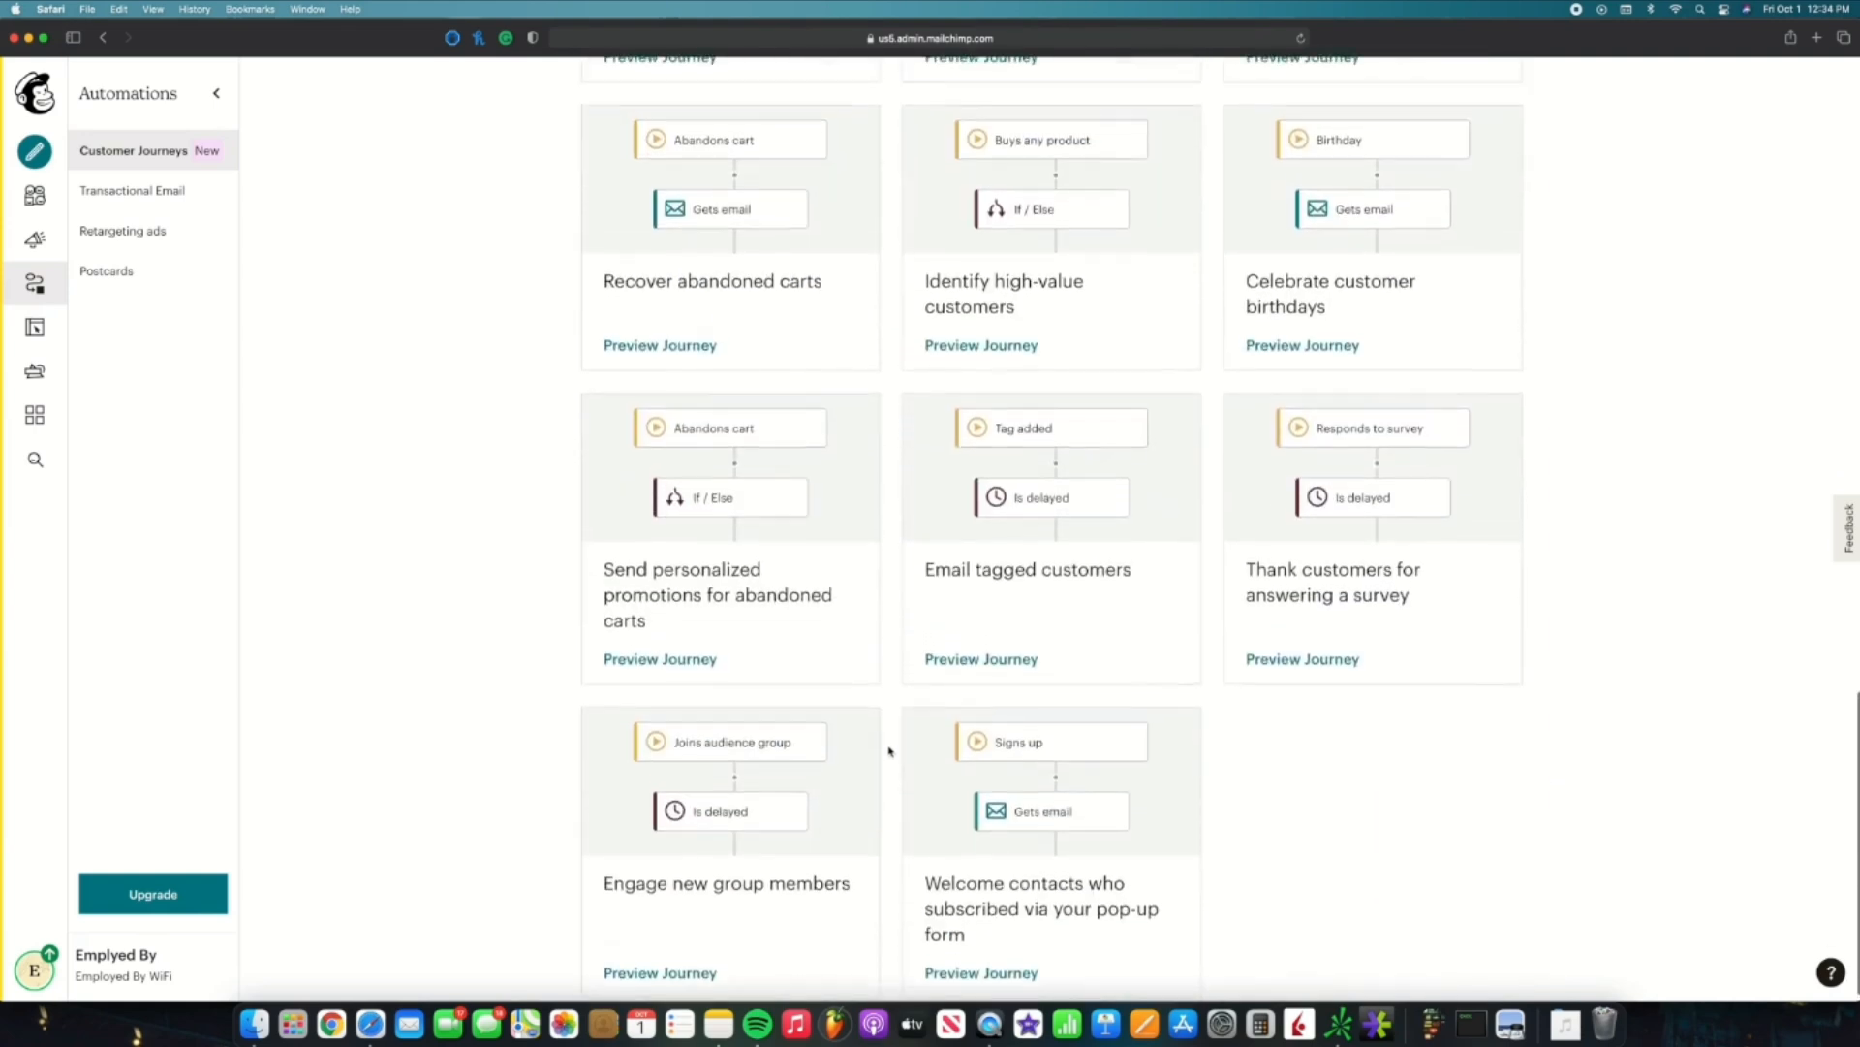
scroll(889, 751, up, 1)
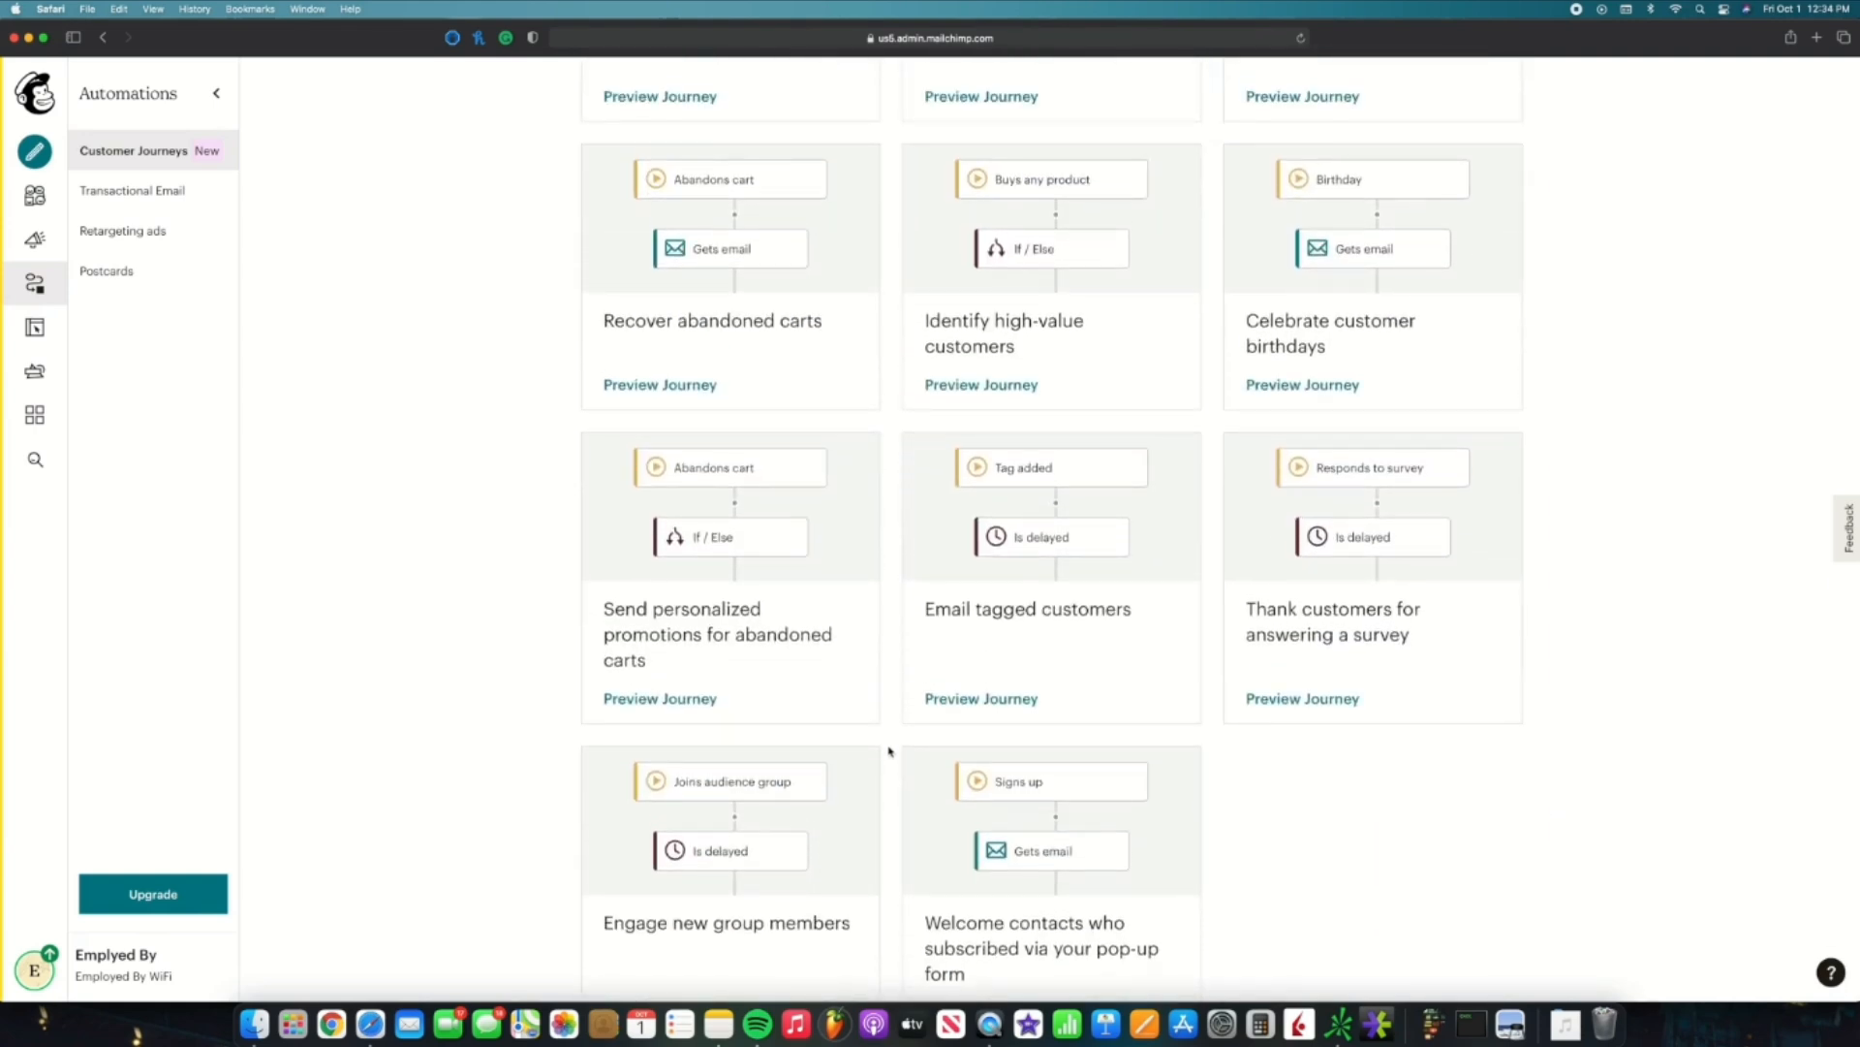
scroll(890, 751, up, 5)
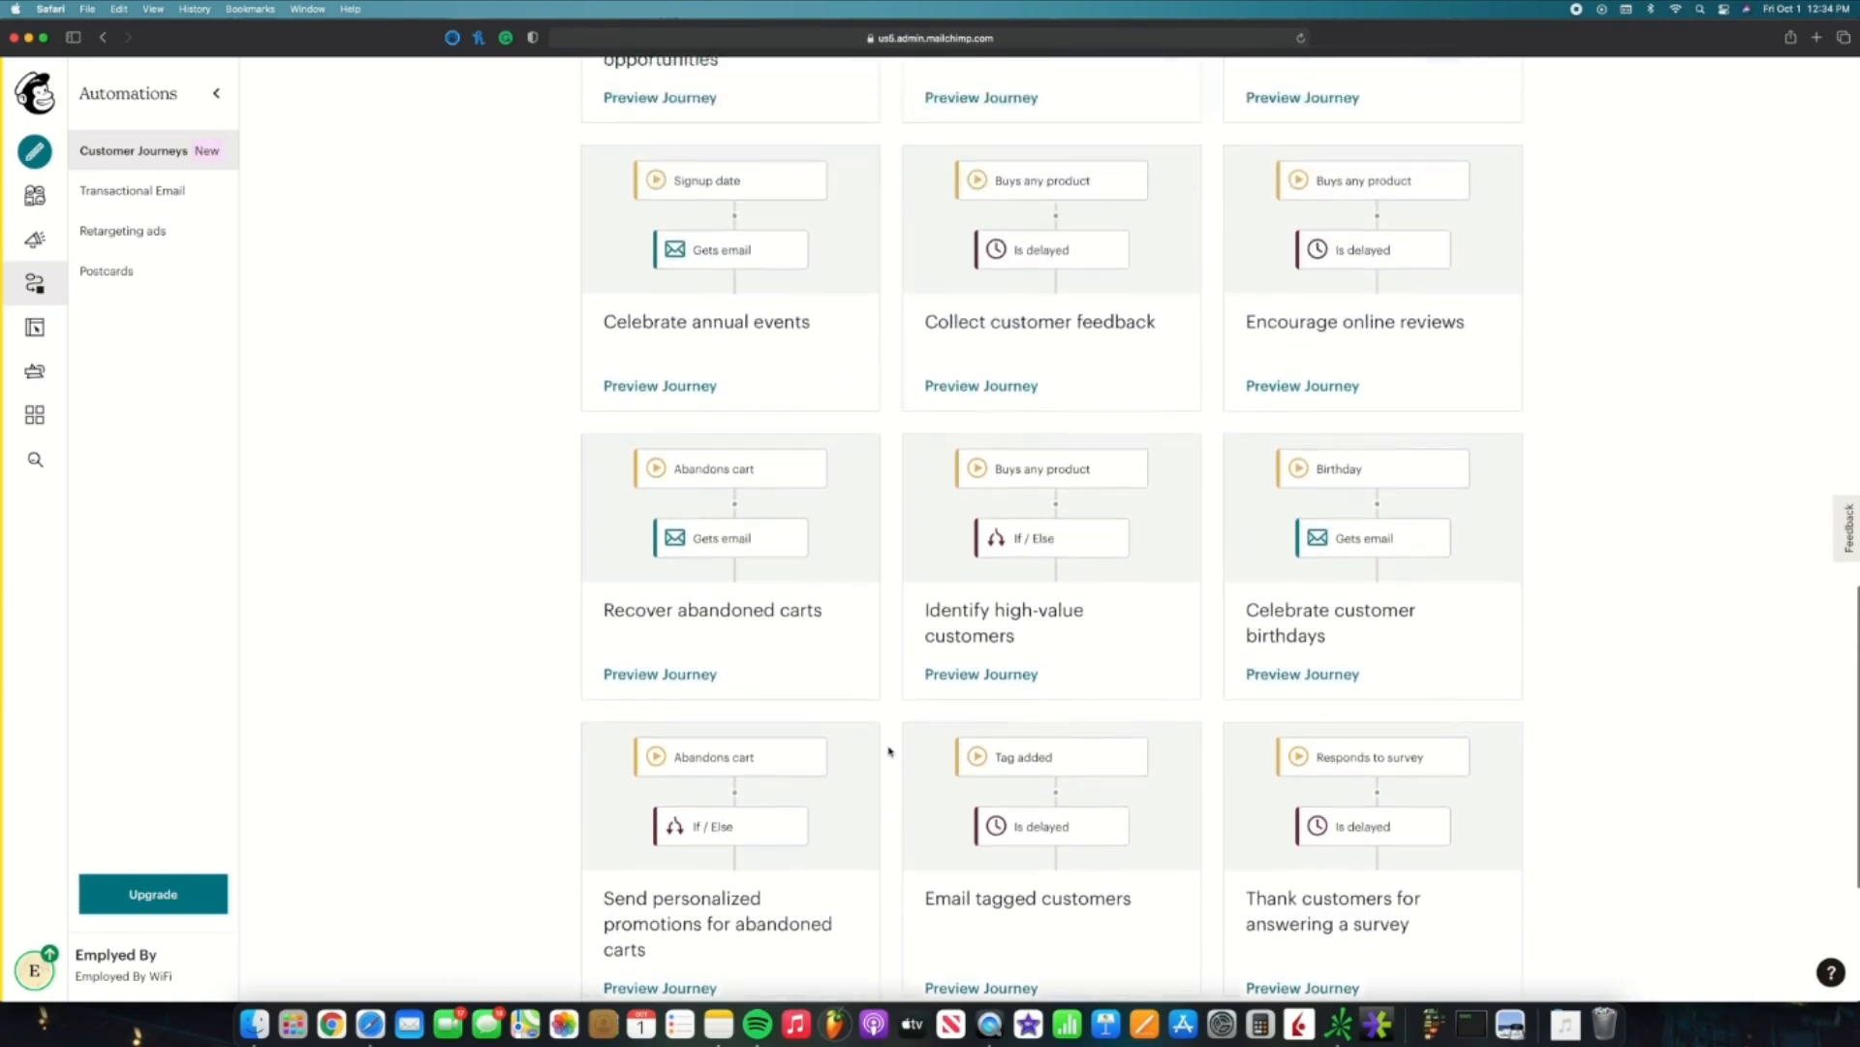
scroll(890, 751, up, 12)
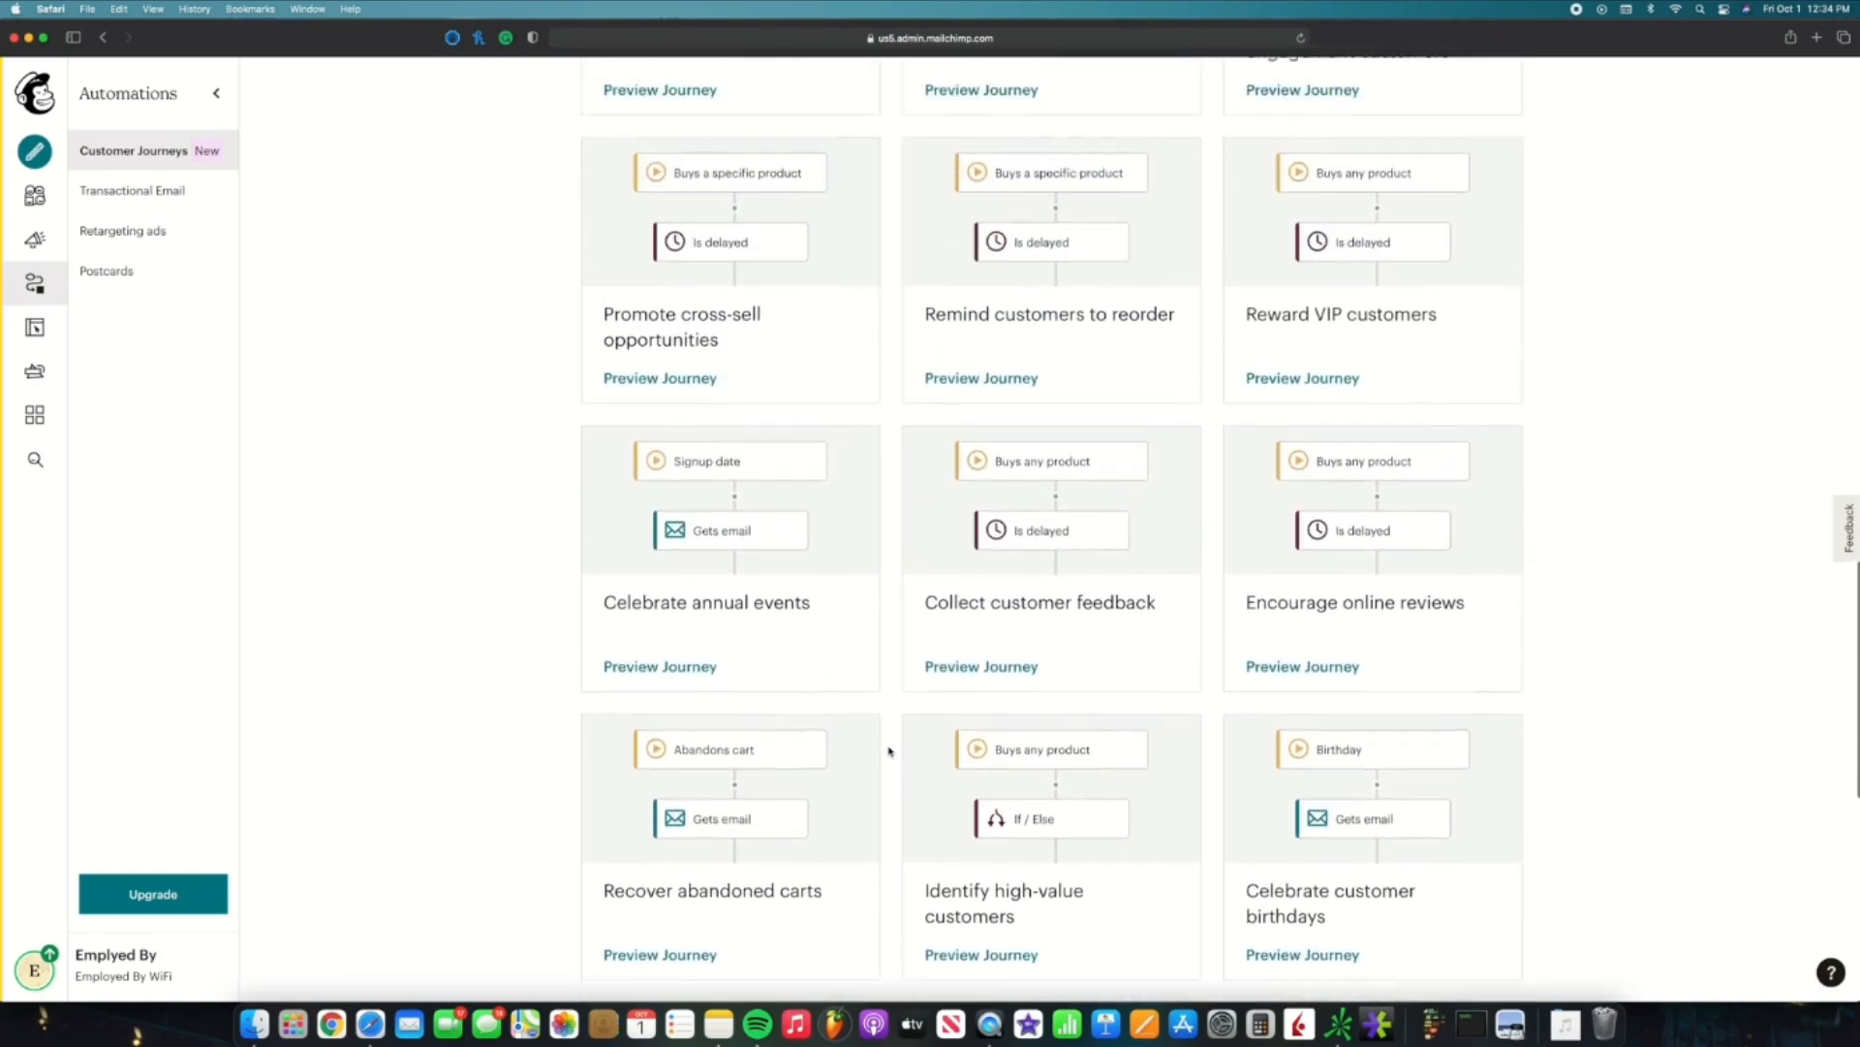
scroll(896, 784, up, 2)
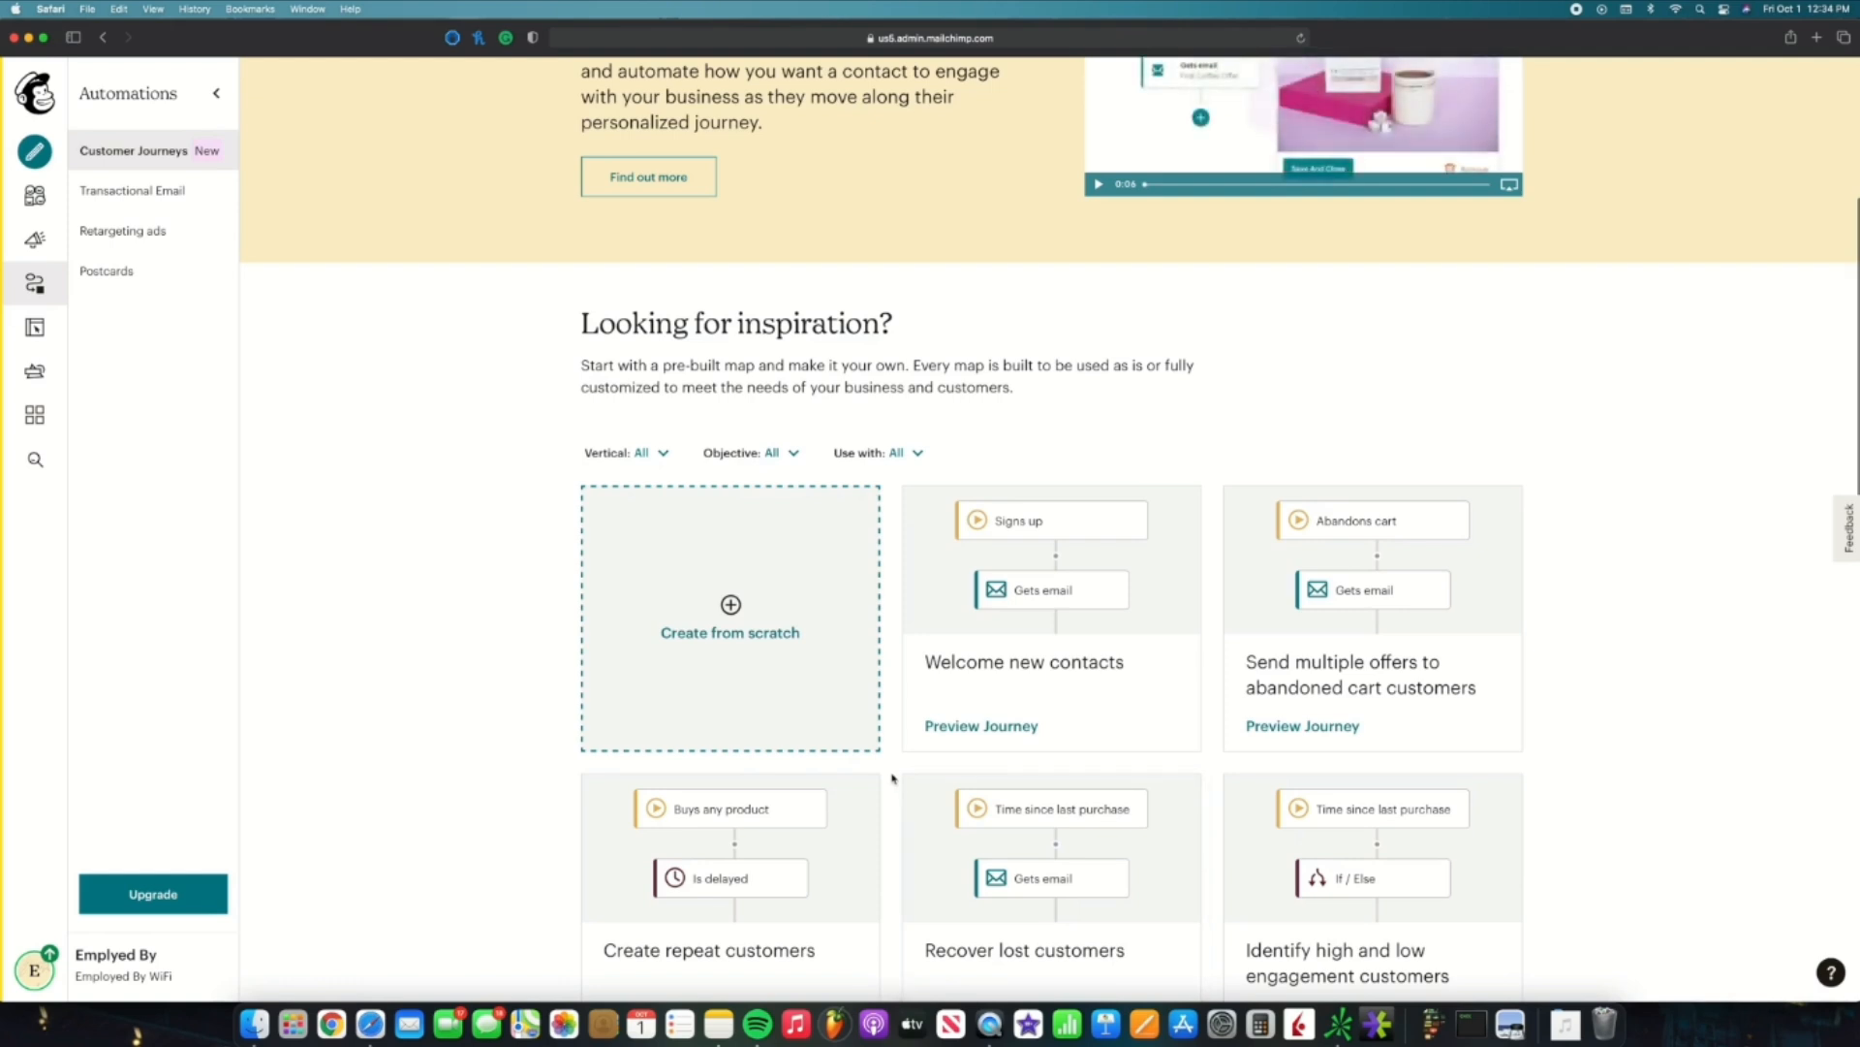
scroll(893, 777, up, 4)
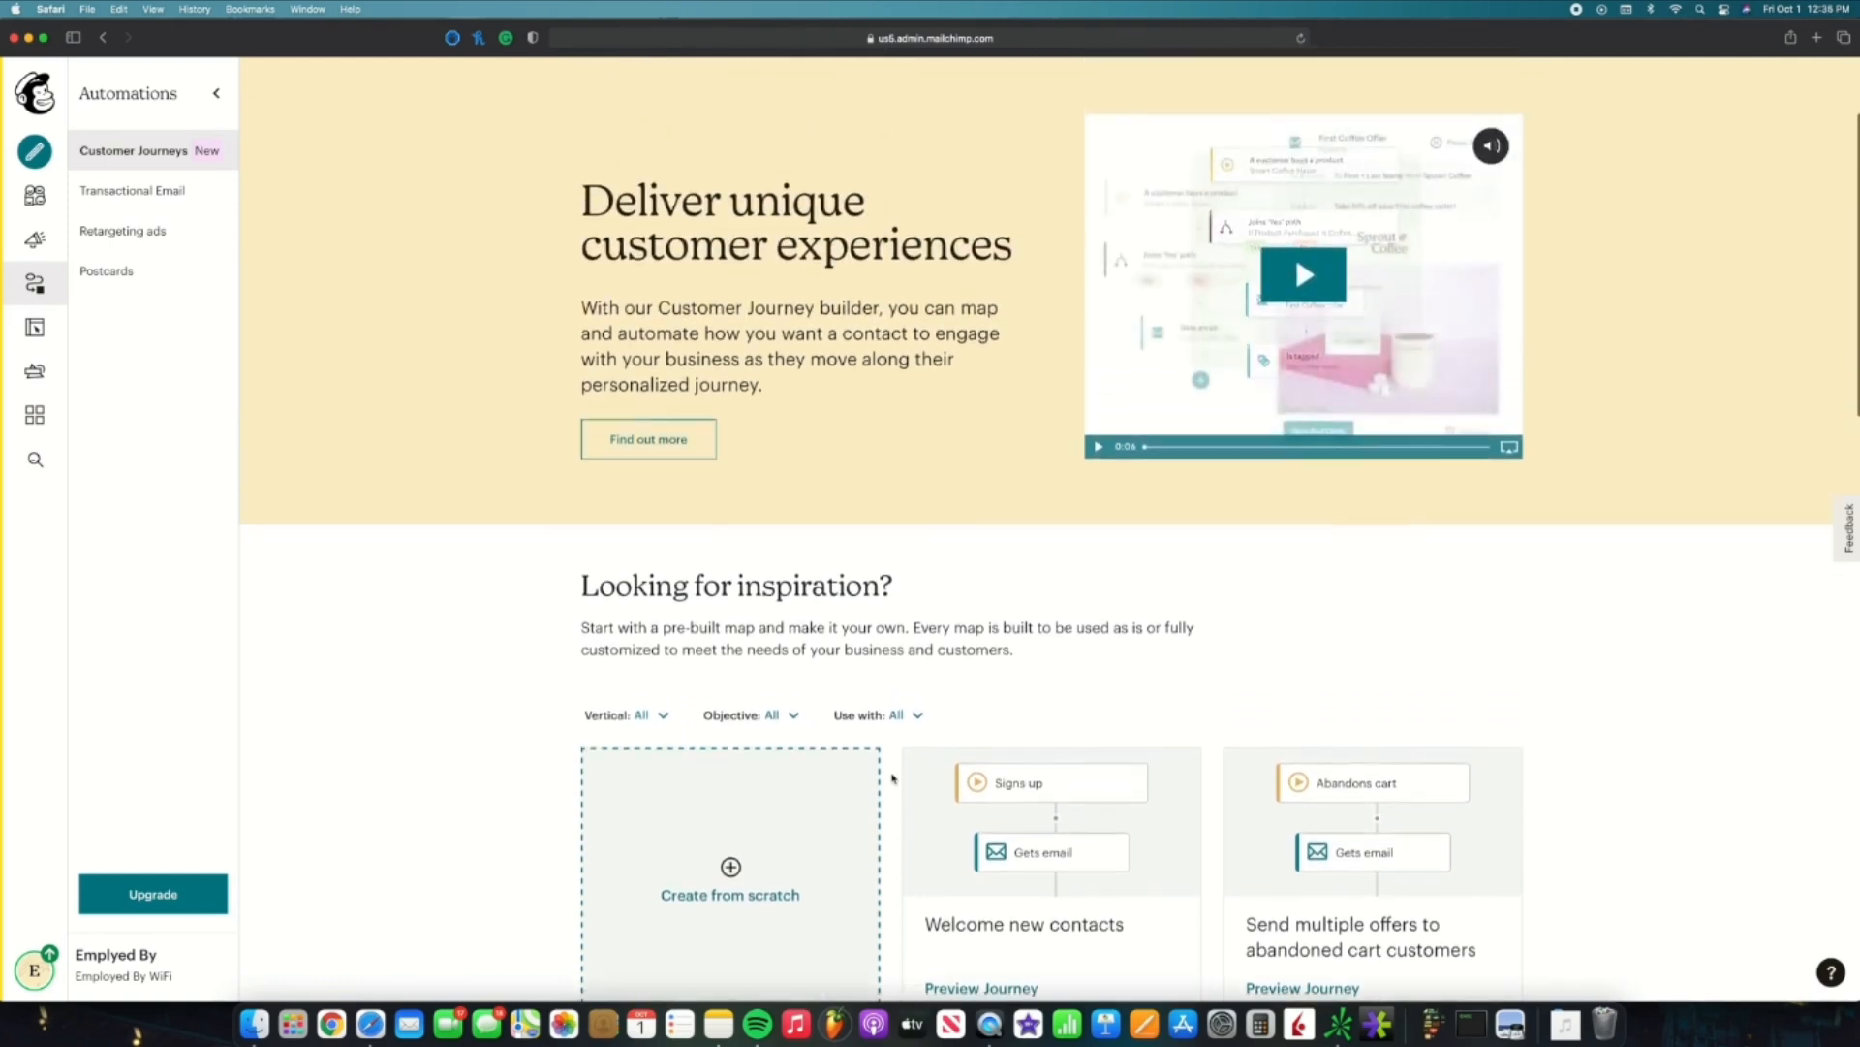
scroll(892, 777, up, 3)
scroll(893, 777, down, 2)
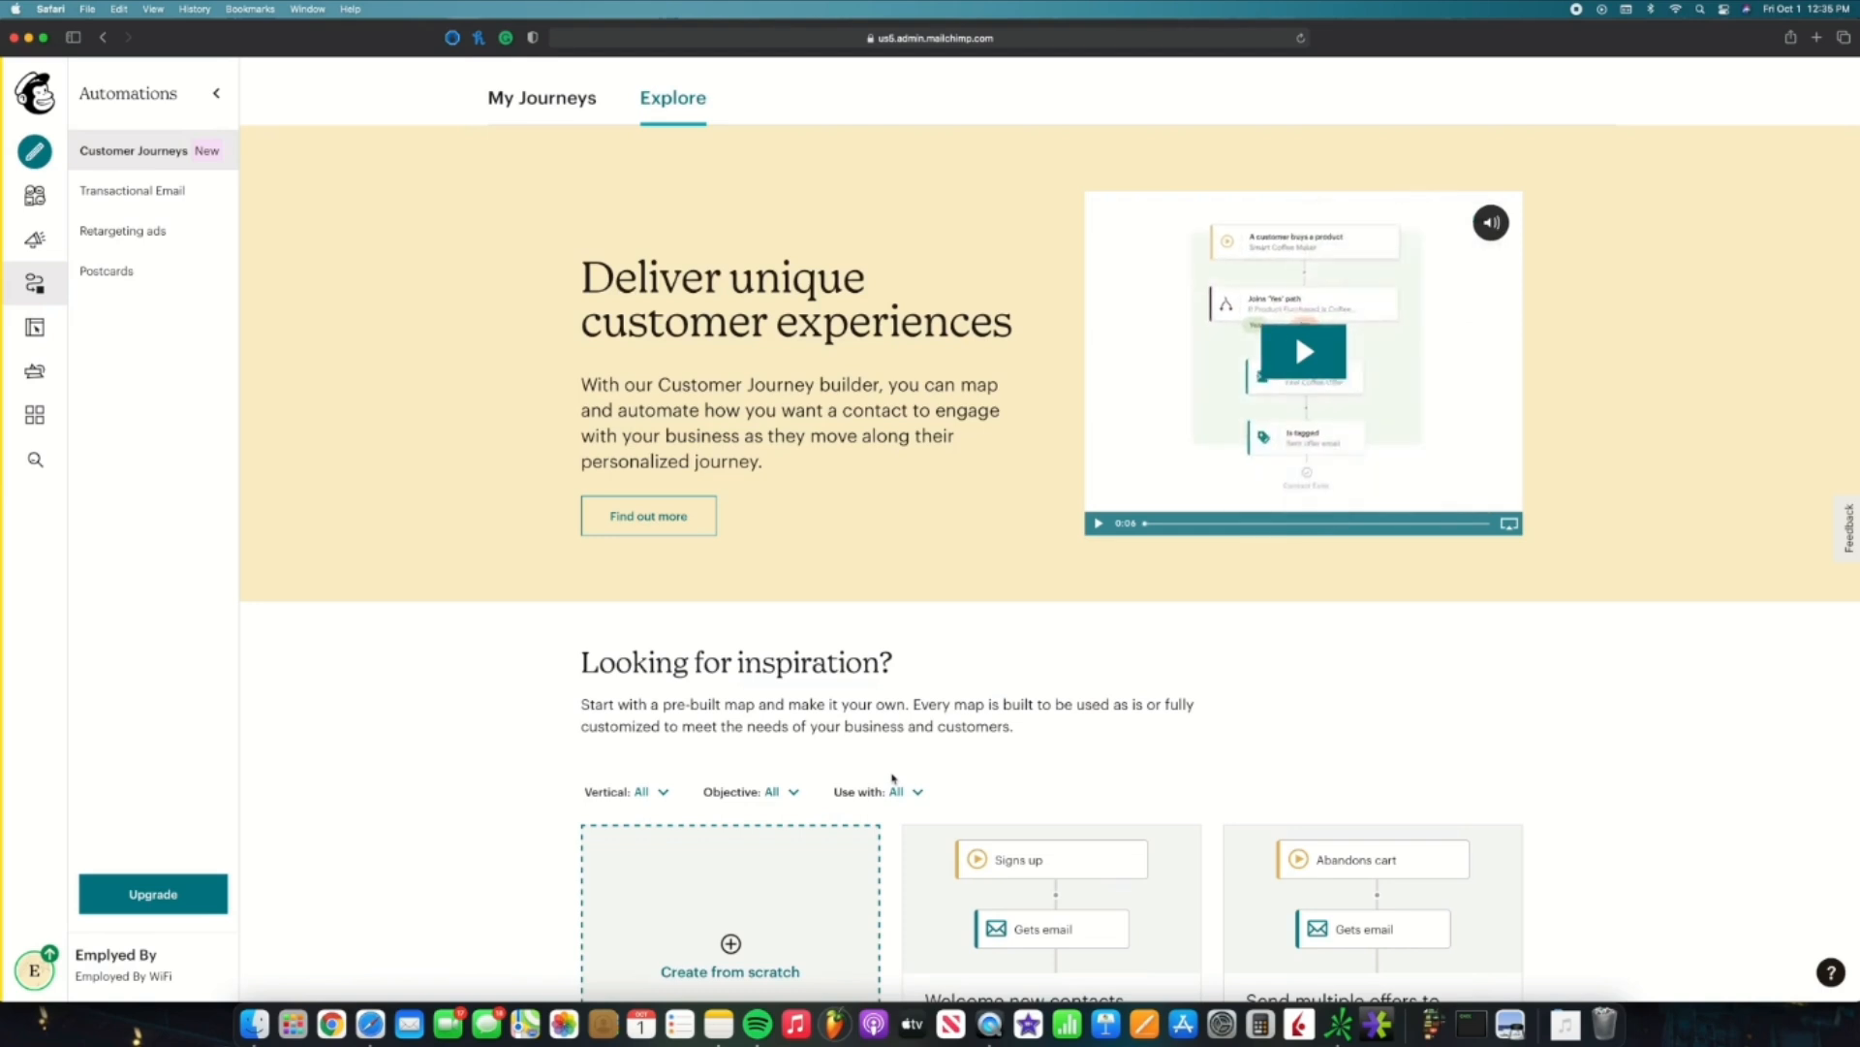
scroll(892, 779, up, 1)
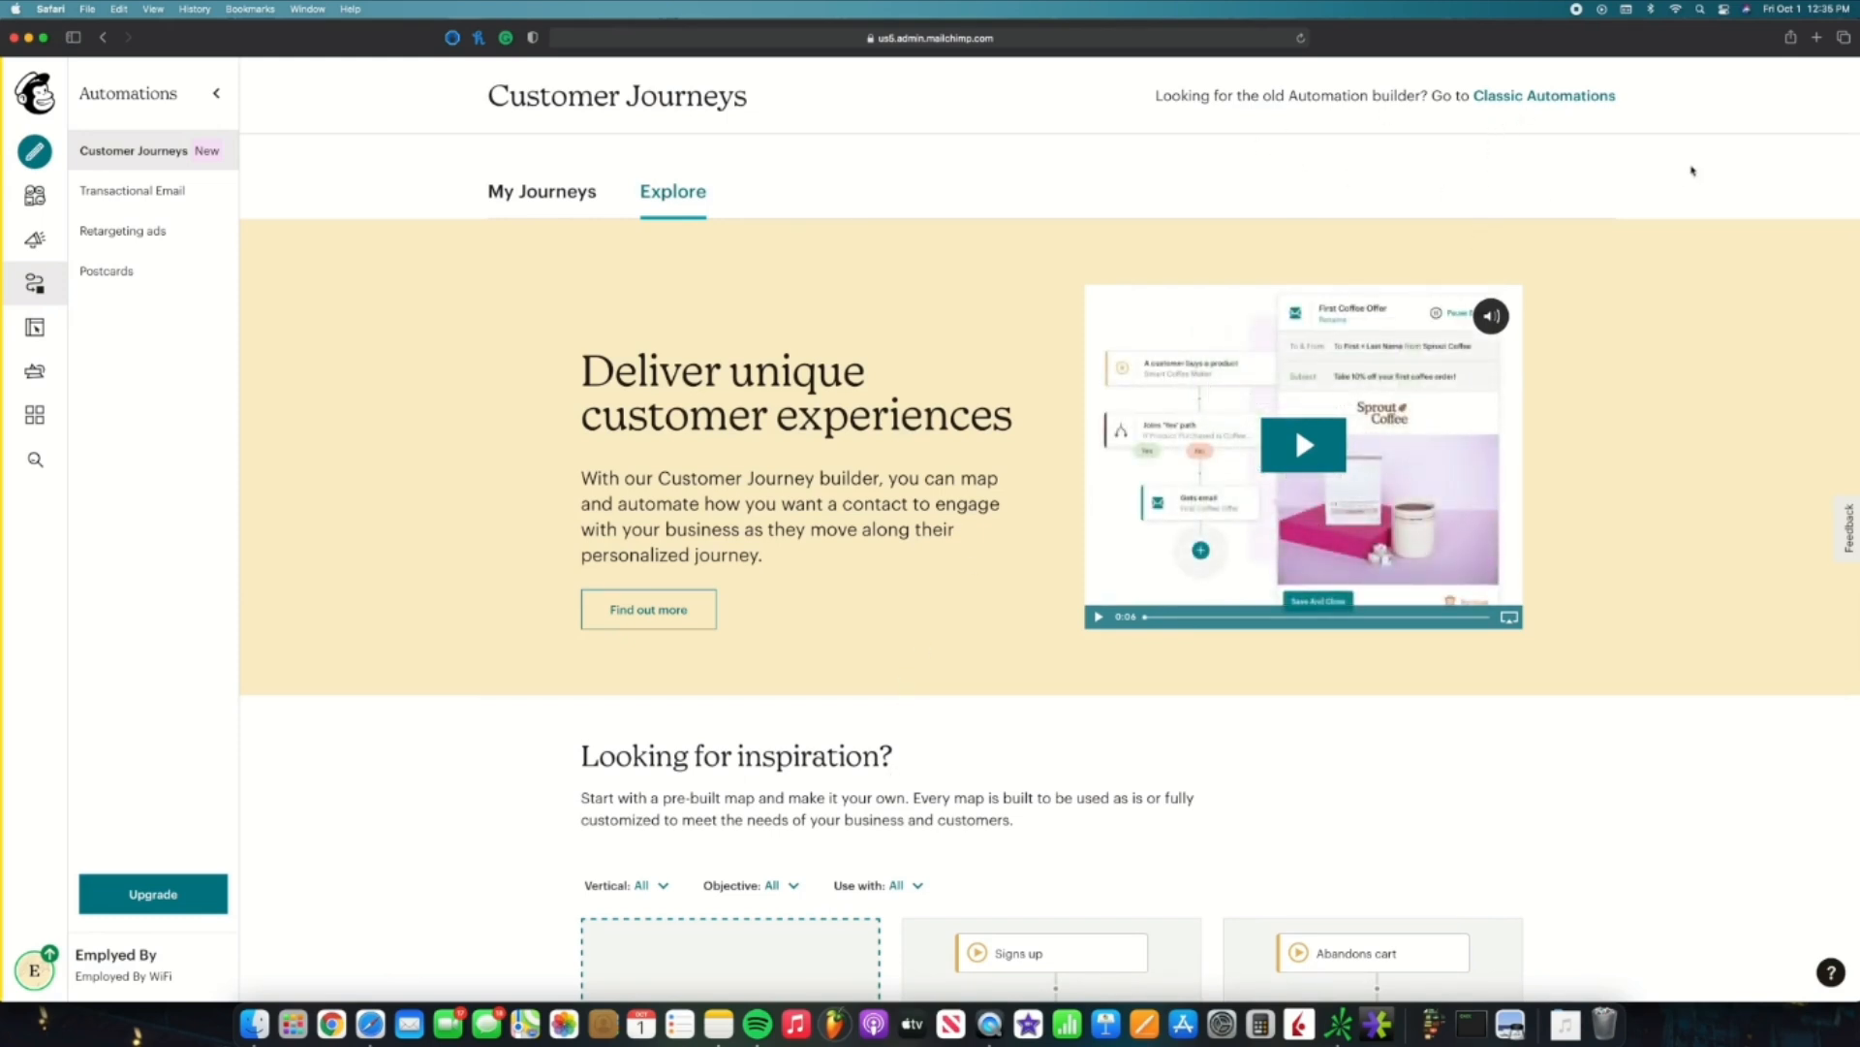
Step: Create a classic Welcome new subscribers automation as the 'Single welcome email' draft
click(1511, 97)
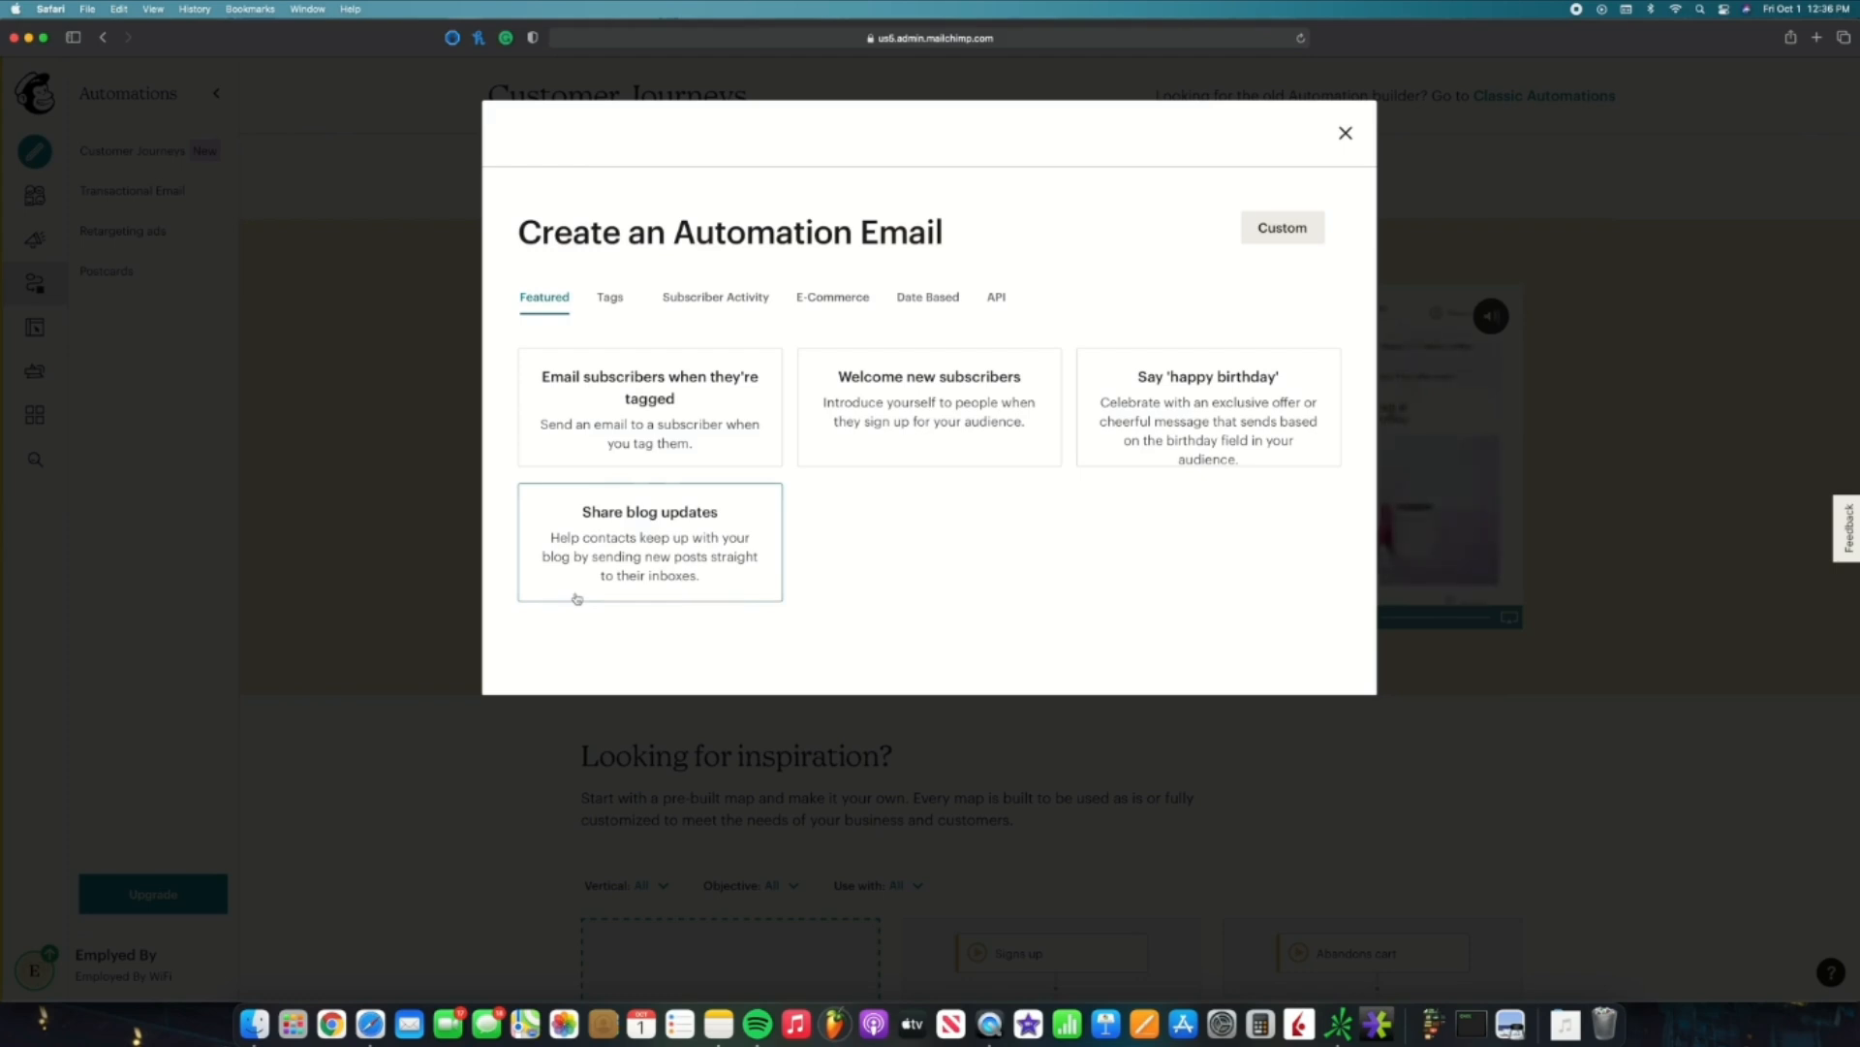
click(854, 458)
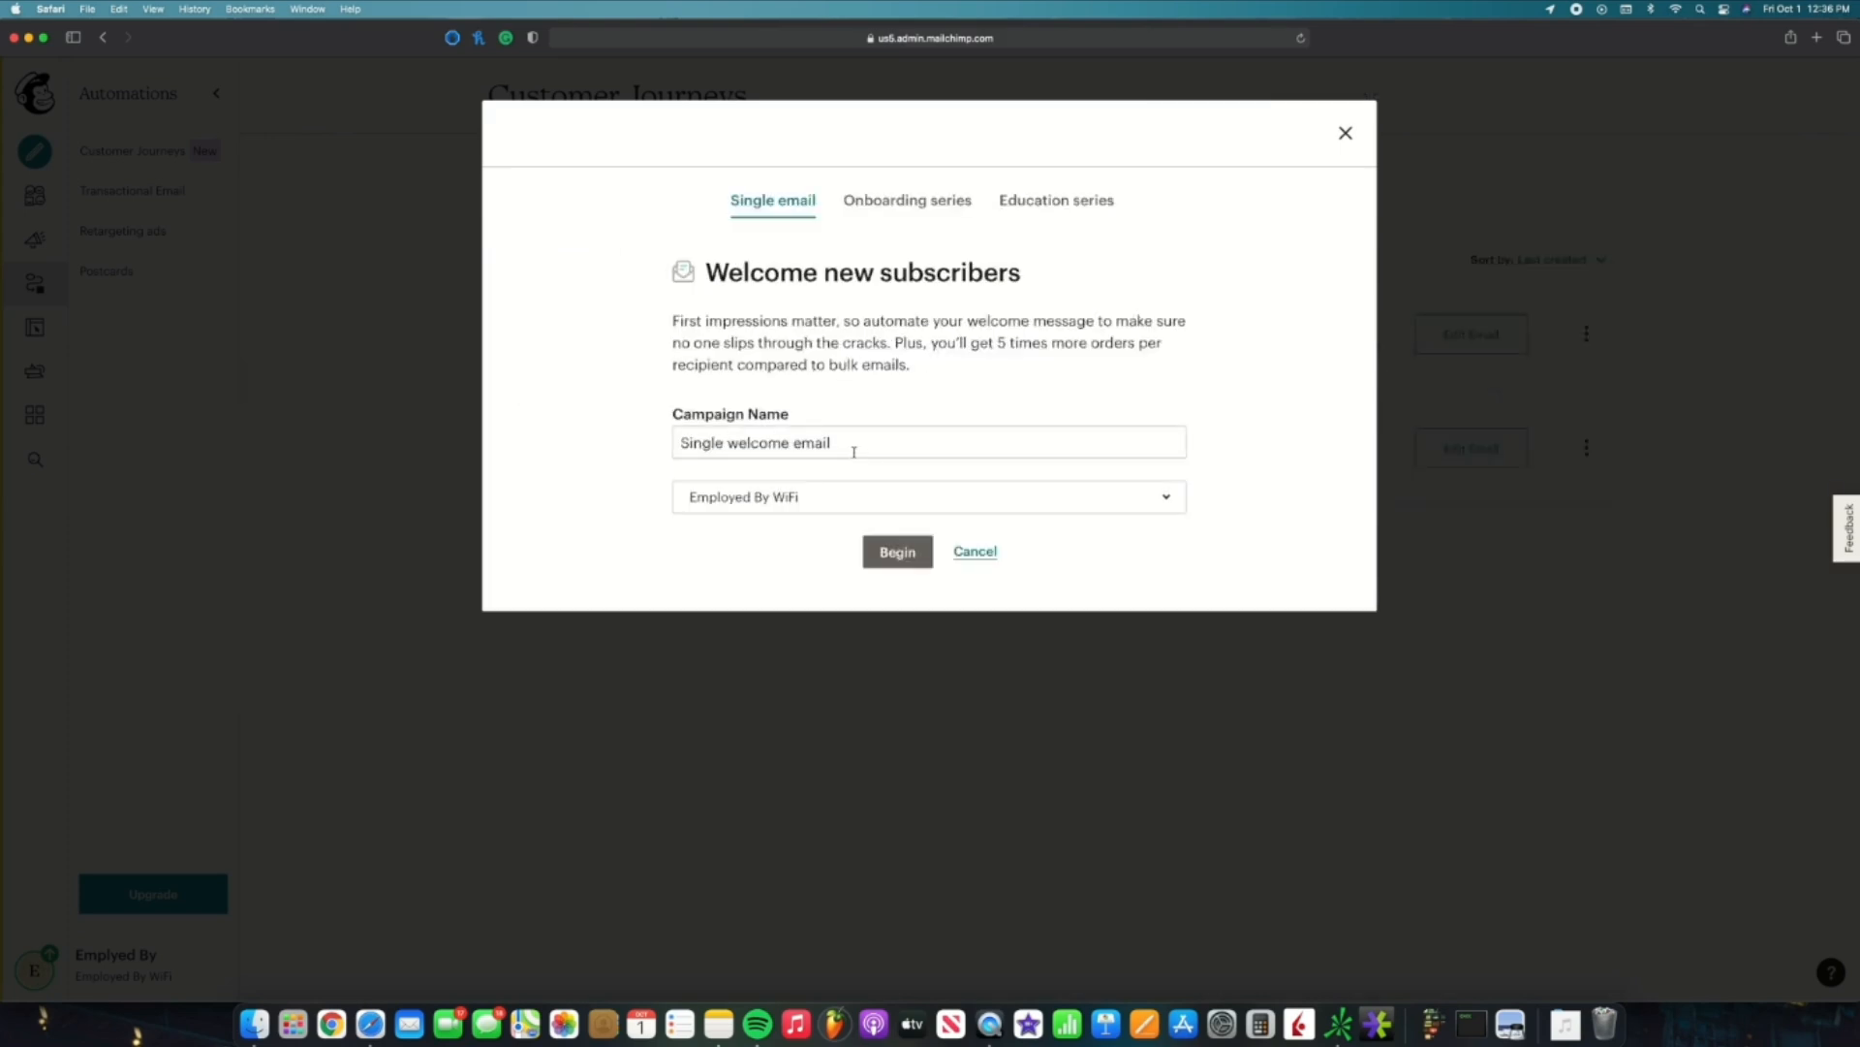
click(898, 558)
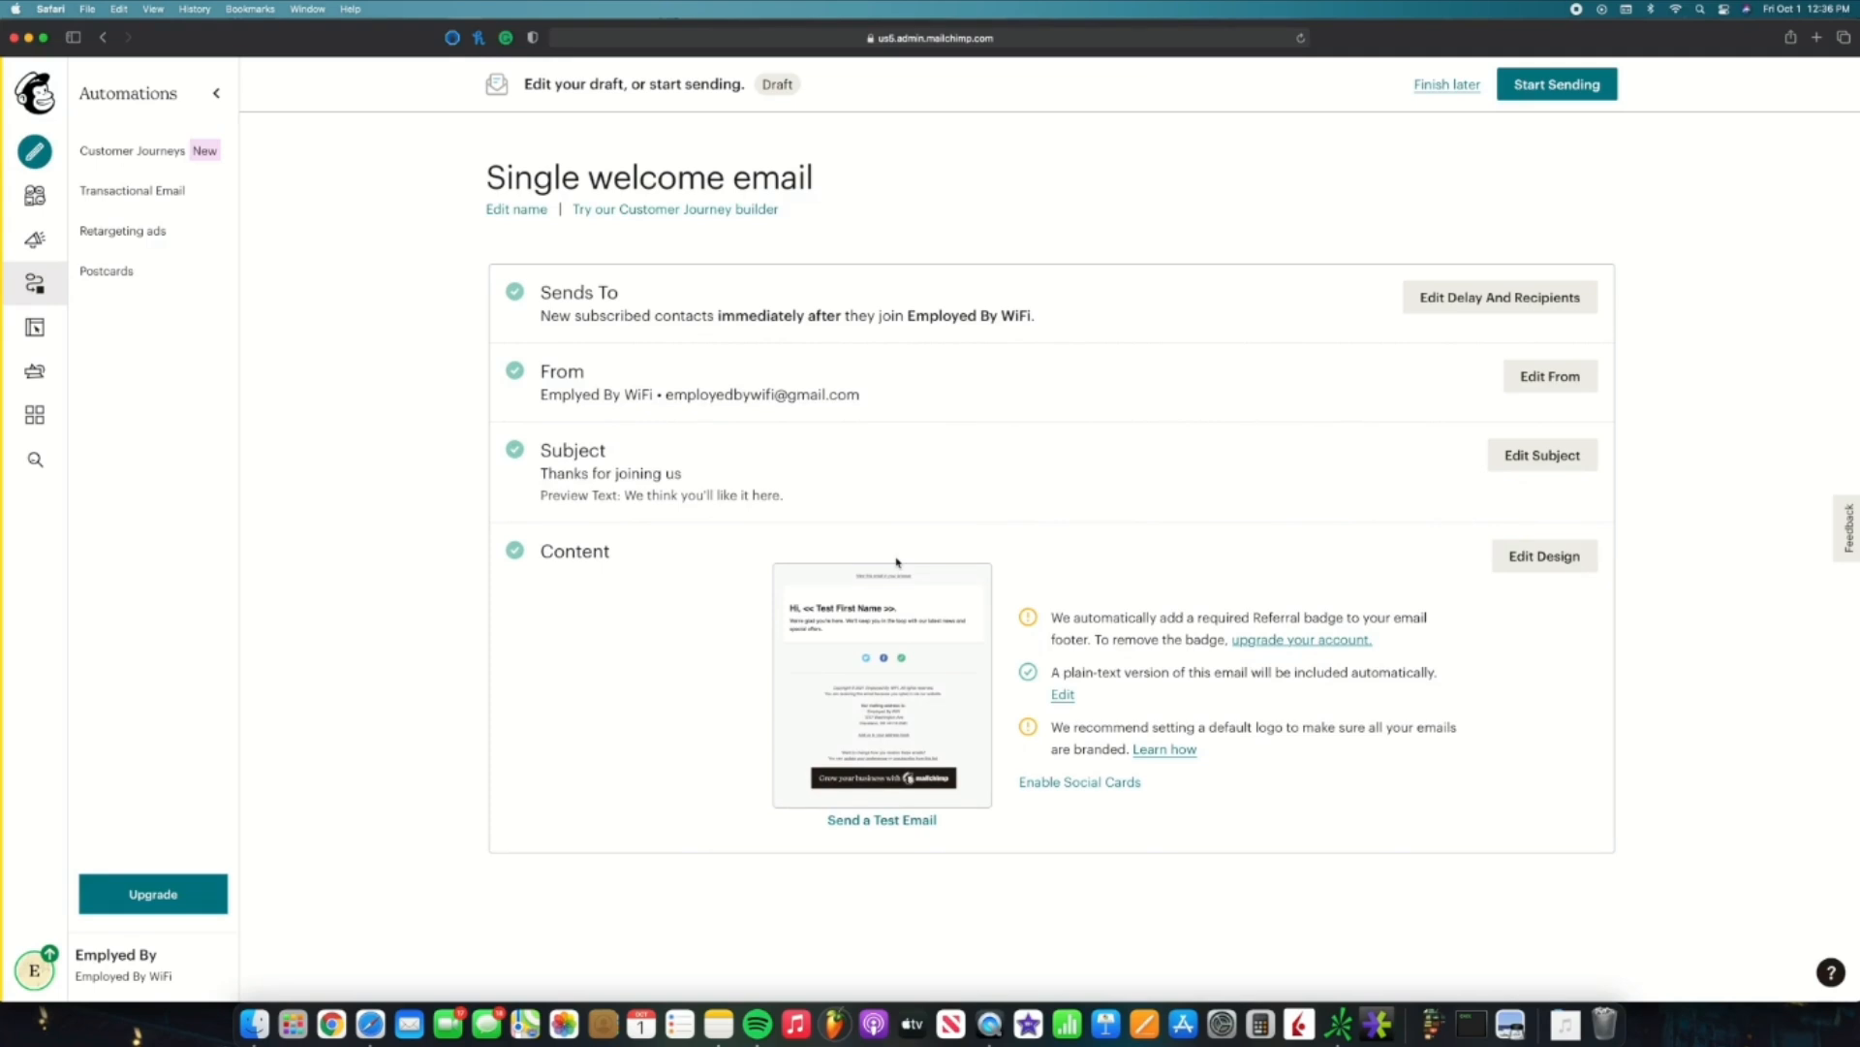
Step: Keep the welcome email sending Immediately and also trigger it when subscribed contacts are imported
click(1432, 308)
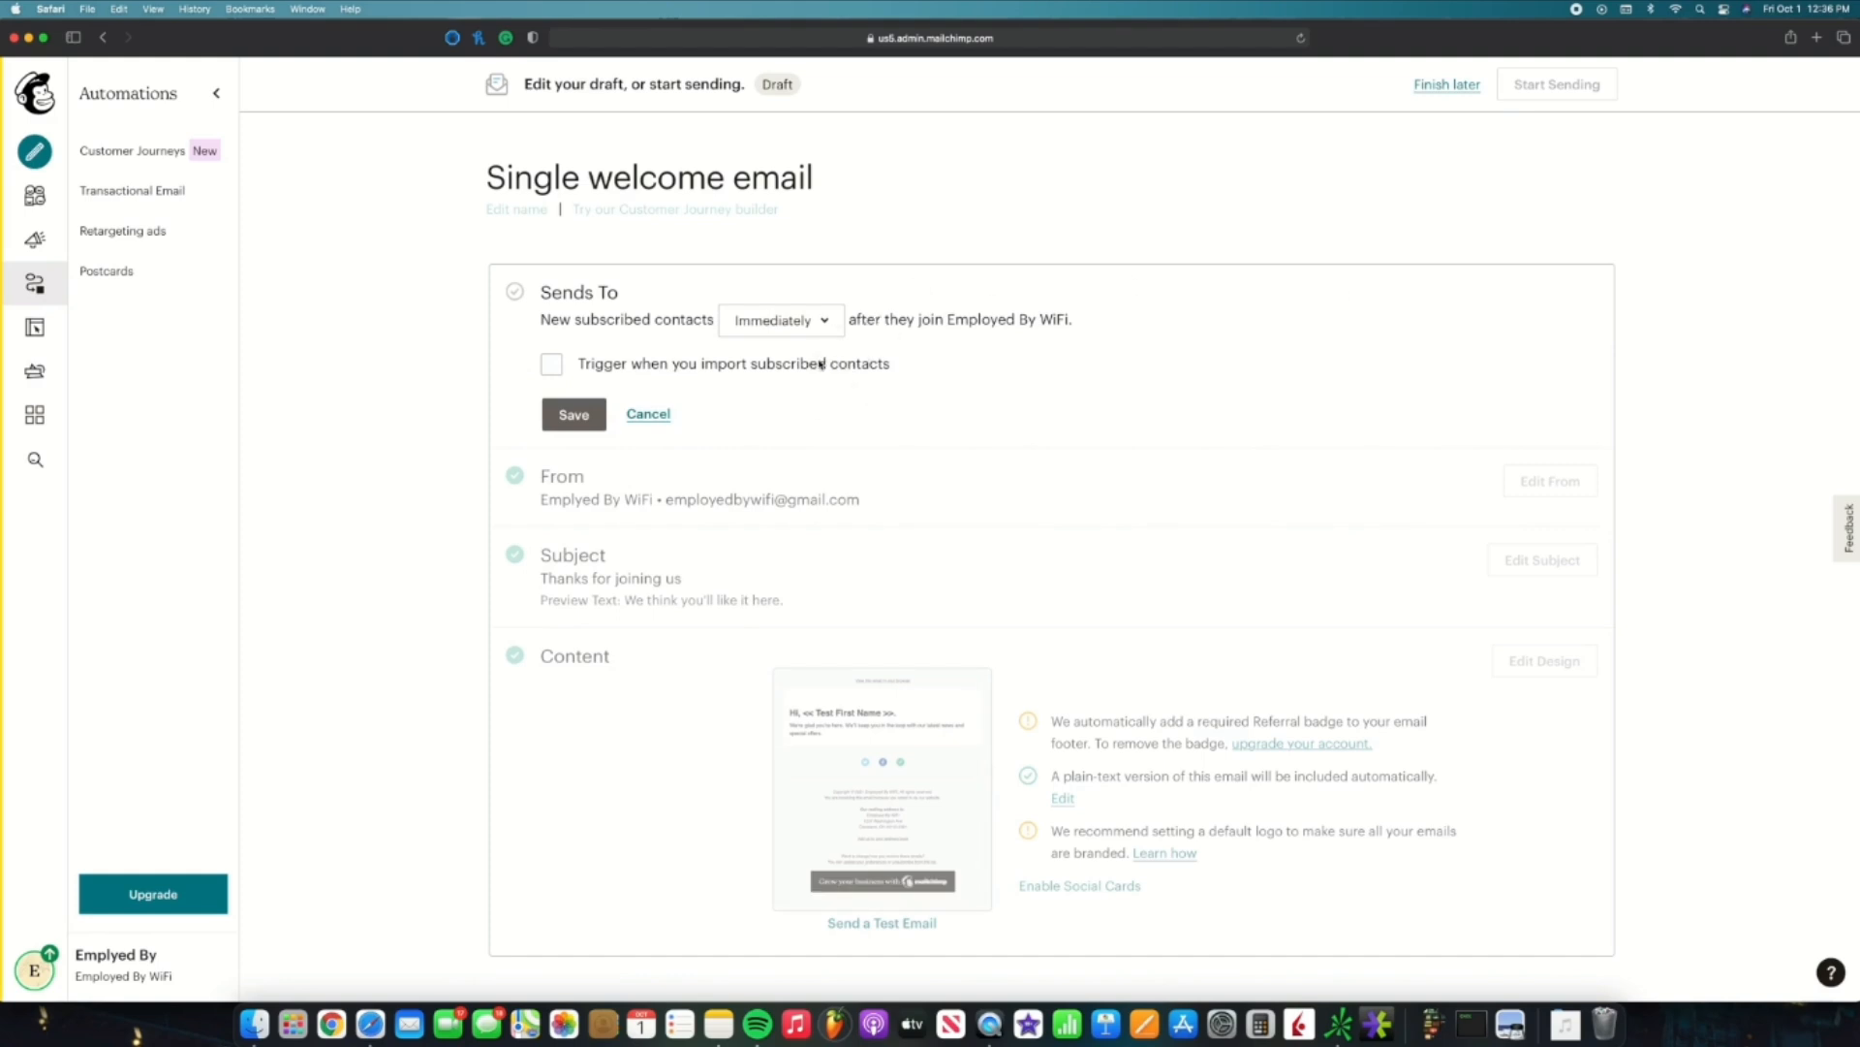
click(824, 323)
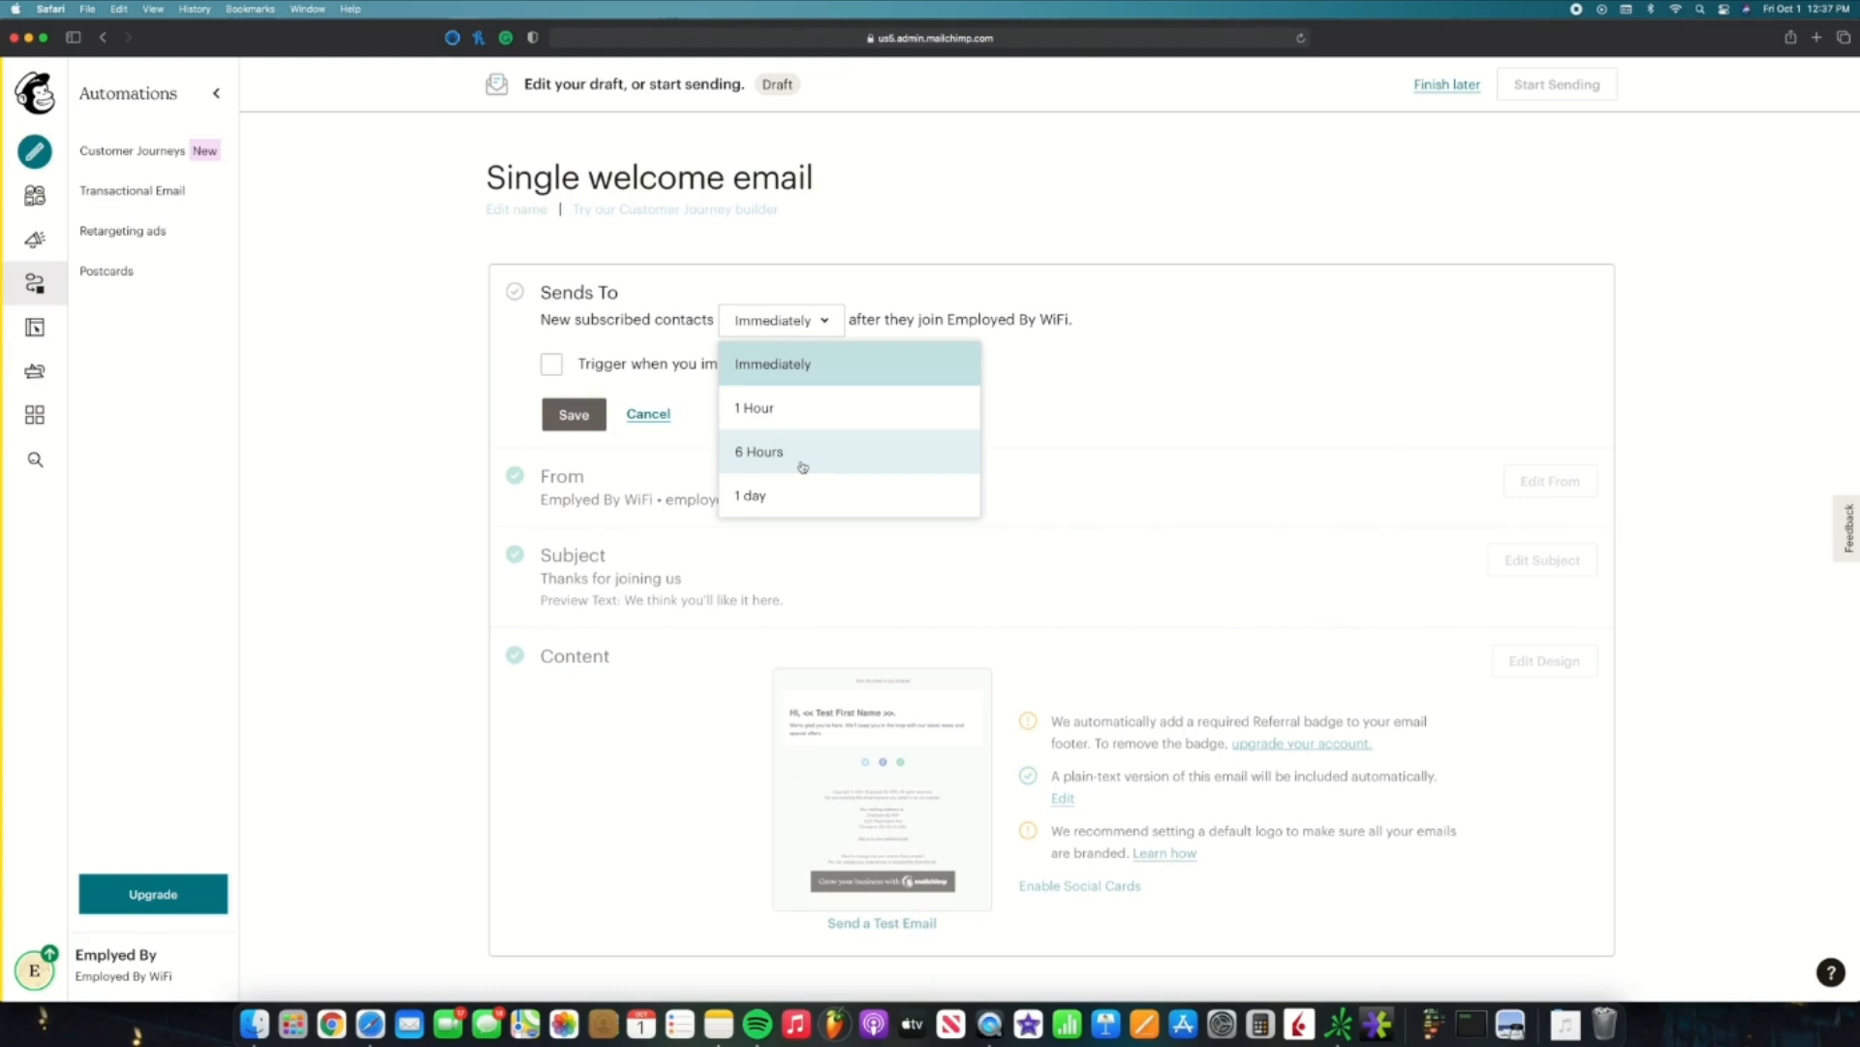
click(820, 368)
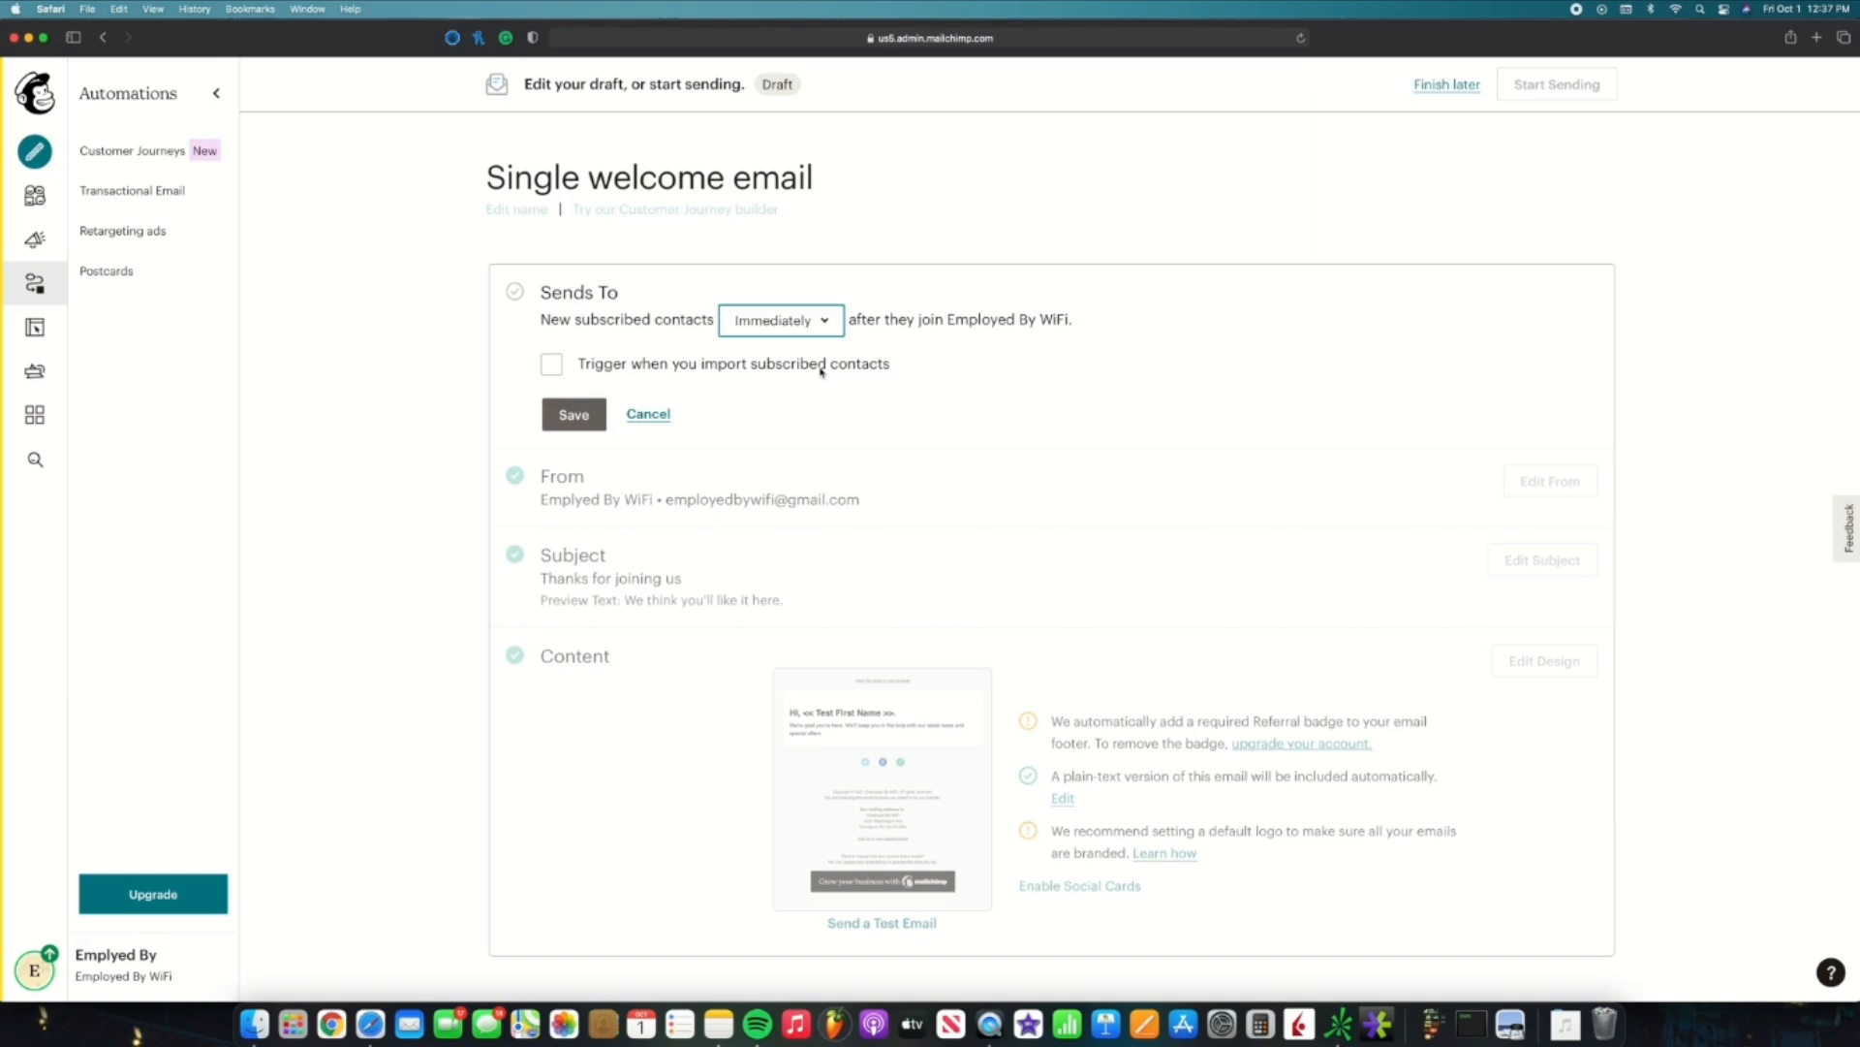
click(550, 367)
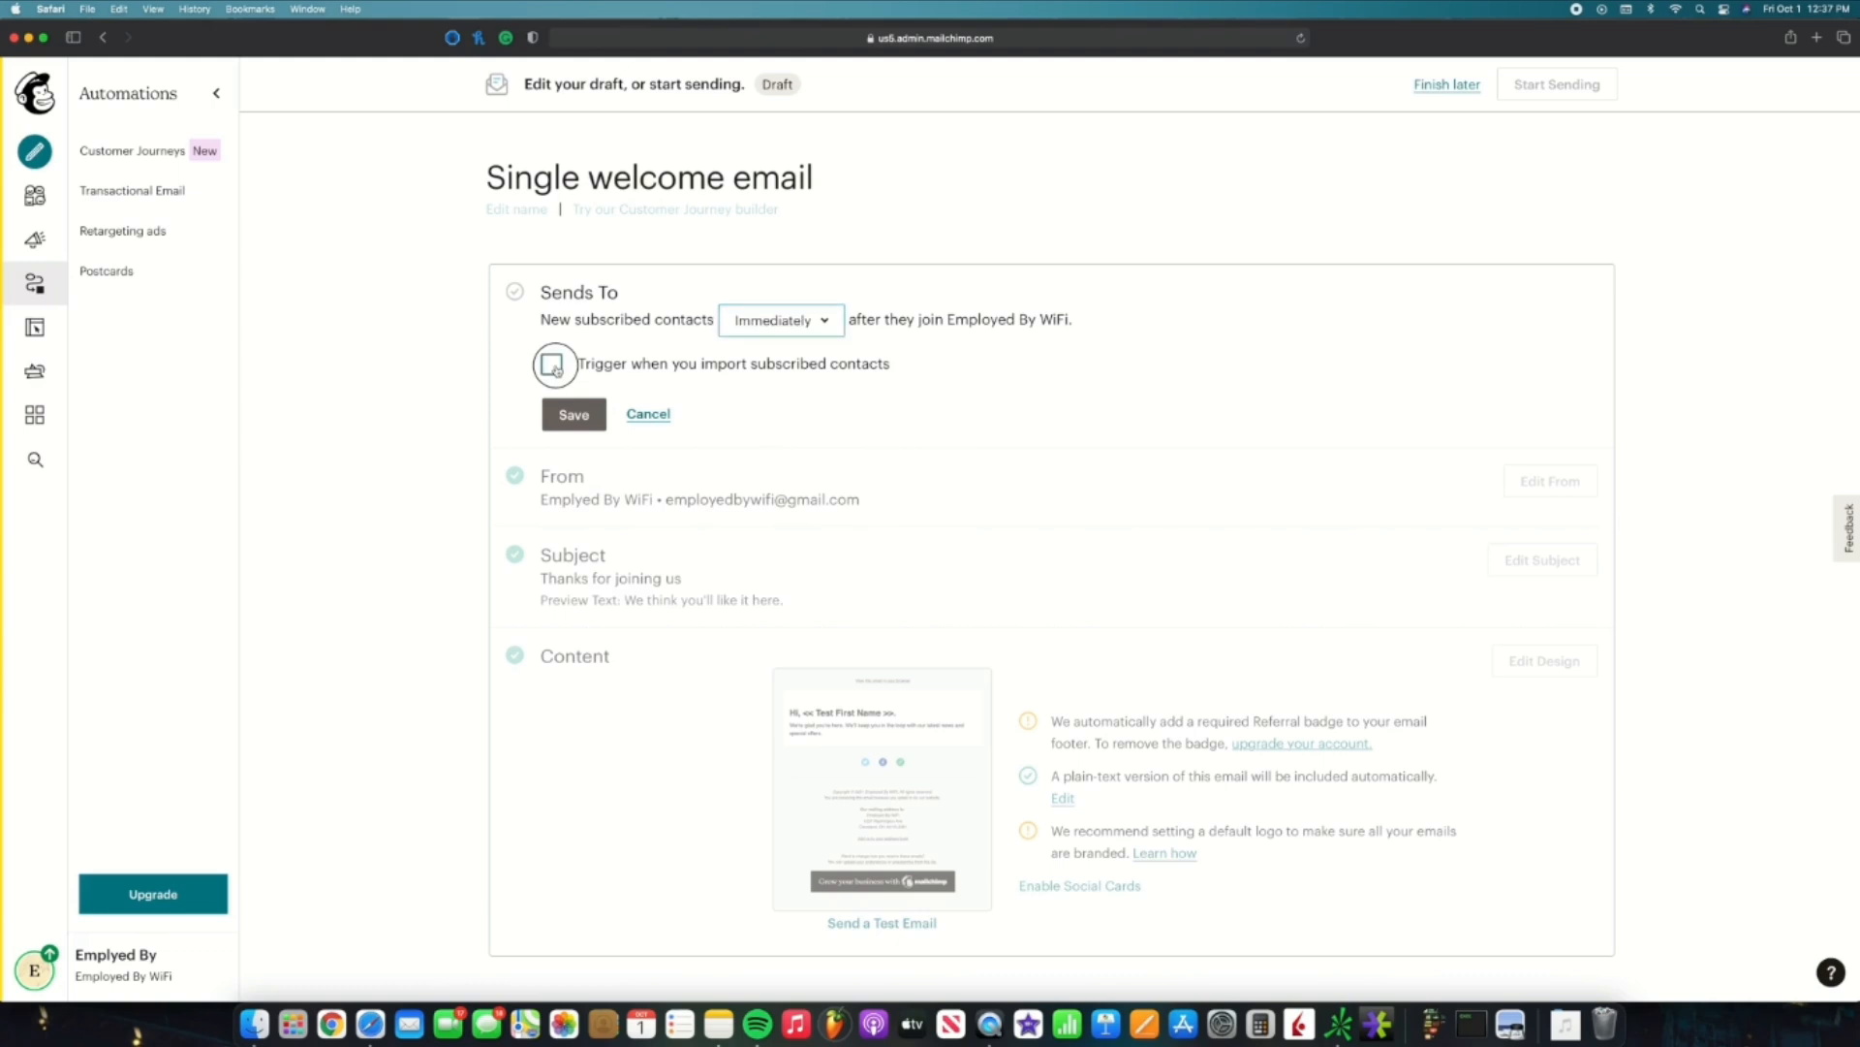
click(574, 415)
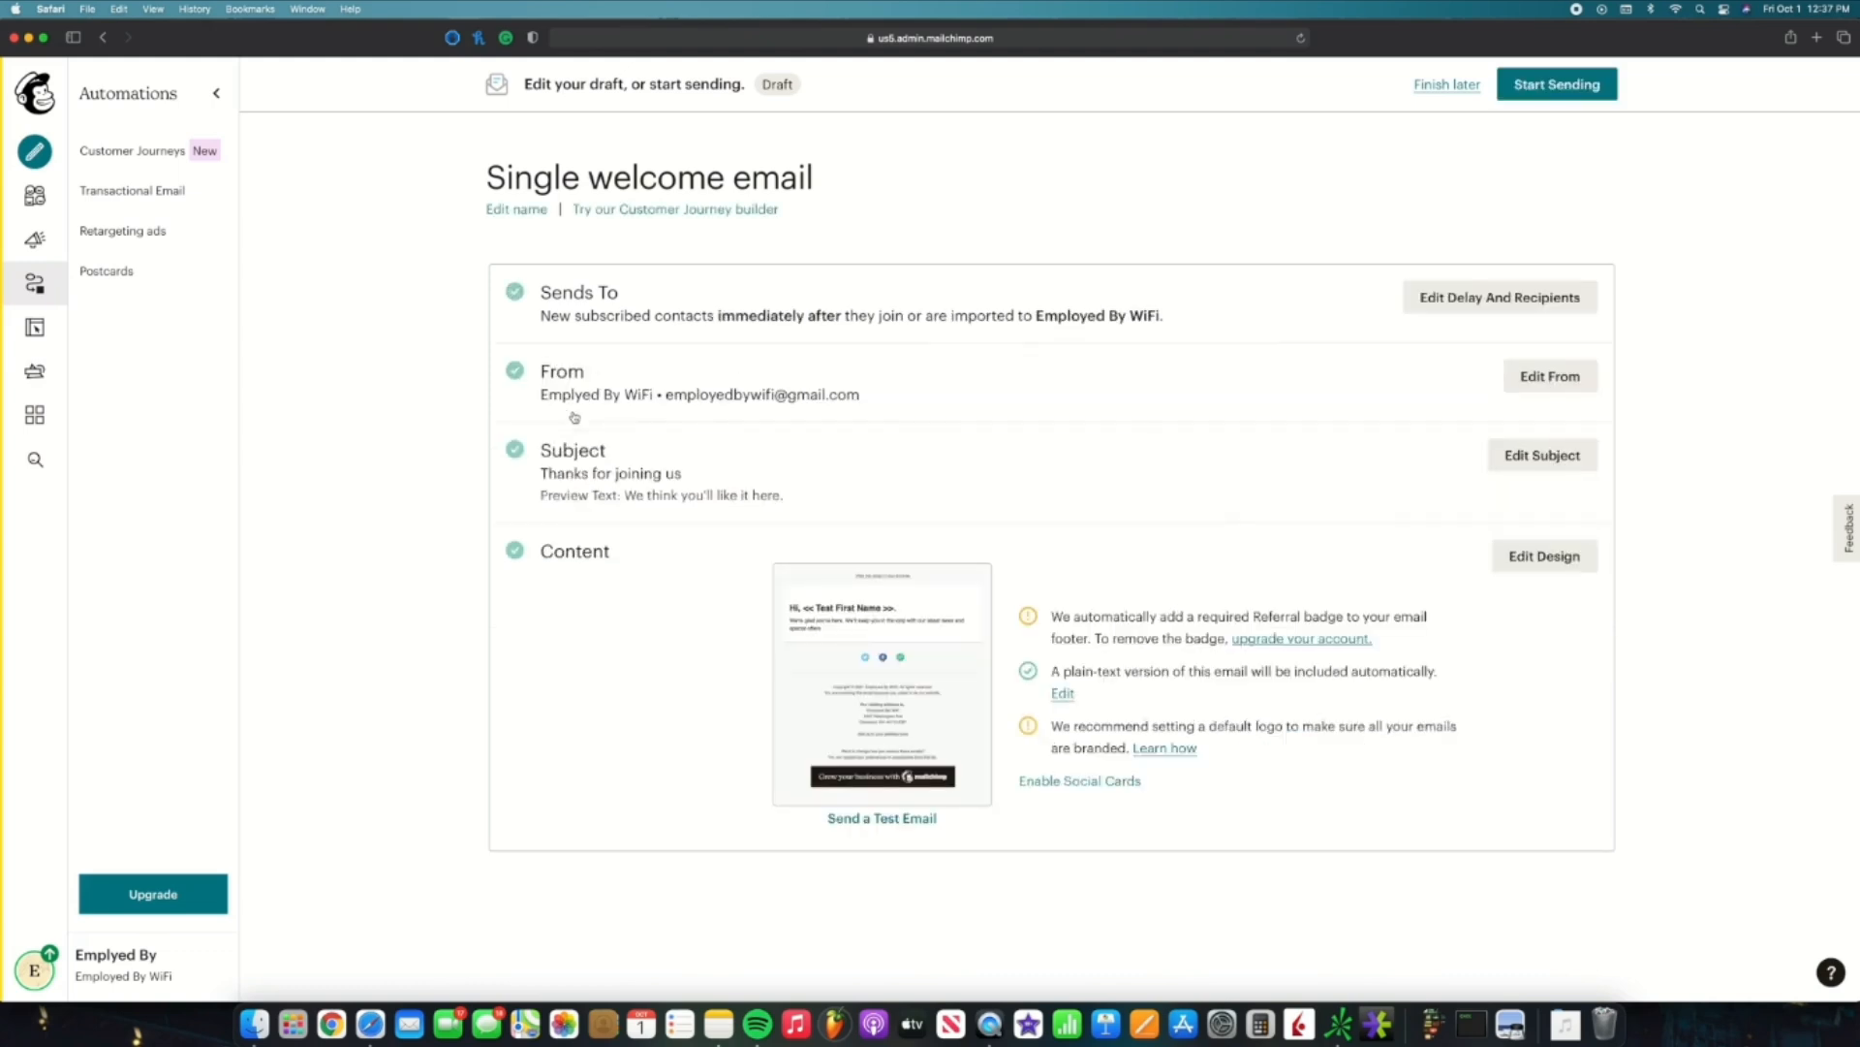
click(1542, 456)
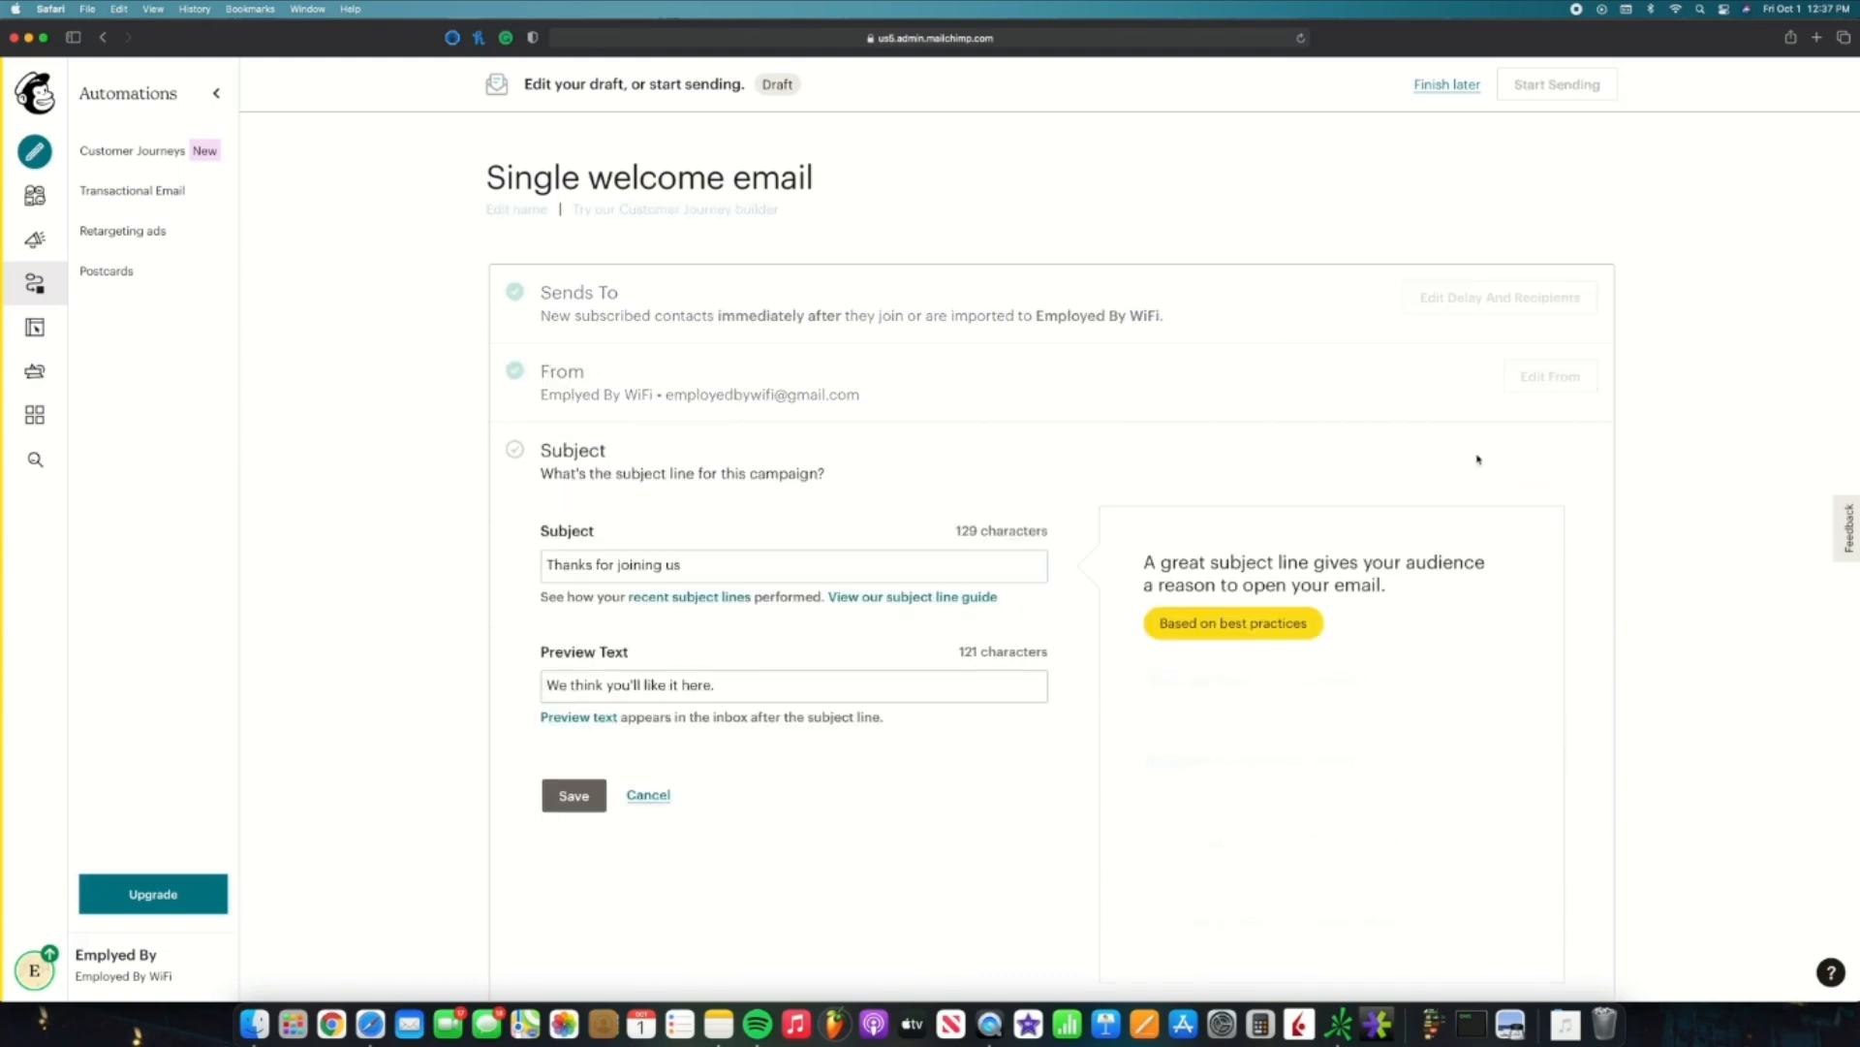
click(664, 792)
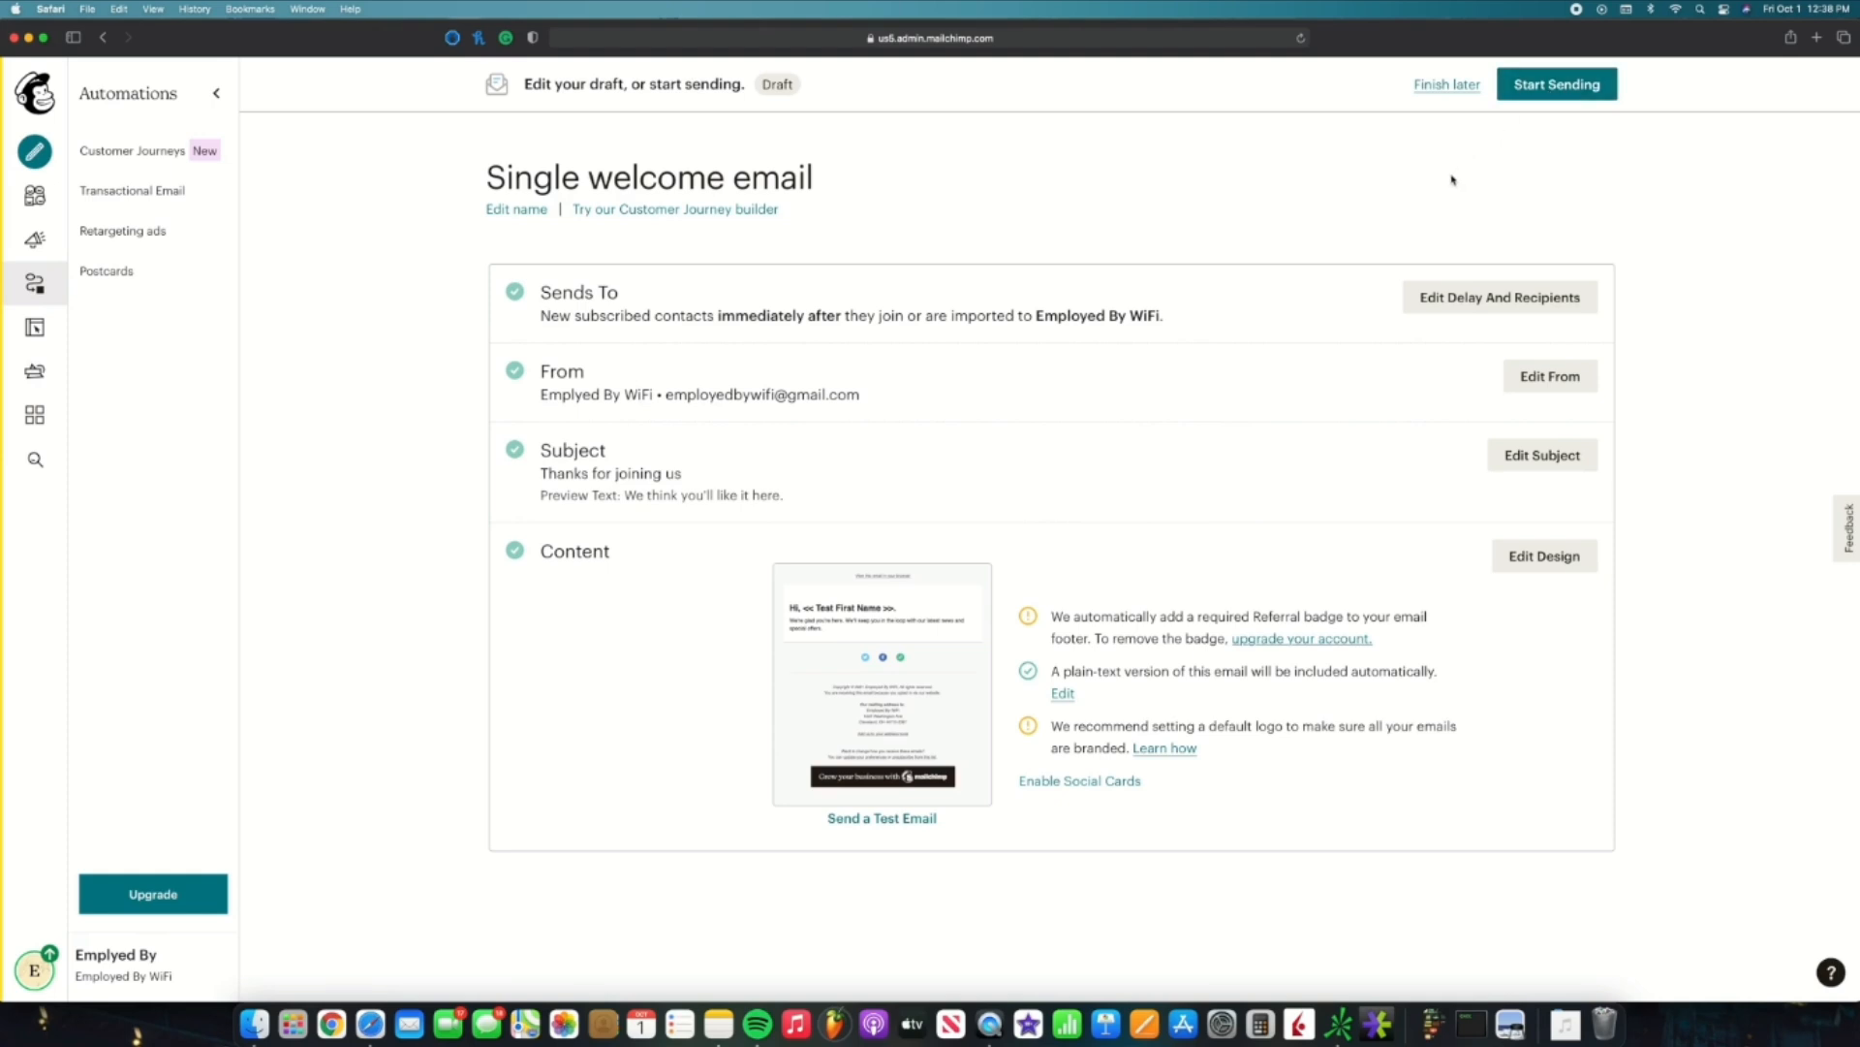
Step: Change the welcome email's send delay from Immediately to 1 day after joining or import
click(1490, 300)
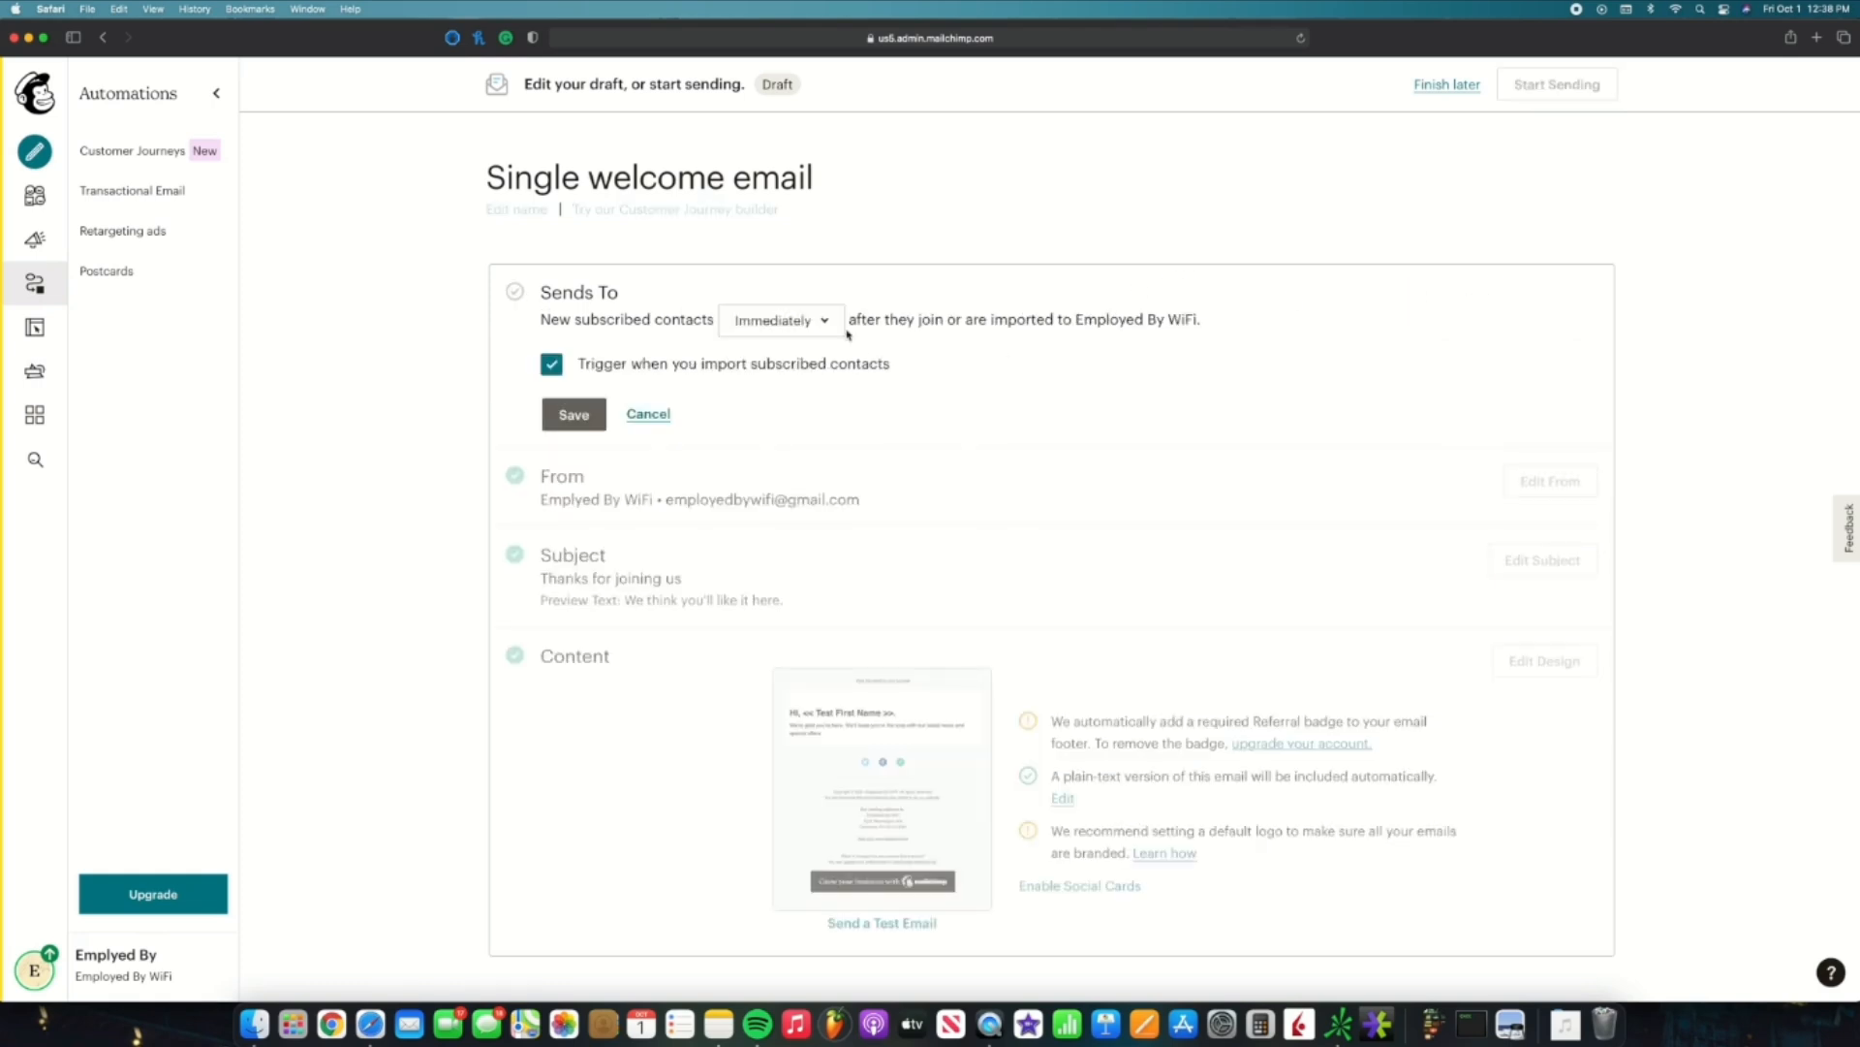
click(830, 323)
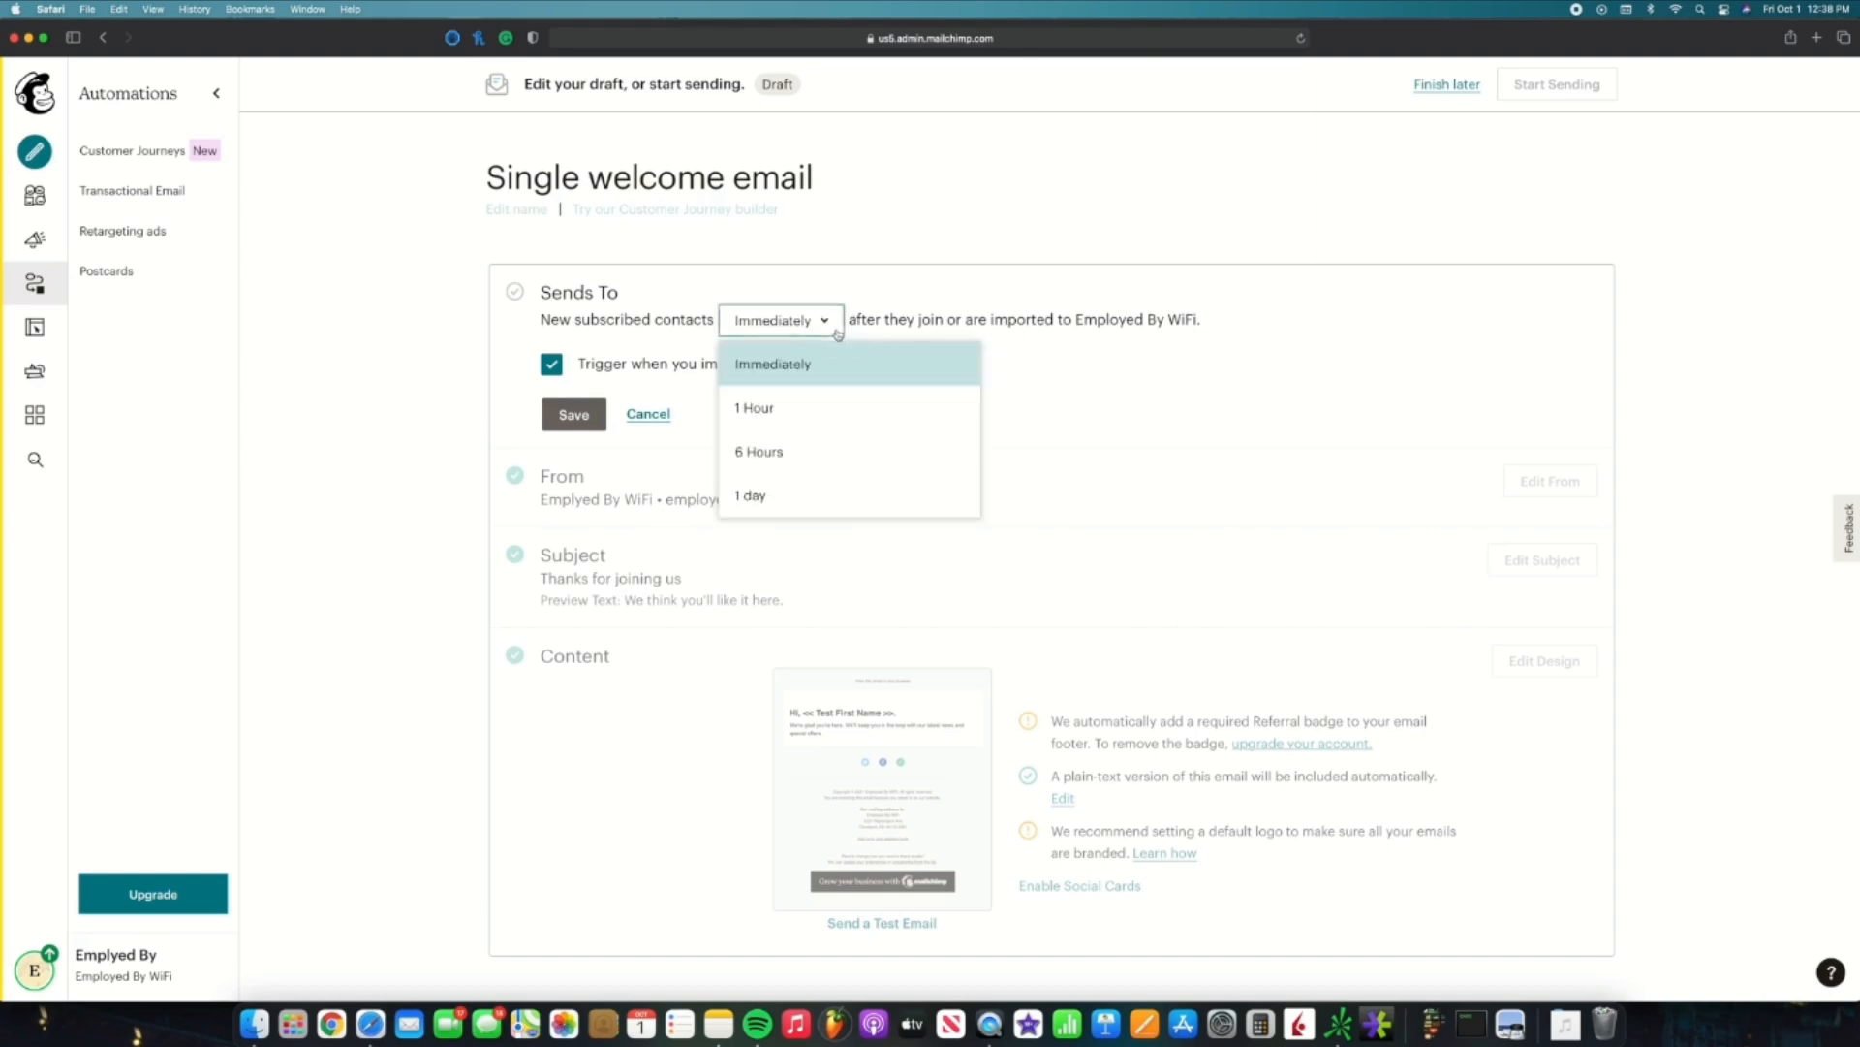
click(827, 510)
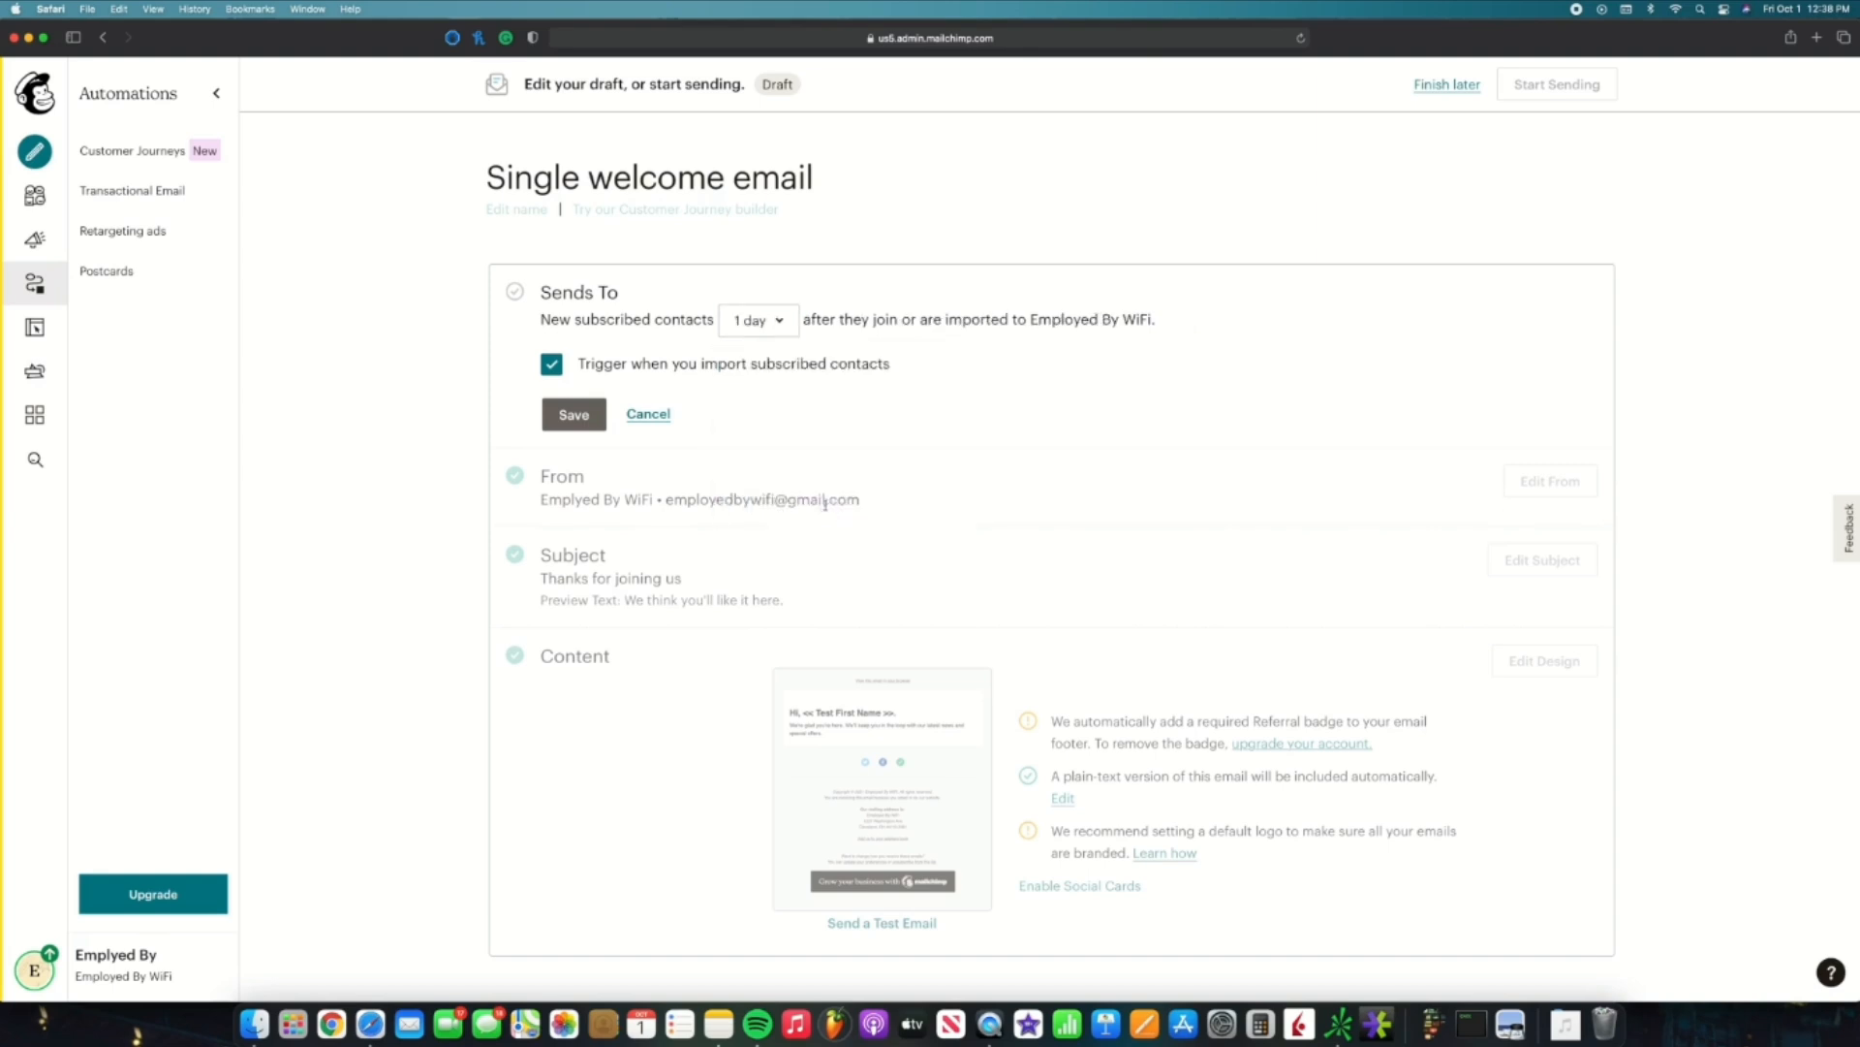
click(591, 424)
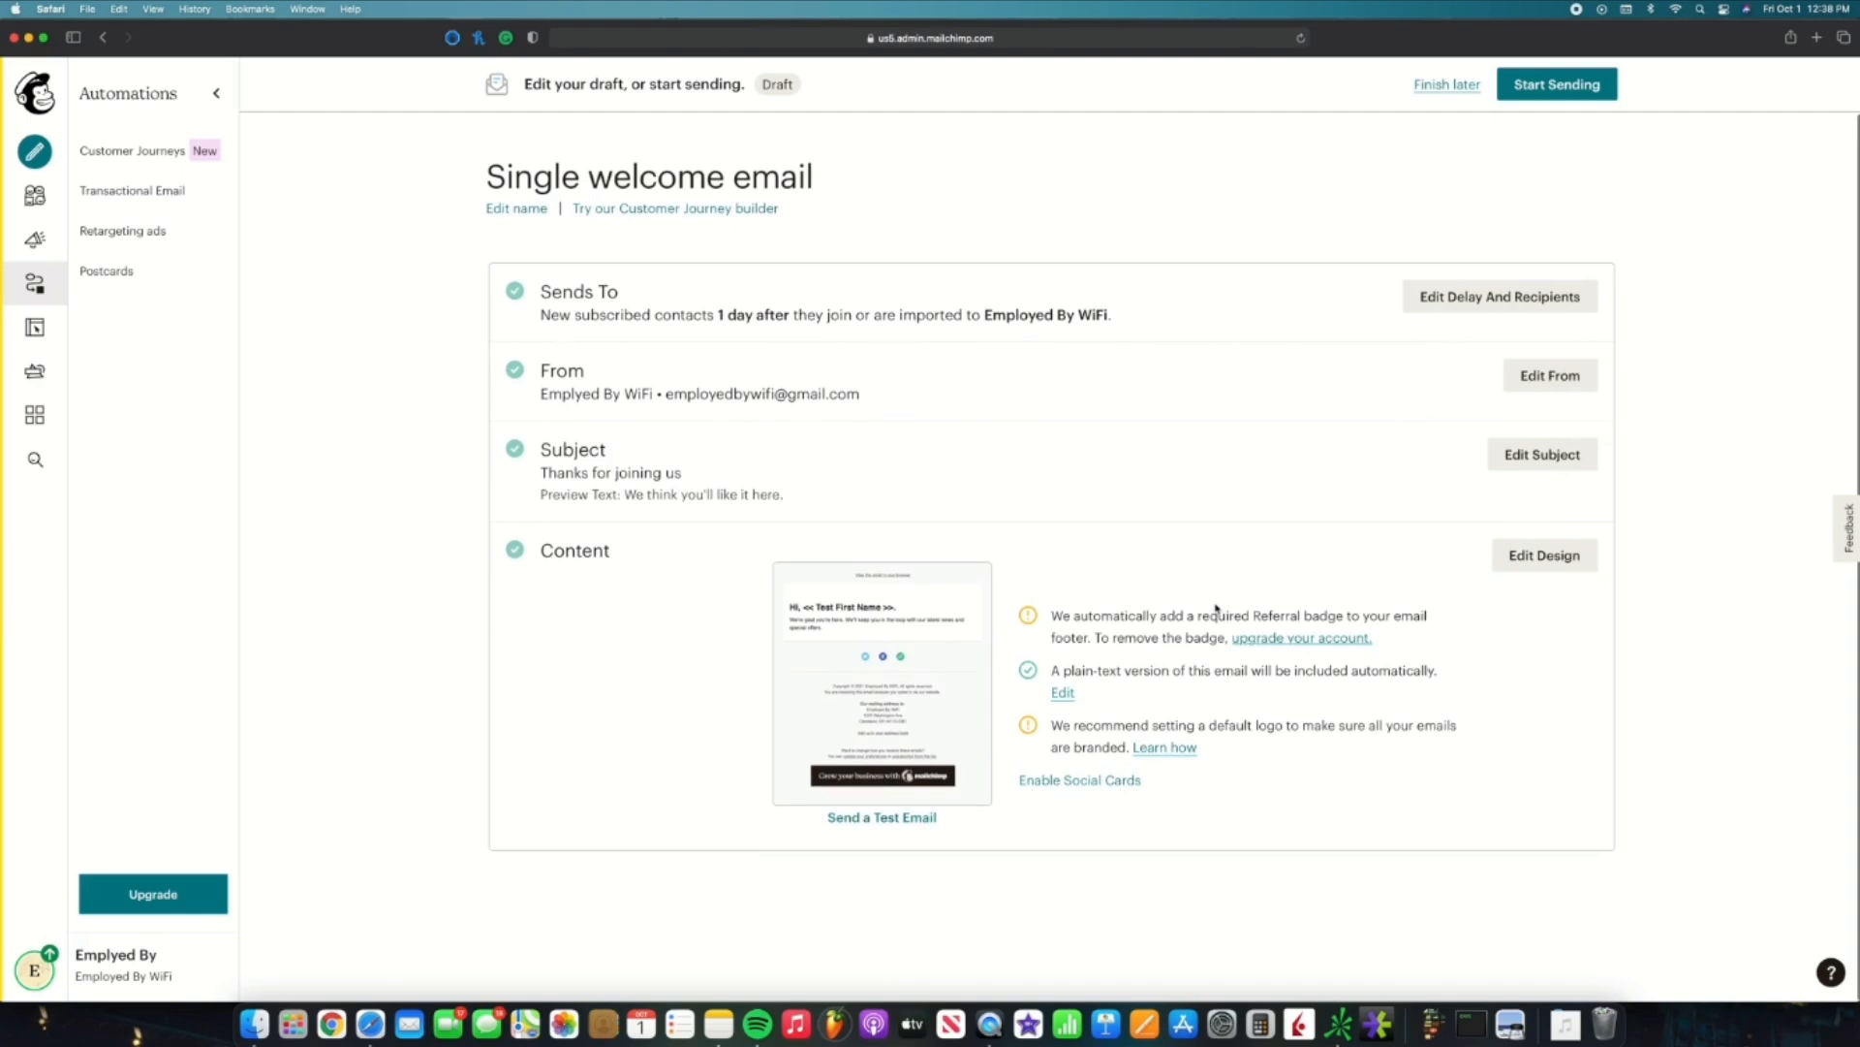
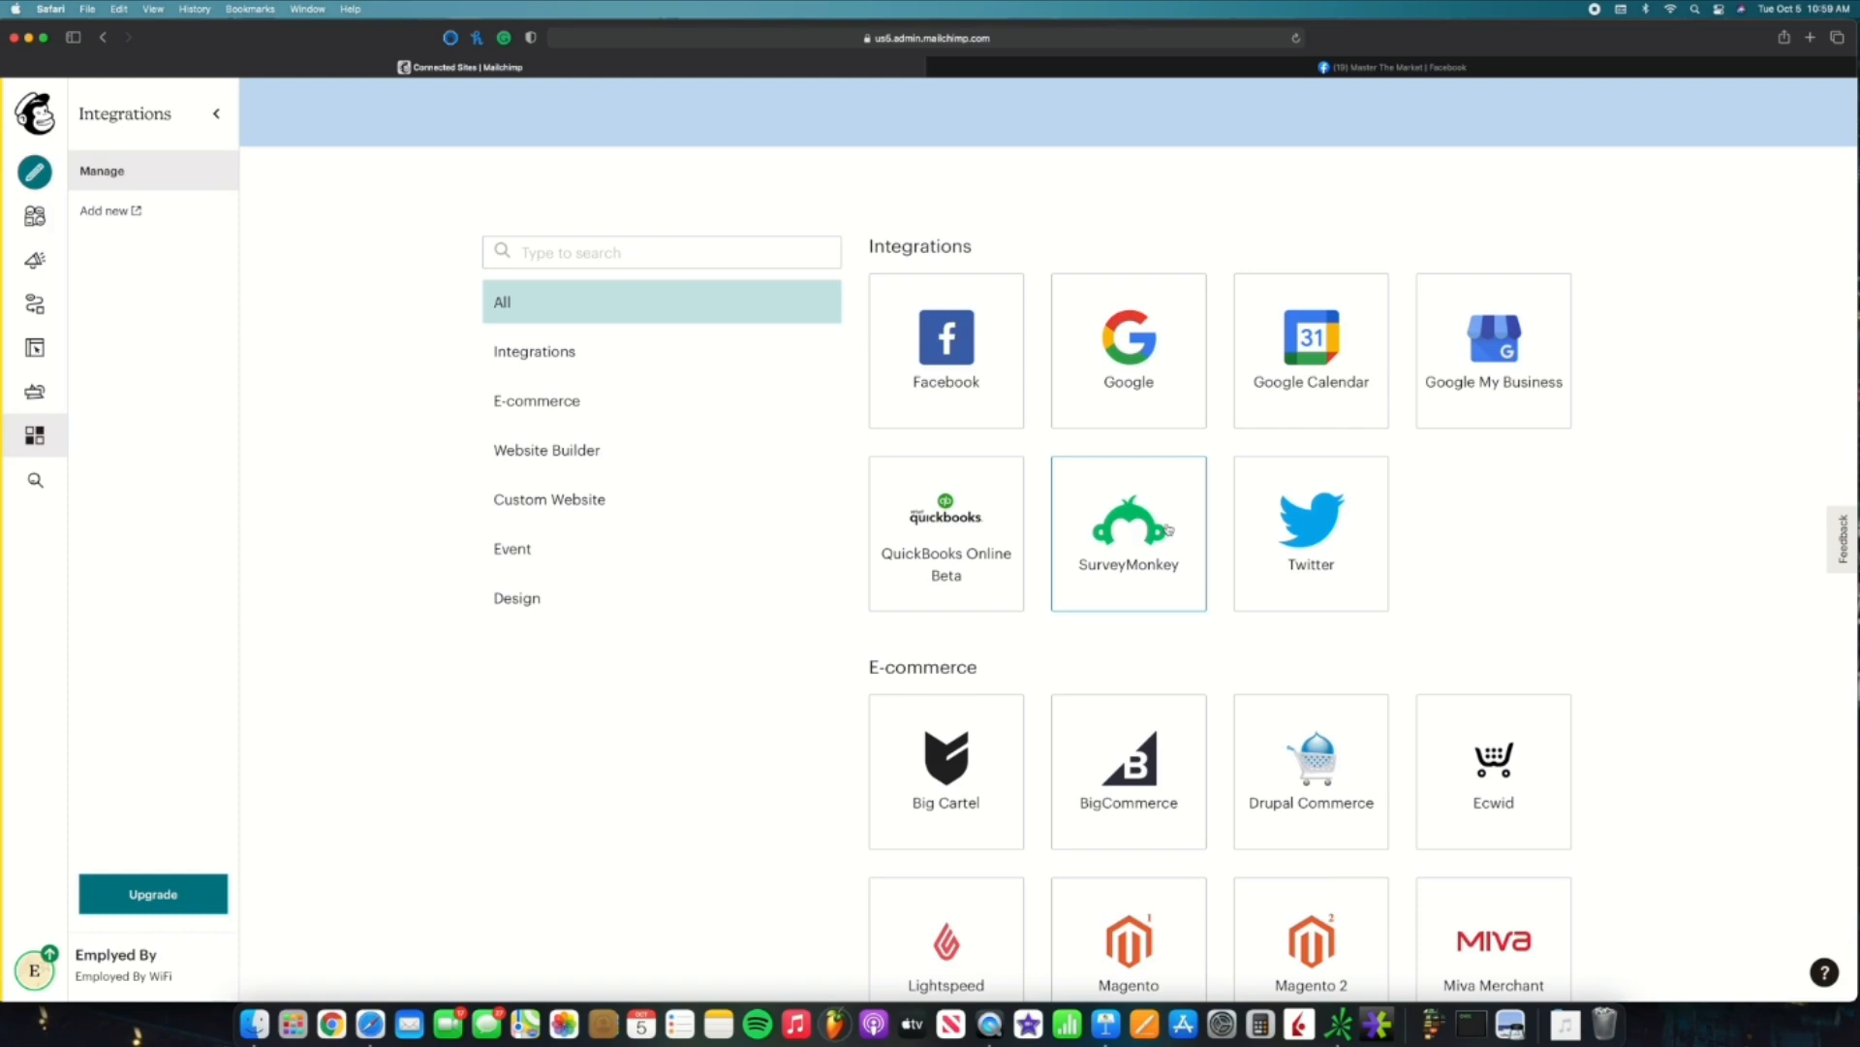
Step: Open the Facebook integration in Mailchimp's Integrations list and connect the Facebook account
scroll(1162, 531, down, 5)
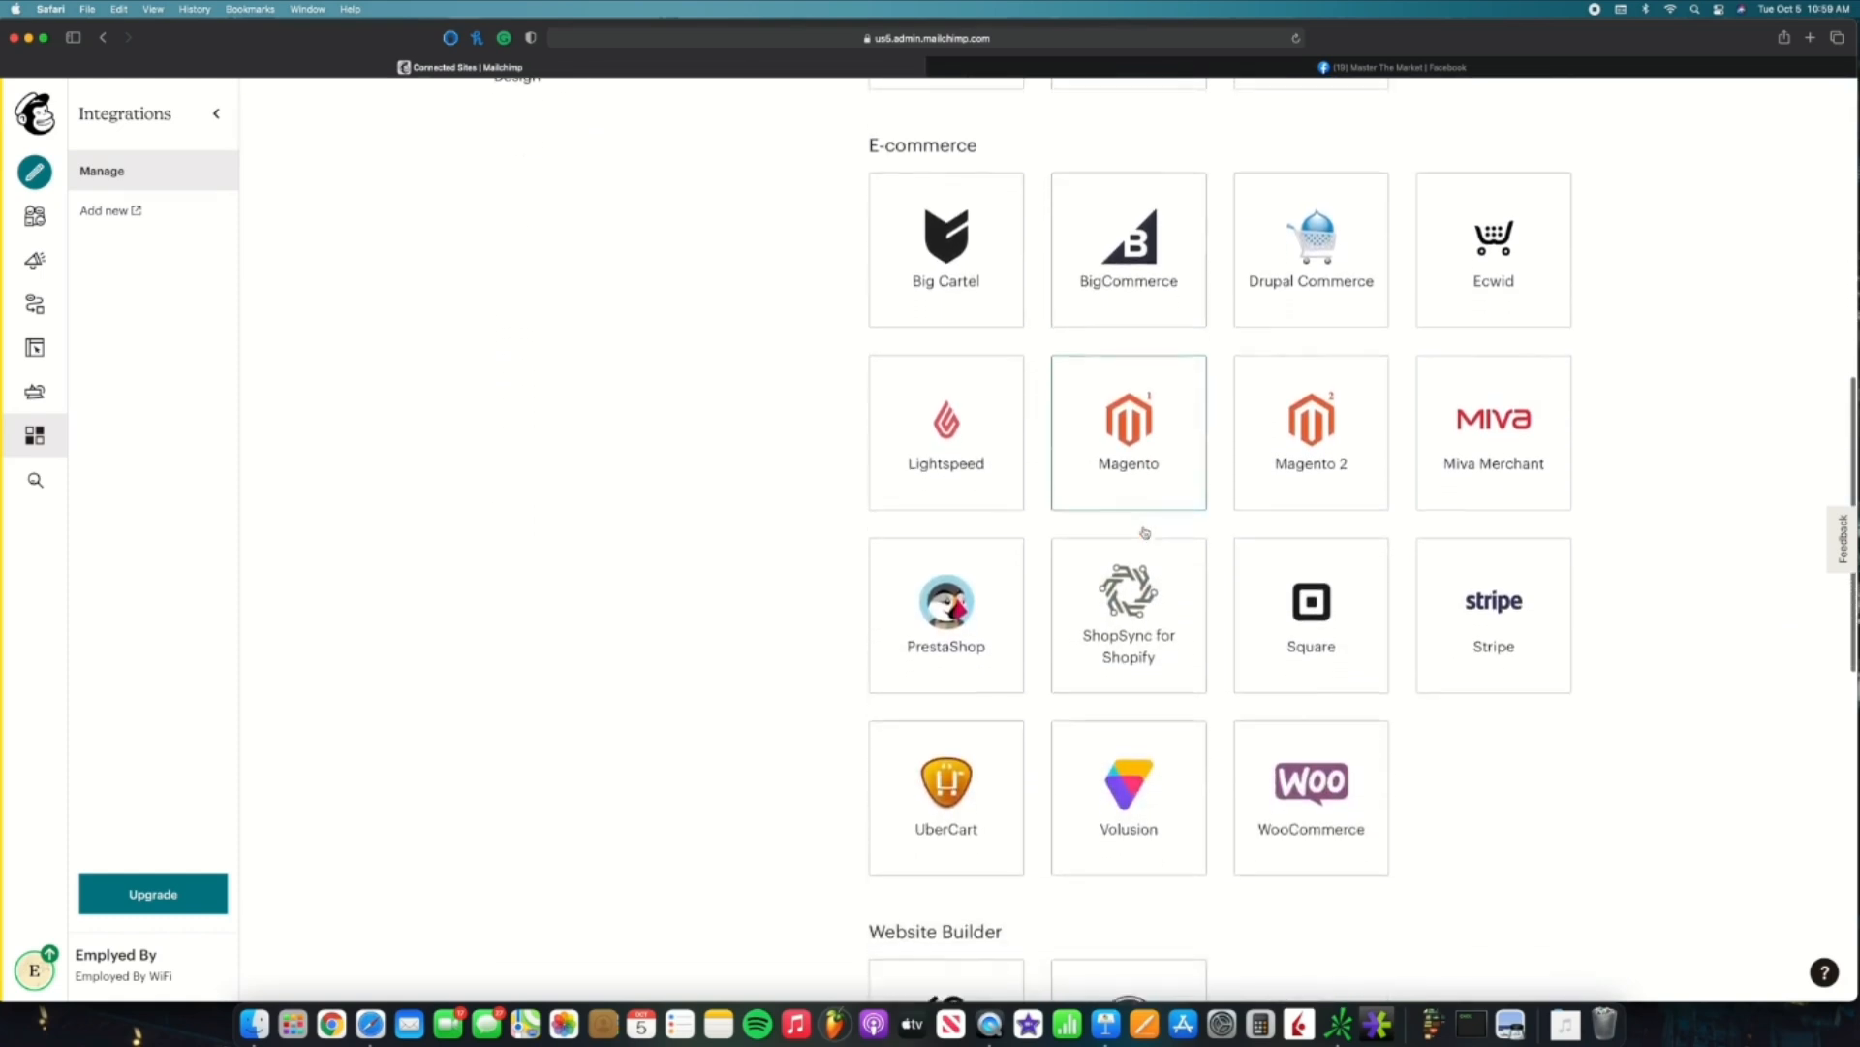
scroll(1145, 532, down, 6)
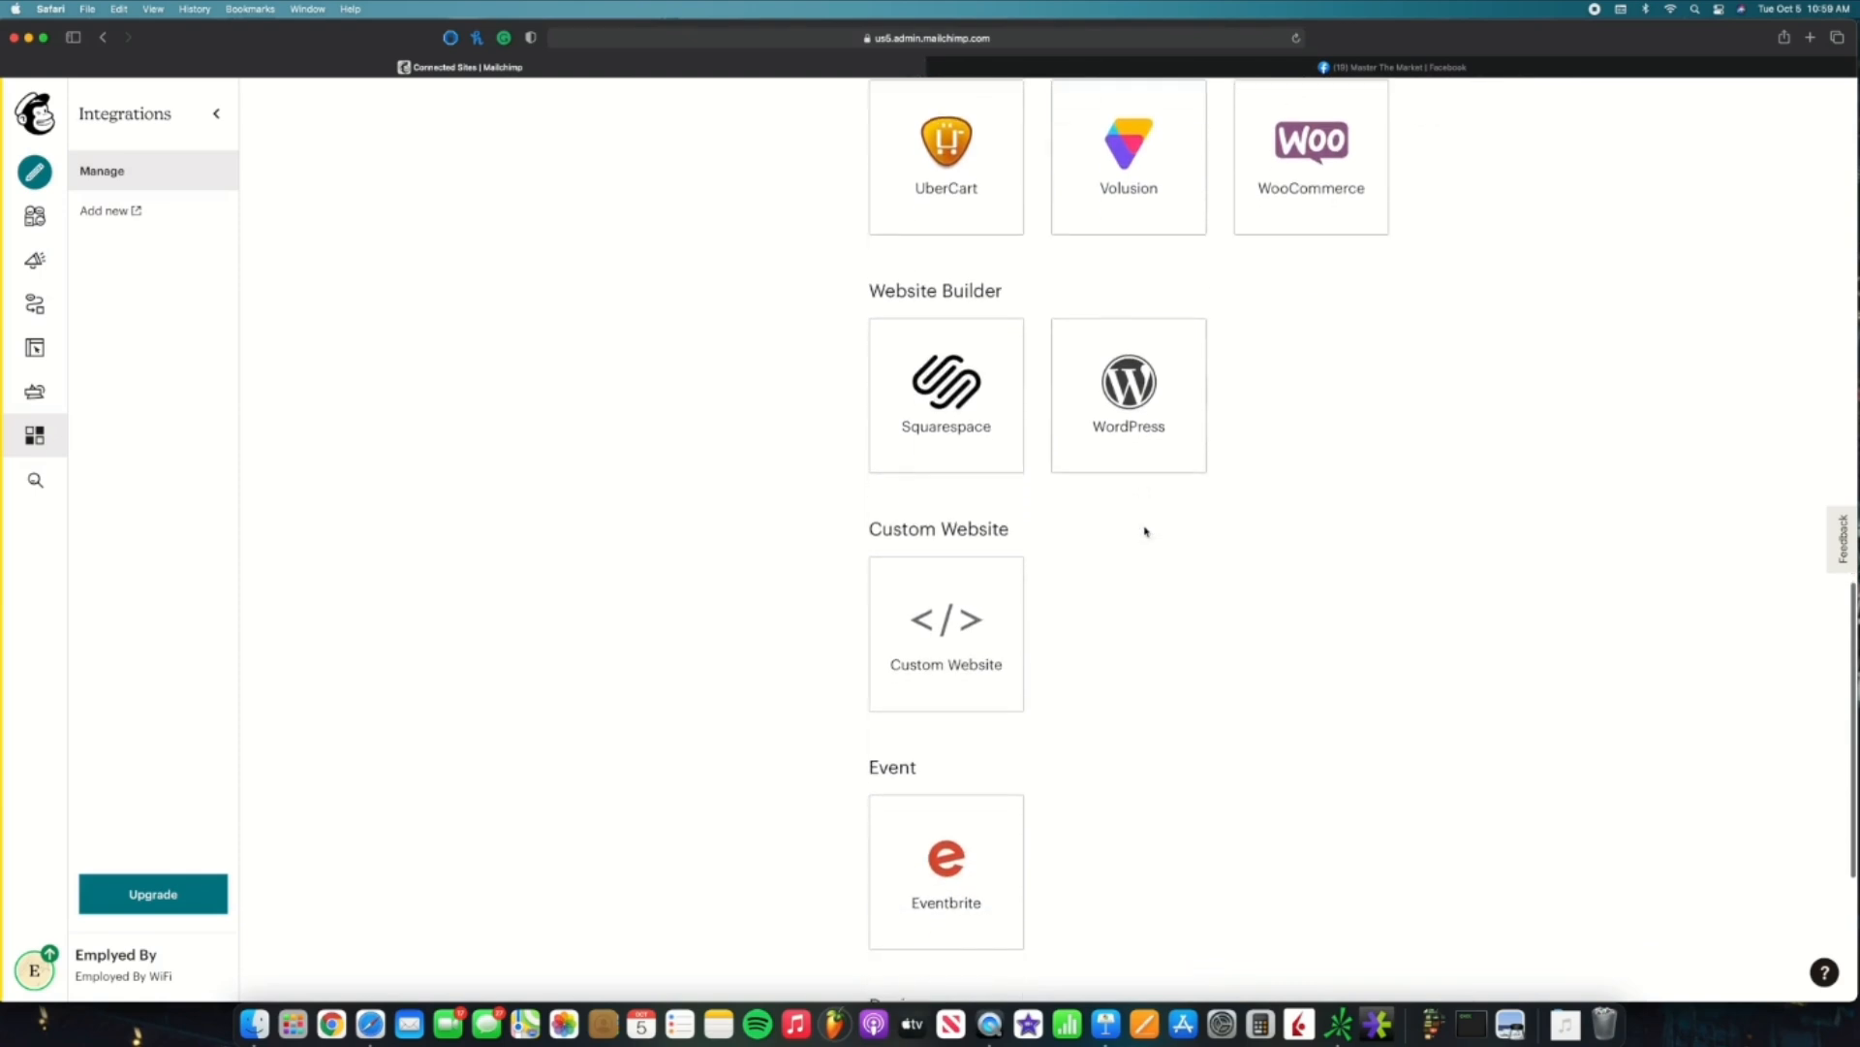
scroll(1145, 532, up, 9)
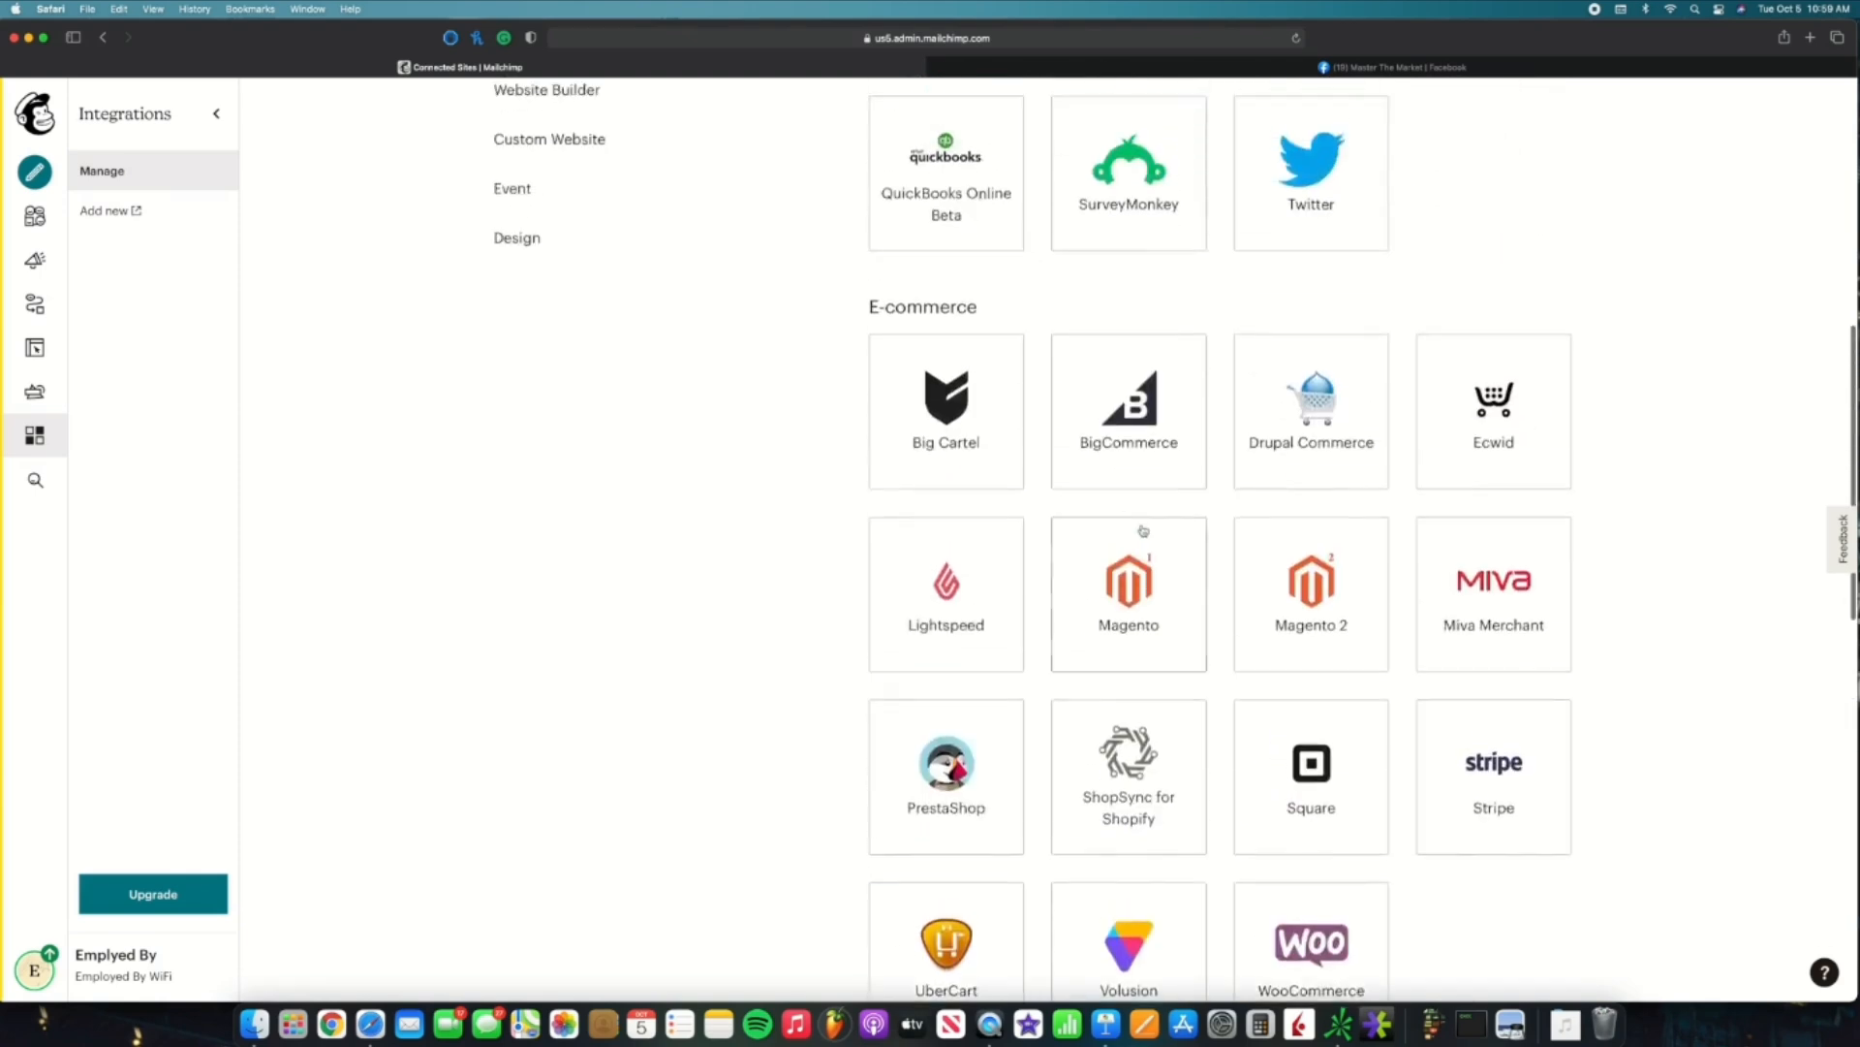
scroll(1138, 513, up, 3)
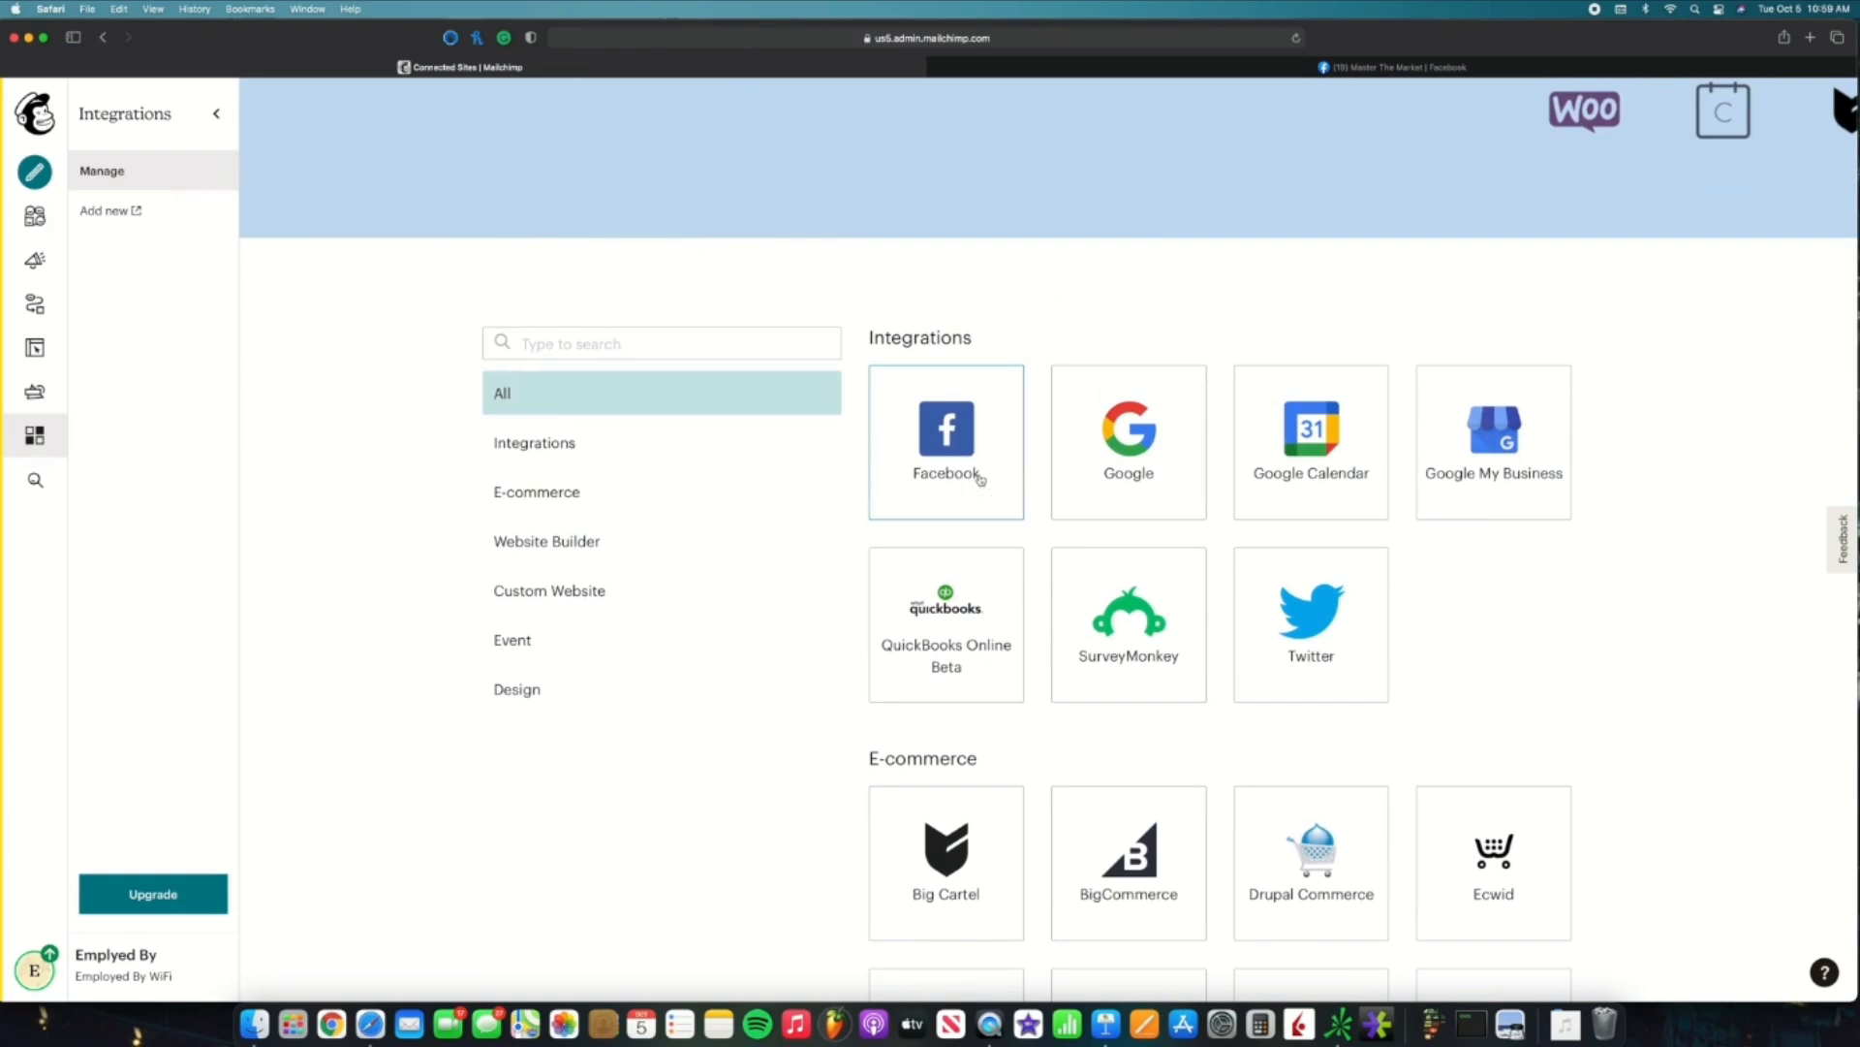
click(981, 478)
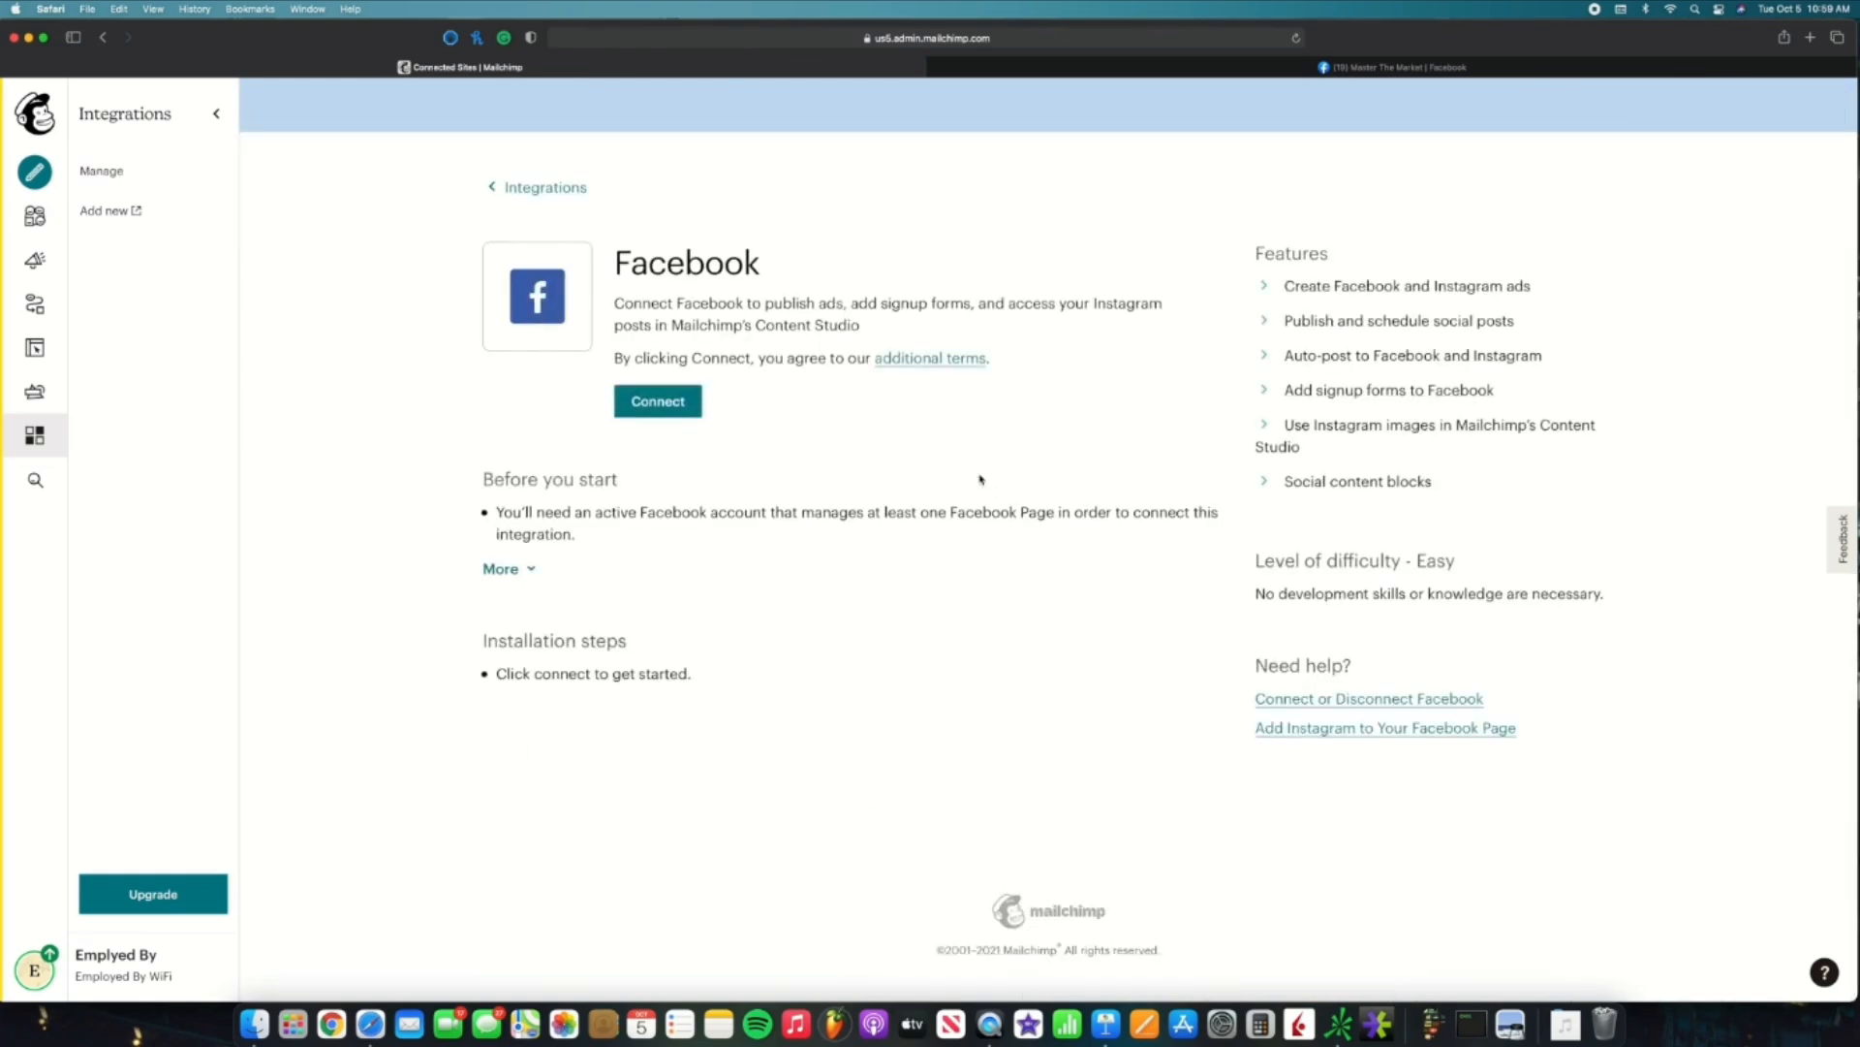
click(651, 408)
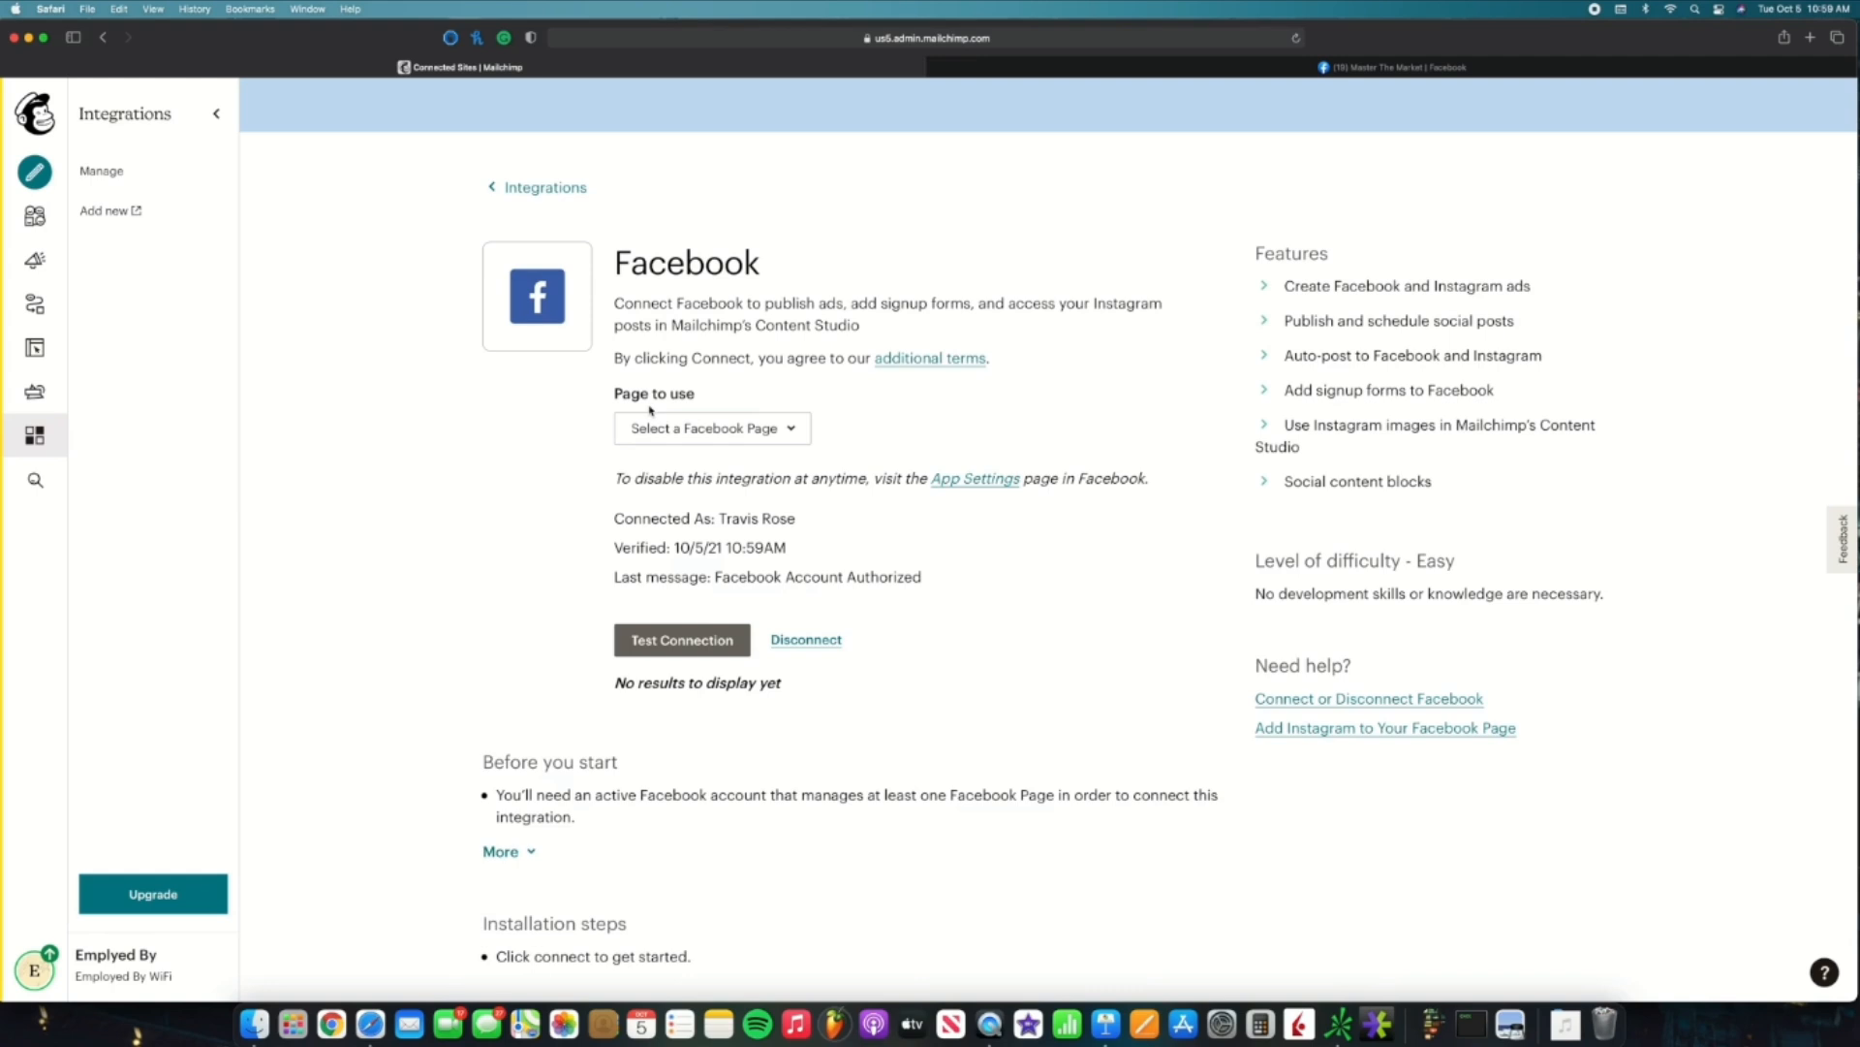
Step: Use the Master The Market page and Employed By WiFi audience, with the signup form tab on
click(785, 427)
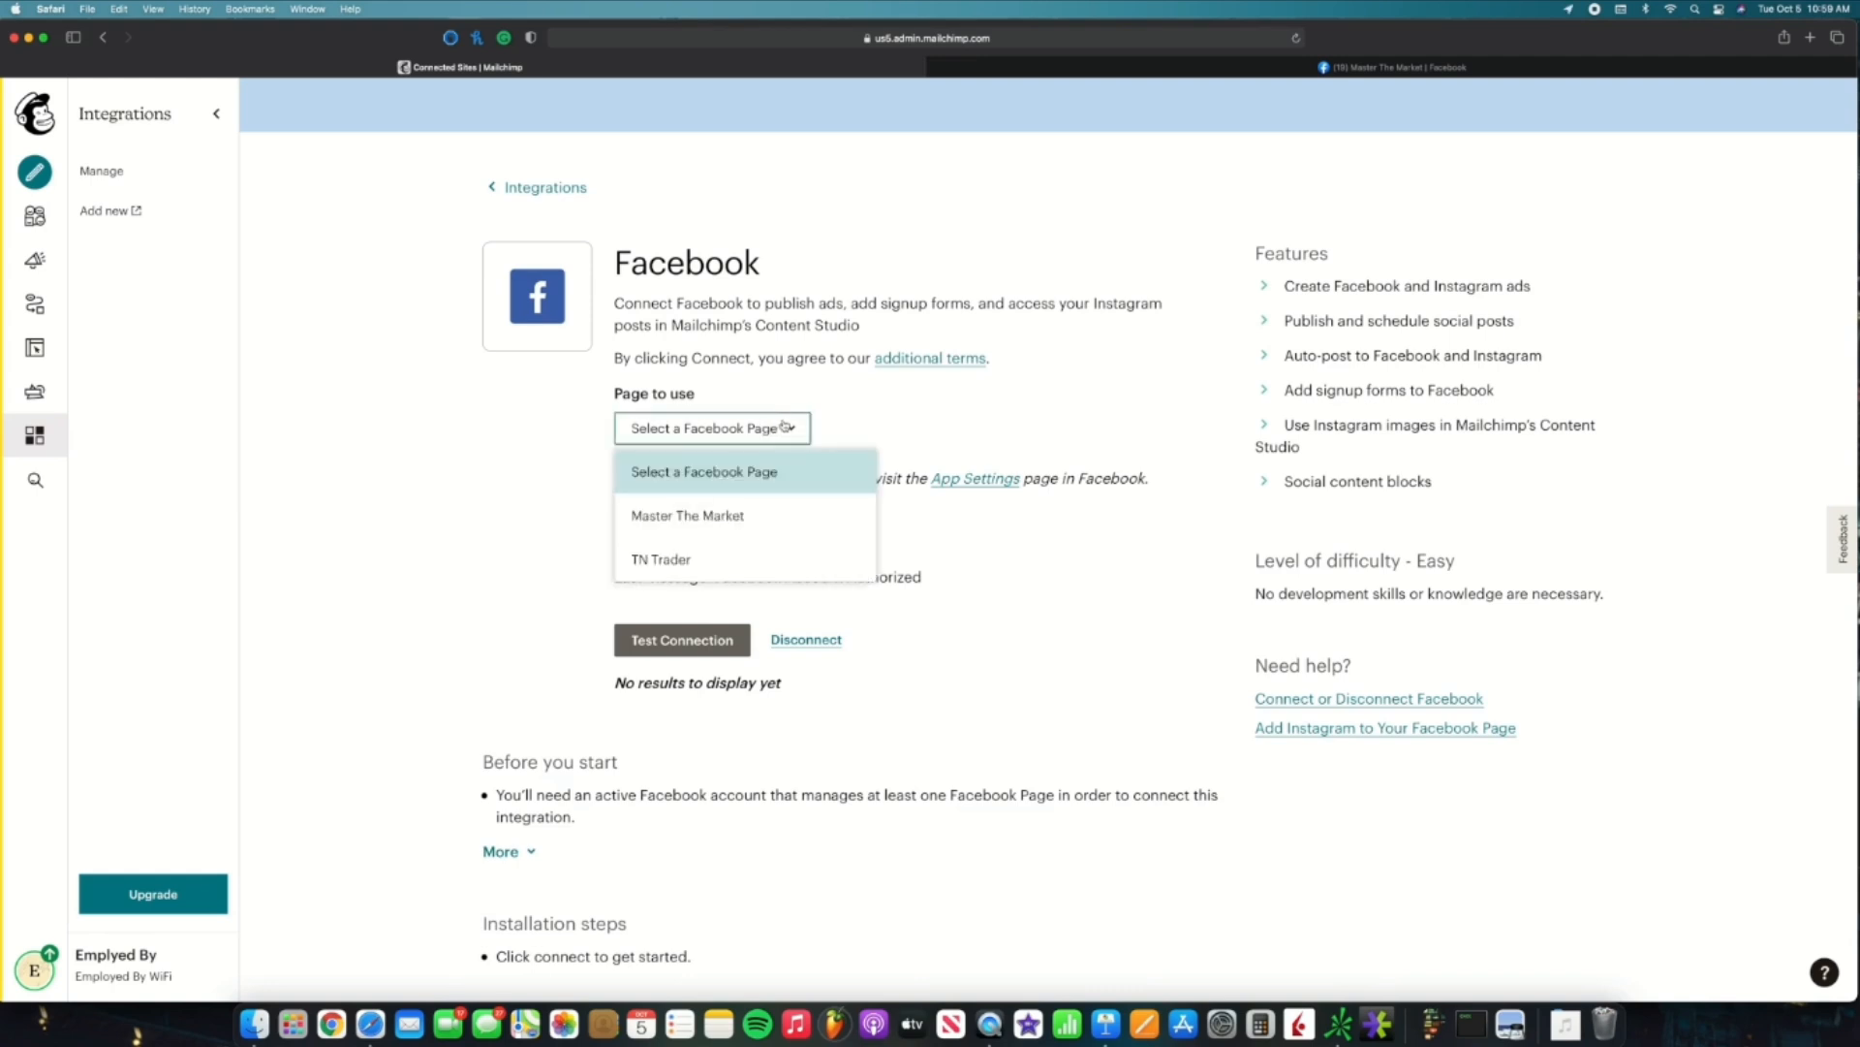
click(796, 513)
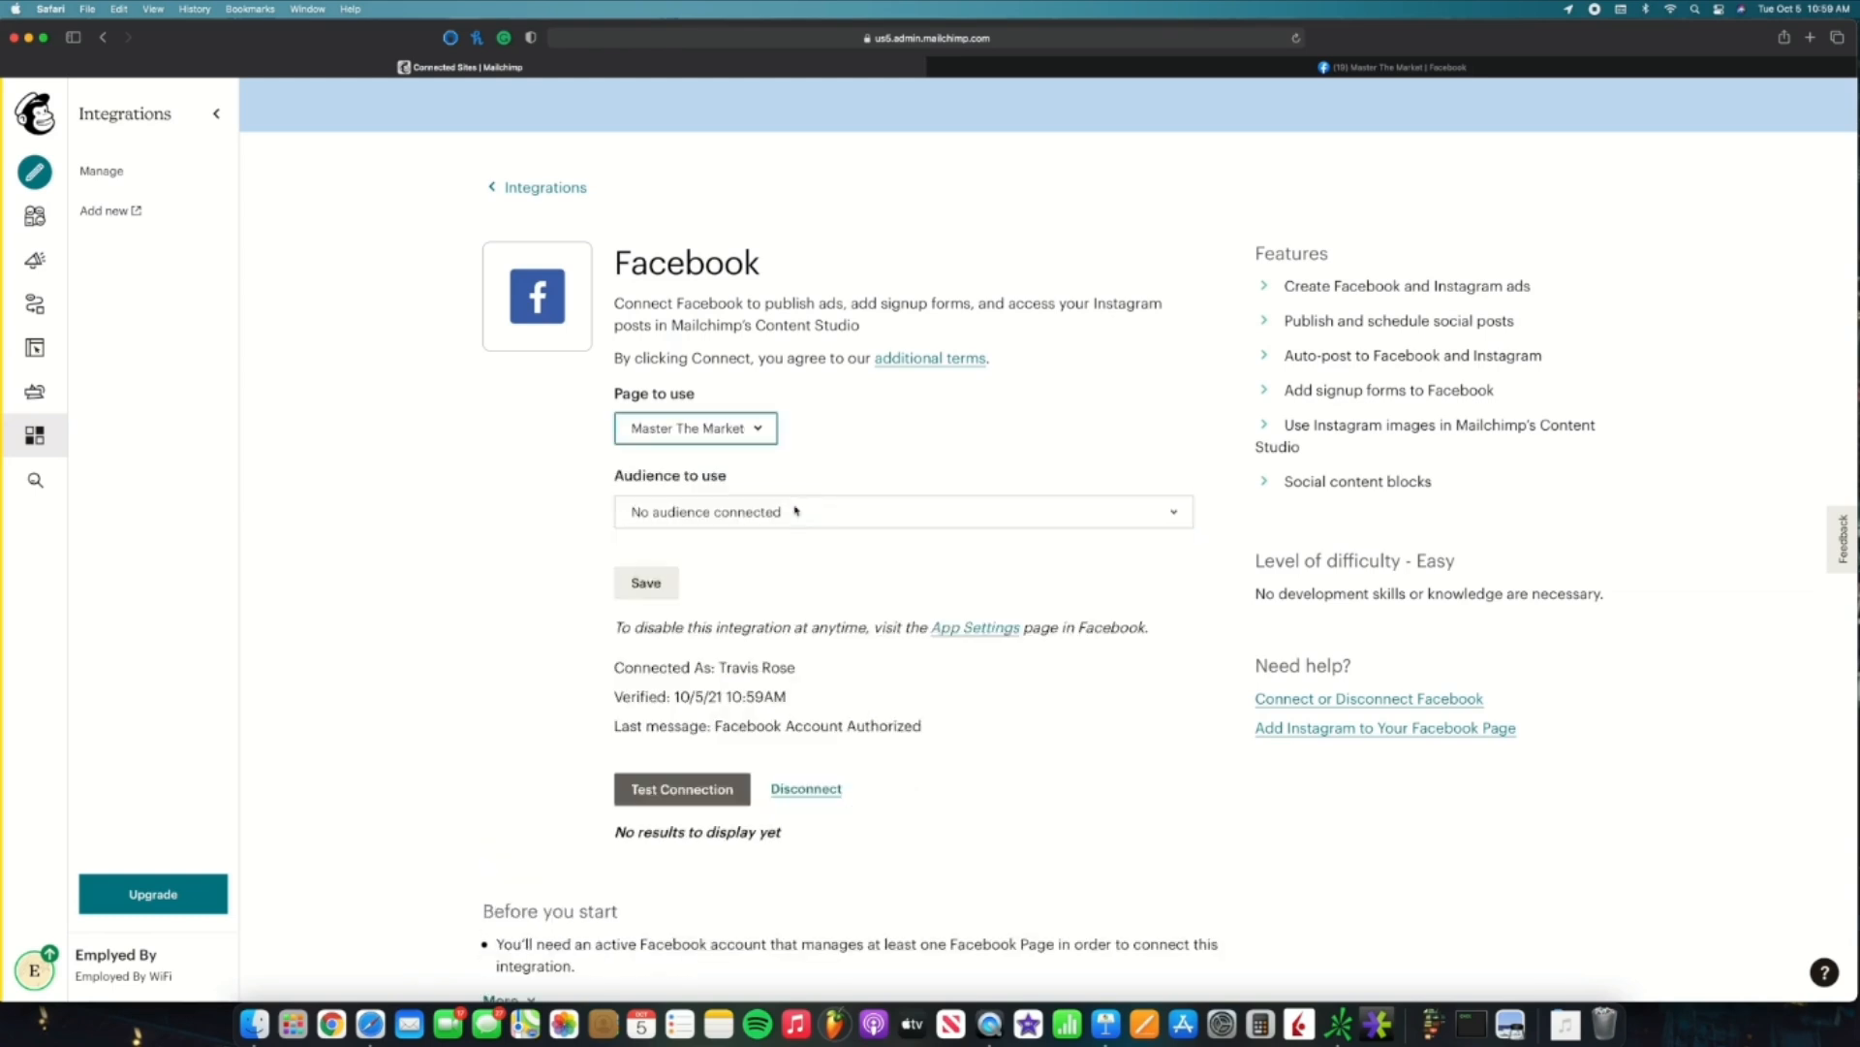
click(787, 507)
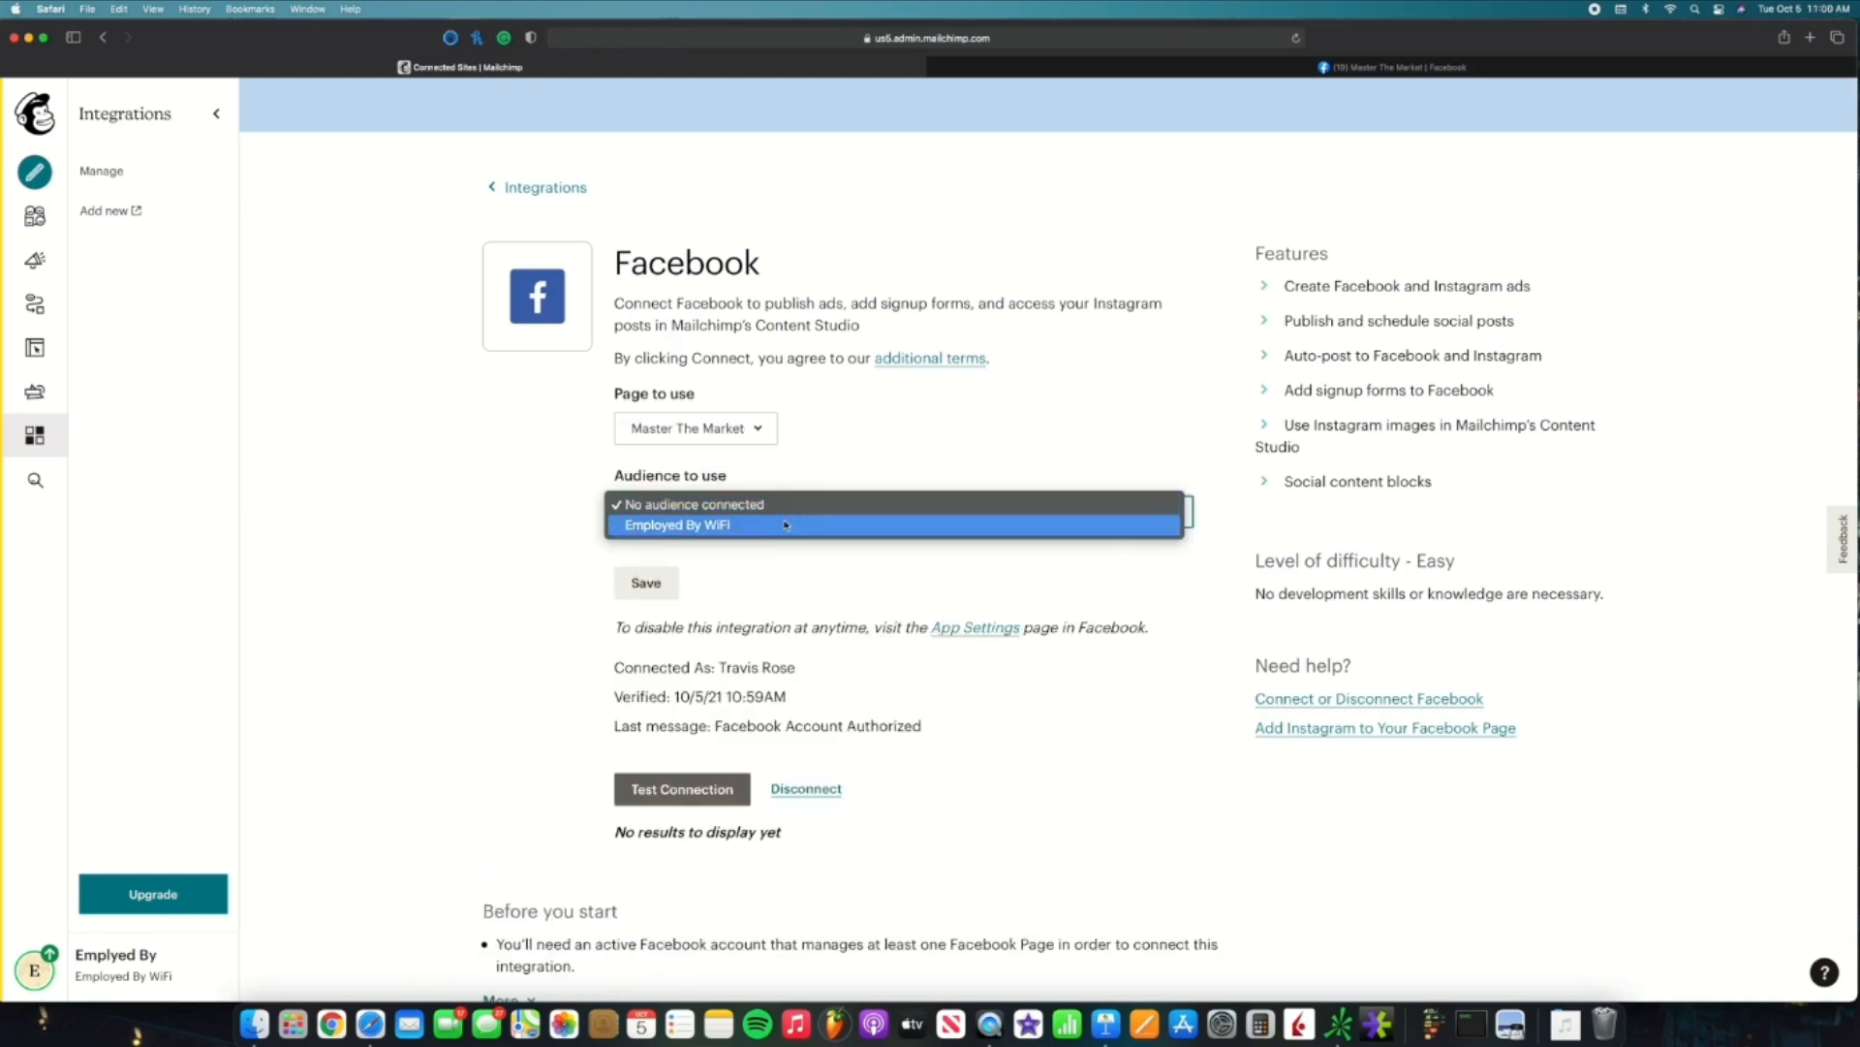
click(786, 524)
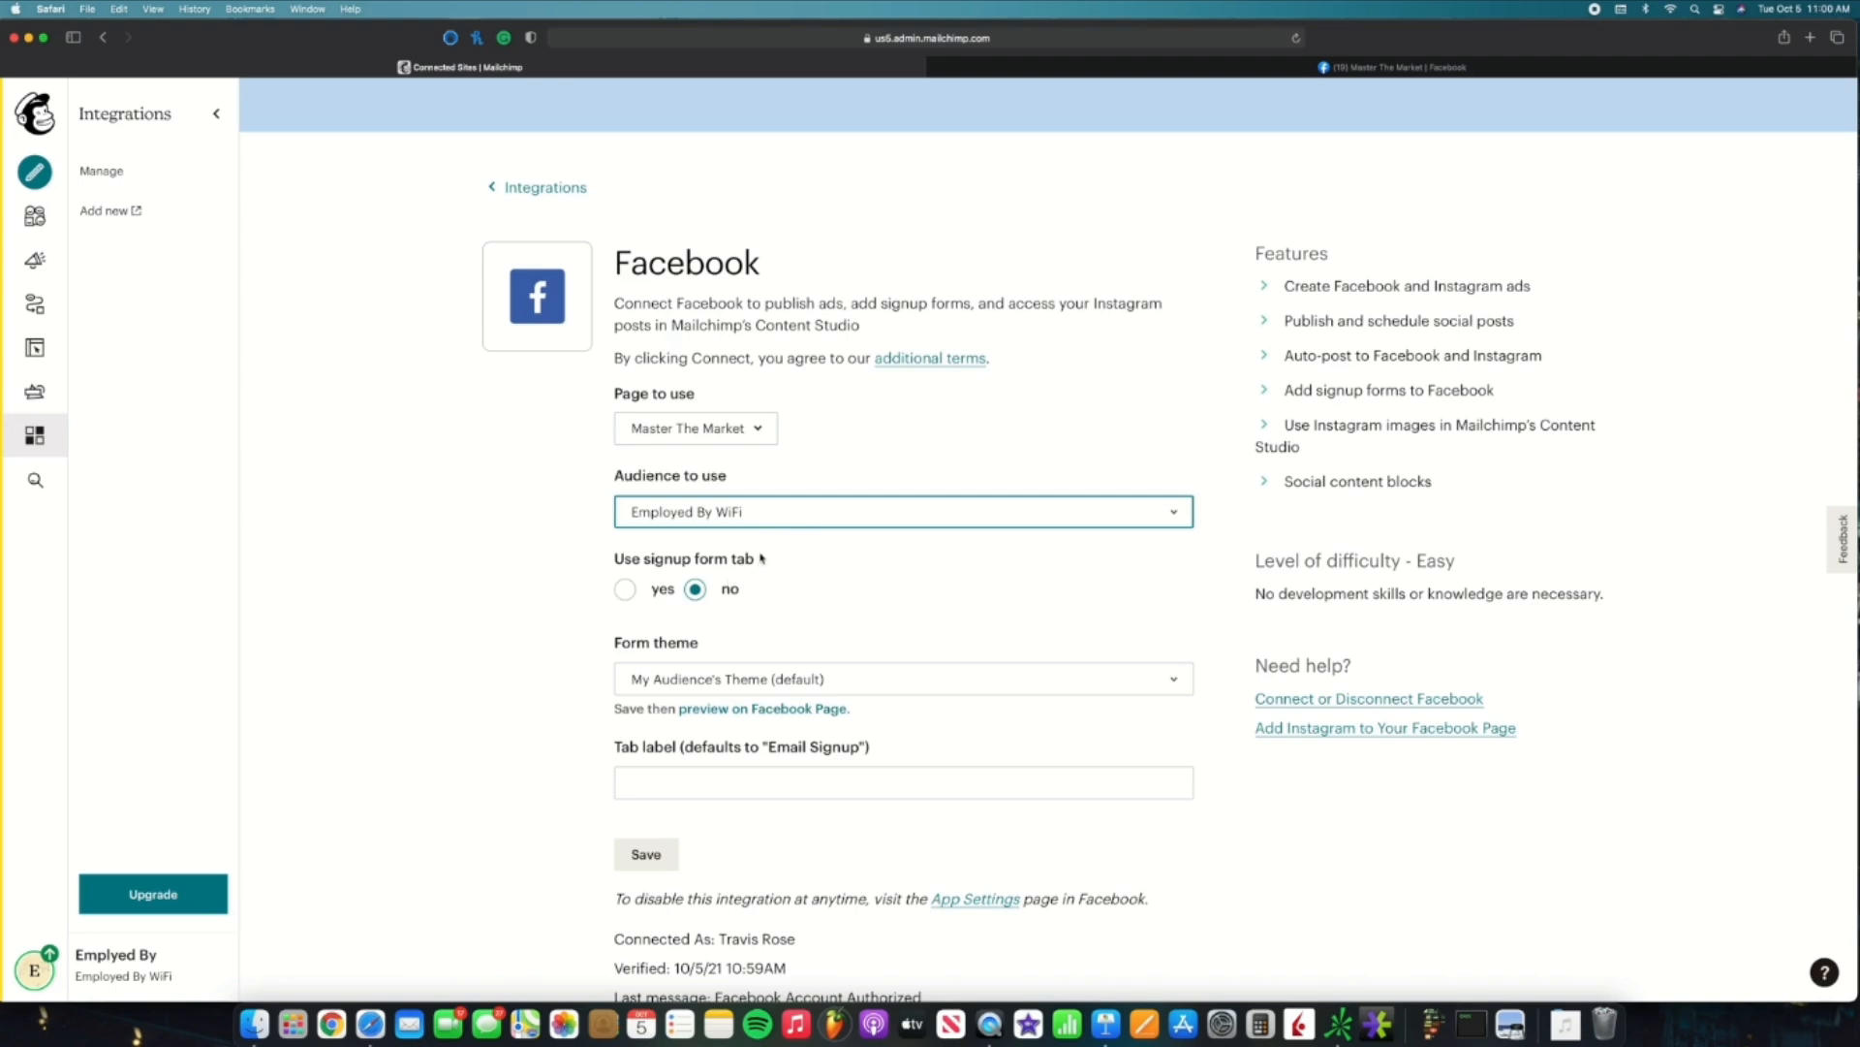
click(627, 590)
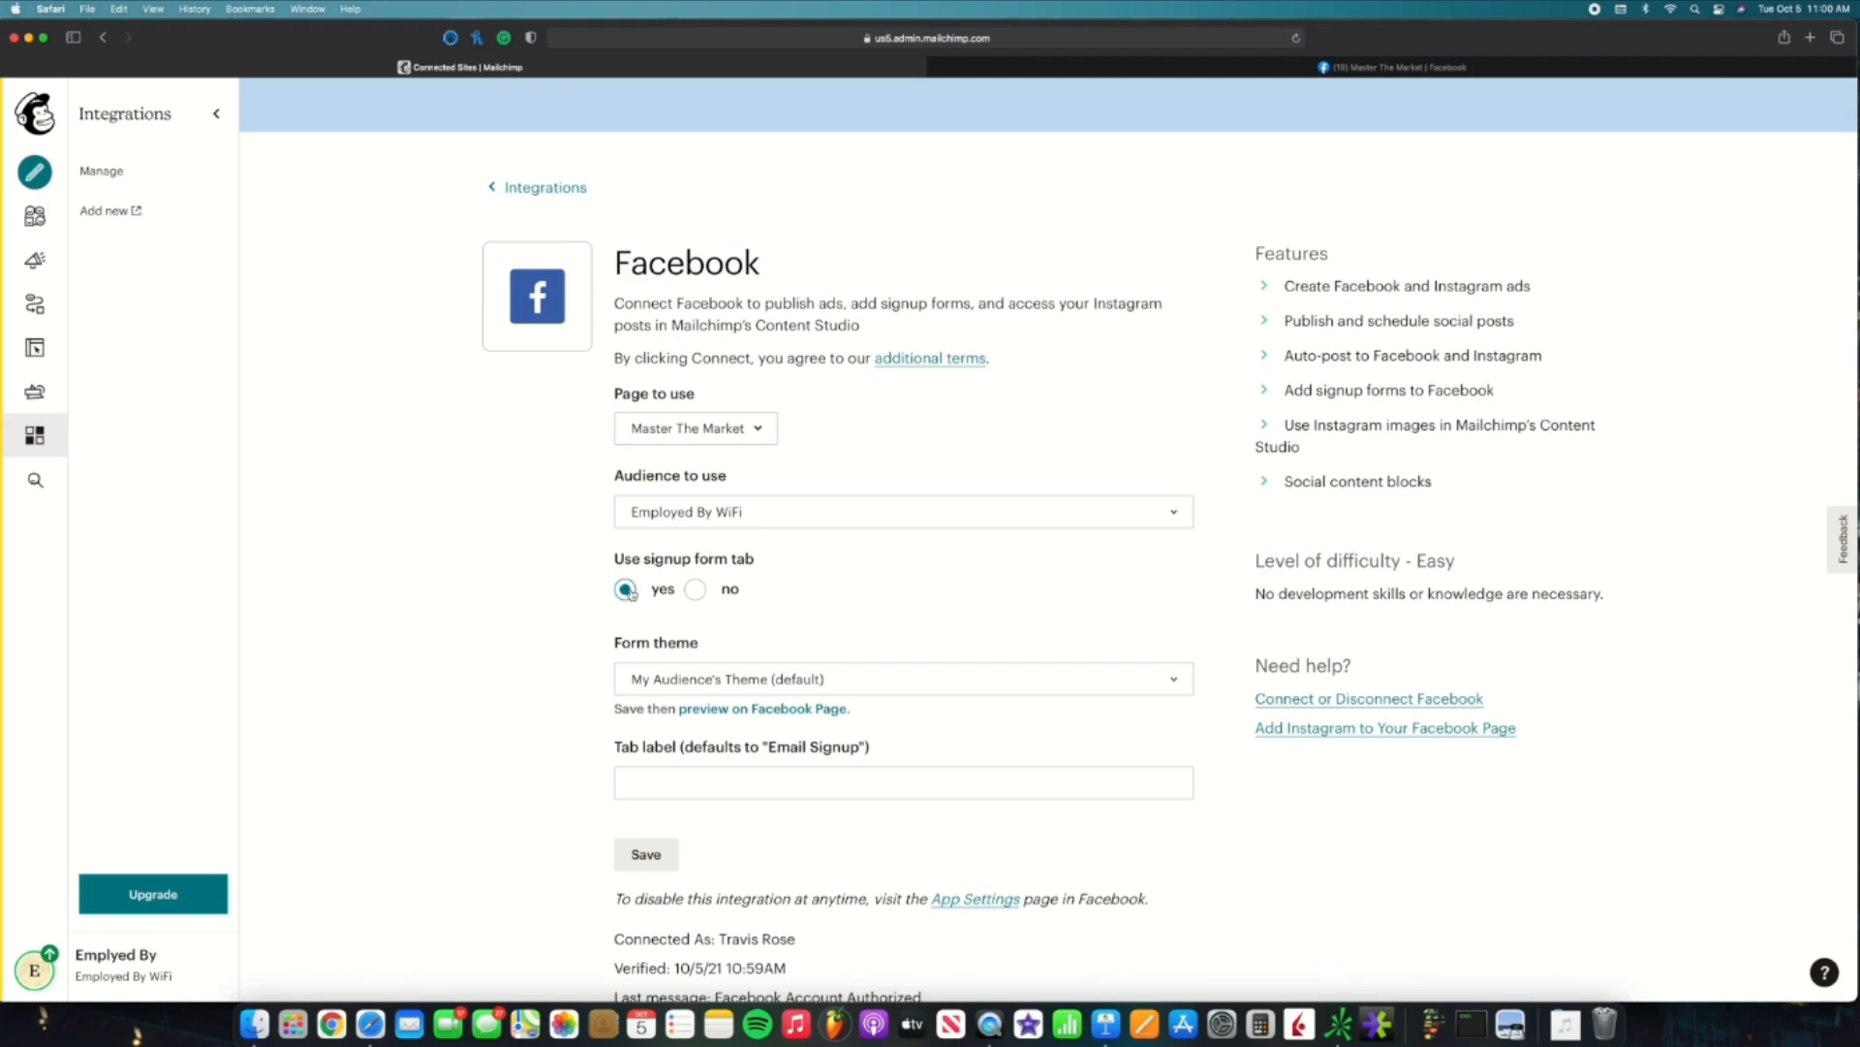
click(820, 681)
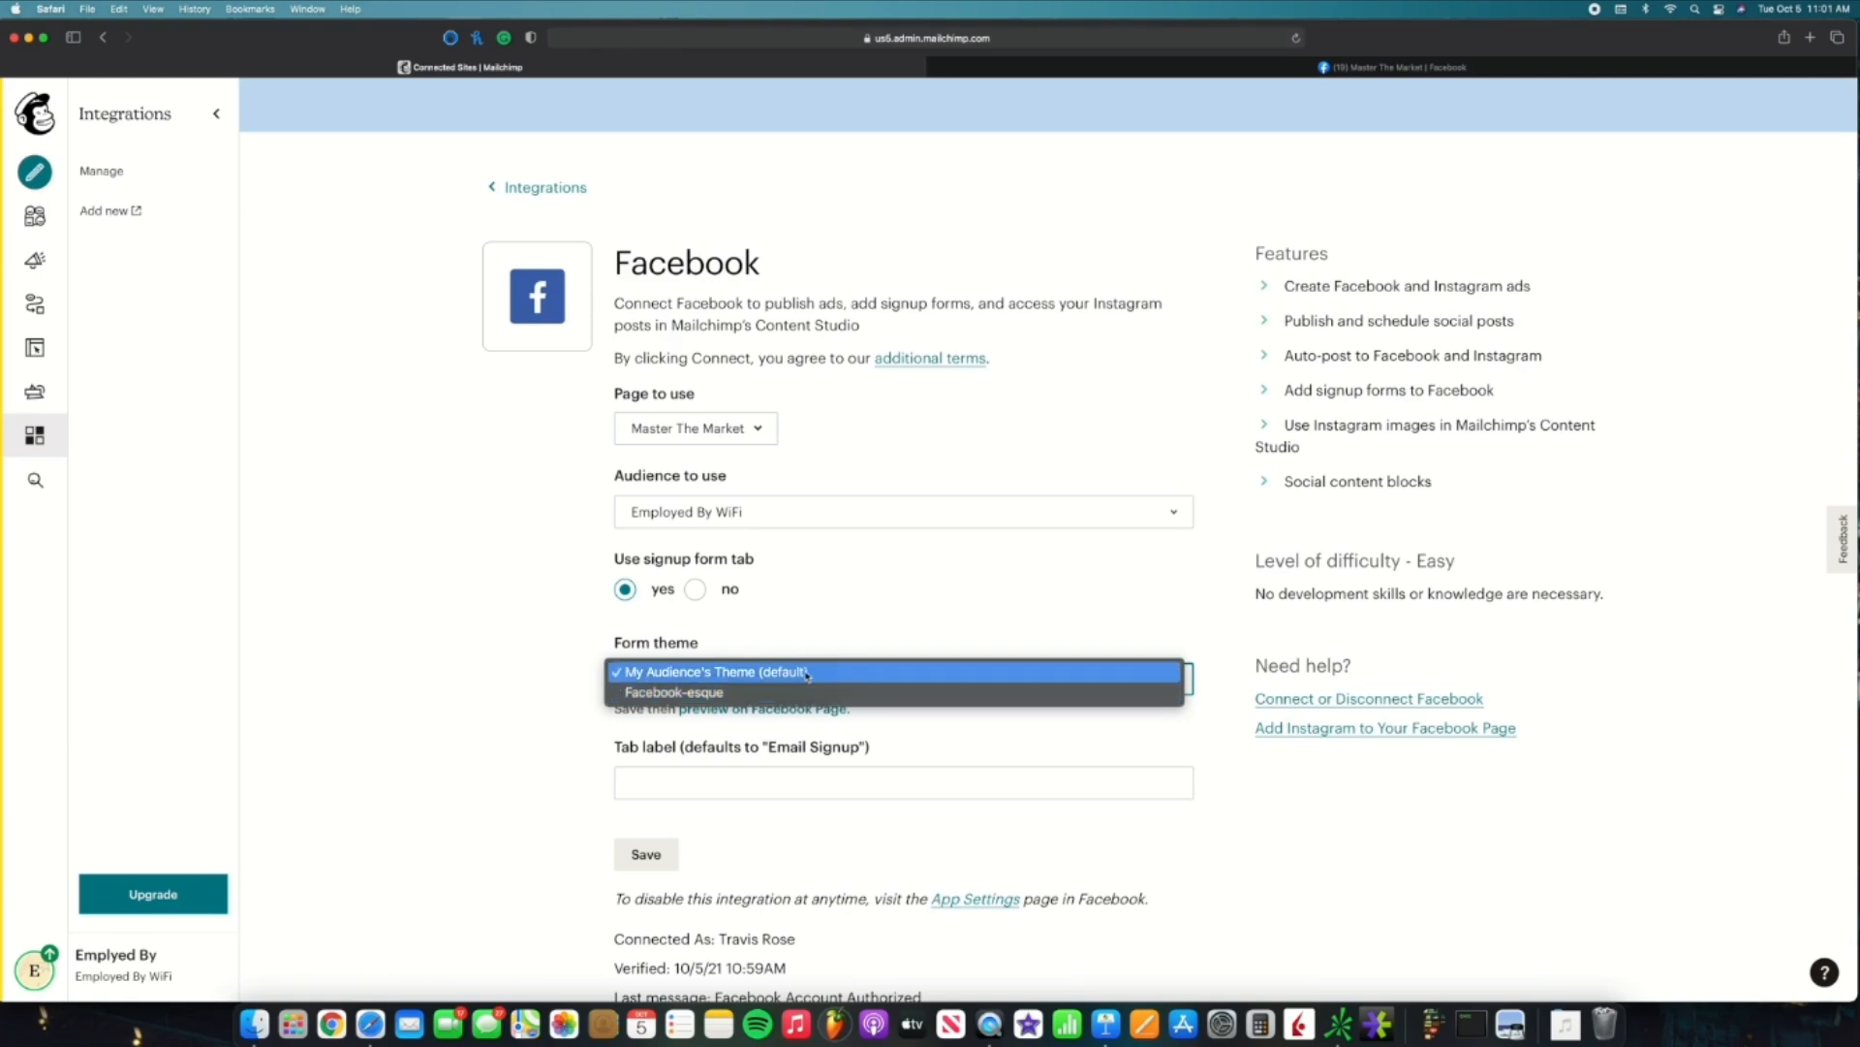
Step: Keep My Audience's Theme (default), set the tab label to 'Save 10%', and save the settings
click(807, 673)
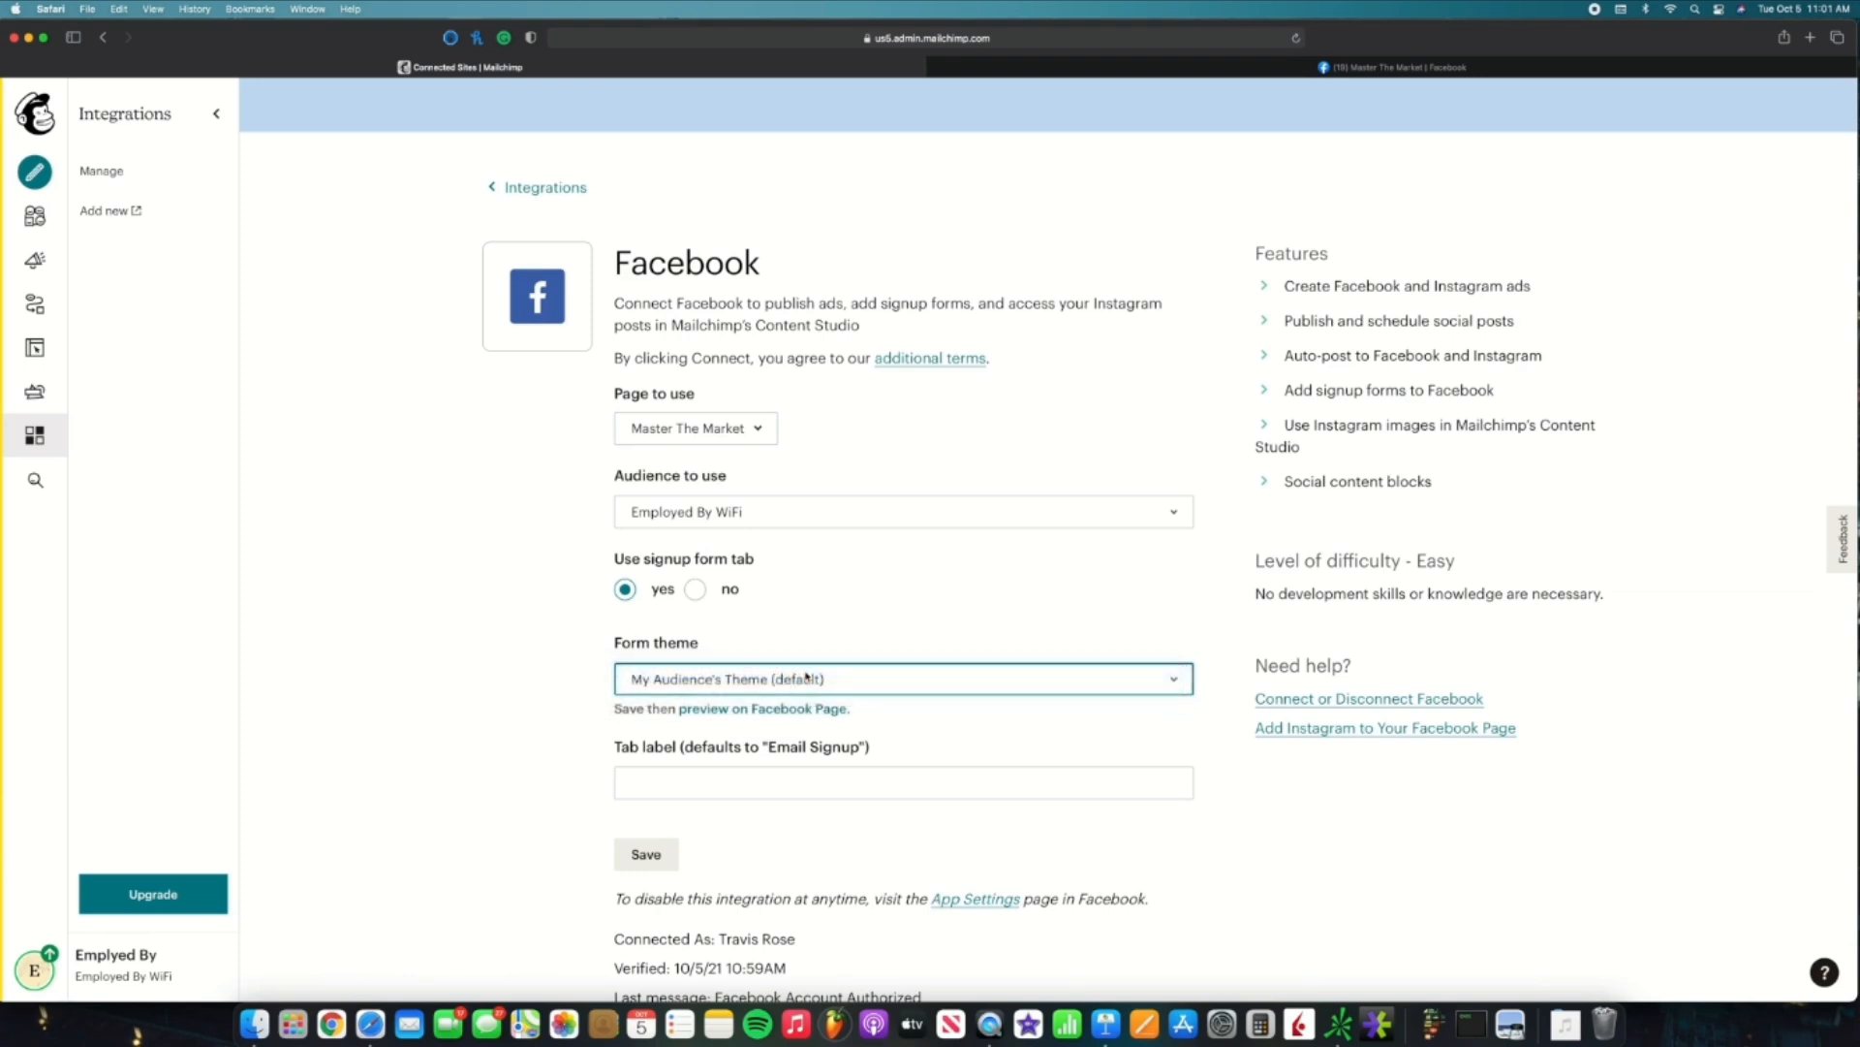
scroll(807, 676, down, 3)
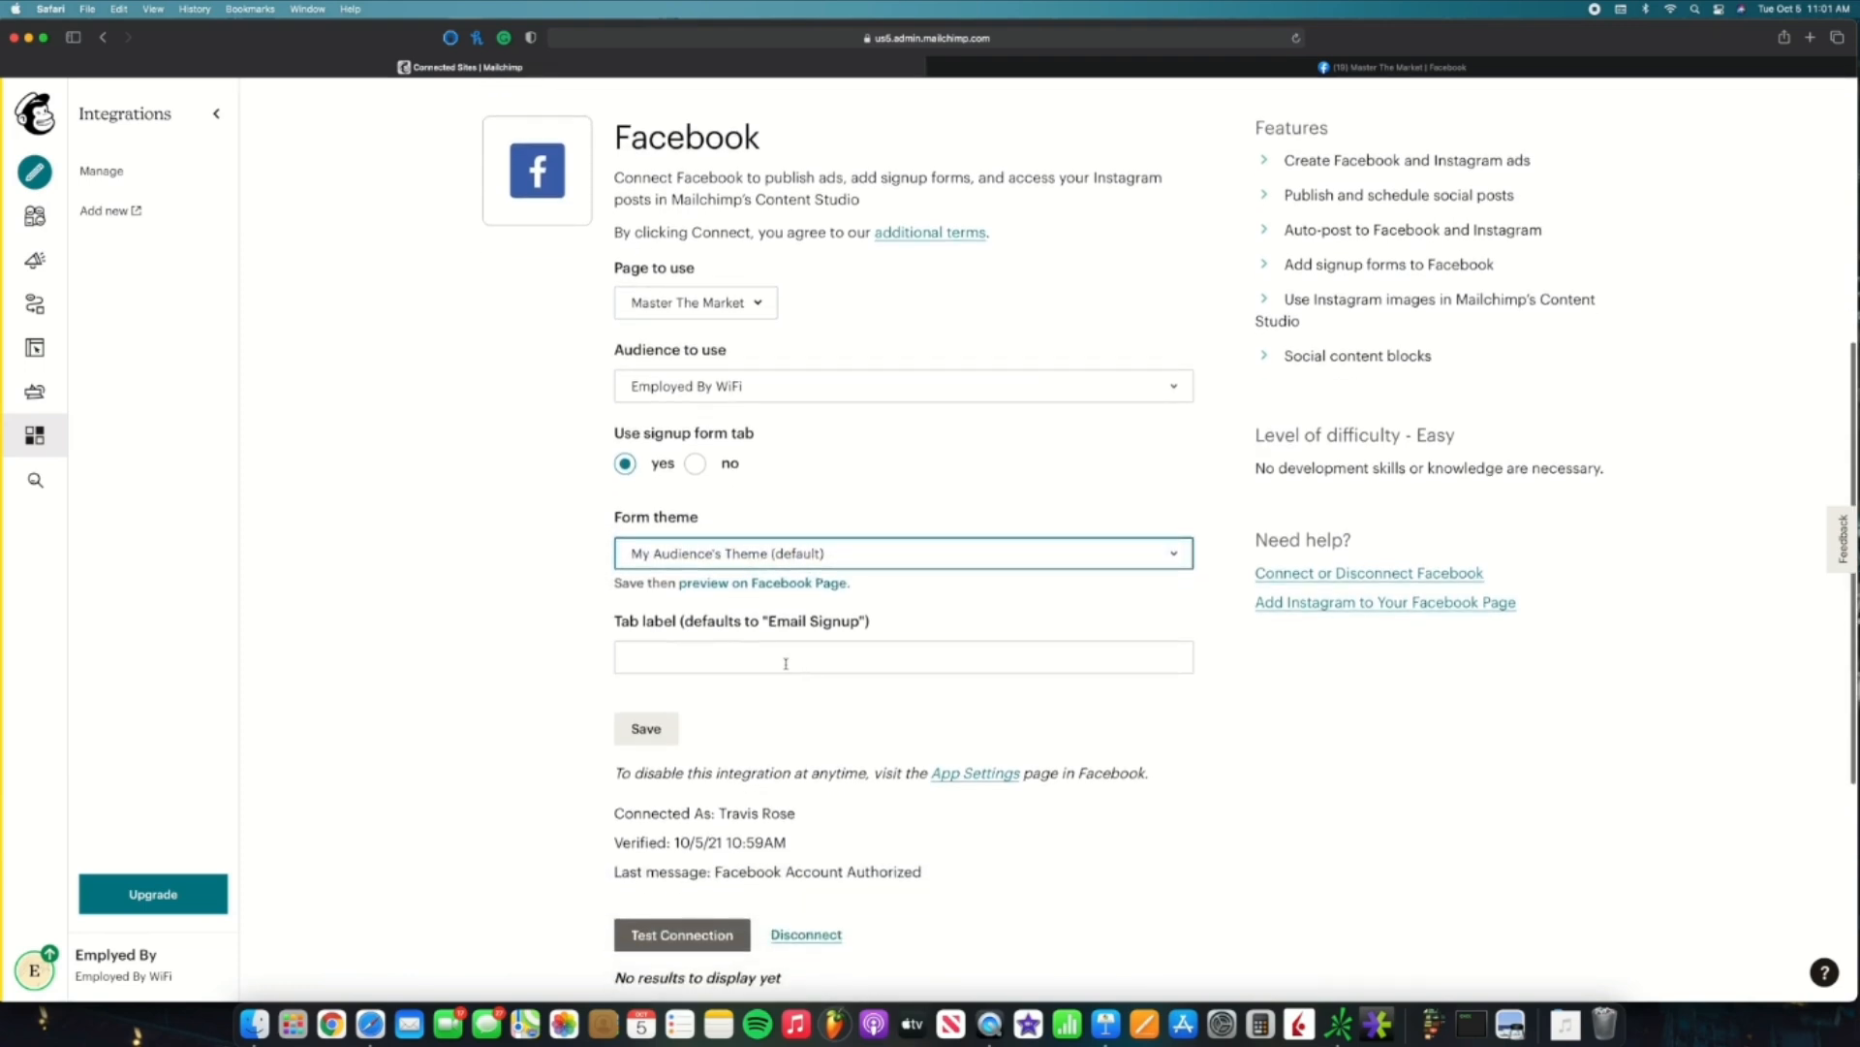
click(785, 660)
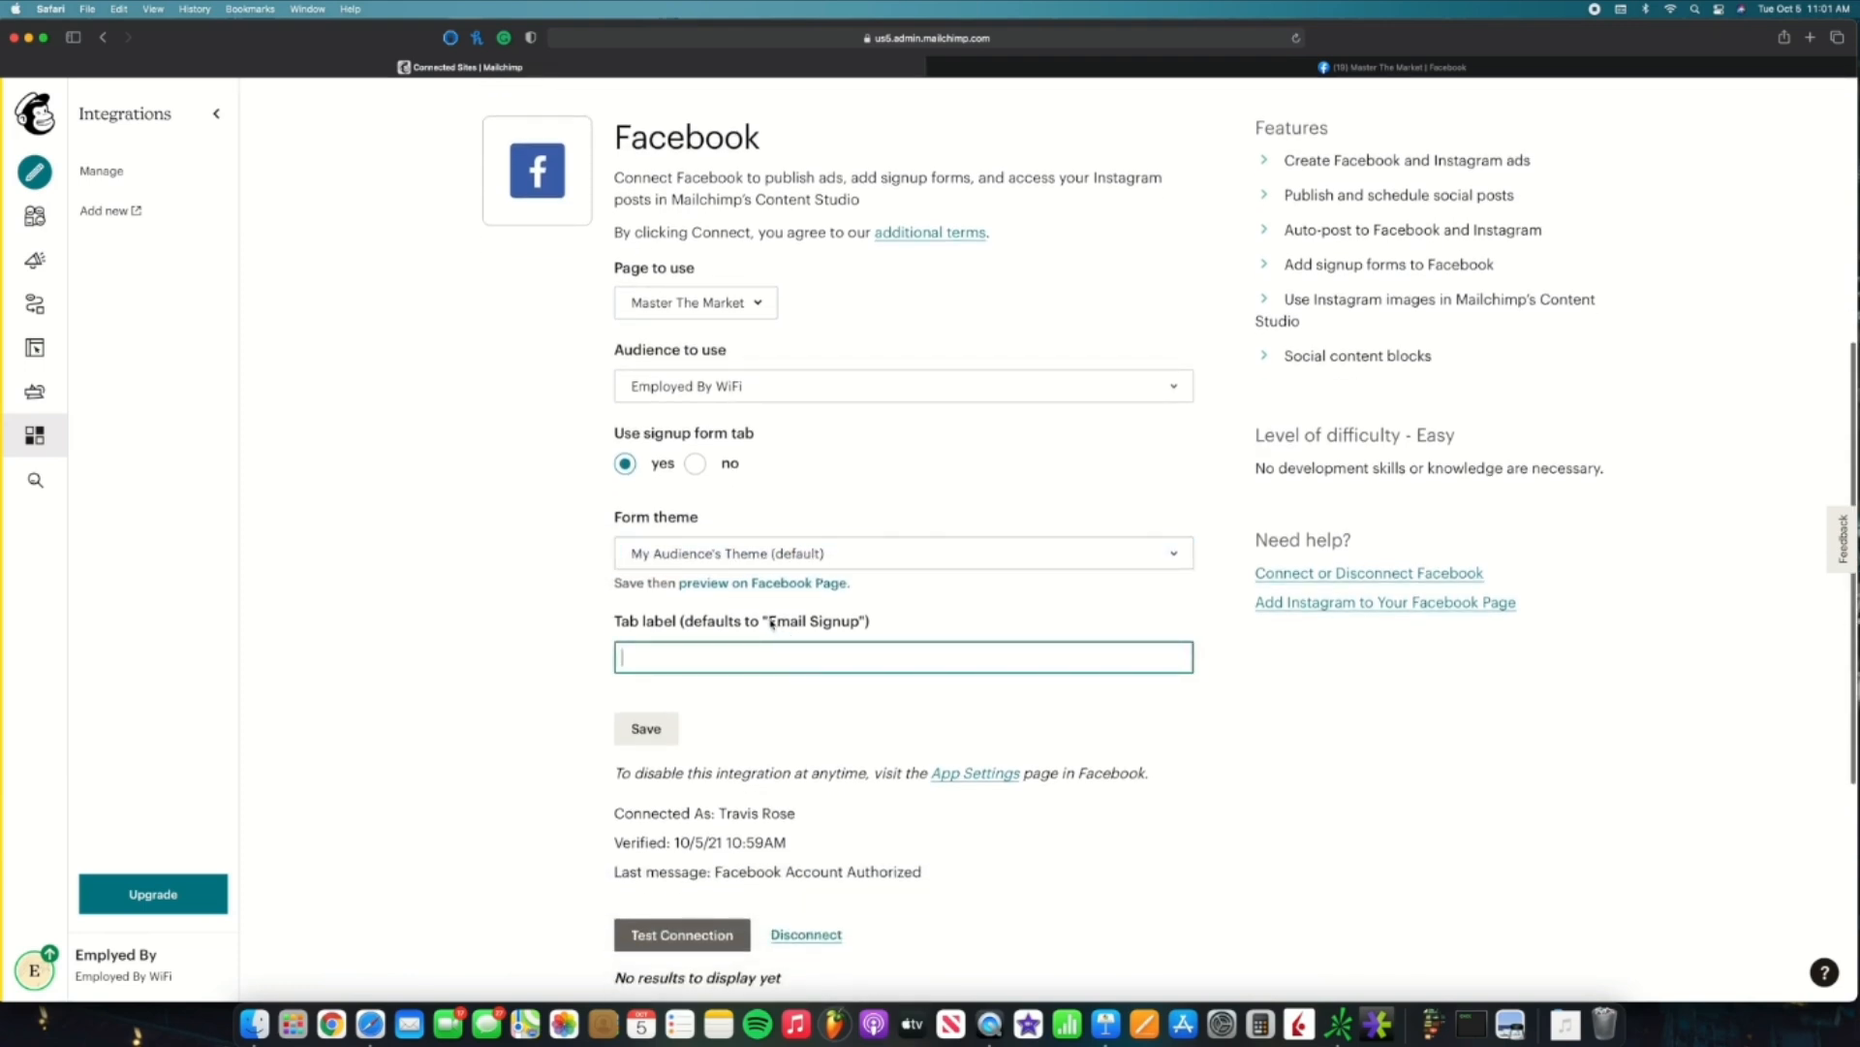
click(768, 621)
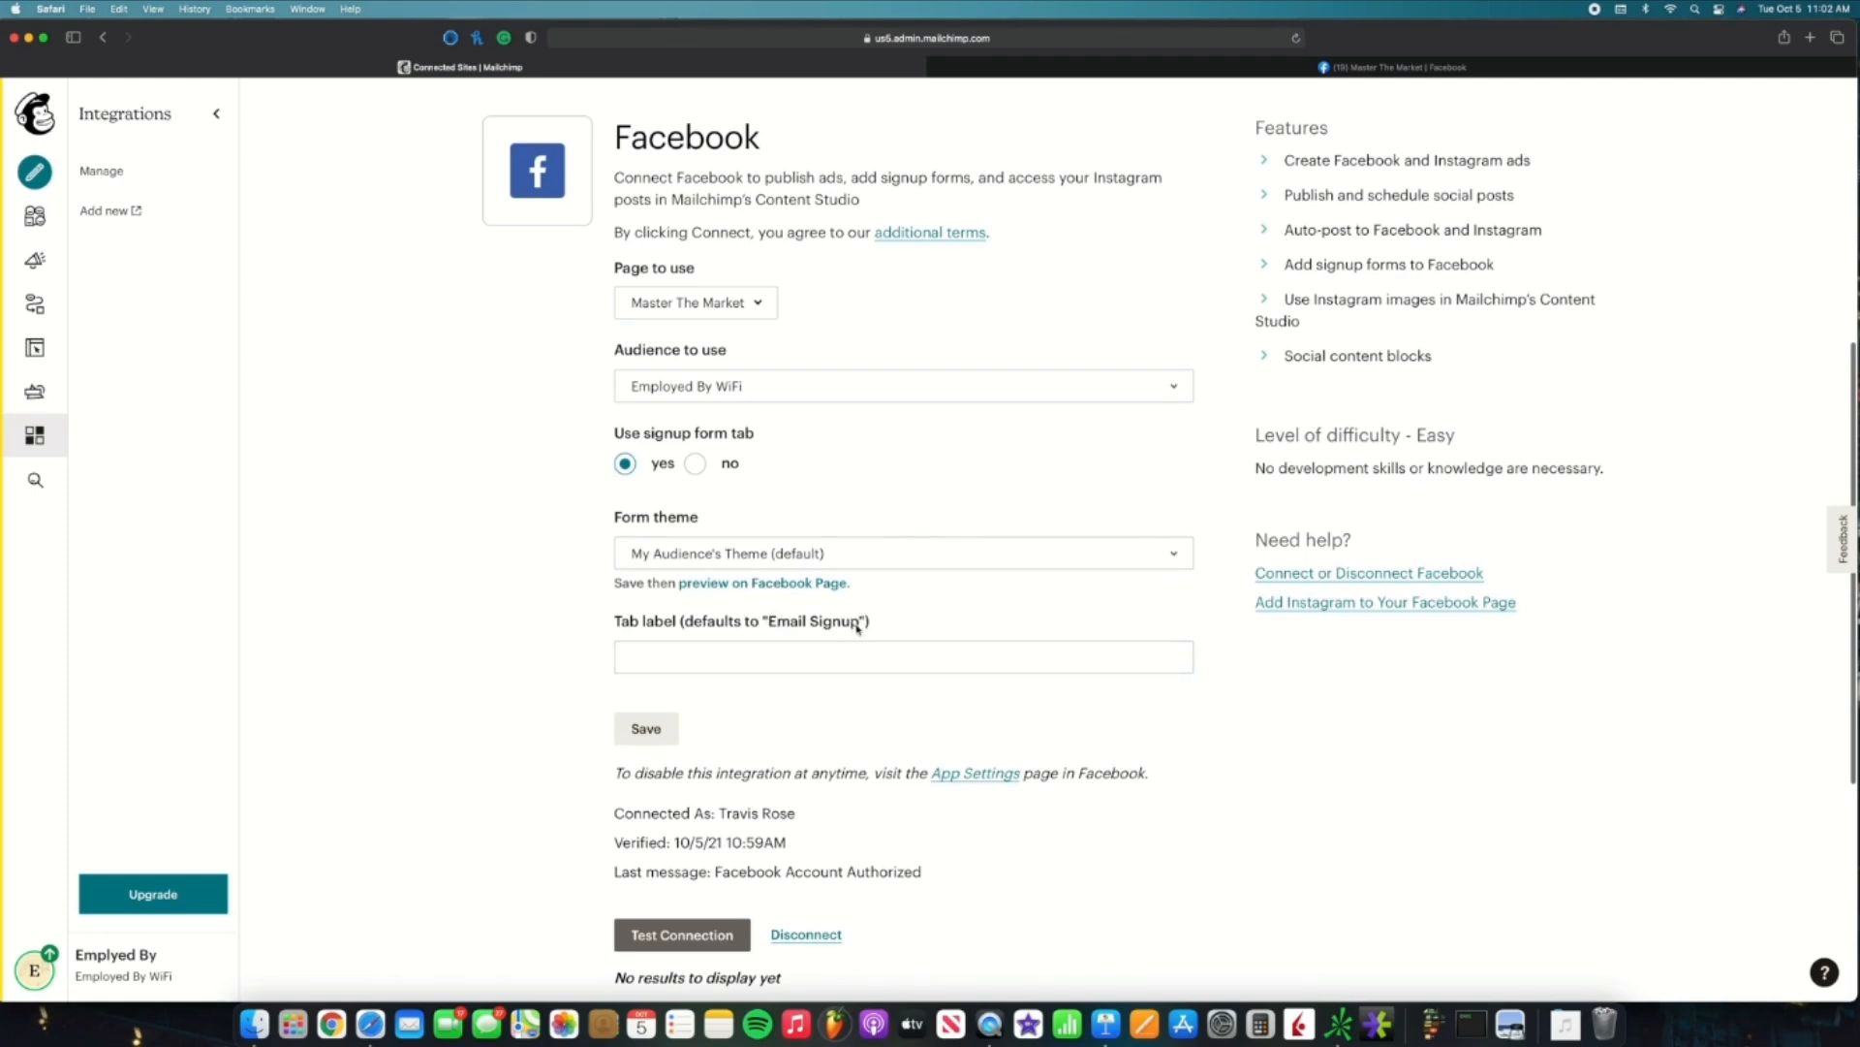
click(849, 653)
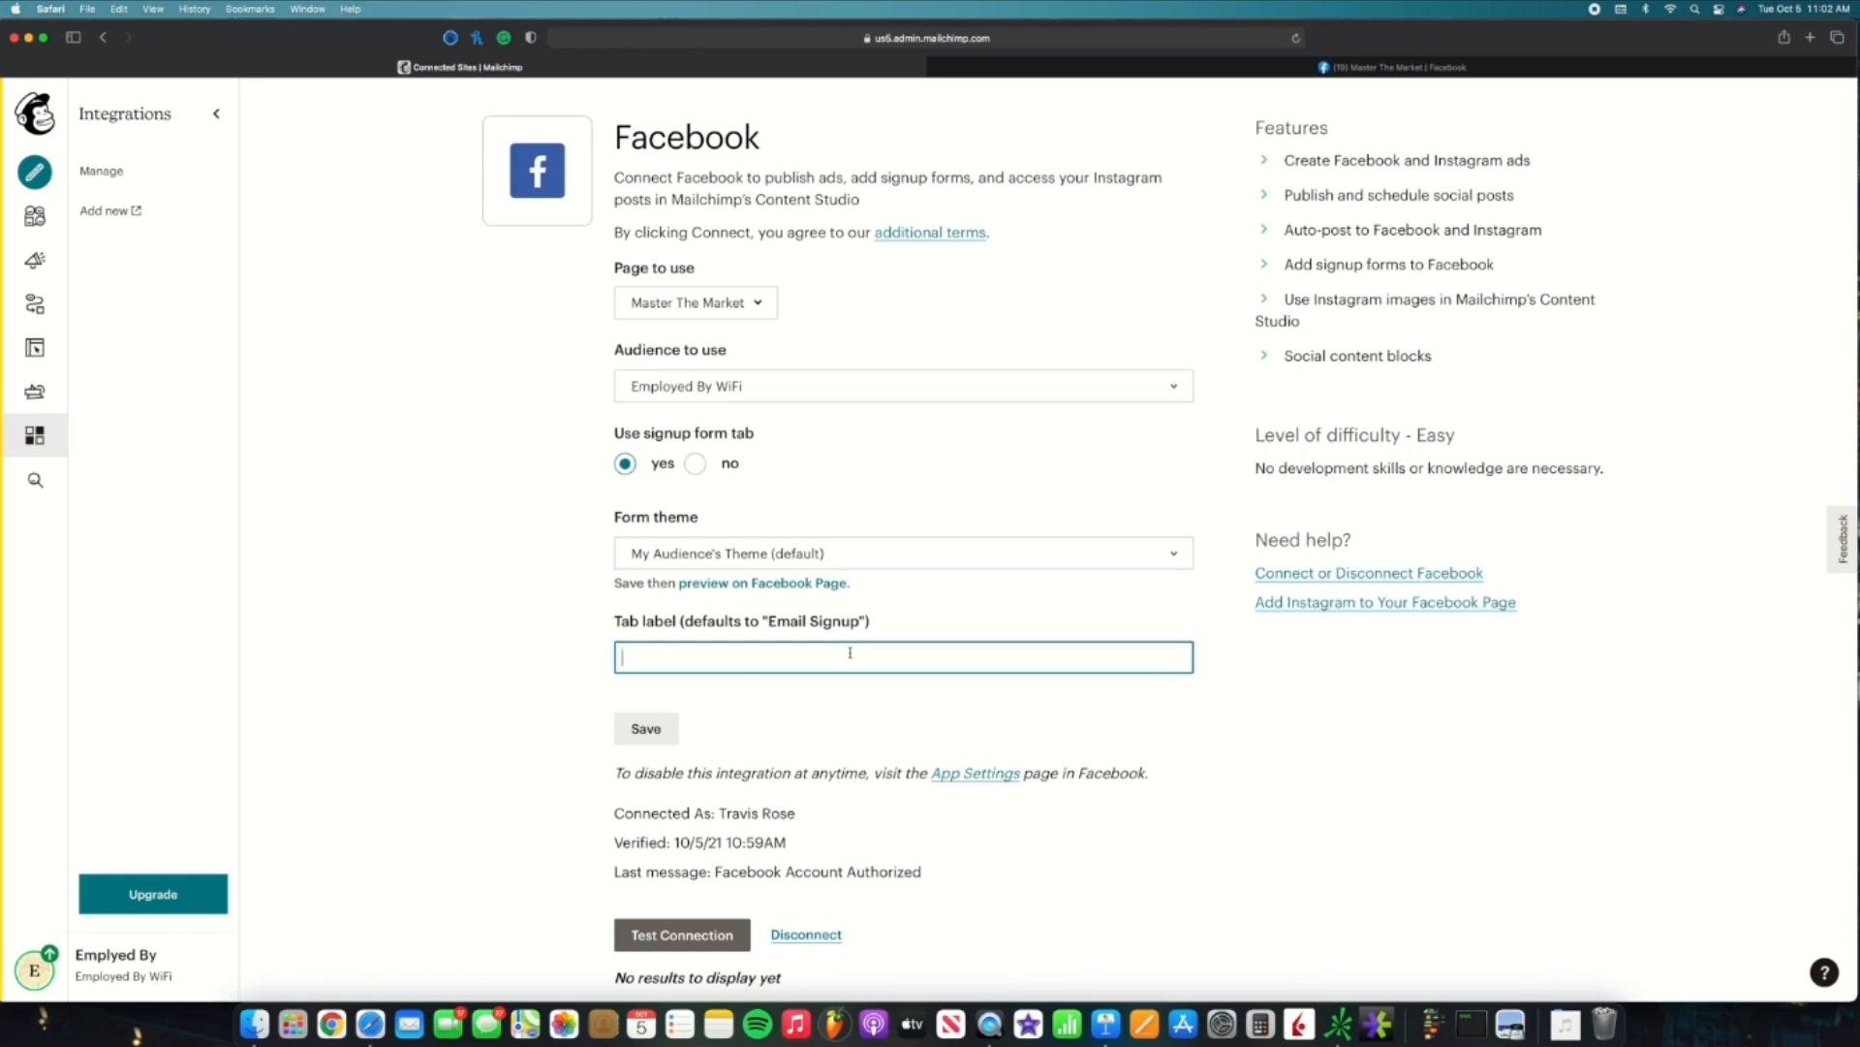
text(Save 10%)
click(659, 727)
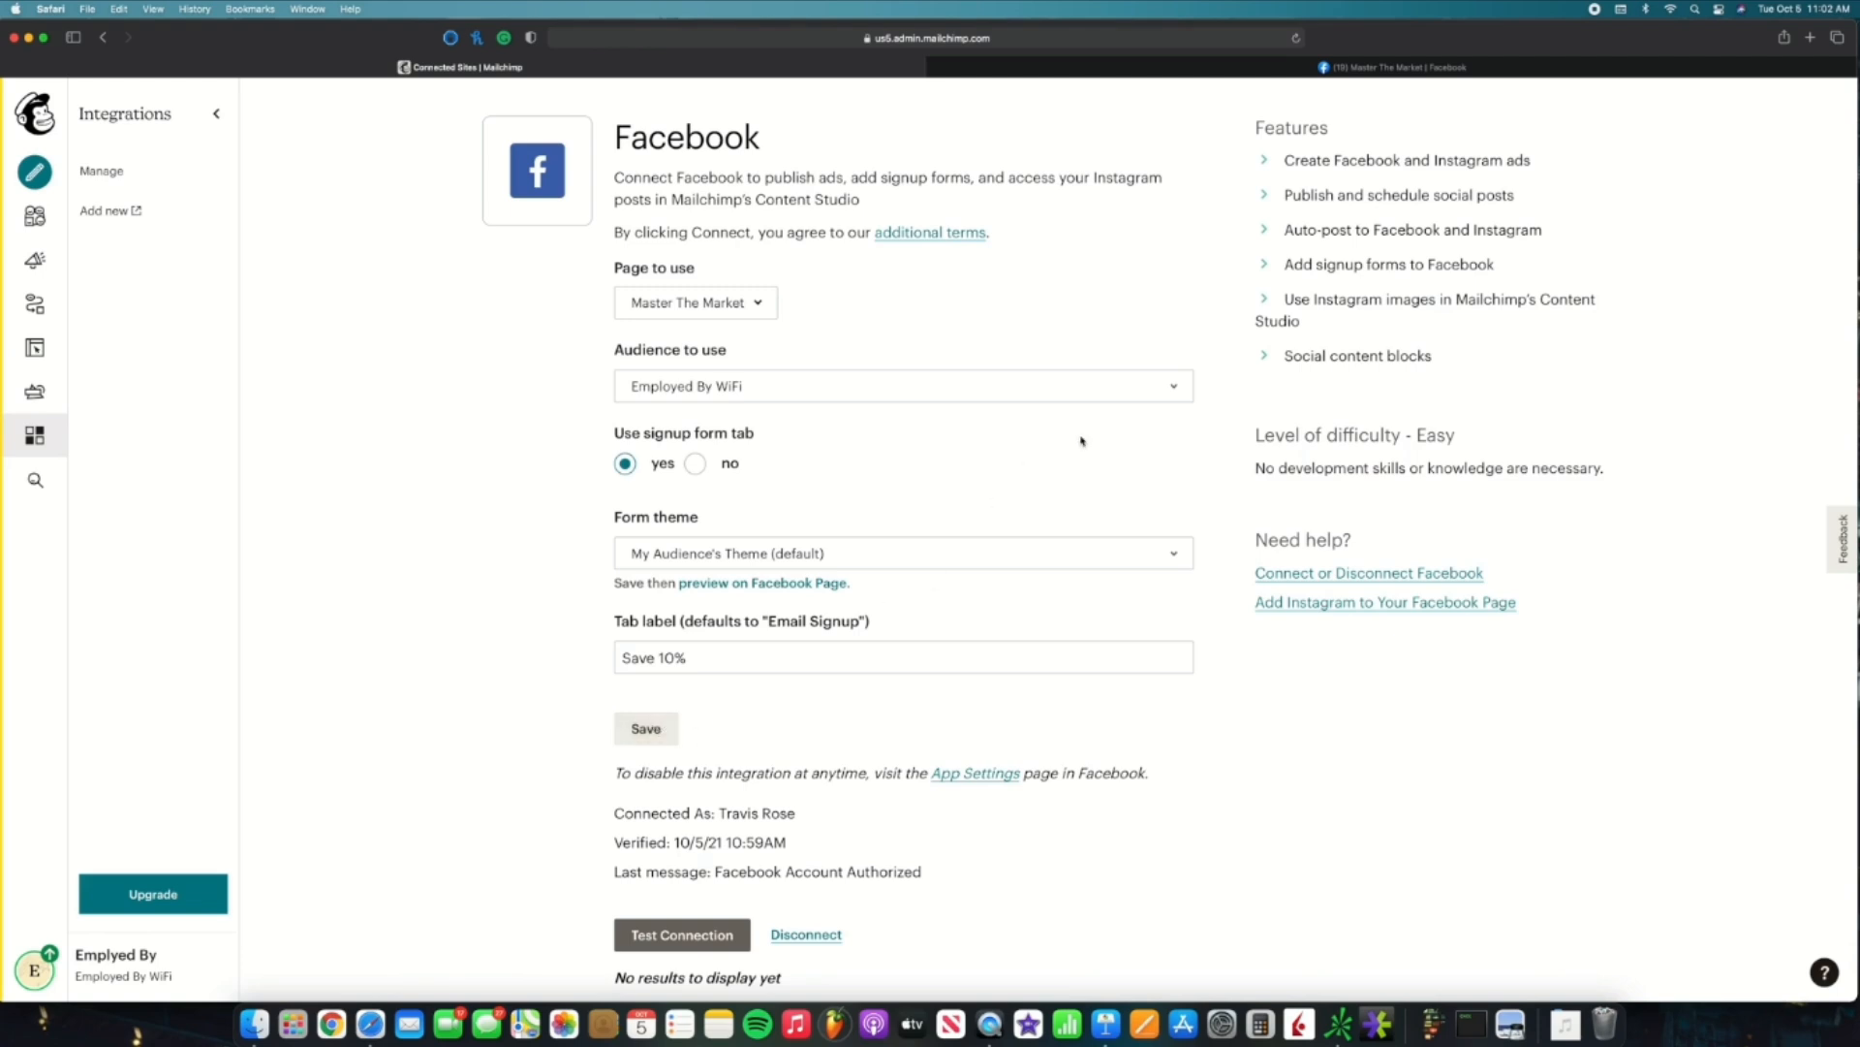
Step: View the new 'Save 10%' signup tab on the Master The Market Facebook page
click(1155, 74)
scroll(1100, 220, up, 3)
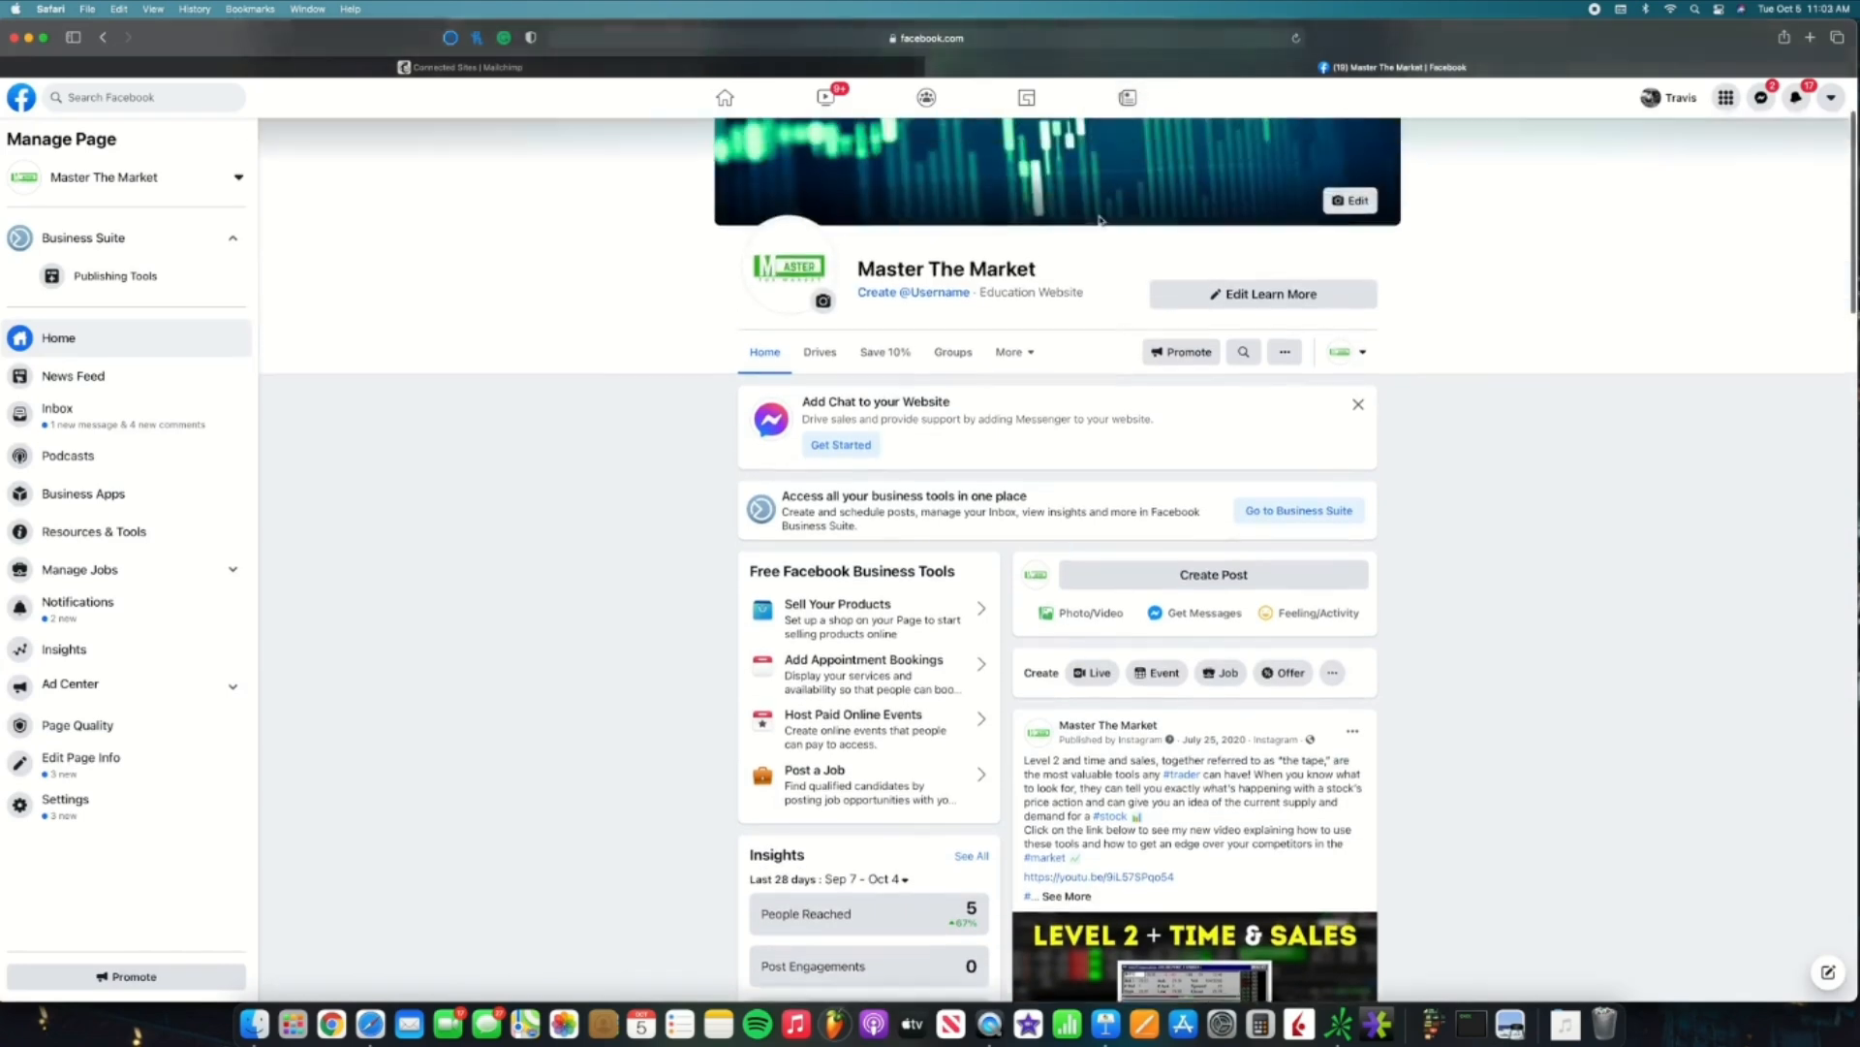
scroll(1099, 220, up, 2)
scroll(1099, 220, down, 2)
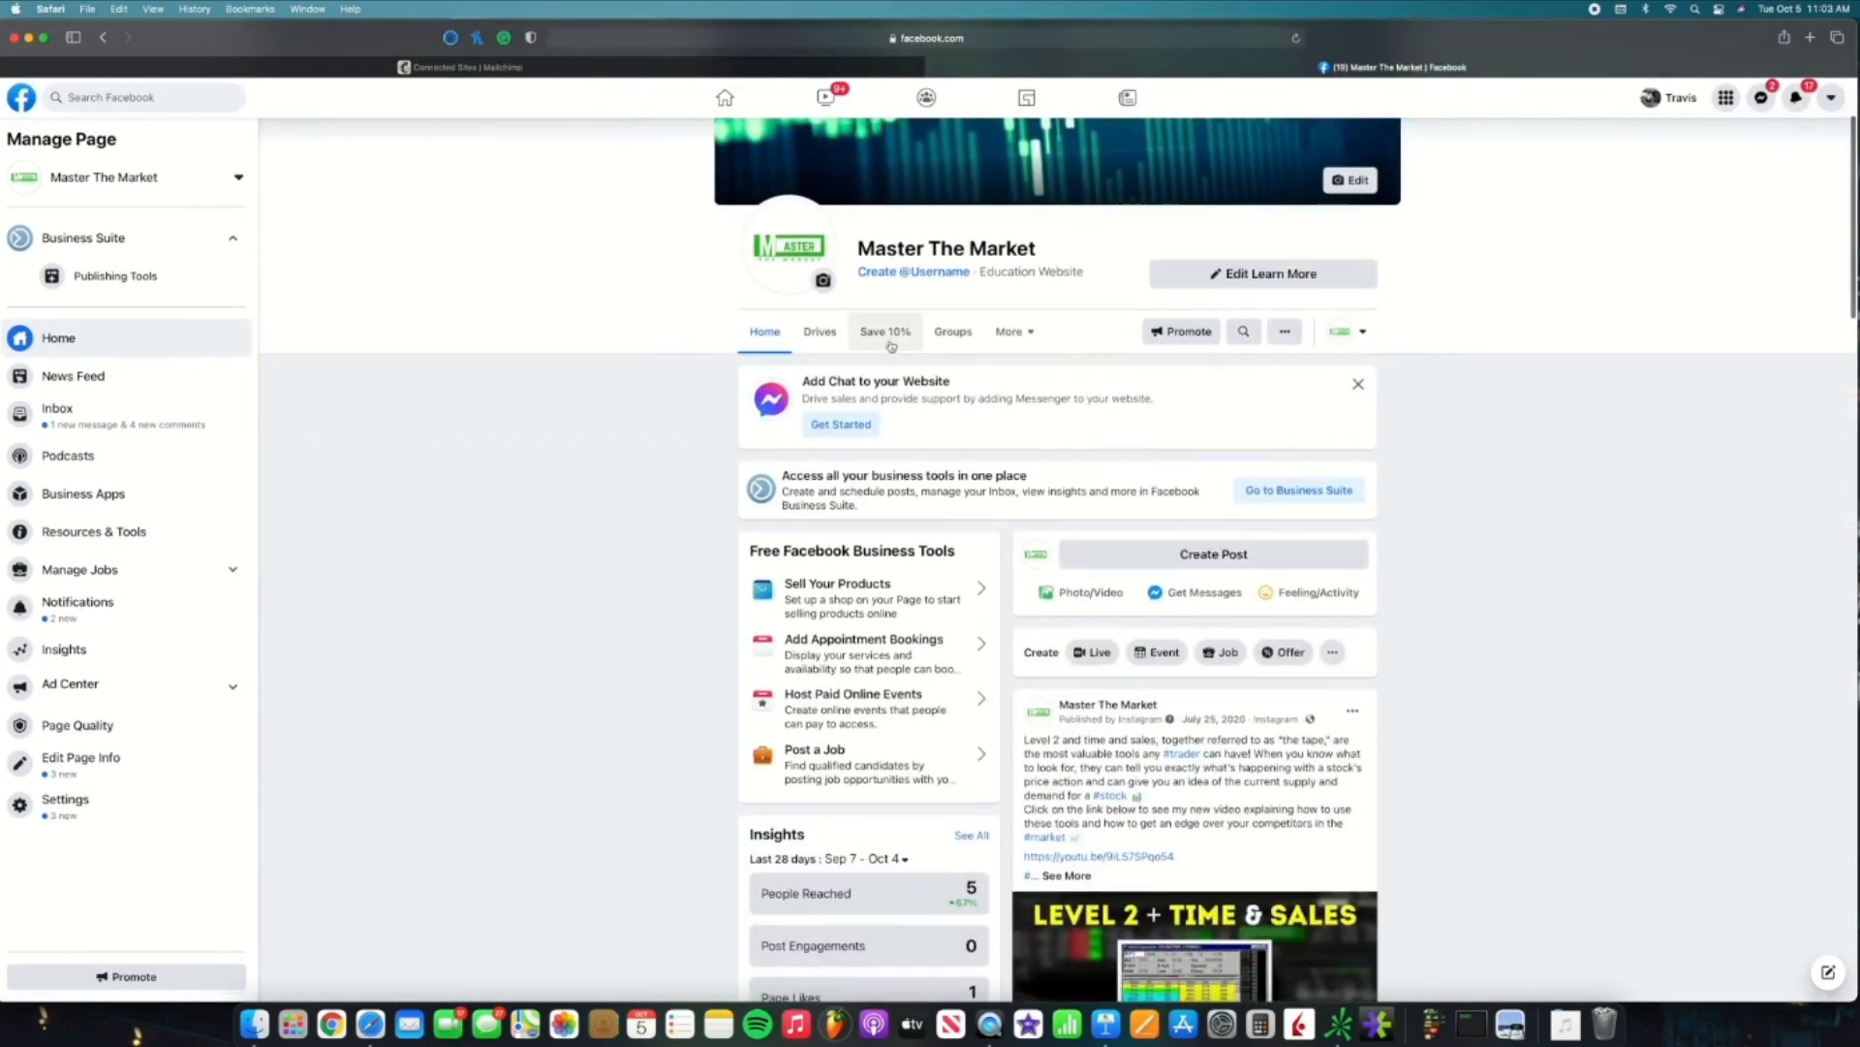
click(890, 344)
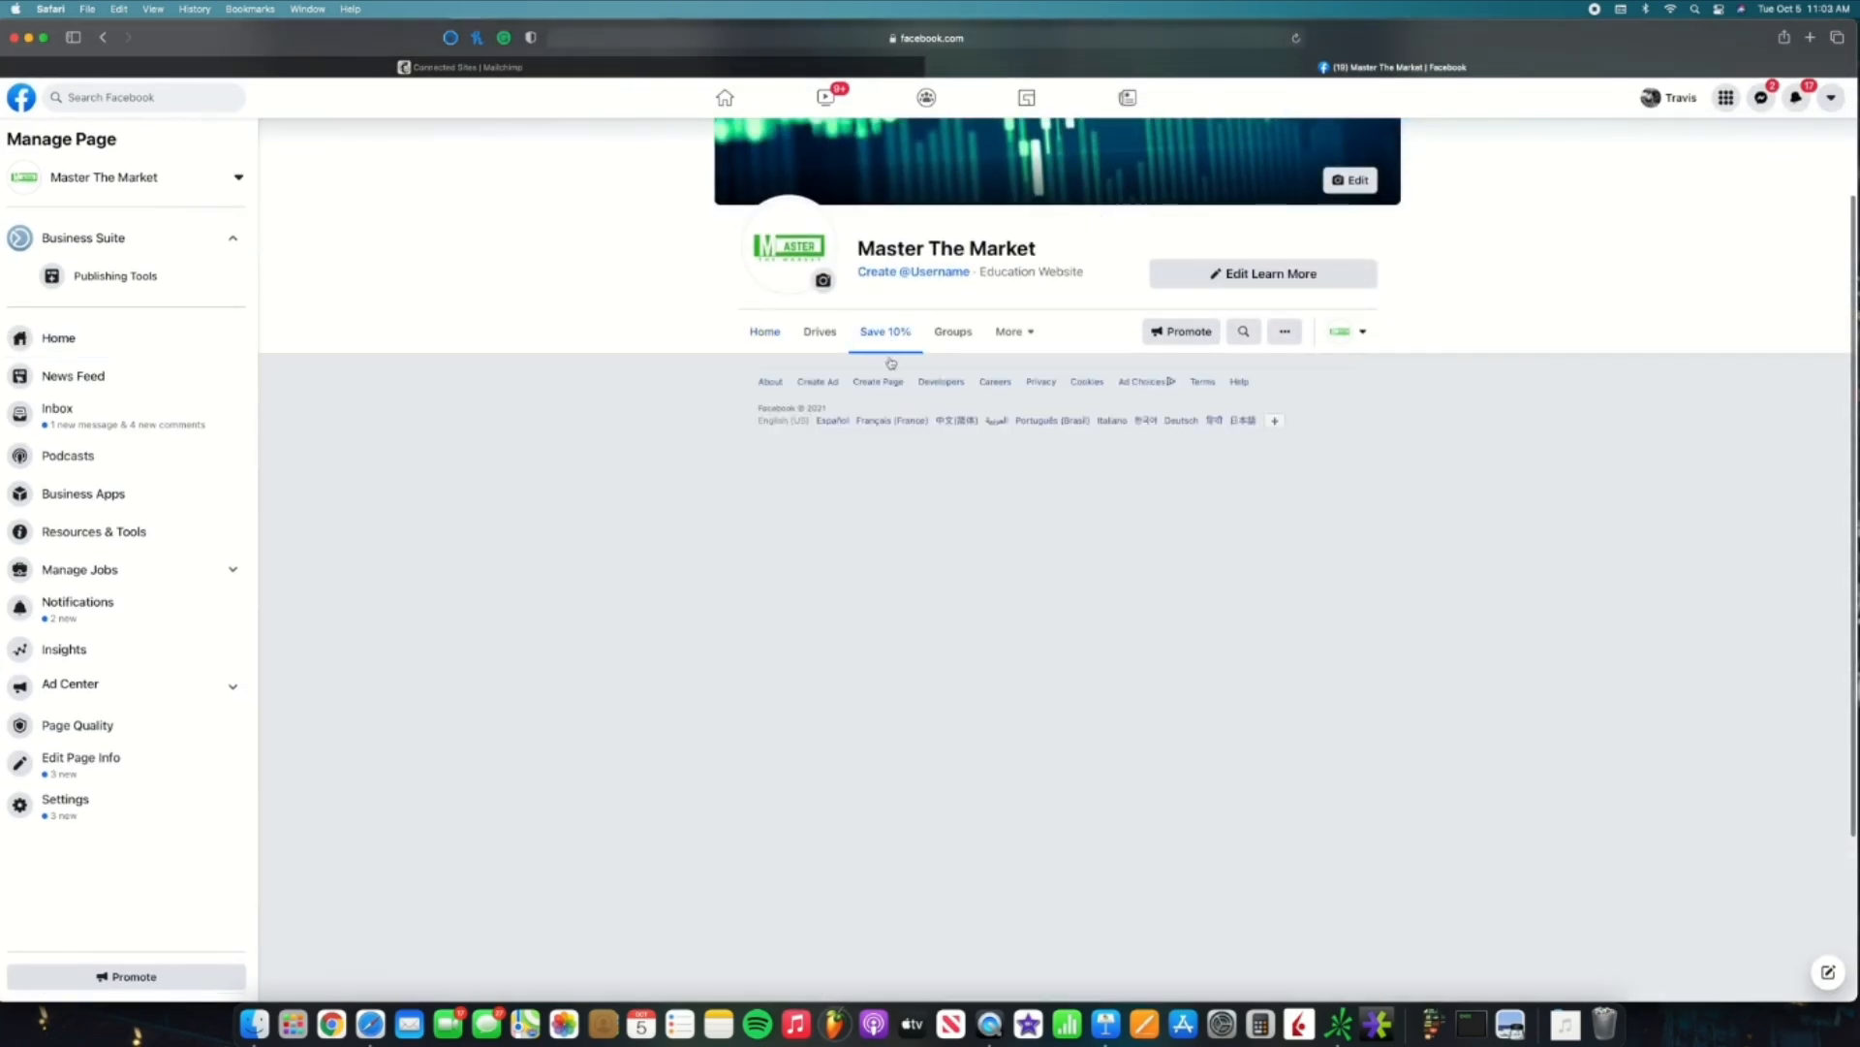
scroll(893, 365, down, 2)
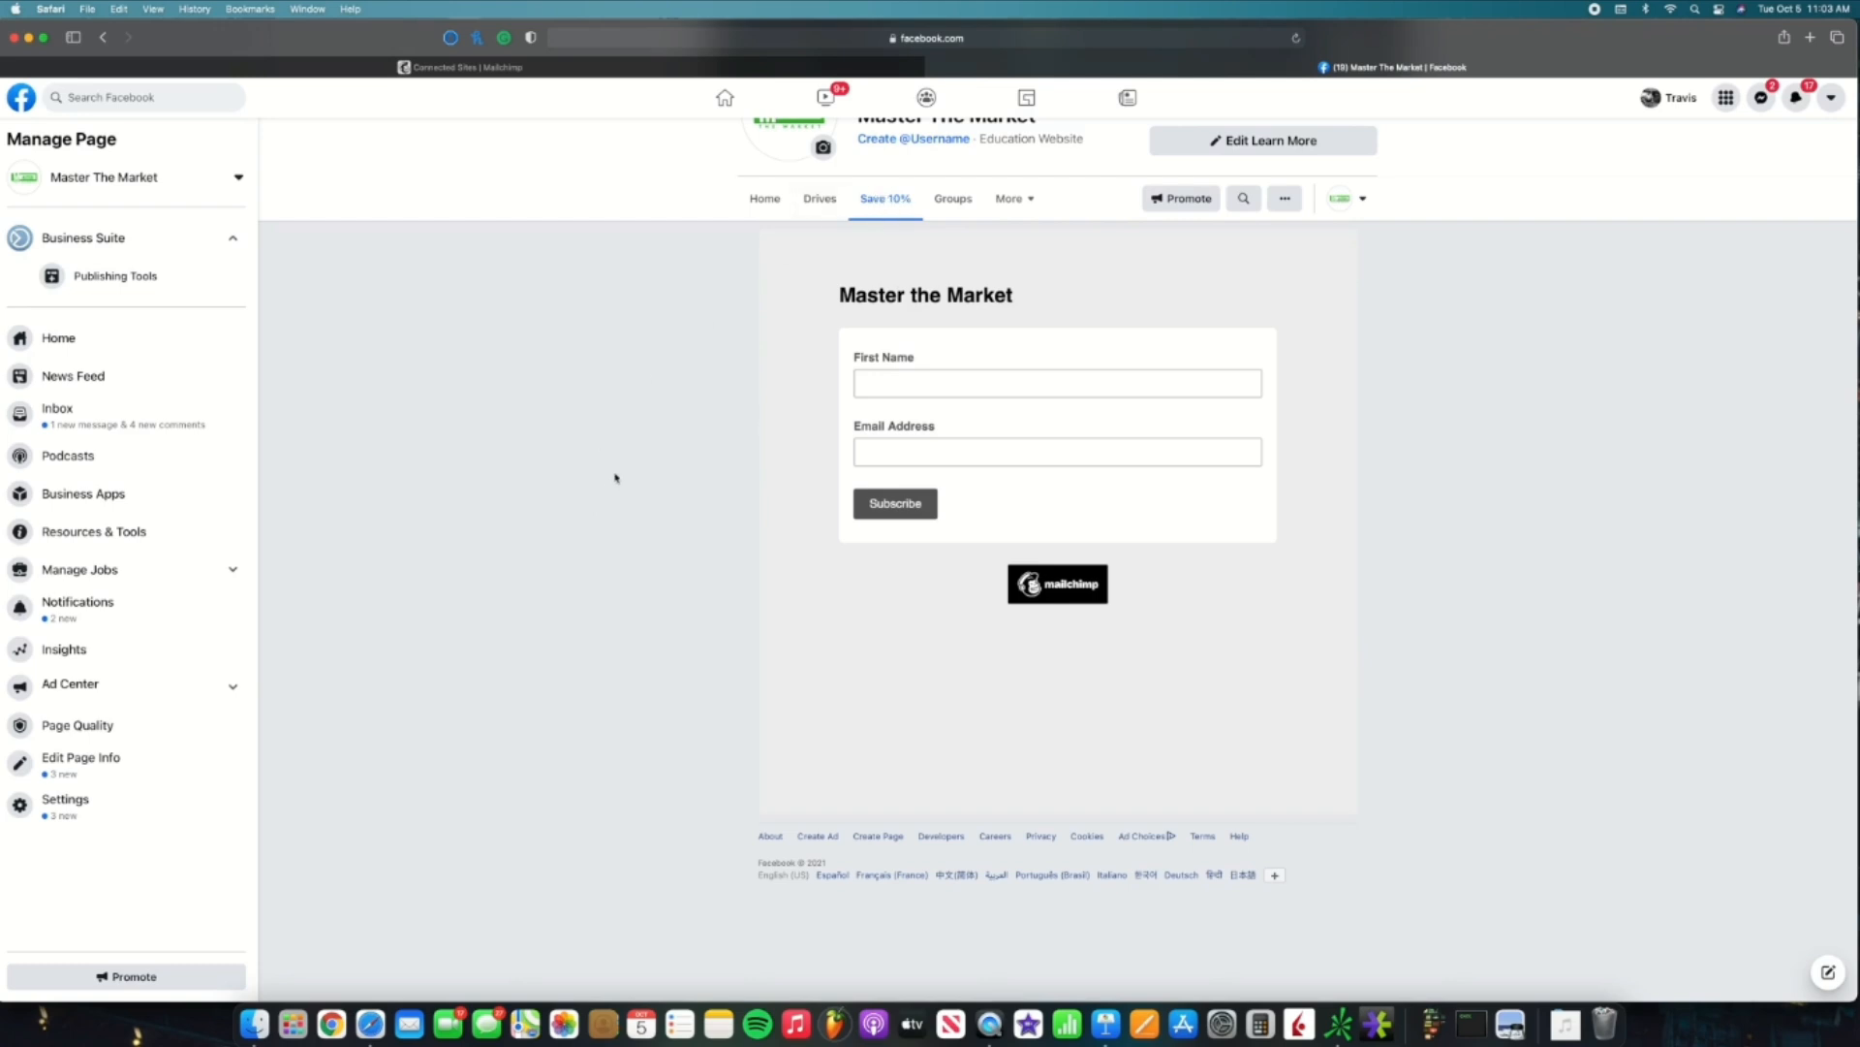
click(1025, 200)
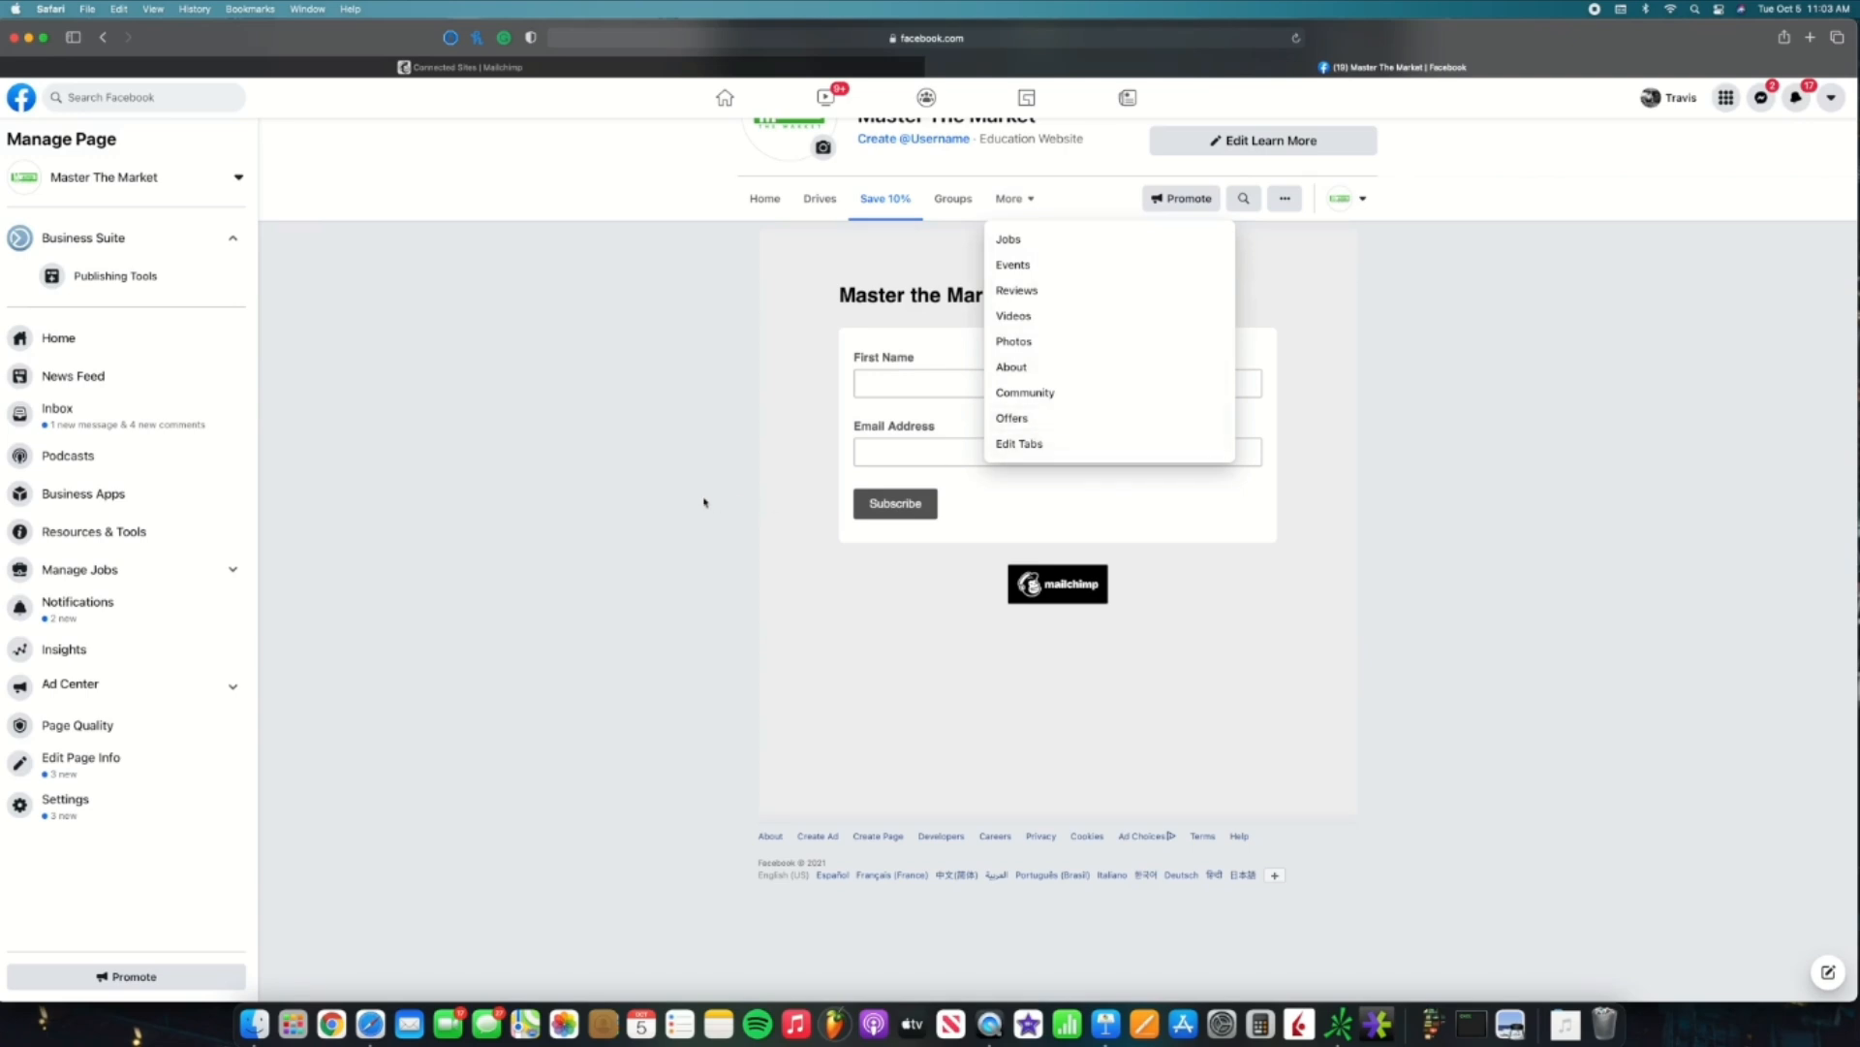
Step: Move Save 10% below Reviews in Templates and Tabs, then return to Mailchimp's Integrations list
click(114, 812)
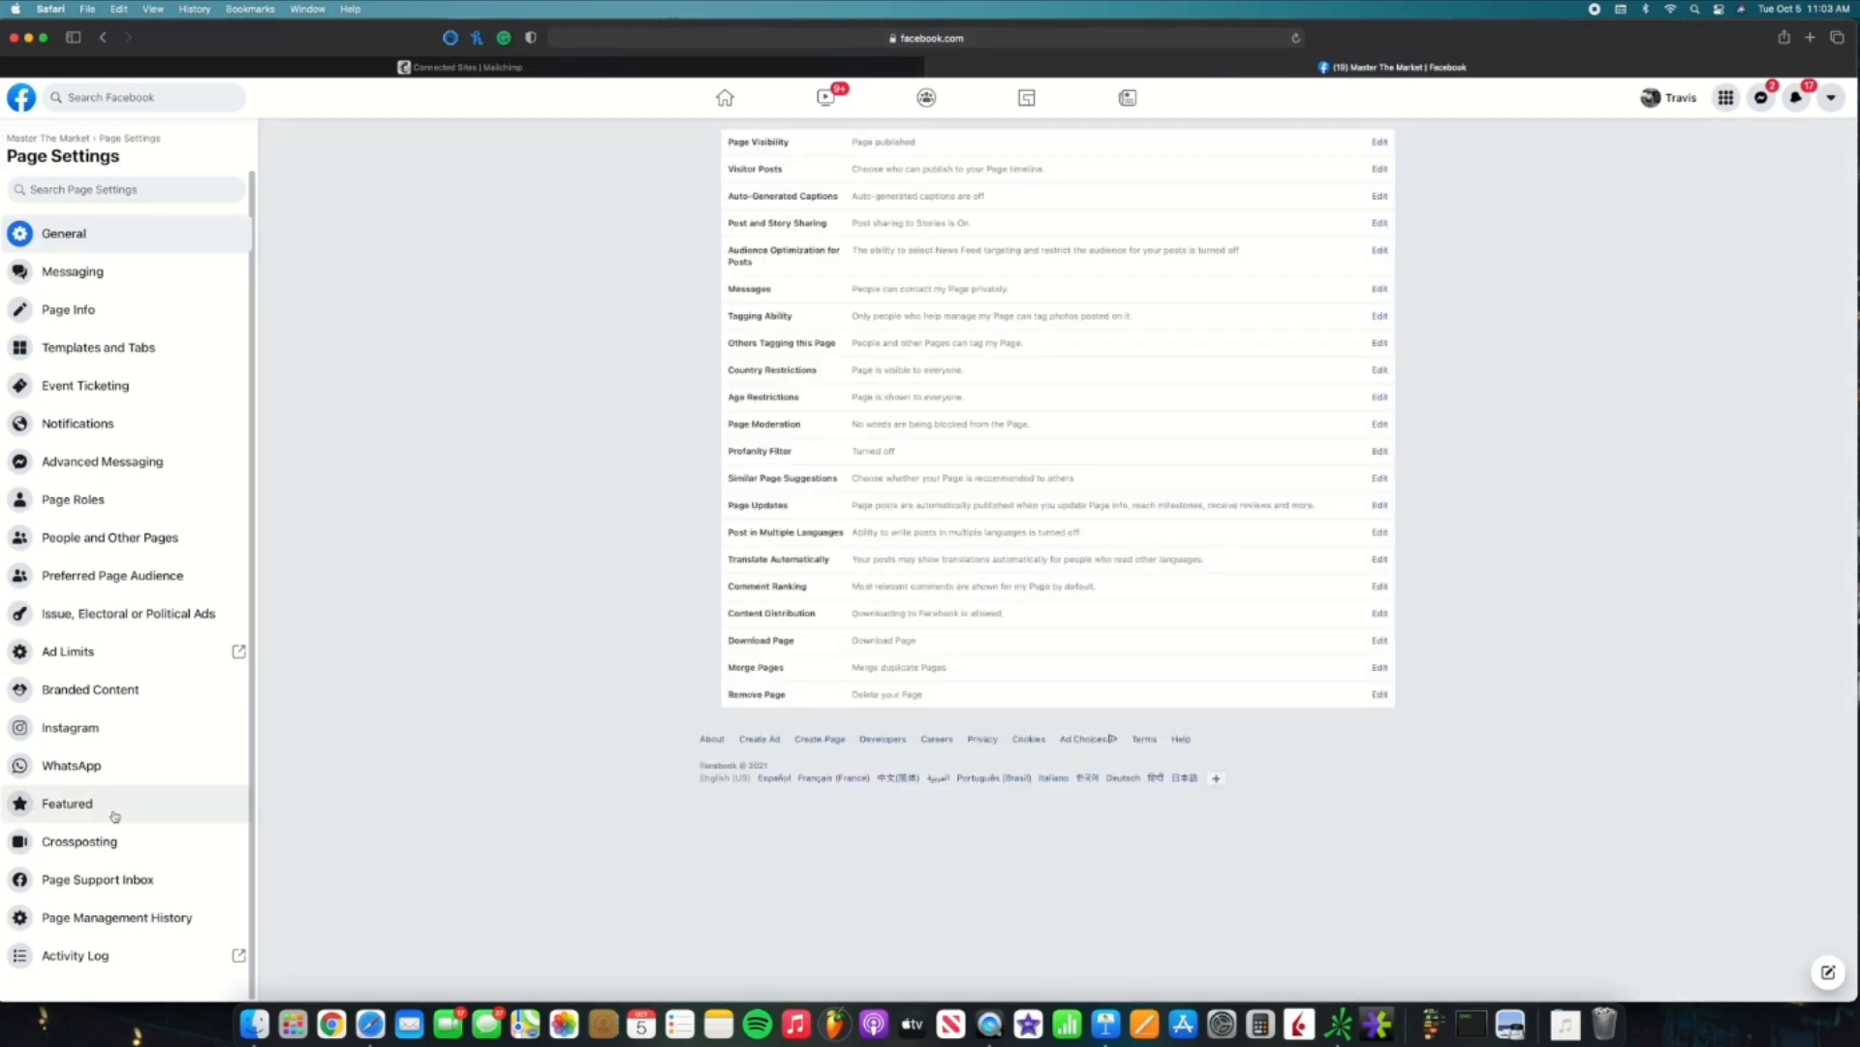
click(145, 360)
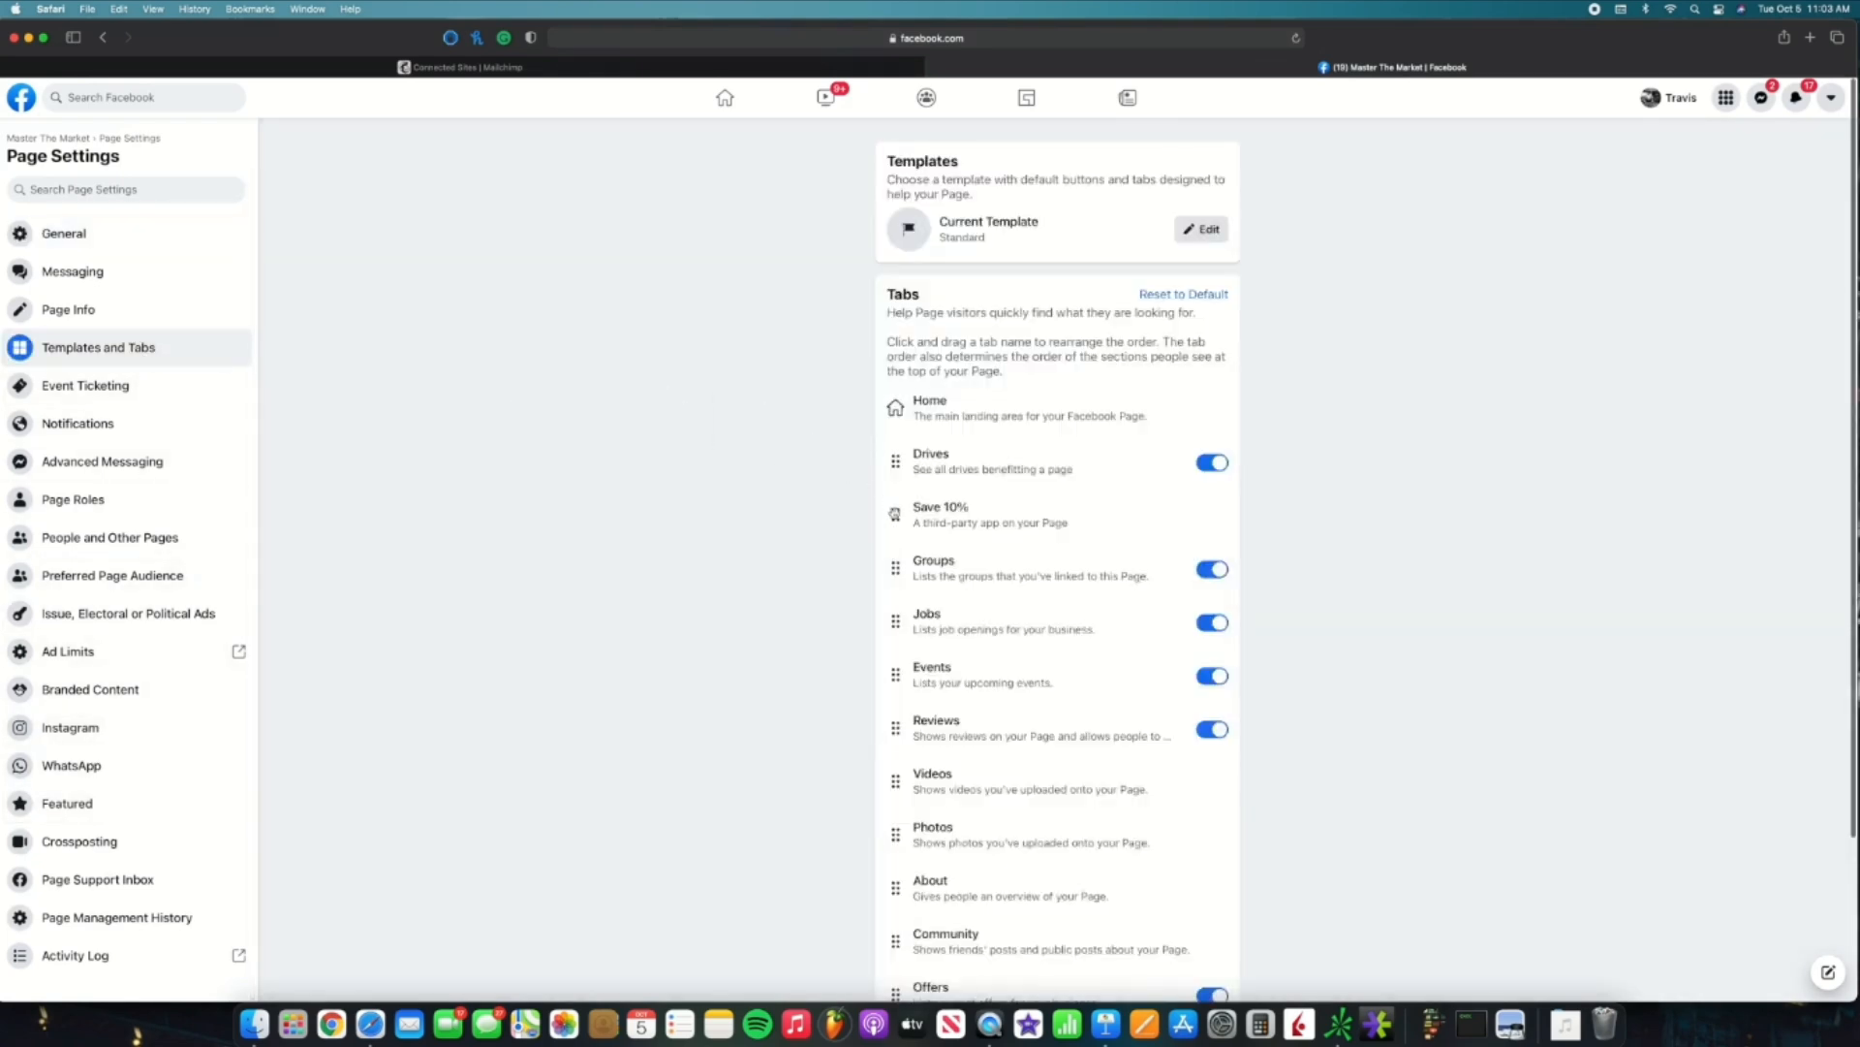
mouse_move(895, 515)
mouse_down()
mouse_move(881, 751)
mouse_move(893, 498)
mouse_up()
click(652, 70)
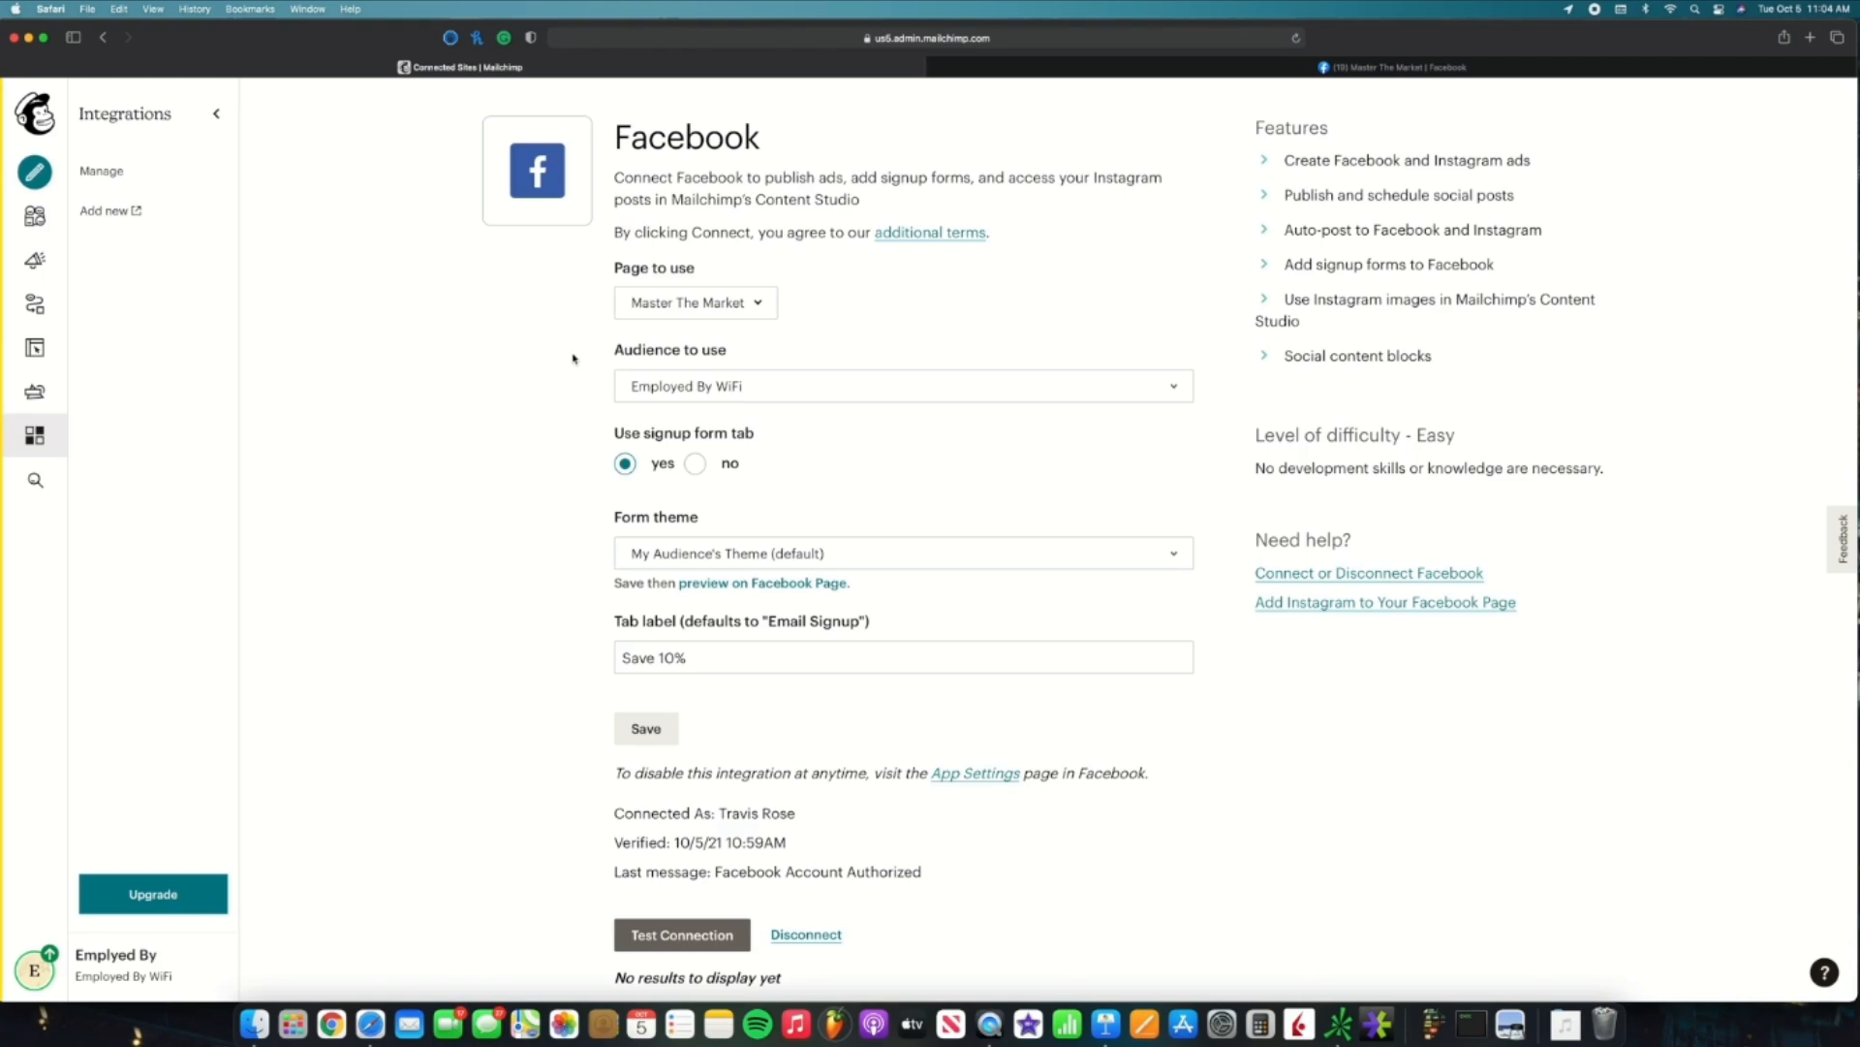
click(52, 447)
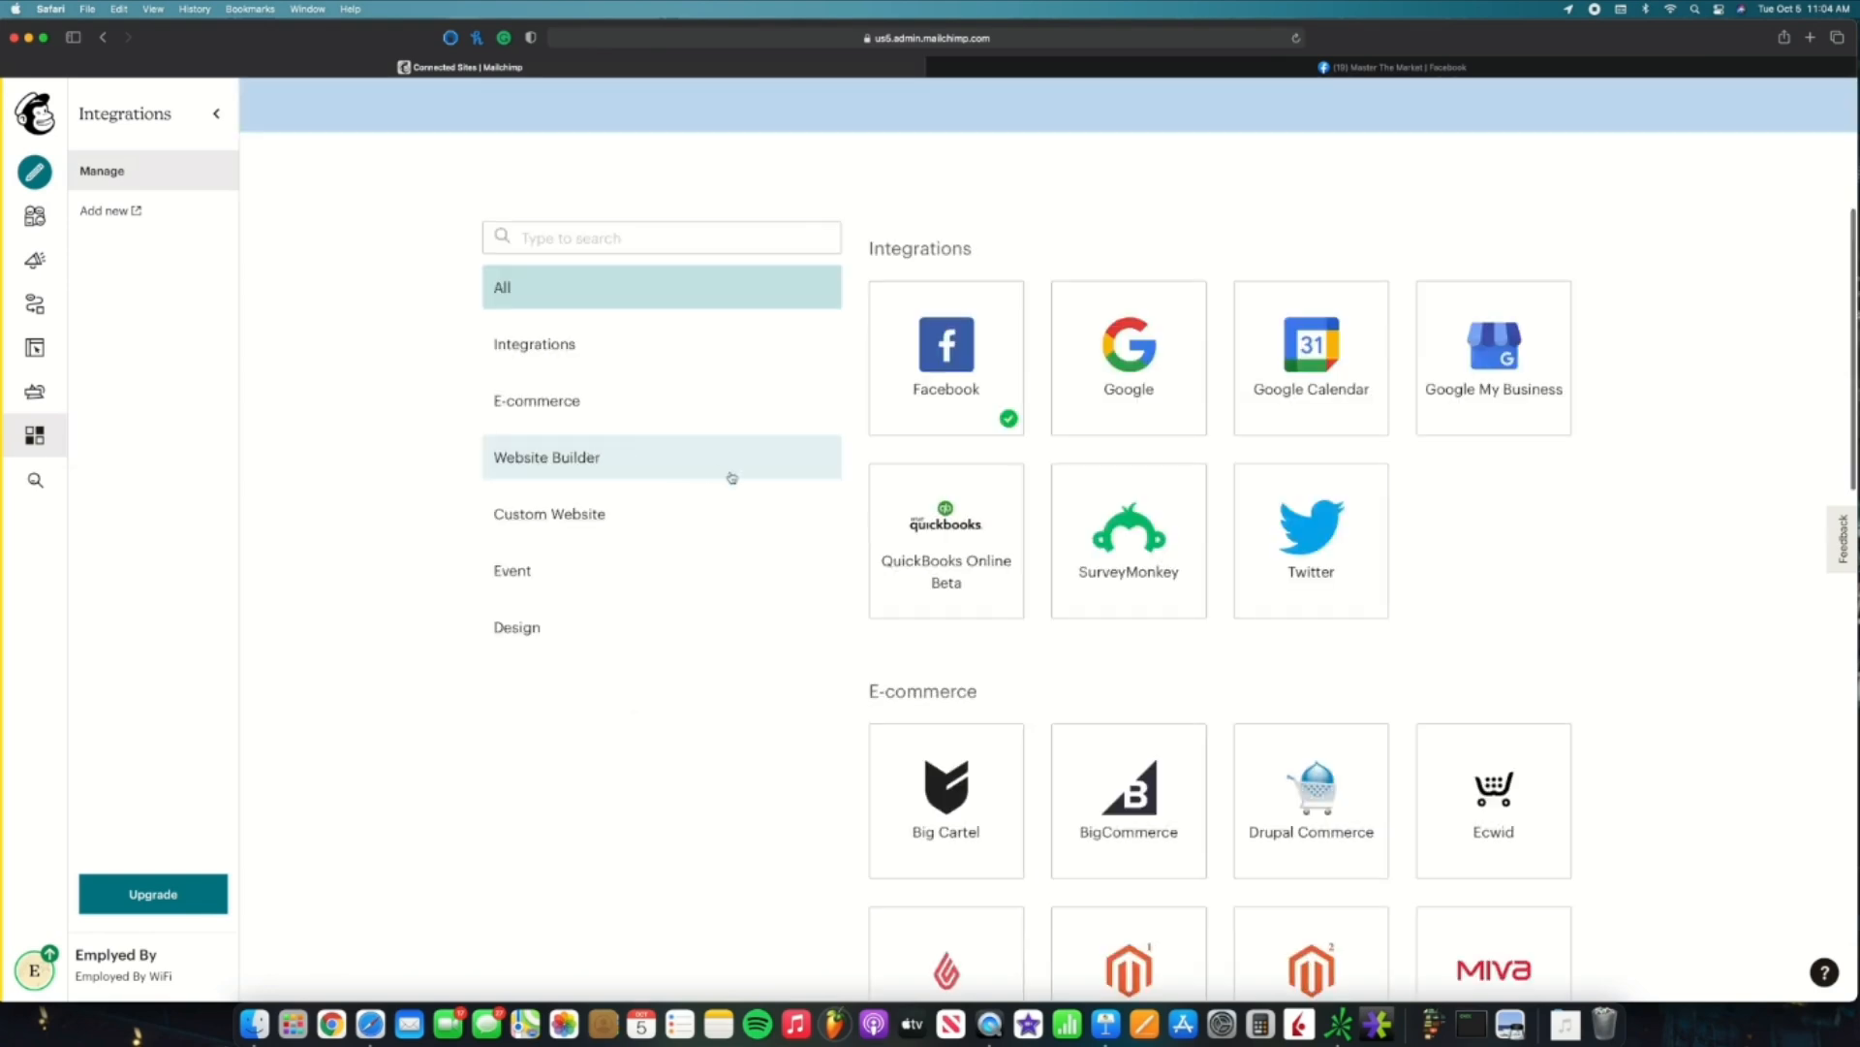